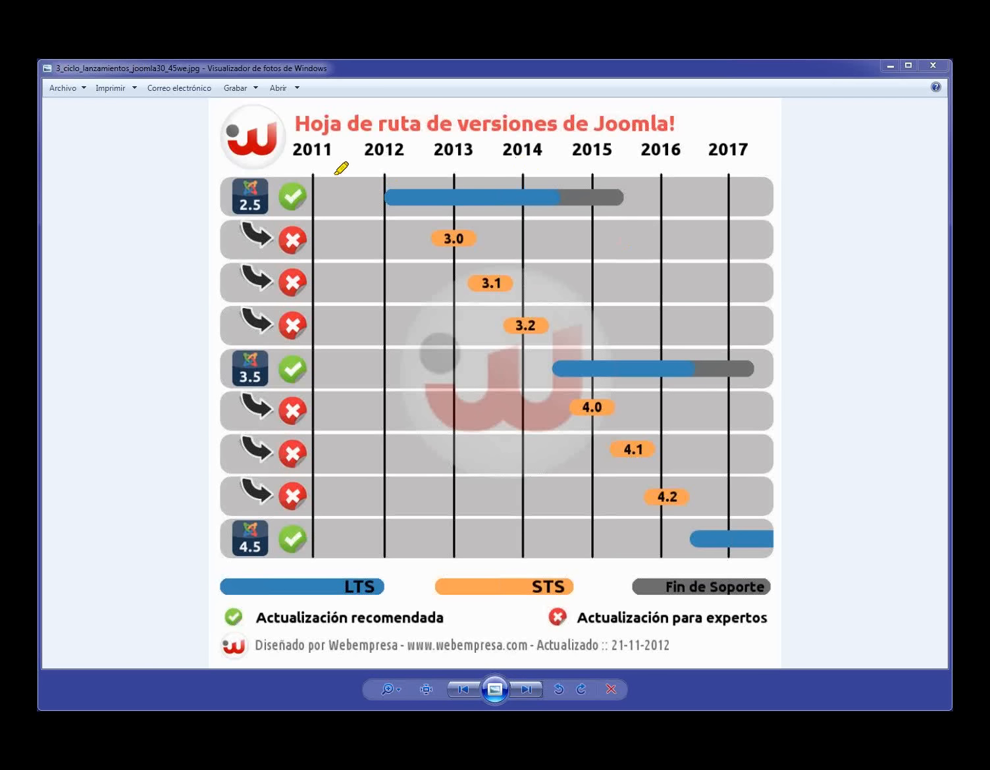
- Circle the 2.5 icon, trace its bar through 2013–2015, and mark and link the 3.0, 3.1 and 3.2 labels
mouse_move(237, 168)
left_mouse_down()
mouse_move(227, 217)
mouse_move(260, 161)
mouse_move(231, 169)
left_mouse_up()
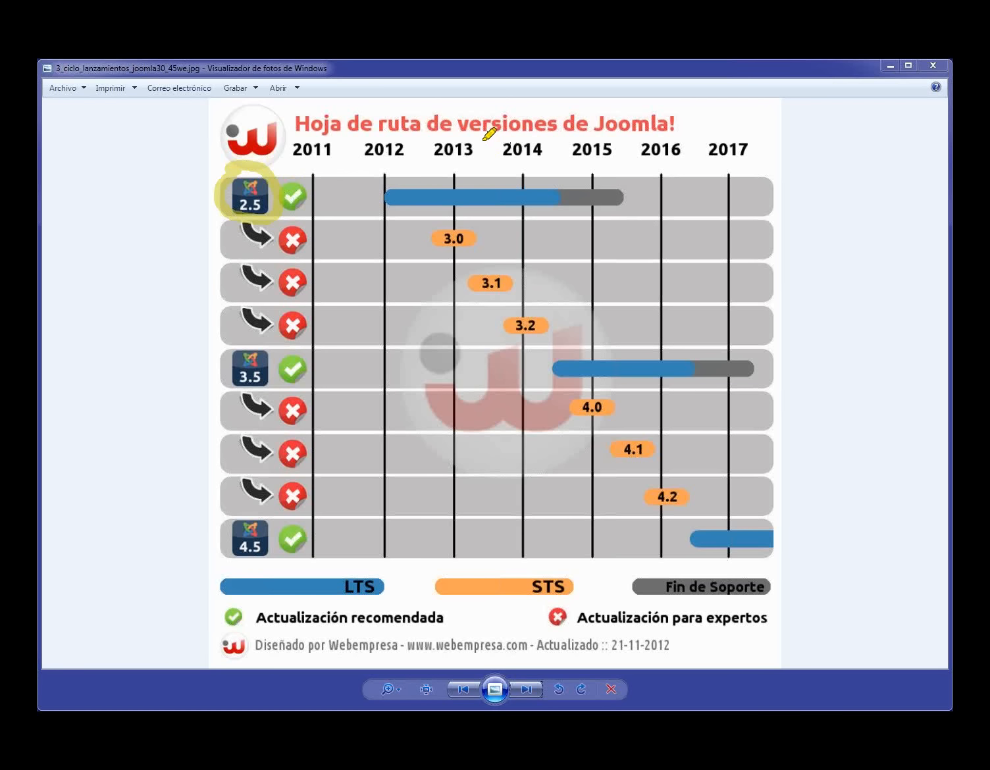
mouse_move(485, 137)
left_mouse_down()
mouse_move(479, 332)
mouse_move(487, 126)
left_mouse_up()
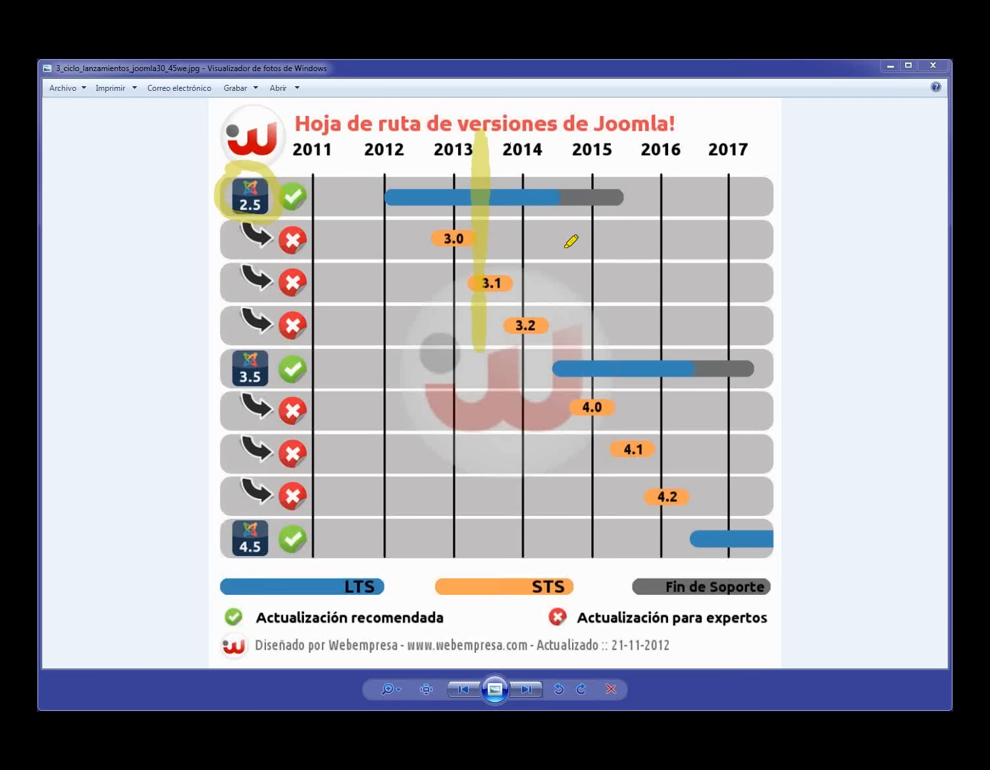
mouse_move(481, 263)
left_mouse_down()
mouse_move(503, 294)
mouse_move(493, 261)
left_mouse_up()
mouse_move(491, 177)
left_mouse_down()
mouse_move(495, 194)
mouse_move(483, 182)
left_mouse_up()
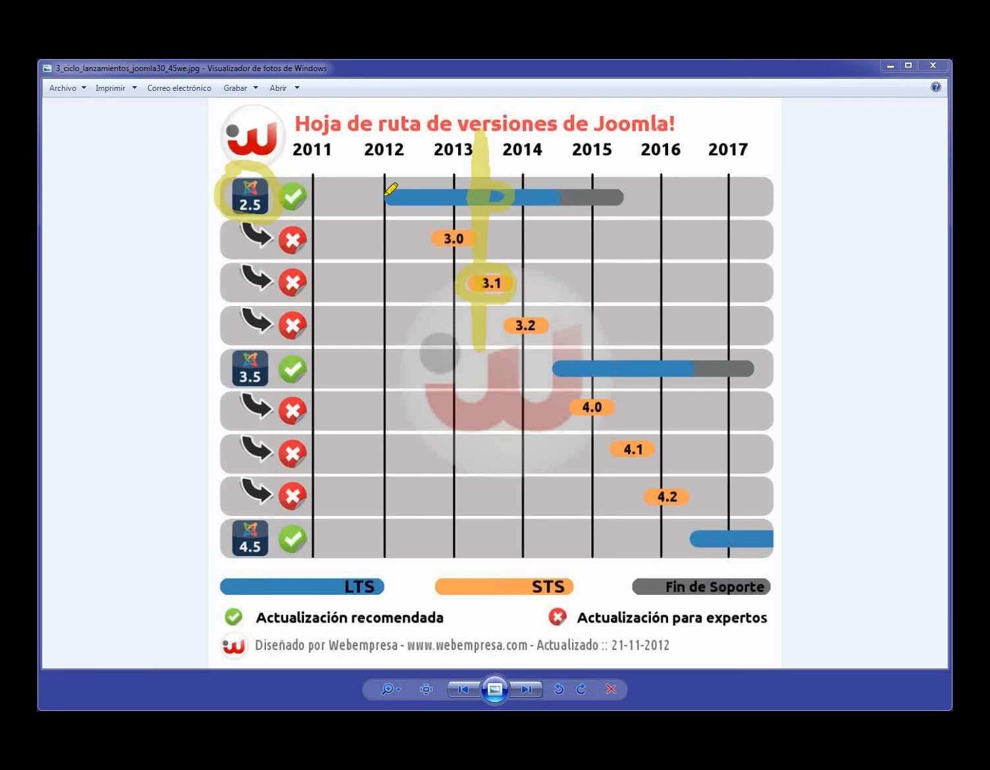
mouse_move(385, 195)
left_mouse_down()
mouse_move(622, 193)
mouse_move(398, 189)
left_mouse_up()
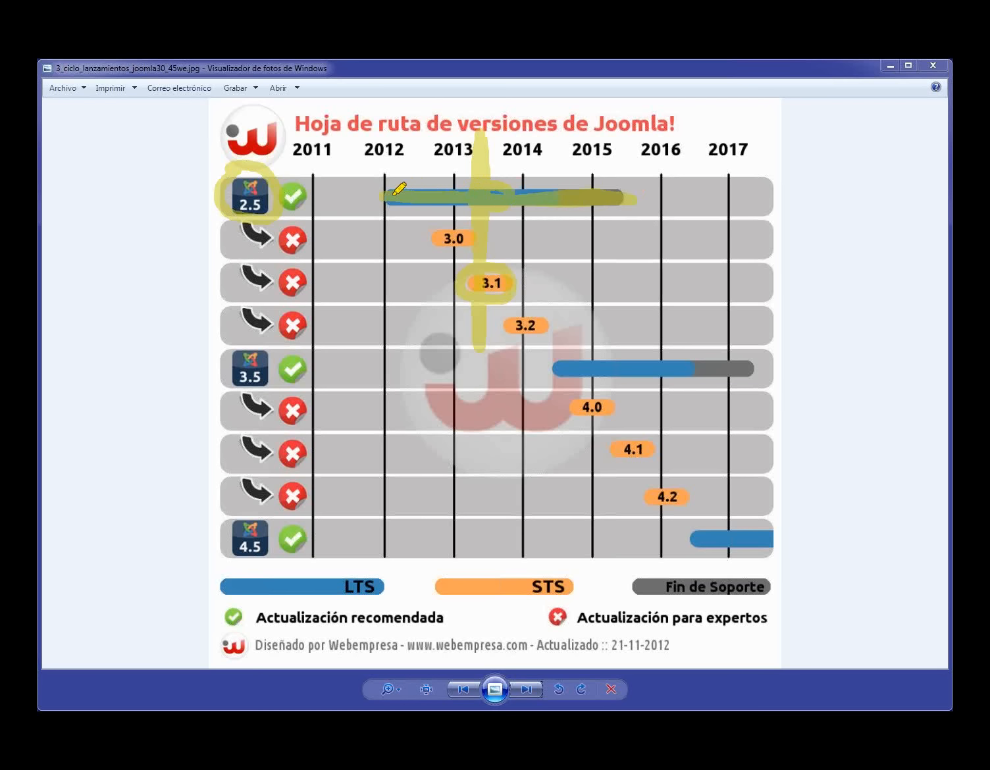
mouse_move(433, 224)
left_mouse_down()
mouse_move(446, 244)
mouse_move(463, 222)
mouse_move(409, 225)
left_mouse_up()
mouse_move(500, 324)
left_mouse_down()
mouse_move(542, 342)
mouse_move(527, 317)
left_mouse_up()
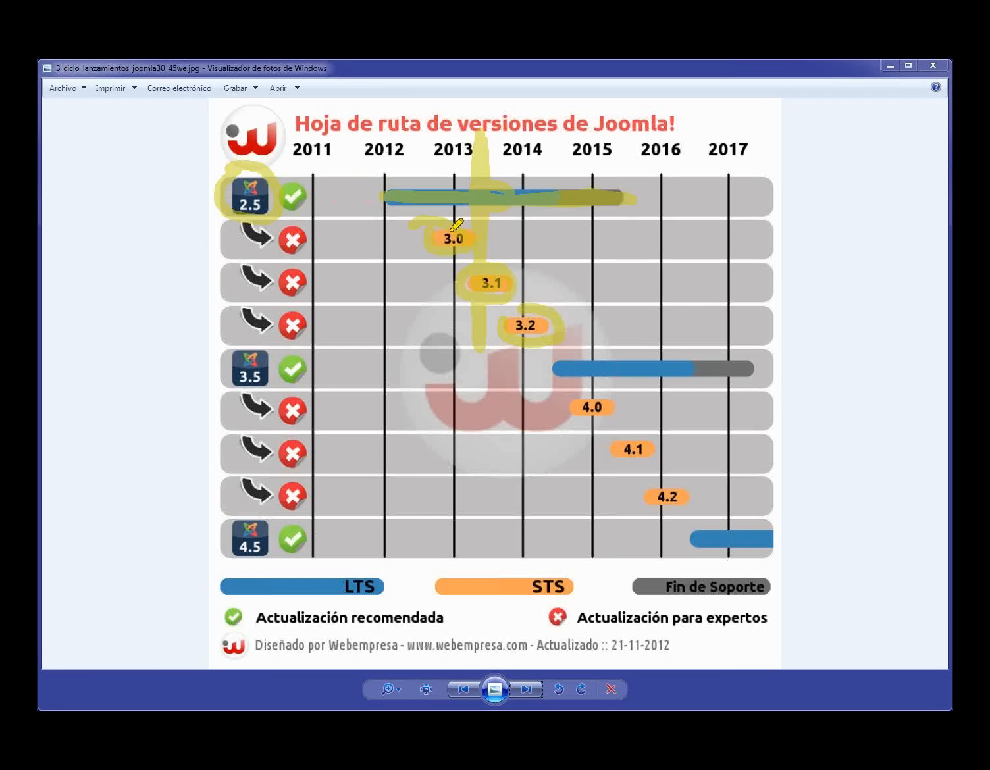
left_click_drag(476, 305, 531, 330)
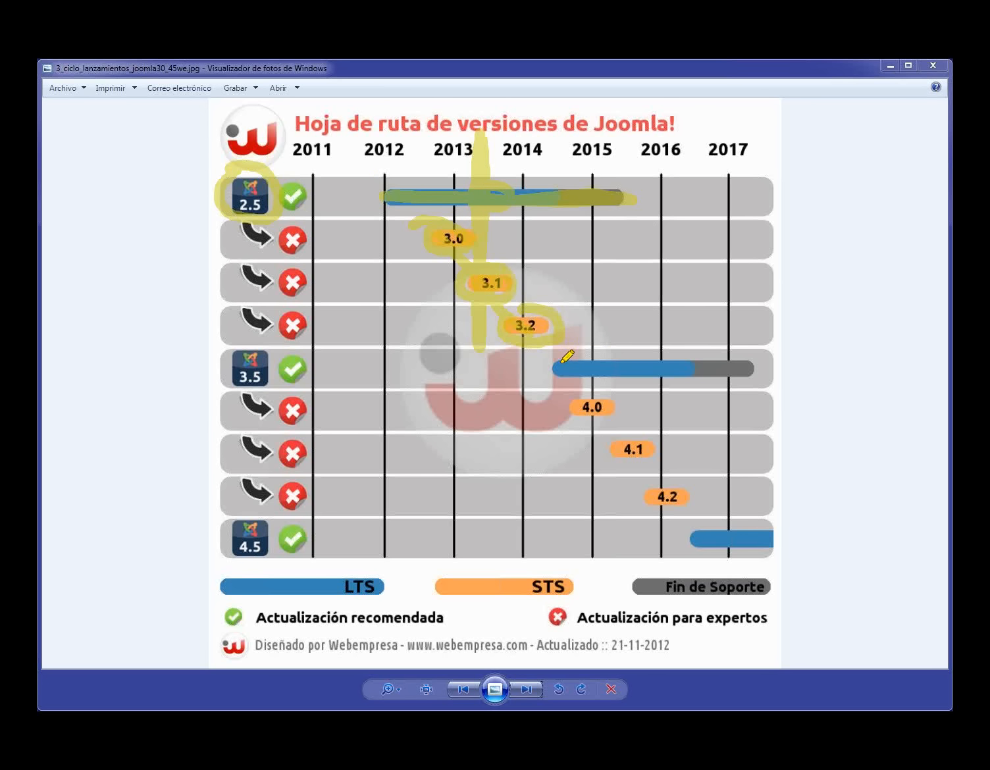
- Highlight the 3.5 LTS bar and its icon, then return to the Joomla Extensions Directory in Firefox
mouse_move(571, 361)
left_mouse_down()
mouse_move(563, 359)
mouse_move(596, 380)
mouse_move(740, 374)
mouse_move(575, 359)
left_mouse_up()
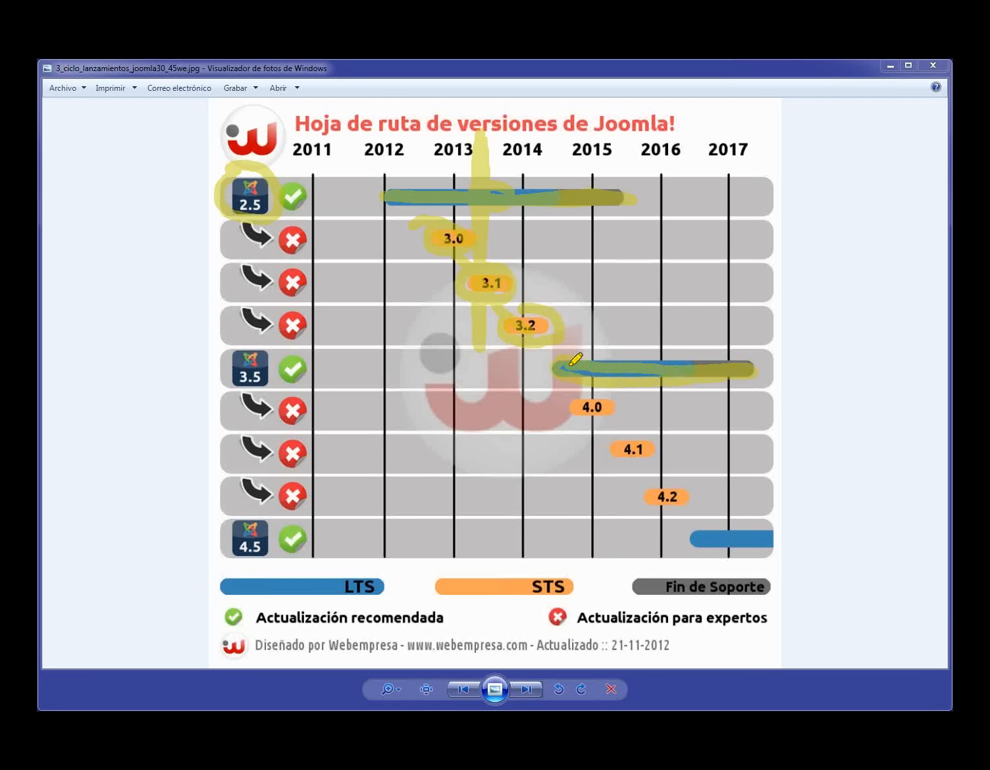
mouse_move(238, 346)
left_mouse_down()
mouse_move(281, 395)
mouse_move(247, 344)
left_mouse_up()
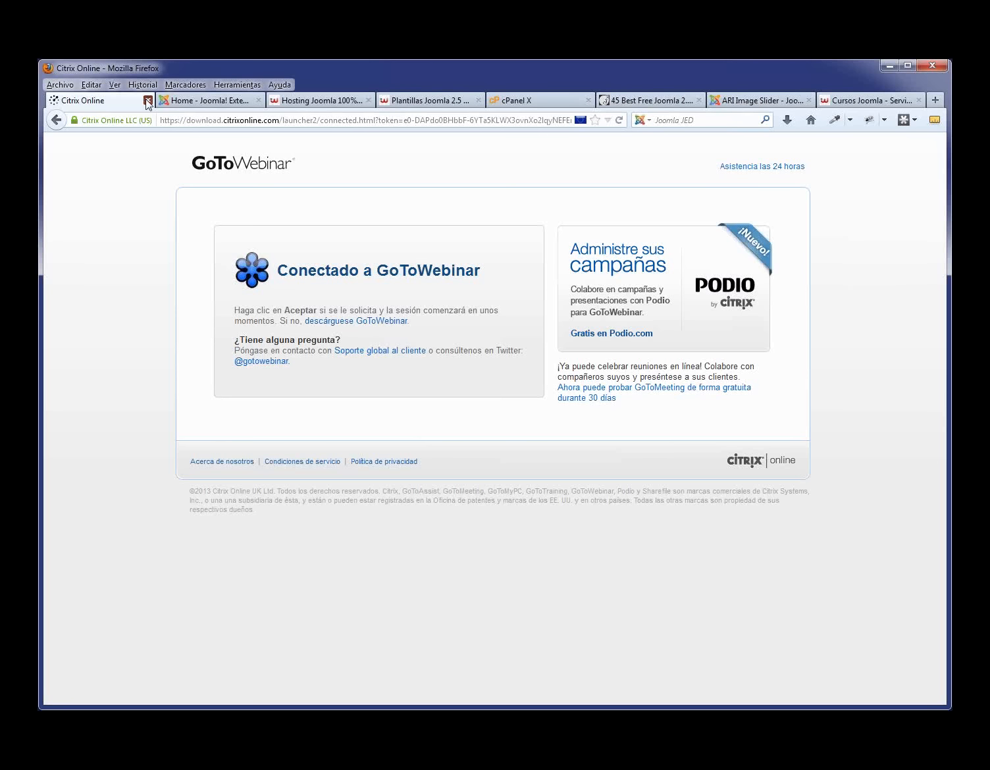
left_click(140, 100)
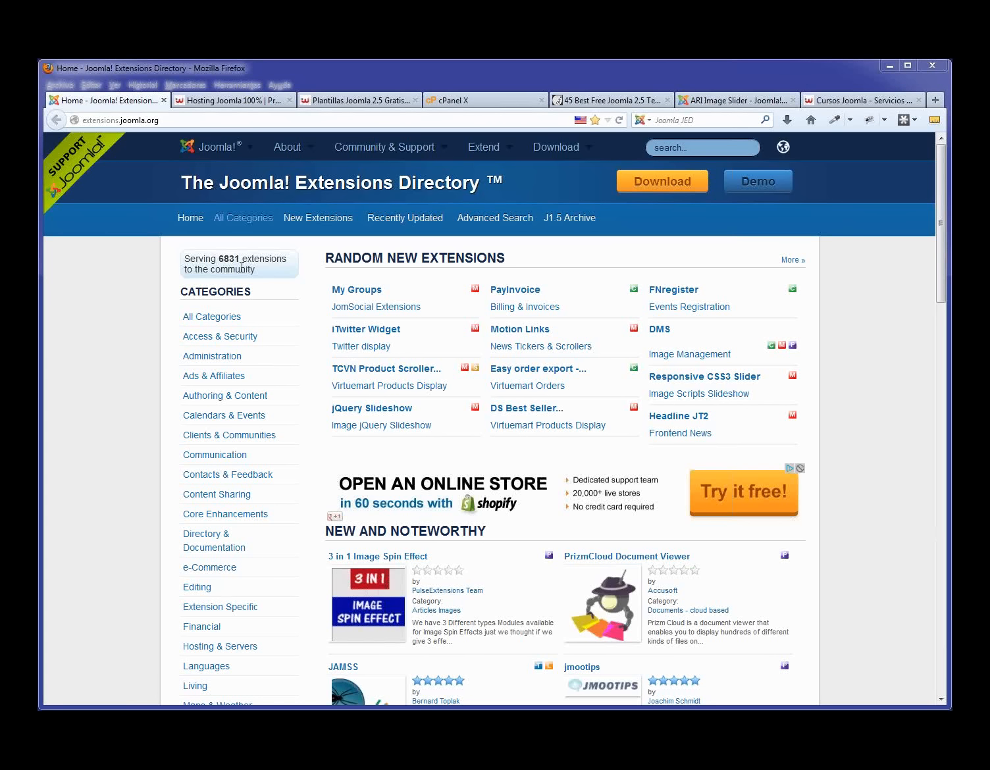
- Highlight the 6831 extensions count, then search the directory for 'gallery'
left_click_drag(242, 260, 221, 258)
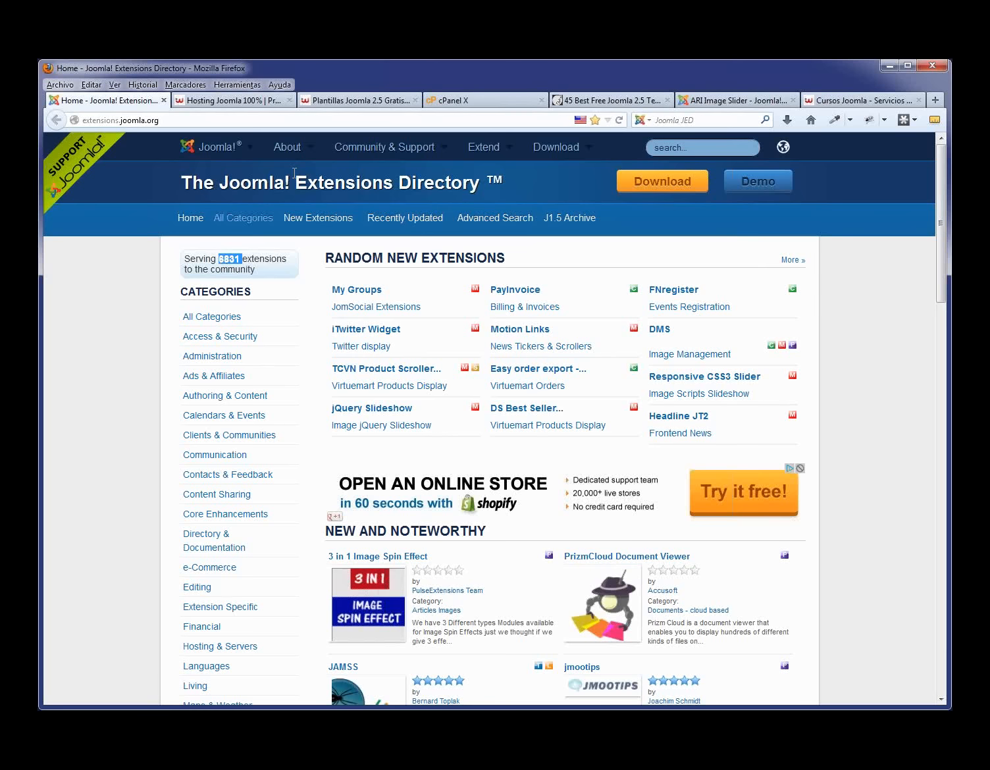
left_click(681, 151)
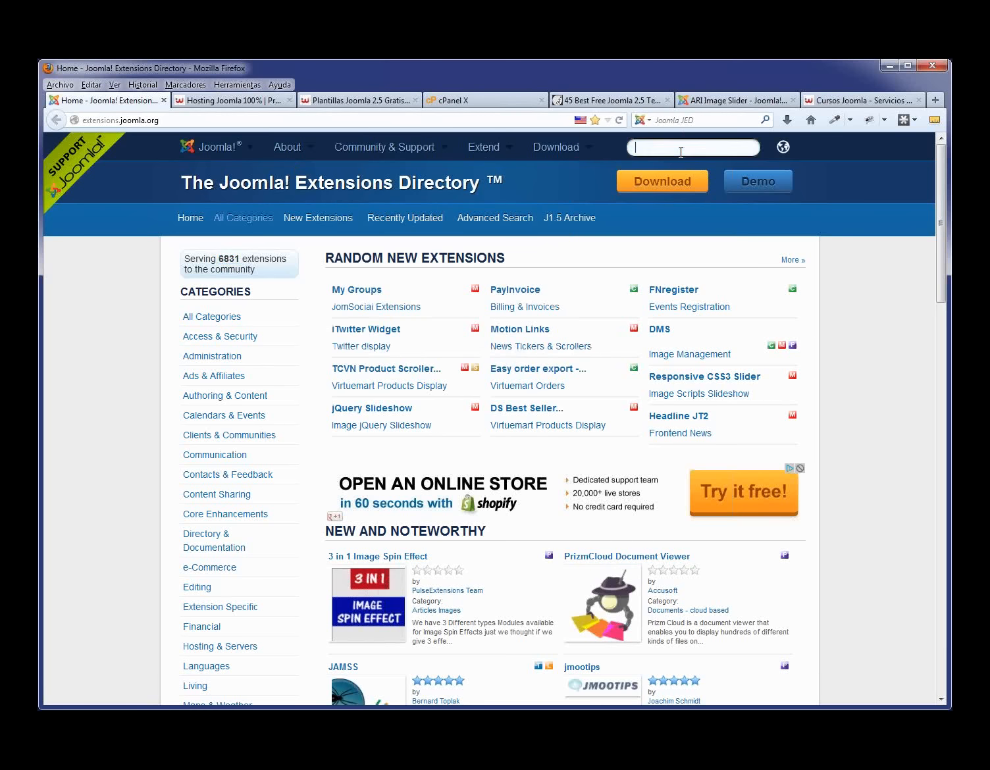
type("gaññery")
key("BackSpace")
key("BackSpace")
key("BackSpace")
key("BackSpace")
key("BackSpace")
type("ll")
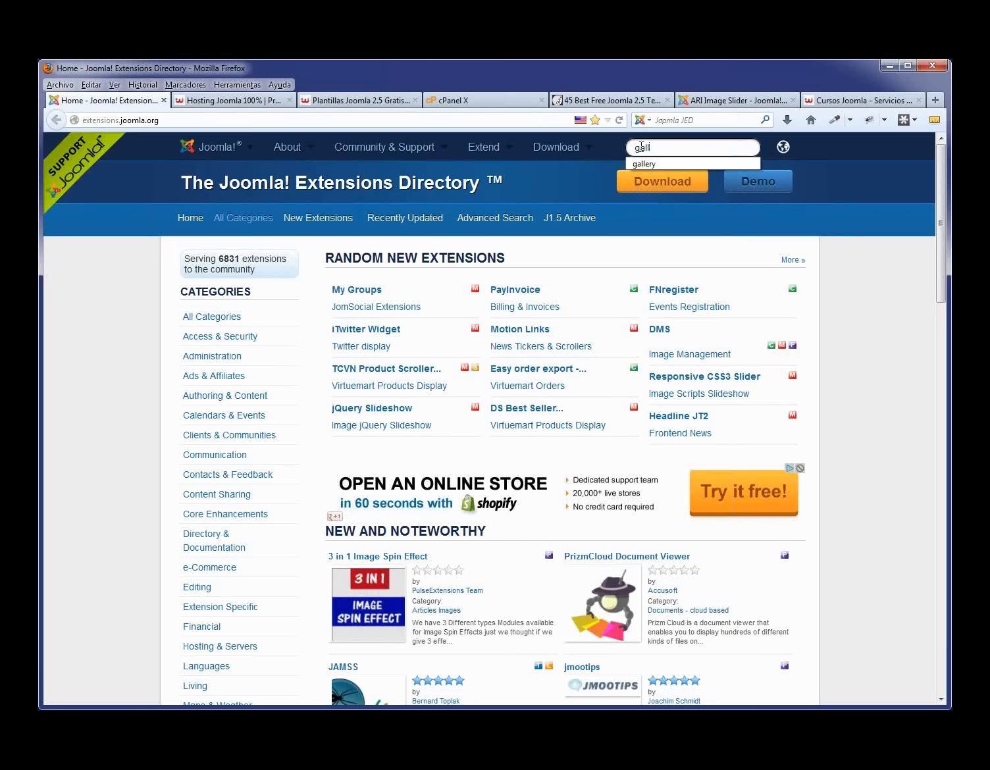
left_click(651, 161)
key("Return")
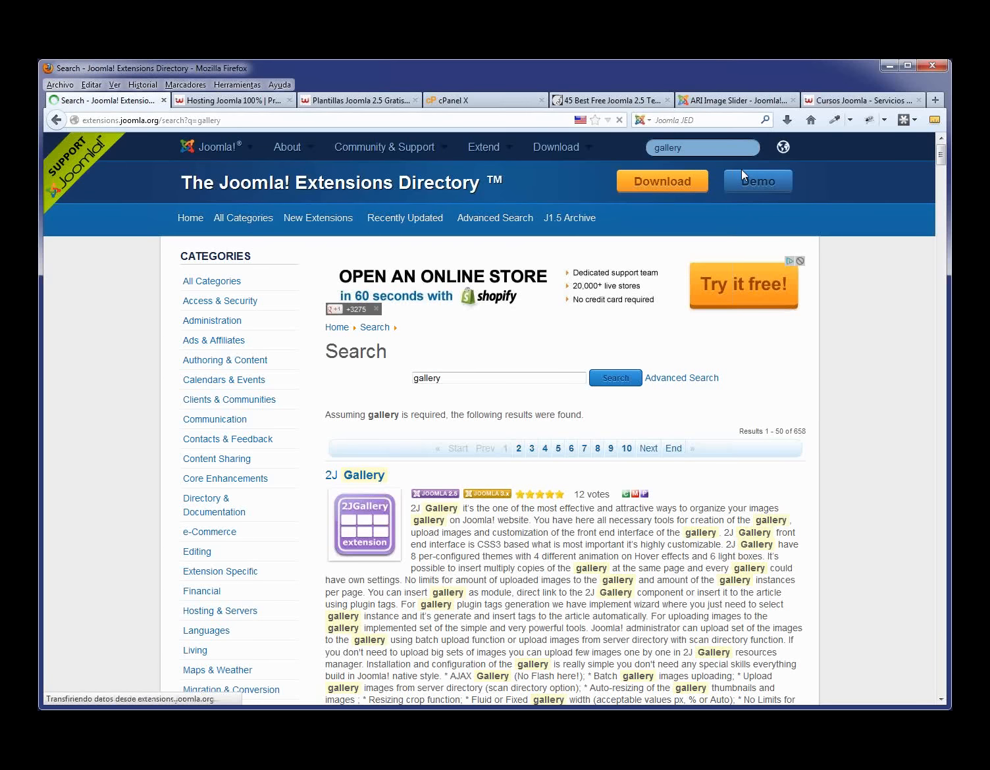
scroll(634, 342, "down", 5)
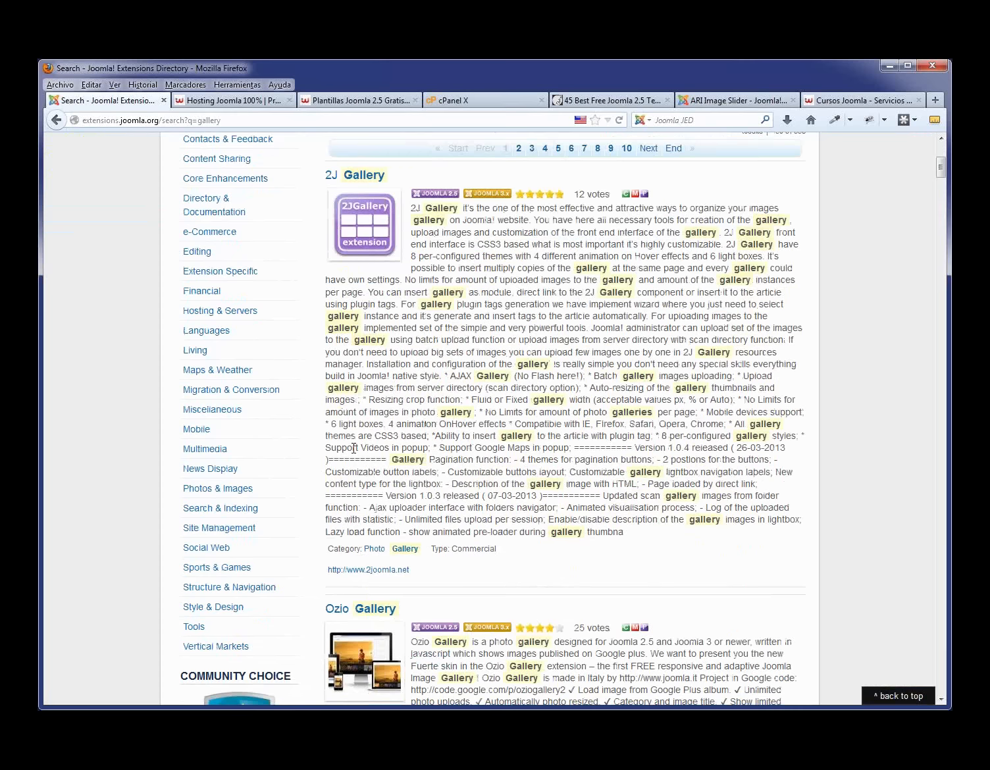
scroll(316, 461, "up", 4)
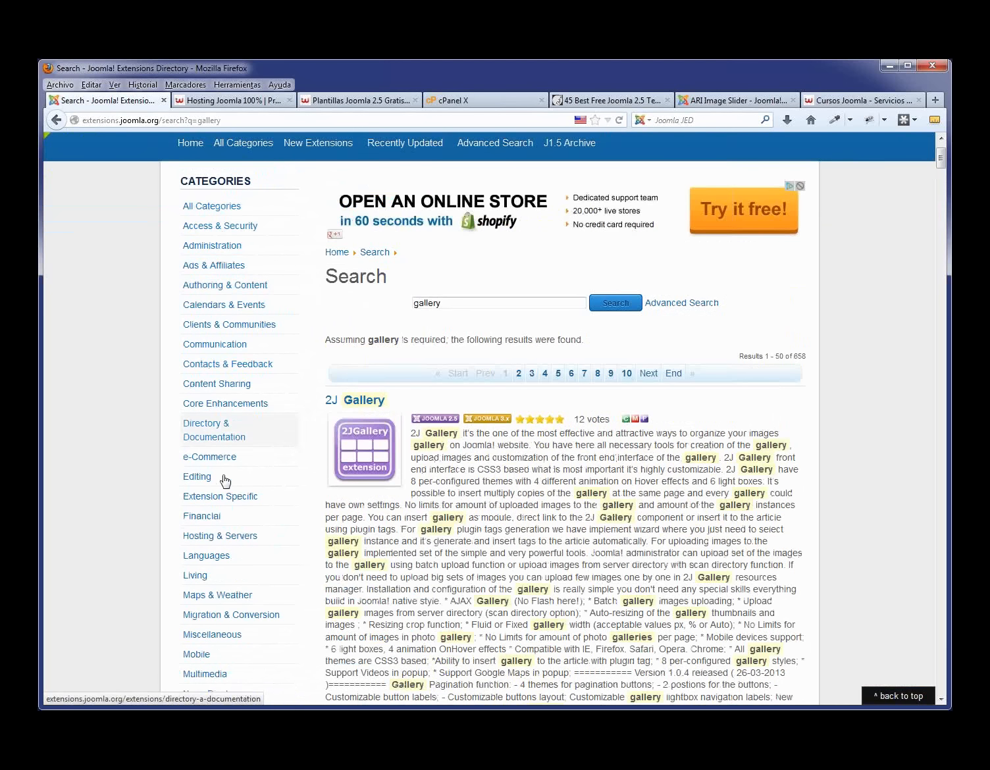
scroll(434, 408, "down", 1)
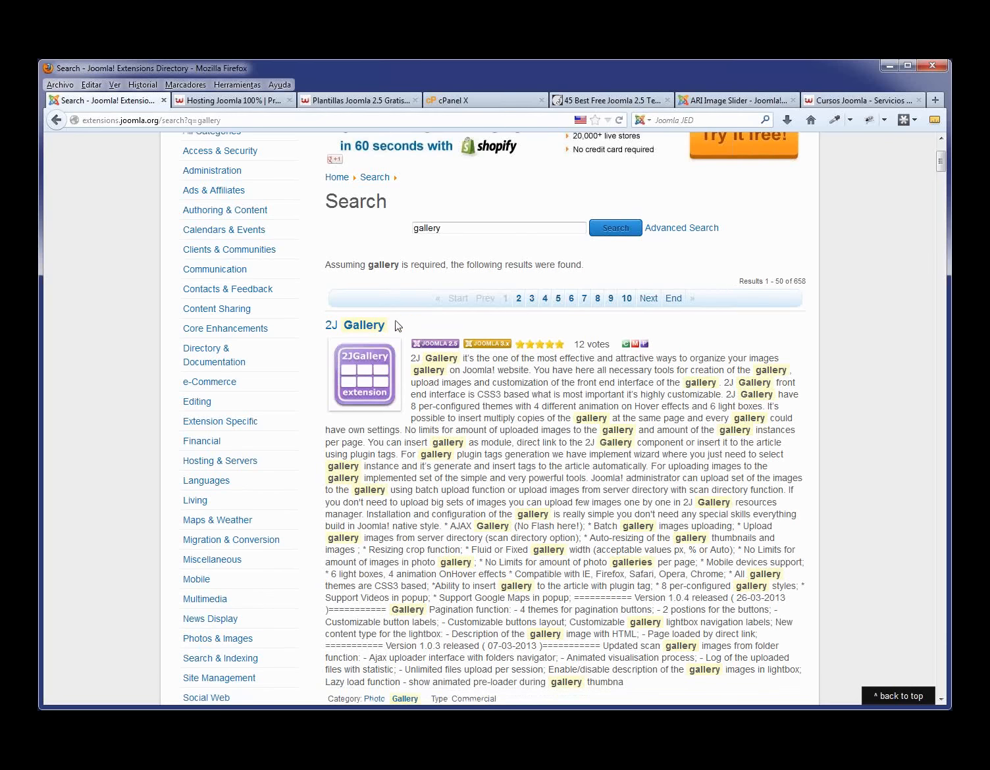
left_click_drag(401, 327, 328, 332)
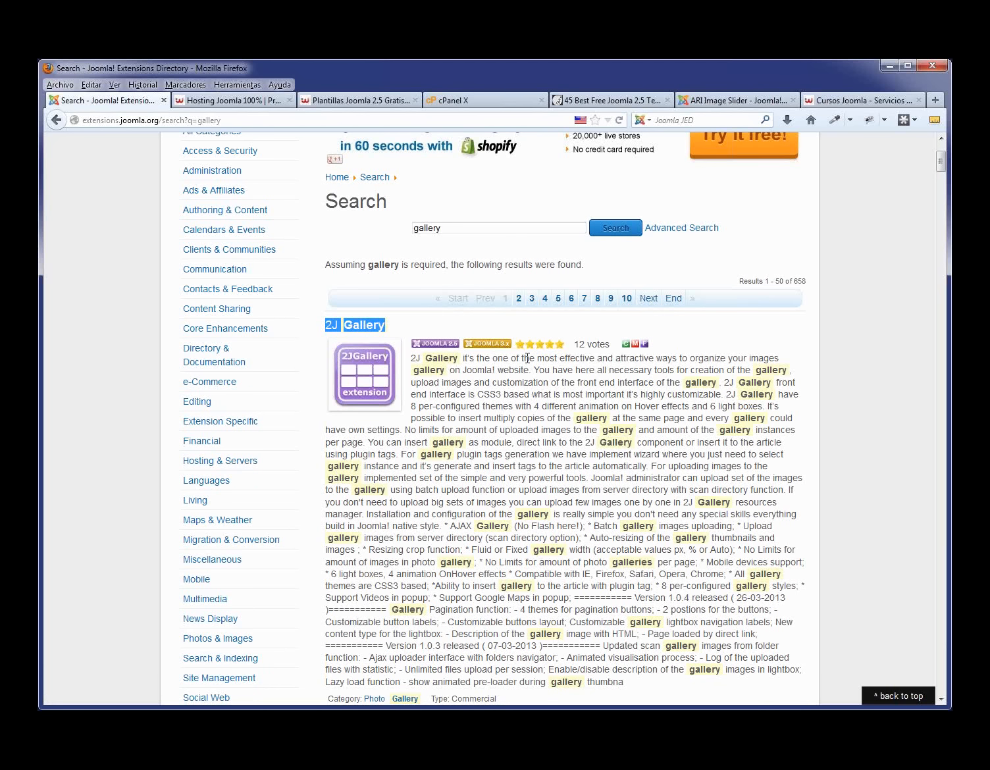
scroll(508, 519, "down", 4)
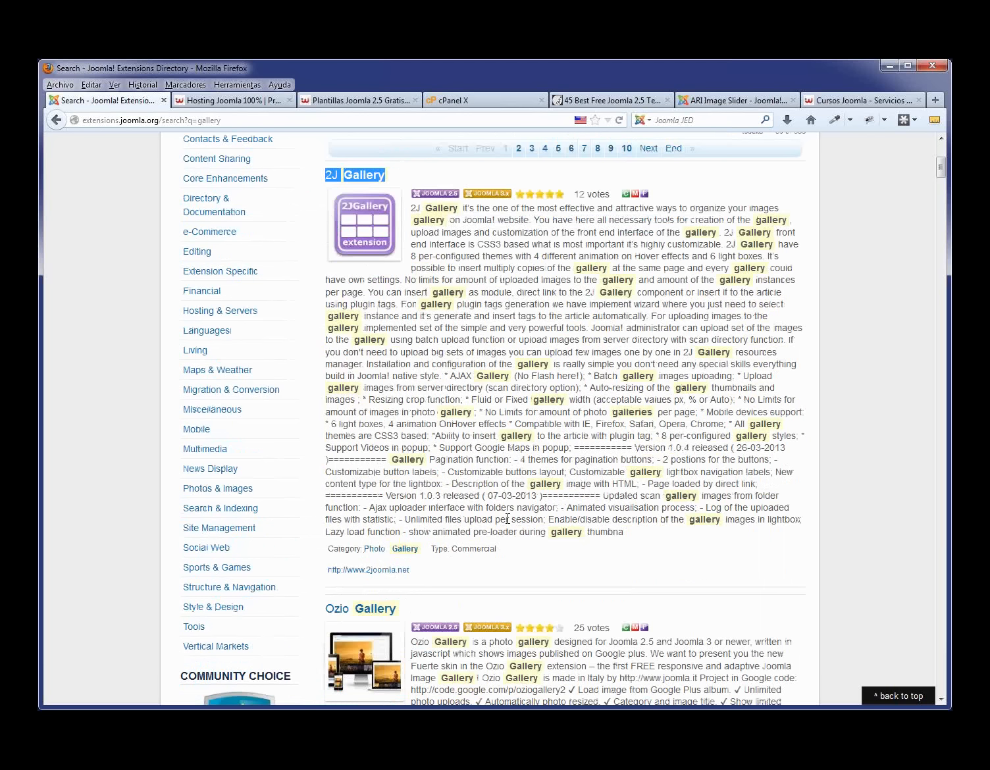
double_click(485, 549)
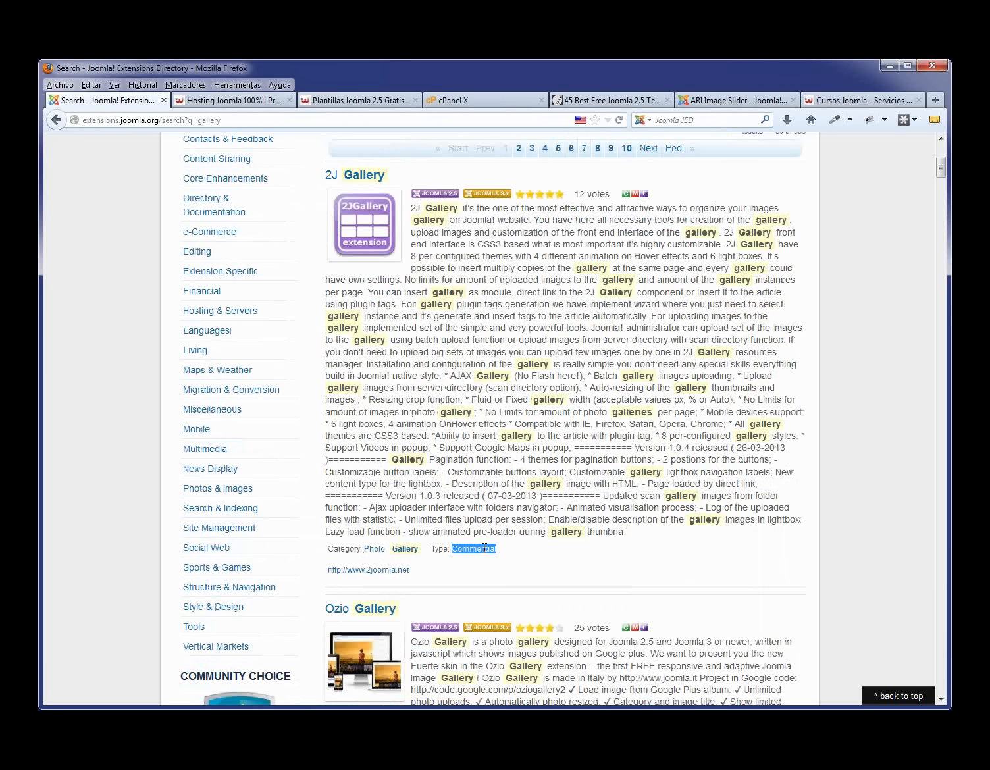
scroll(586, 553, "down", 10)
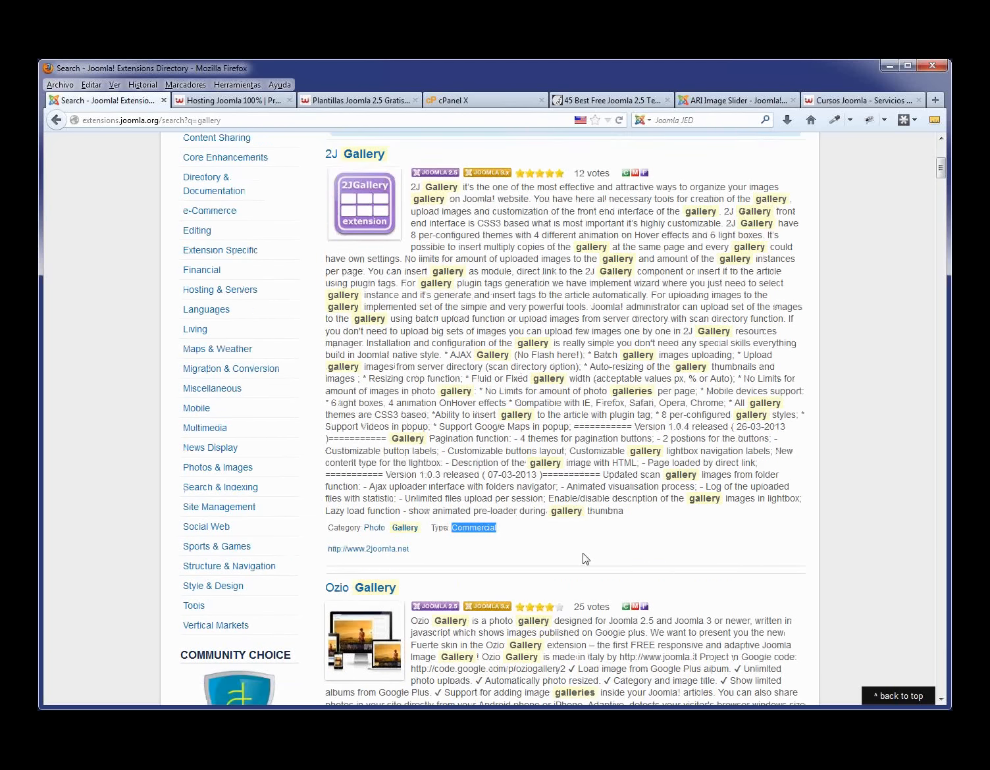
scroll(590, 549, "down", 7)
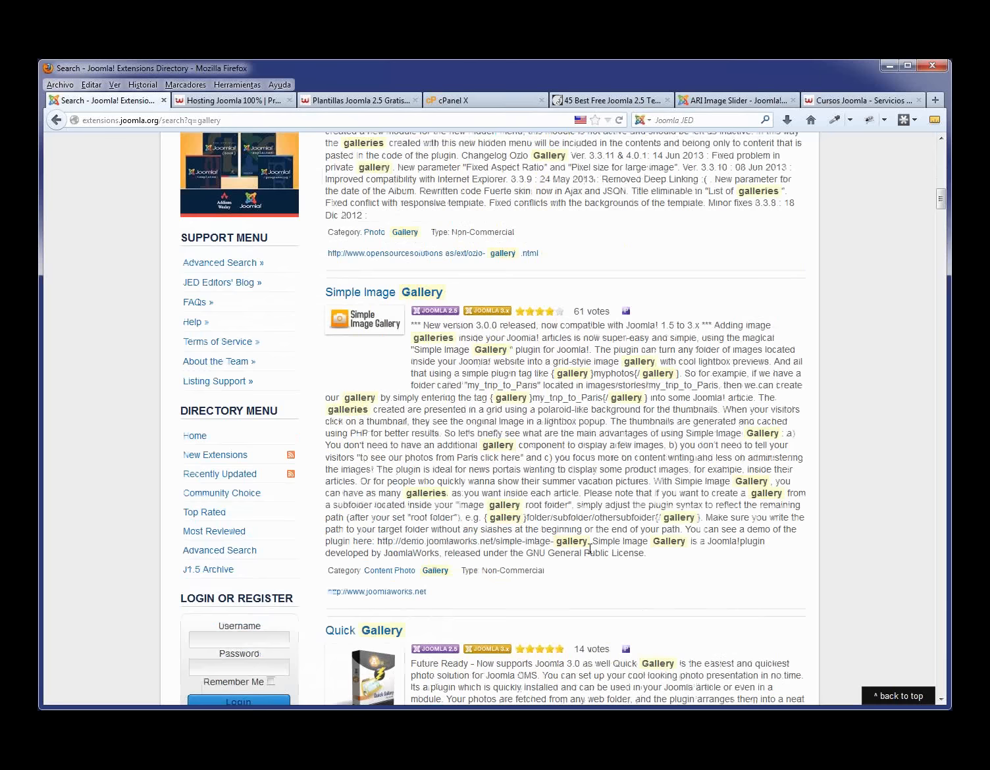
scroll(590, 548, "up", 2)
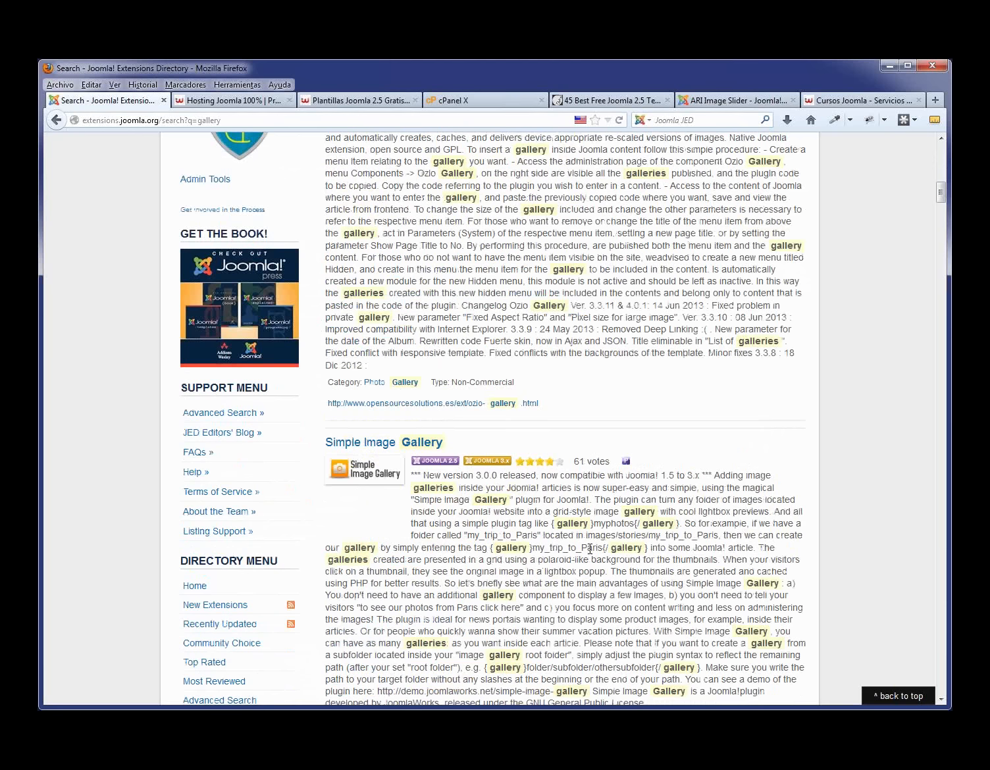
scroll(590, 548, "up", 4)
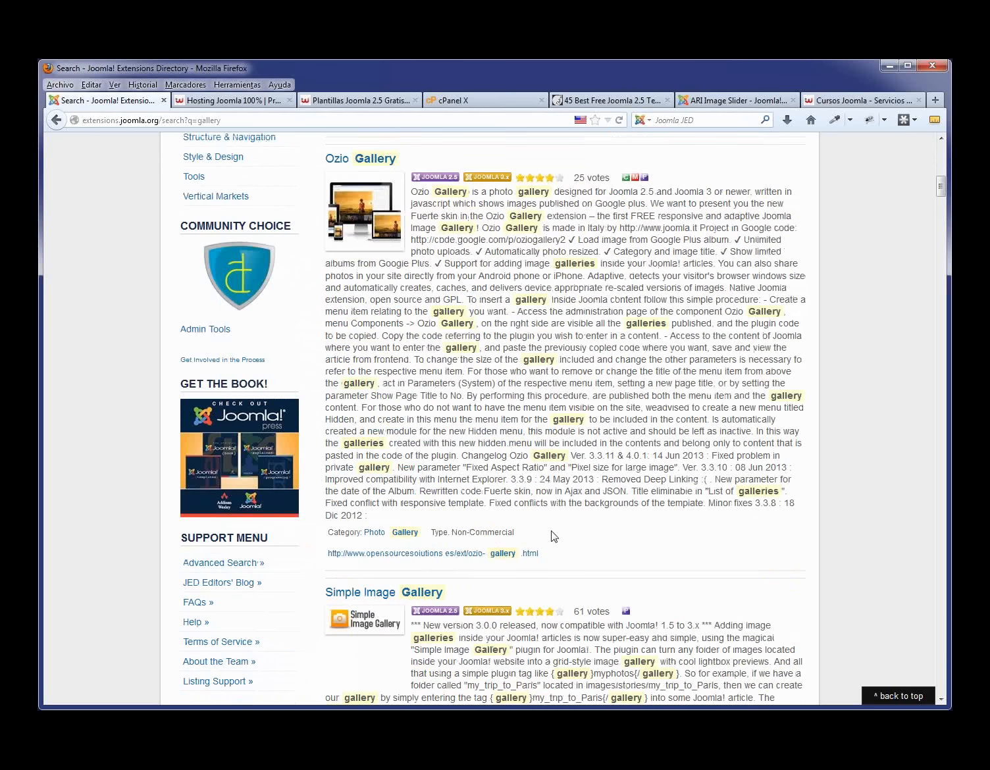
left_click_drag(515, 533, 452, 534)
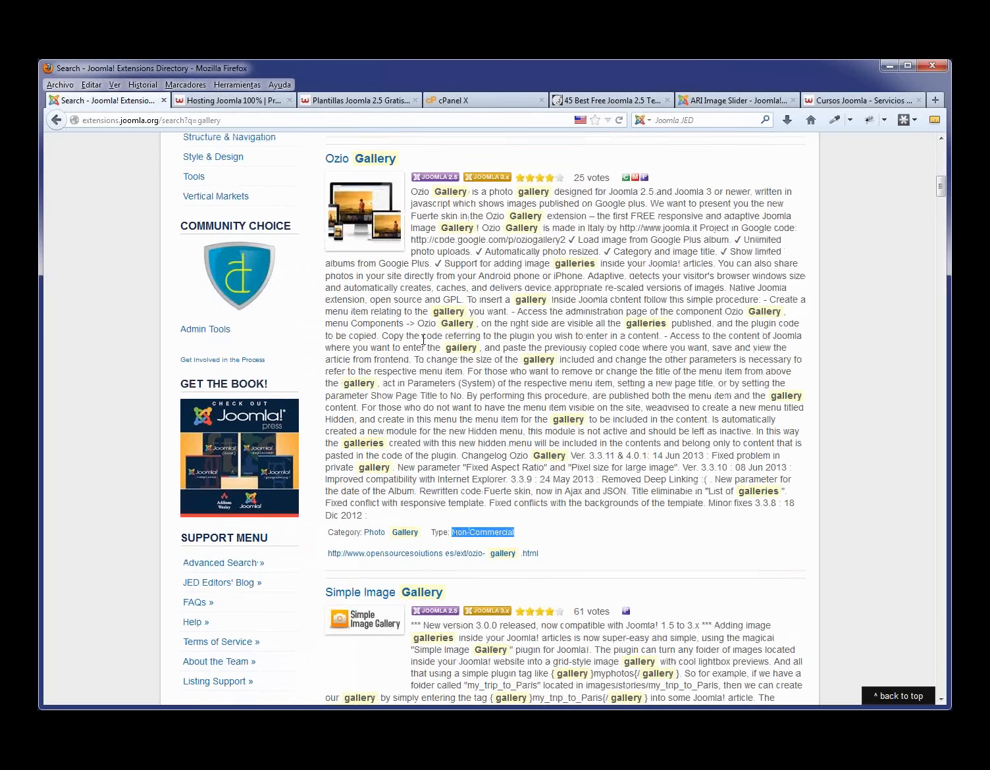
scroll(535, 593, "down", 5)
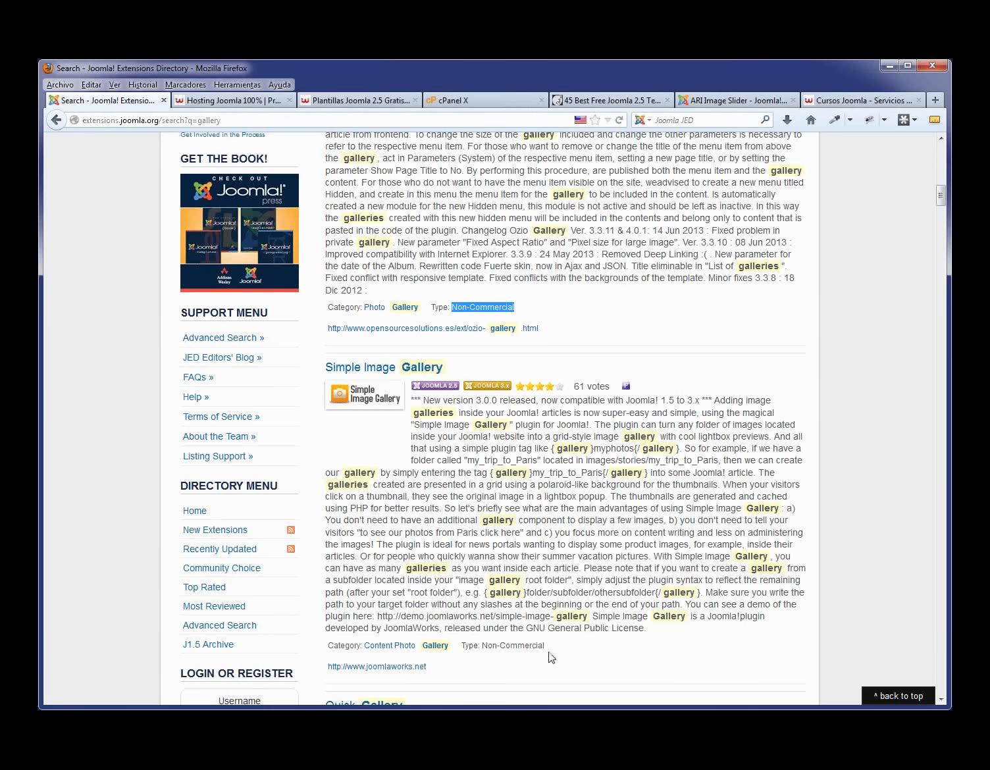
left_click_drag(546, 646, 484, 641)
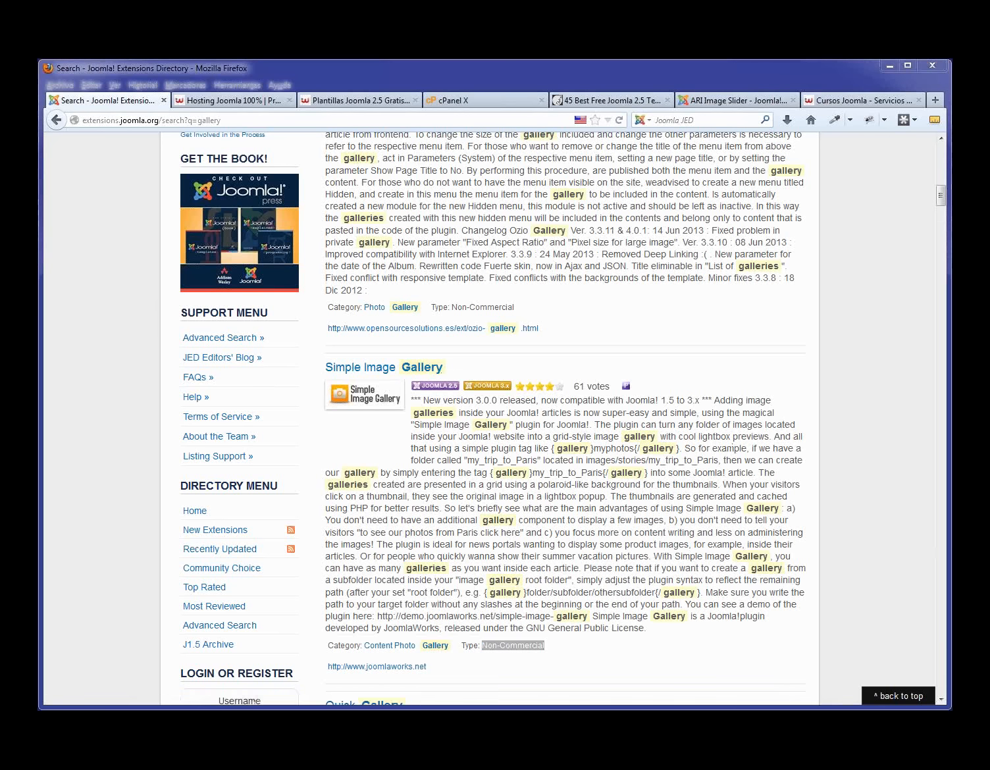
- From Webempresa's Joomla hosting page, open the 'Plantillas Gratis para Joomla! 2.5' page
left_click(230, 105)
scroll(348, 267, "up", 4)
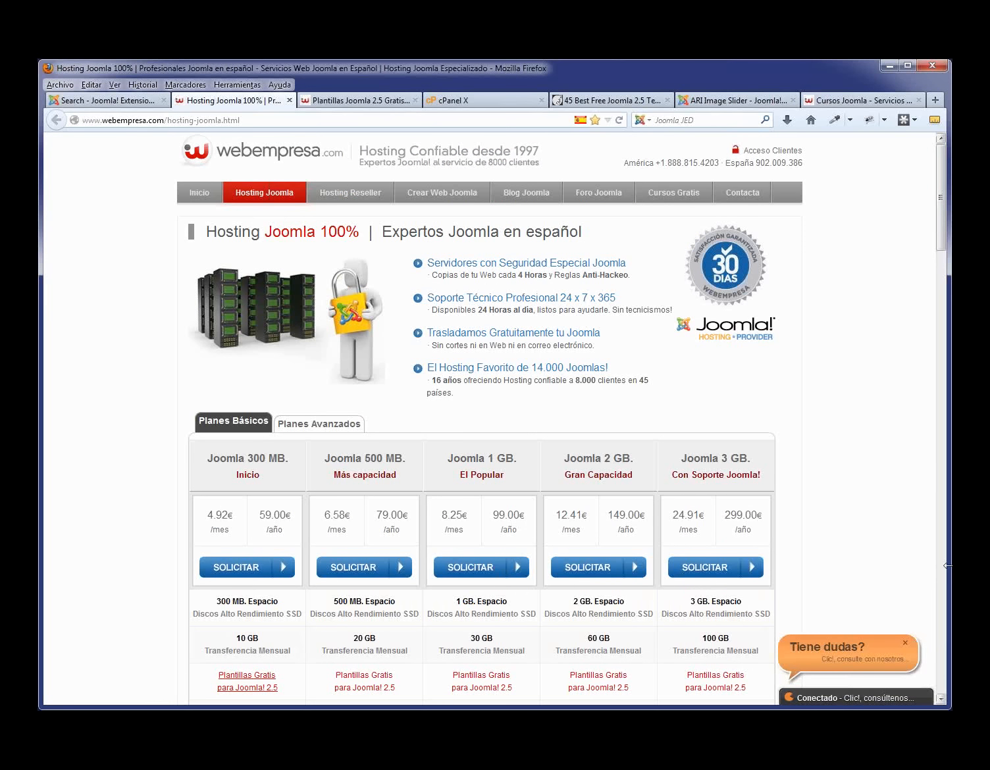
scroll(250, 619, "down", 2)
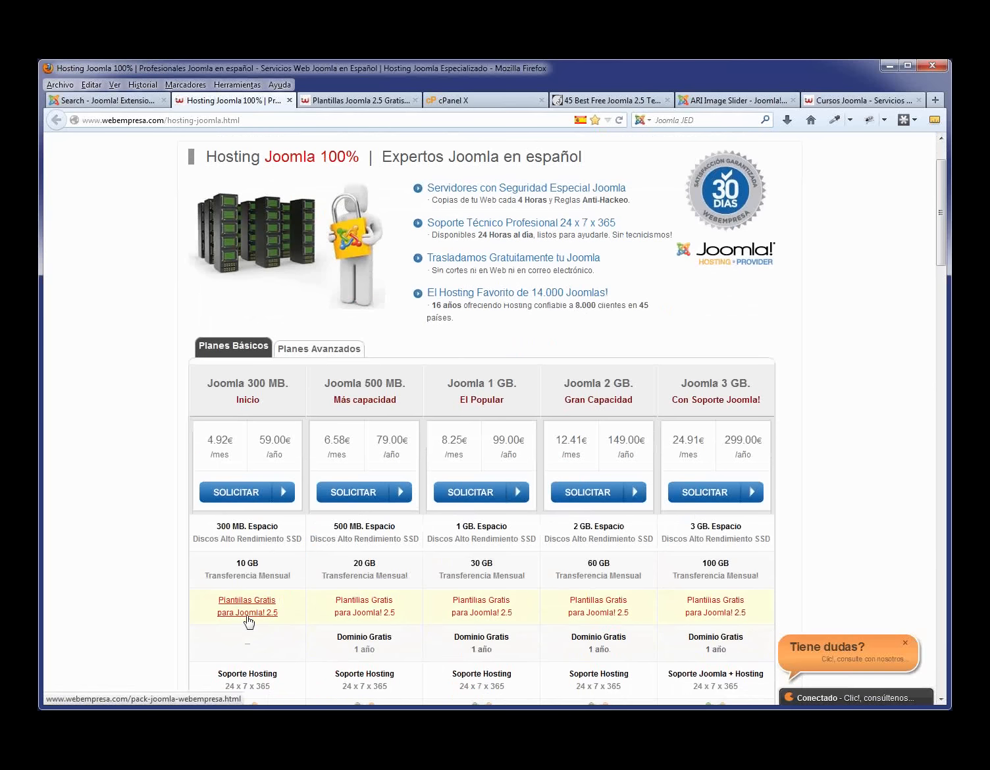
left_click(248, 622)
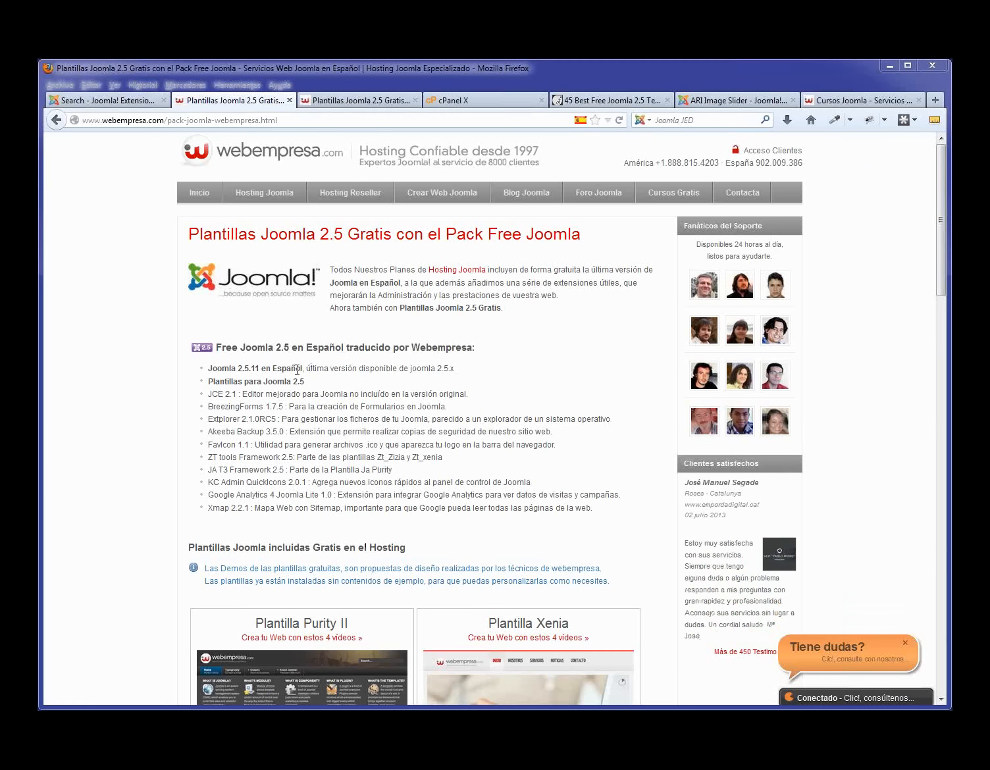
- Highlight Joomla 2.5.11, JCE 2.1, BreezingForms 1.7.5, Extplorer, Akeeba Backup and Xmap, then scroll to template previews
left_click_drag(303, 369, 209, 366)
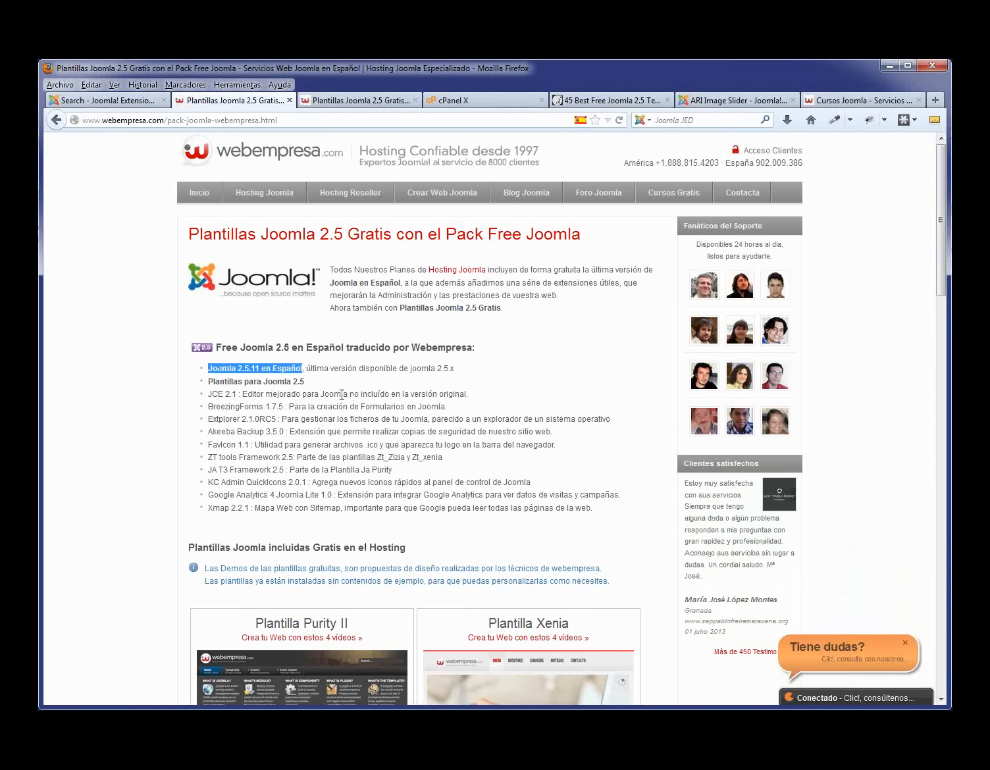
left_click(219, 393)
left_click_drag(219, 393, 208, 396)
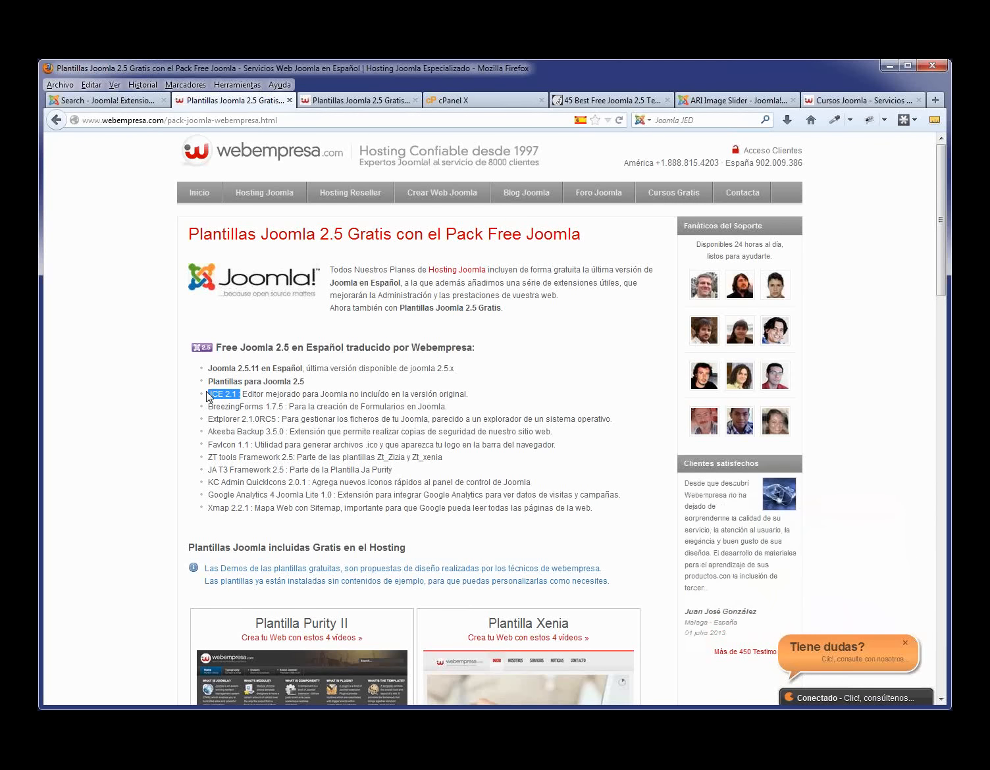
left_click_drag(290, 407, 209, 409)
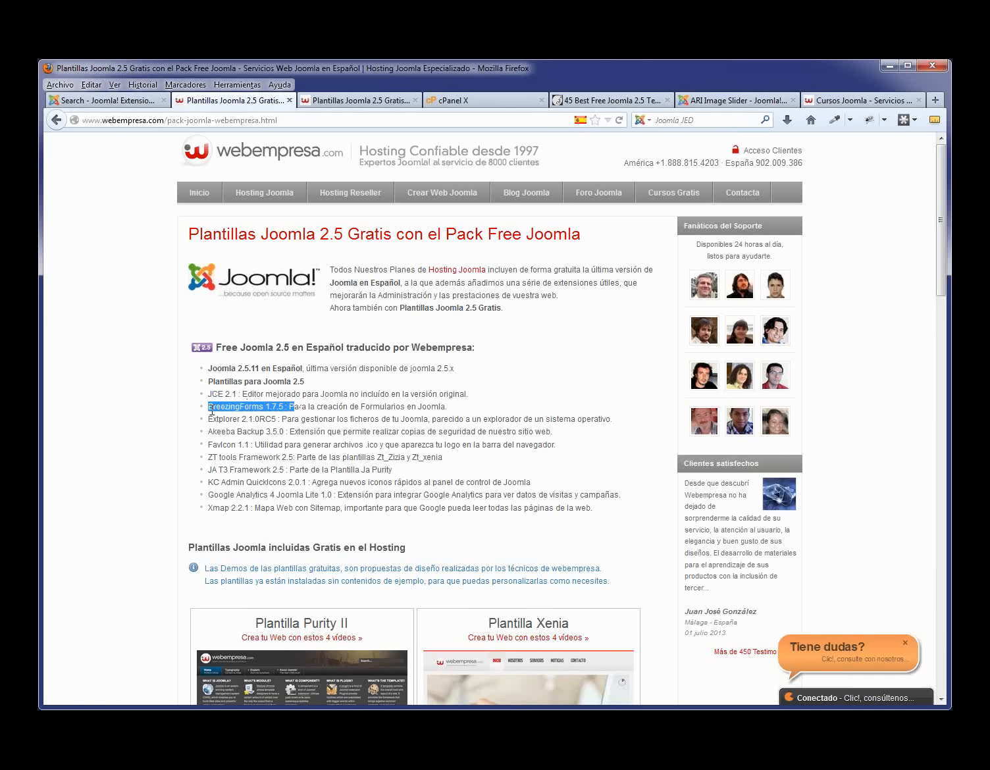
left_click_drag(282, 419, 208, 422)
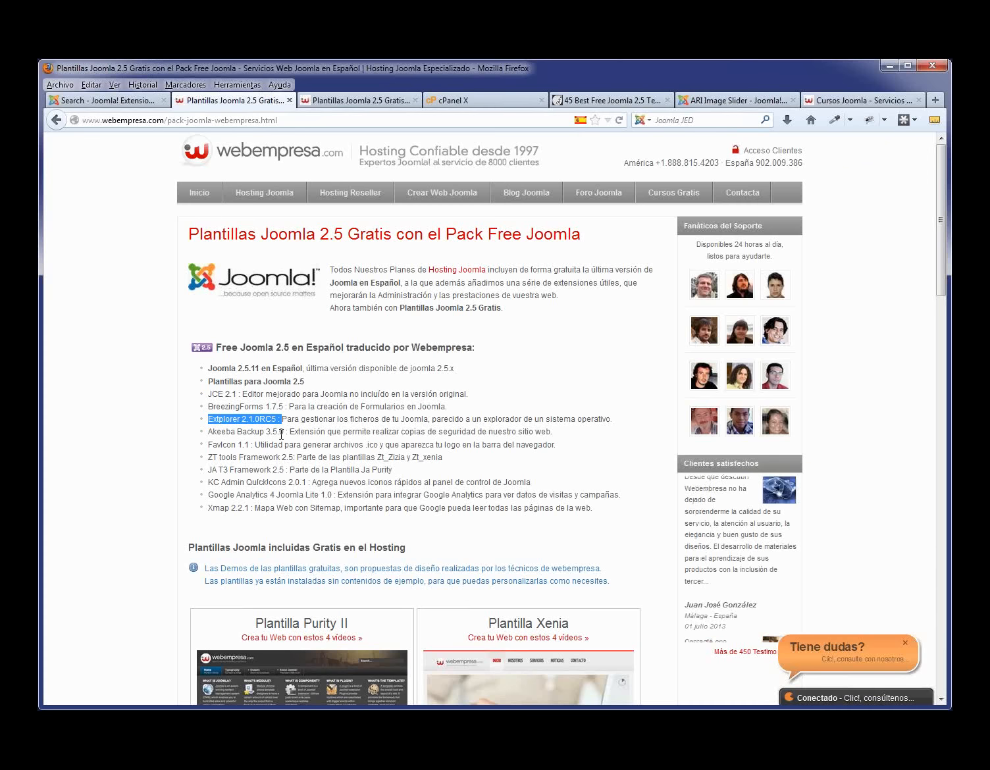
left_click_drag(290, 432, 208, 432)
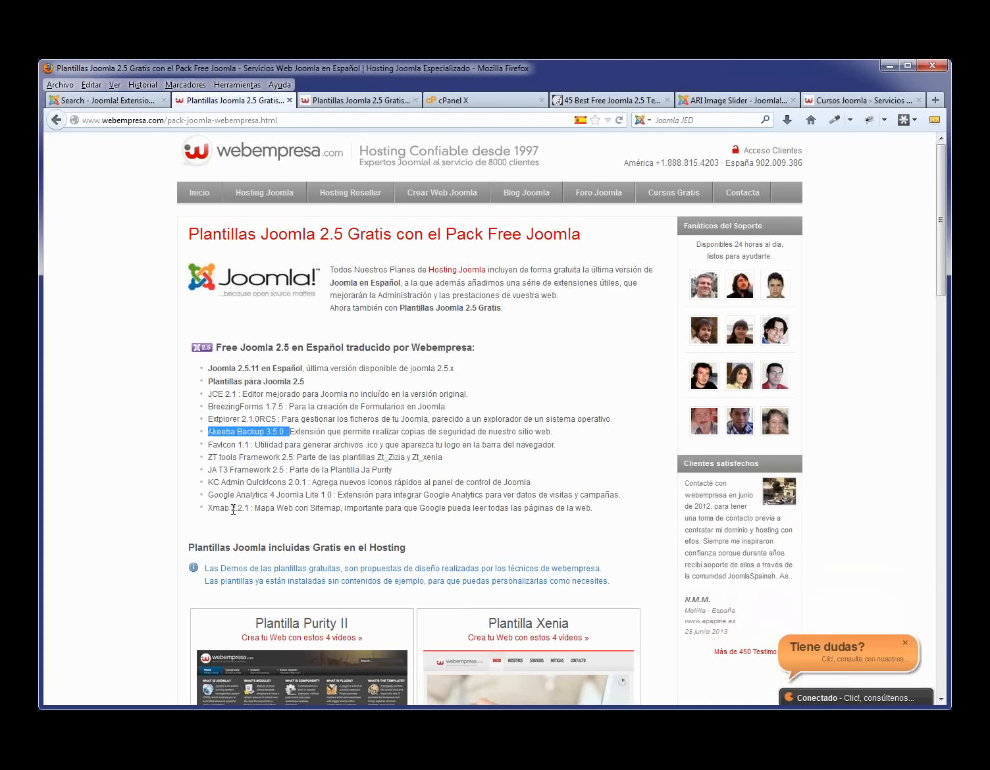
left_click_drag(249, 509, 210, 505)
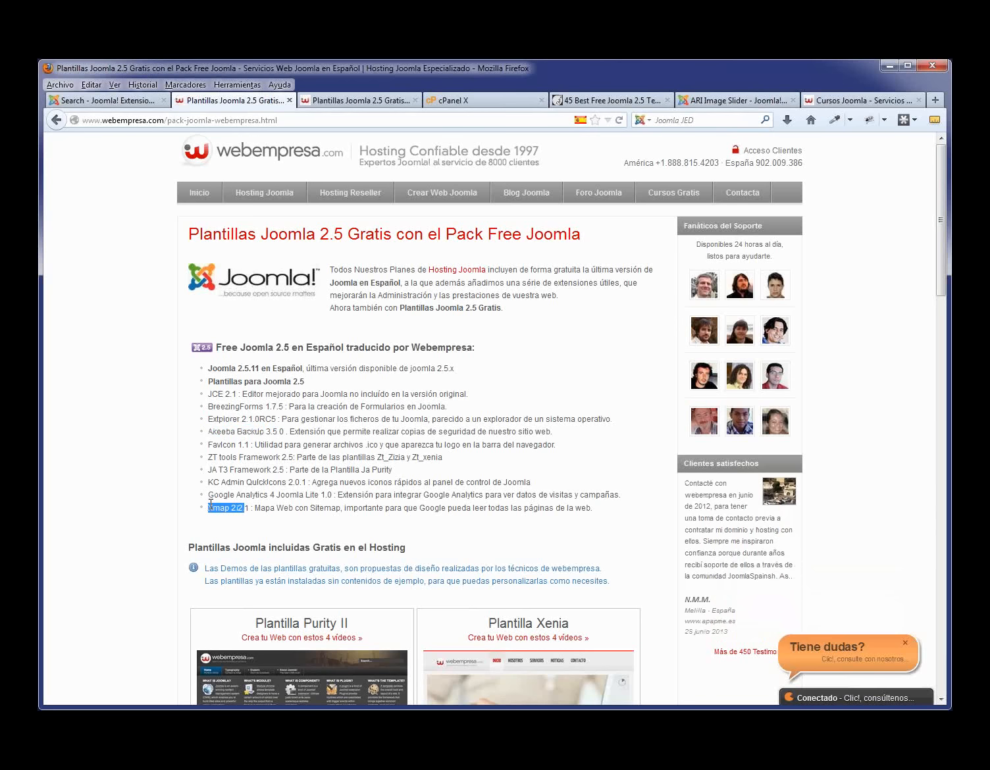
scroll(393, 440, "down", 5)
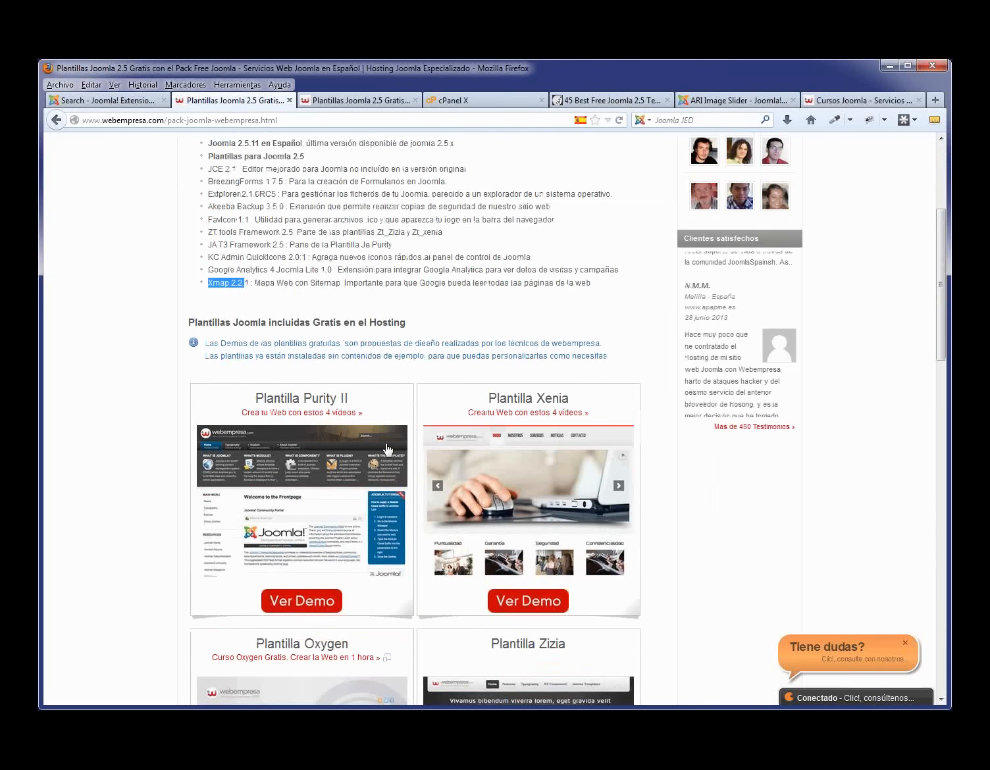
scroll(391, 438, "down", 5)
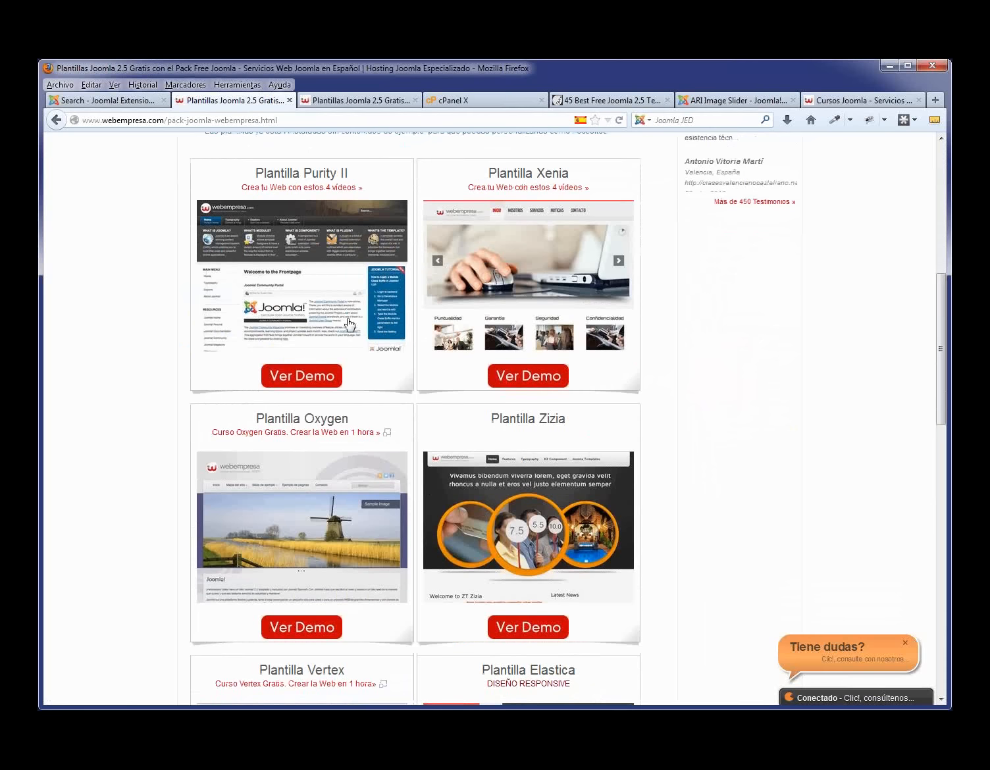
- Open the Xenia and Oxygen demos in new tabs, browse and close Xenia, then view Oxygen
middle_click(527, 377)
middle_click(324, 628)
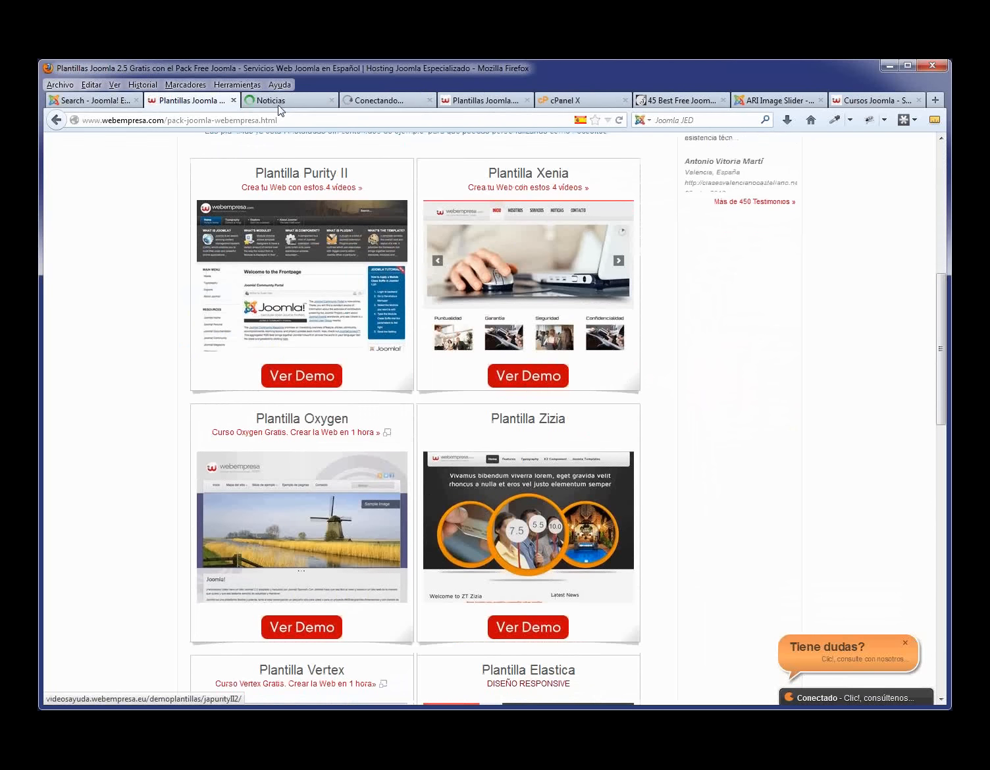
left_click(276, 102)
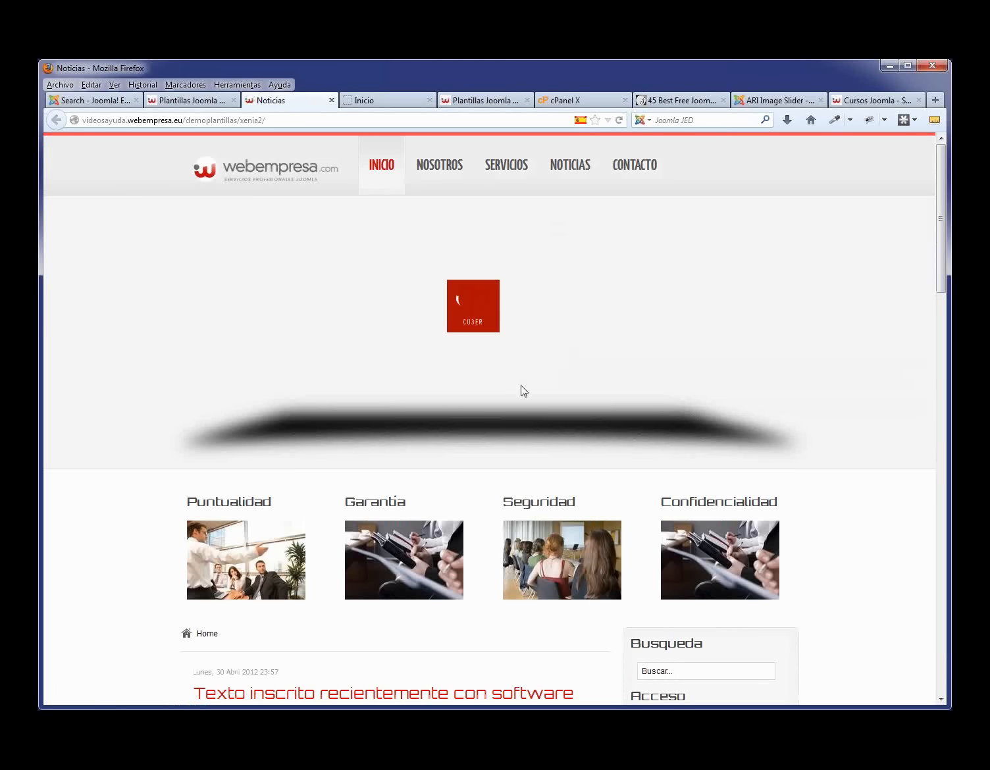
scroll(502, 395, "down", 5)
scroll(502, 395, "up", 5)
left_click(332, 100)
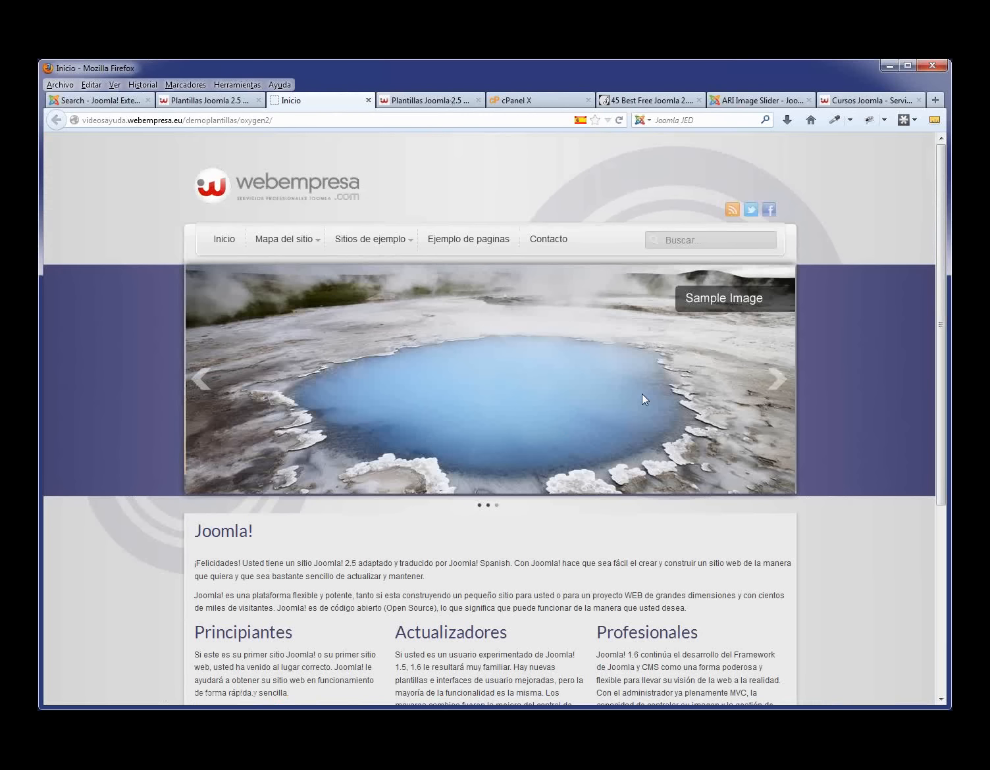
scroll(473, 344, "down", 2)
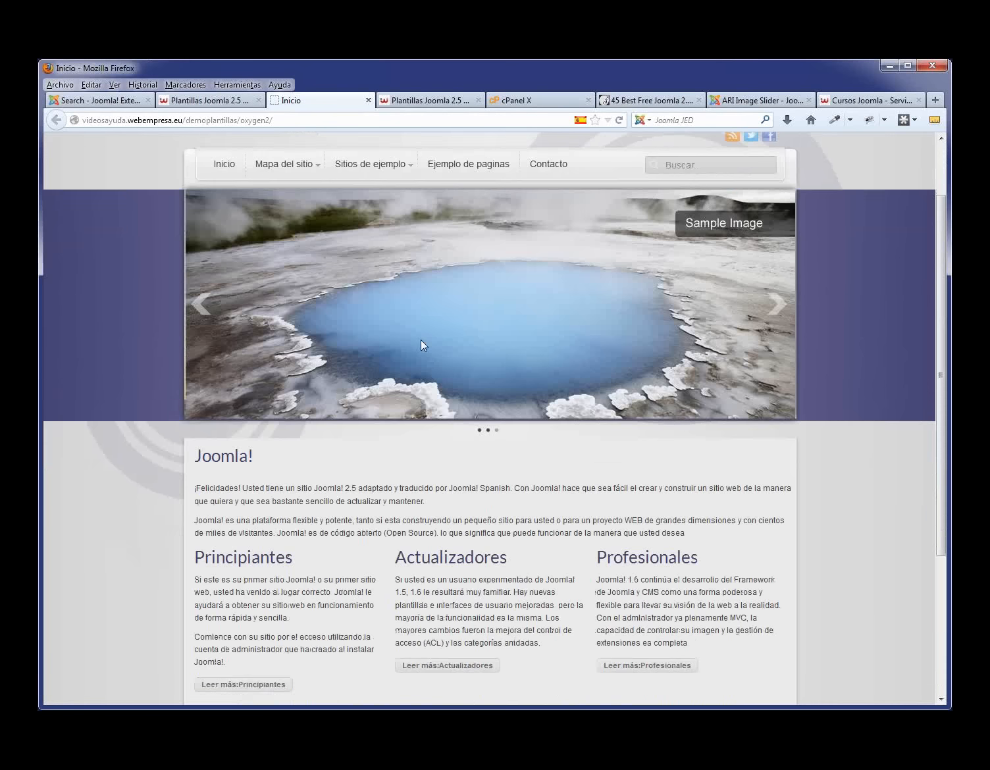
scroll(403, 318, "up", 2)
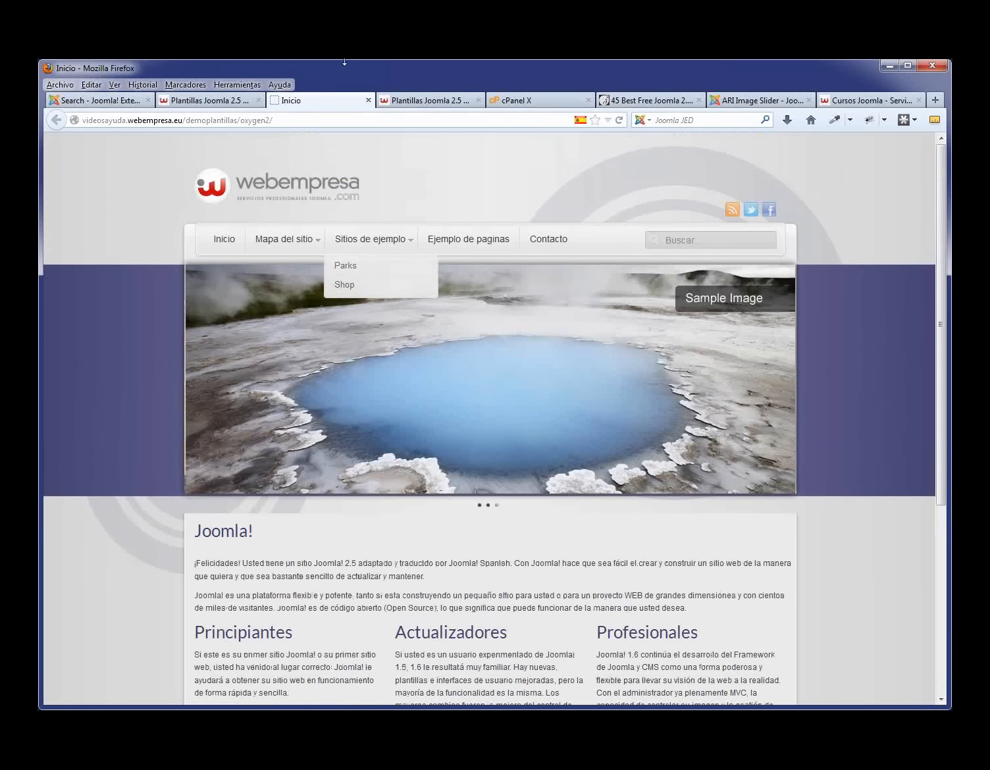
- Close the Oxygen demo tab and switch to the cPanel X home page
left_click(368, 100)
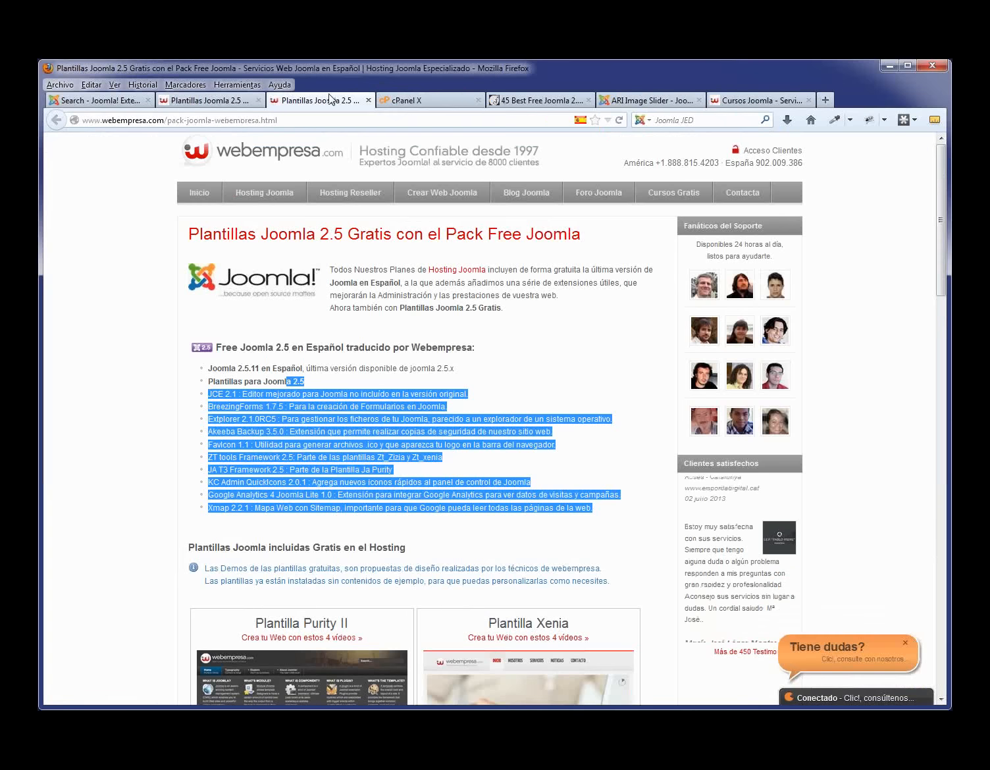
left_click(408, 100)
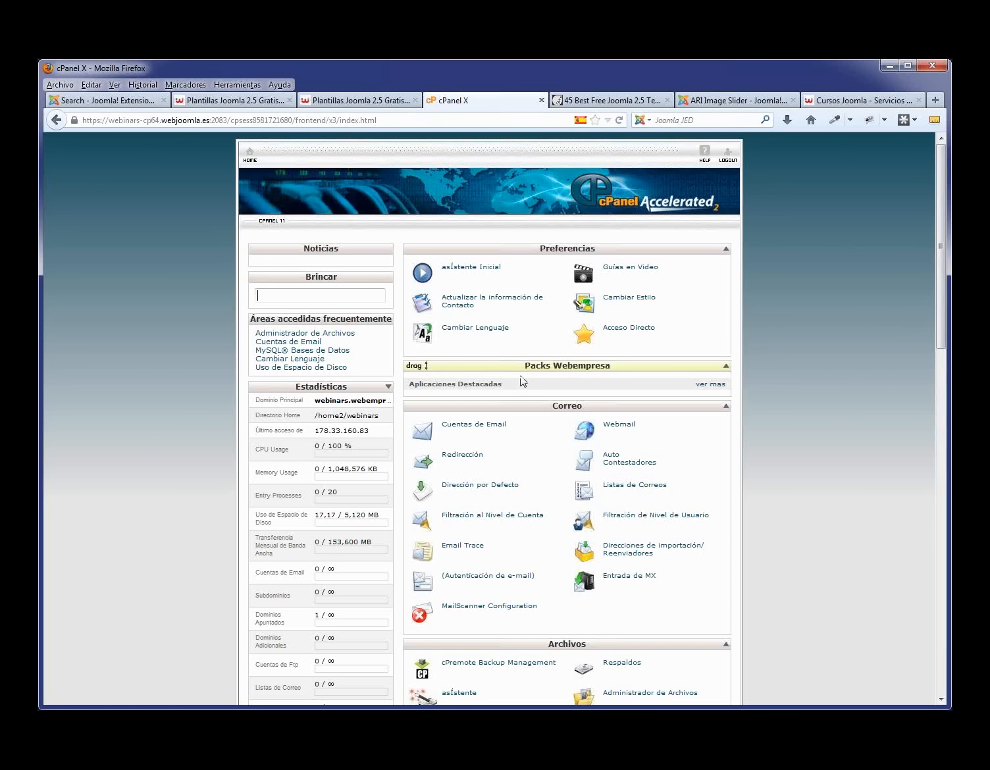
- Use 'ver mas' under Packs Webempresa to list all pack applications in Installatron
left_click(712, 384)
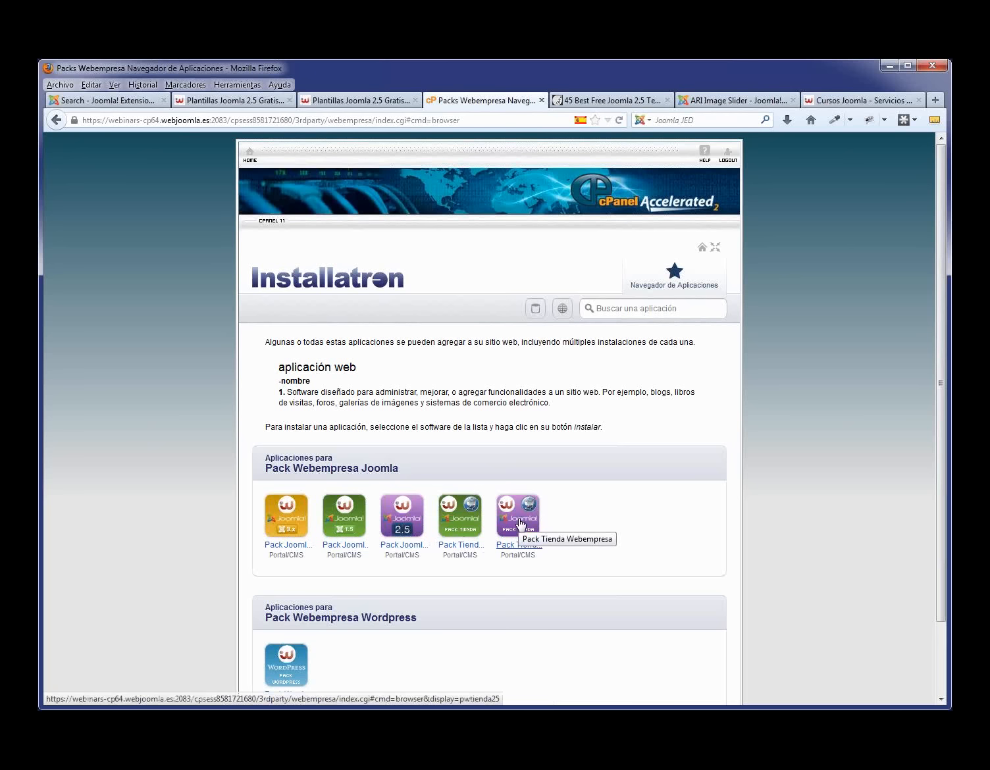
- Open Pack Joomla 2.5, review the latest version's release date, and start its installation
left_click(411, 517)
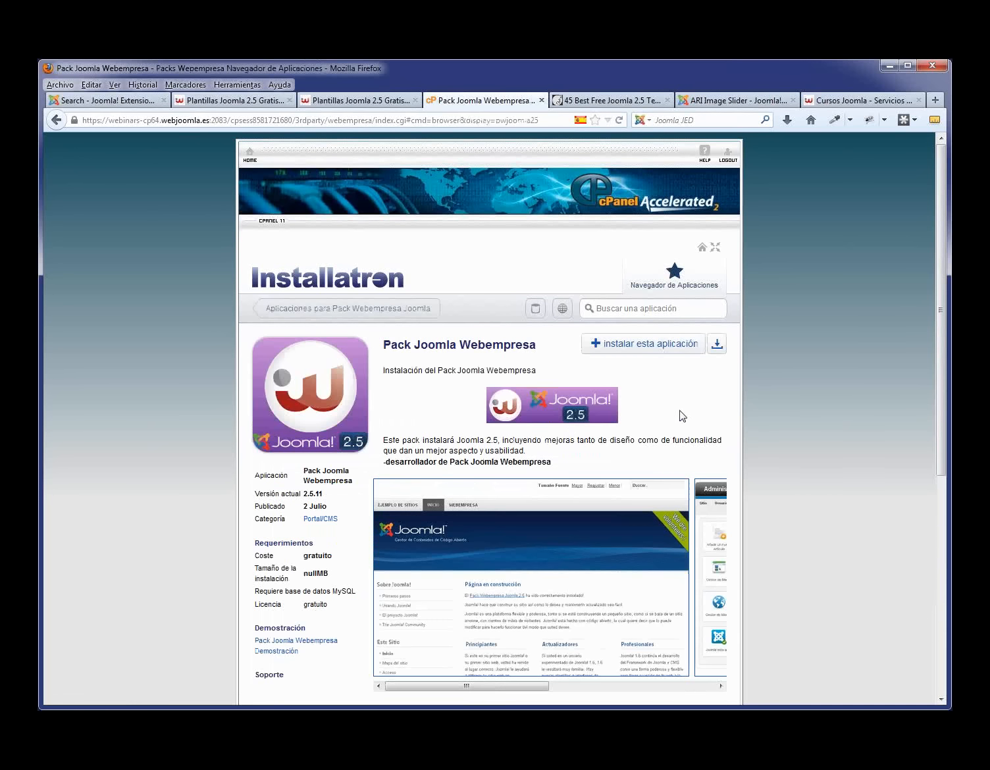
scroll(634, 404, "down", 3)
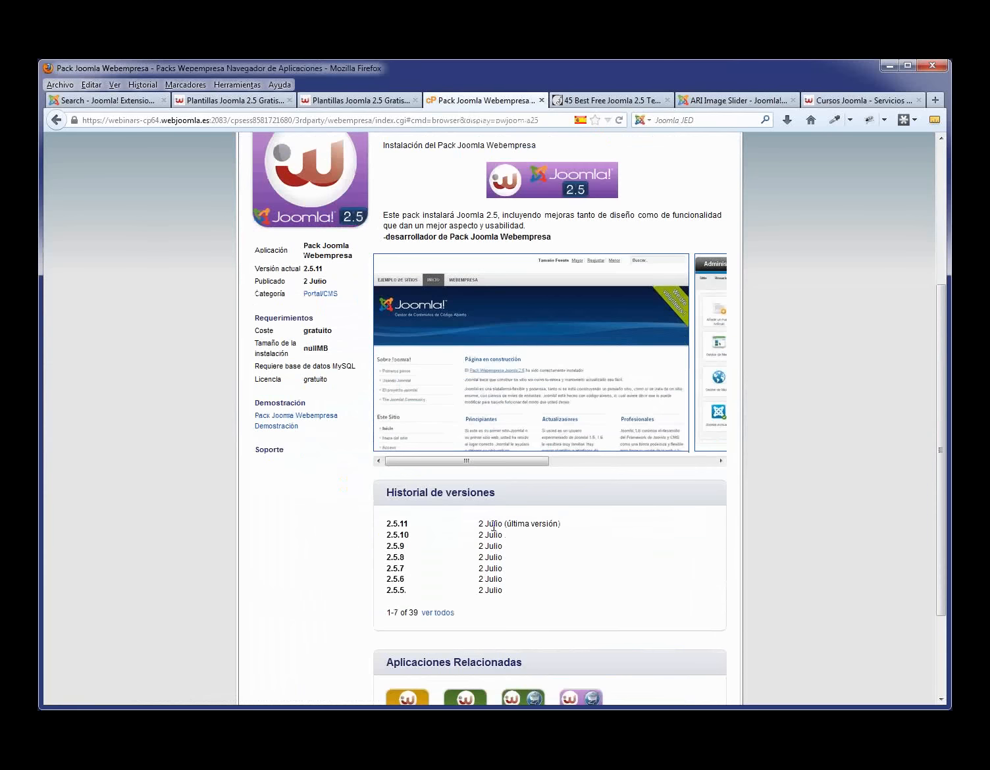
left_click_drag(563, 529, 448, 525)
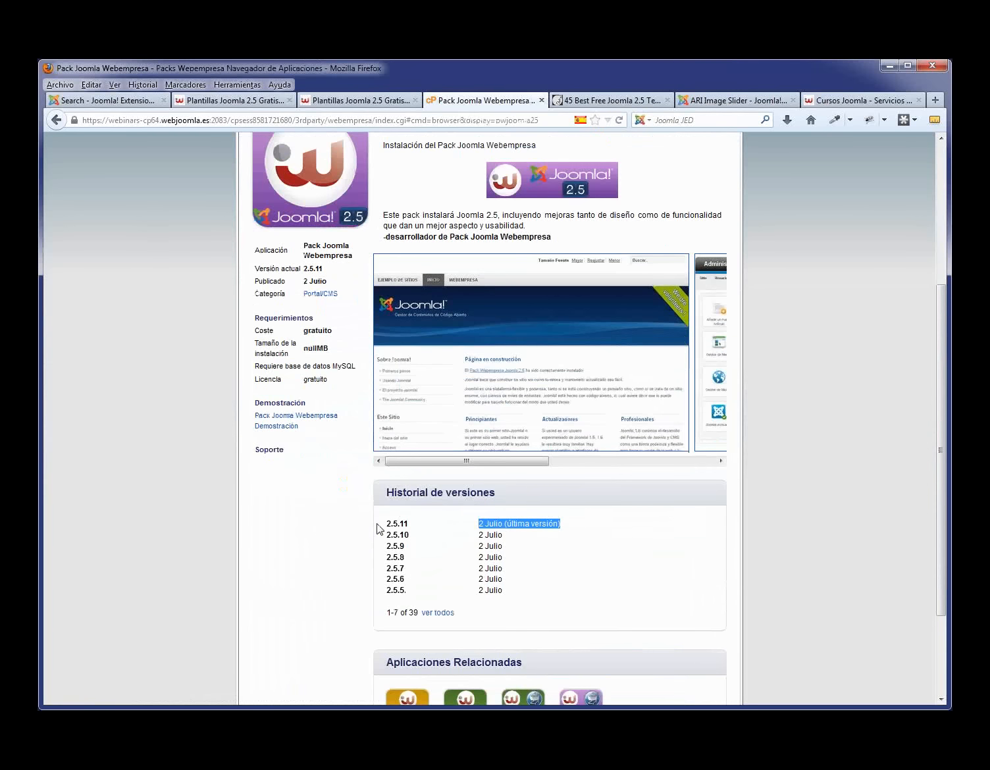
scroll(562, 519, "up", 3)
left_click(640, 349)
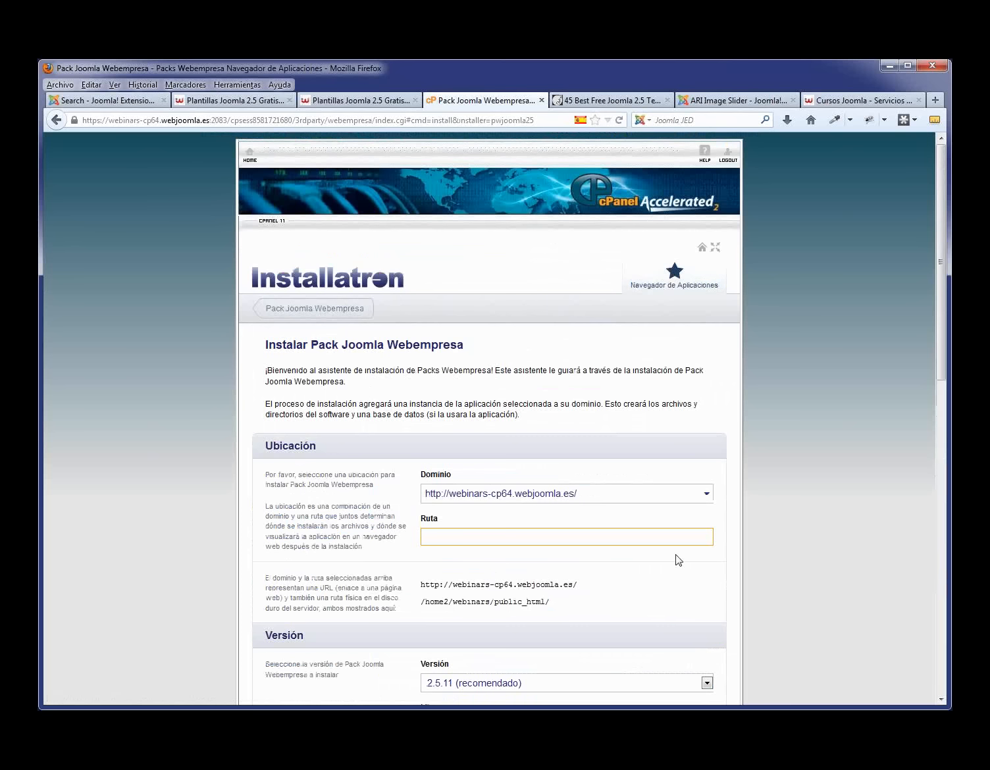
- Choose webinars.webempresa.eu as the domain and enter the path 'prueba', then begin editing the path
left_click(707, 495)
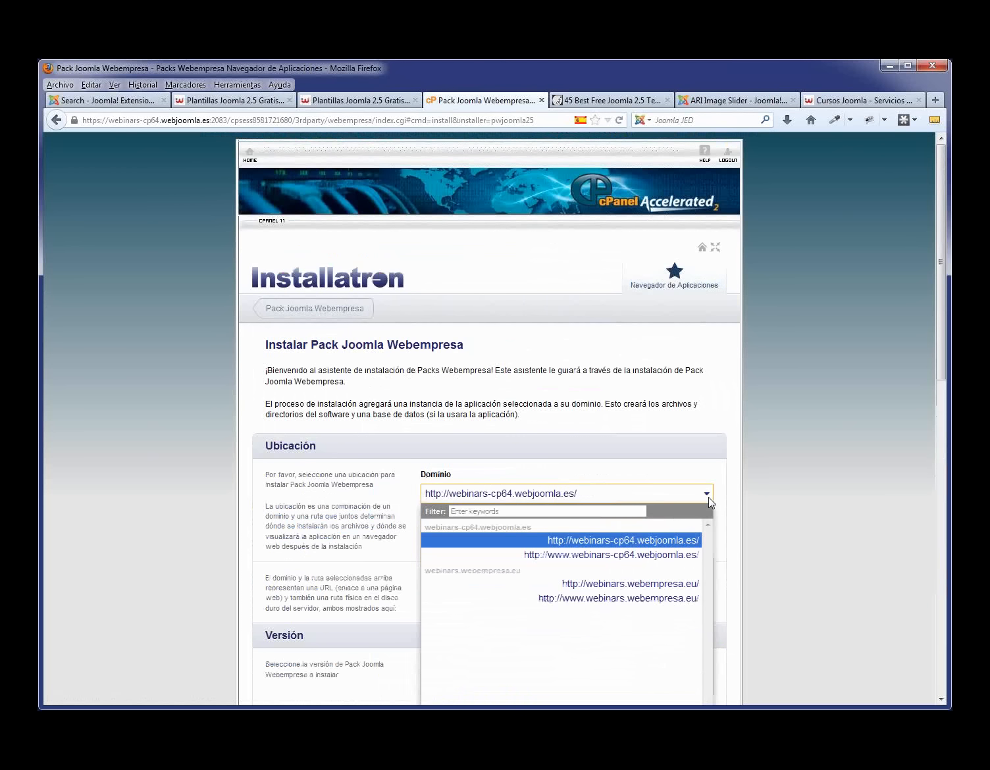
left_click(677, 584)
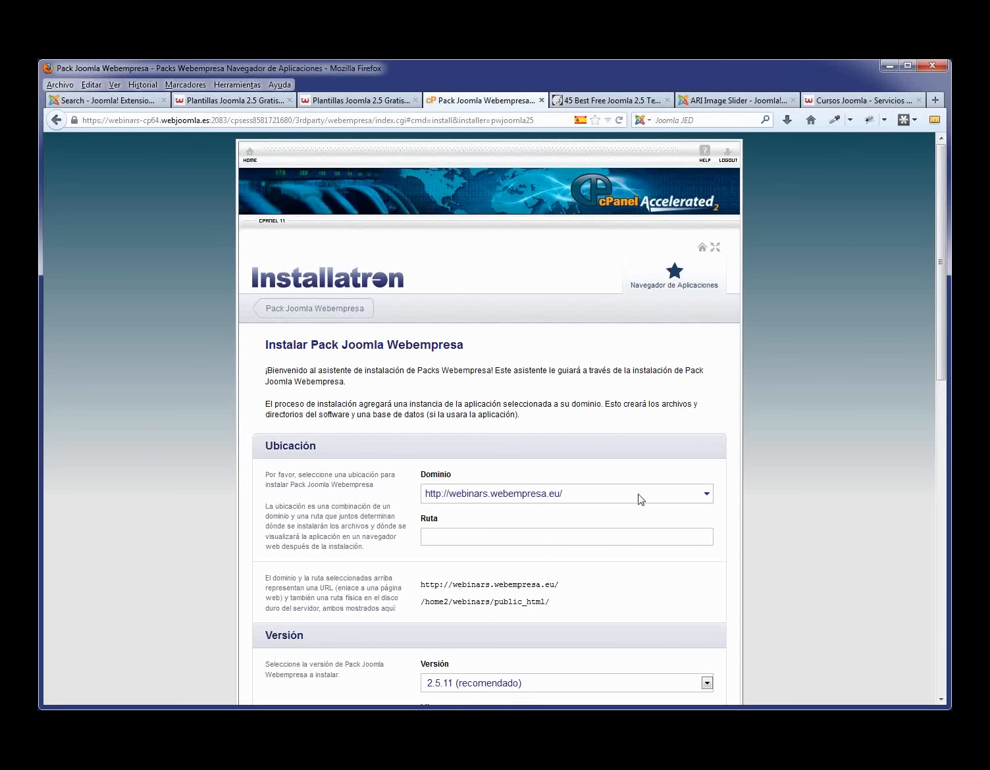
left_click(494, 538)
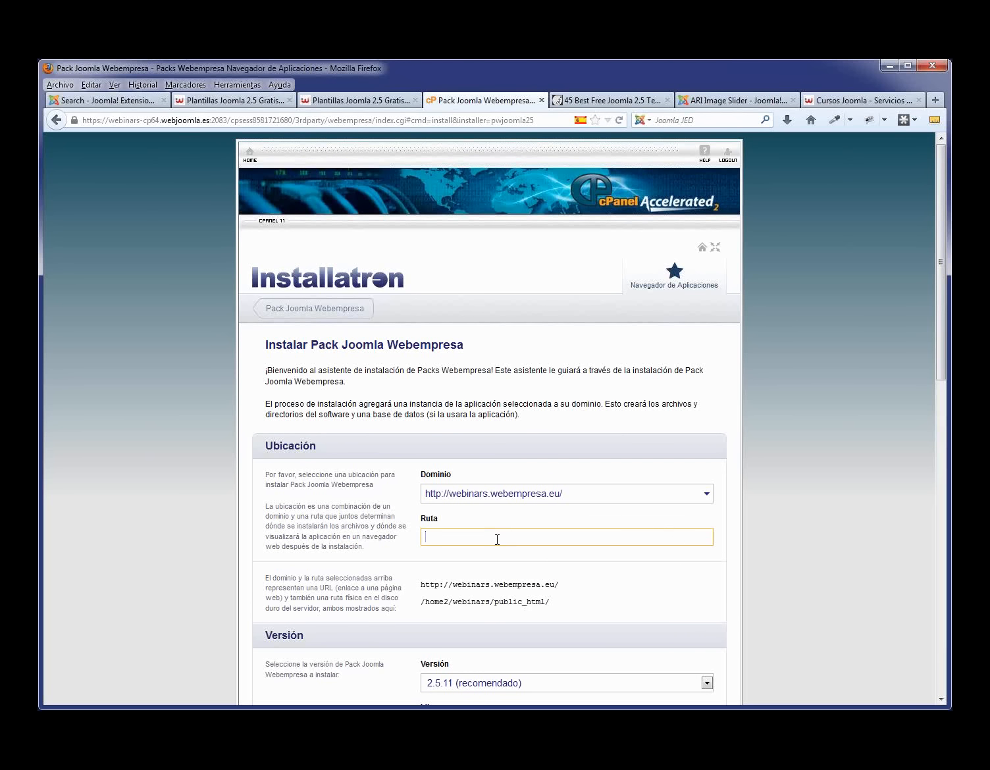
type("prueba")
double_click(477, 544)
left_click_drag(595, 584, 416, 582)
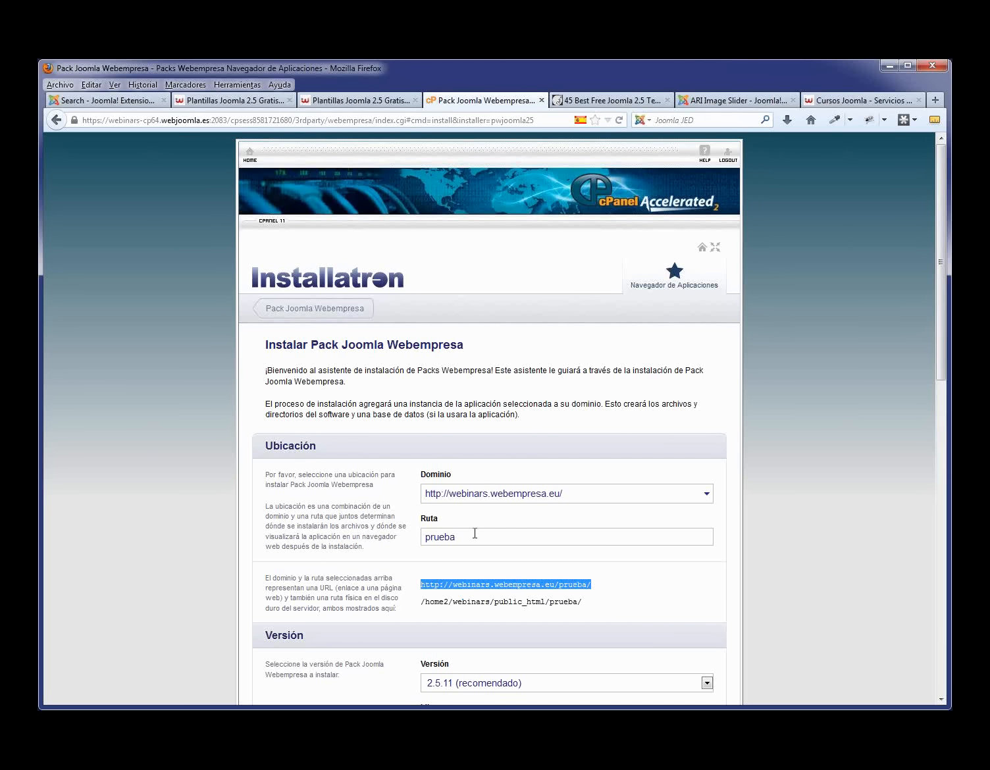
left_click_drag(475, 538, 403, 544)
left_click(436, 539)
- Set the install path to 1 so the site installs at webinars.webempresa.eu/1/
type("1")
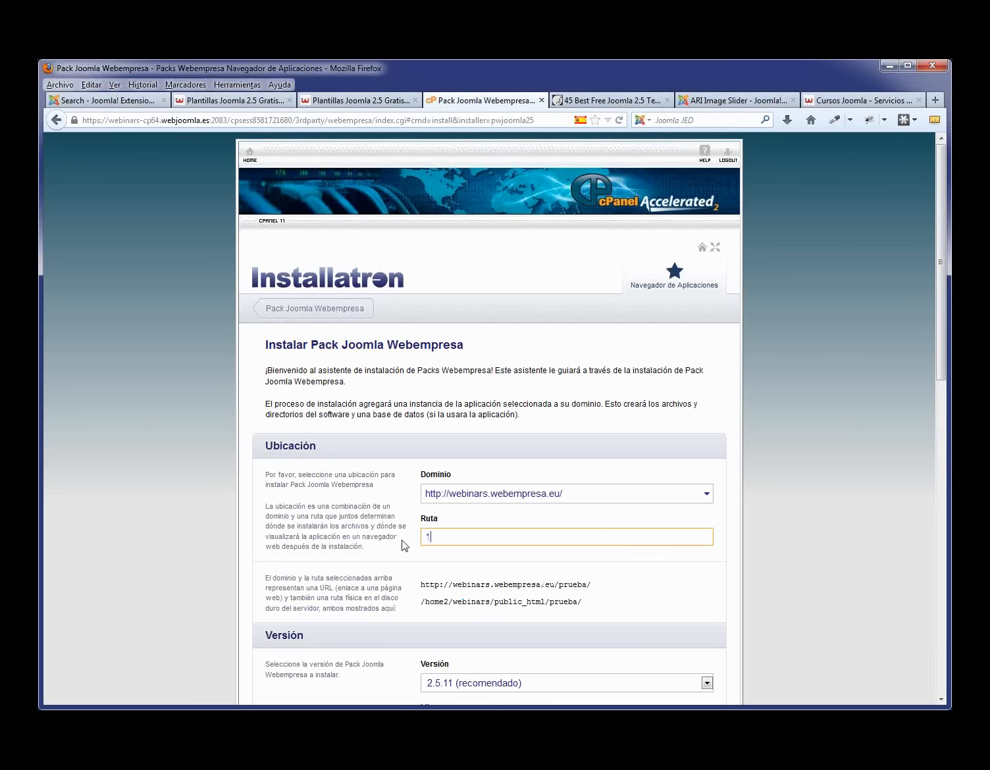
scroll(542, 568, "down", 4)
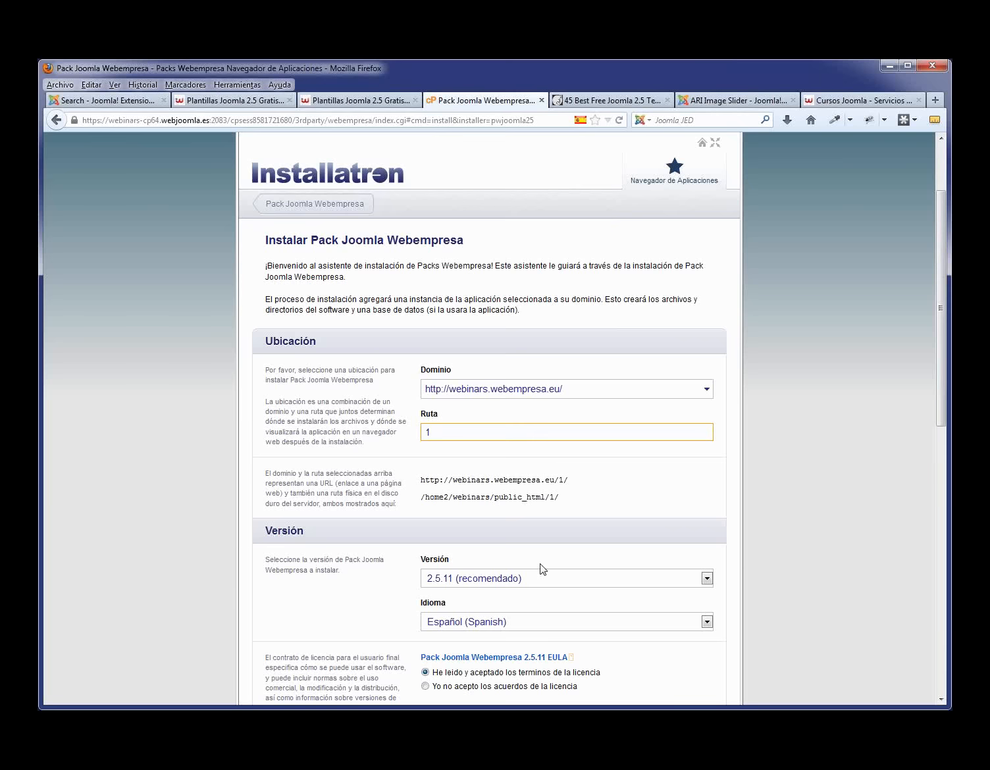
scroll(555, 529, "down", 8)
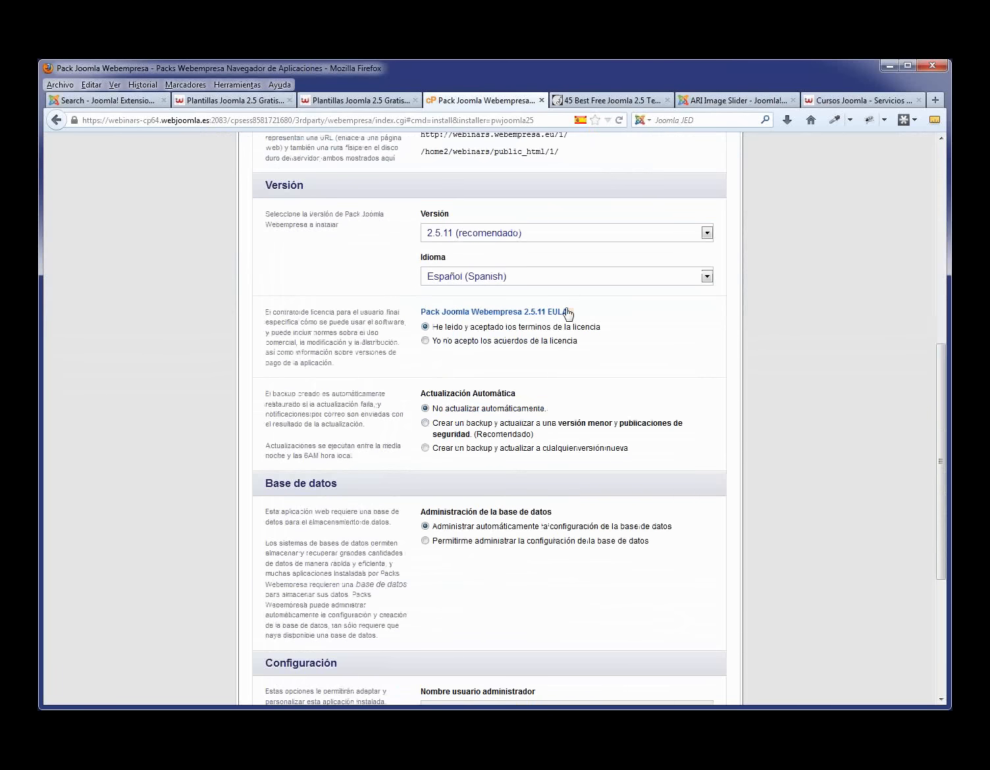
scroll(558, 356, "down", 2)
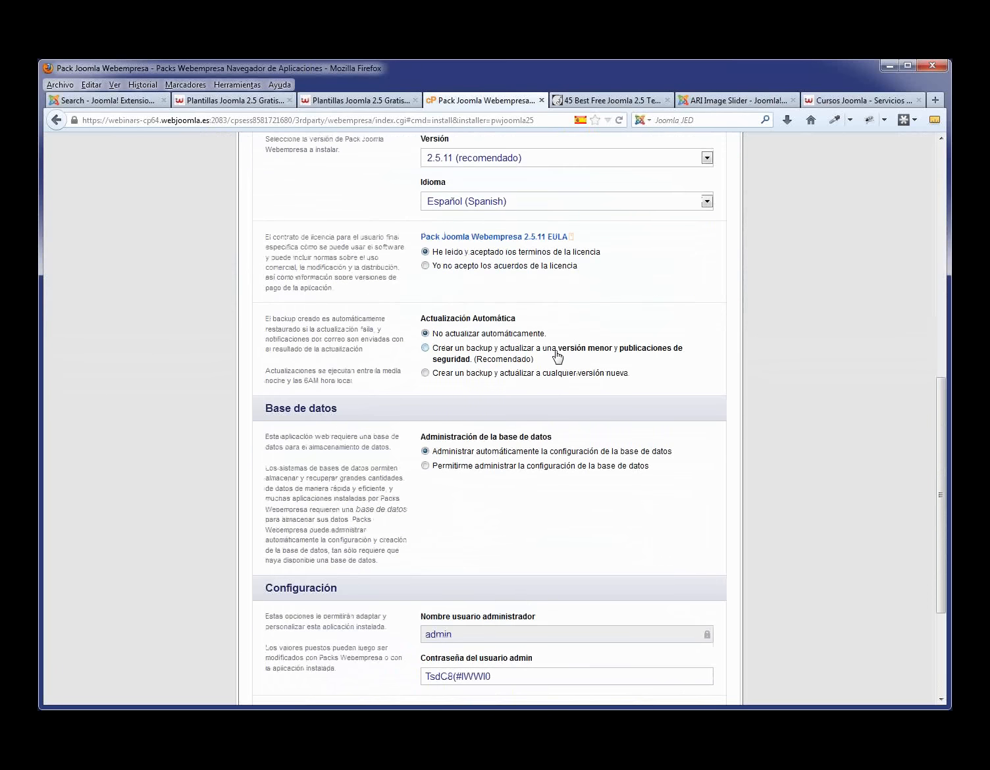
scroll(557, 357, "down", 5)
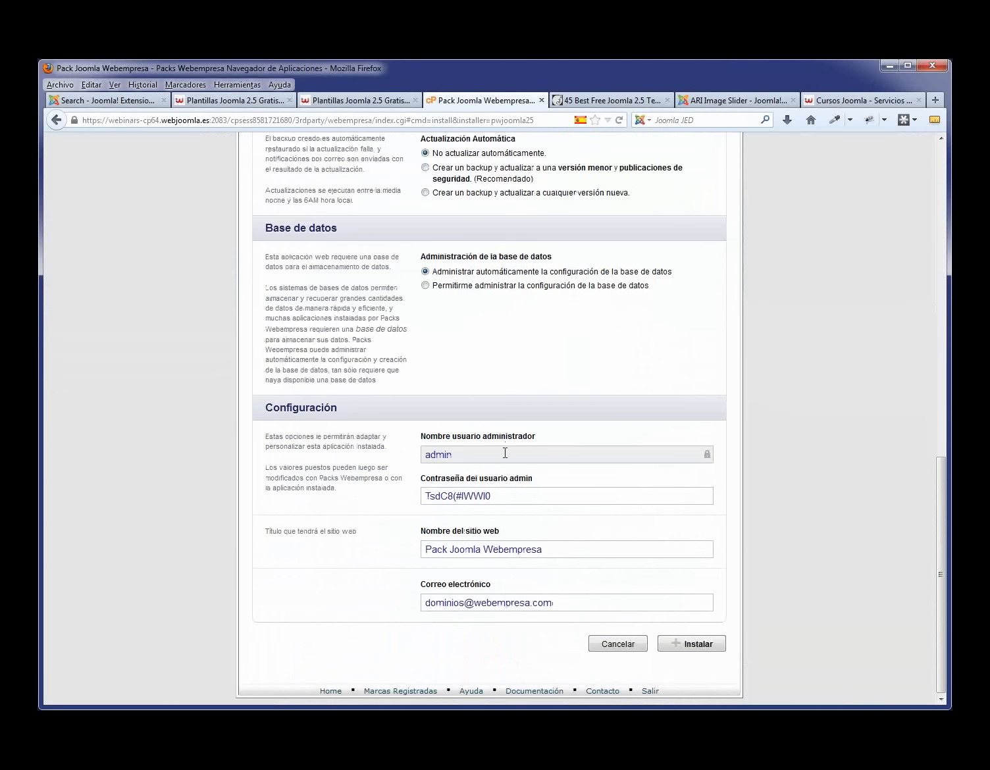
- Edit the admin password and check the site name Pack Joomla Webempresa and contact e-mail
left_click_drag(507, 496, 412, 495)
left_click(515, 500)
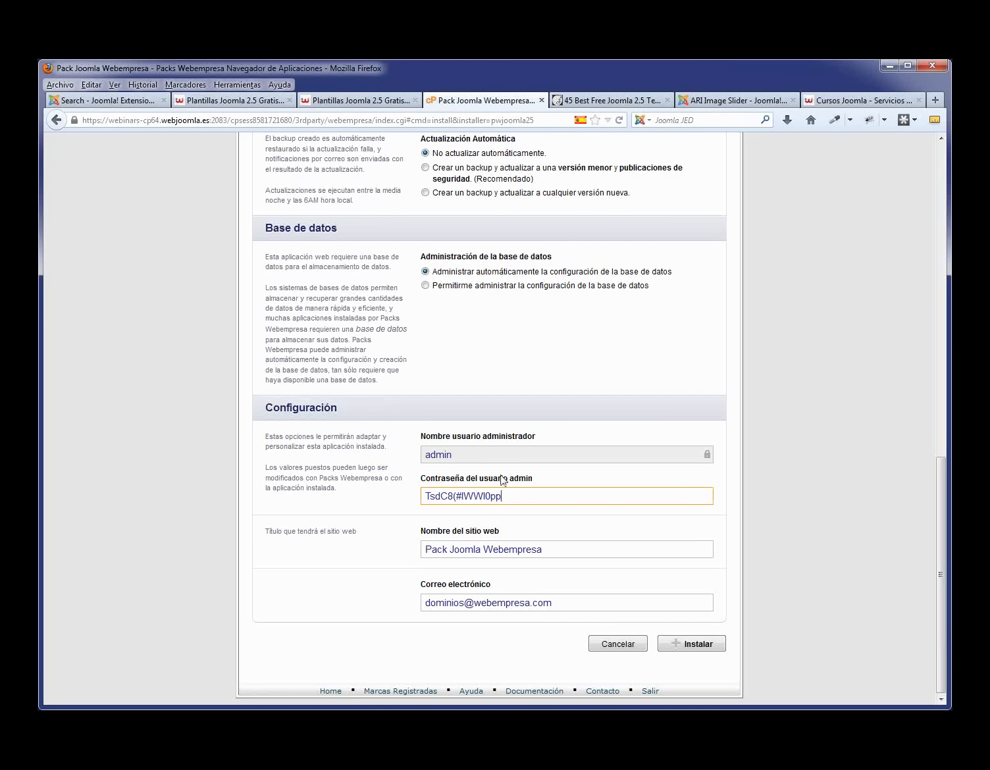
left_click_drag(511, 497, 403, 498)
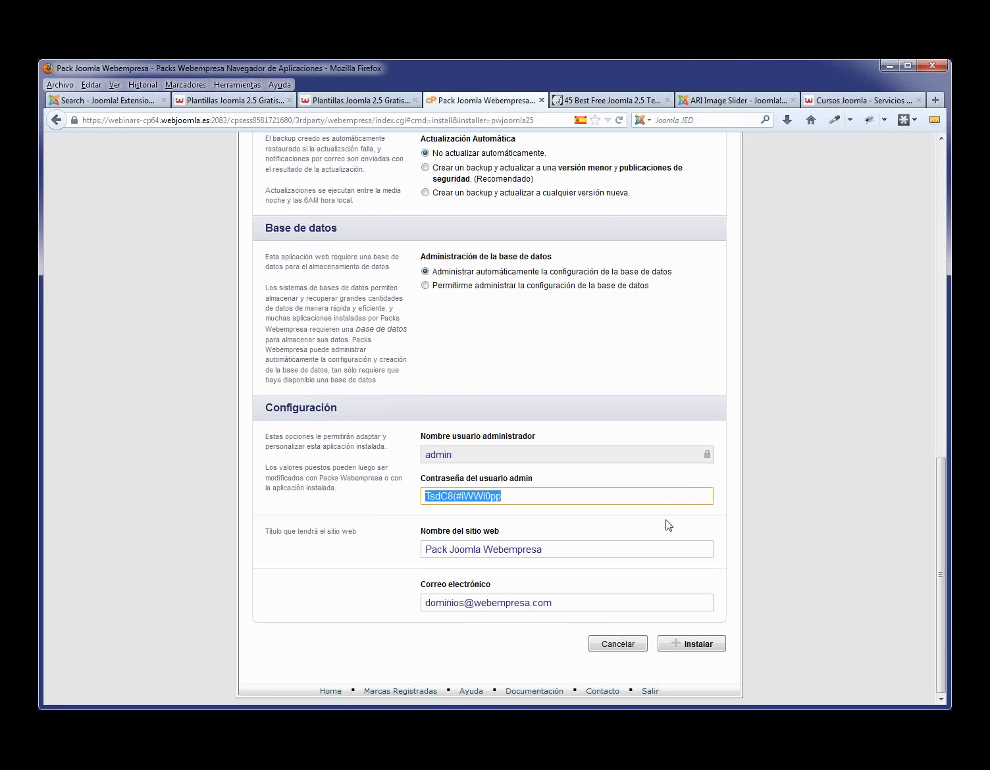
left_click_drag(579, 552, 392, 547)
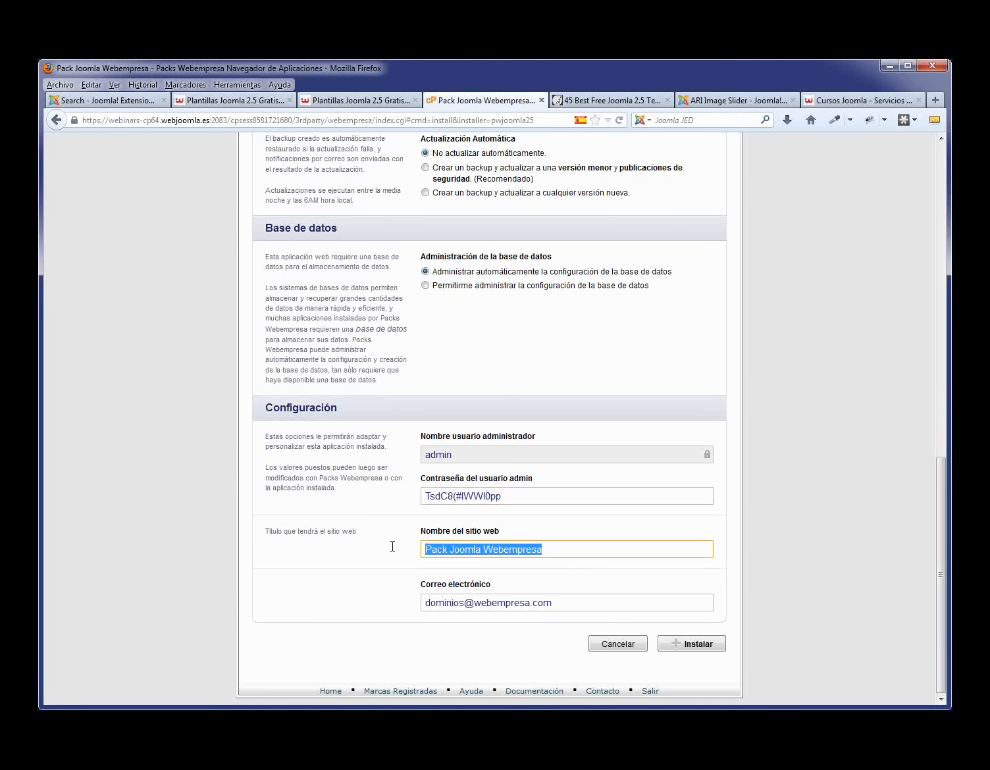
left_click_drag(564, 606, 400, 601)
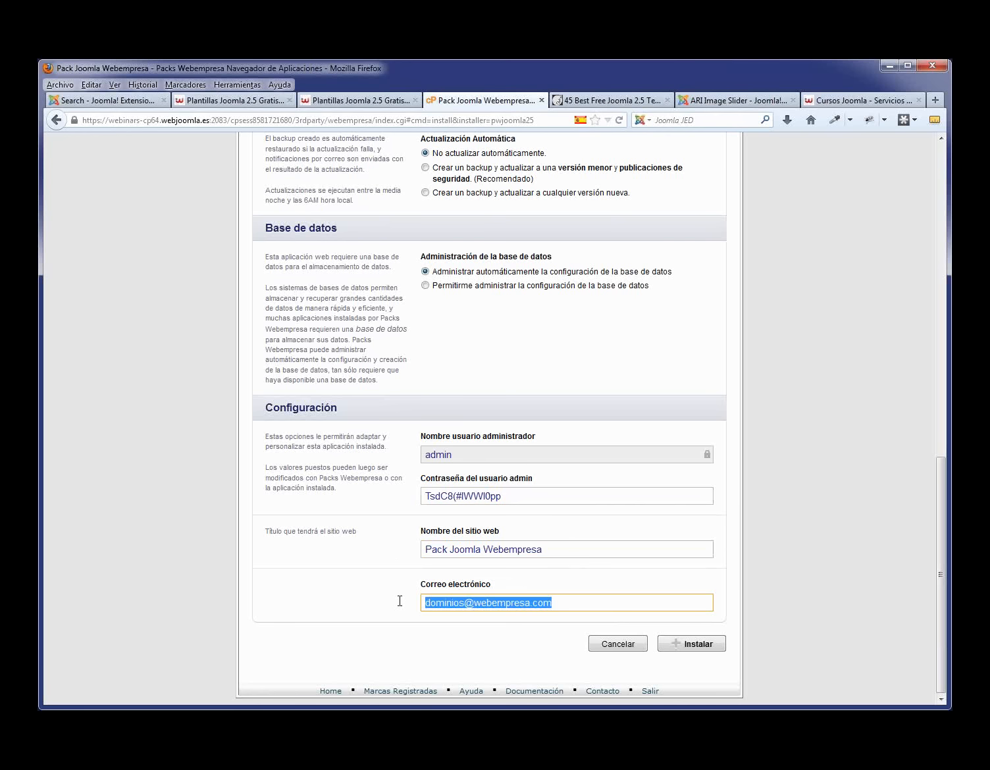
scroll(532, 463, "up", 15)
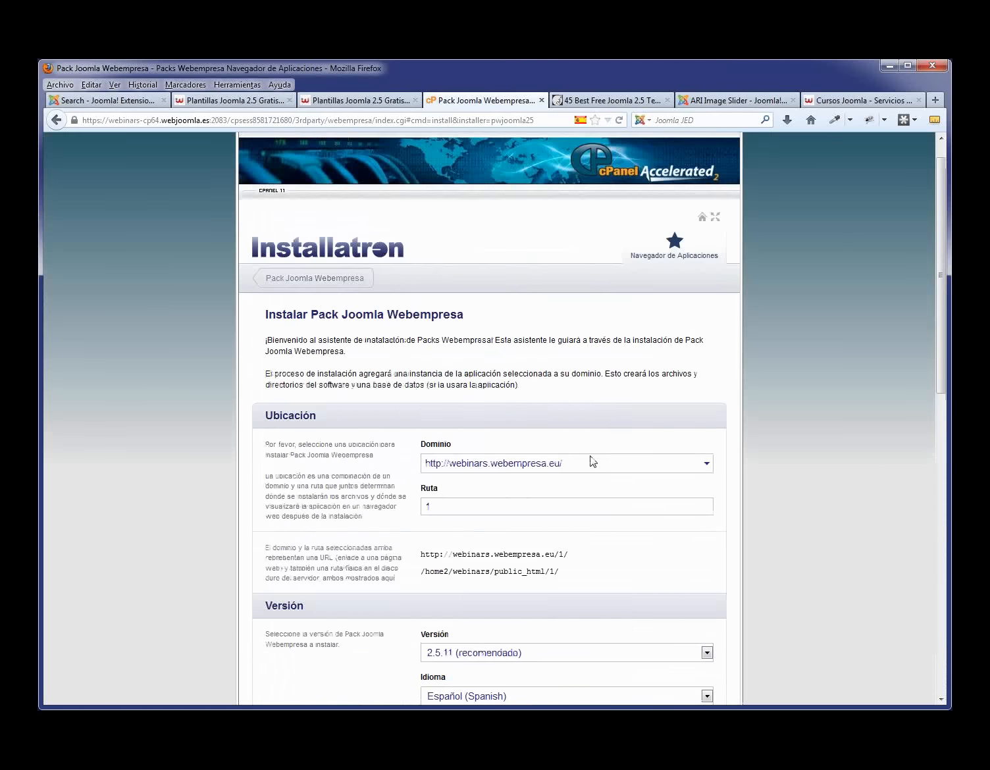
scroll(604, 484, "down", 15)
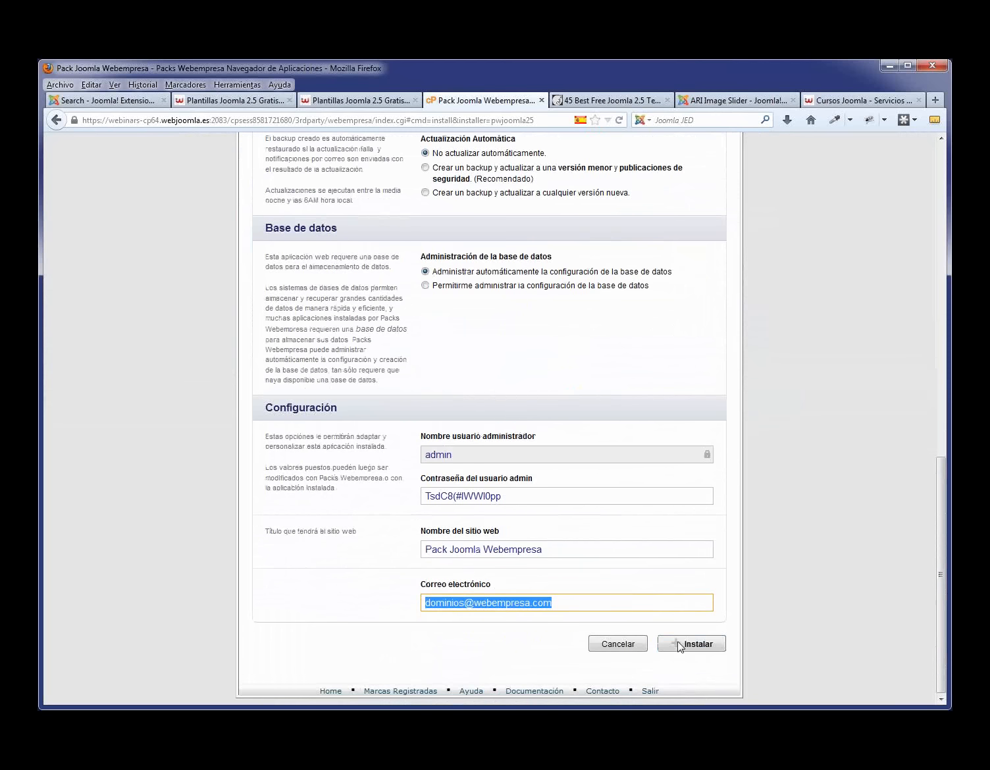
- Install the Joomla 2.5.11 pack and open webinars.webempresa.eu/1/ in a new tab
left_click(692, 652)
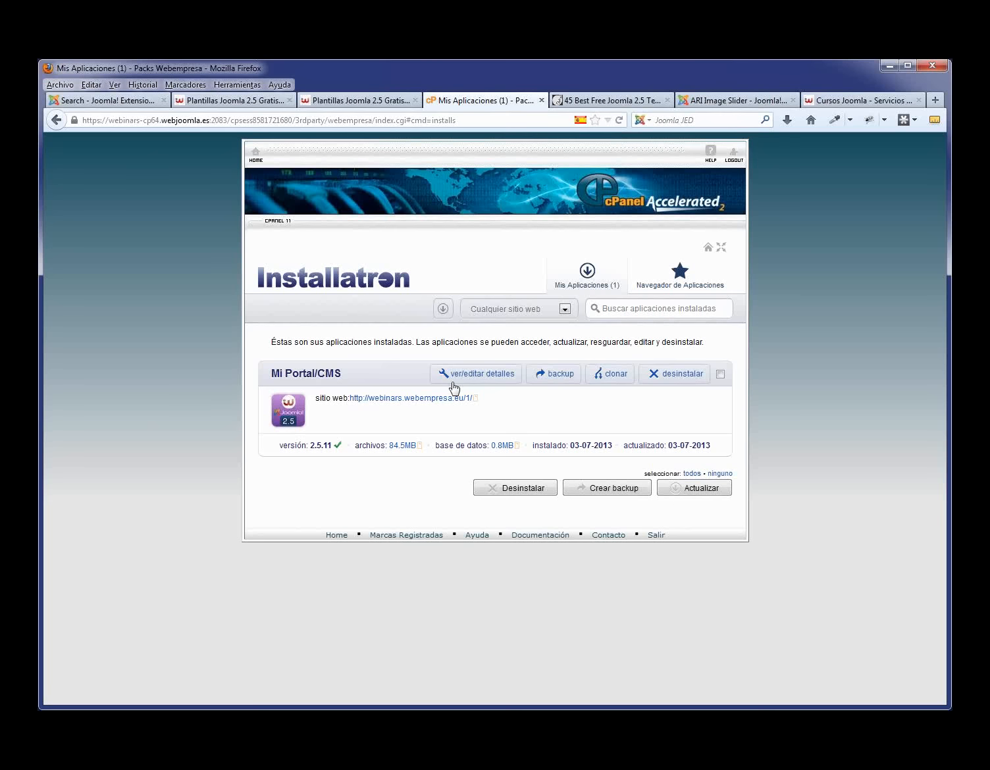
middle_click(419, 399)
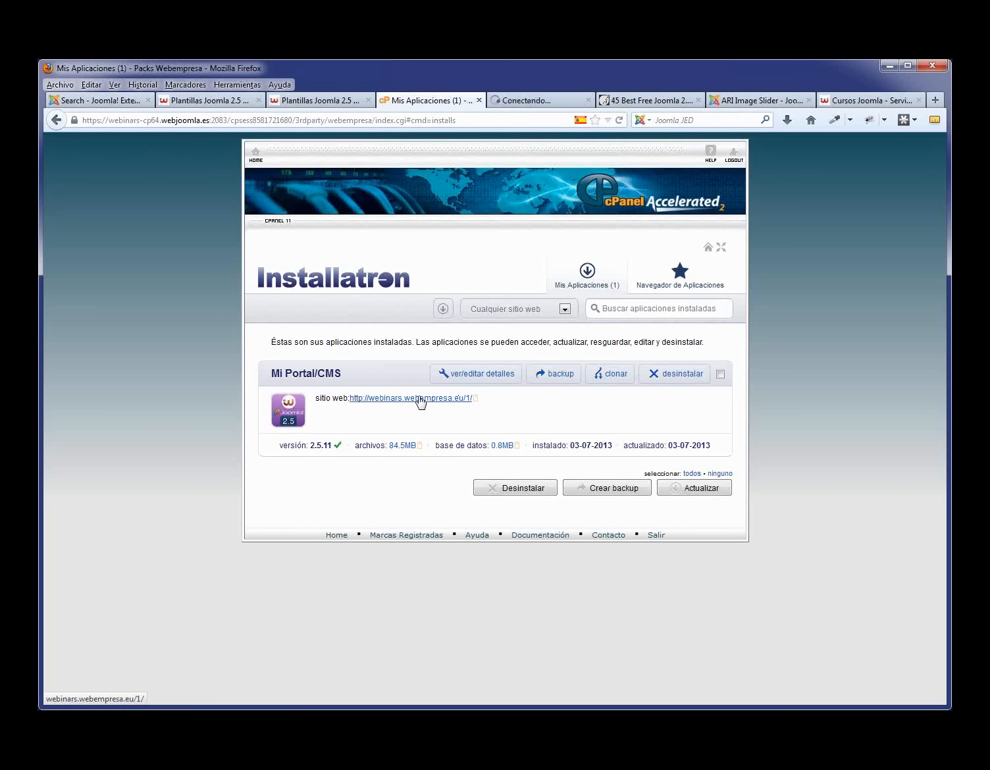
left_click(538, 100)
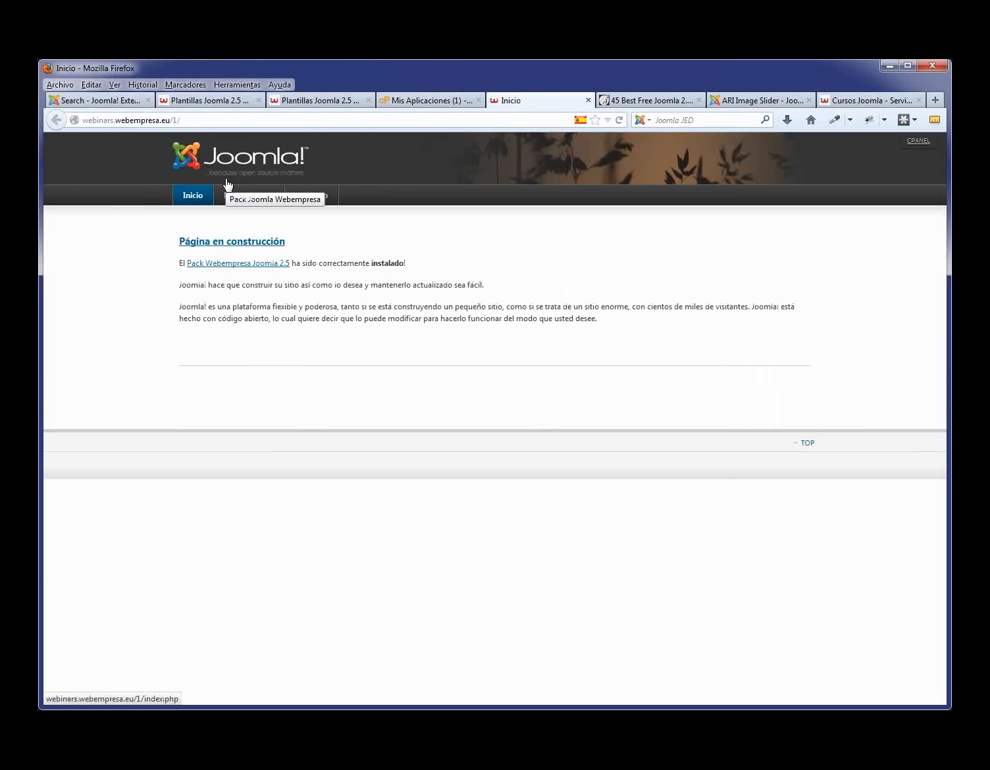
- Load webinars.webempresa.eu/1/administrator/ and enter admin as the login username
left_click(196, 120)
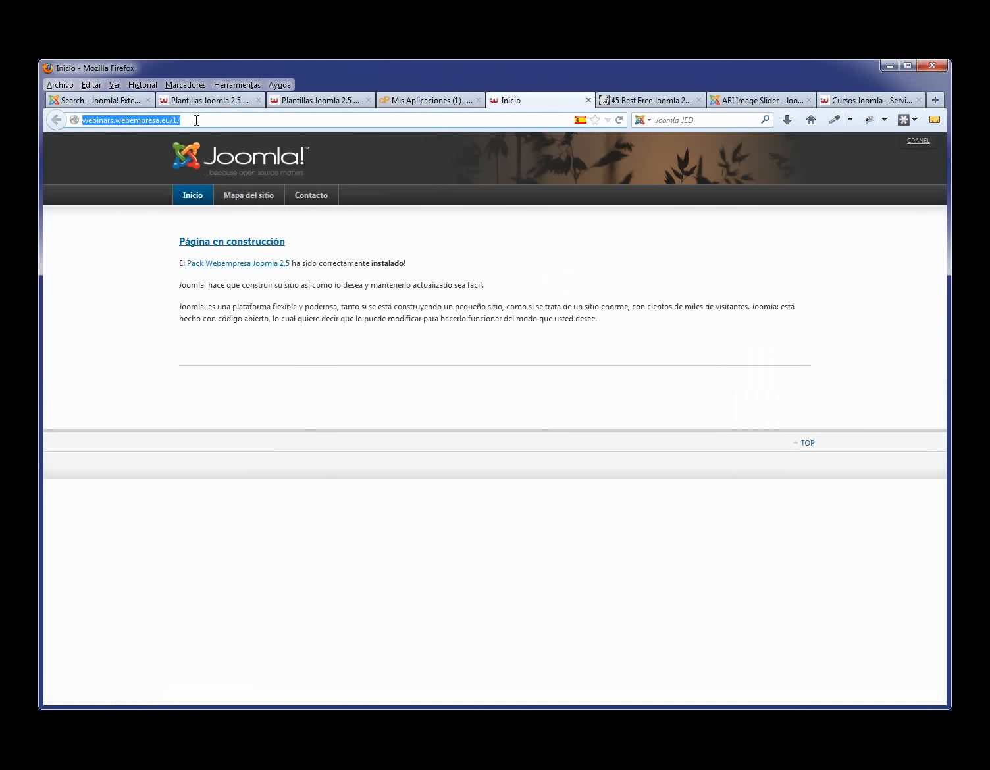
left_click(197, 120)
type("adm")
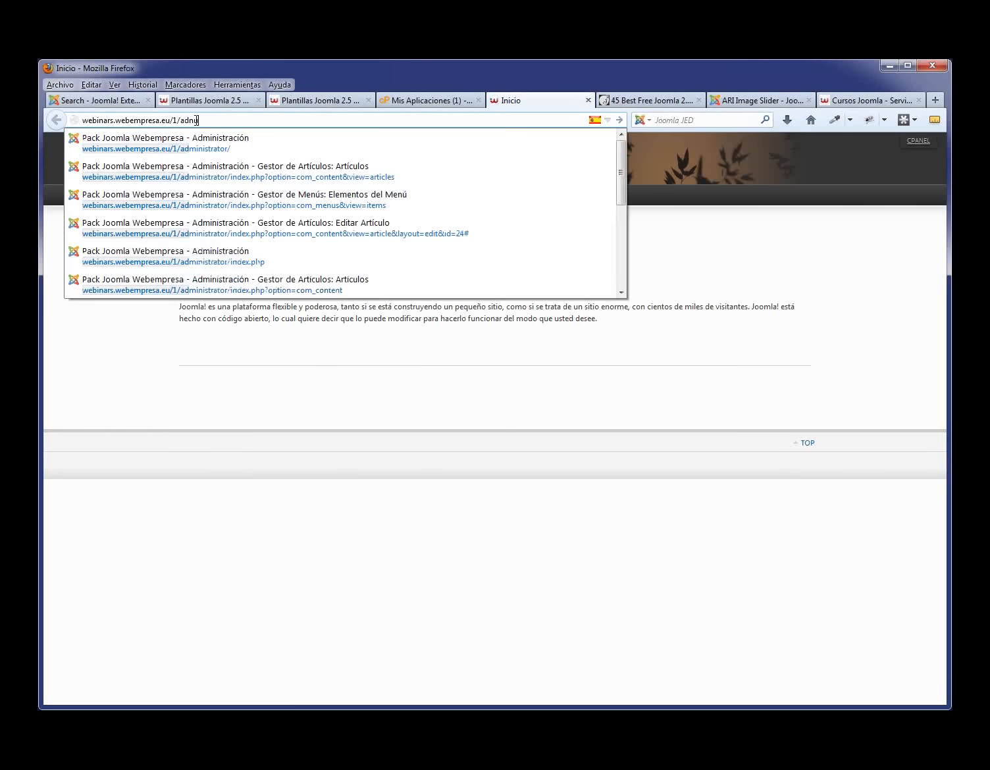
left_click(210, 146)
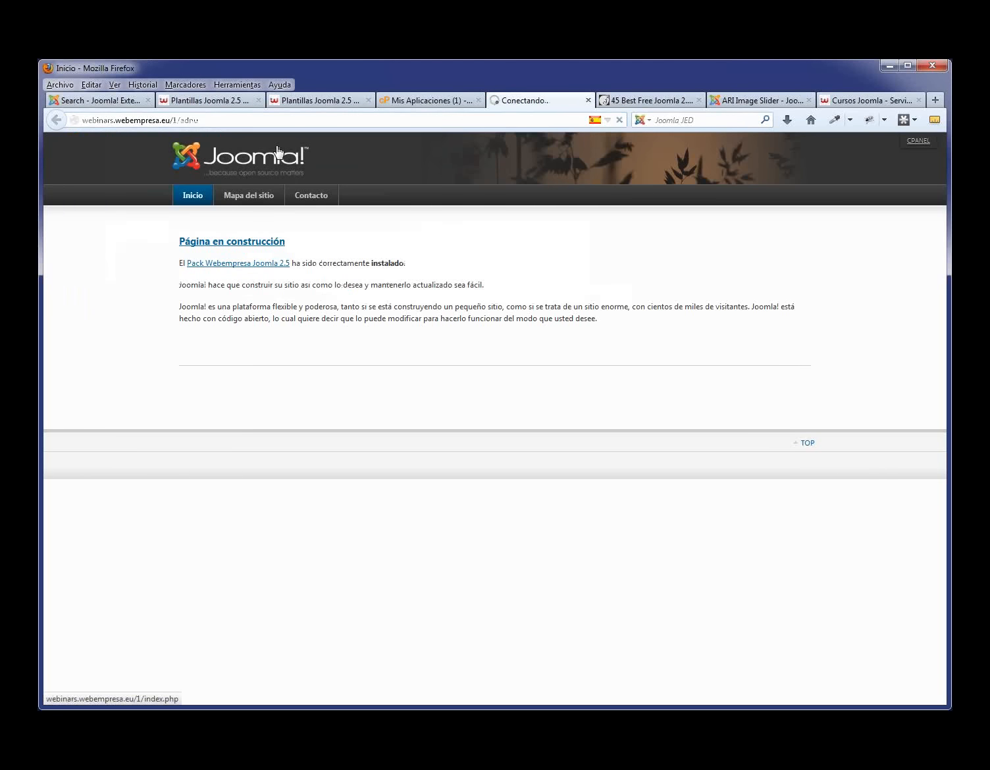
left_click(195, 120)
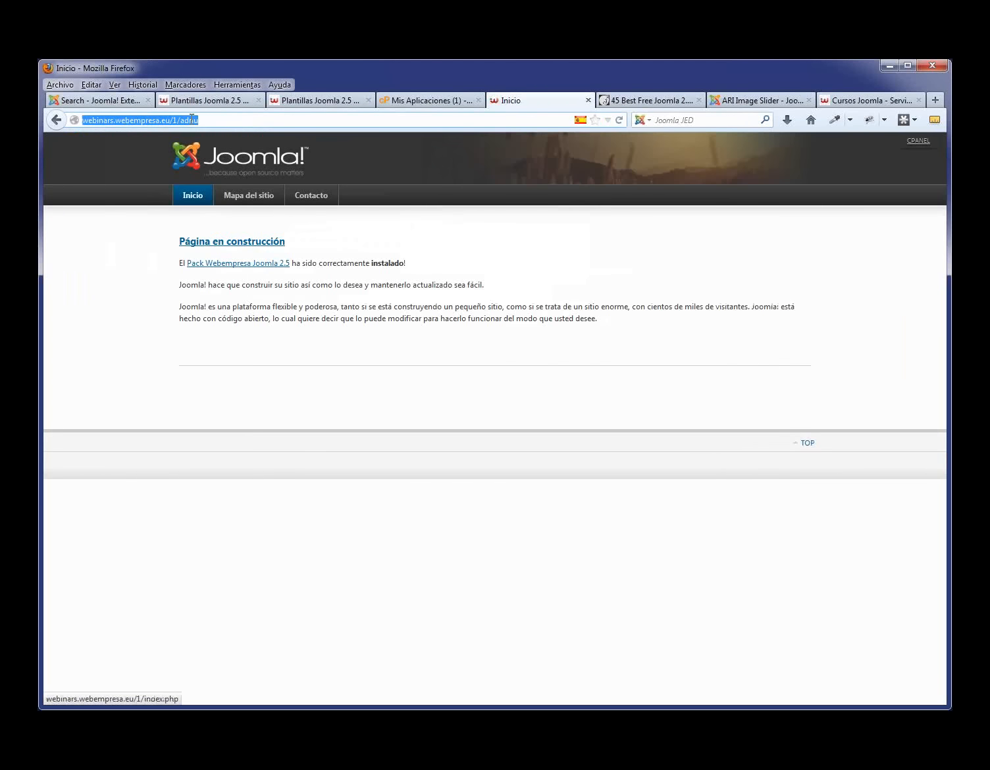
left_click(188, 120)
left_click_drag(187, 119, 230, 122)
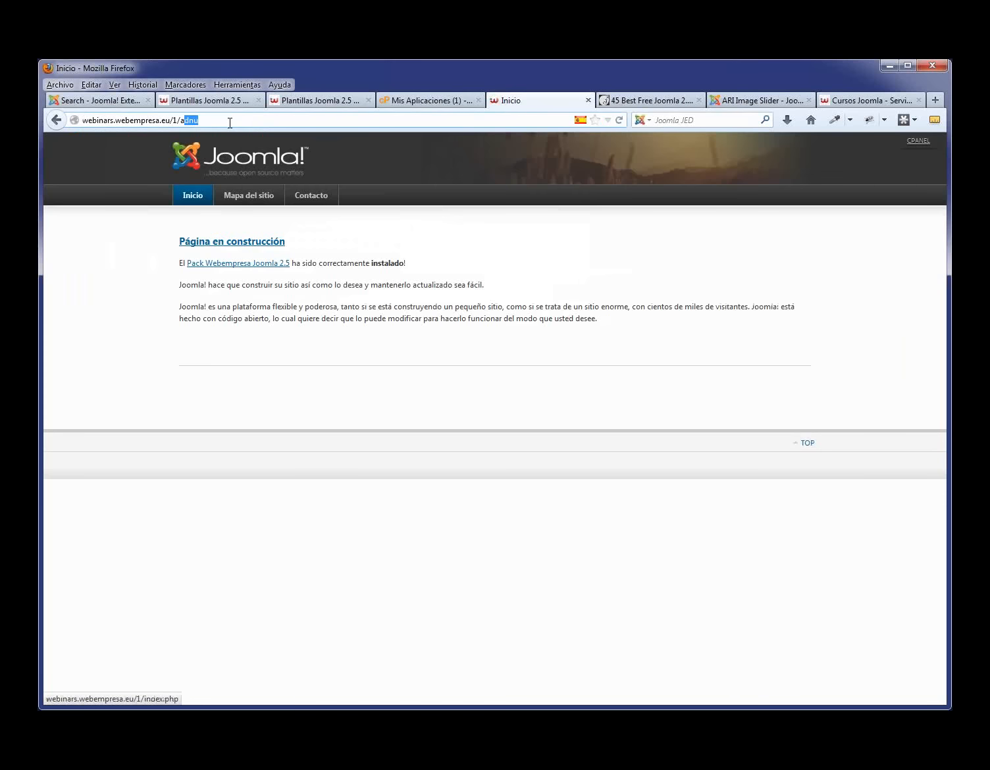
type("dministrator/")
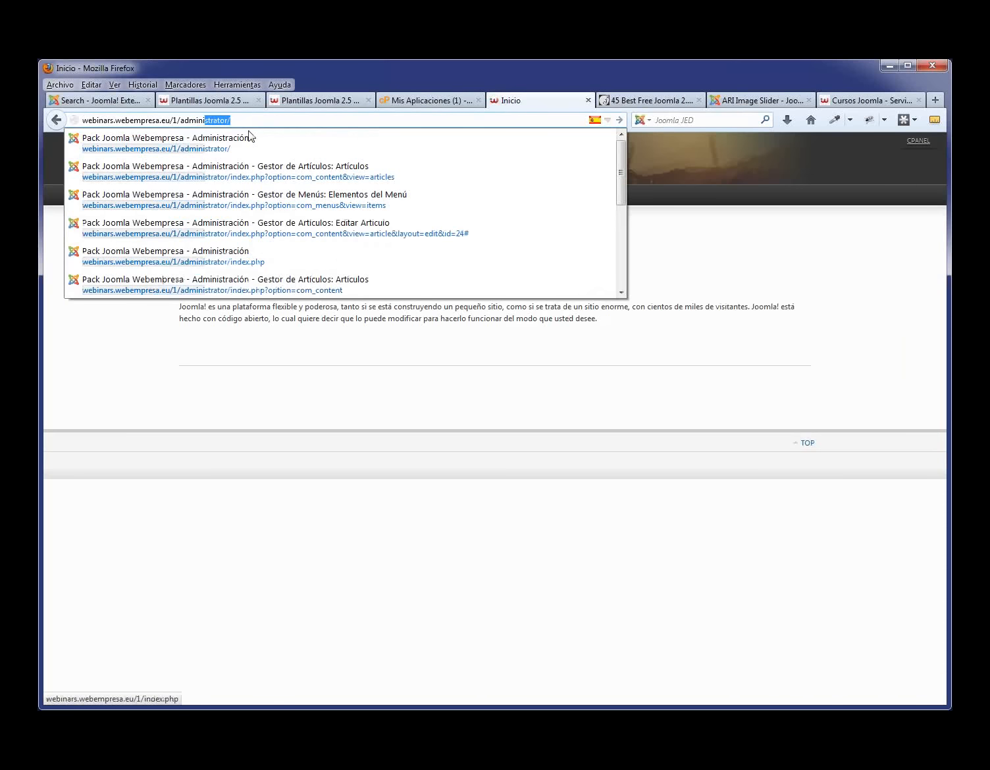
key("Return")
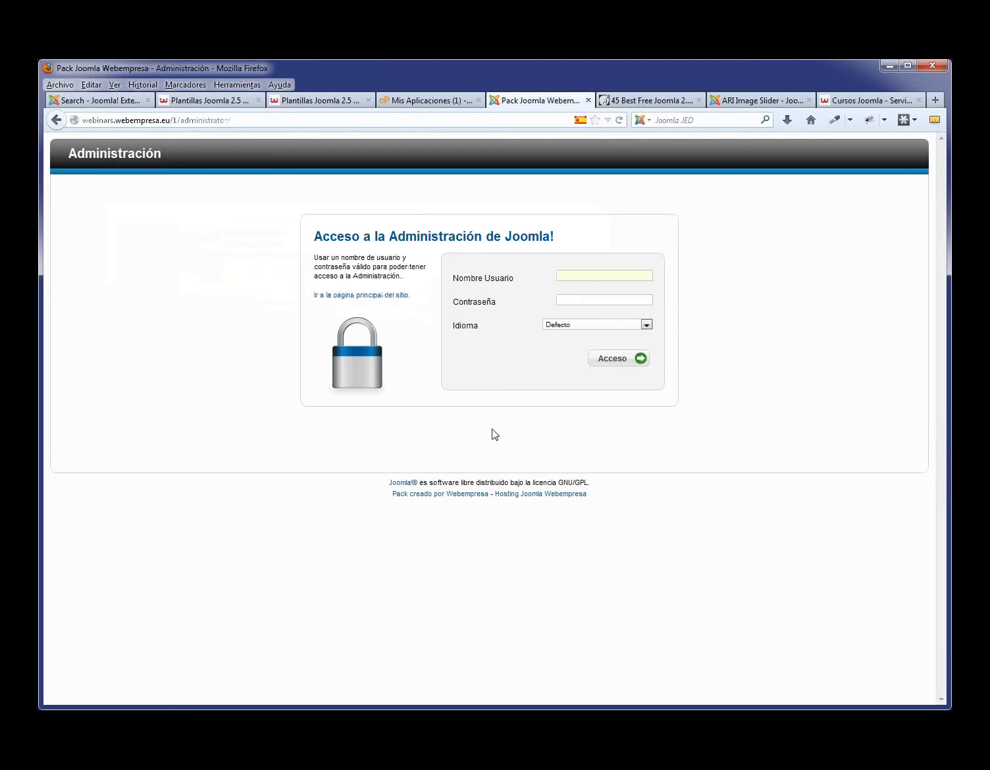
type("admin")
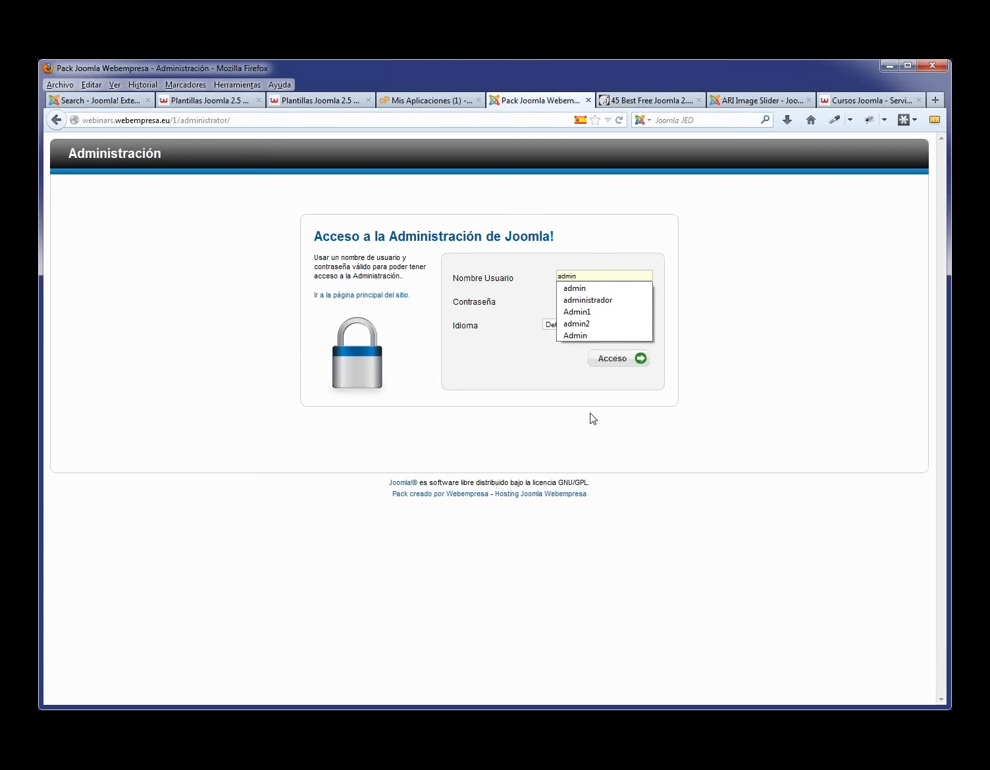
left_click(800, 360)
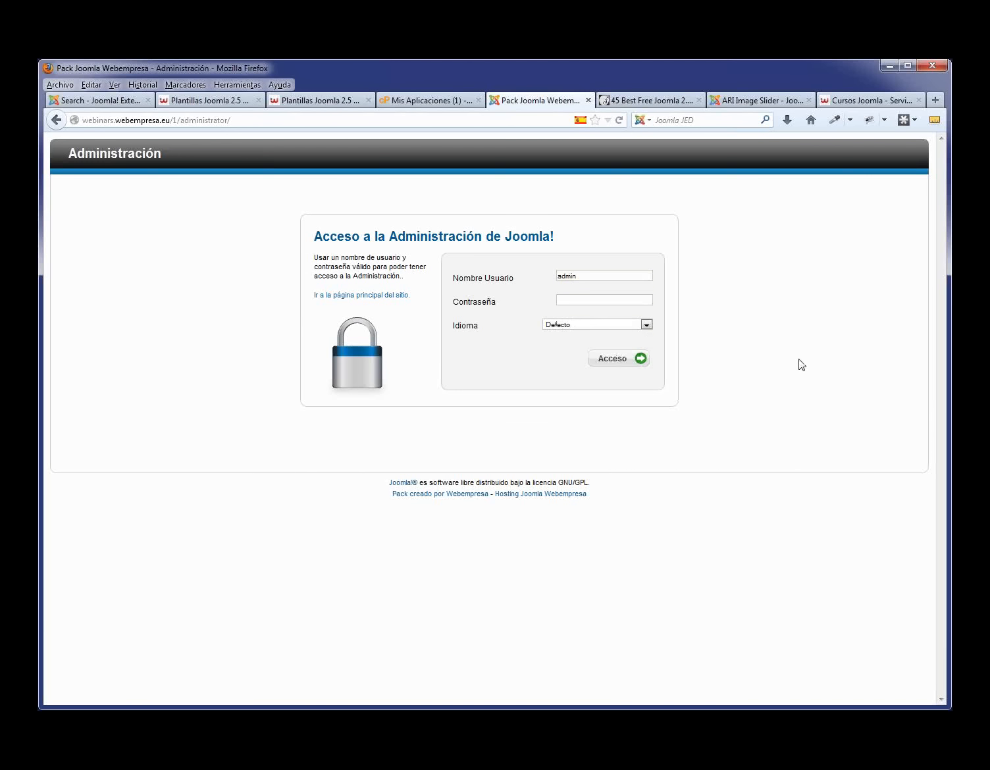
- Copy the admin password from the installed site's Installatron details
left_click(448, 102)
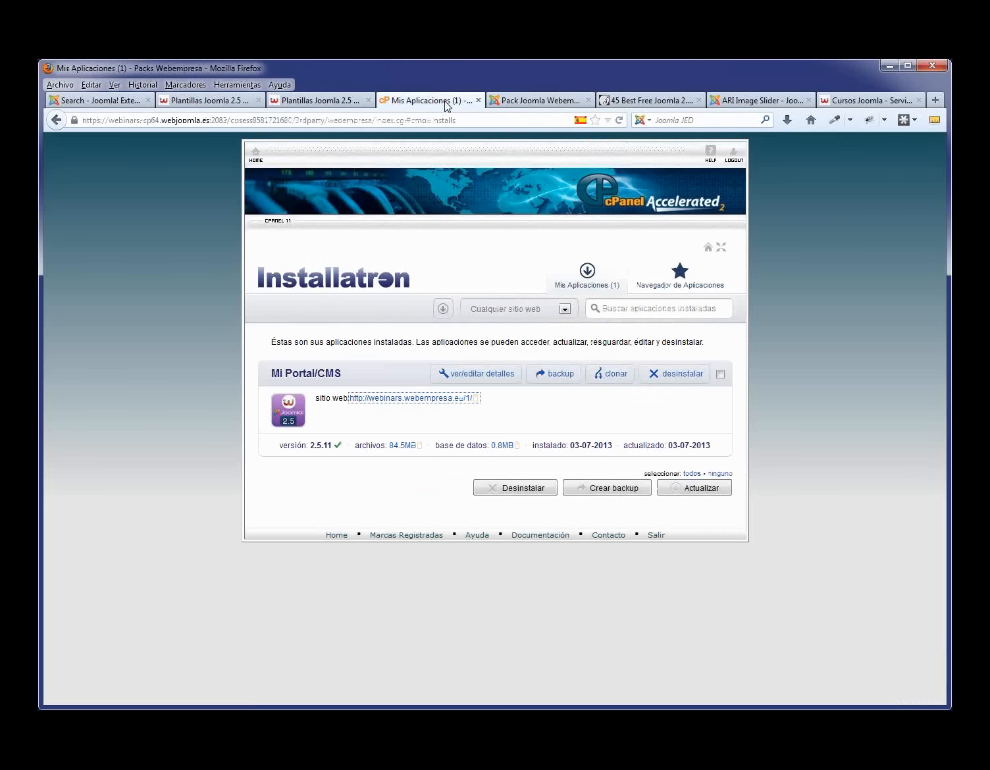
left_click(489, 378)
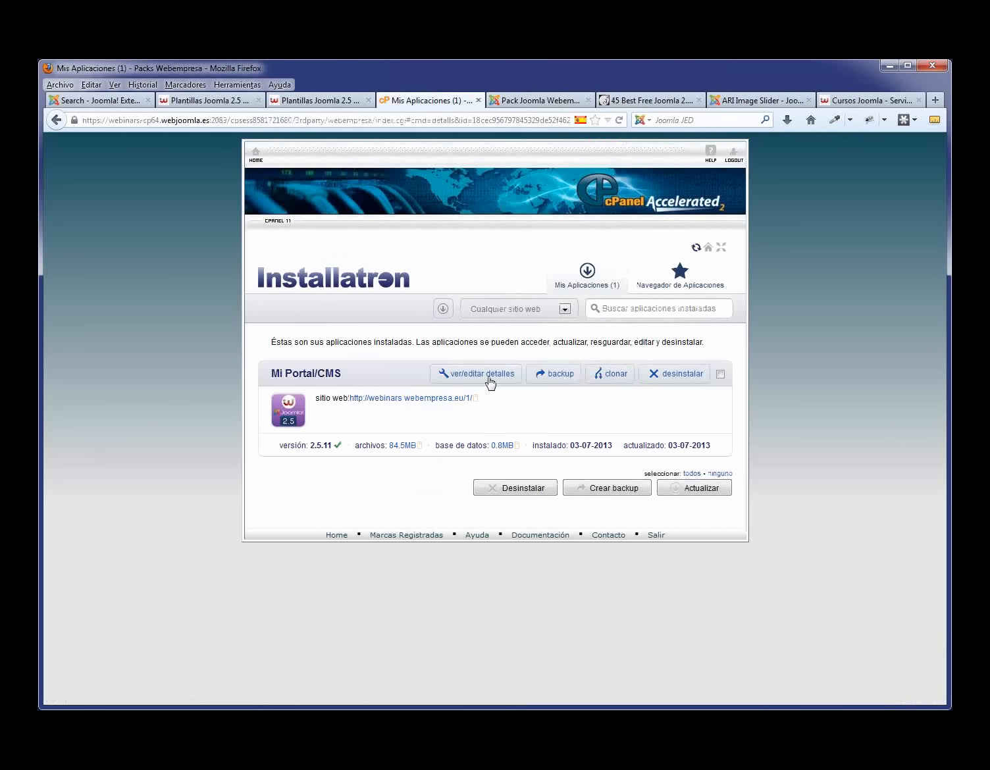
scroll(492, 447, "down", 10)
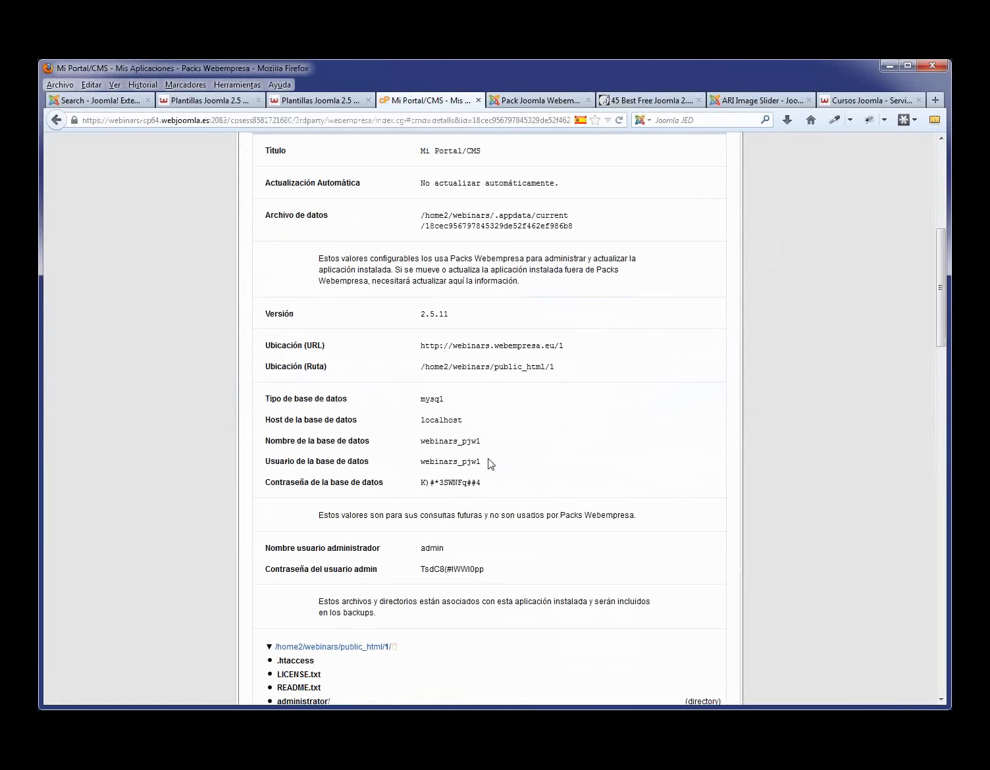
left_click_drag(485, 569, 421, 566)
scroll(580, 461, "up", 10)
- Paste the password into the Joomla login, sign in, and return to the details tab
left_click(537, 100)
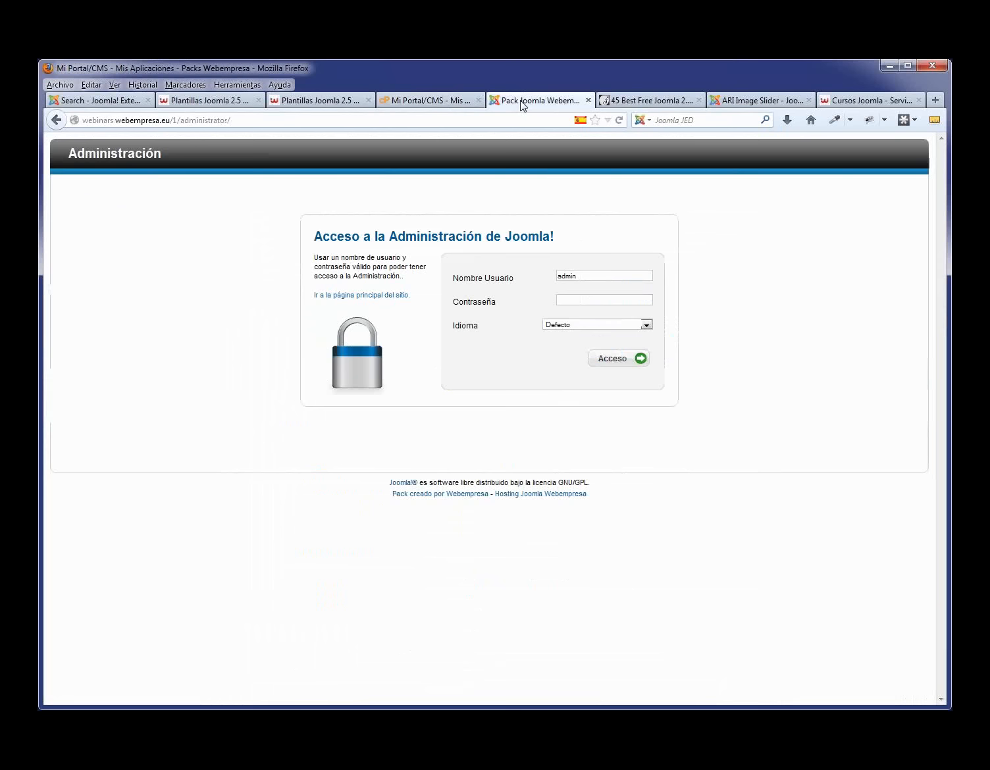
left_click(588, 299)
key("ctrl+v")
left_click(614, 363)
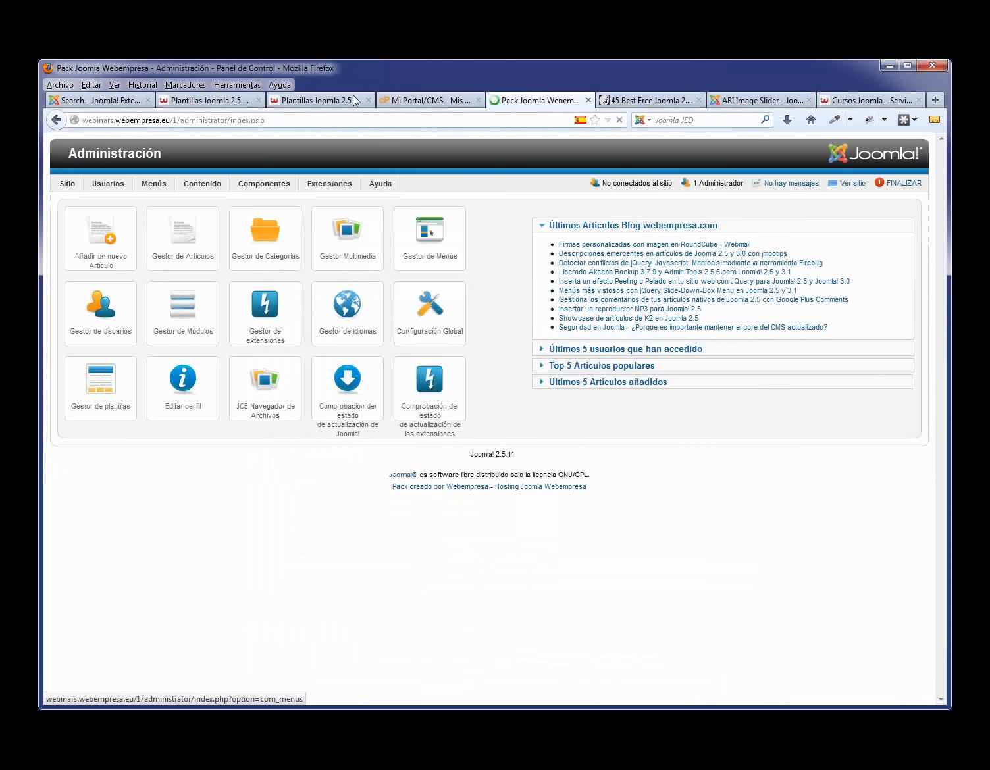
left_click(410, 105)
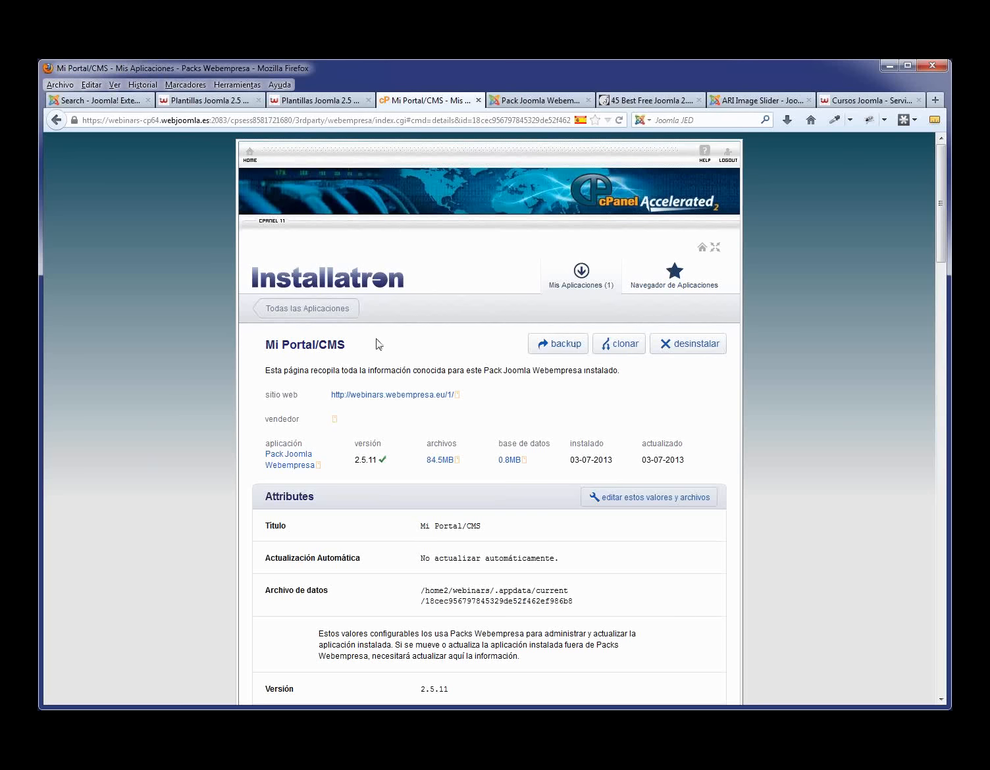
- Back up the Mi Portal/CMS installation, then return to the Joomla admin tab
left_click(568, 347)
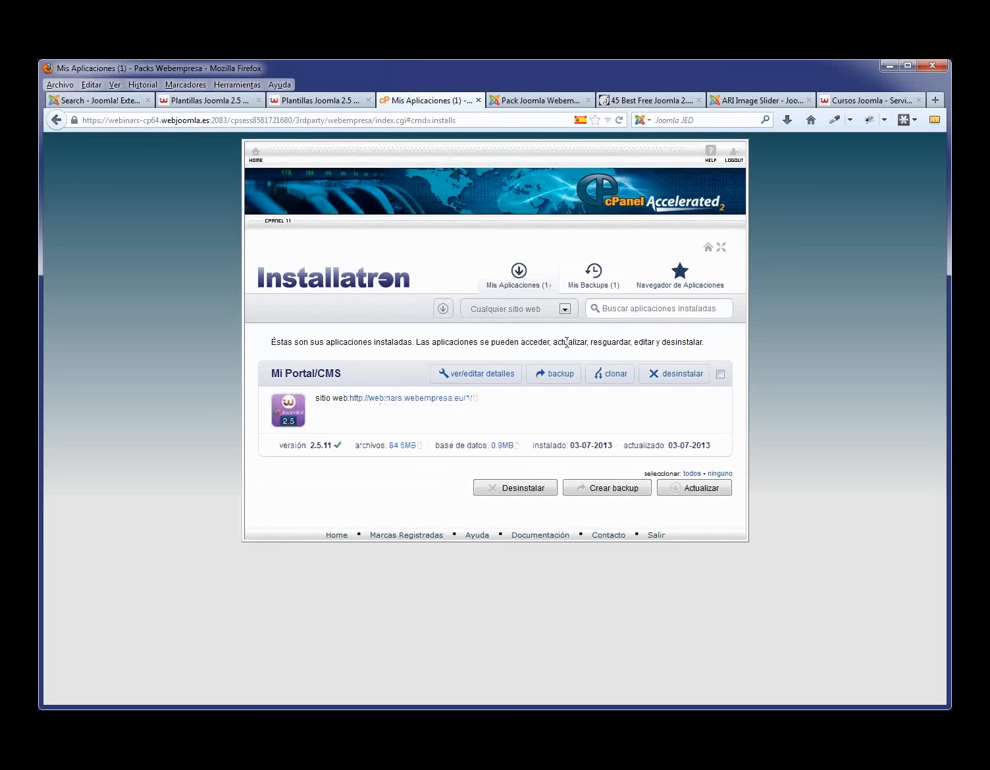
left_click(527, 100)
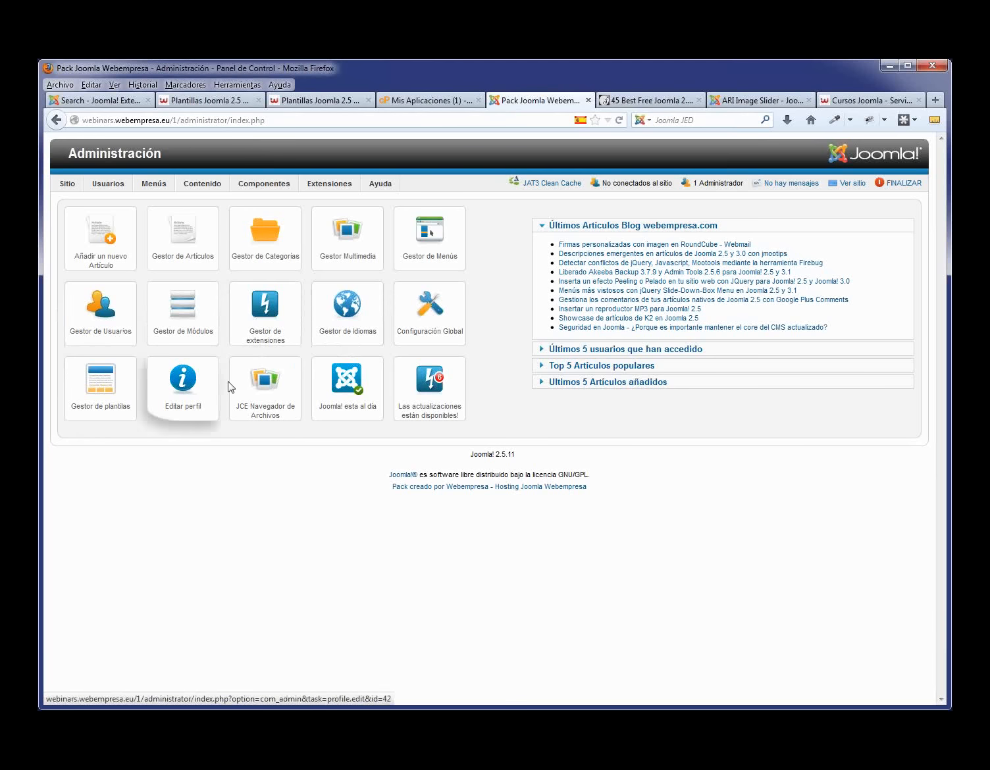
- Open the Super Usuario account in Gestor de Usuarios and enter a new password
mouse_move(59, 183)
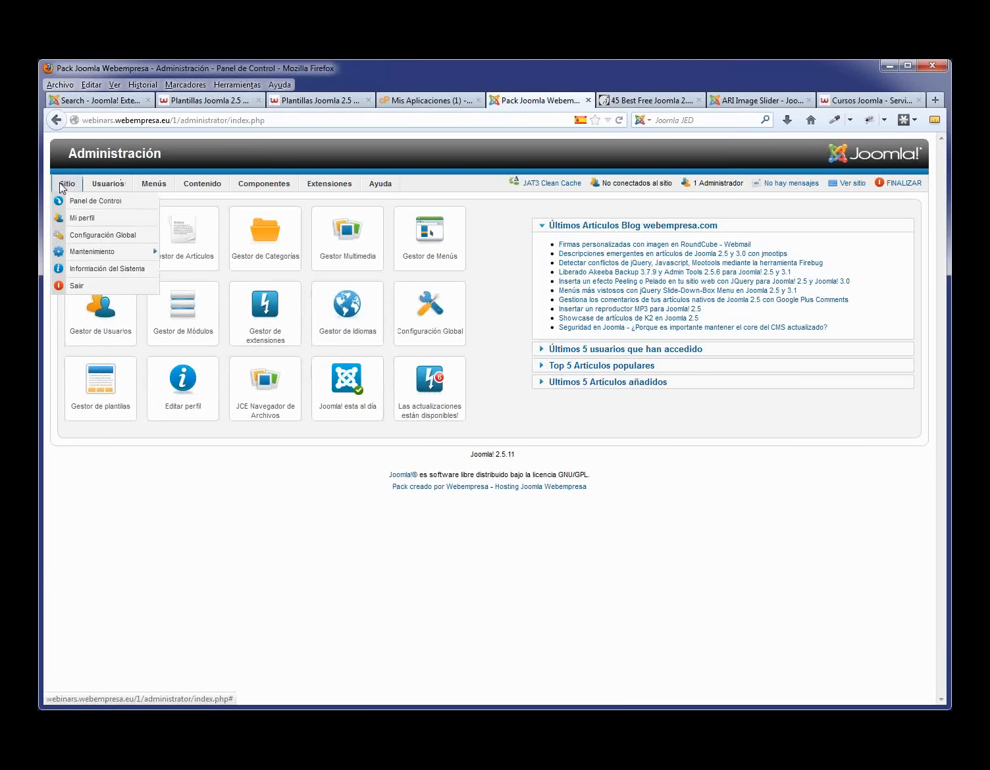
mouse_move(372, 187)
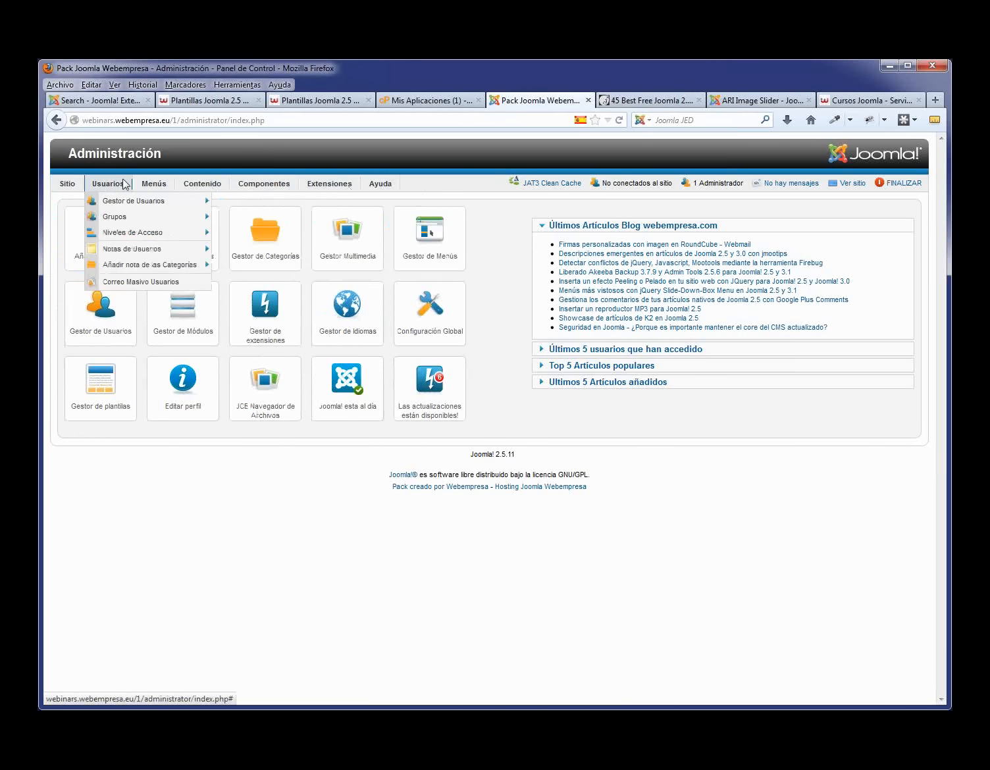
left_click(126, 206)
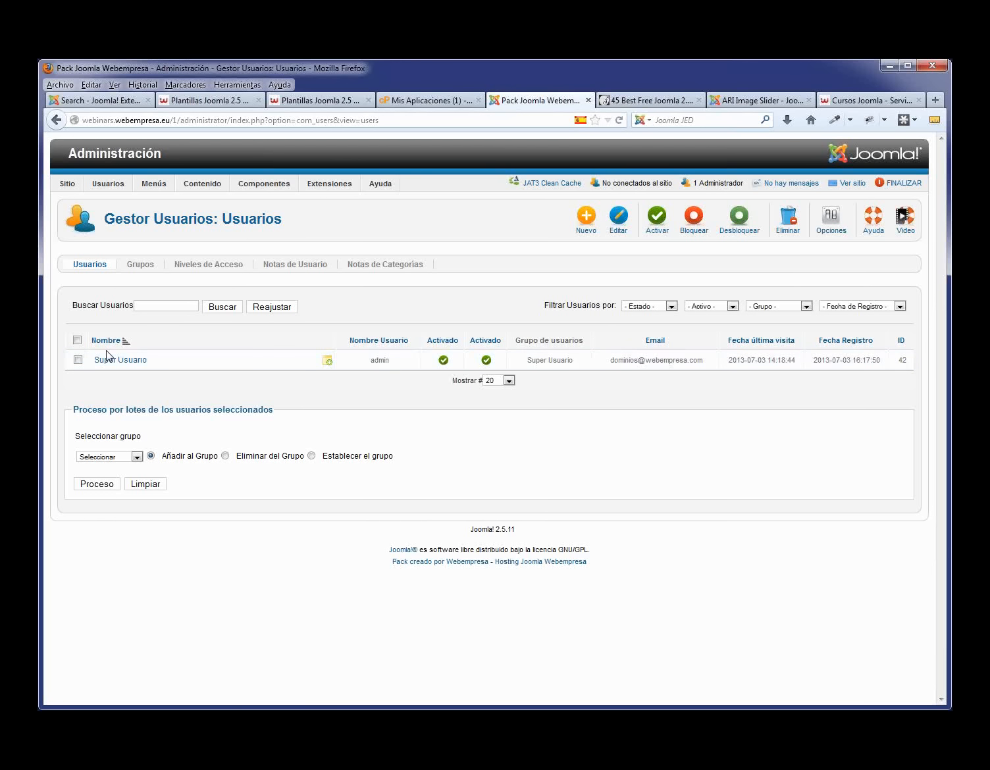
left_click(119, 363)
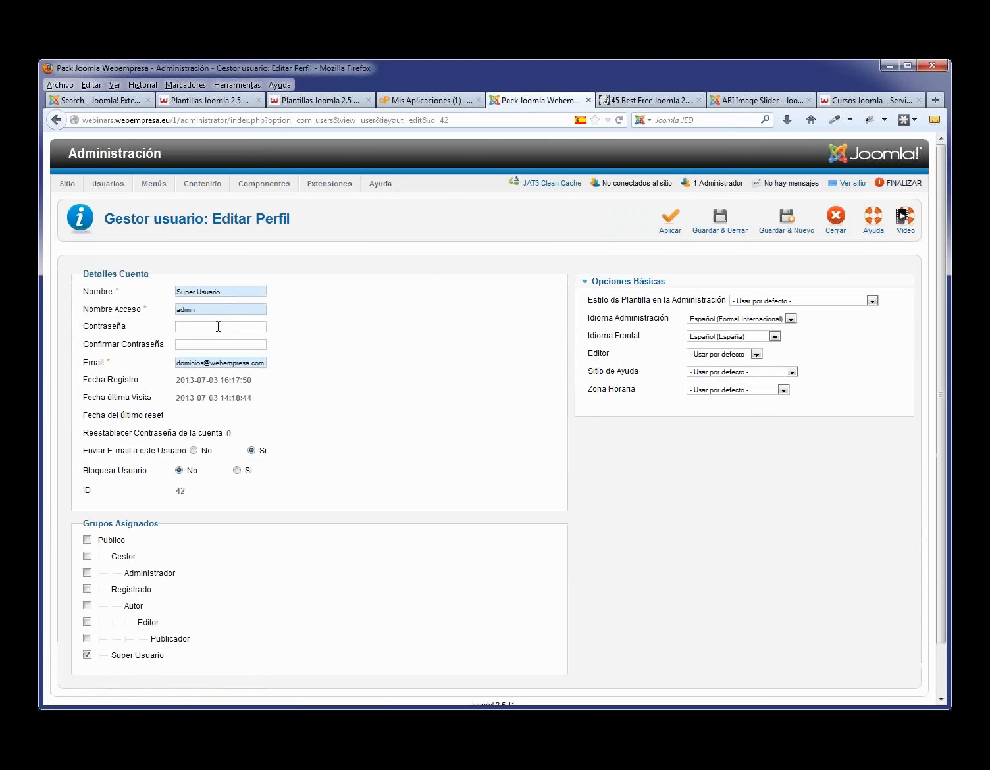
left_click_drag(209, 309, 173, 310)
left_click(195, 328)
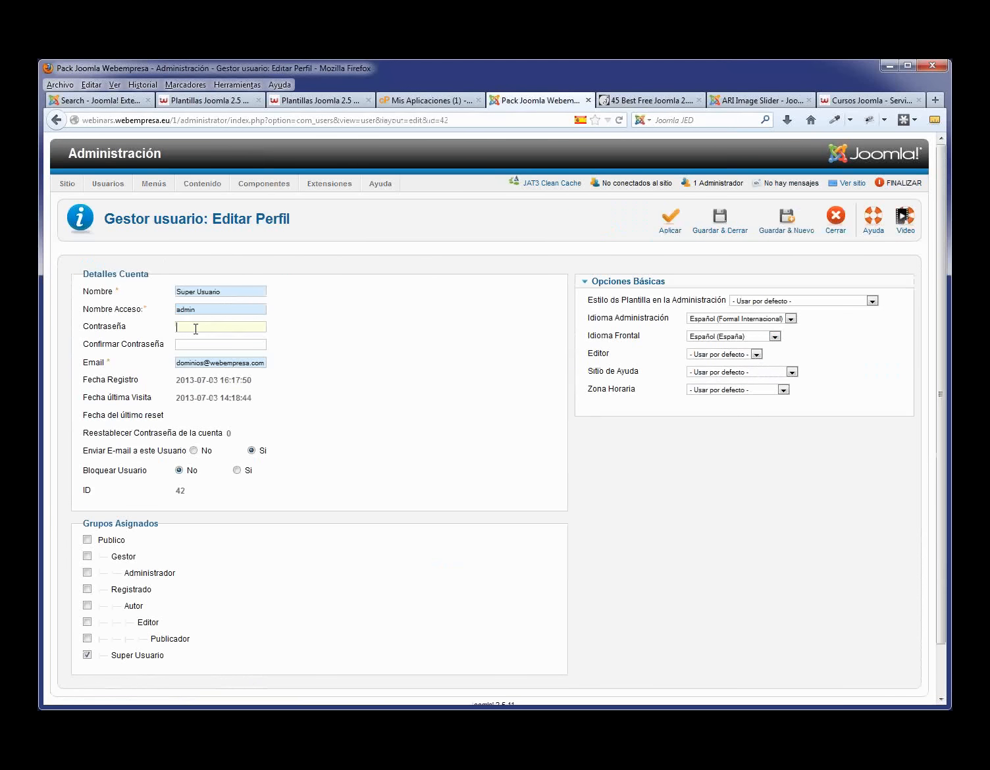
type("••••••••••••••••••••")
- Set administration and site languages to Usar por defecto and save the profile
left_click(772, 324)
left_click(791, 319)
left_click(758, 330)
left_click(775, 337)
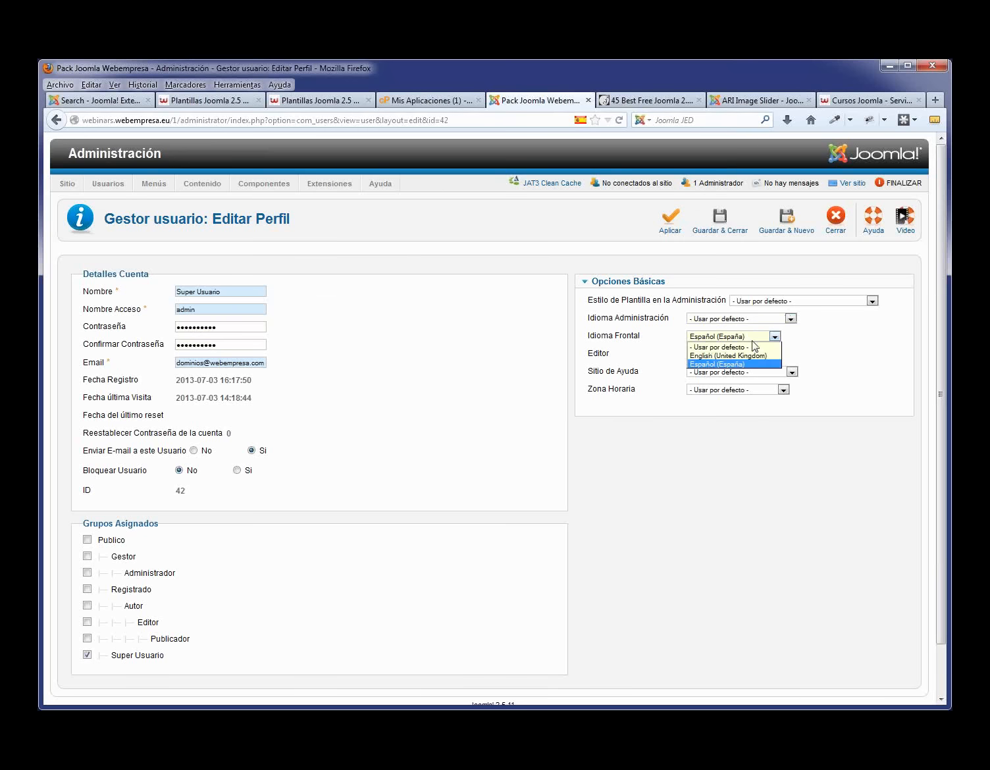
left_click(754, 347)
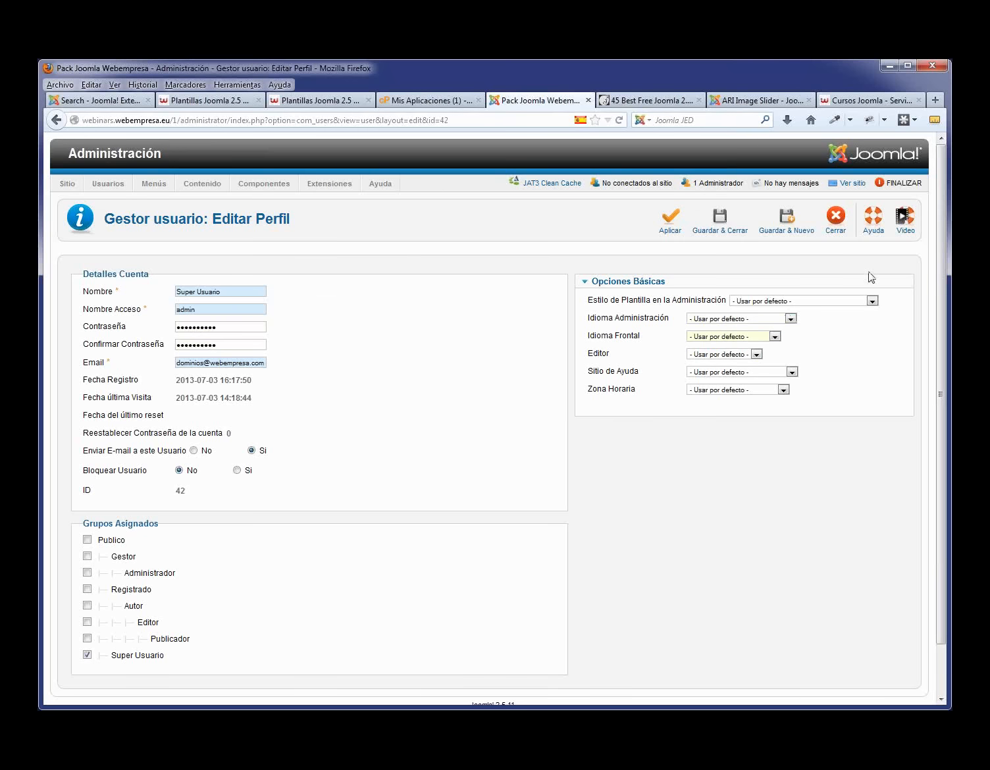
left_click(721, 223)
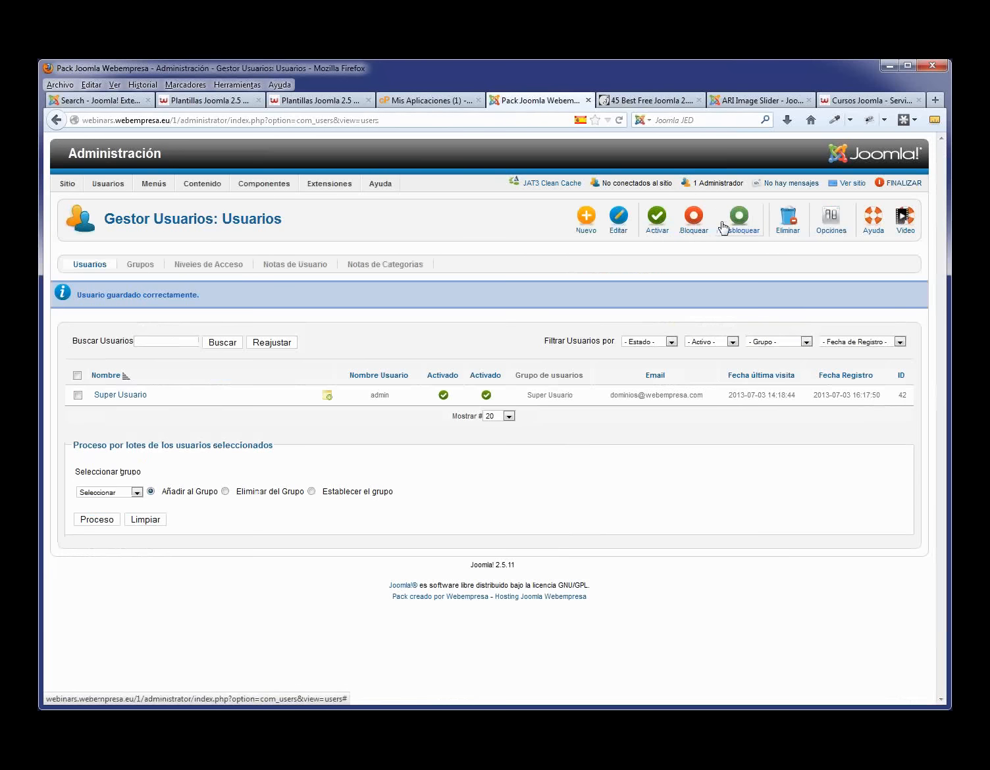
- Log out, then sign back in as admin with the new password
left_click(903, 185)
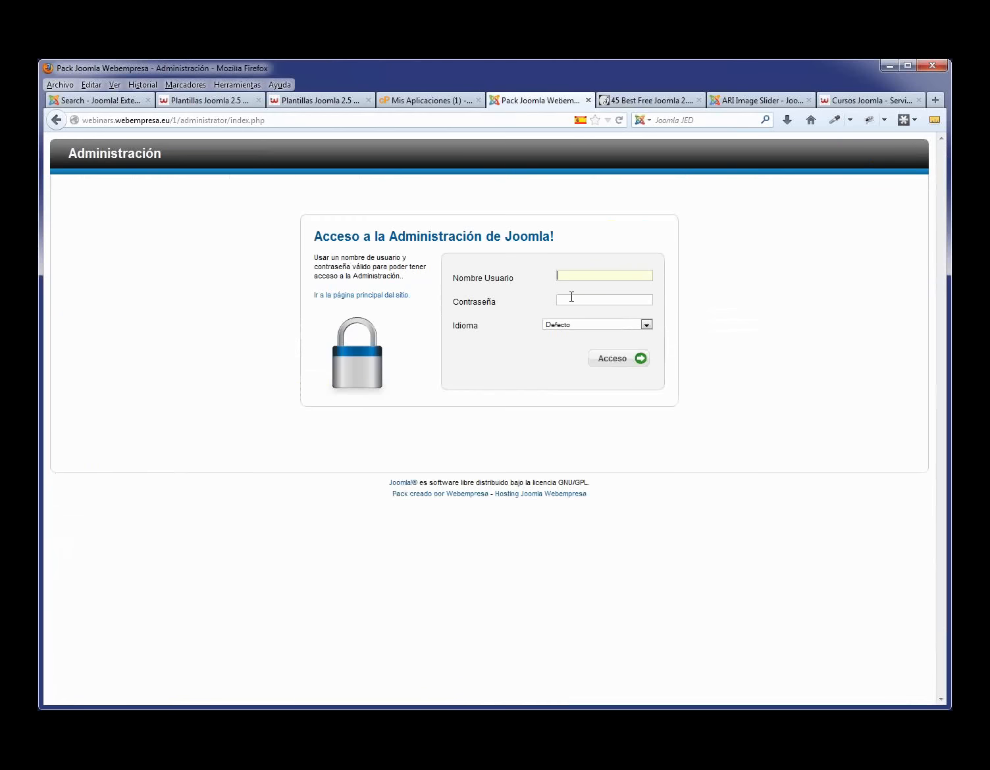
key("Down")
left_click(579, 300)
type("••••••••••")
left_click(616, 361)
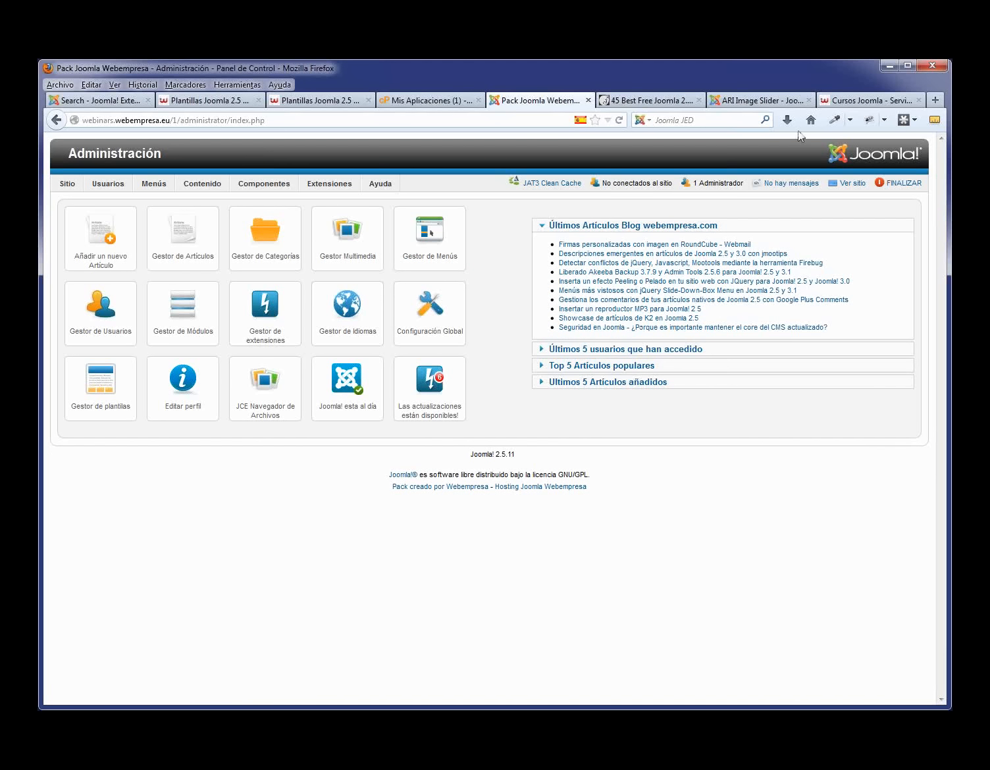
- View the public site in its own tab, visiting Mapa del sitio, Contacto and Inicio, then return to admin
left_click(851, 183)
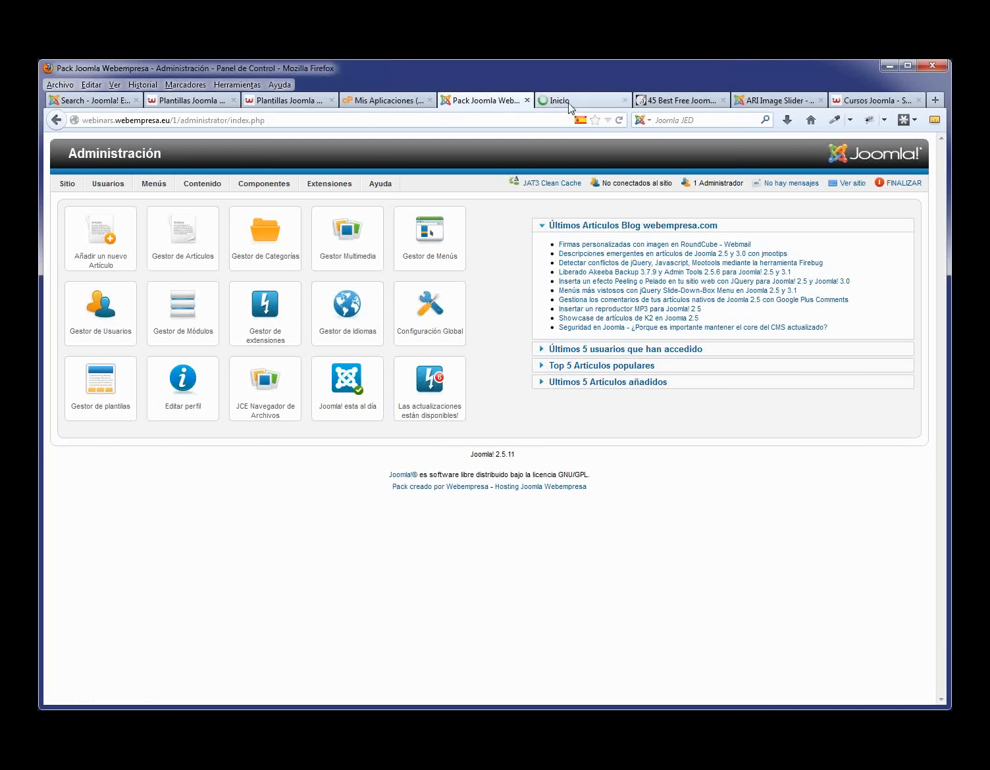
left_click_drag(568, 103, 467, 102)
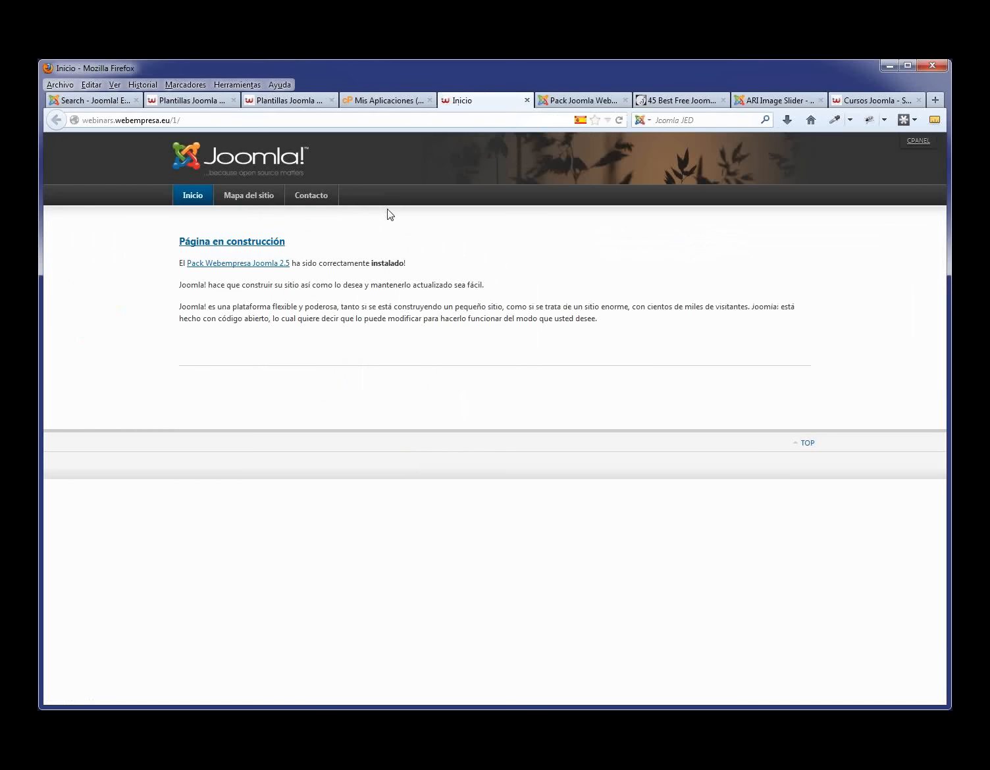
left_click(258, 198)
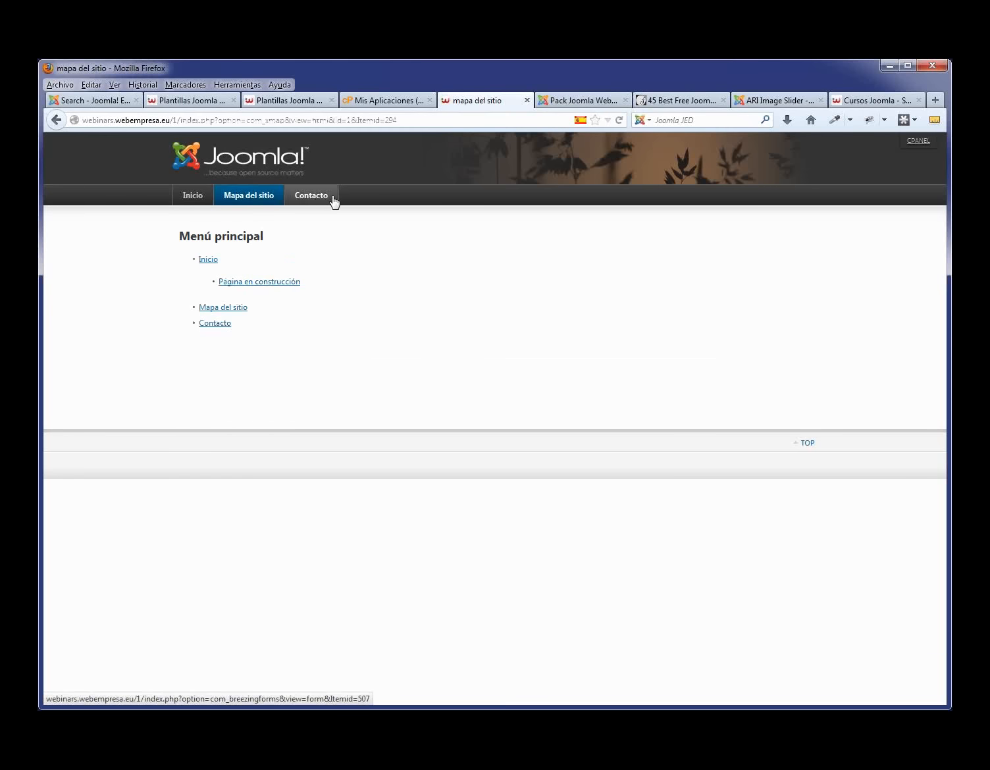
left_click(321, 201)
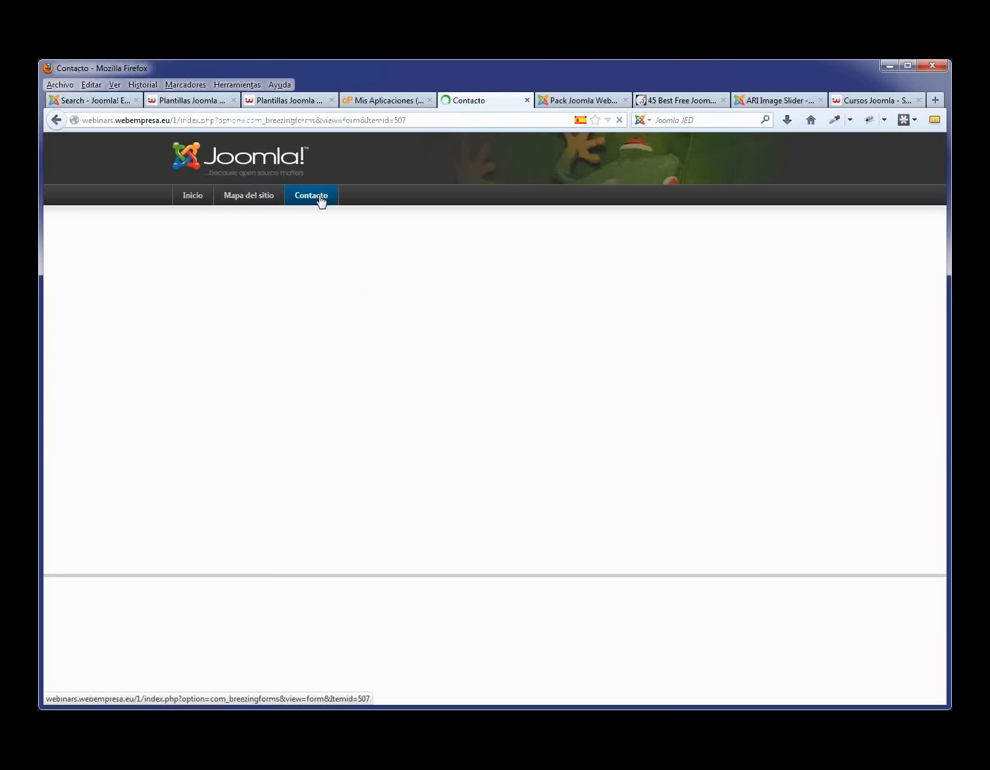
left_click(194, 200)
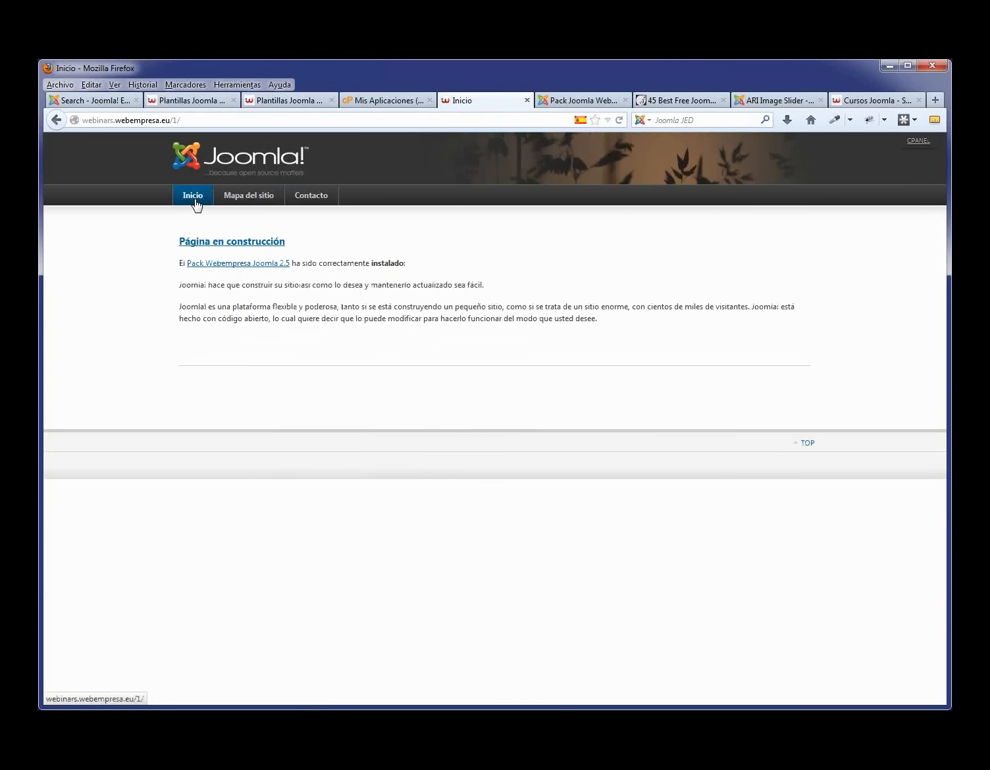
left_click(563, 102)
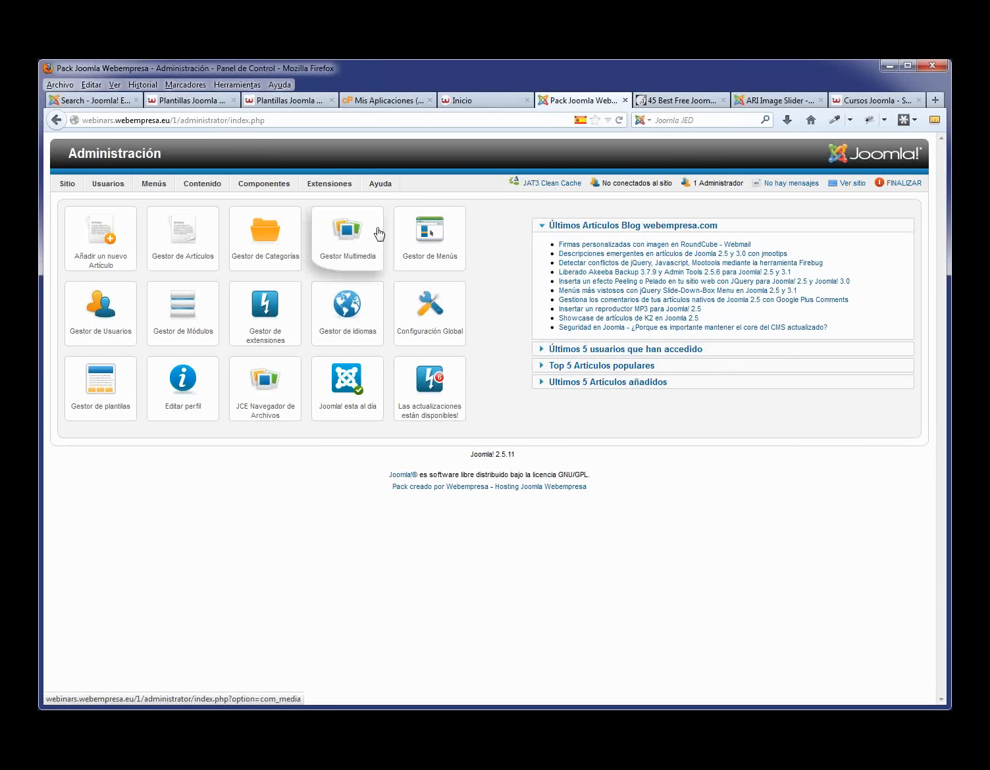
- Filter Gestor de Plantillas to Sitio styles, then view the 45 free Joomla 2.5 templates article
mouse_move(329, 183)
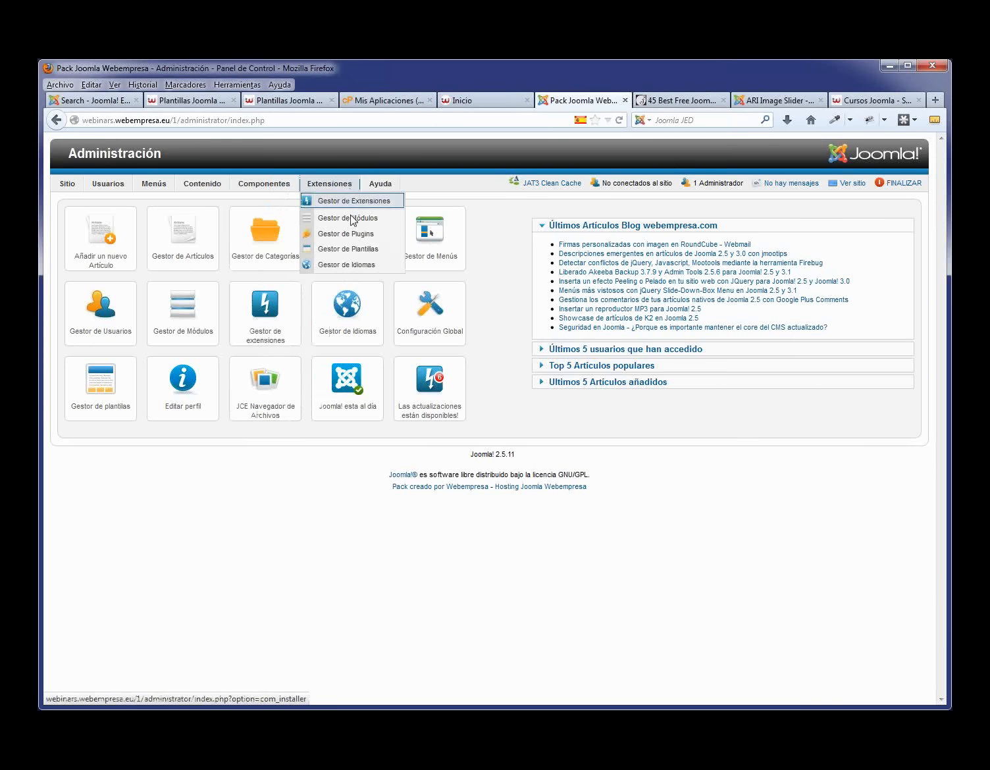
left_click(344, 250)
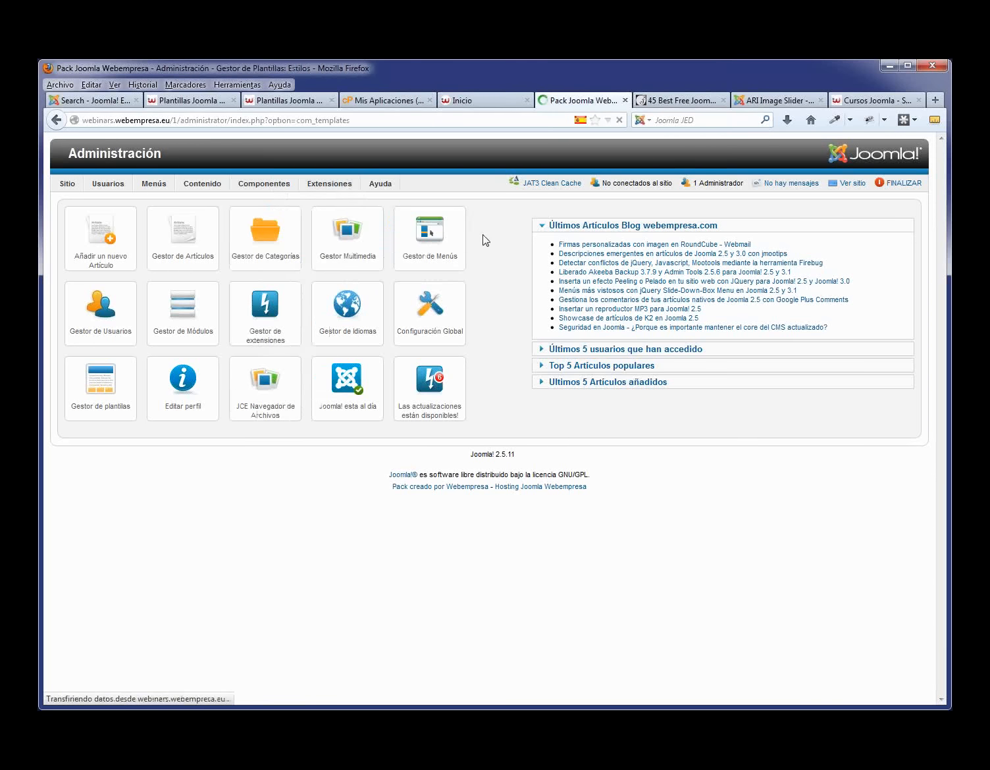
mouse_move(349, 184)
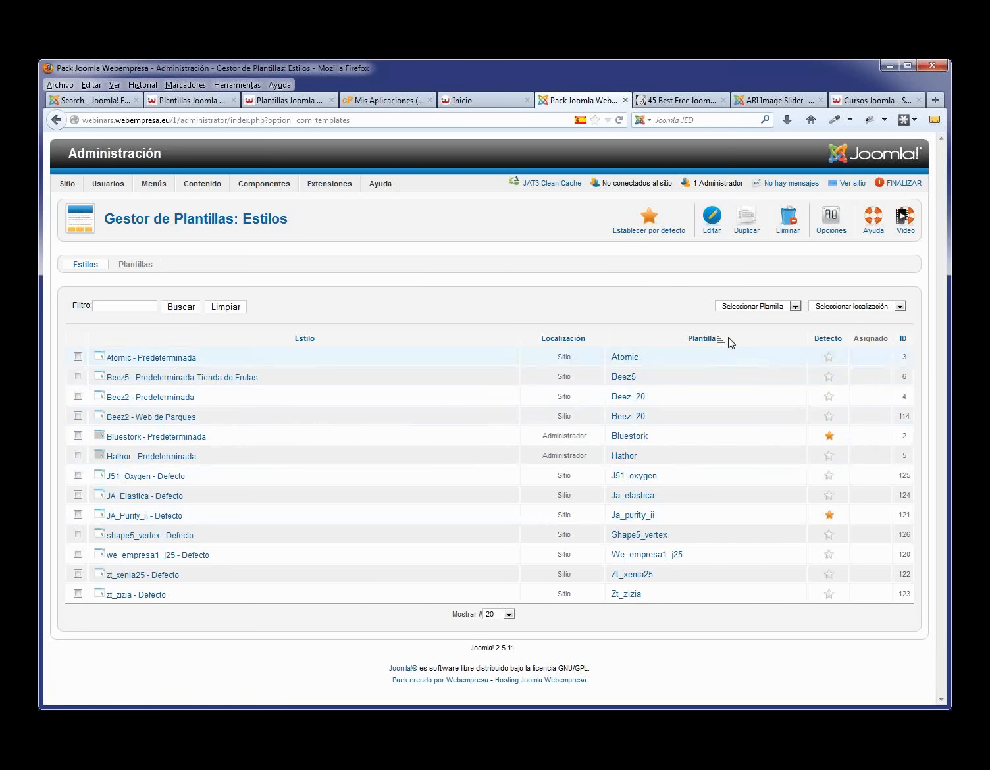
left_click(900, 307)
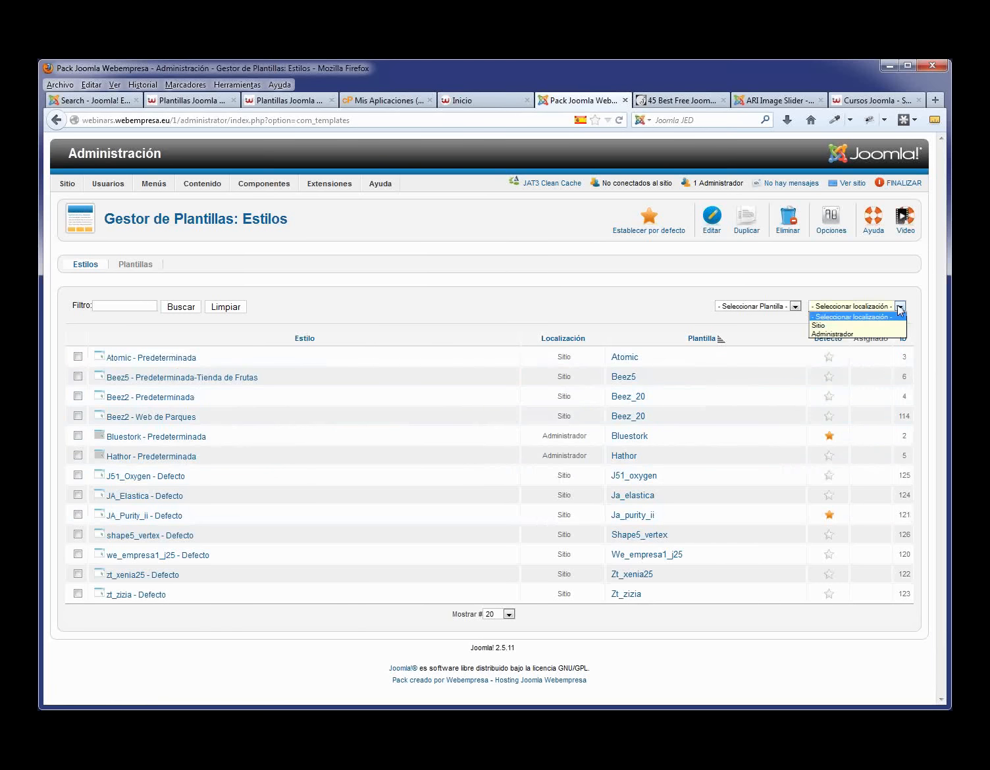
left_click(871, 325)
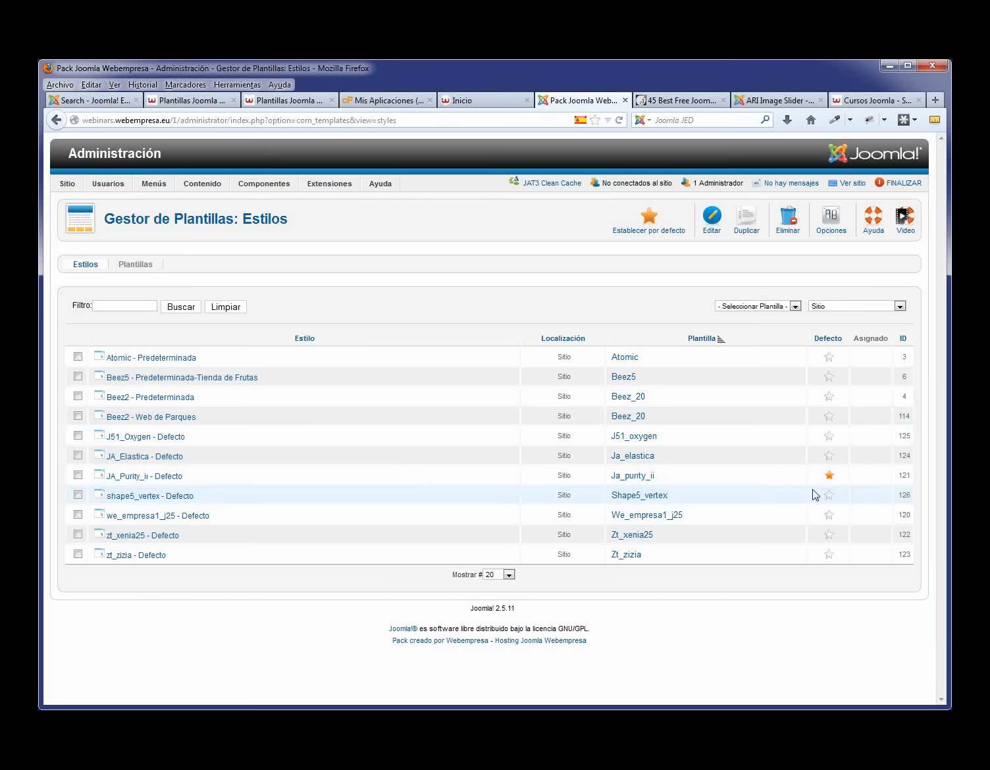
left_click(668, 102)
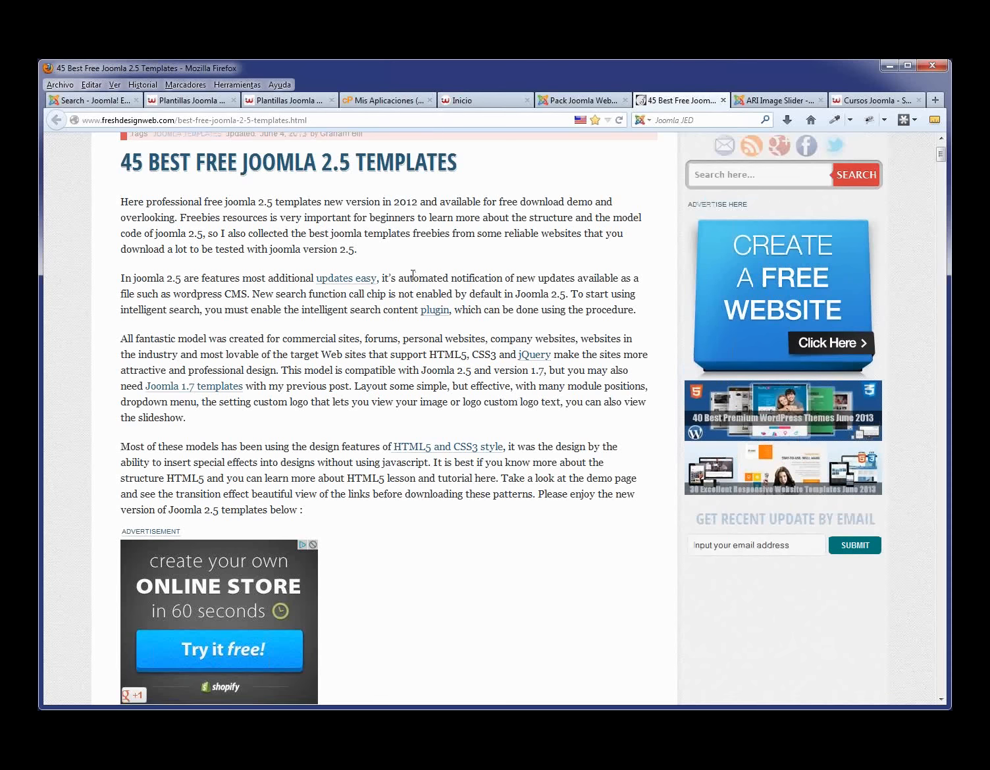
- Read the article down to the JA Elastica template, then return to the Joomla template styles list
scroll(414, 280, "down", 5)
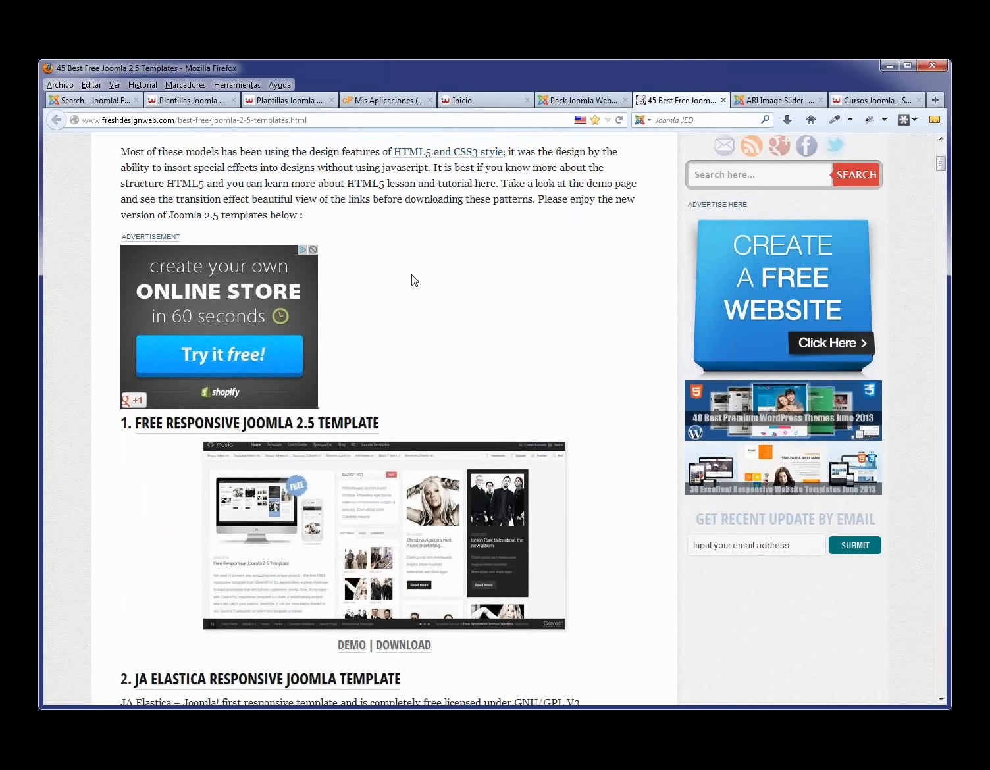
scroll(478, 346, "up", 6)
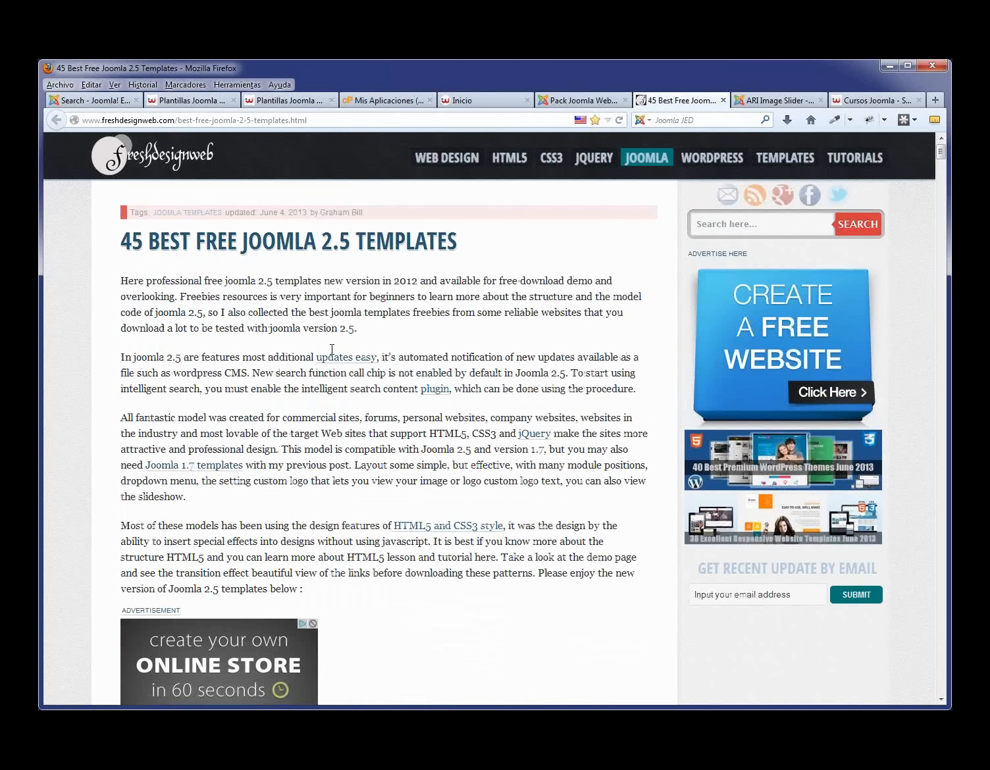
scroll(353, 400, "down", 6)
scroll(354, 407, "down", 2)
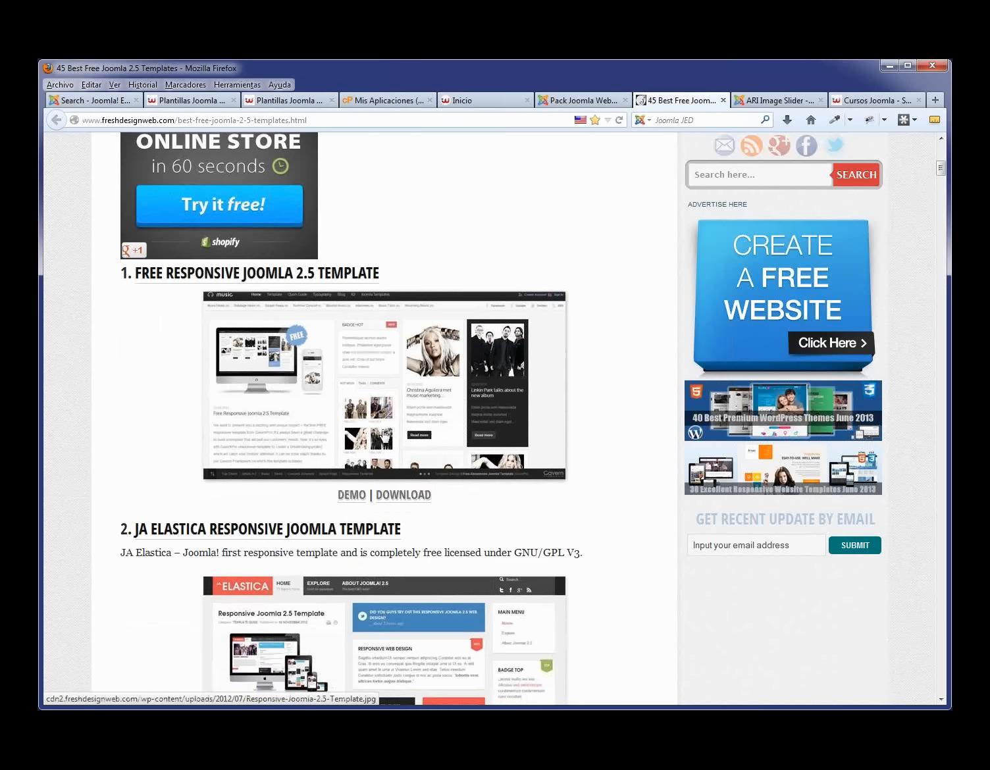
scroll(385, 436, "down", 1)
scroll(385, 436, "down", 2)
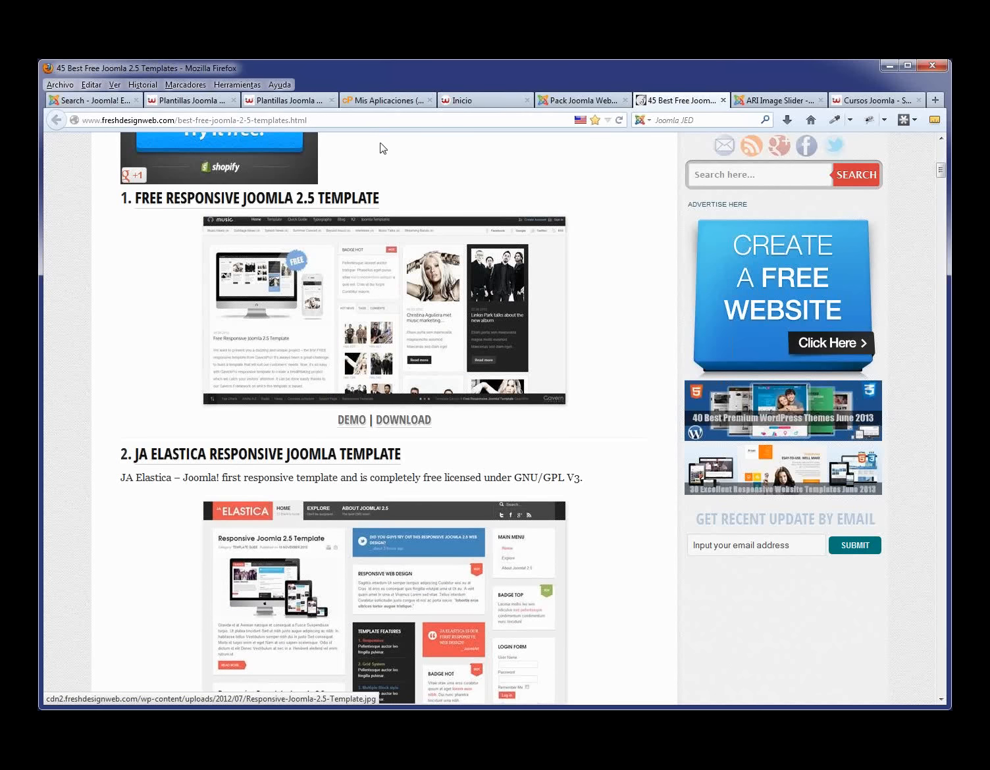
scroll(359, 424, "down", 3)
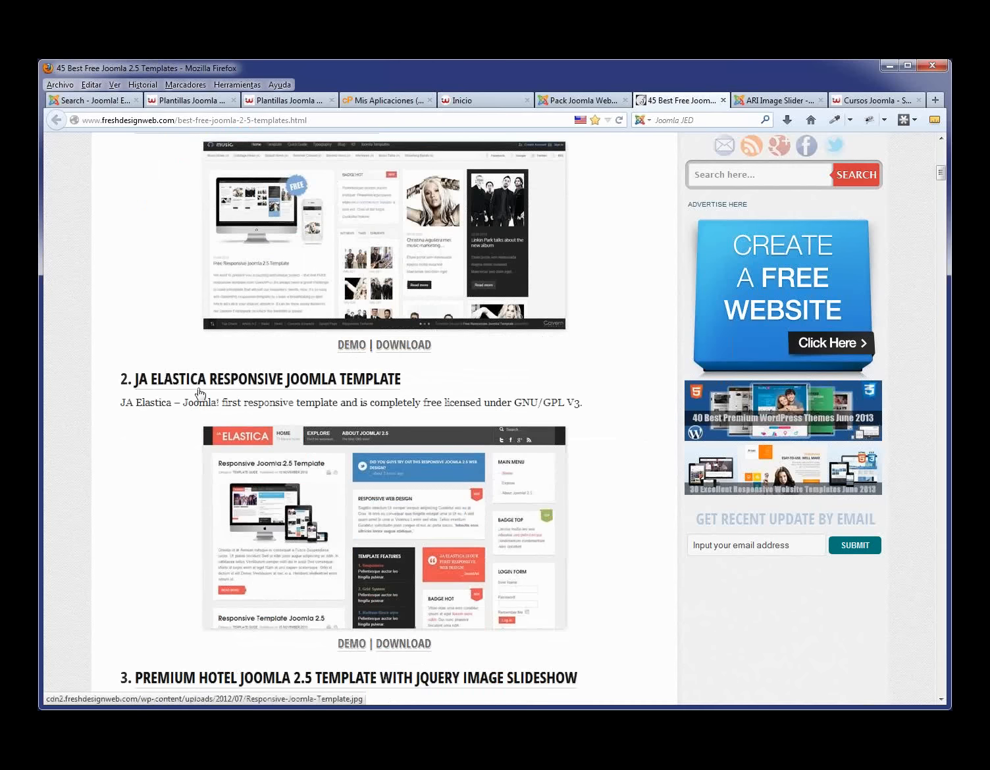
left_click_drag(379, 387, 138, 391)
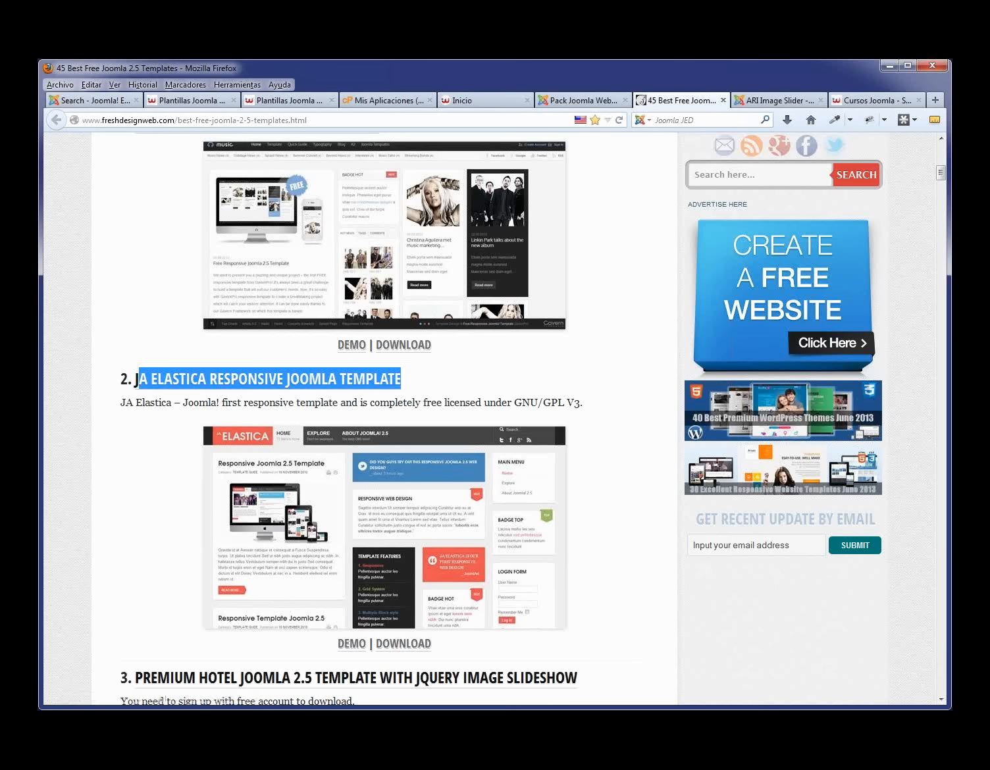
key("alt+Tab")
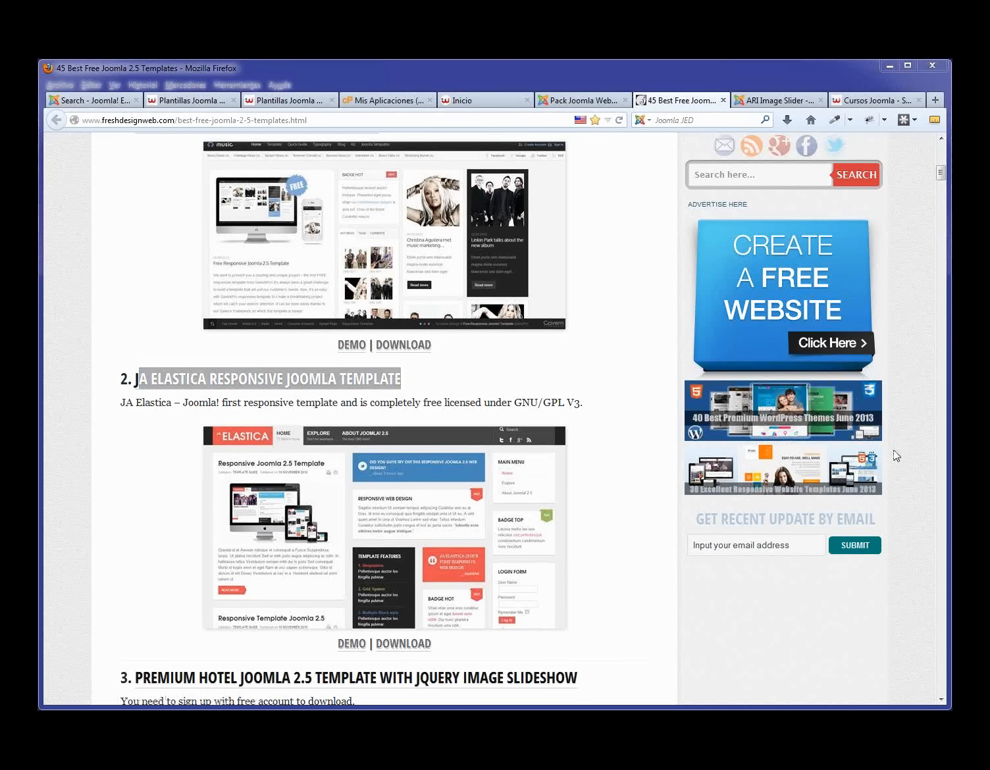
left_click(576, 100)
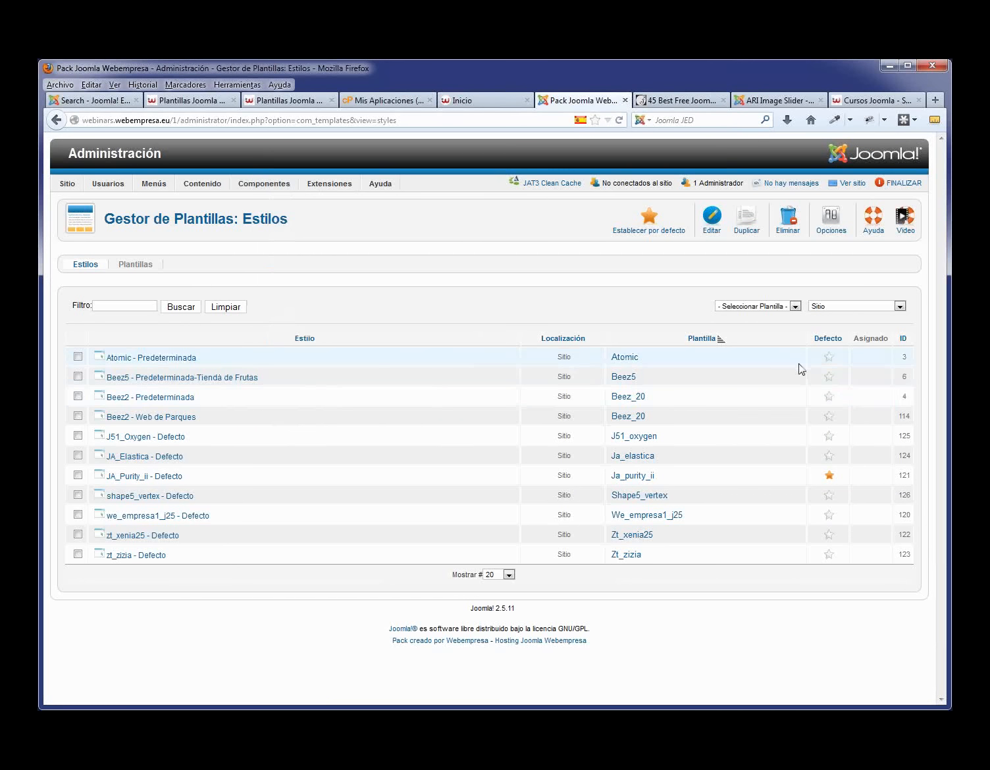
- Make Atomic the default site template and reload the front page to preview it
left_click(828, 360)
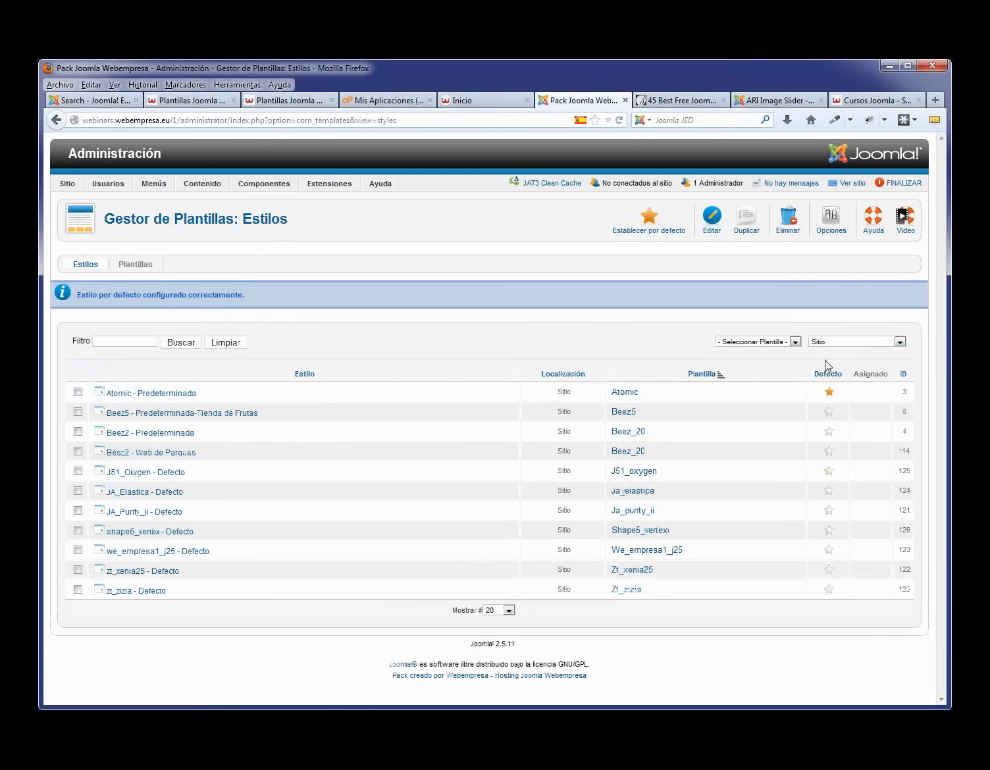
left_click(489, 102)
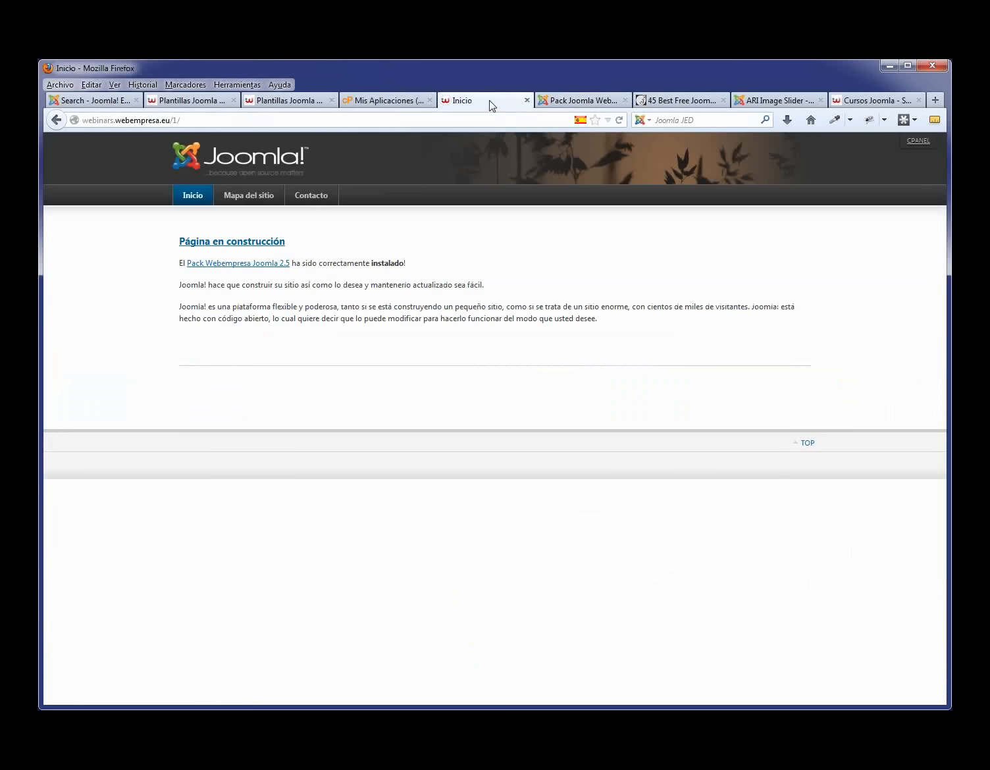
key("F5")
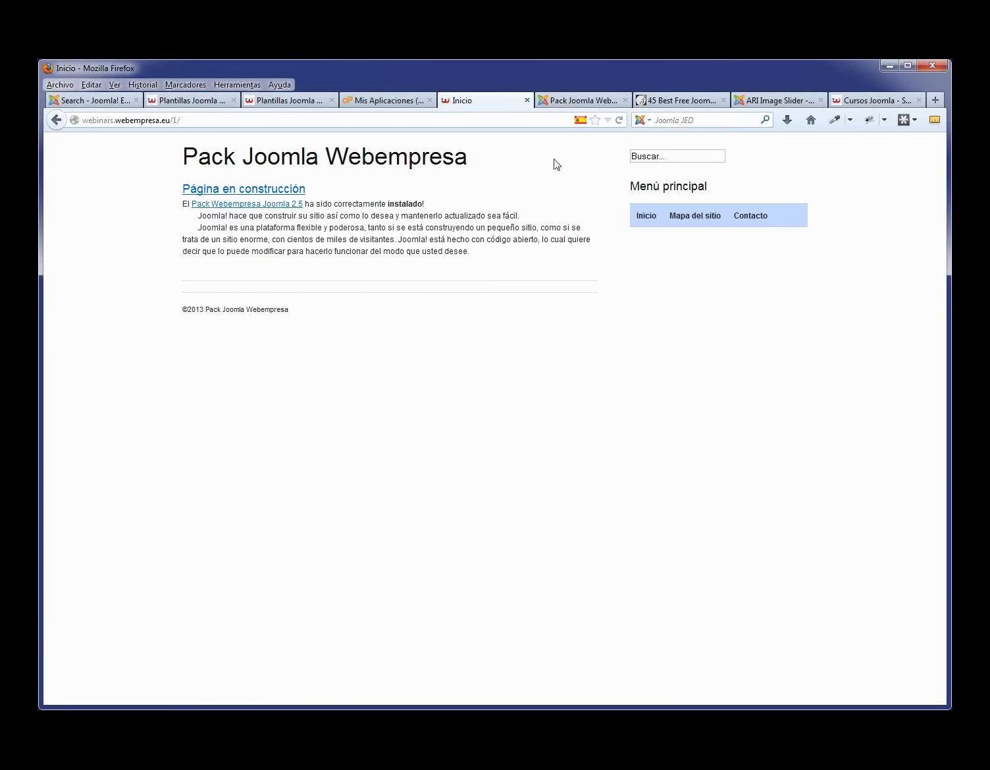
left_click_drag(470, 162, 182, 158)
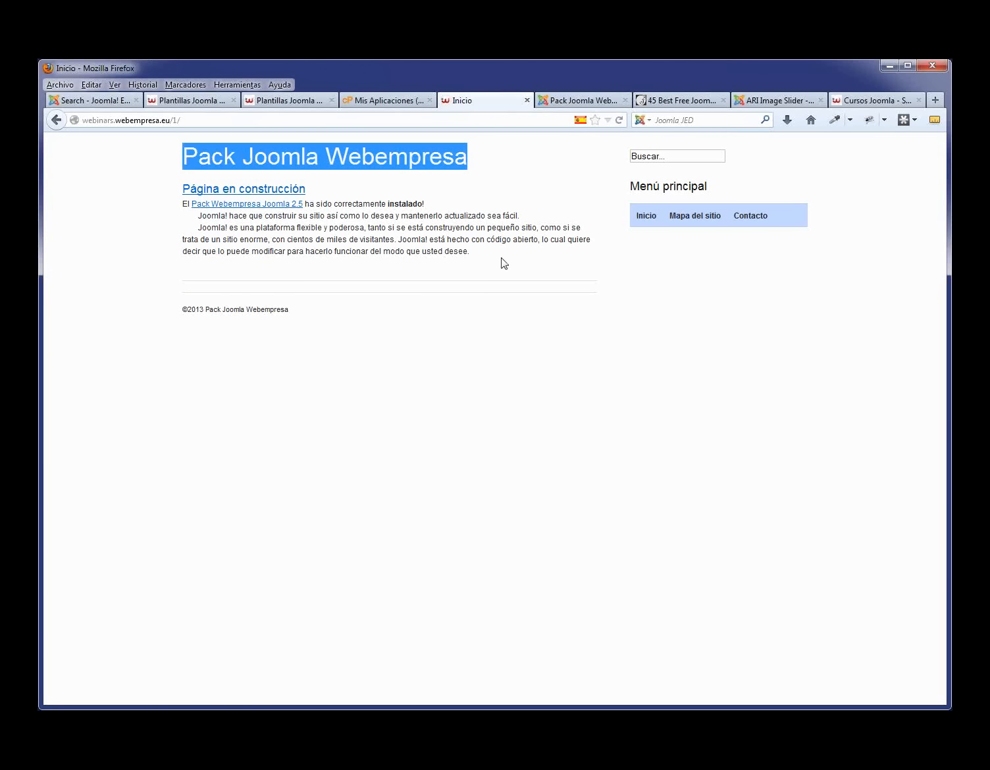
left_click_drag(526, 255, 185, 190)
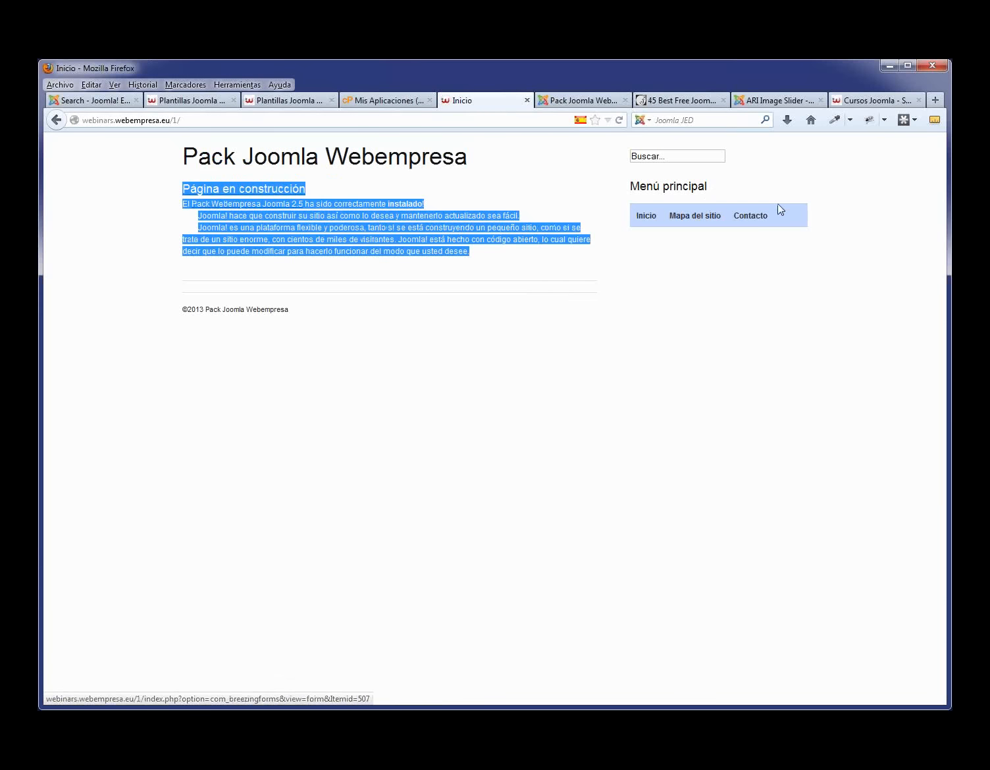
- Make Beez5 the default site template and reload the front page to preview its design
left_click(572, 101)
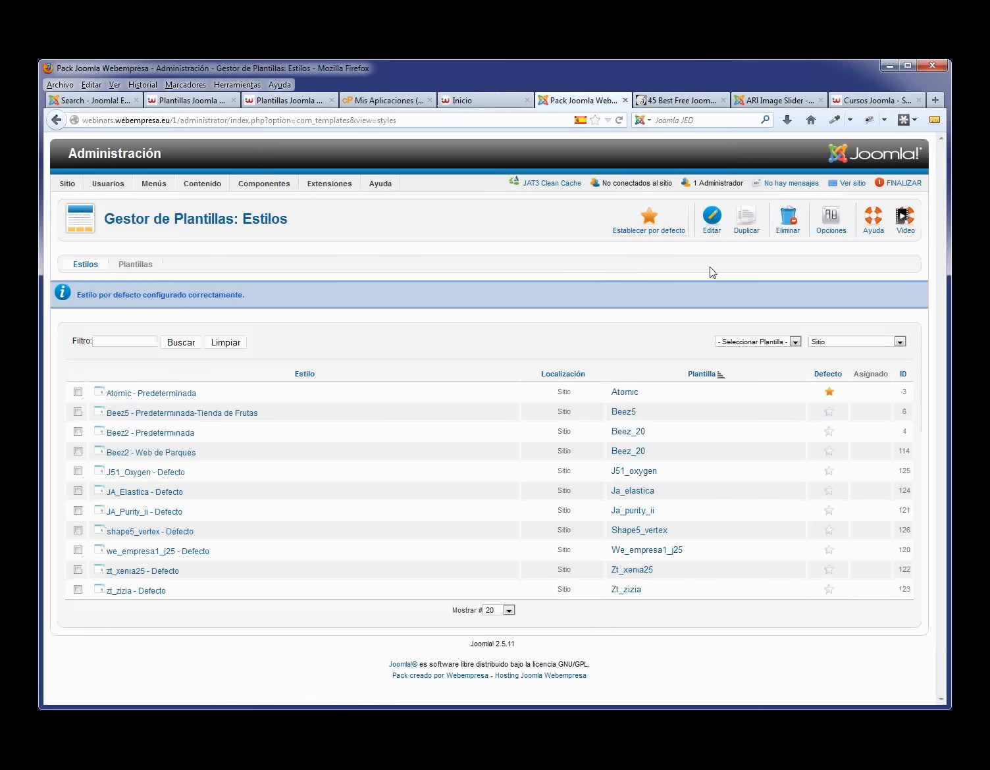
left_click(829, 413)
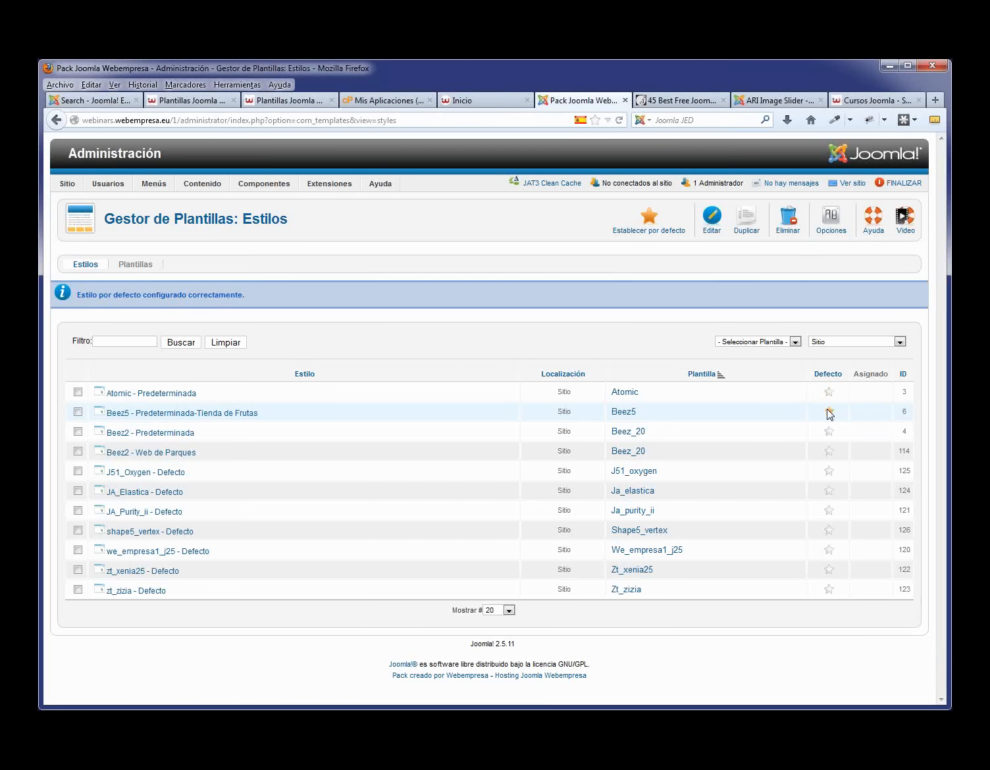
left_click(471, 108)
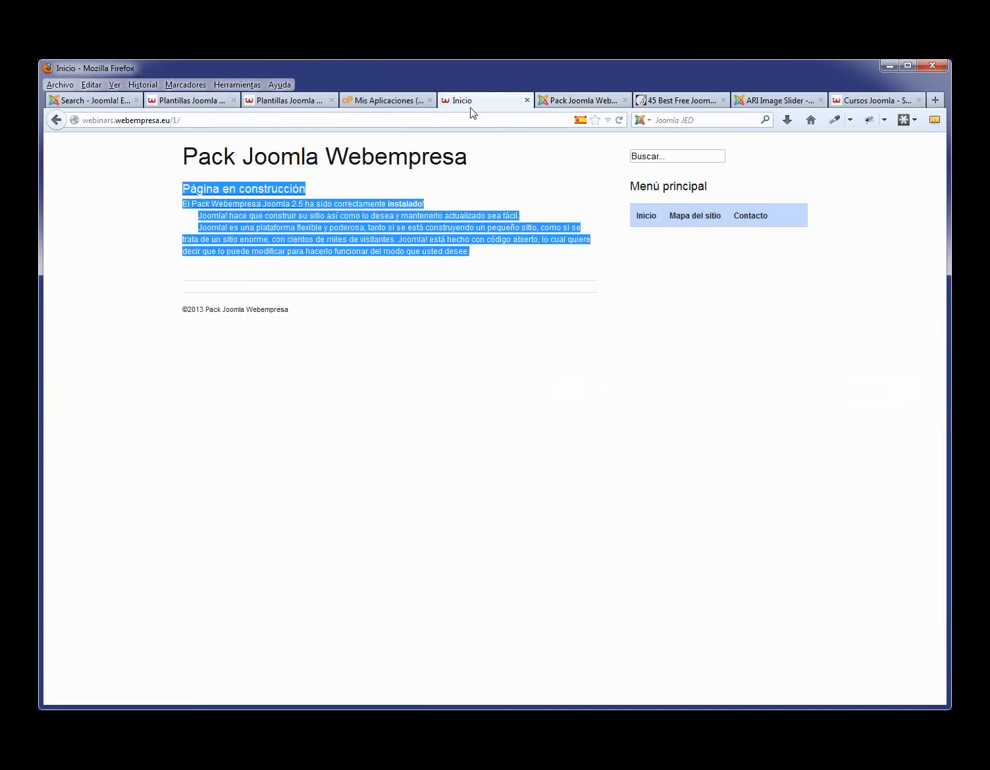
key("F5")
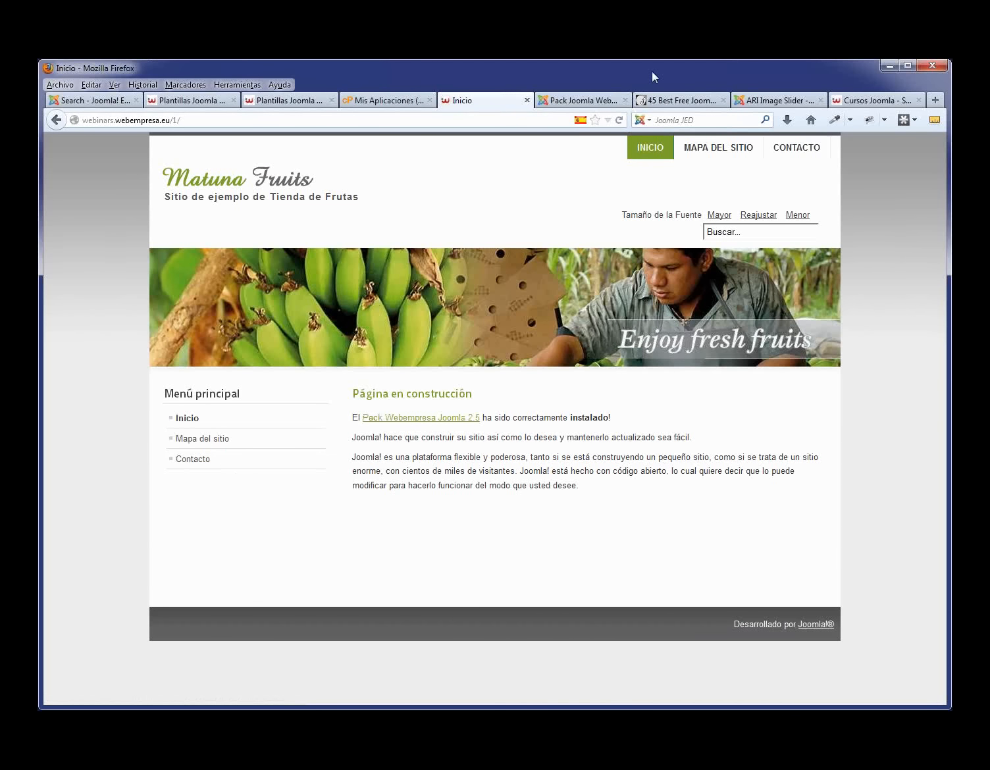
left_click(579, 100)
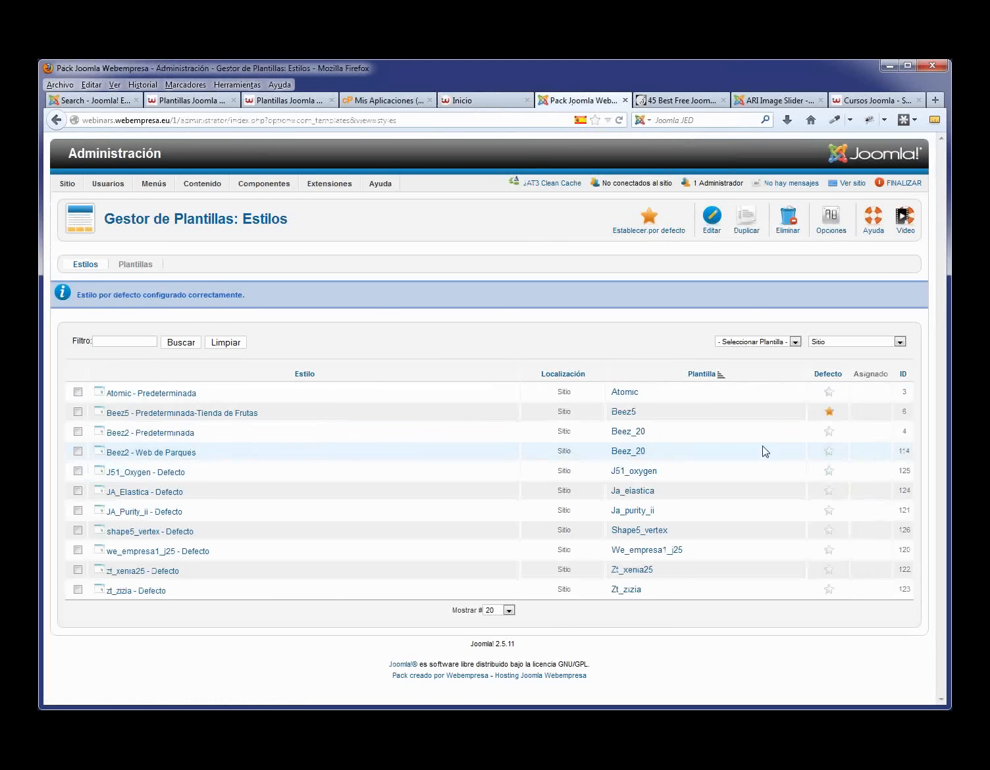
- Make J51_Oxygen the default site template and reload the front page to check the Oxygen design
left_click(830, 471)
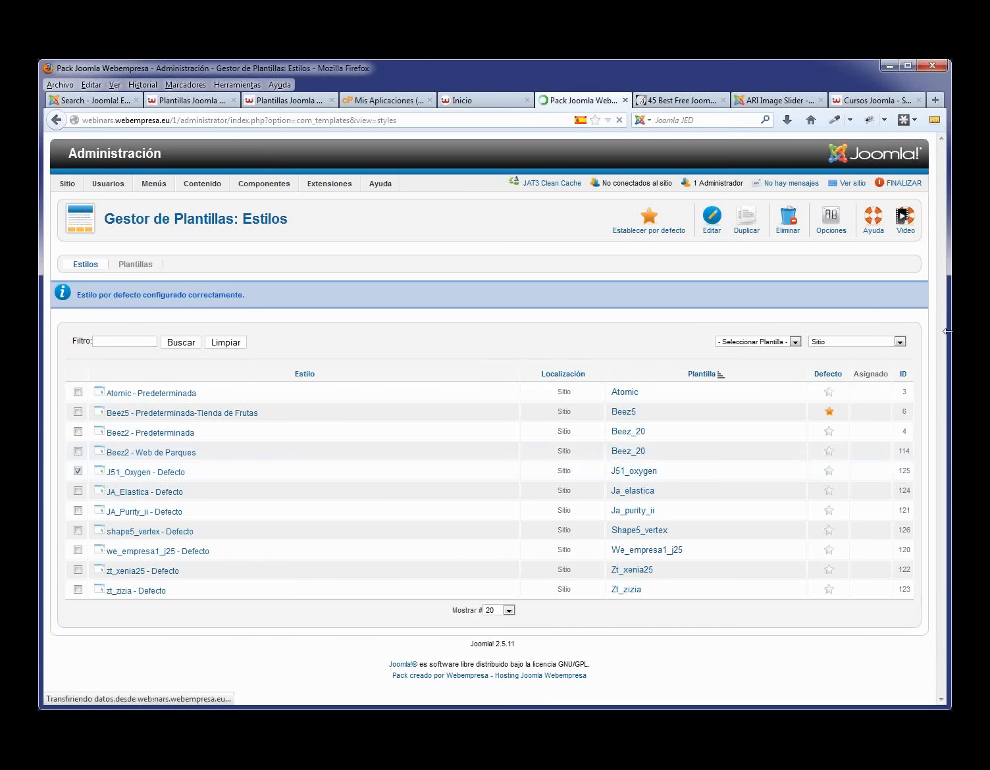
left_click(481, 105)
key("F5")
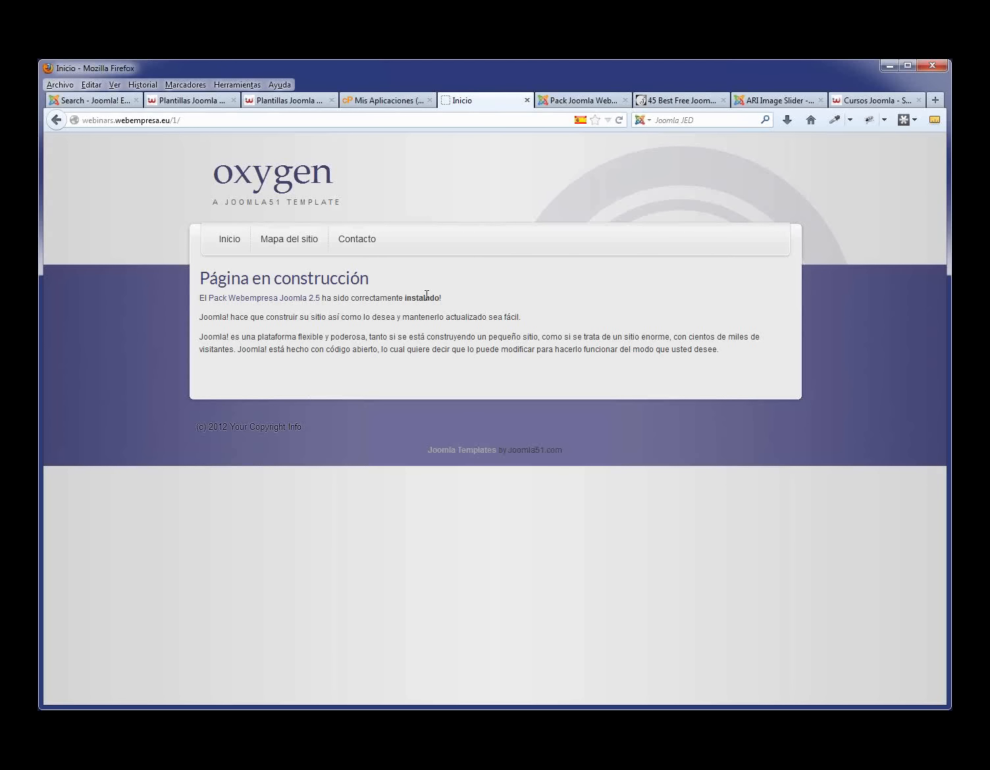
left_click(574, 102)
mouse_move(158, 185)
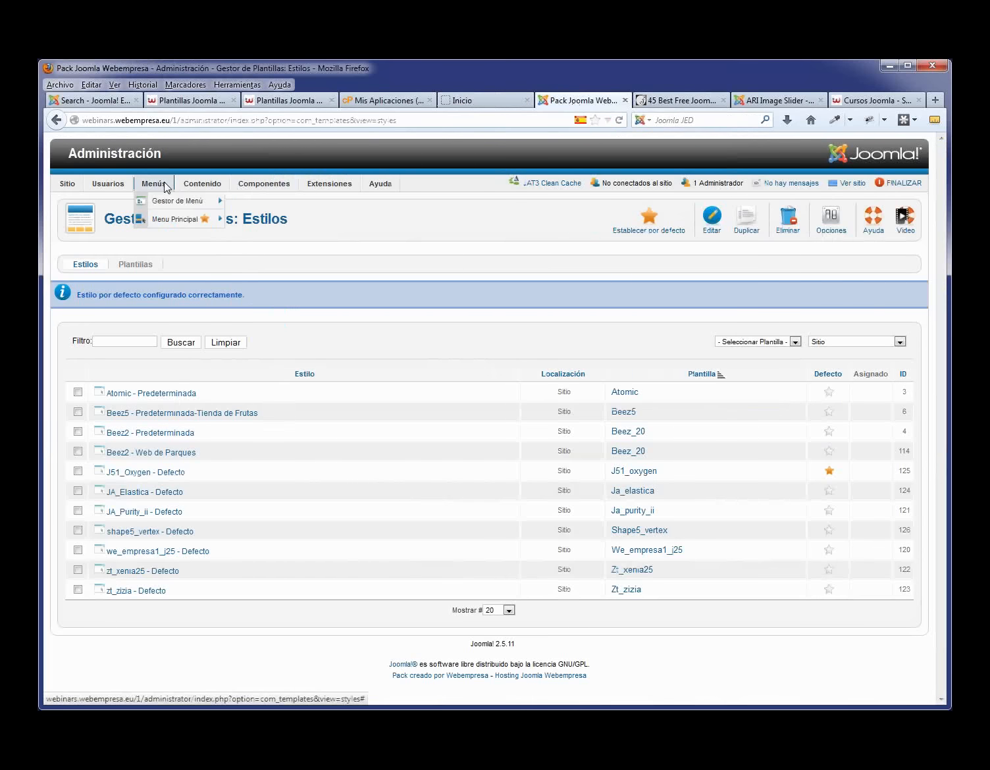
- Unpublish the Mapa del sitio item in Menú Principal and reload the front page to confirm it's gone
left_click(171, 221)
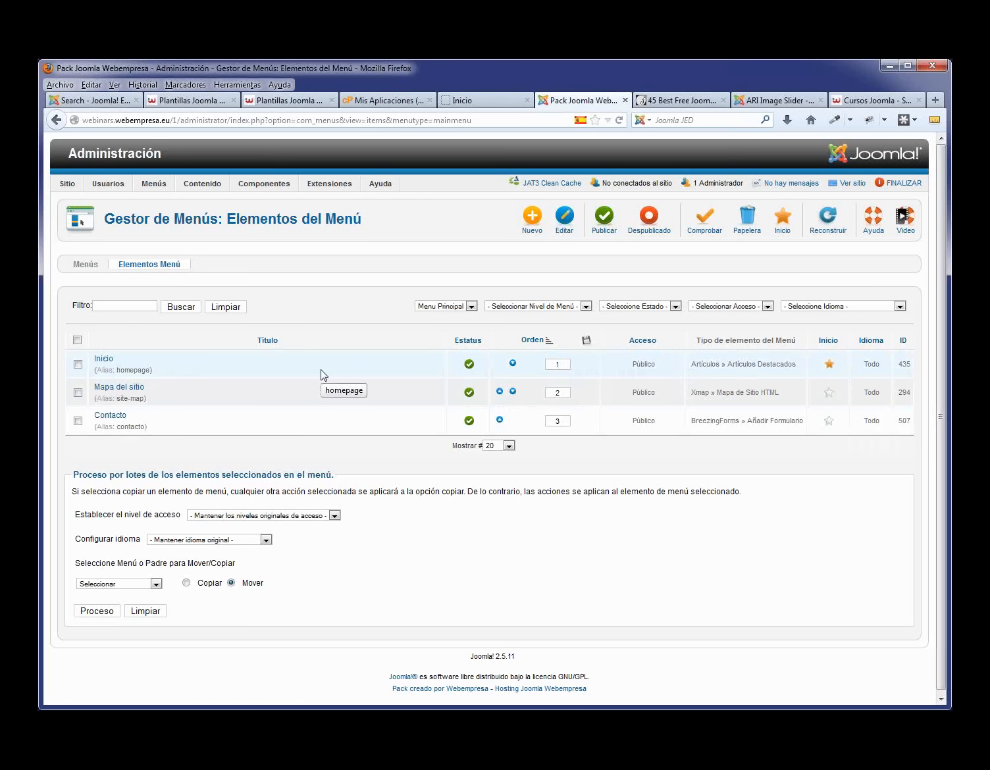
left_click(469, 393)
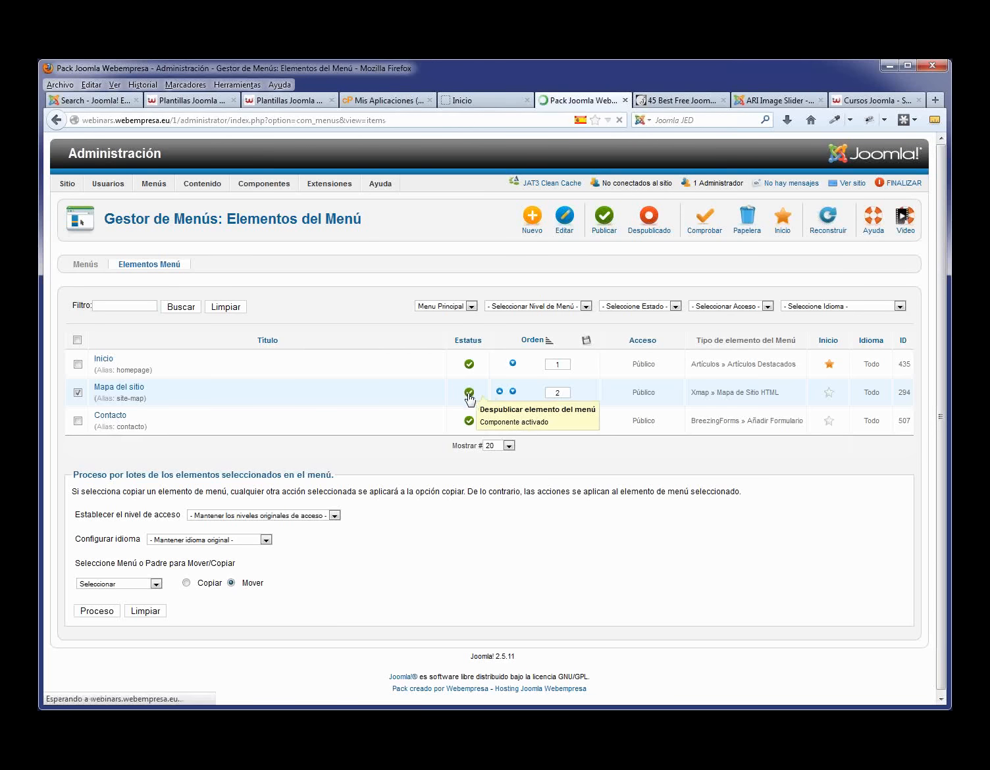
left_click(464, 101)
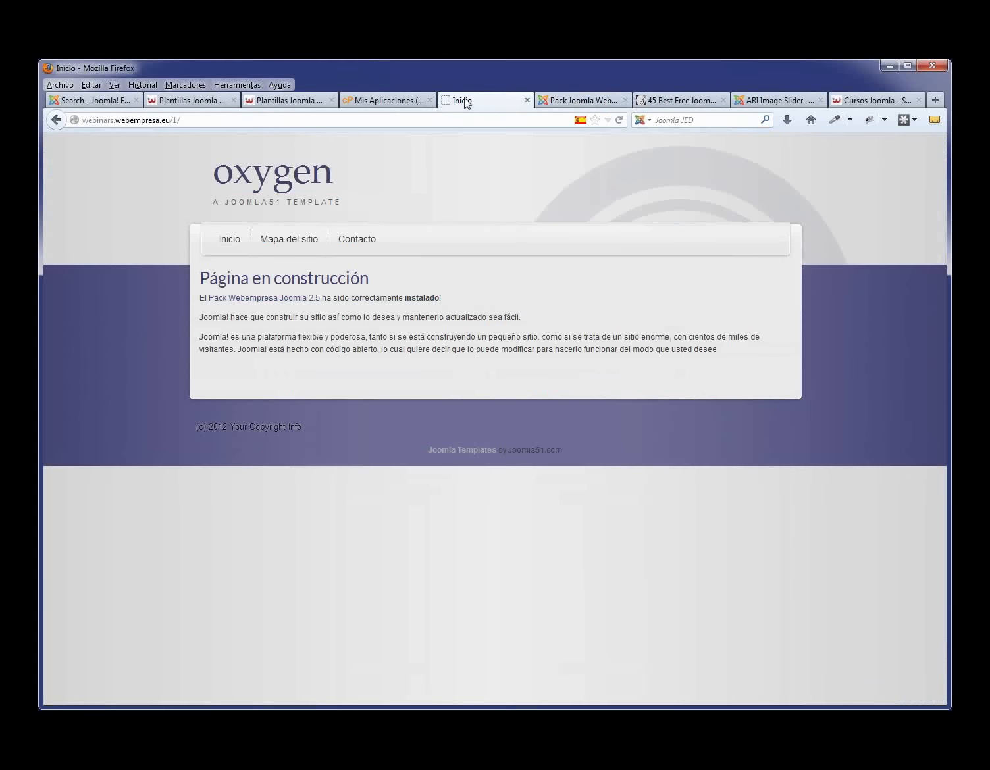
key("F5")
left_click(602, 102)
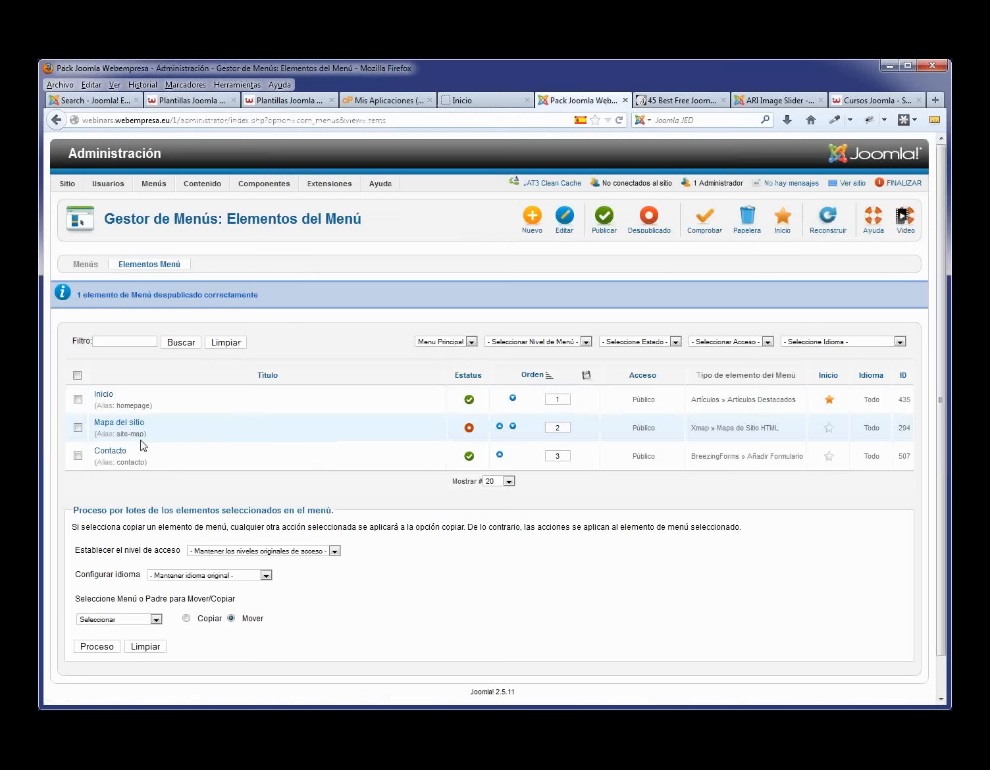
left_click(77, 428)
left_click(78, 428)
left_click(464, 100)
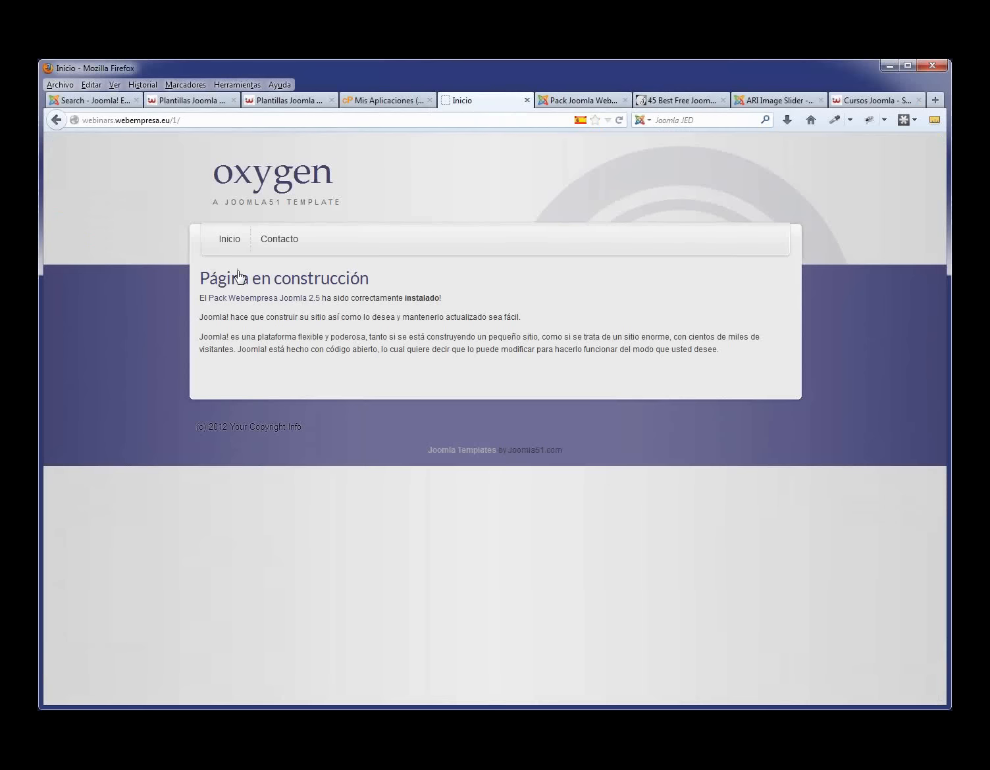
left_click(565, 105)
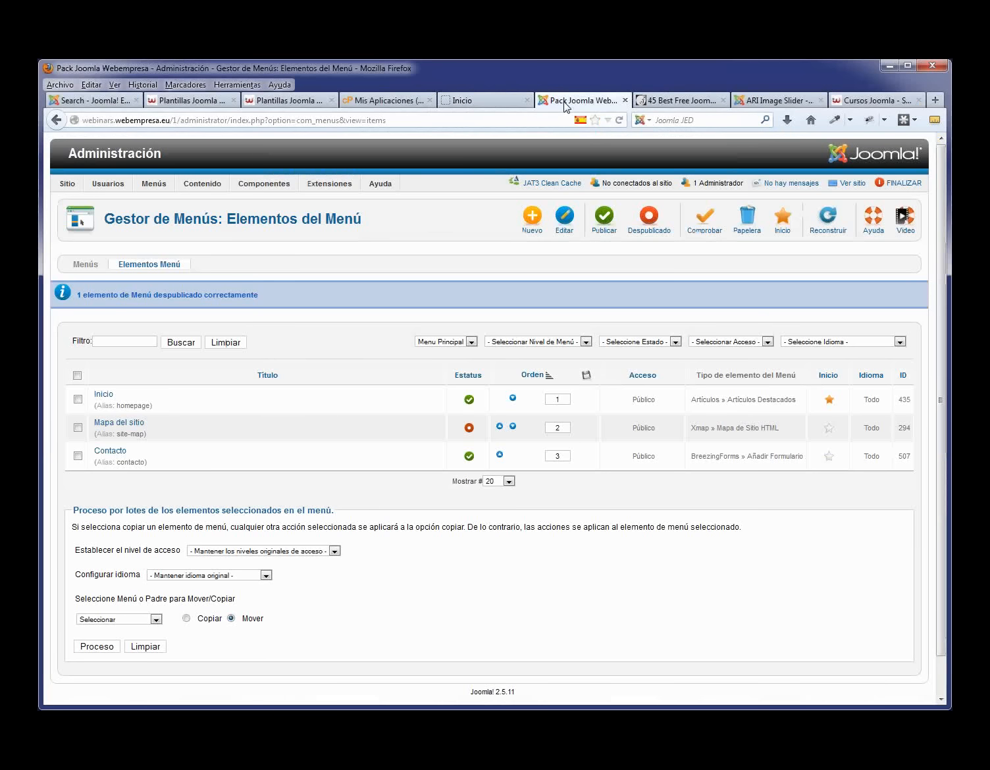
- Open the Gestor de Artículos list, glance at the front page, and start a new article
mouse_move(201, 184)
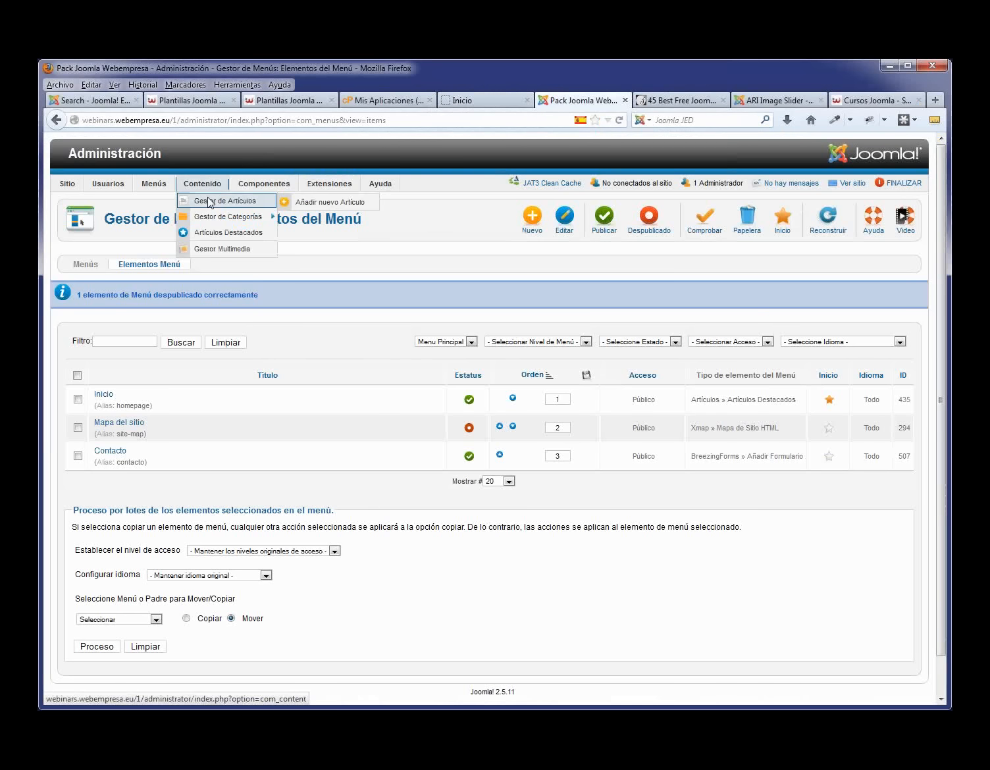
left_click(209, 202)
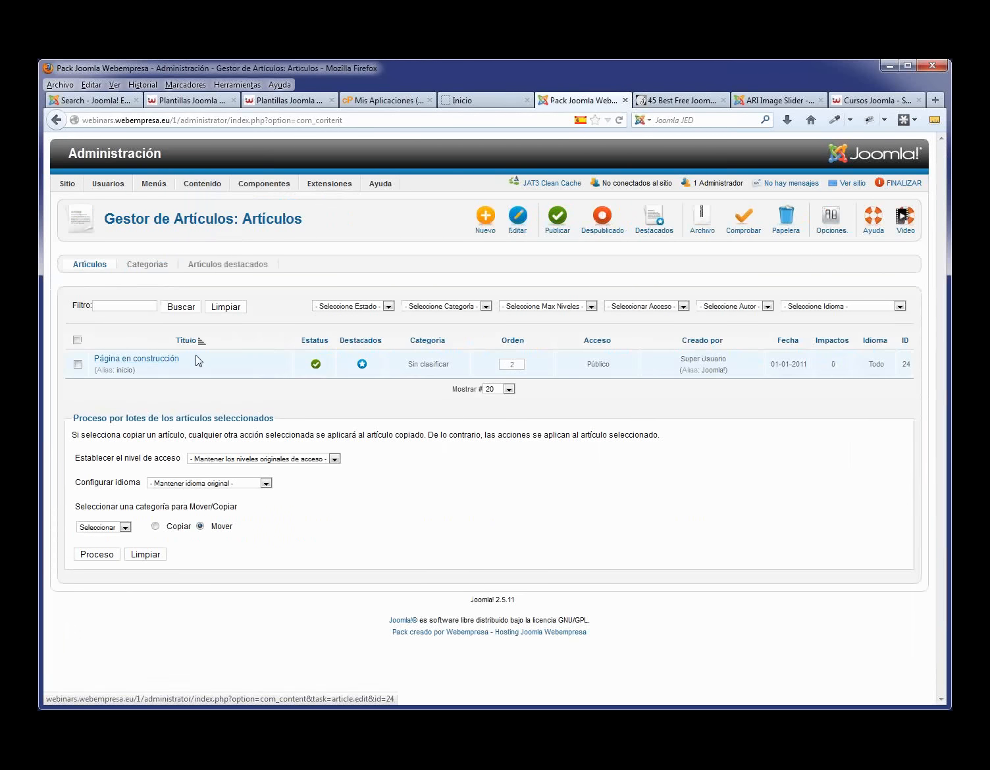
left_click(464, 98)
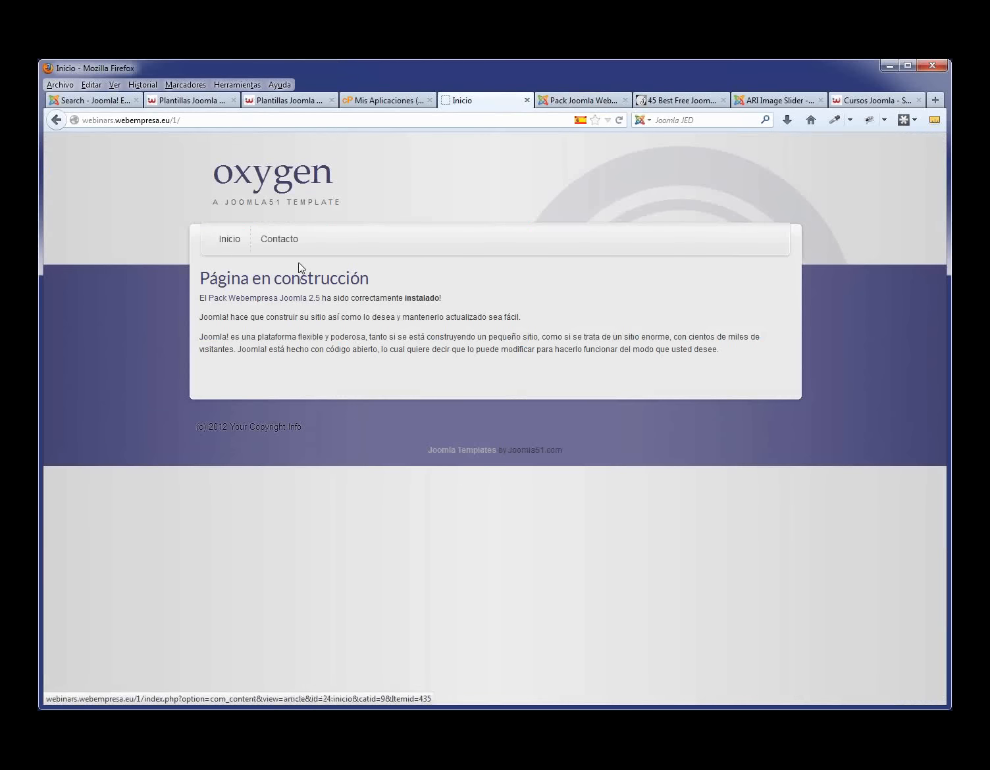
left_click(566, 99)
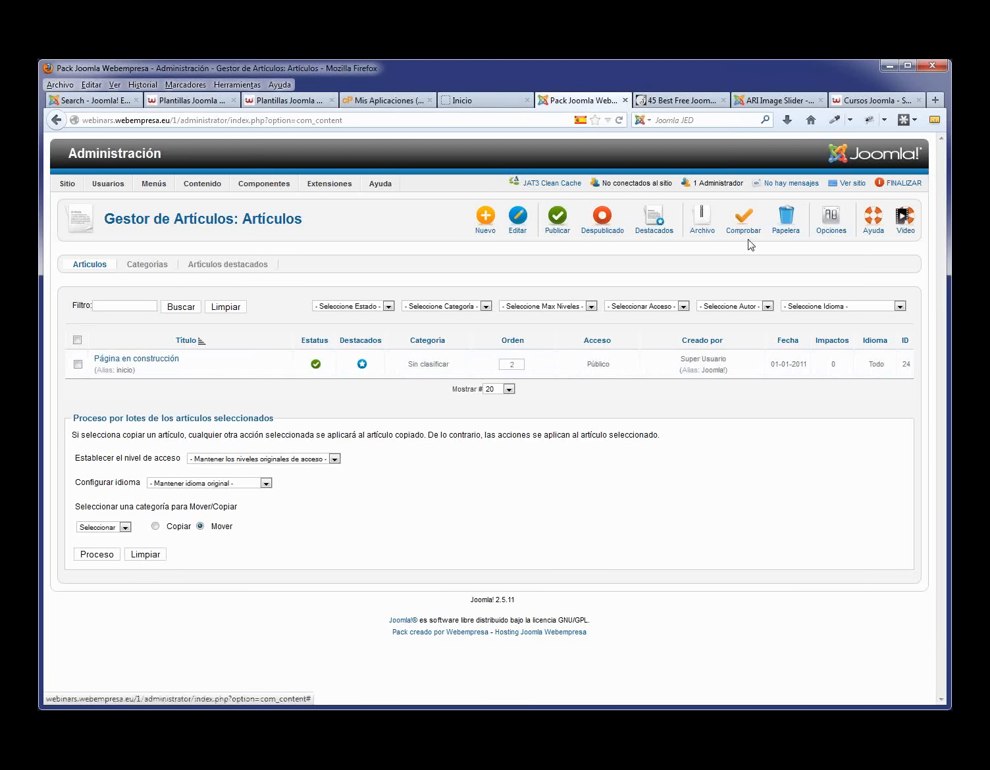
left_click(485, 230)
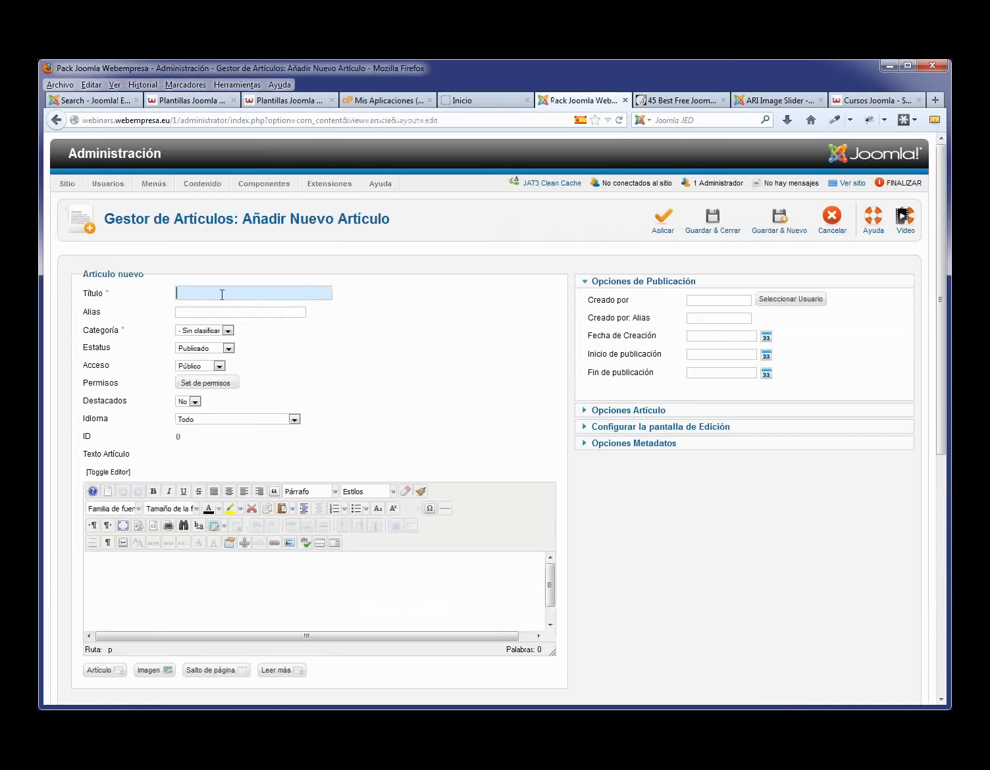
- Create the article Nosotros with the pasted placeholder text and save and close it
type("No")
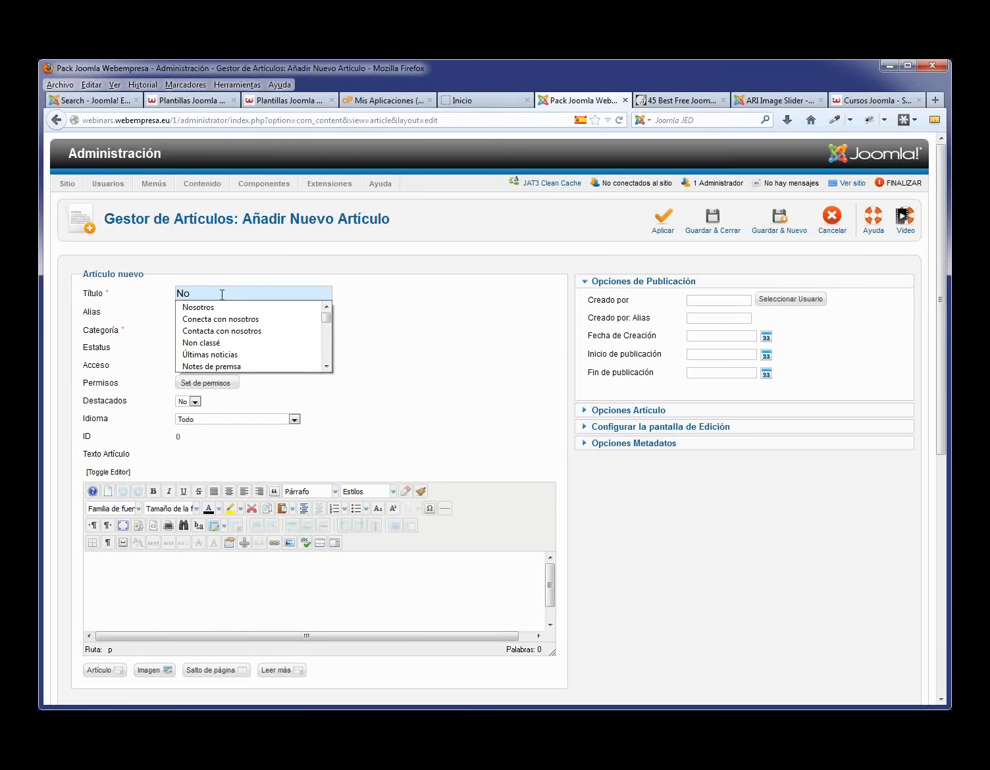
left_click(223, 308)
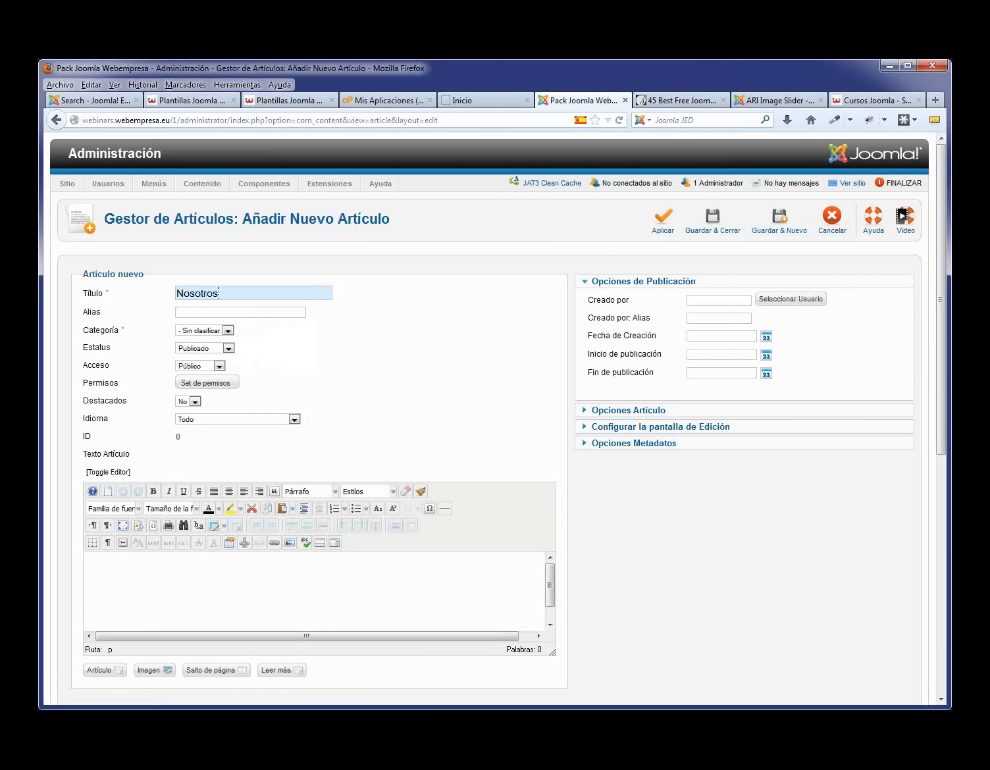
left_click(235, 577)
key("ctrl+v")
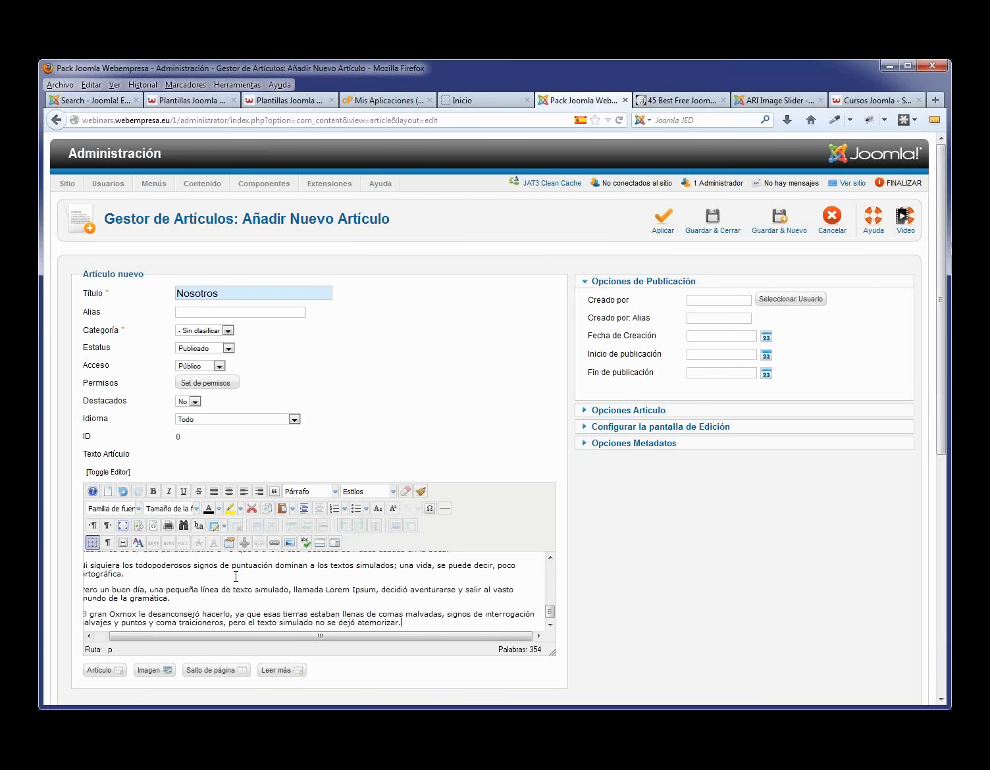
scroll(162, 613, "up", 5)
scroll(169, 598, "up", 2)
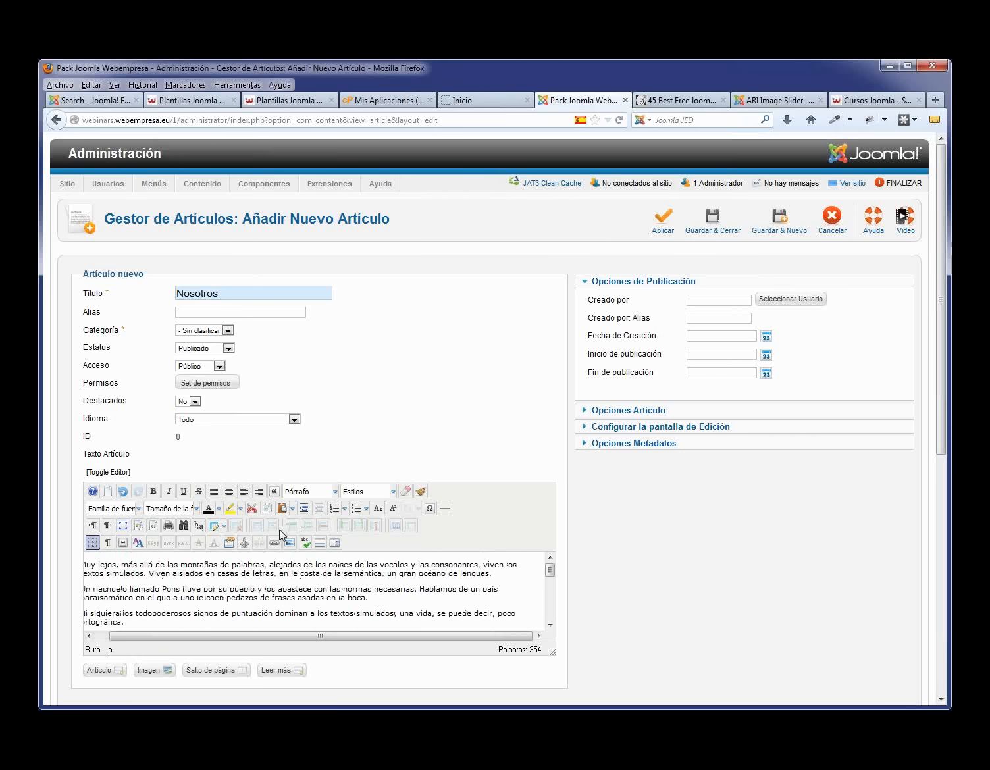
scroll(283, 580, "down", 3)
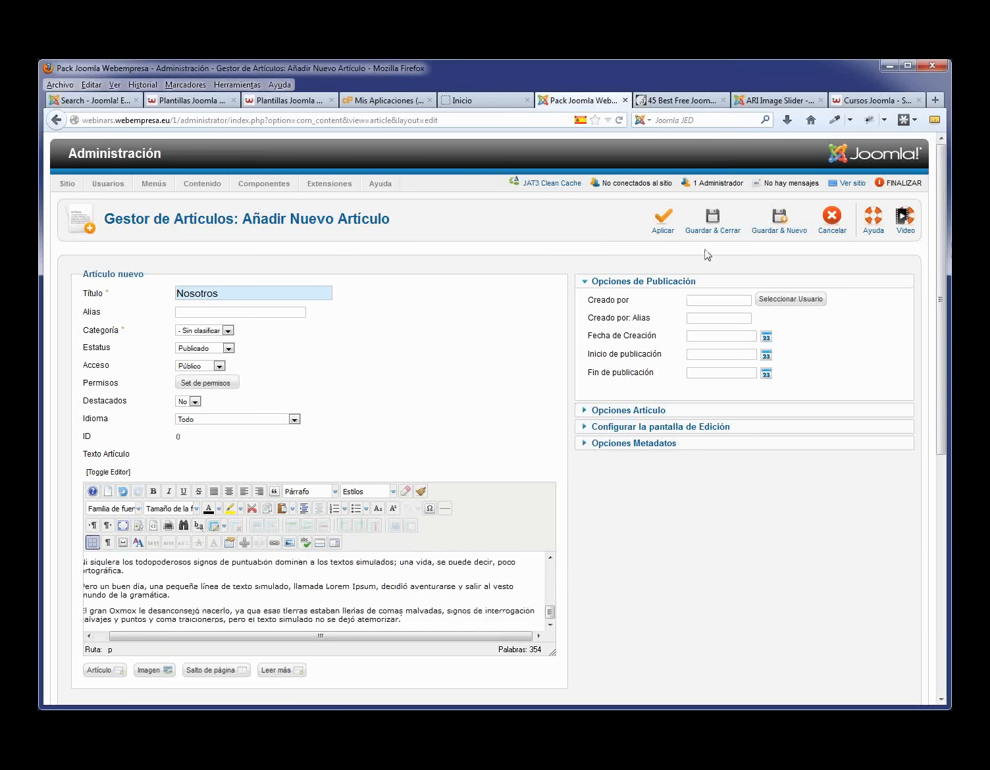
left_click(710, 229)
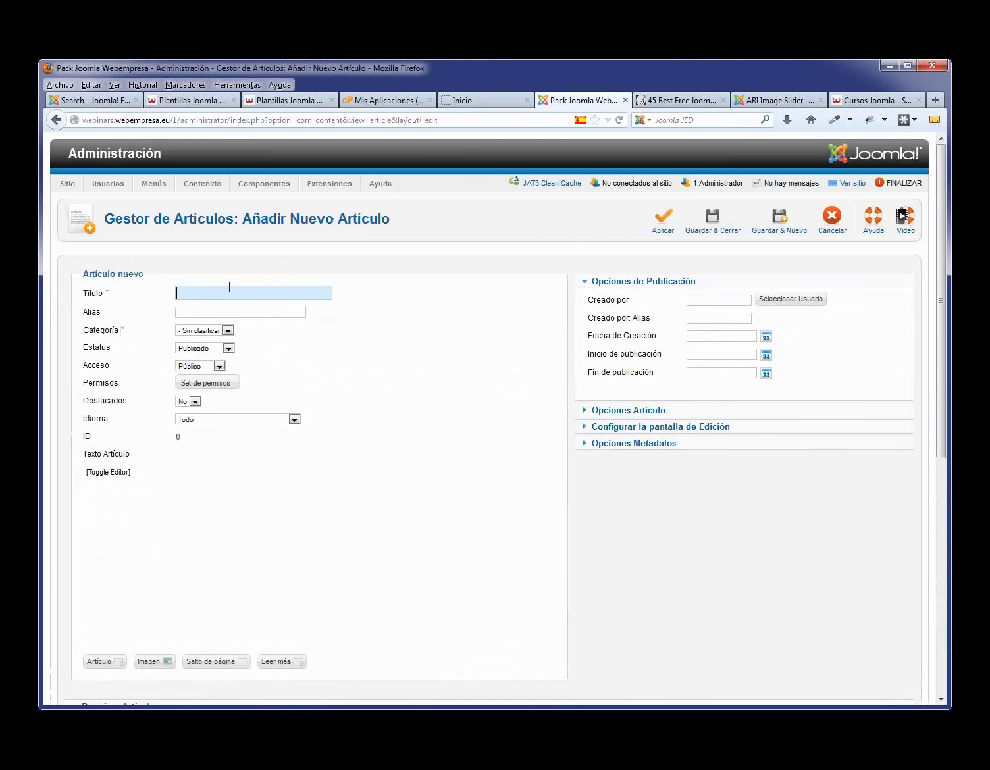
- Create the article Servicios with the same placeholder text and save and close it
type("S")
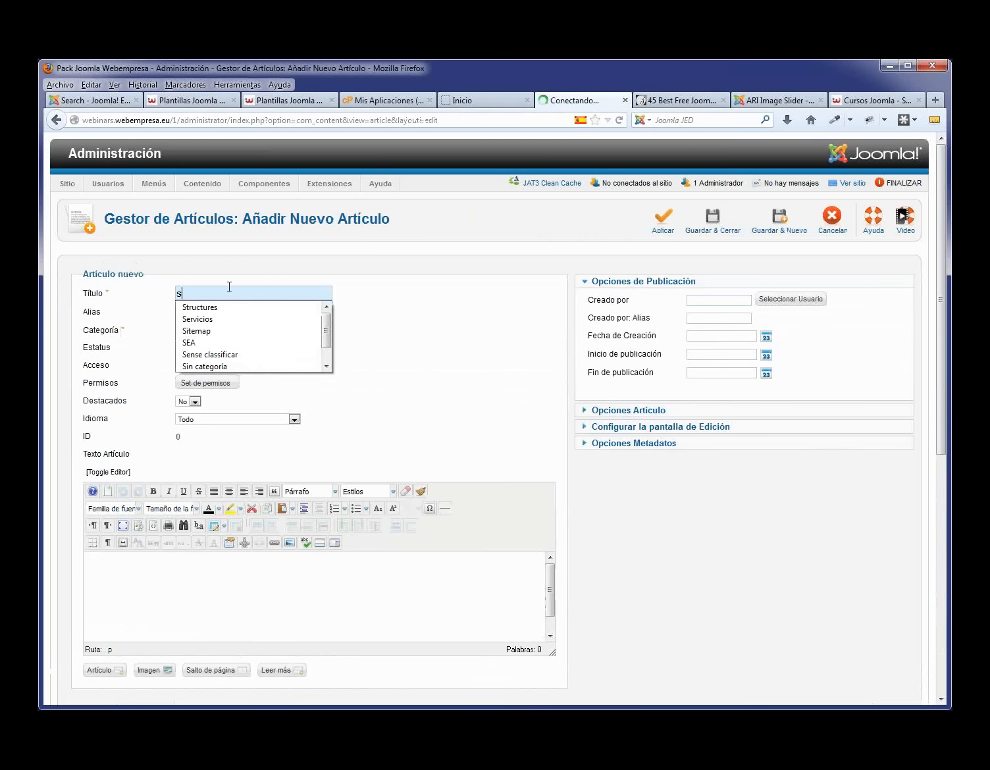
left_click(204, 320)
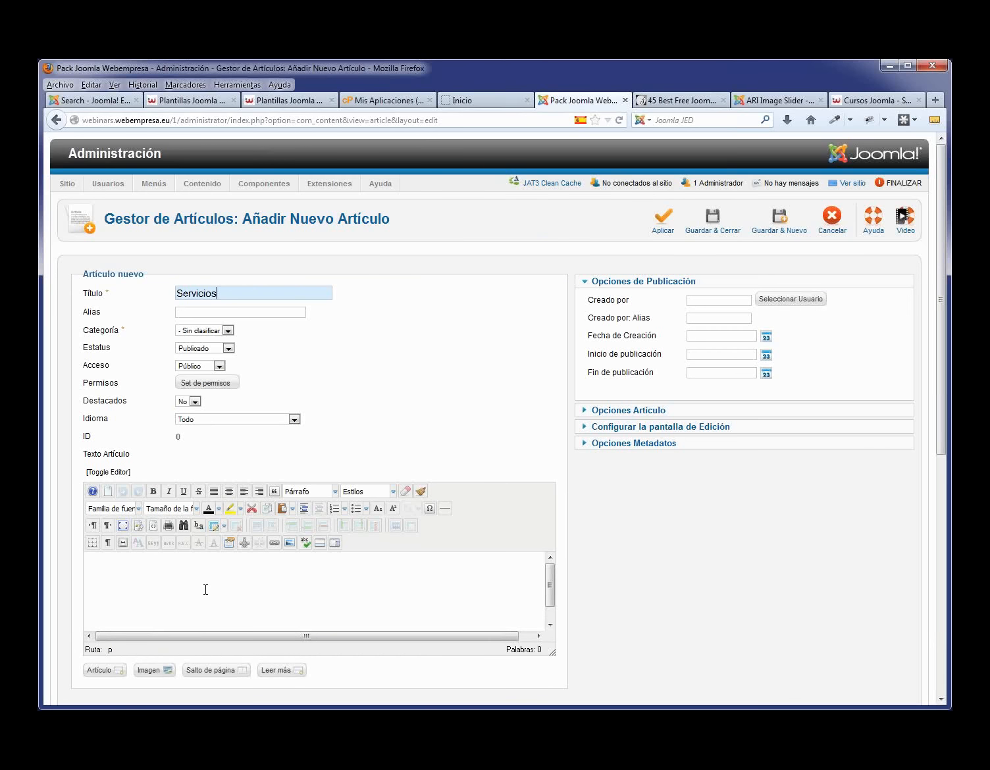
left_click(204, 593)
key("ctrl+v")
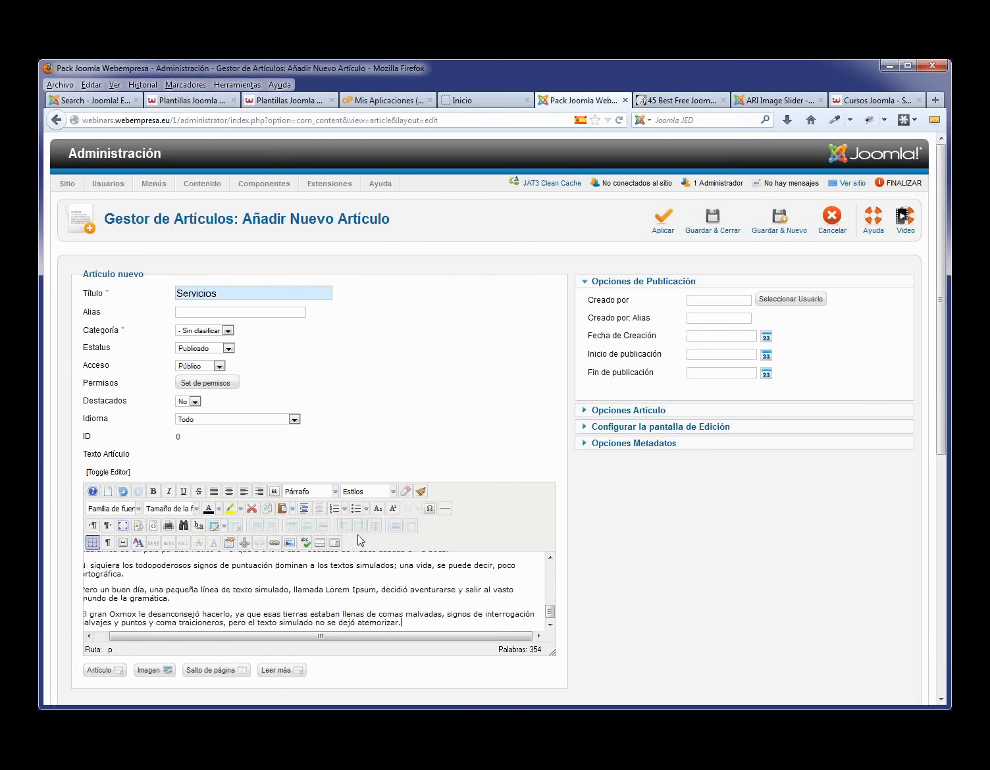
left_click(712, 219)
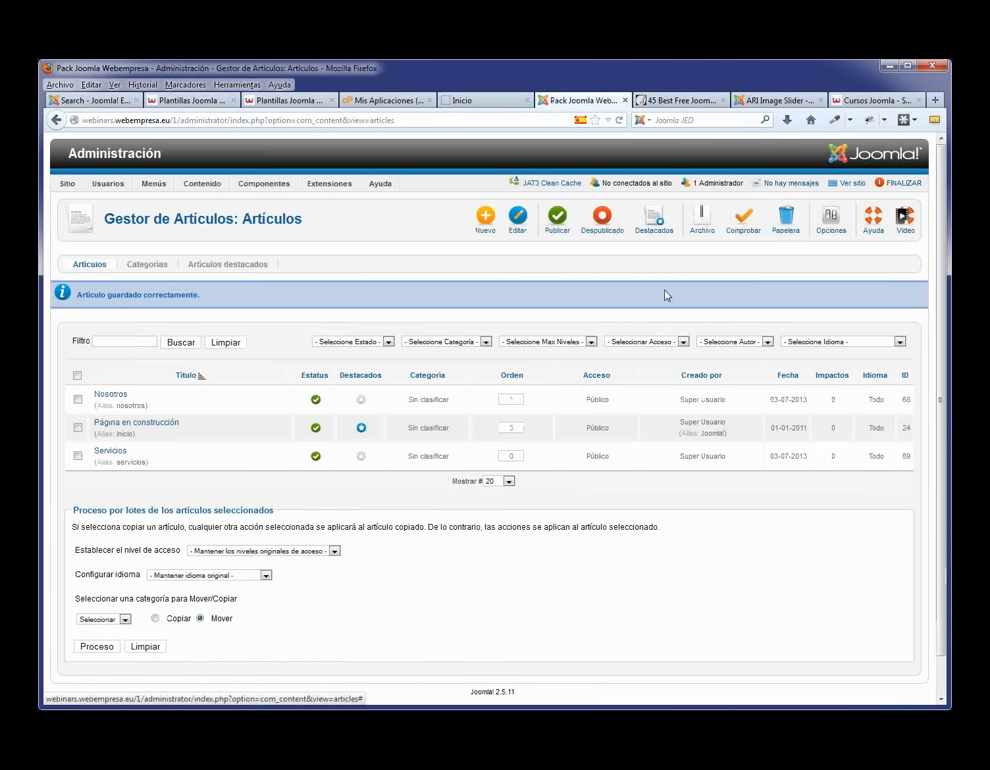
- Create a Clientes article with the pasted placeholder text and save and close it
left_click(482, 224)
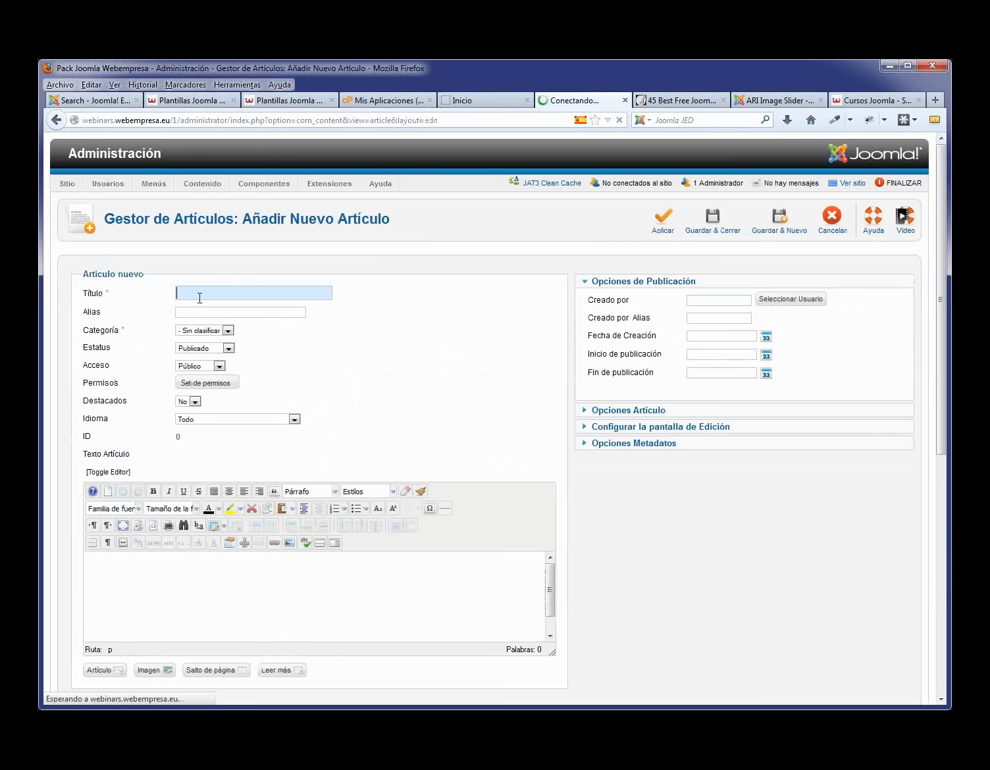
type("Cli")
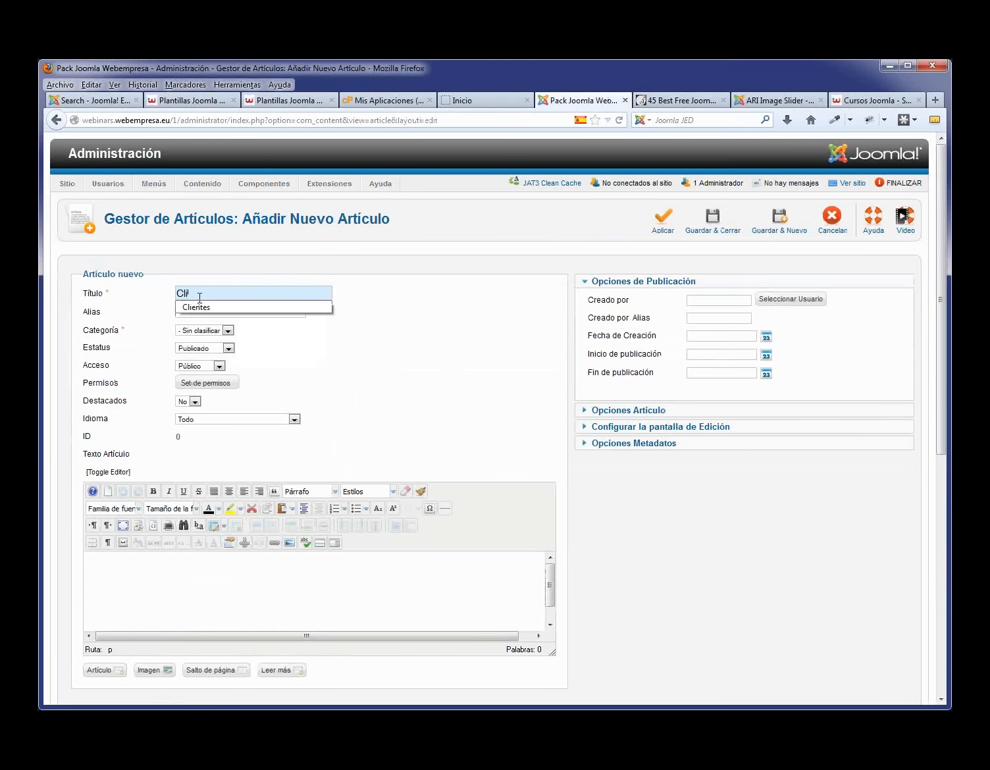
left_click(206, 304)
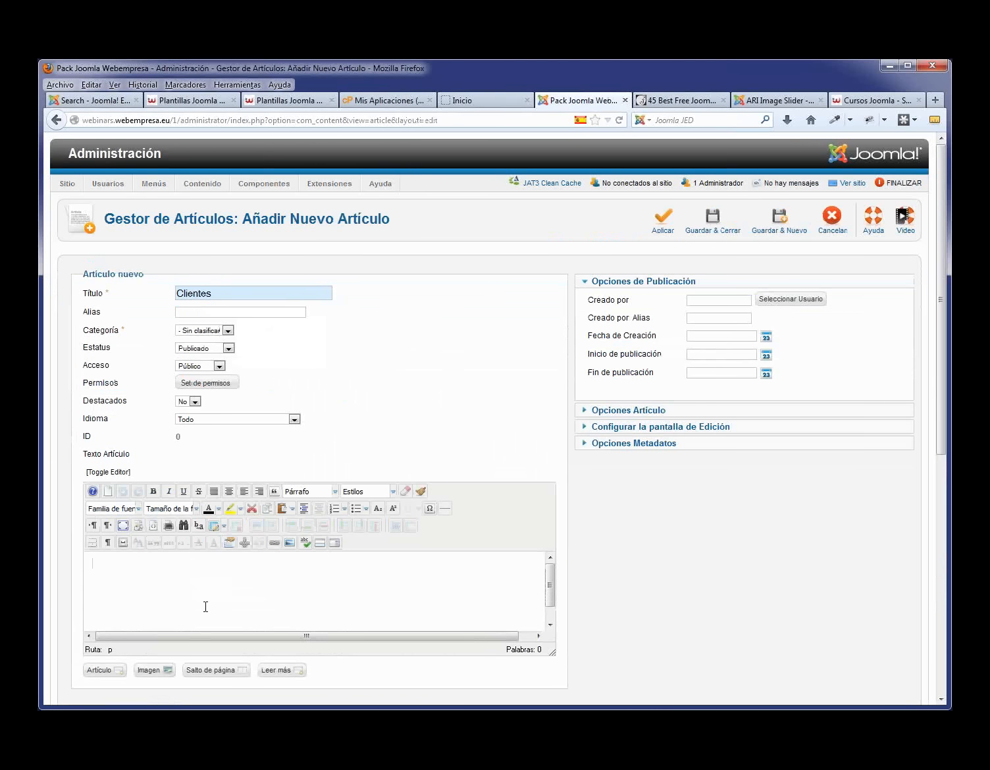
key("ctrl+v")
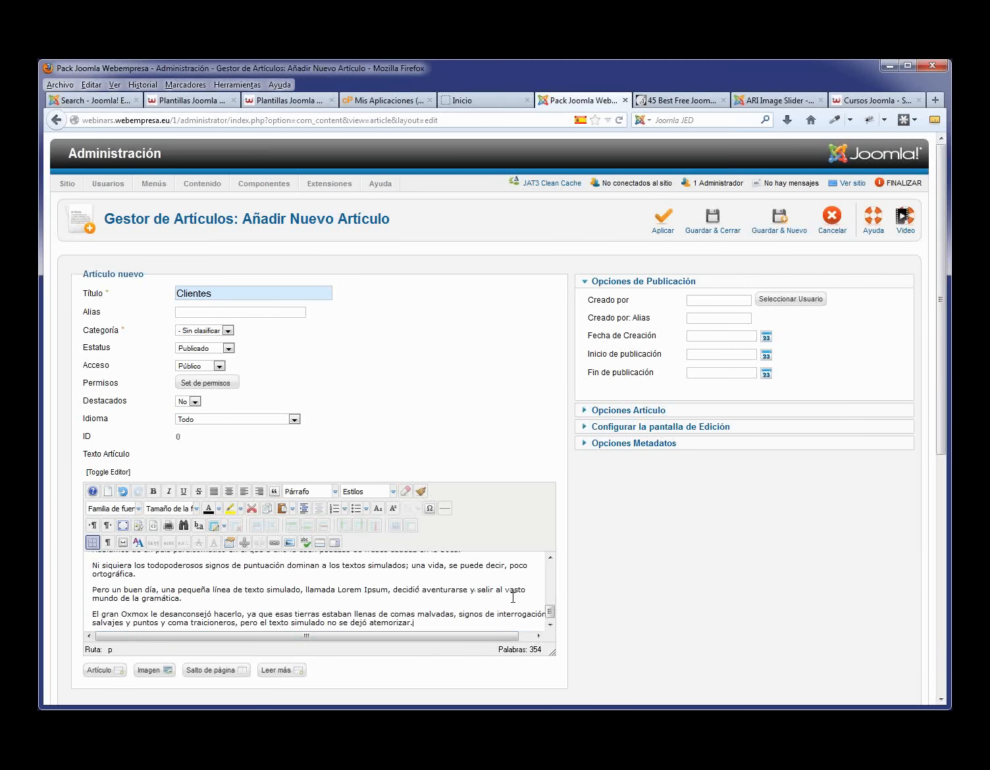
left_click_drag(550, 611, 550, 555)
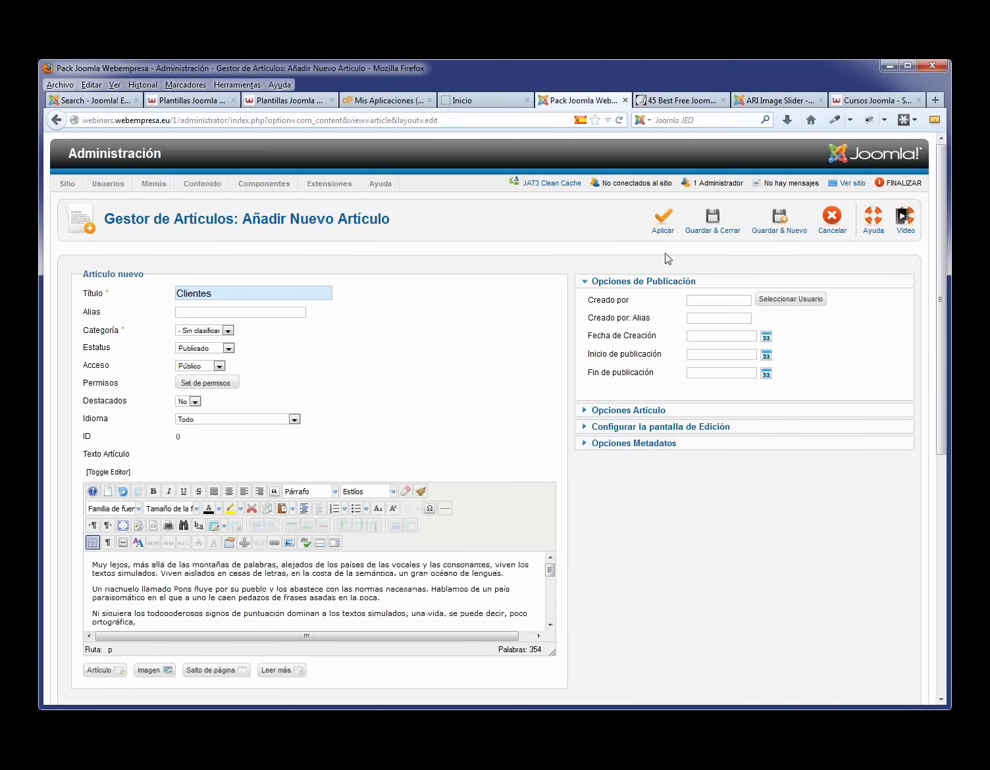
left_click(716, 227)
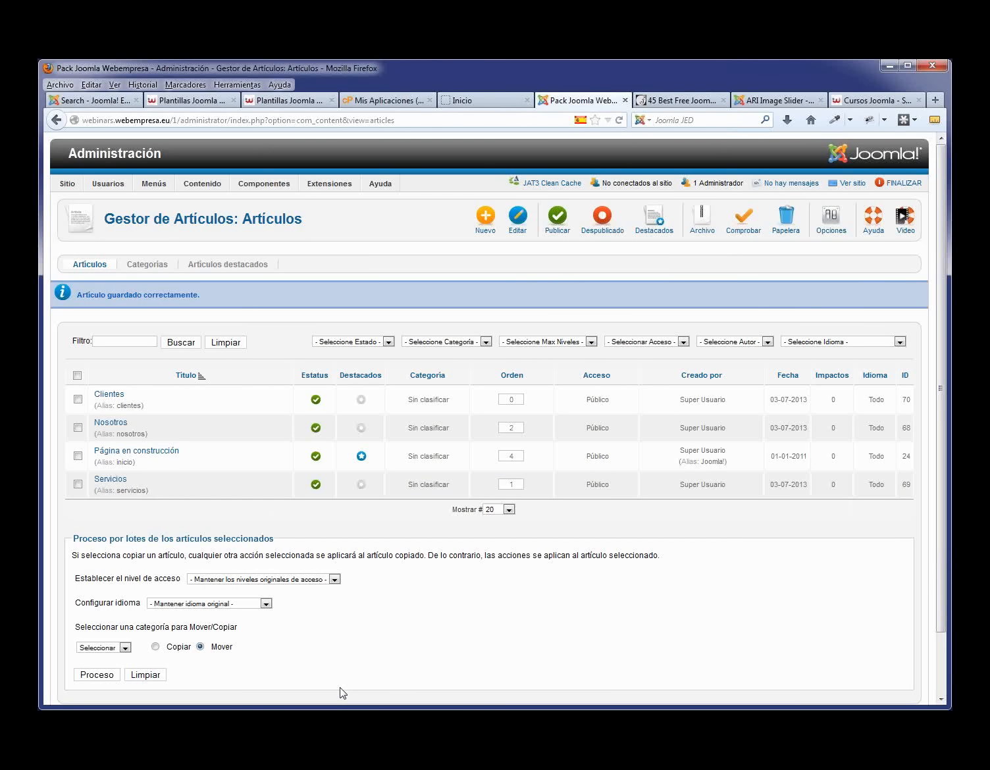
- Reload the front page to check the changes, then open the Main Menu items list
left_click(470, 100)
key("F5")
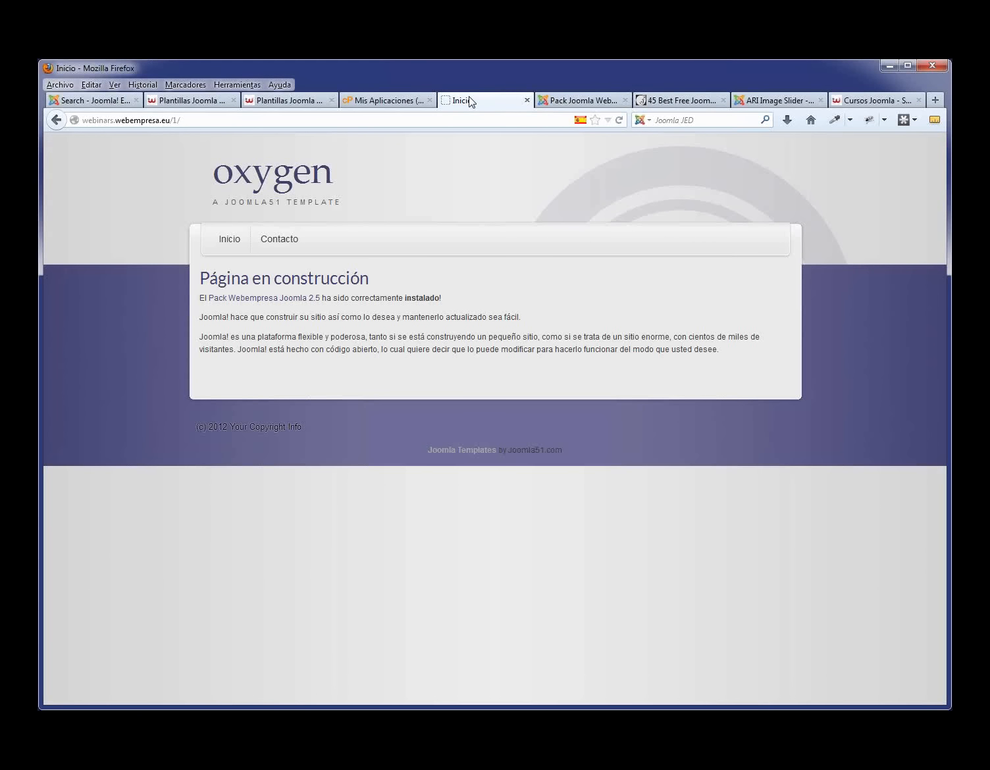
left_click(571, 101)
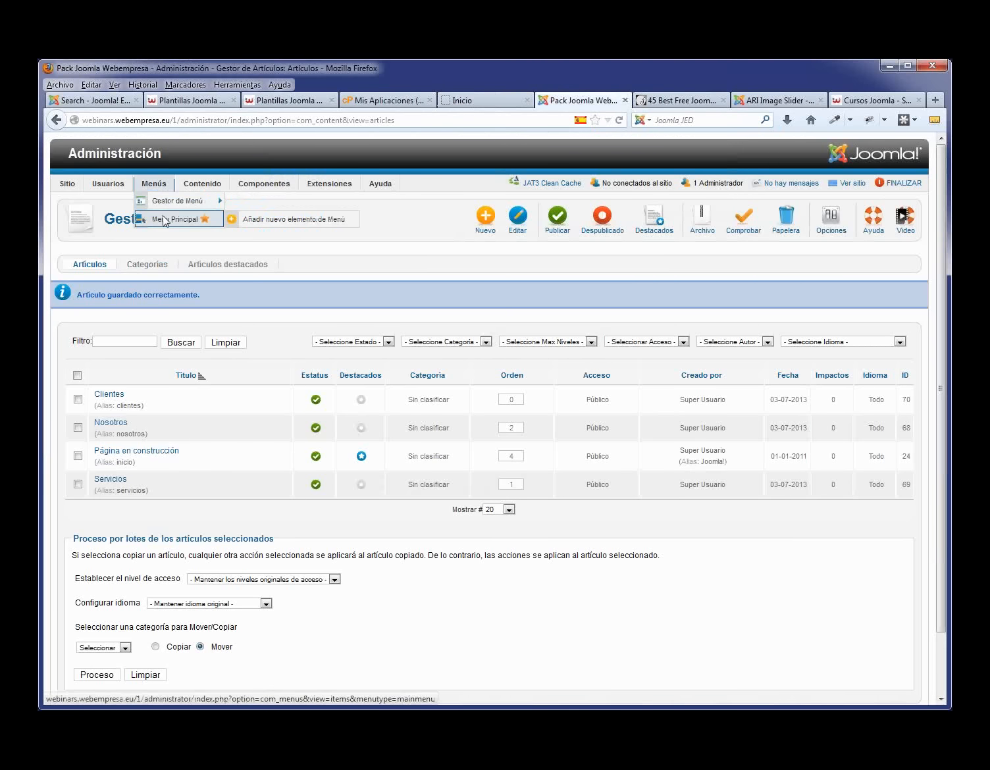
left_click(163, 220)
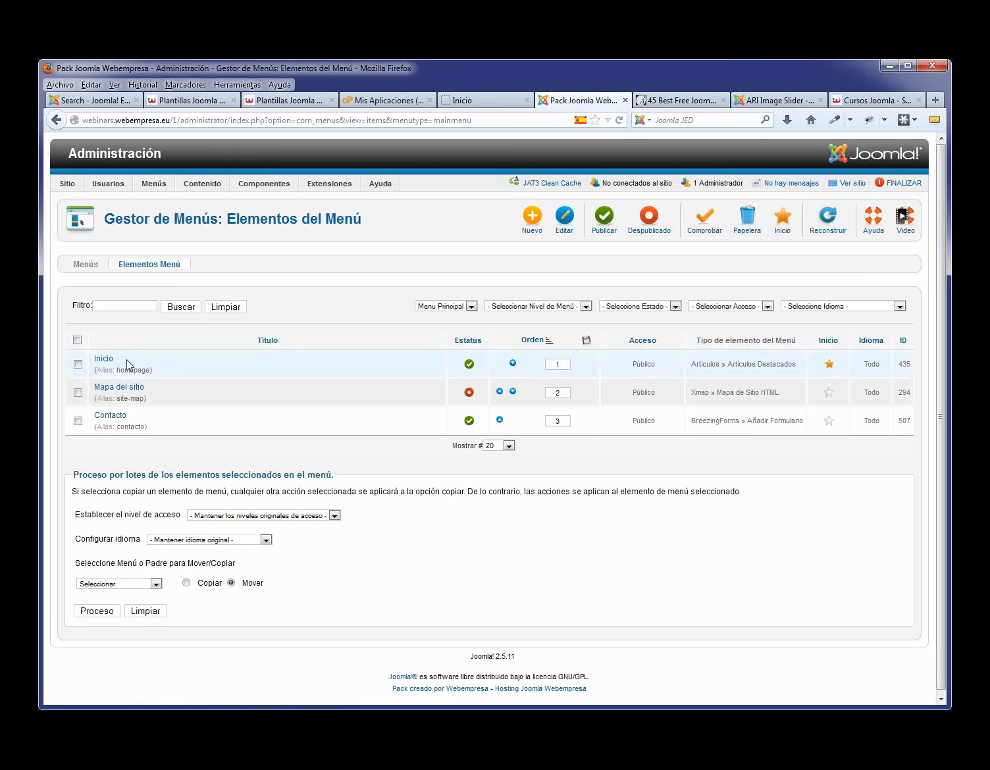
- Add a Main Menu item 'Nosotros' of type Artículo simple linked to the Nosotros article, and save it
left_click(531, 227)
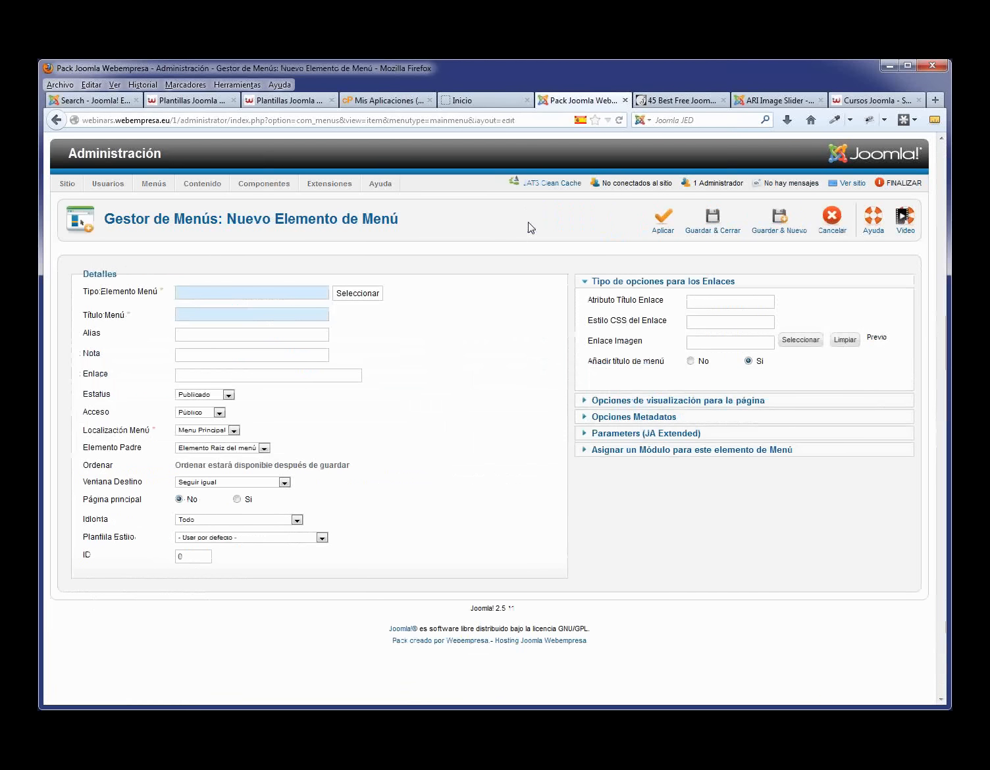
left_click(358, 294)
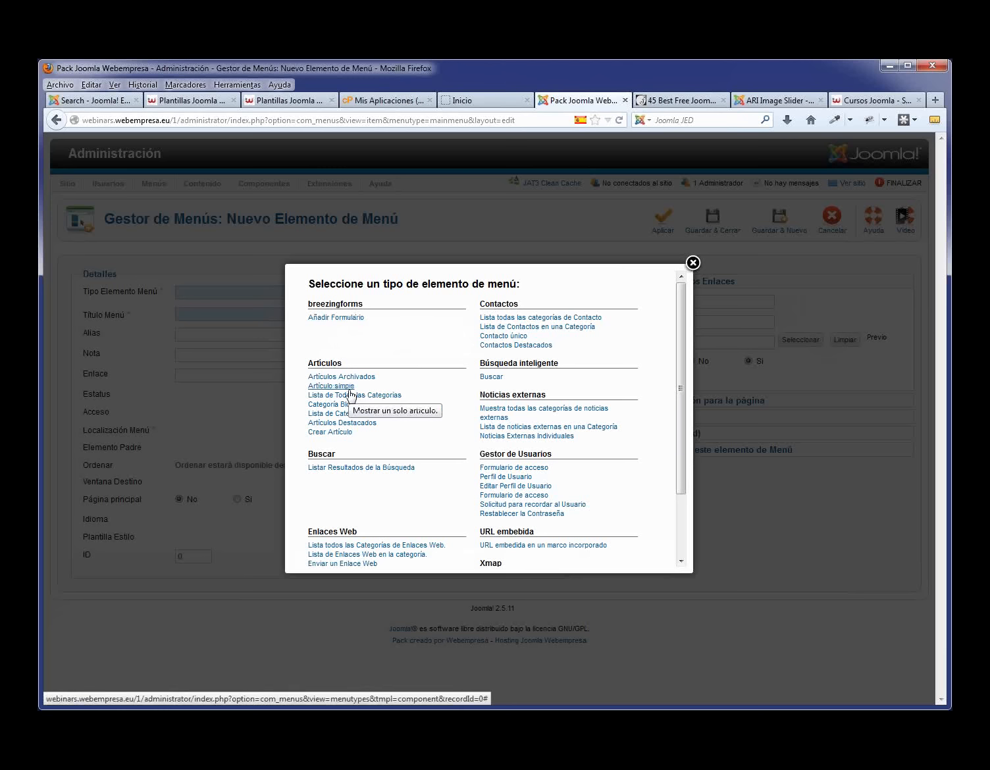
left_click(331, 386)
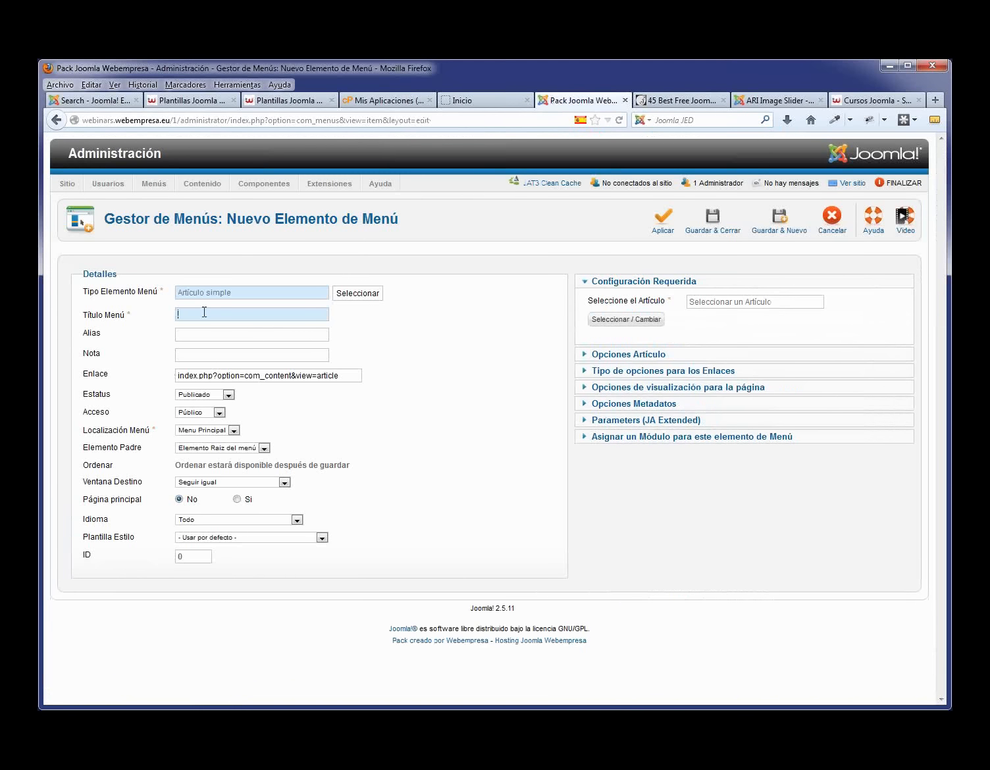
type("No")
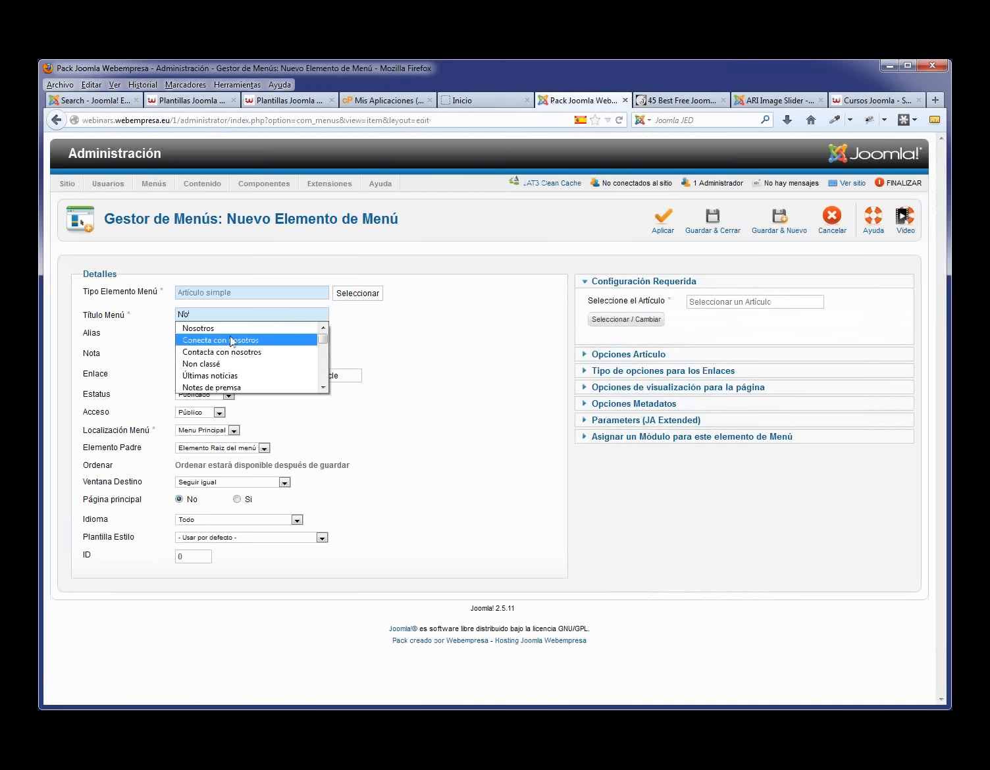
left_click(231, 330)
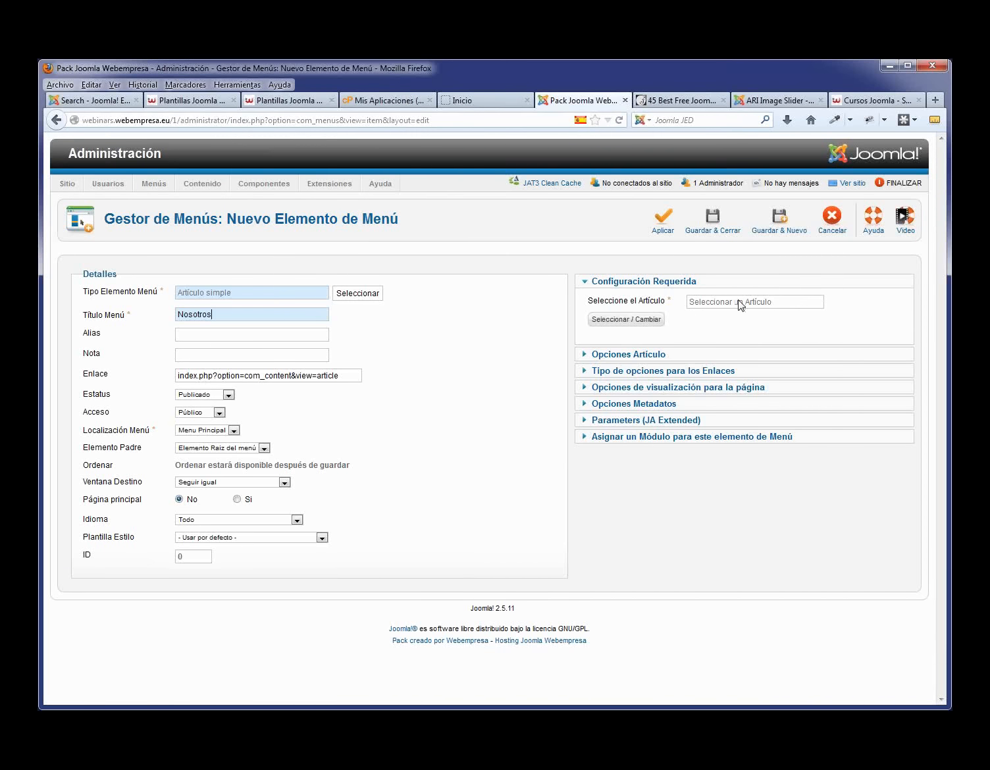
left_click(649, 321)
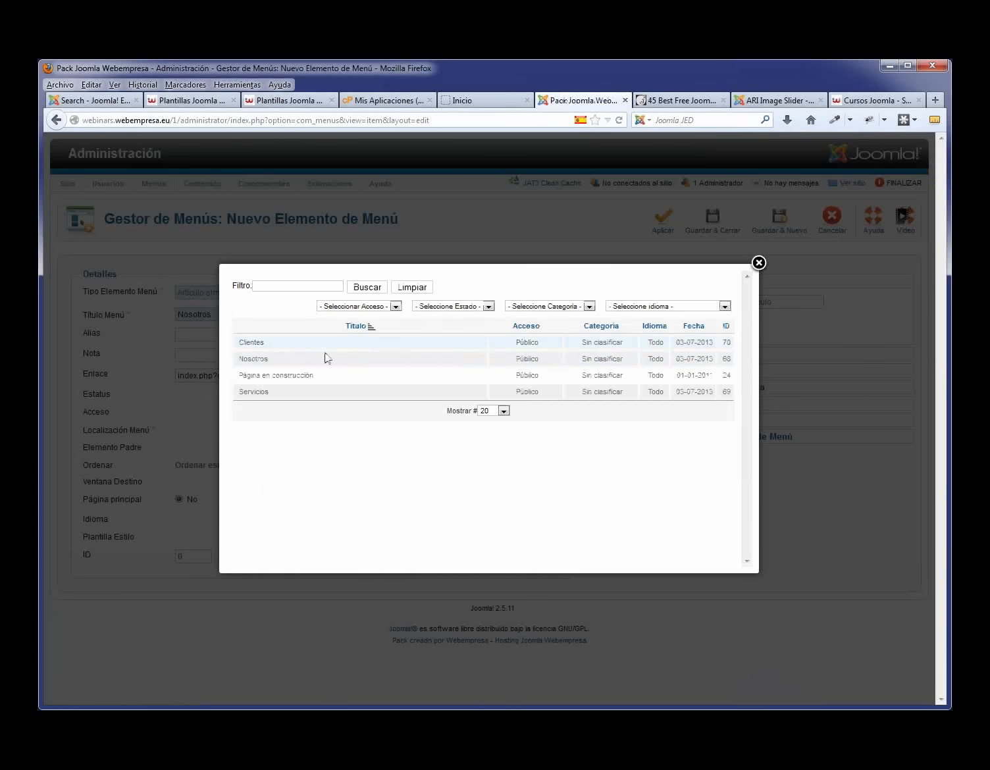
left_click(254, 359)
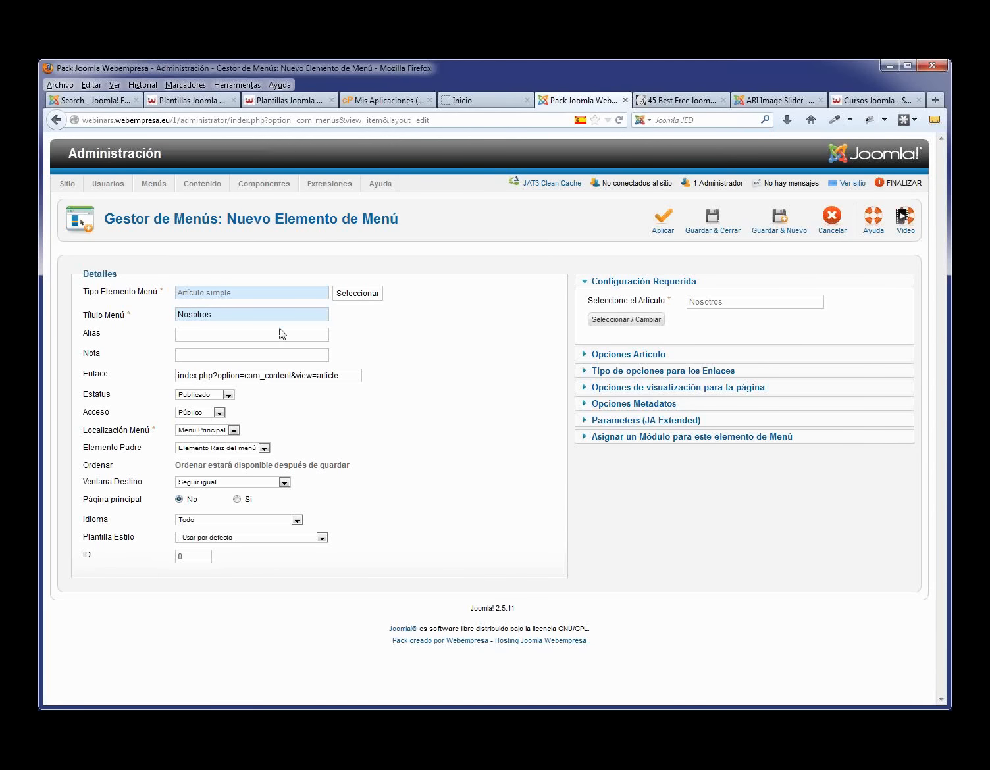
left_click_drag(212, 316, 171, 319)
left_click(715, 231)
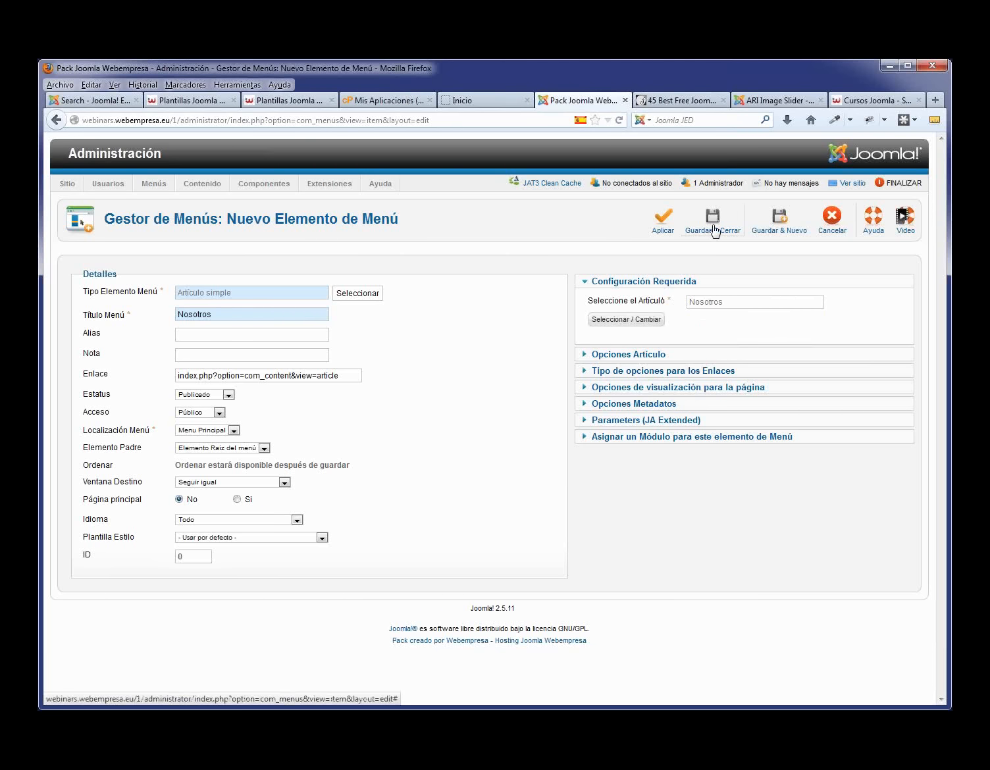
- Verify Nosotros on the reloaded front page, then move Nosotros above Contacto in the menu order
left_click(465, 102)
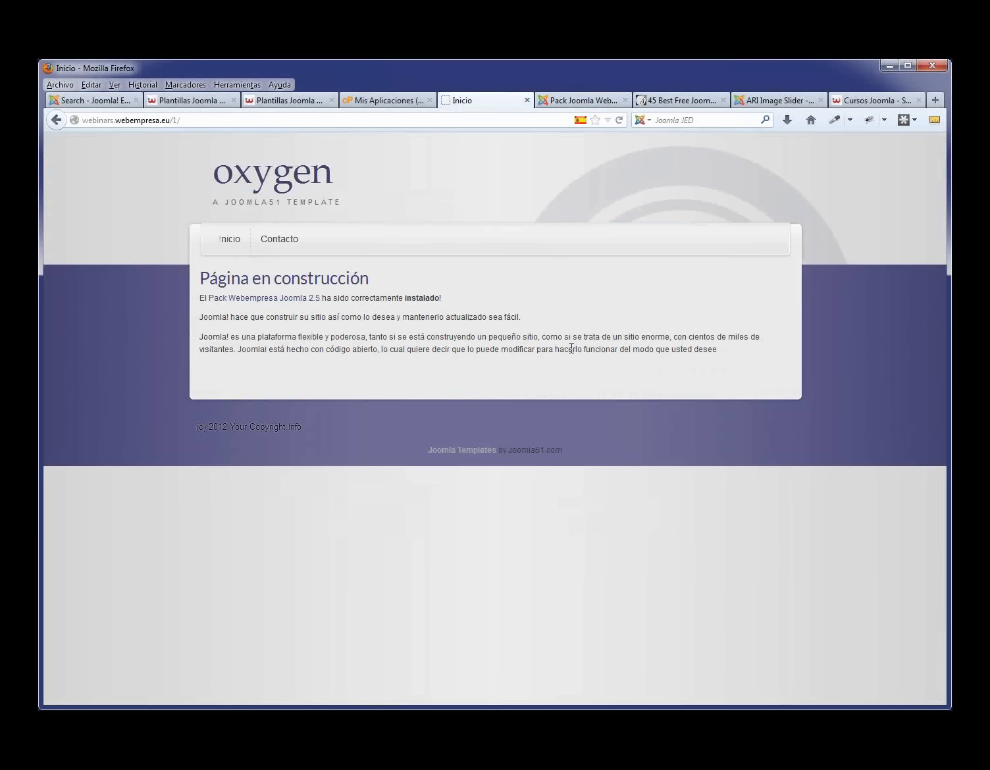
key("F5")
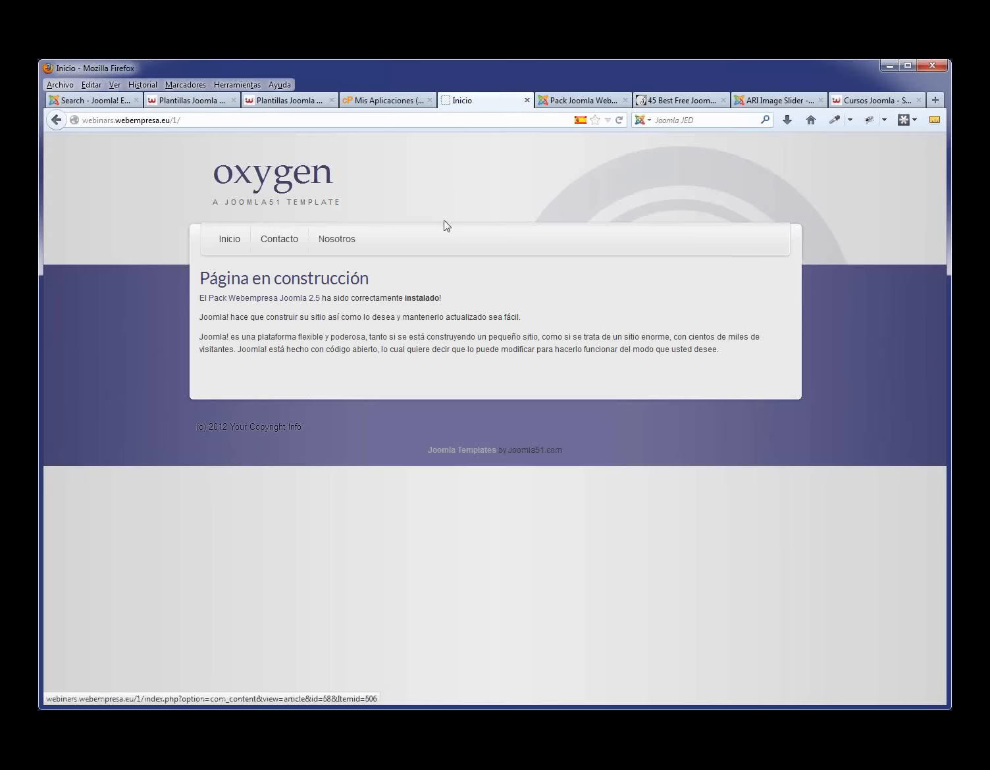
left_click(585, 101)
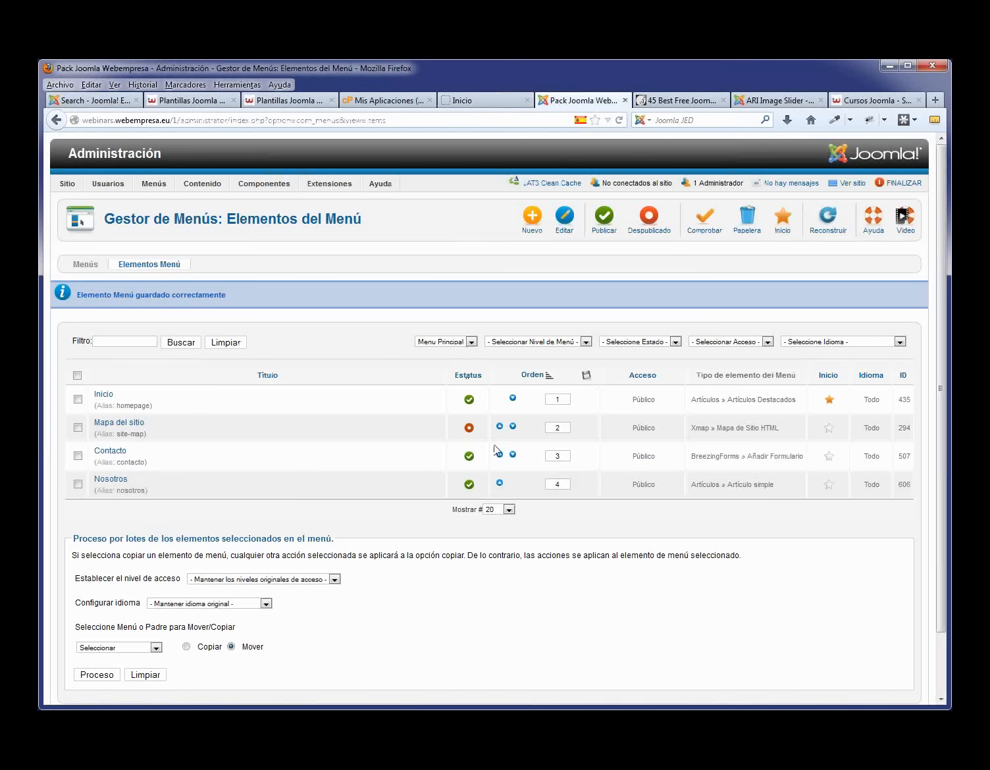
left_click(500, 485)
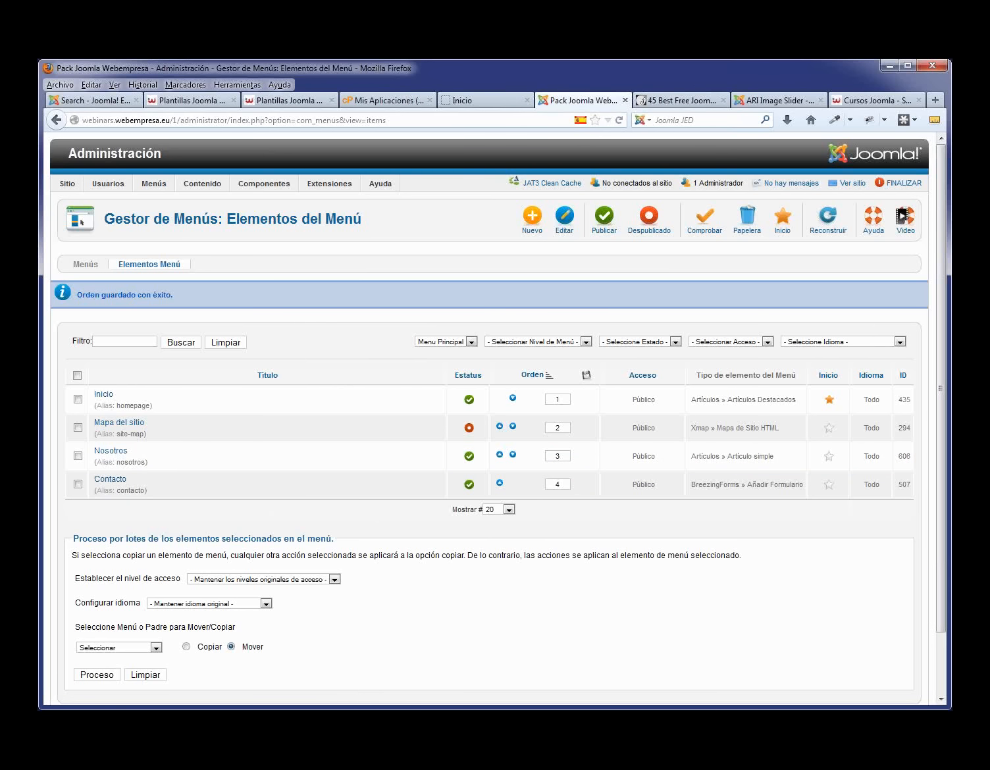
left_click(872, 104)
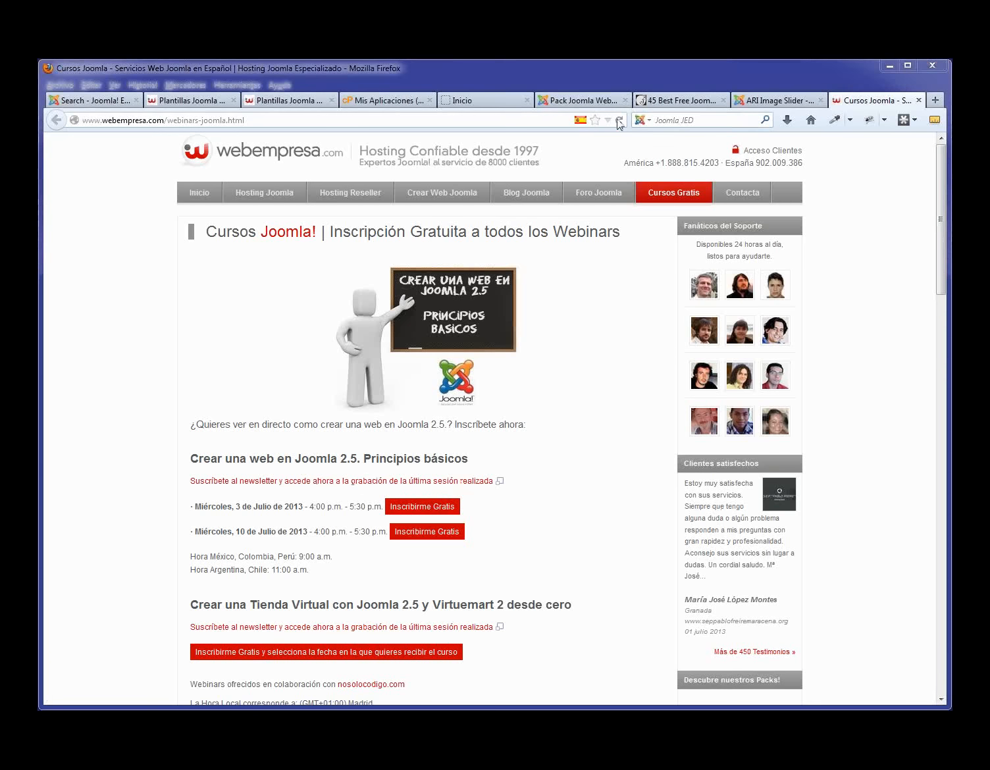
- Return to the Joomla administration tab and start a new Main Menu item
left_click(588, 103)
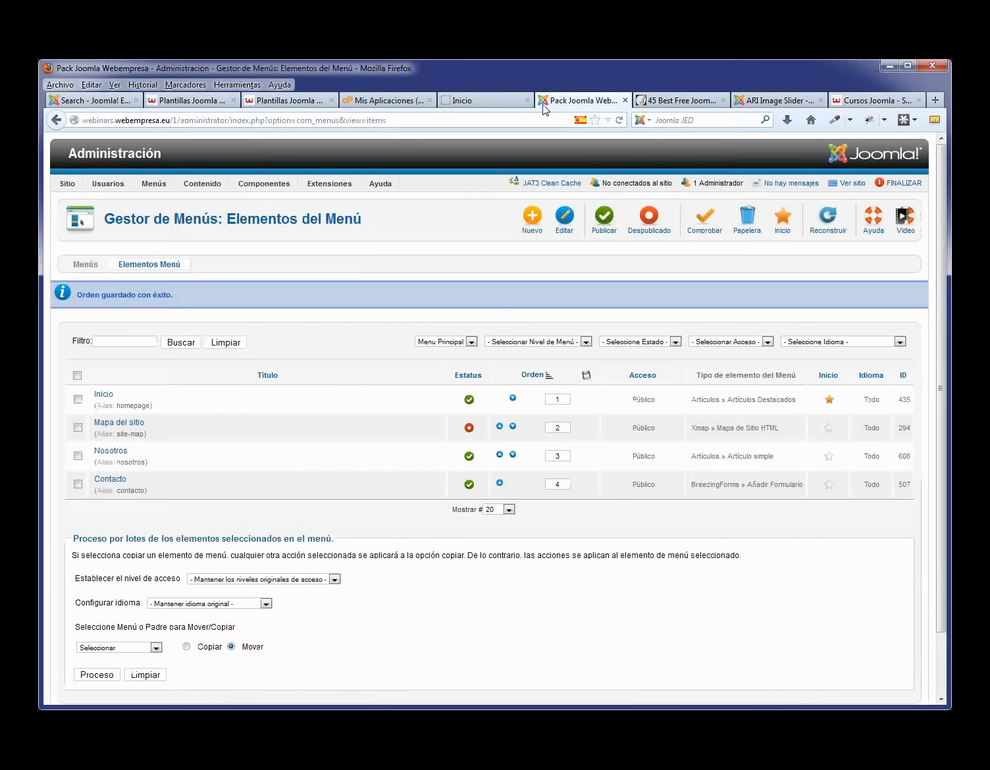
left_click(525, 229)
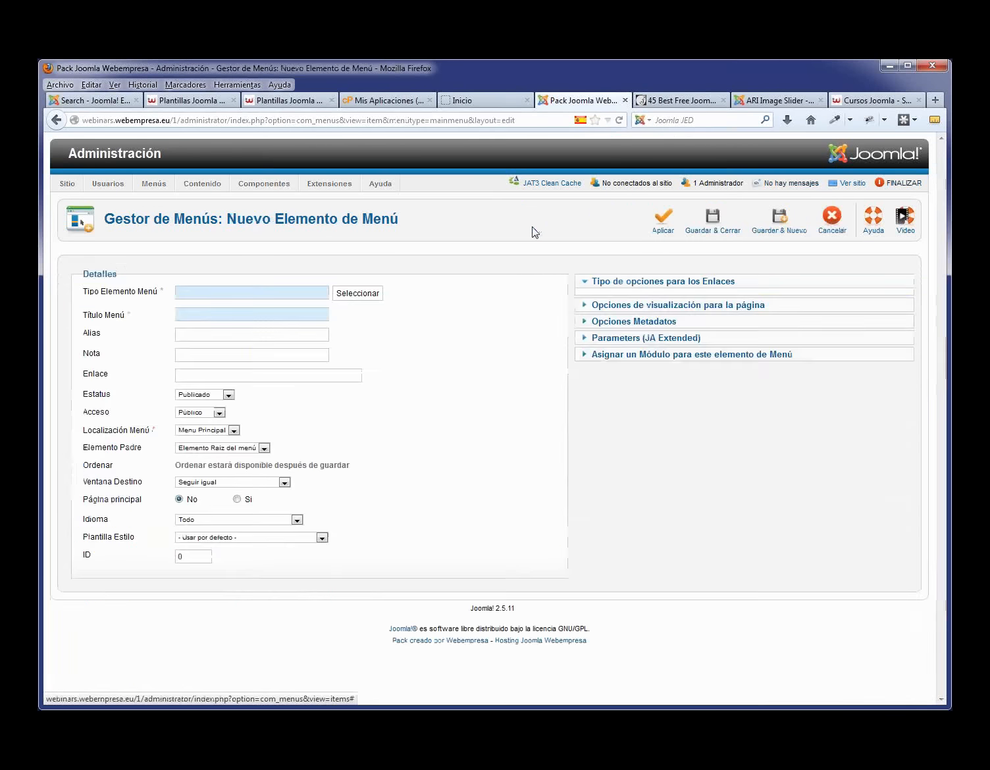
- Add a 'Servicios' Artículo simple menu item linked to the Servicios article, saved and moved above Contacto
left_click(232, 319)
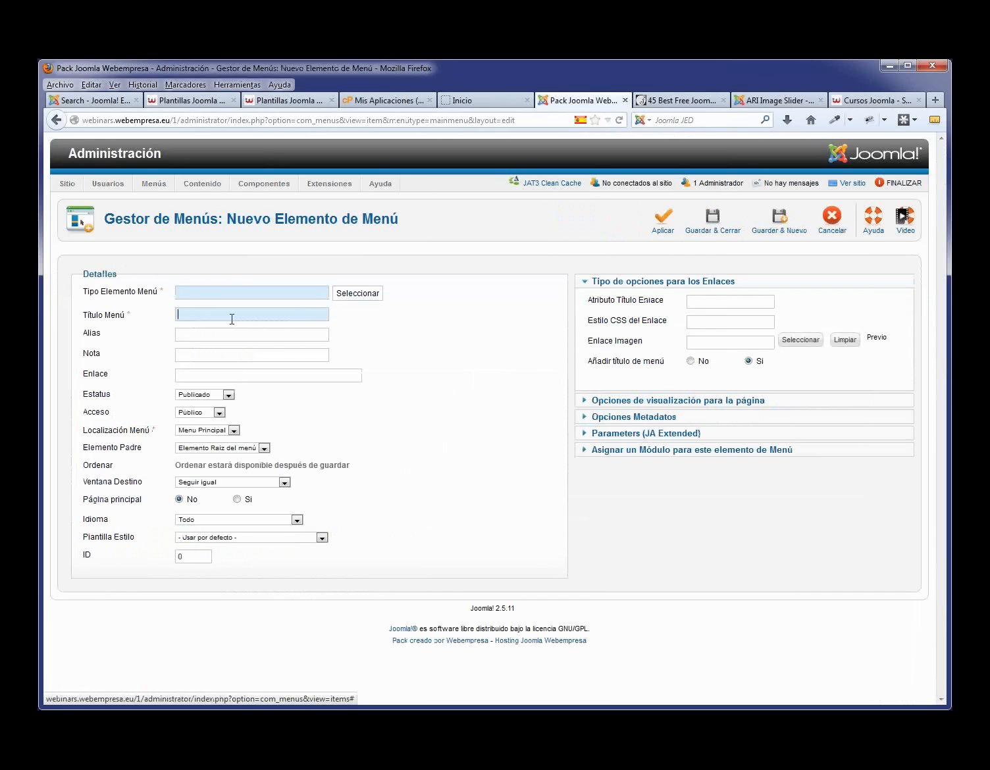
type("Servicios")
left_click(354, 294)
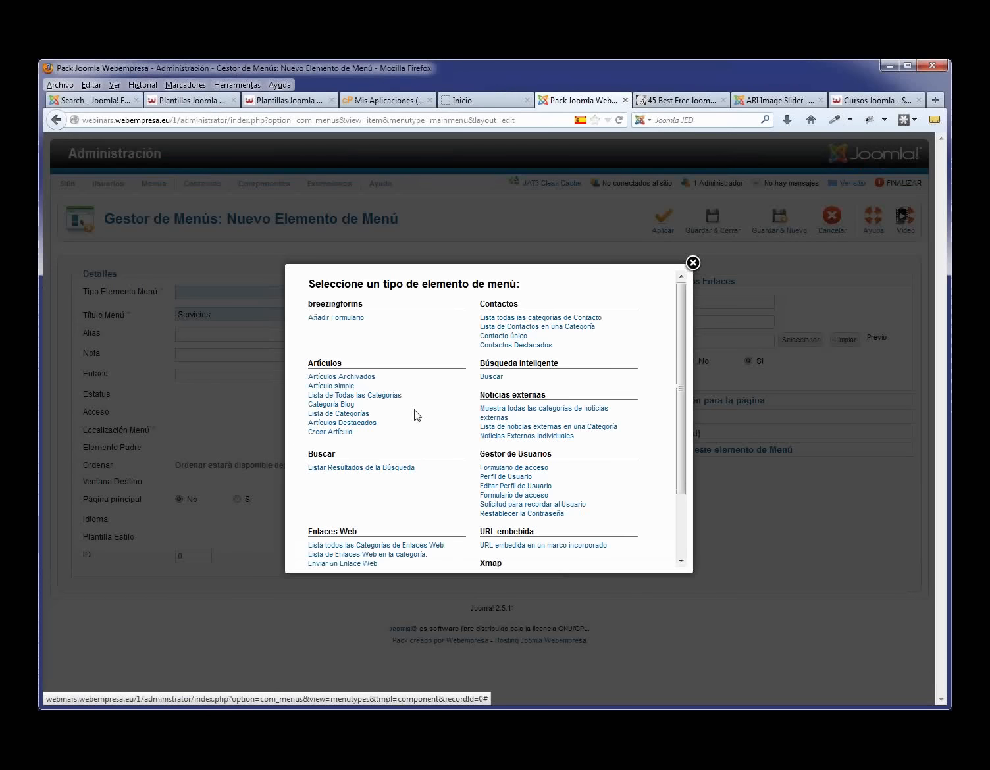
left_click(345, 387)
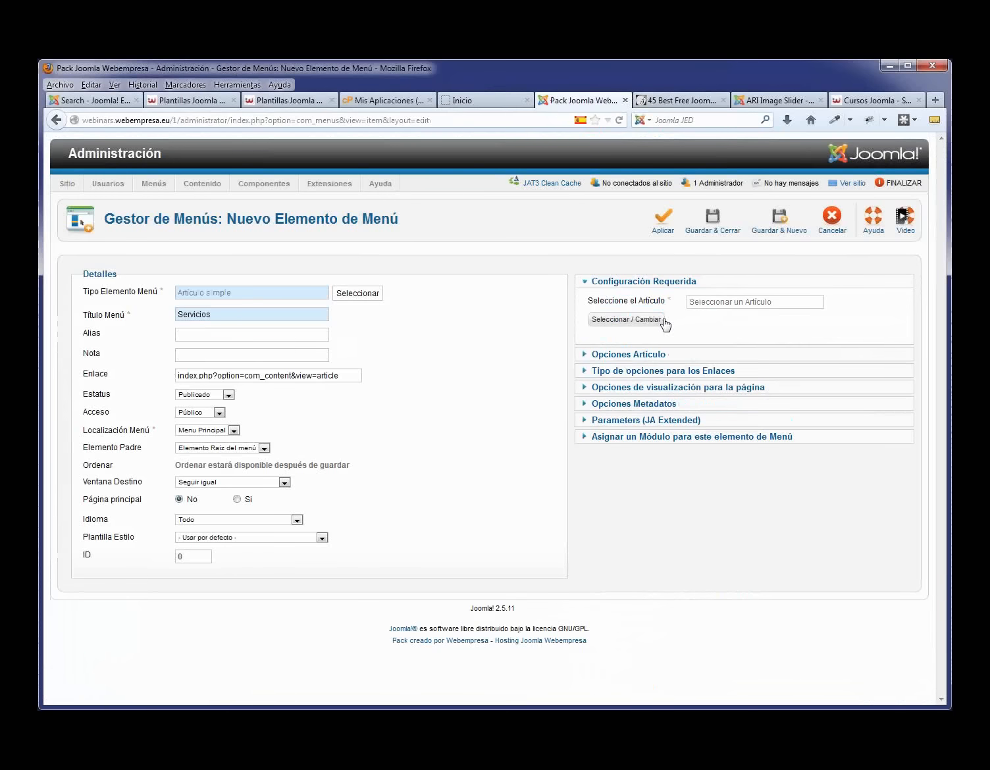
left_click(644, 322)
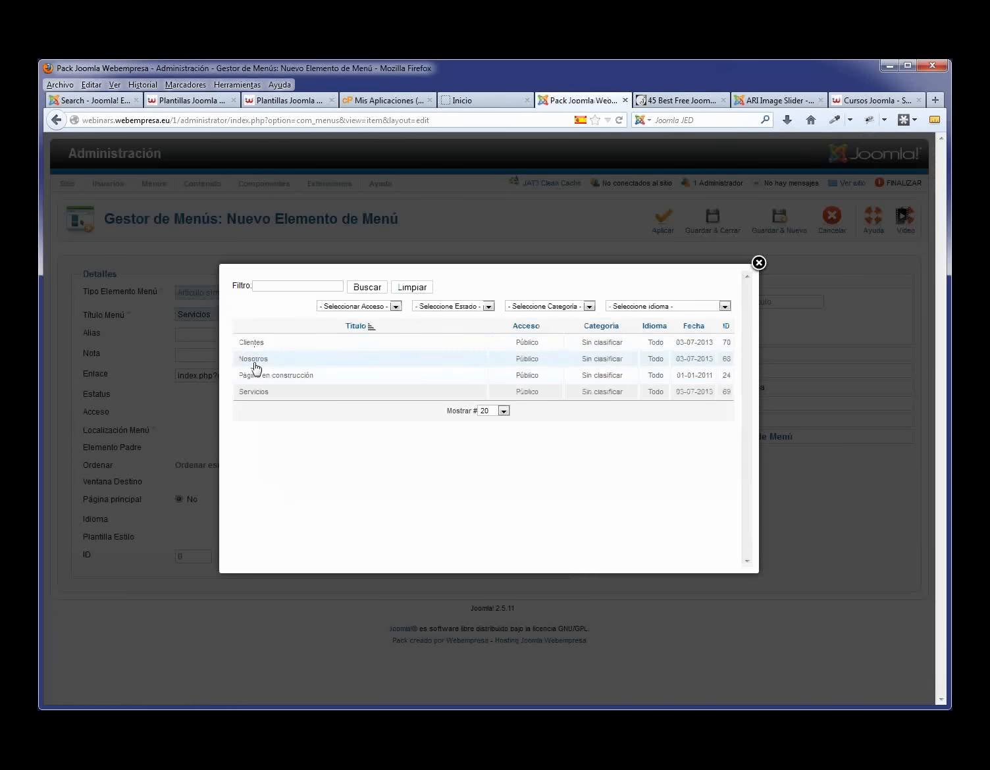
left_click(254, 392)
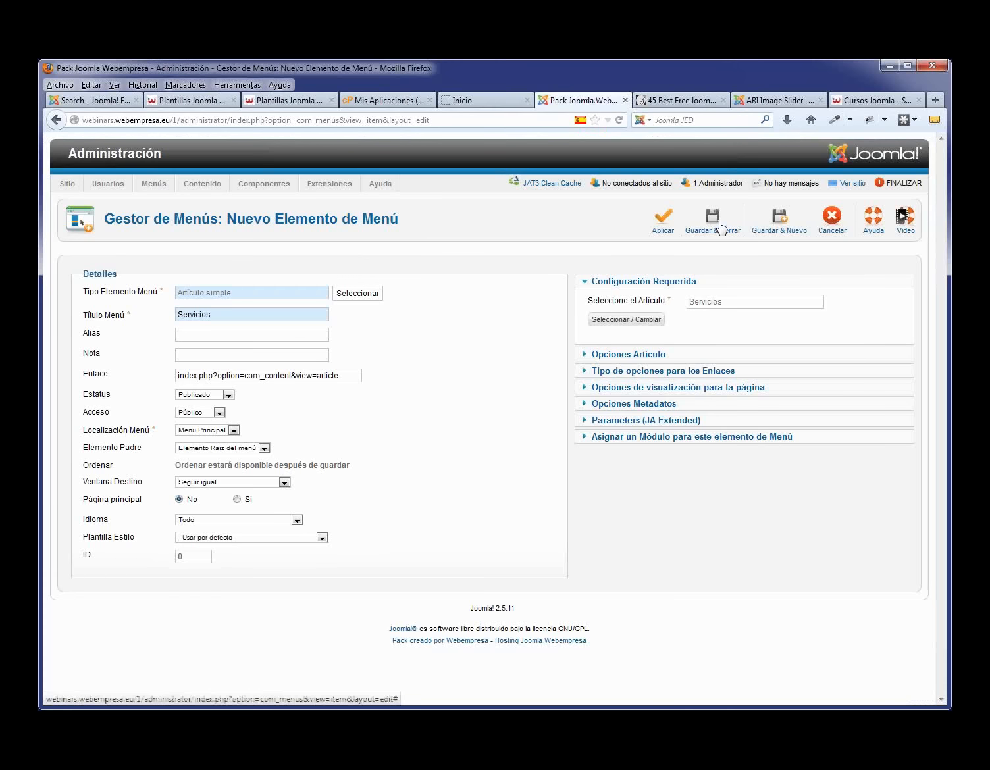
left_click(721, 226)
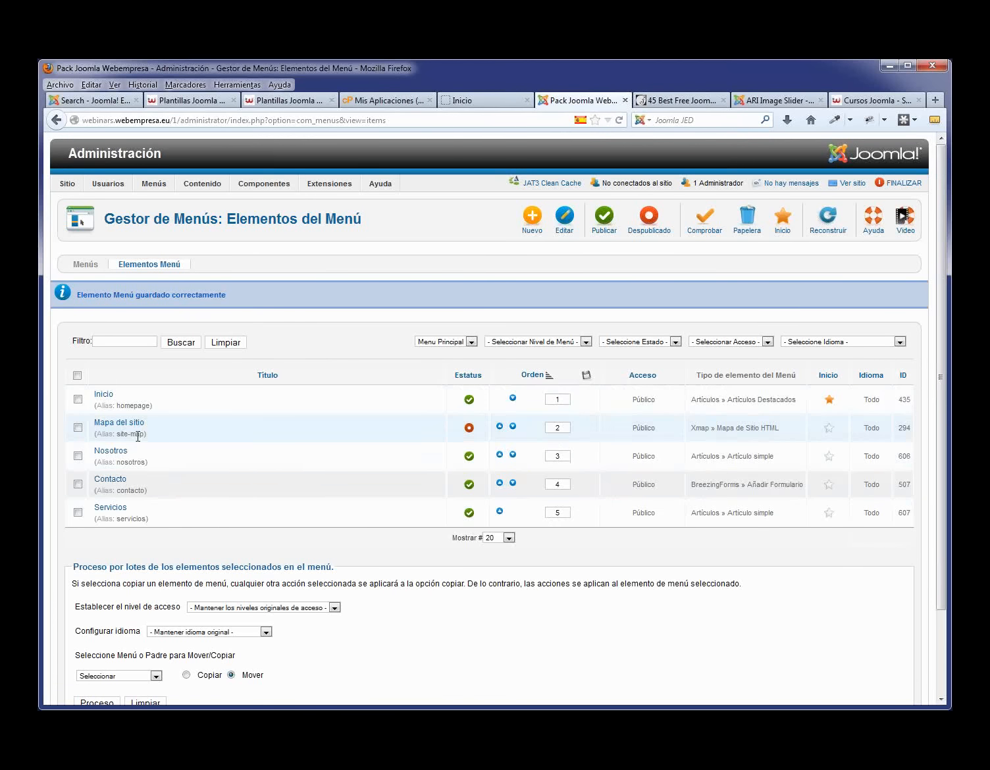
left_click(500, 512)
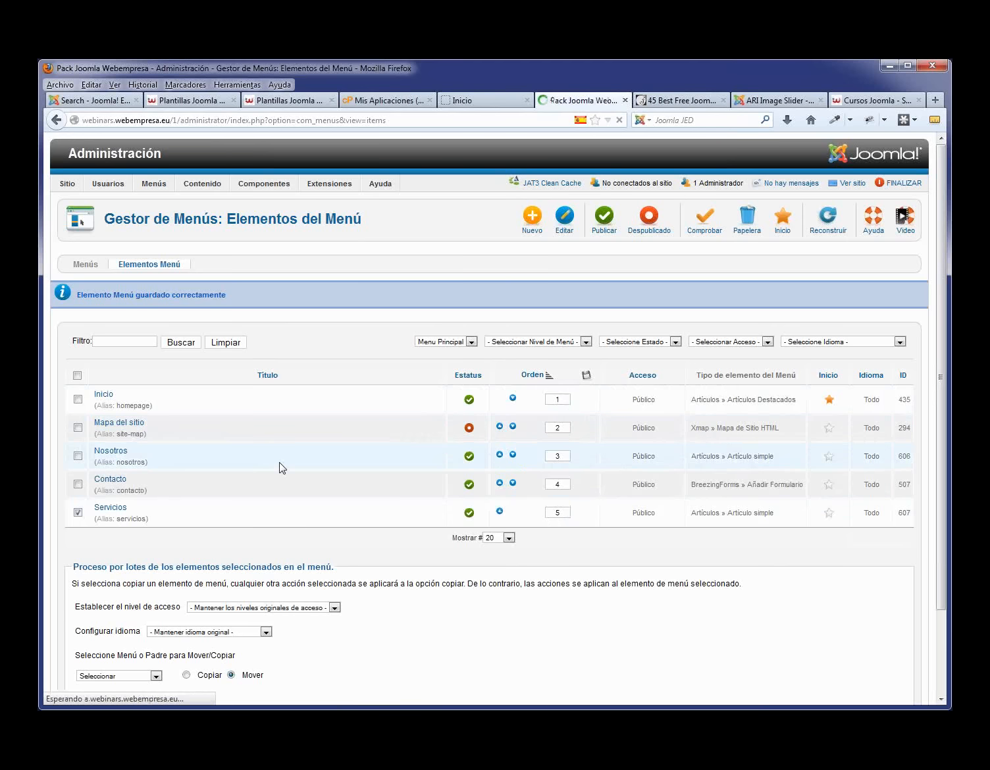
- Create a single-article menu item titled Clientes, linked to the Clientes article, and save it
left_click(532, 220)
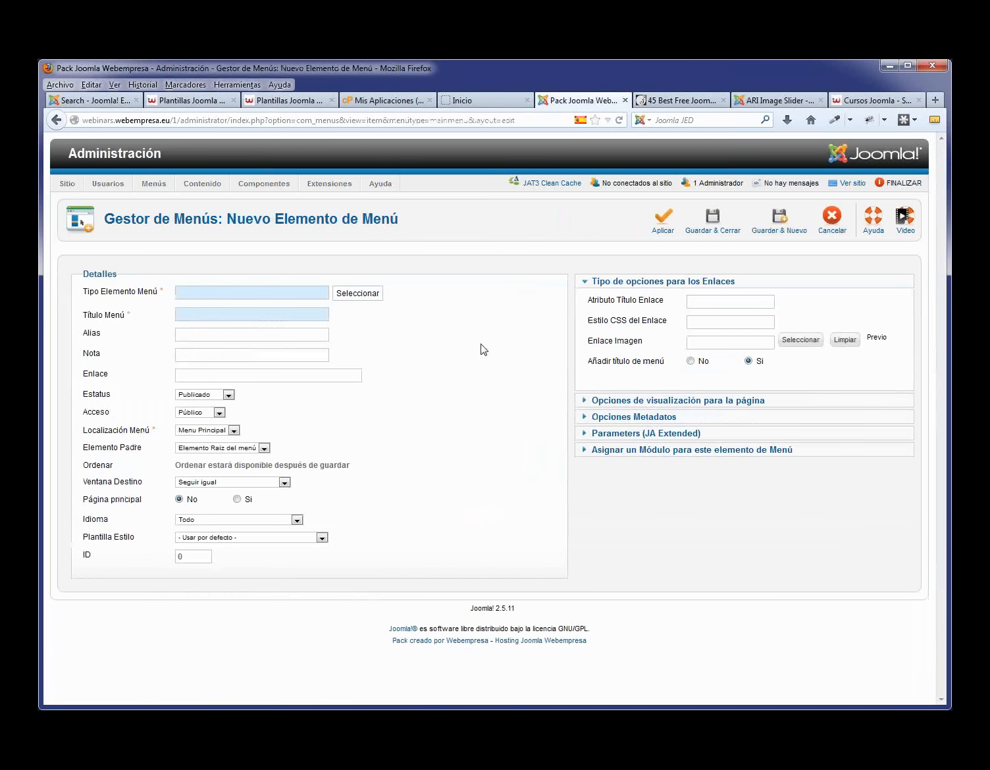
left_click(361, 293)
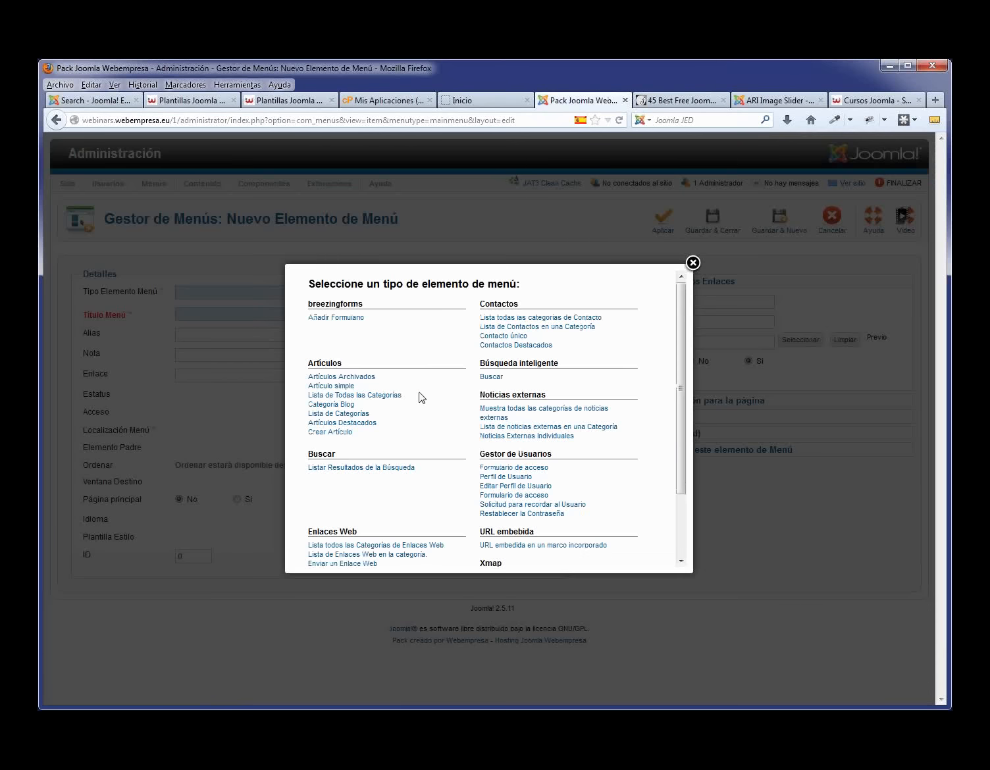
left_click(345, 387)
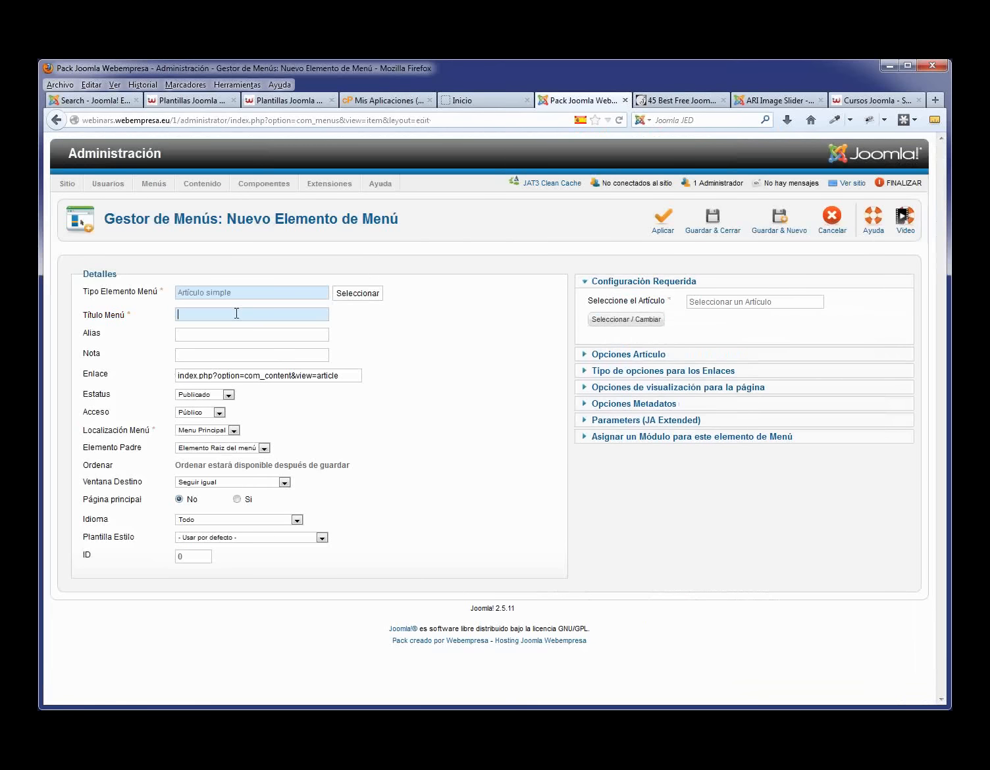
type("Cli")
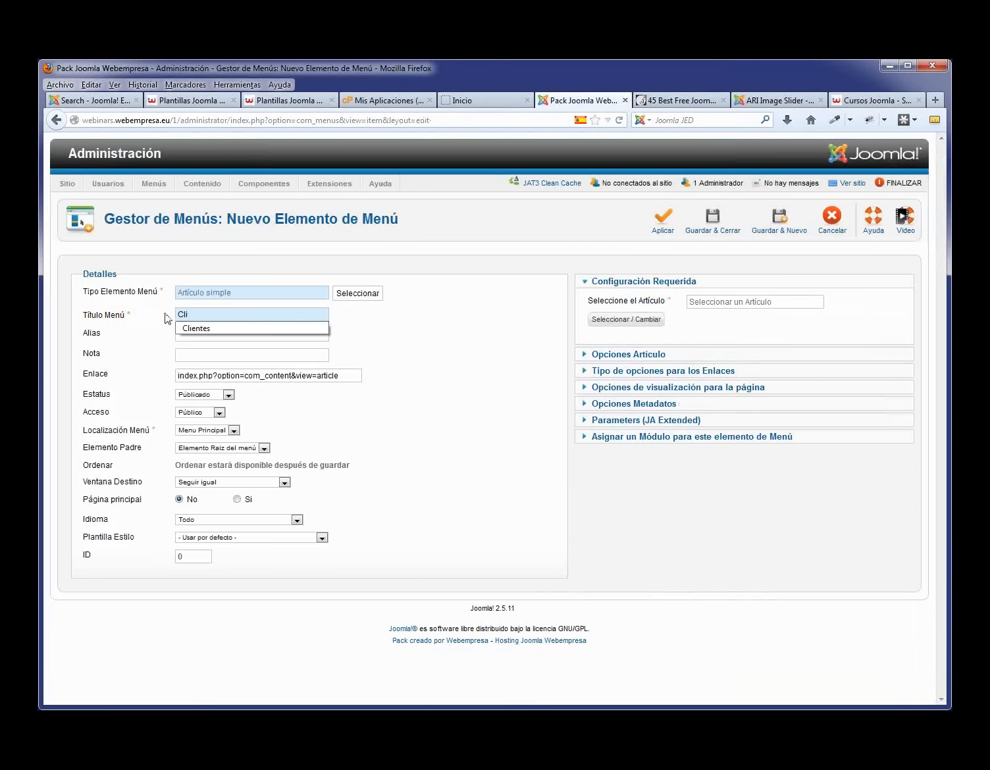
left_click(197, 328)
left_click(645, 319)
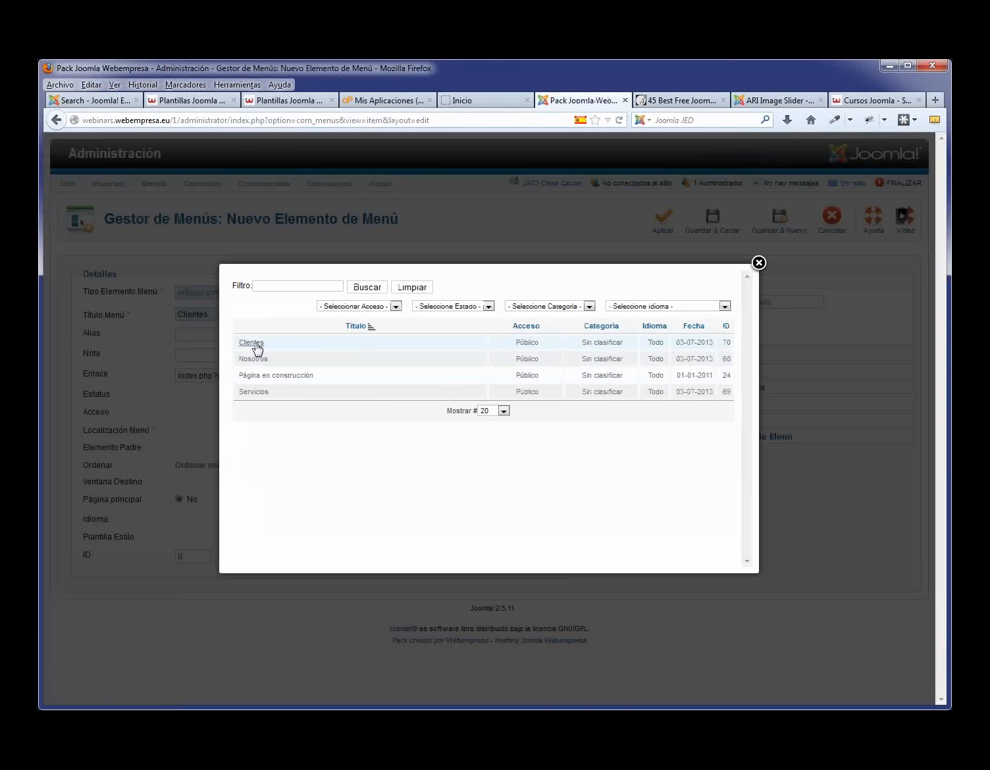
left_click(256, 344)
left_click(713, 224)
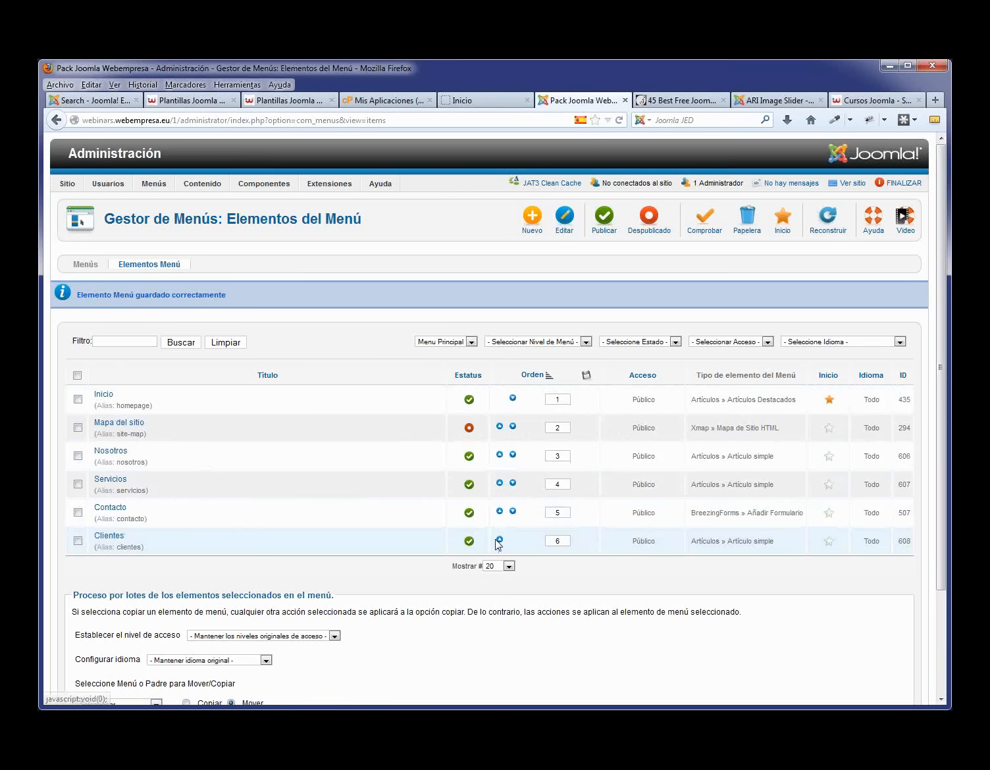
- Order the Clientes item right after Servicios, save it, and switch to the public site tab
left_click(109, 536)
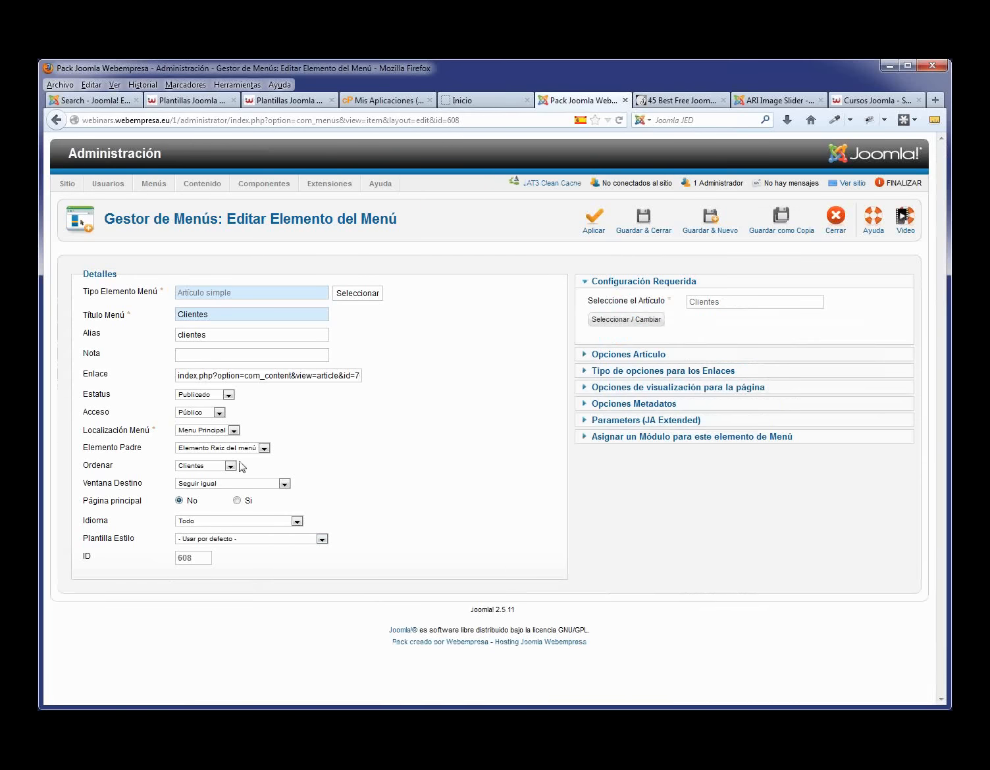
left_click(231, 466)
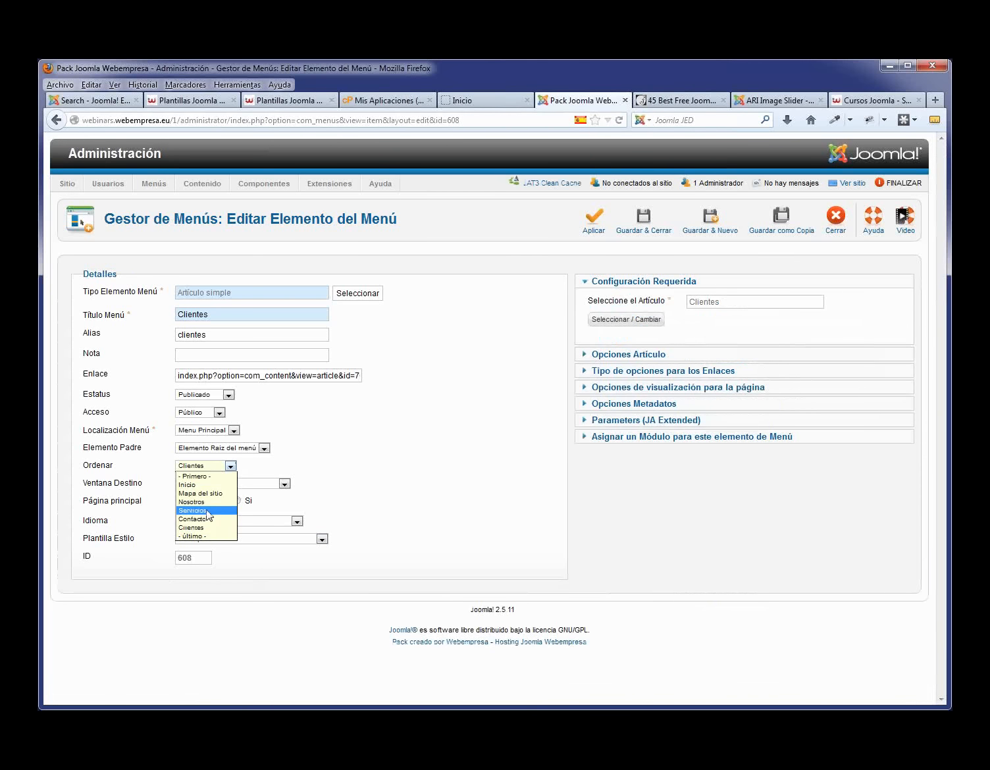
left_click(208, 511)
mouse_move(109, 472)
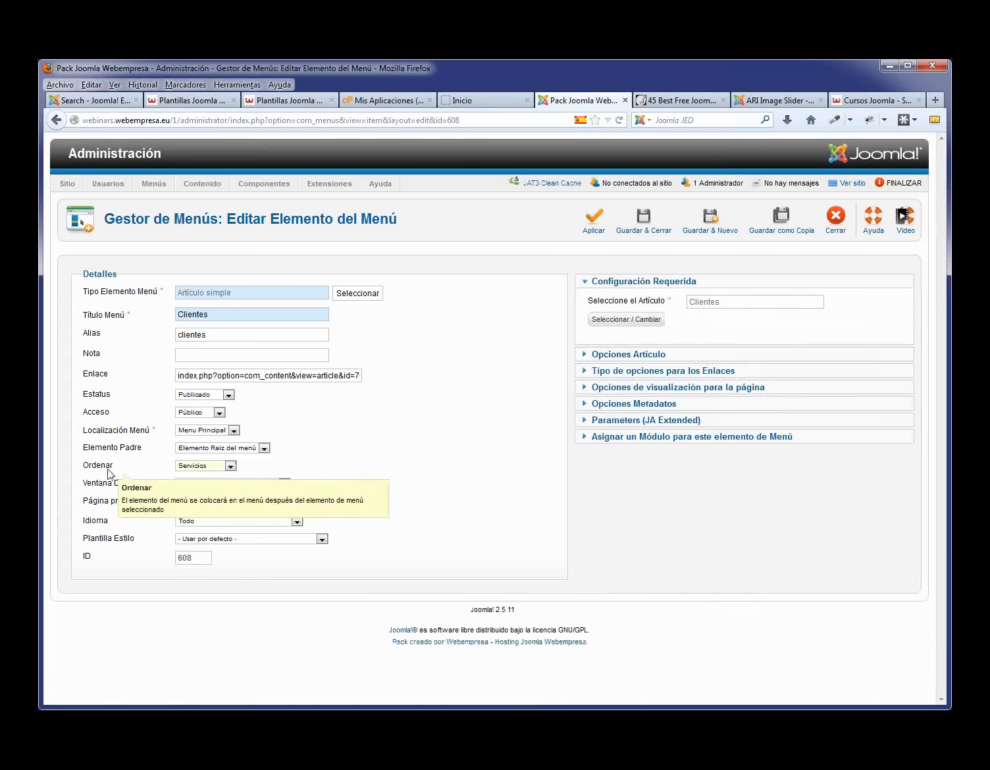
left_click(644, 228)
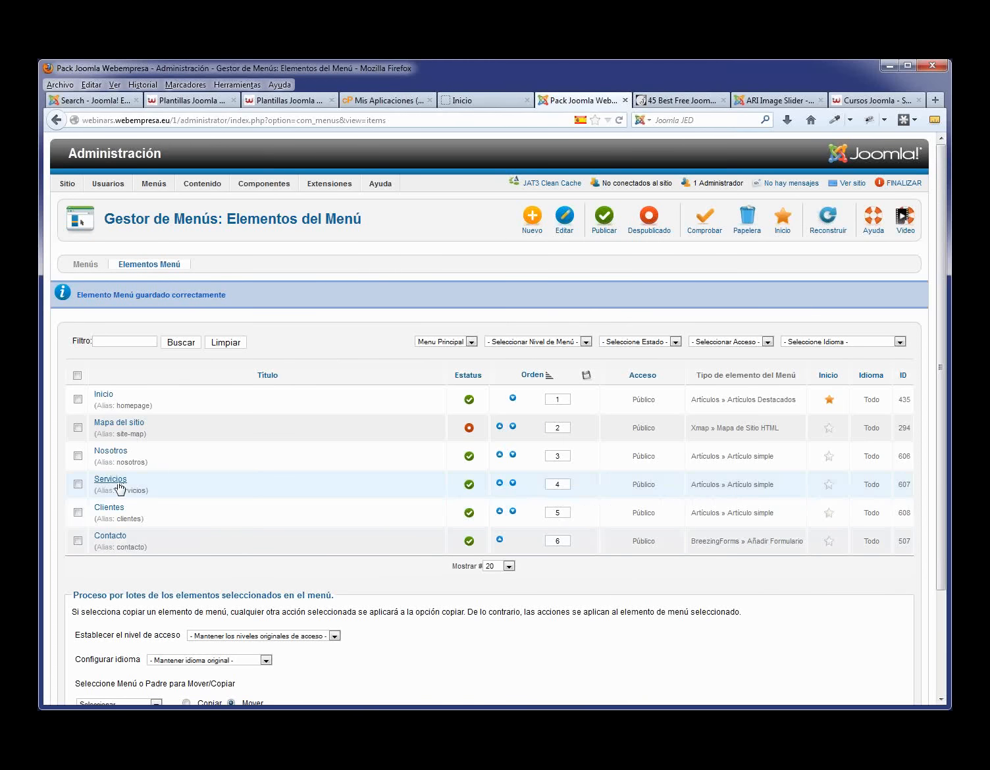
left_click(486, 100)
key("F5")
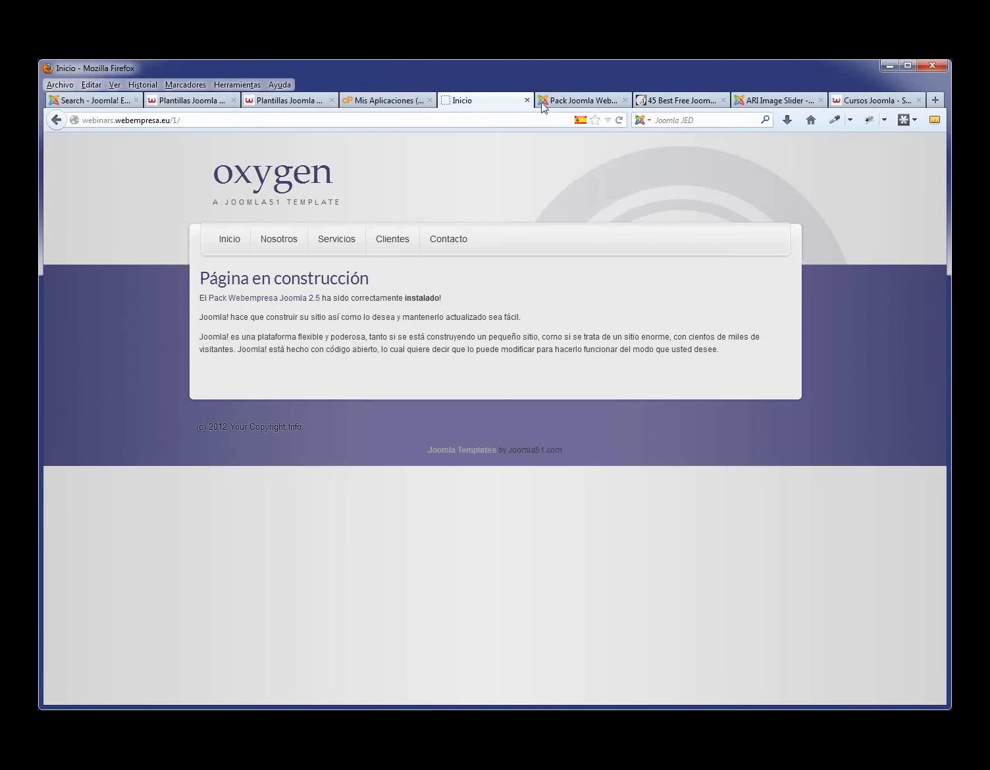
left_click(578, 100)
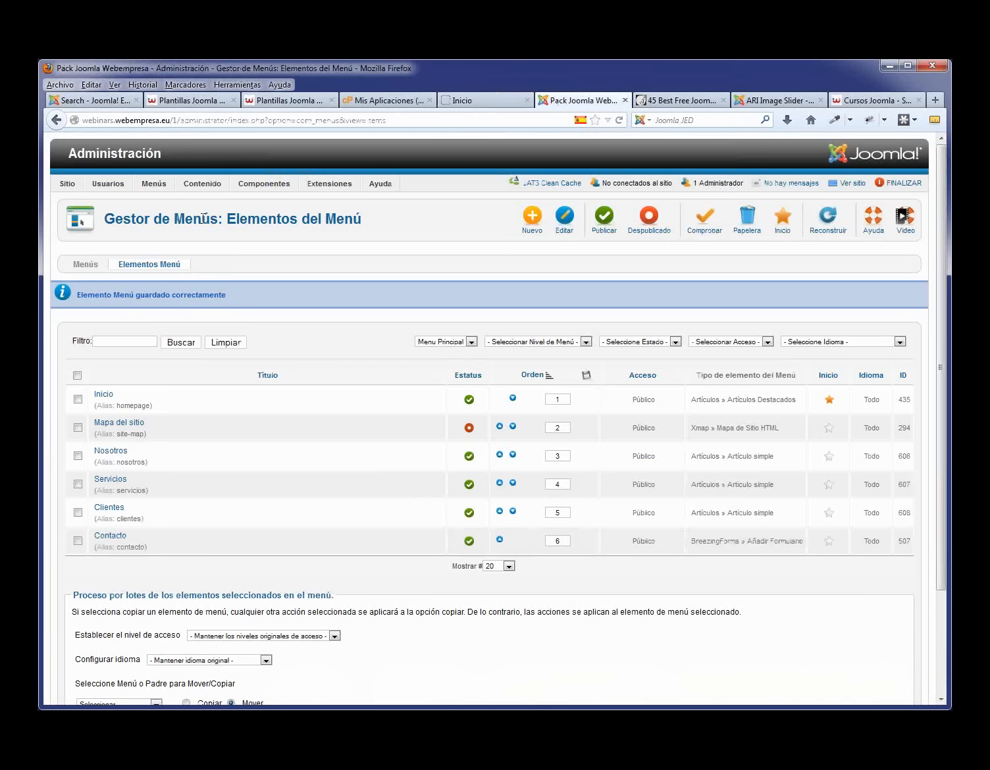
- Open the Página en construcción article from the Article Manager and select its title
left_click(203, 204)
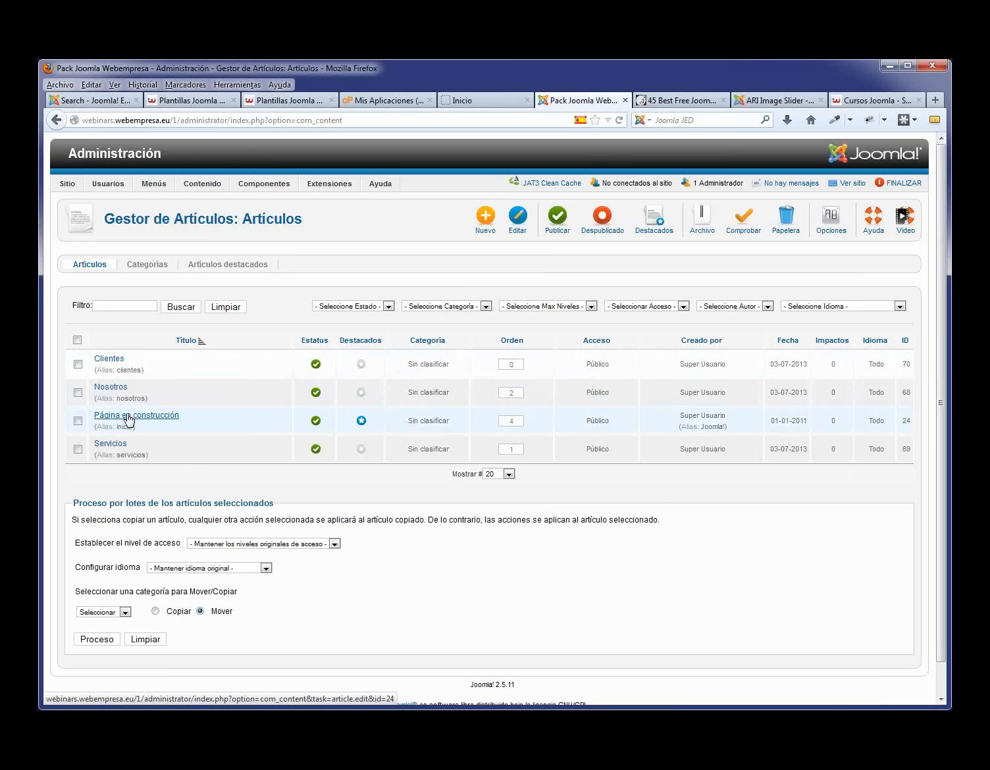
left_click(128, 417)
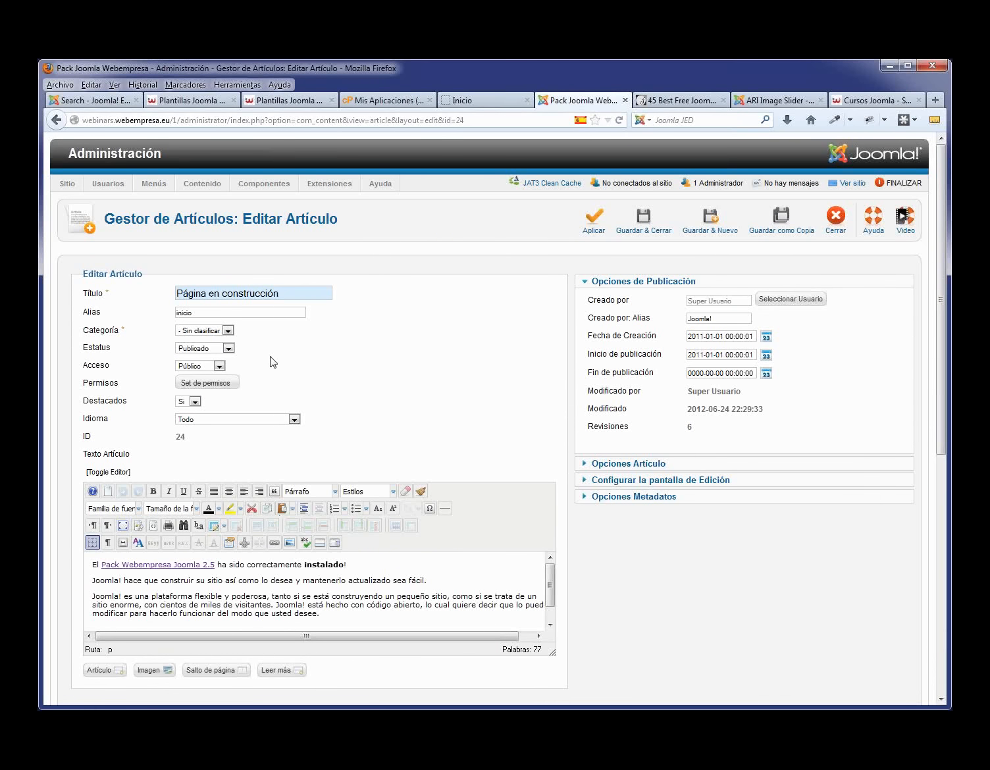
left_click_drag(284, 292, 173, 284)
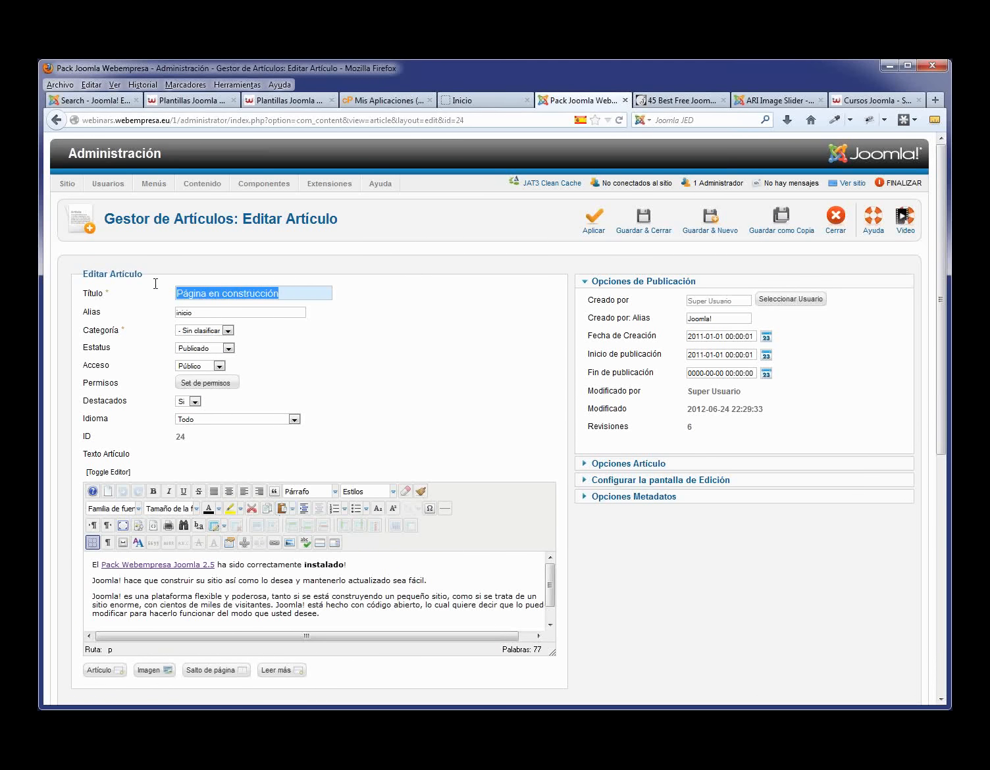
- Retitle the article Presentación, delete the inicio alias, and enlarge the editor area
type("Pres")
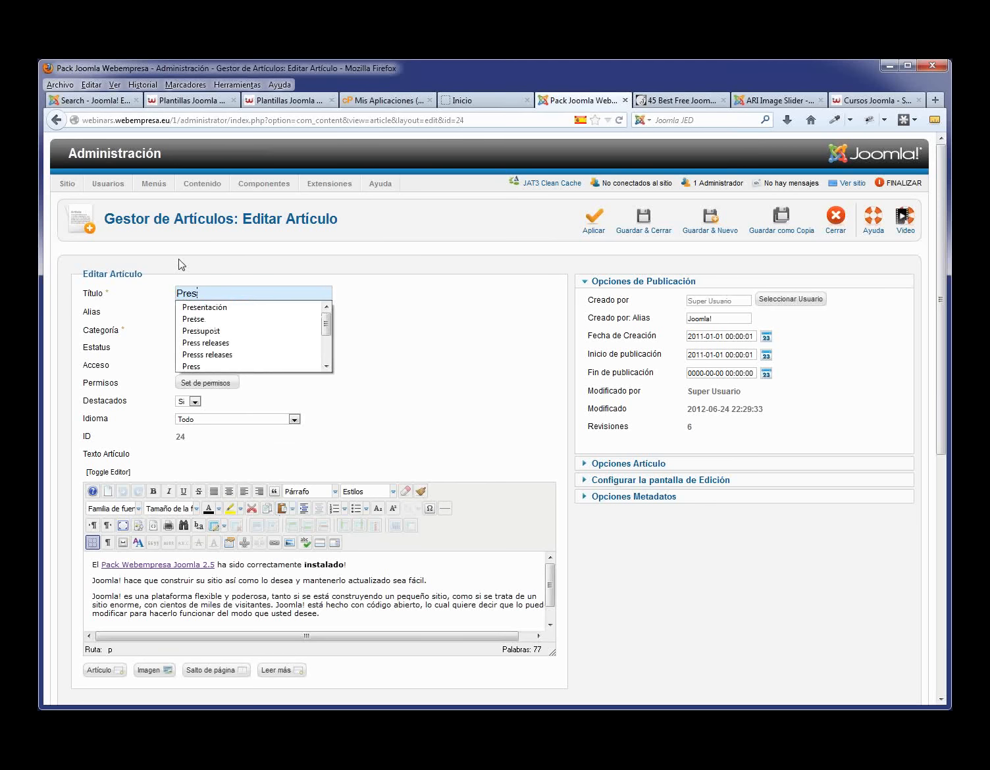
left_click(221, 310)
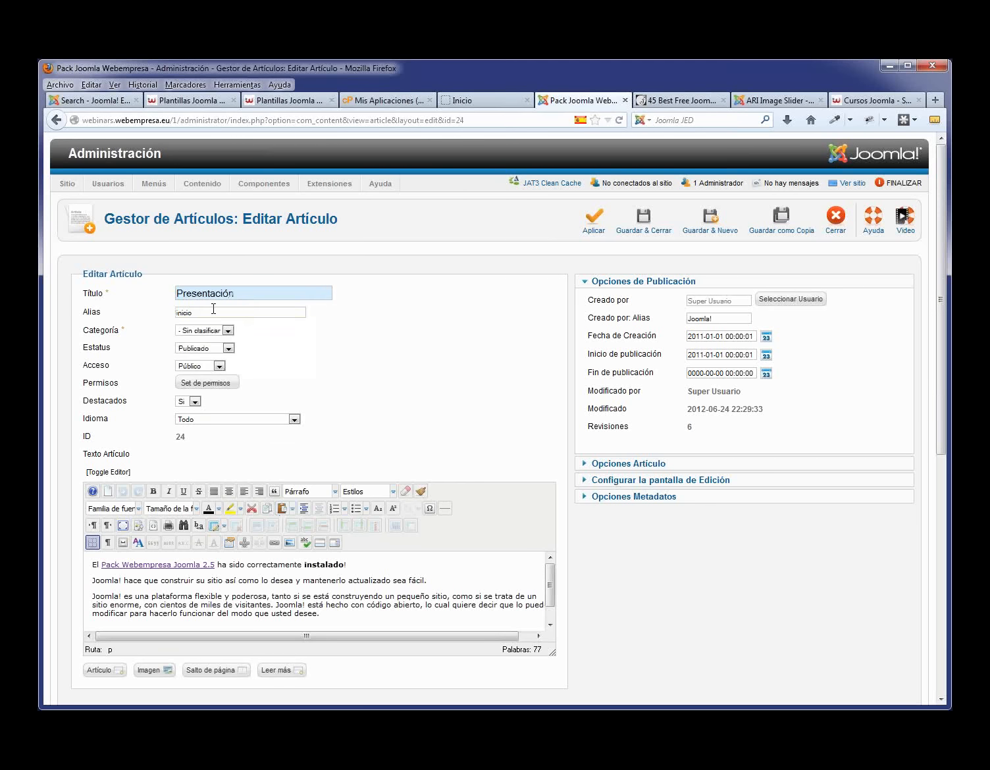
double_click(213, 312)
key("BackSpace")
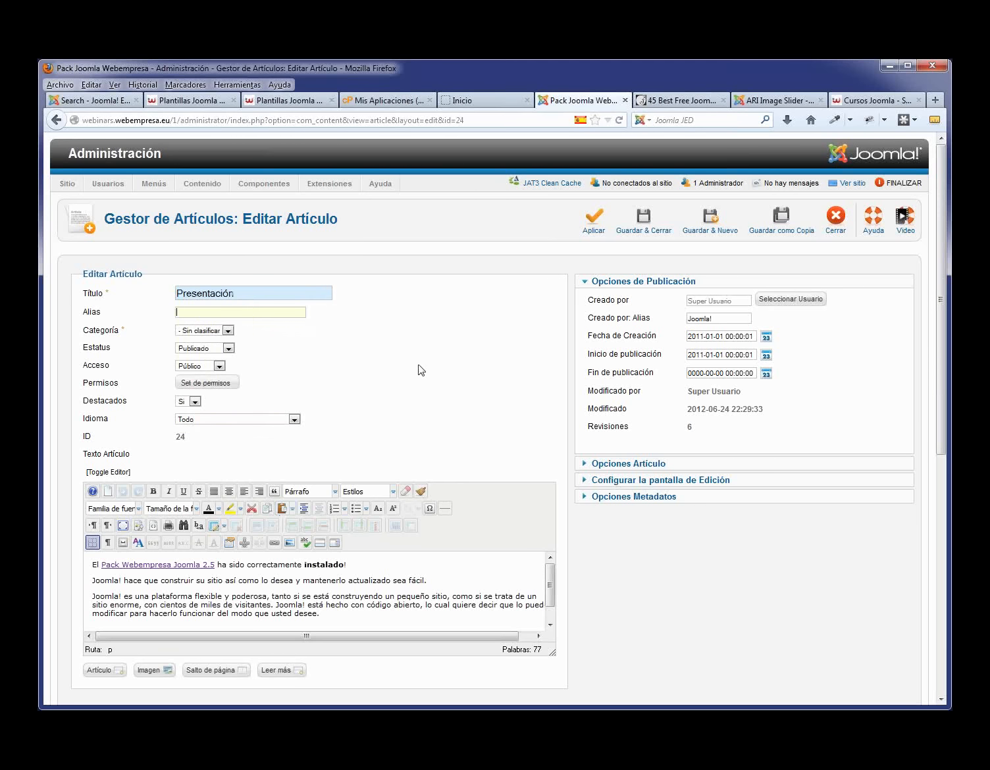
scroll(457, 586, "down", 2)
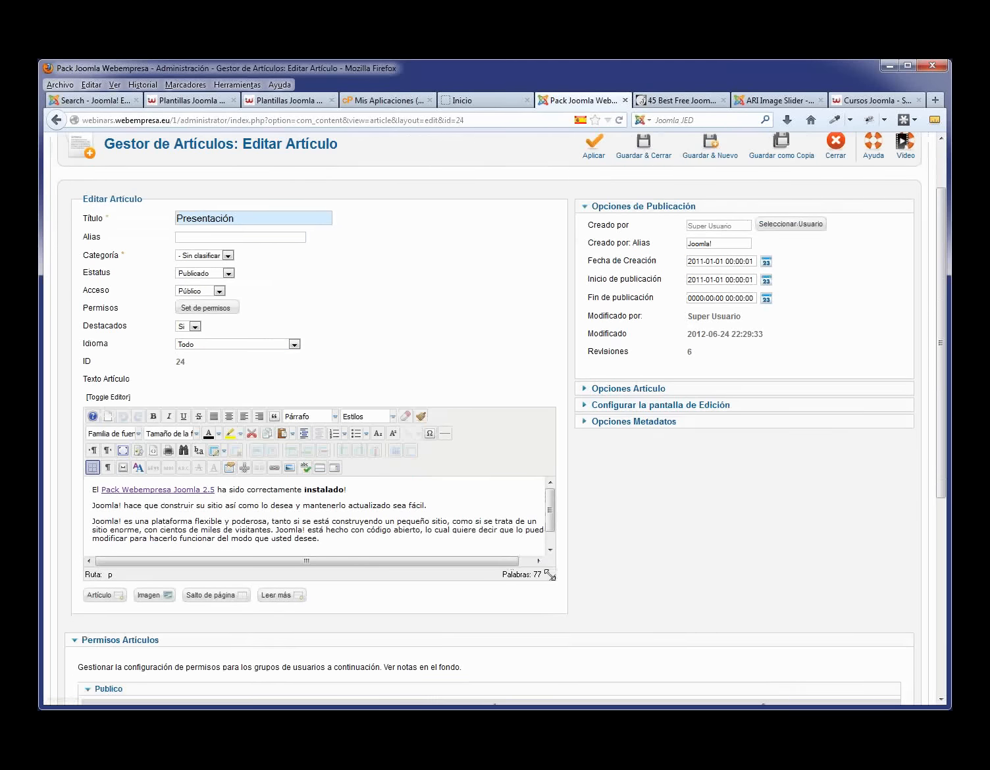
left_click_drag(550, 576, 555, 630)
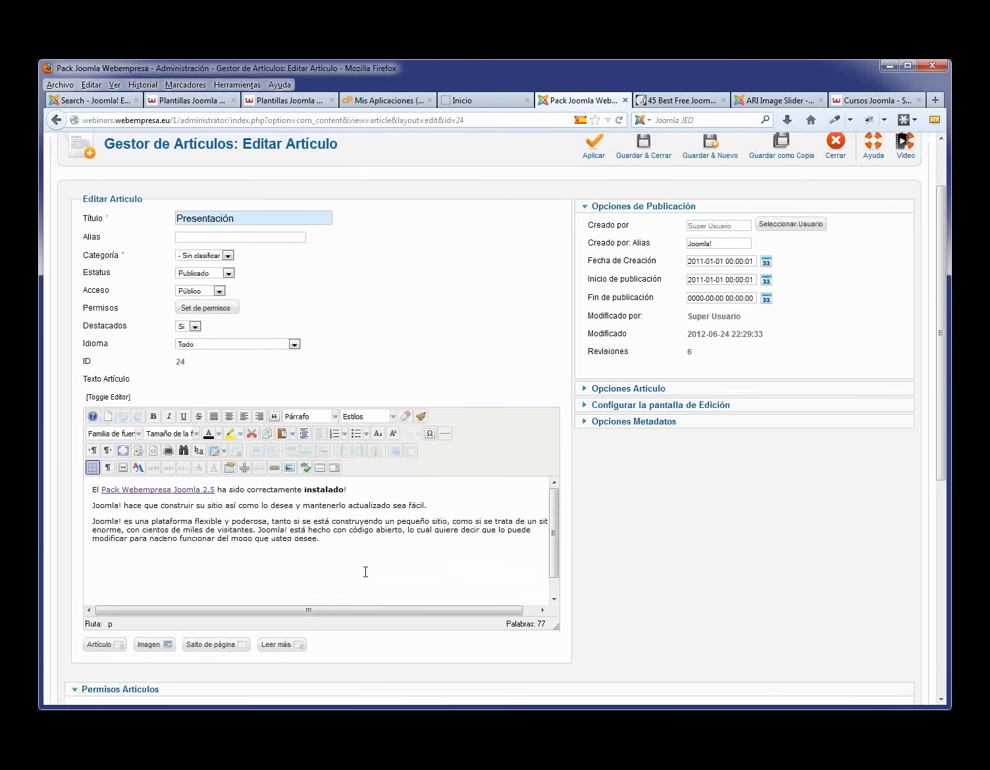
- Make the word actualizado bold, italic, underlined and struck through
double_click(371, 503)
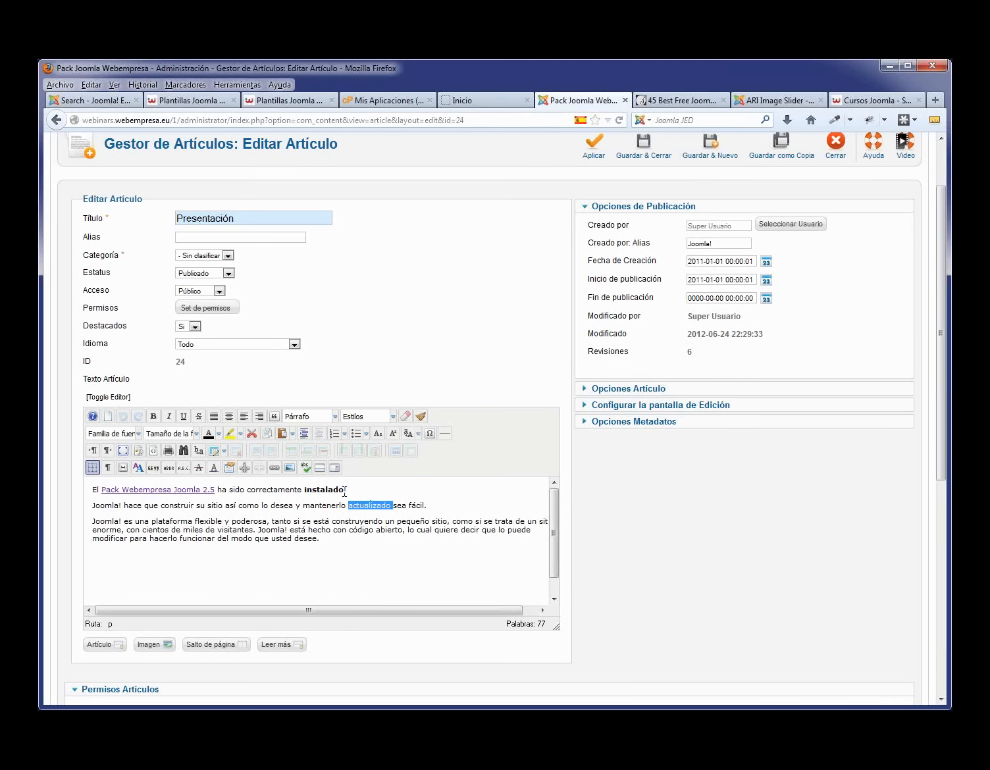
left_click(154, 417)
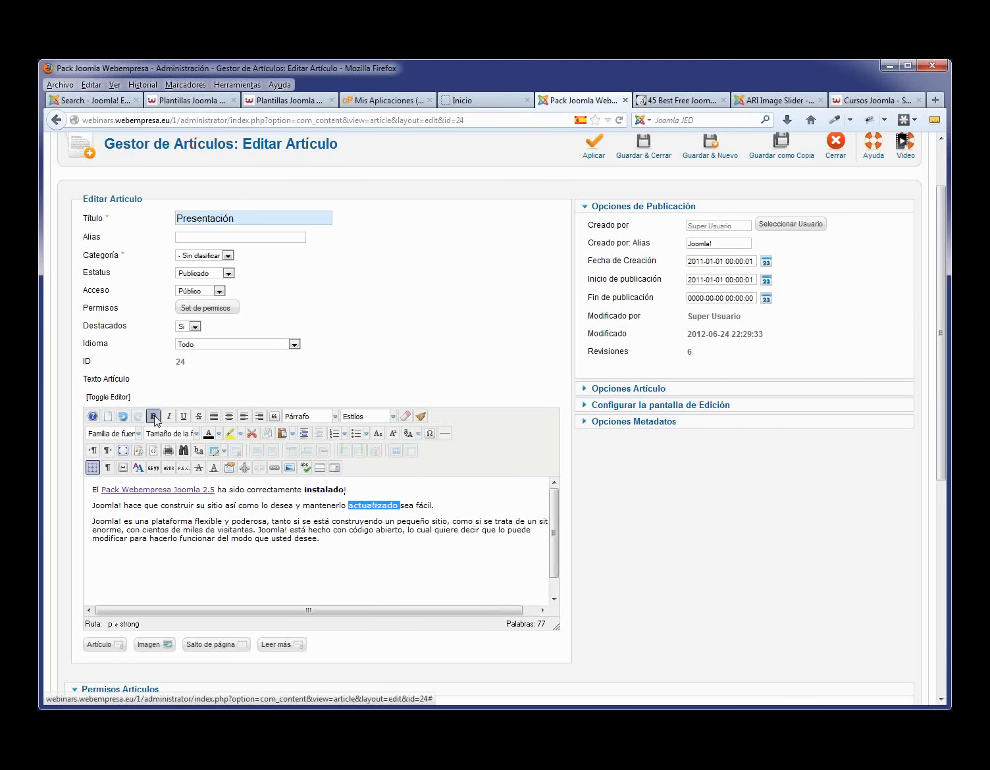
left_click(169, 416)
left_click(184, 416)
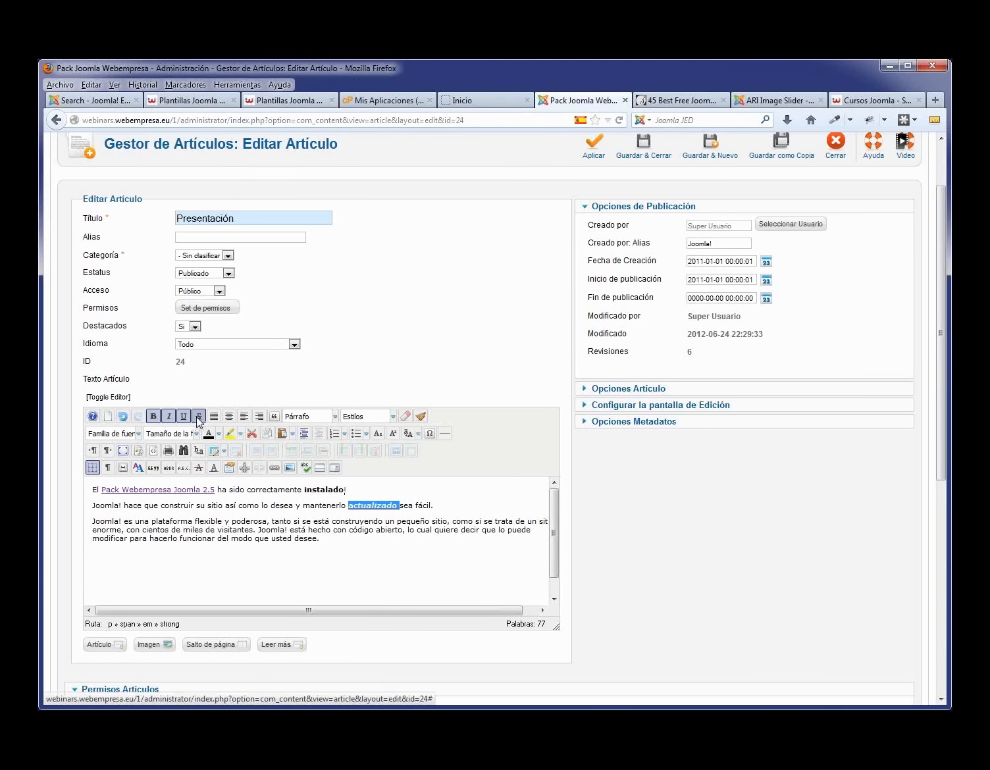
left_click(199, 417)
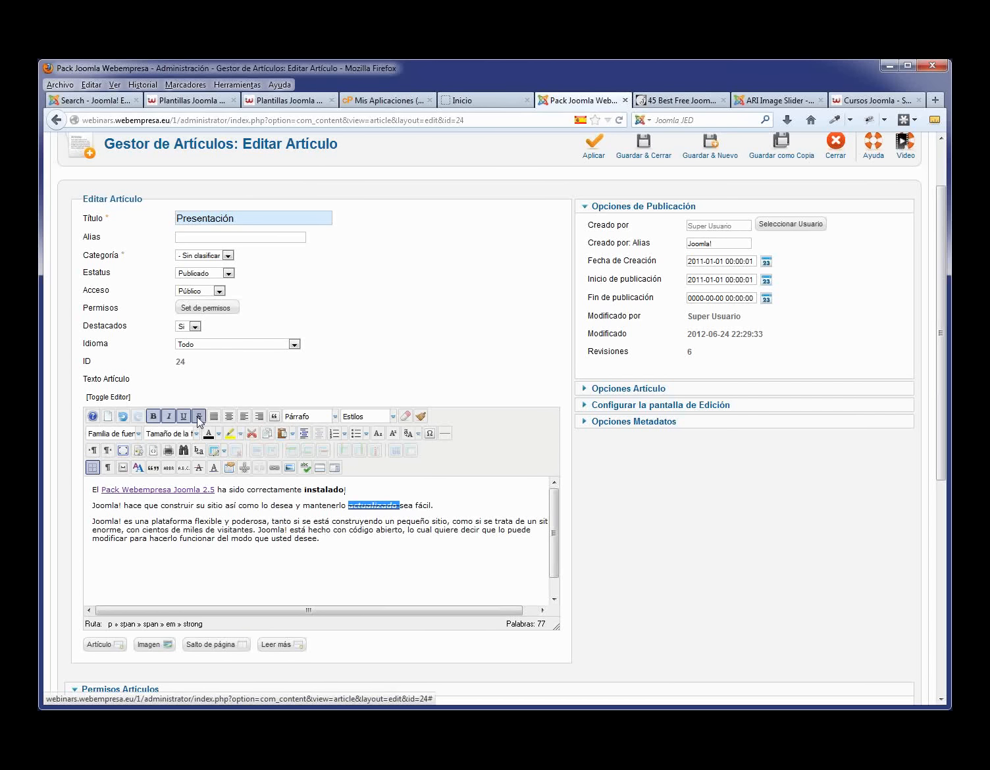
left_click(122, 417)
left_click(123, 417)
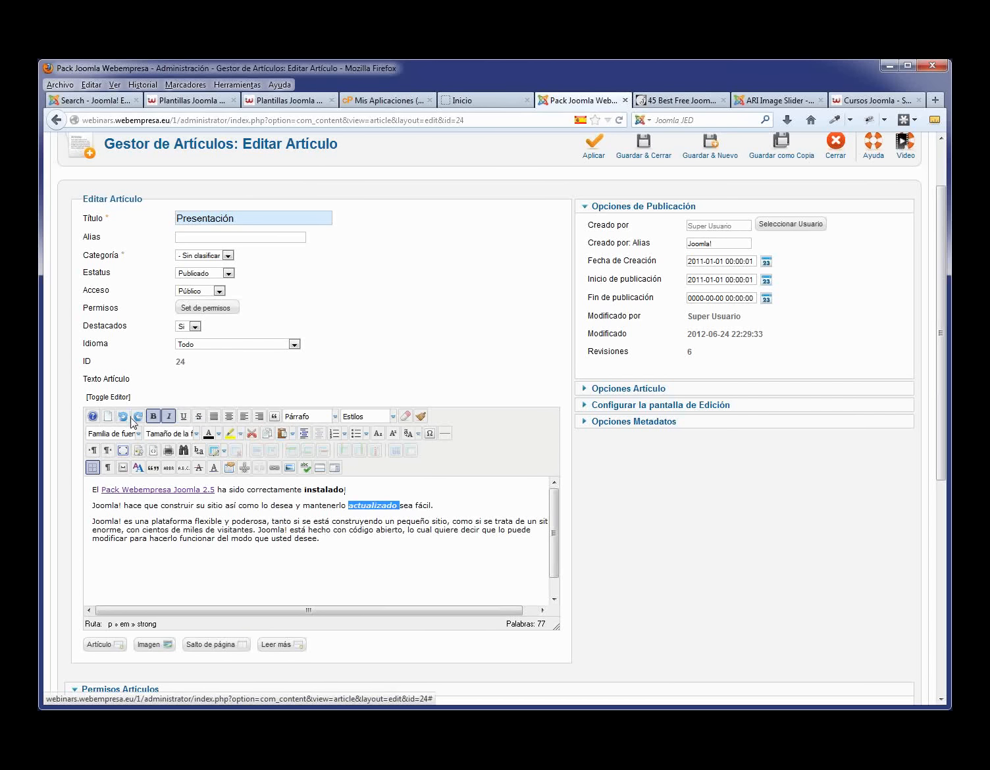
left_click(137, 417)
left_click(137, 416)
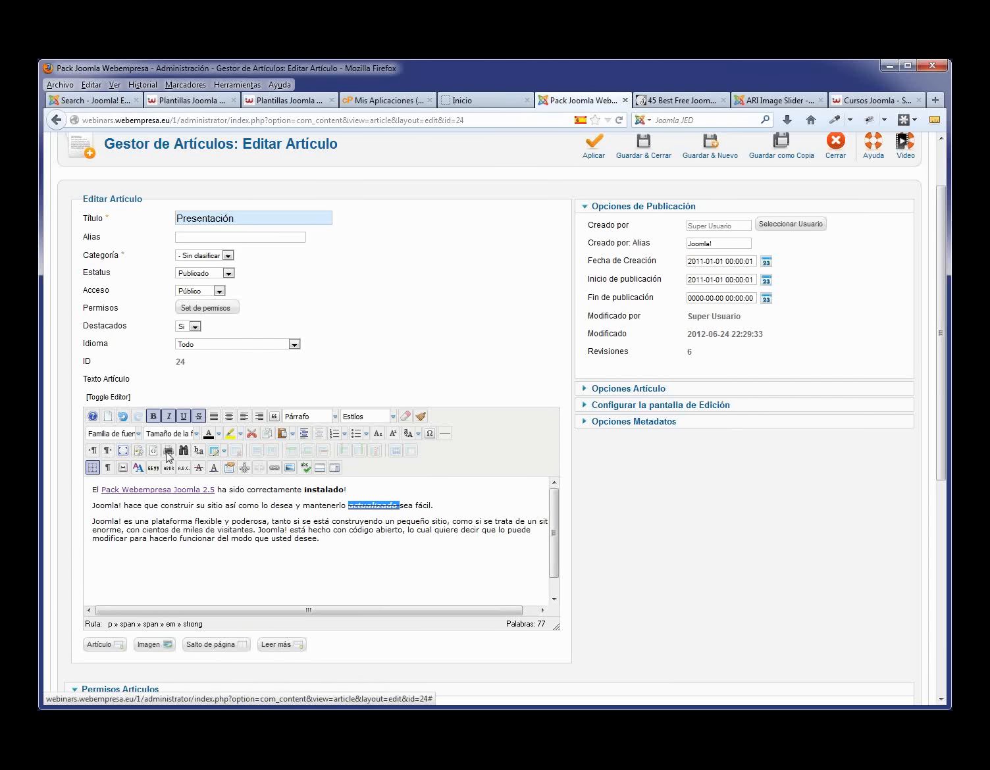
- Right-align the third paragraph and start a new paragraph after 'sea fácil.'
left_click_drag(322, 540, 95, 525)
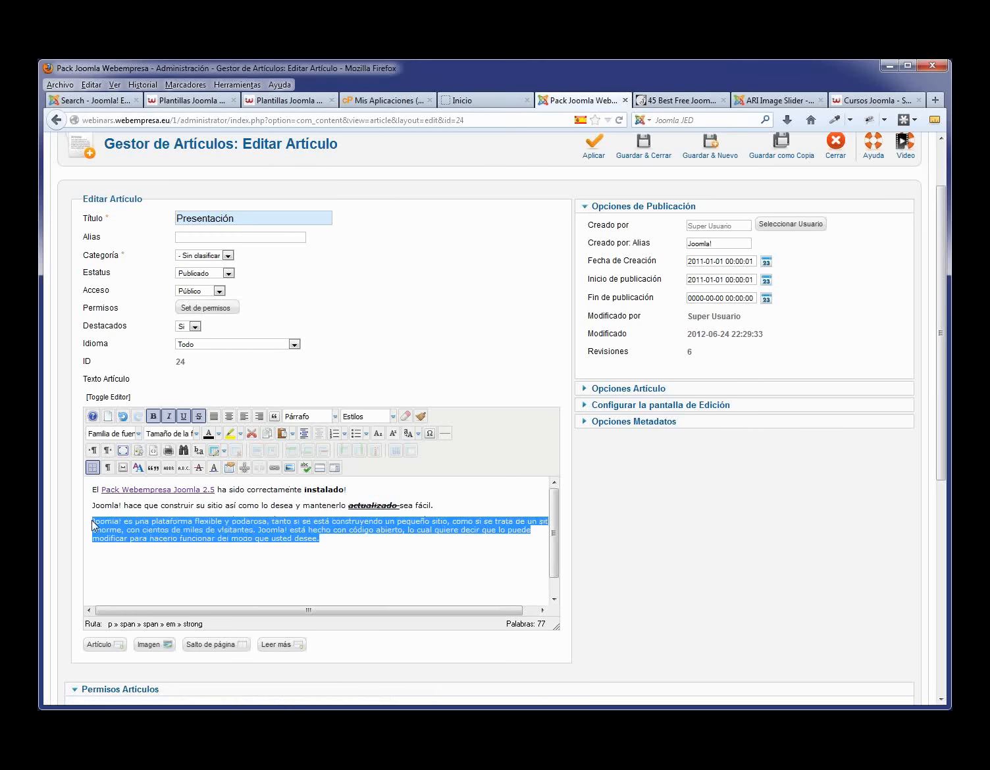
left_click(214, 416)
left_click(228, 416)
left_click(243, 416)
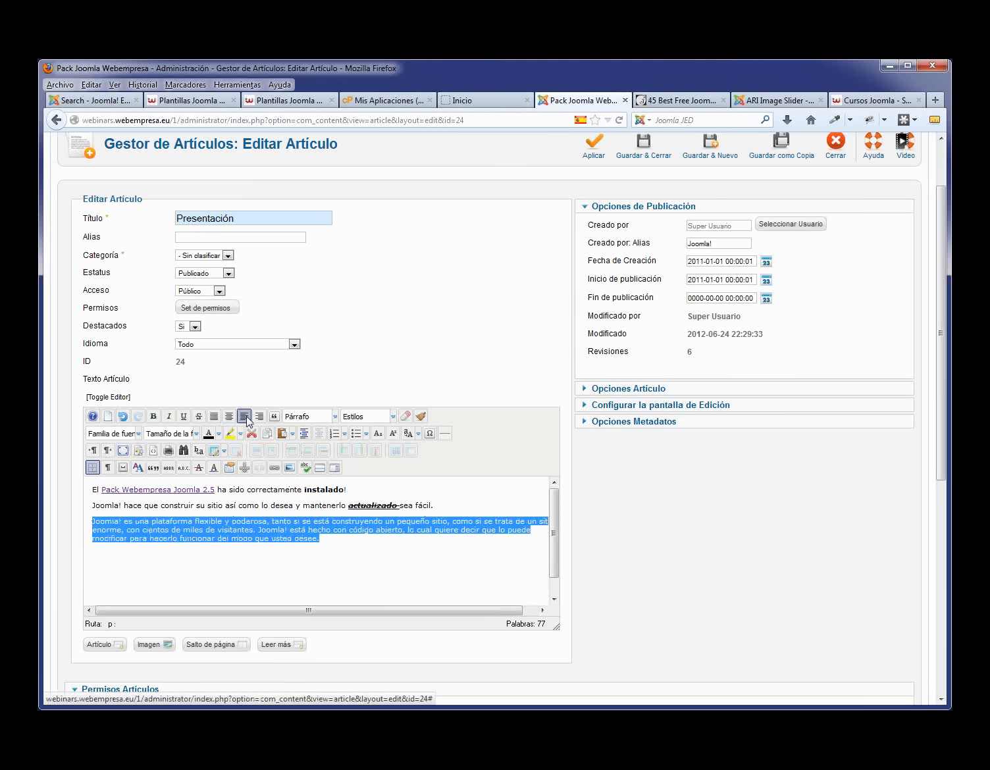
left_click(260, 416)
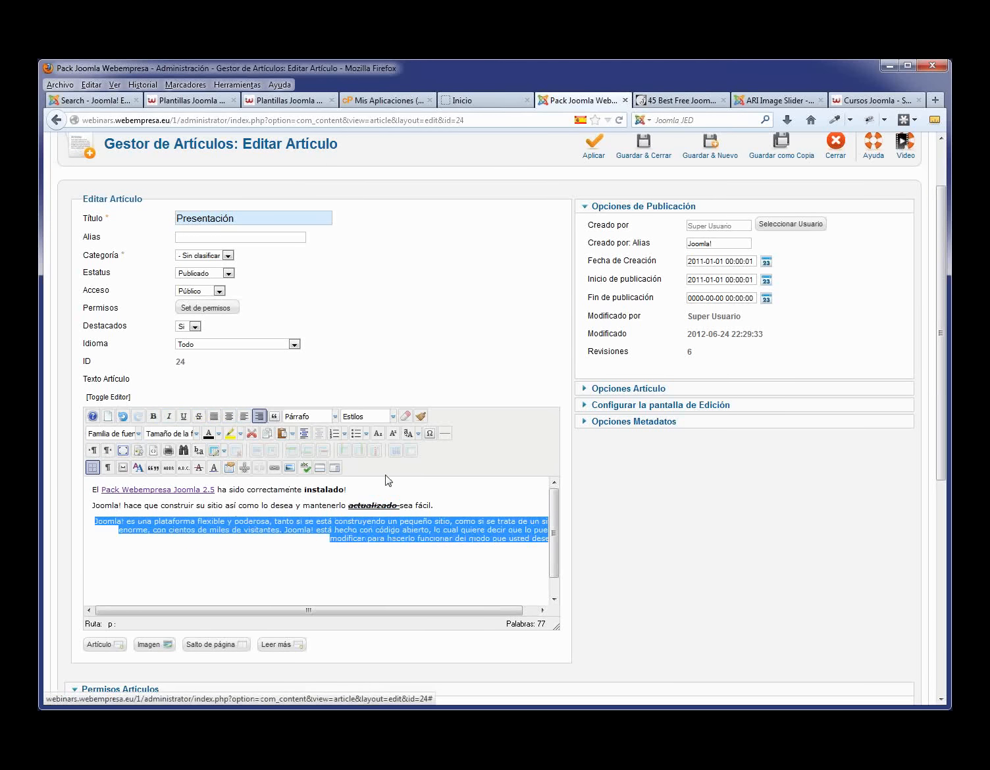
left_click(442, 504)
key("Return")
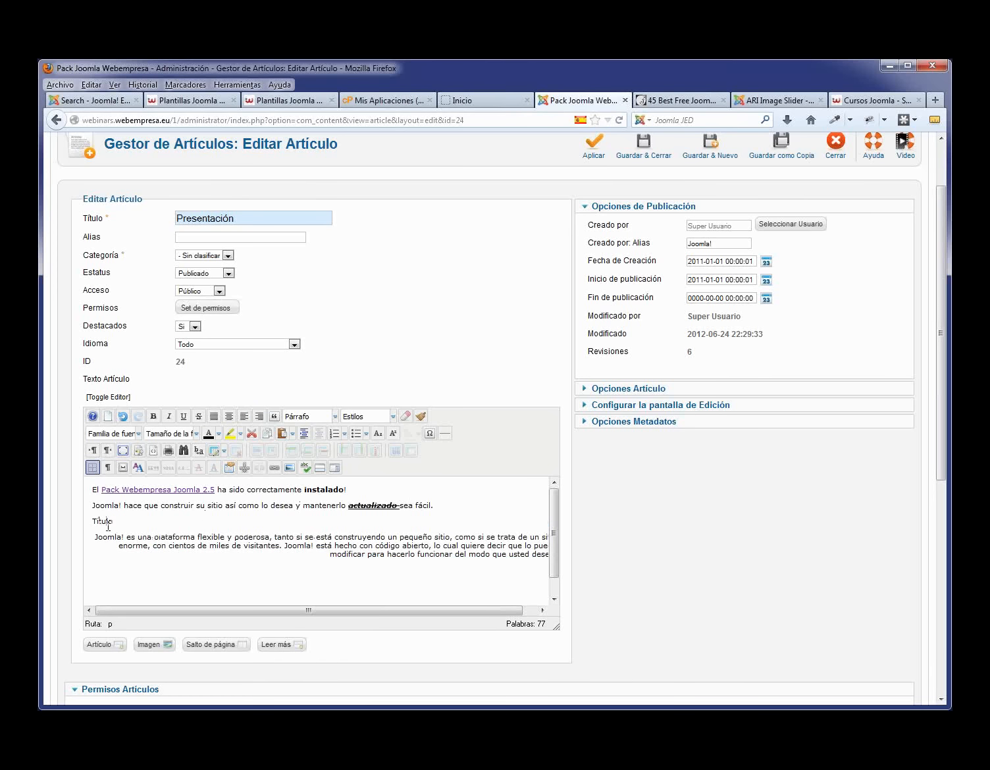
- Format the word Título as a Partida 2 heading
double_click(108, 524)
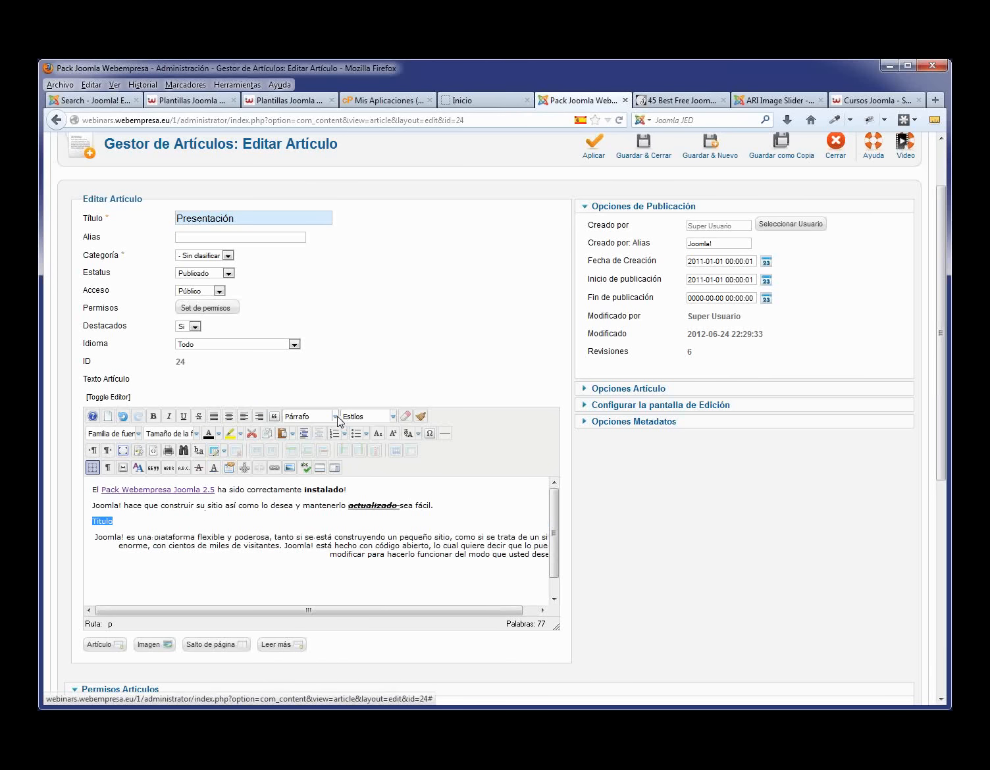
left_click(336, 416)
scroll(333, 515, "down", 1)
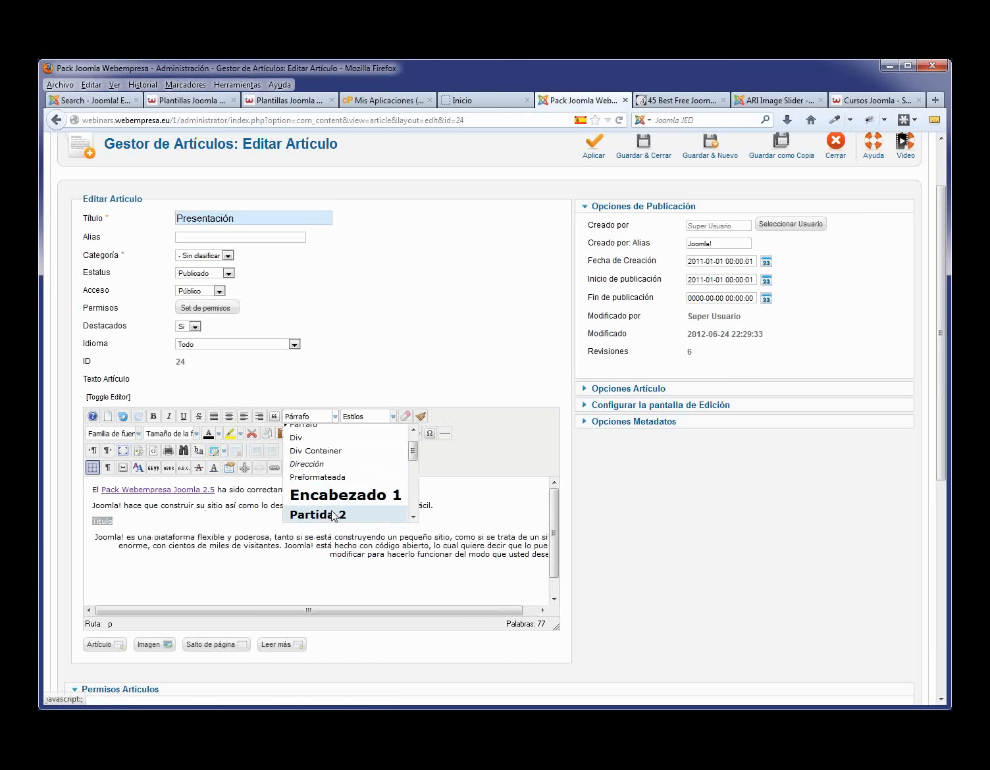
left_click(334, 514)
left_click(183, 524)
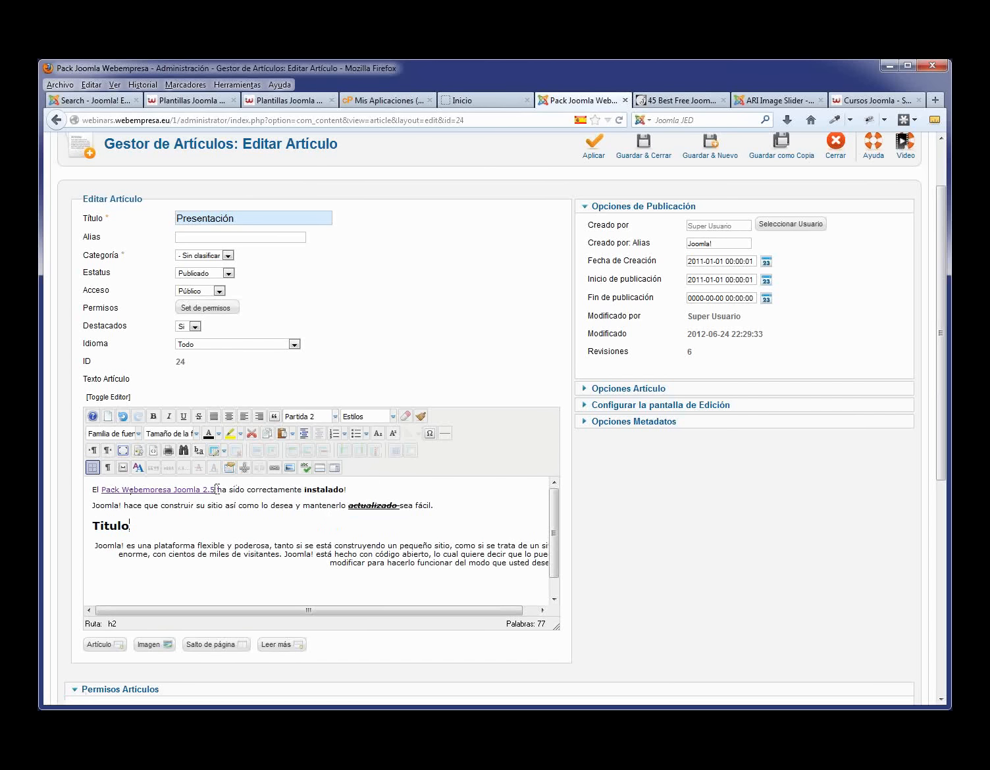
- Apply the readon style to the Pack Webempresa Joomla 2.5 link and save the article
left_click_drag(216, 490, 102, 488)
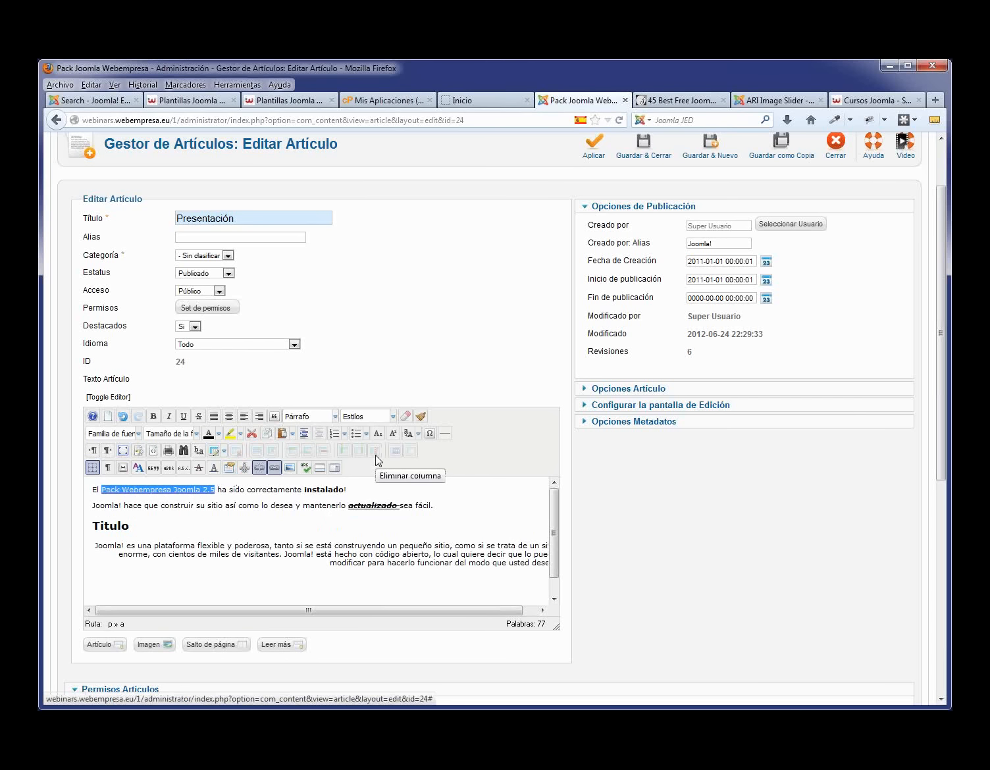
left_click(393, 416)
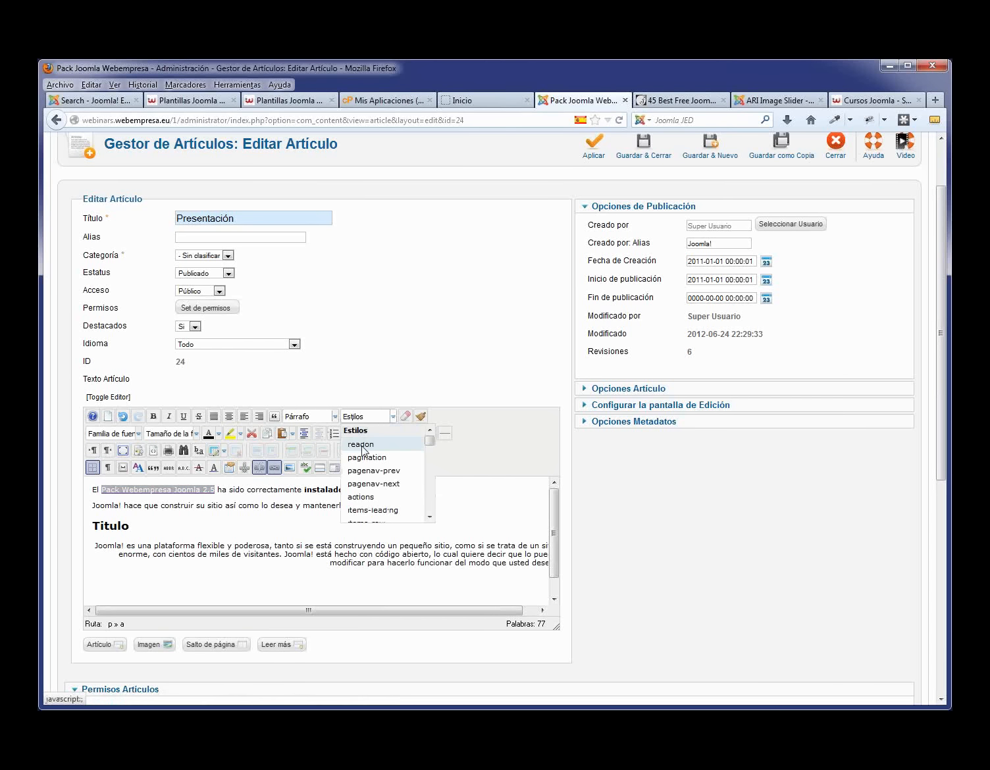
left_click(363, 448)
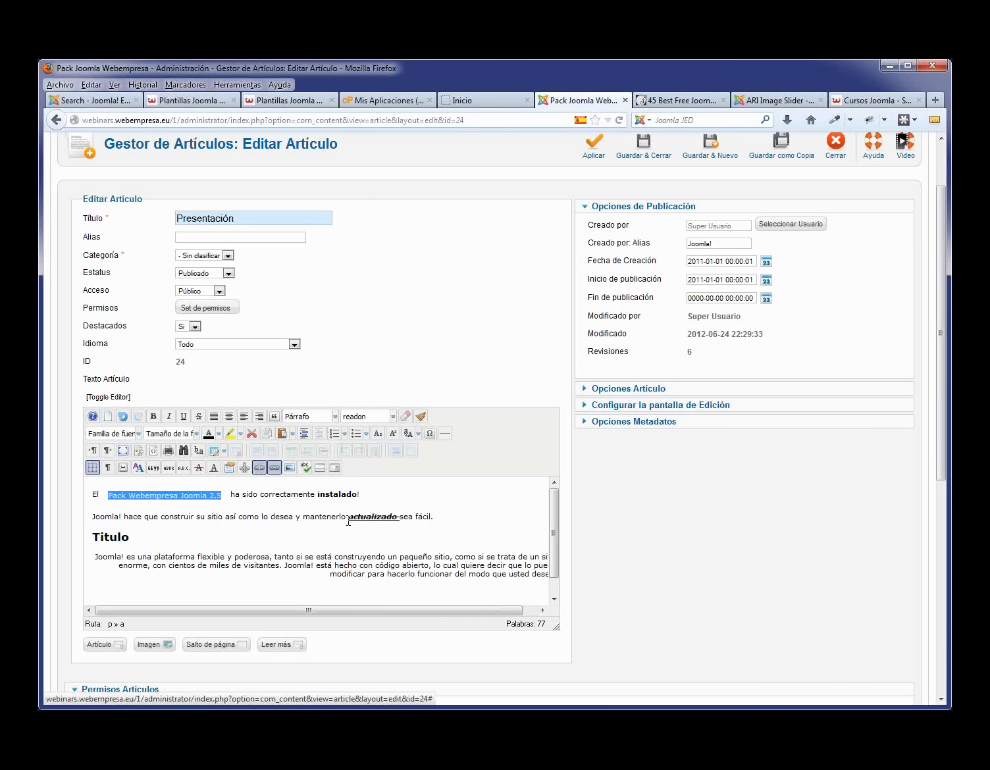
left_click(399, 499)
scroll(624, 289, "up", 2)
left_click(596, 224)
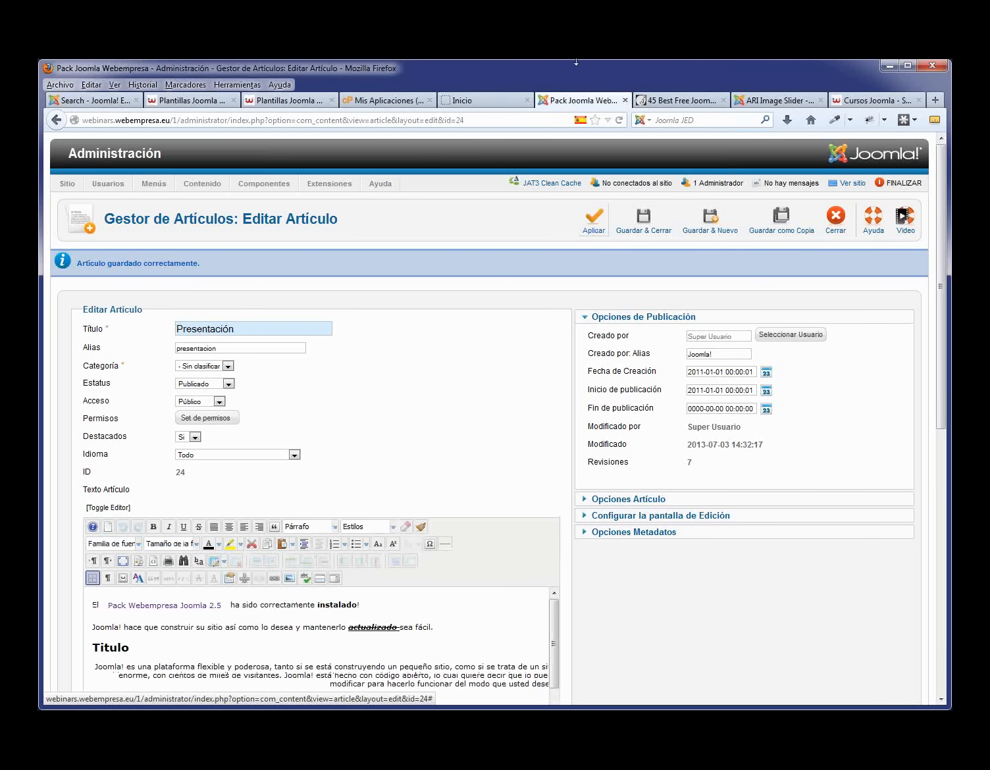
- Reload the public site's home page in the Inicio tab to see the changes
left_click(480, 100)
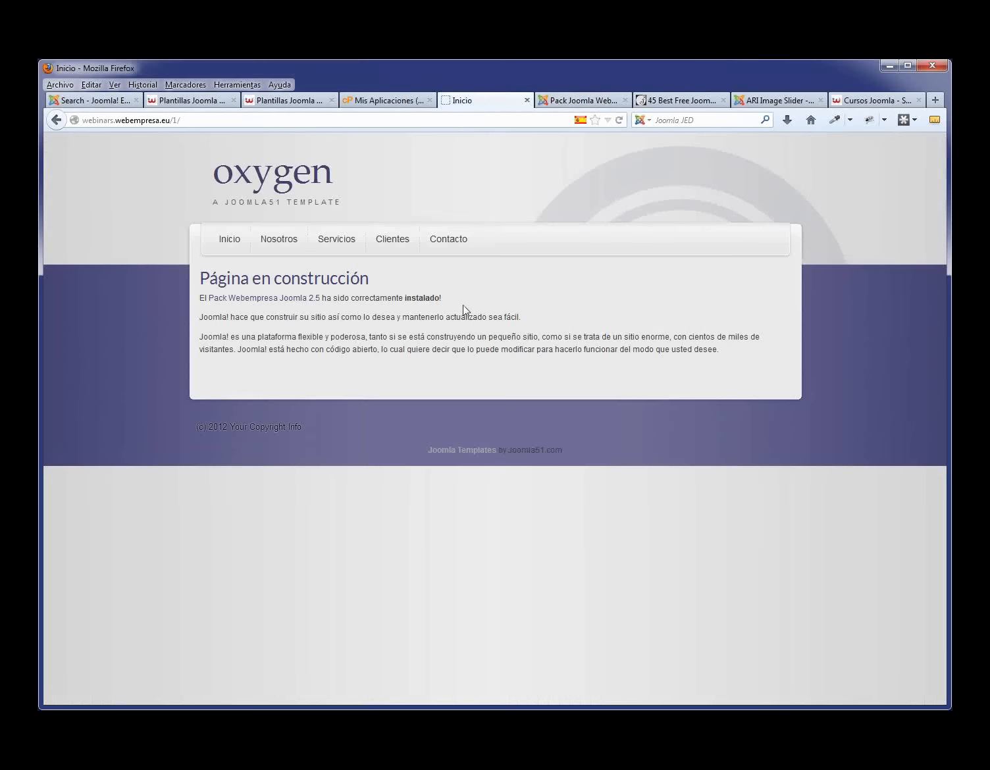
key("F5")
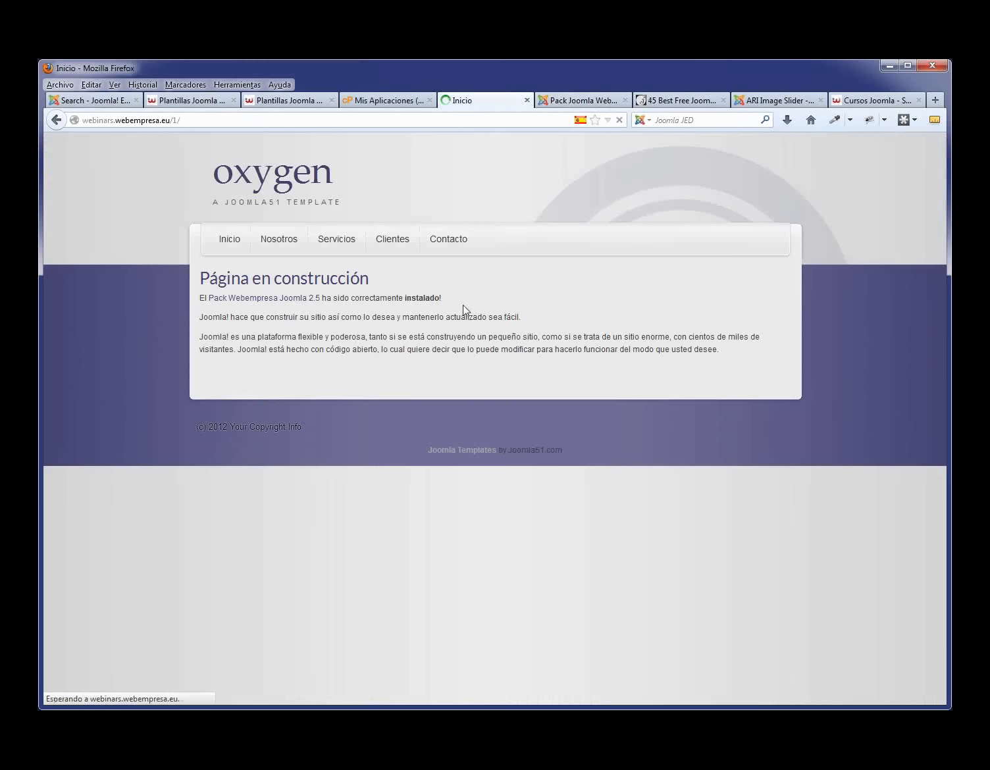
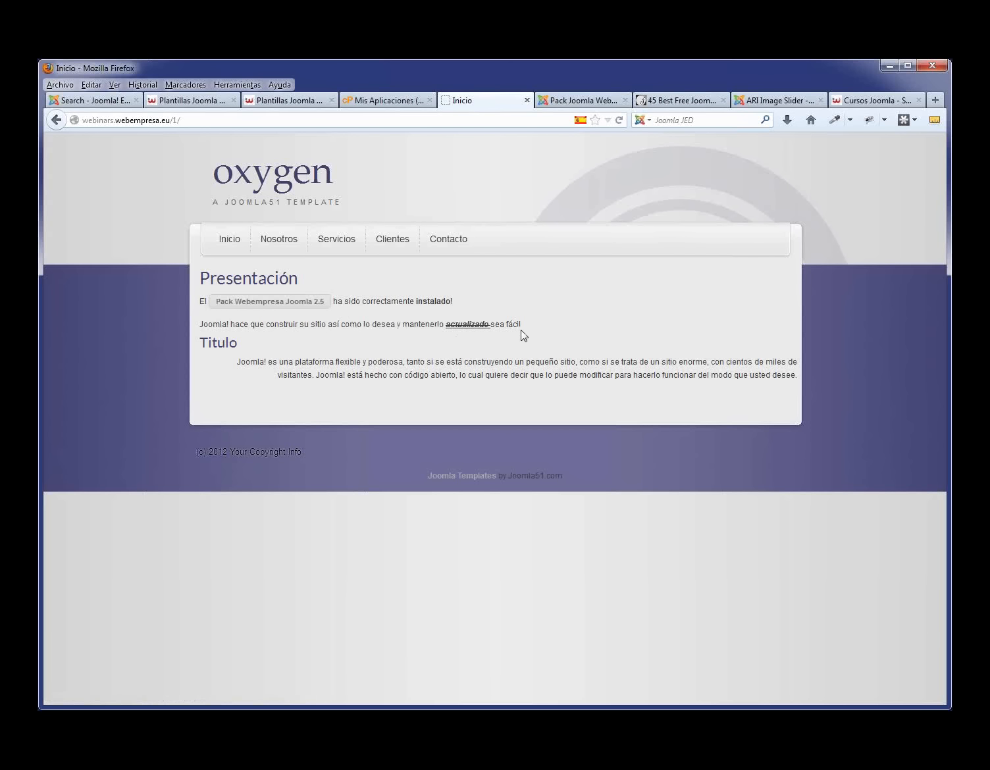
- Select and deselect text on the live homepage, then return to the Presentación editor tab
left_click_drag(532, 327, 381, 324)
left_click_drag(218, 325, 195, 330)
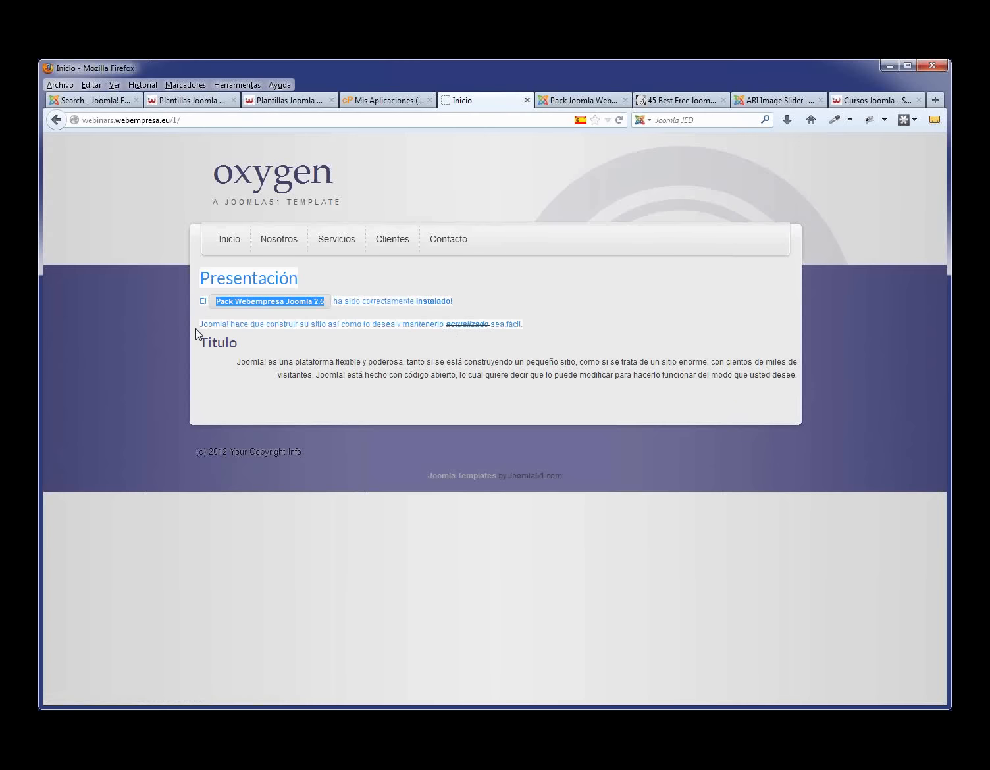
mouse_move(257, 346)
left_mouse_down()
mouse_move(188, 345)
mouse_move(244, 350)
left_mouse_up()
left_click(480, 366)
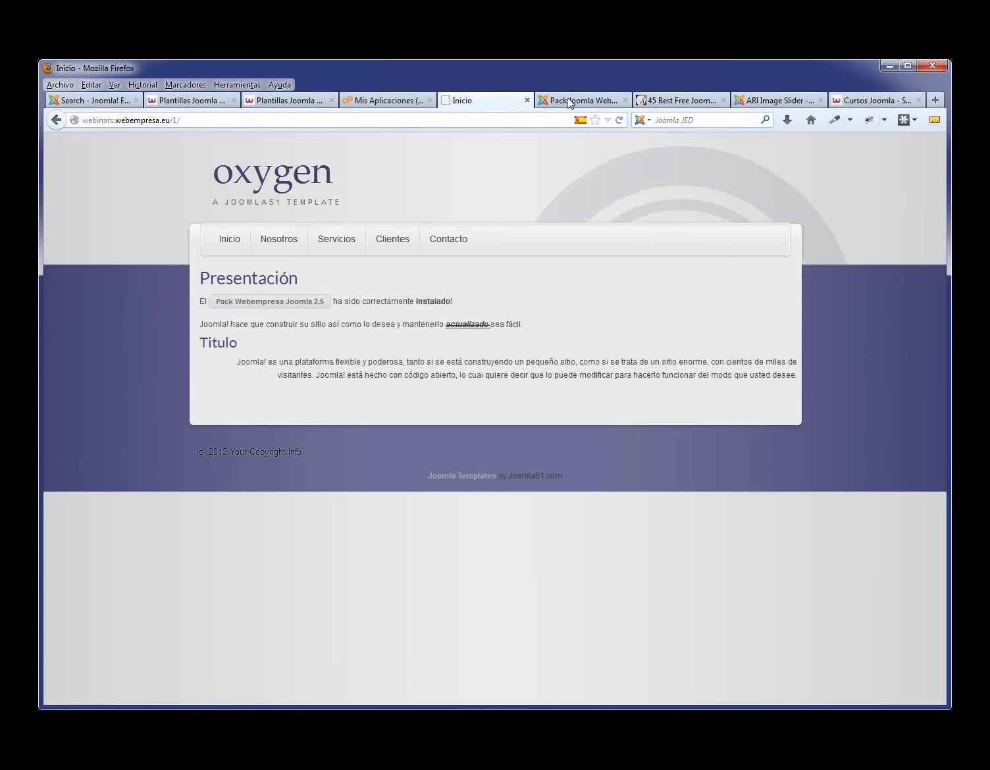
left_click(570, 102)
- Set the 'Joomla! hace que construir…' line to Arial Black at 12pt
scroll(431, 494, "down", 3)
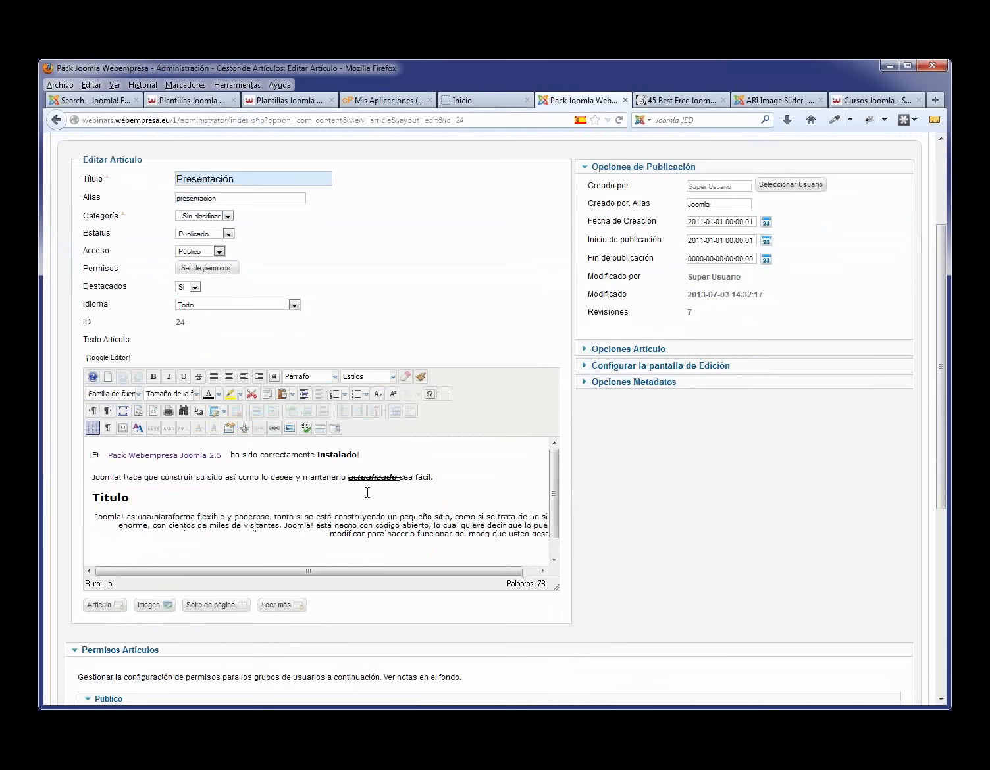
left_click_drag(448, 481, 92, 475)
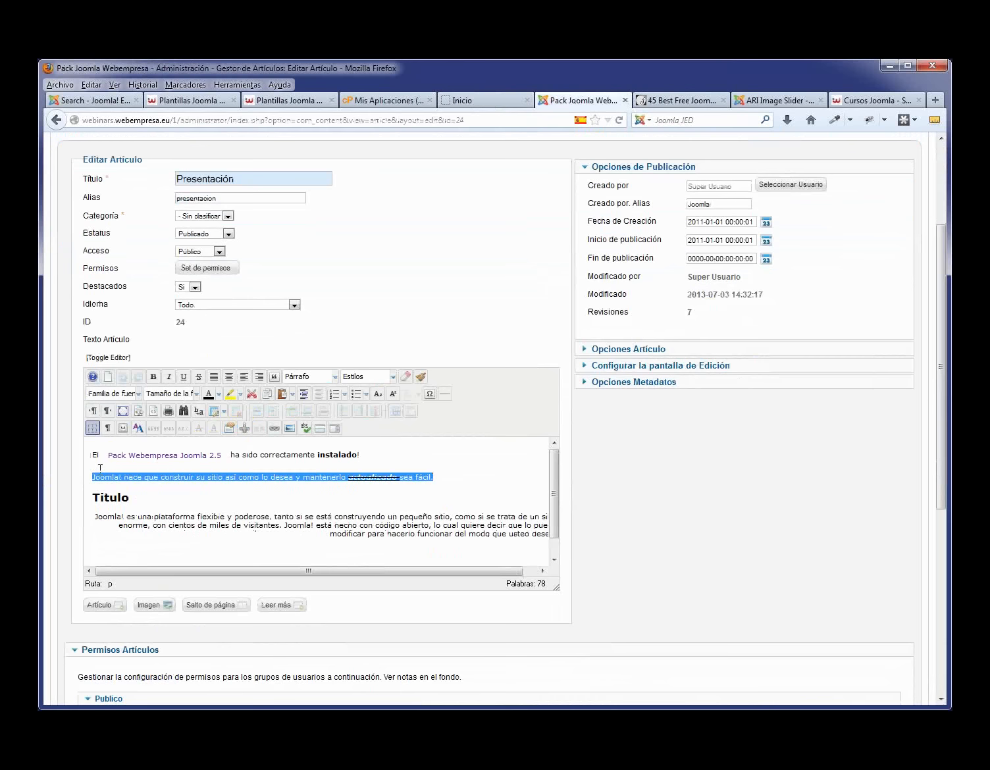
left_click(138, 394)
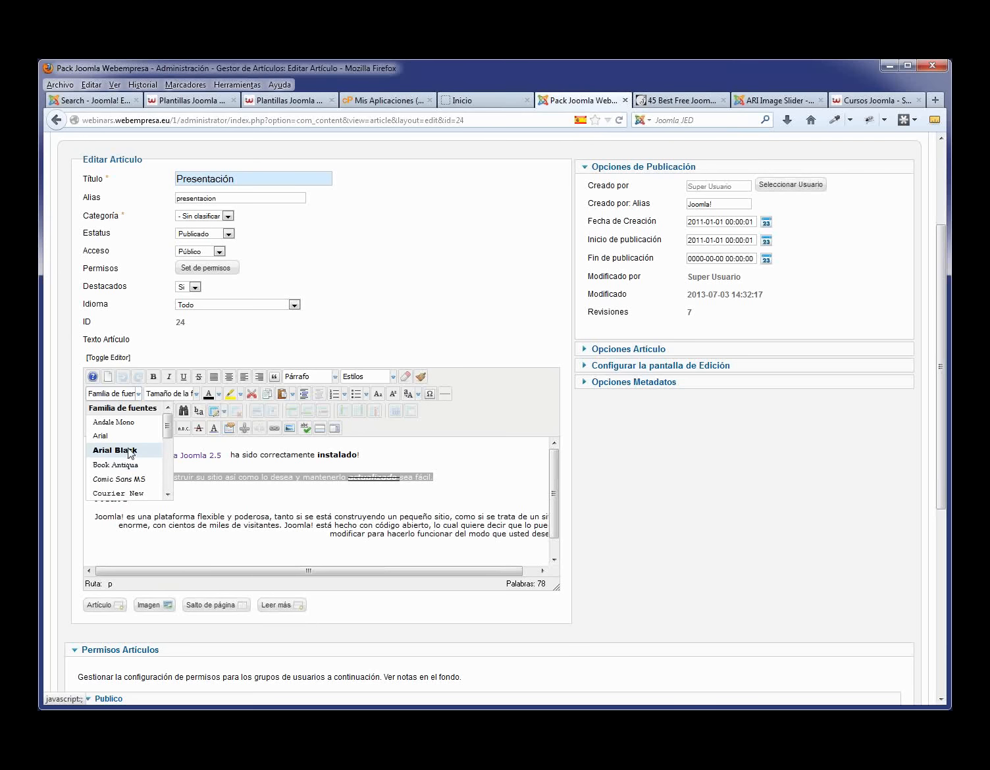
left_click(127, 450)
left_click(458, 483)
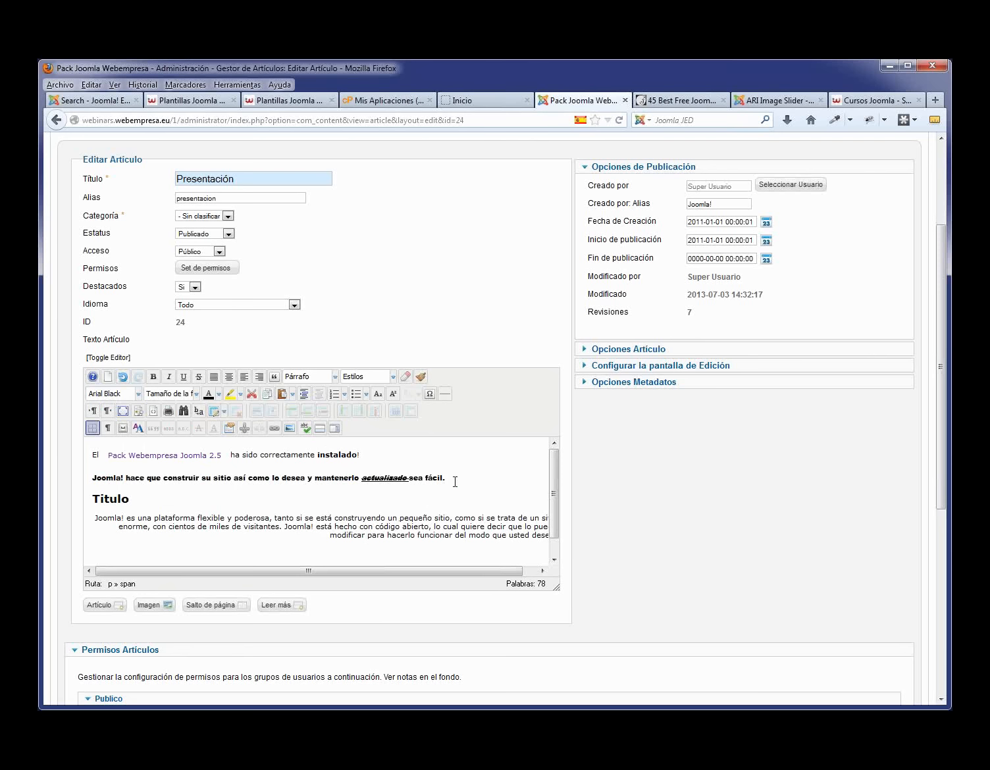
left_click_drag(455, 482, 88, 485)
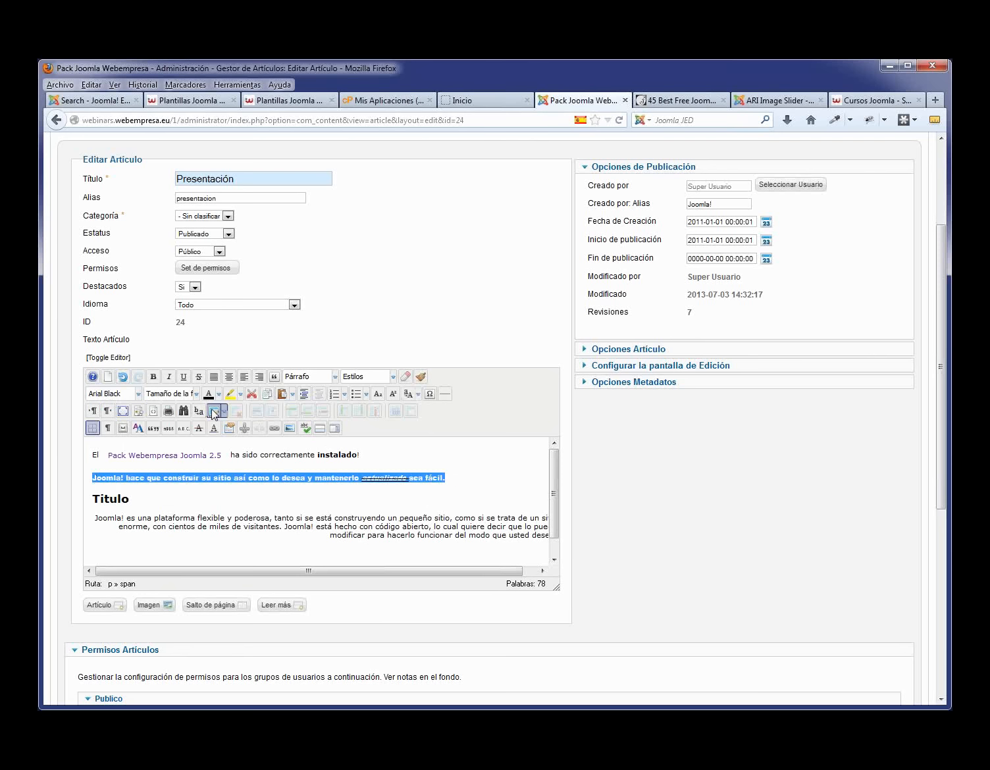
left_click(195, 395)
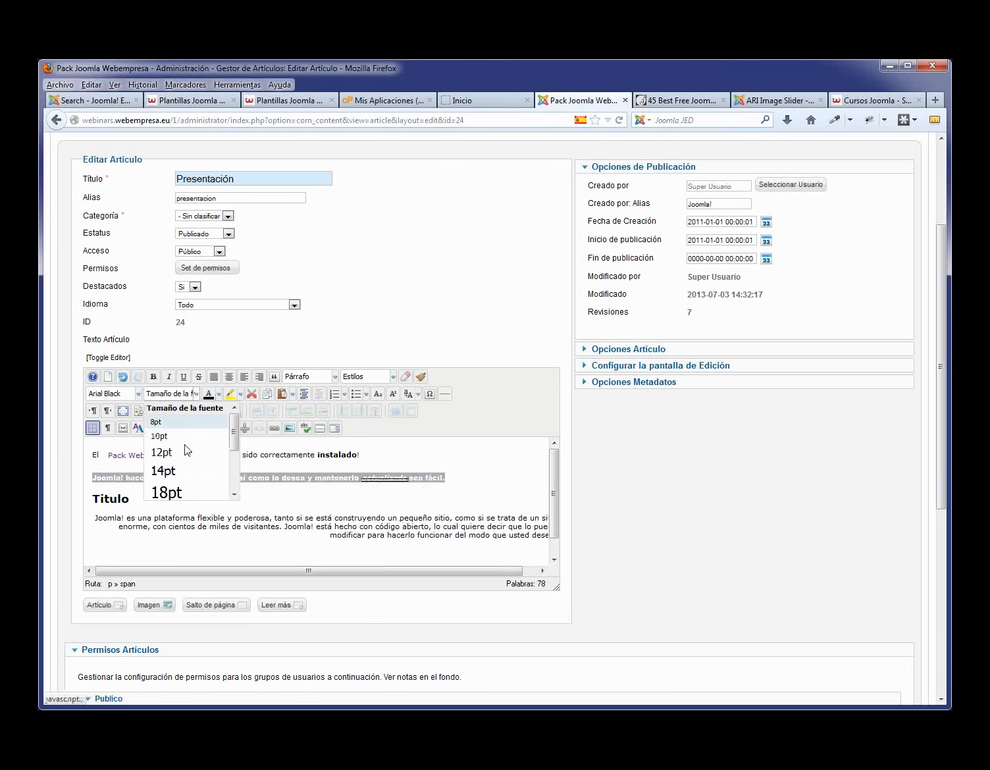
left_click(182, 452)
left_click(244, 506)
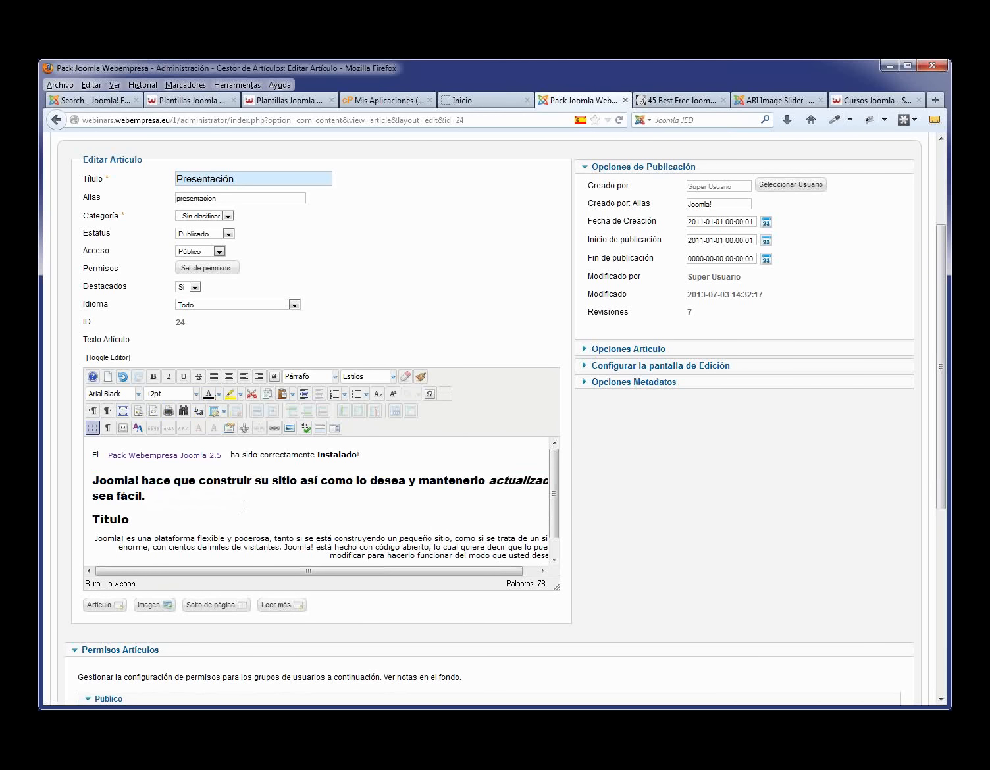
- Give that paragraph a new text colour and yellow highlight, save, and view the homepage
left_click_drag(212, 495, 85, 478)
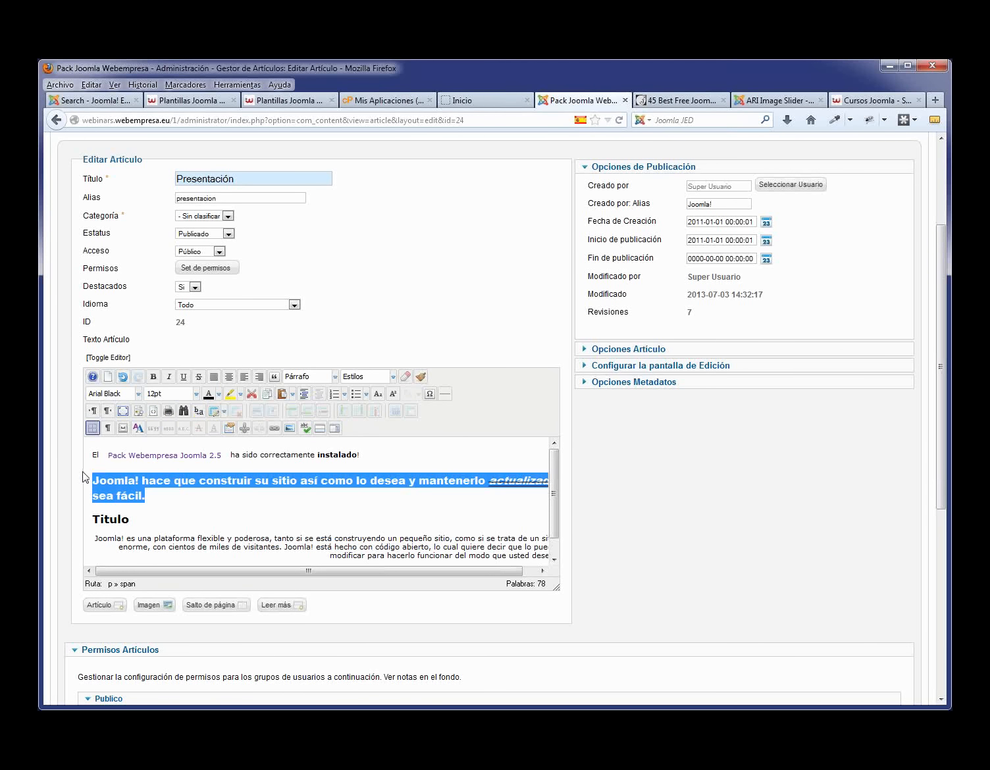
left_click(220, 395)
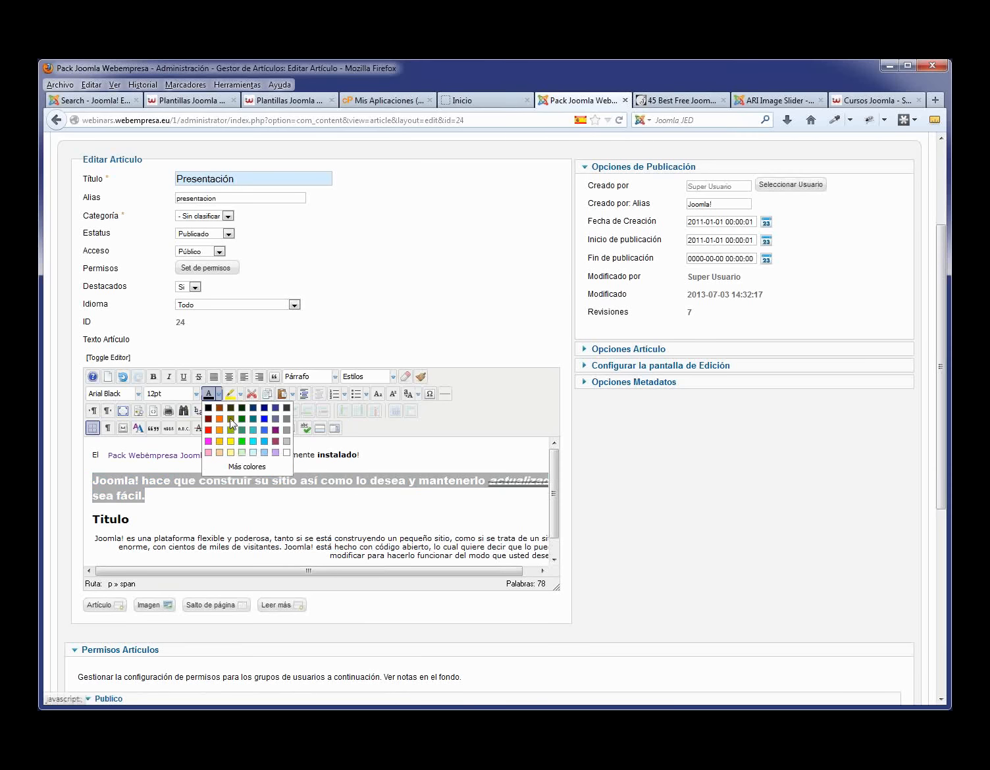
left_click(230, 418)
left_click(170, 492)
left_click_drag(168, 499, 90, 478)
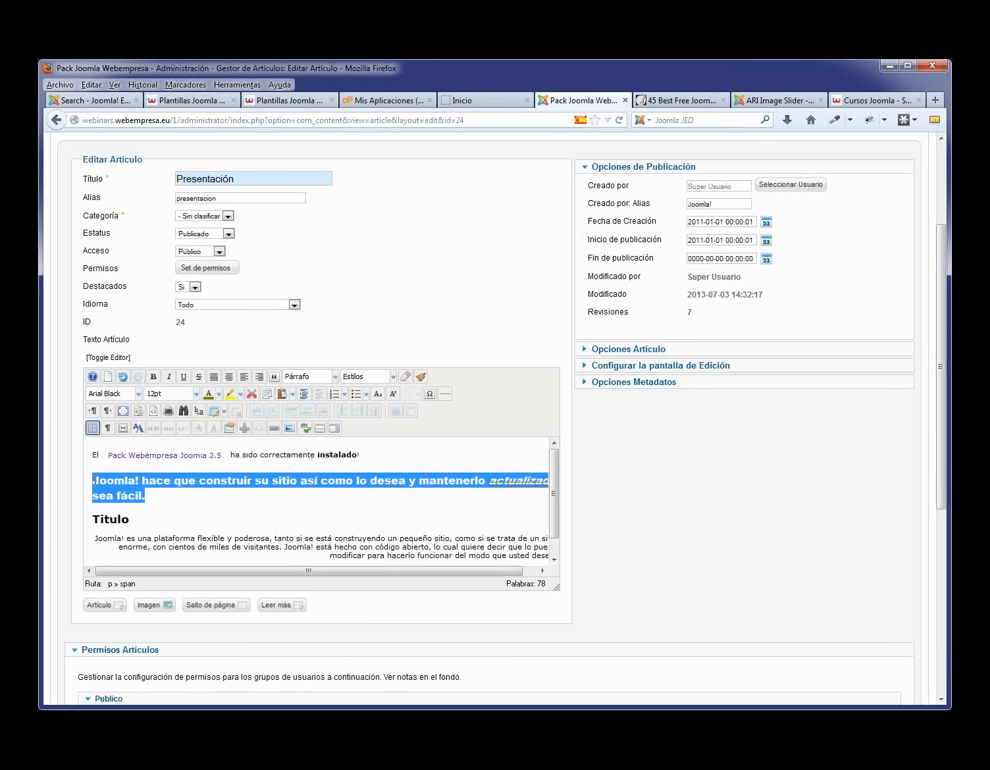
left_click(240, 395)
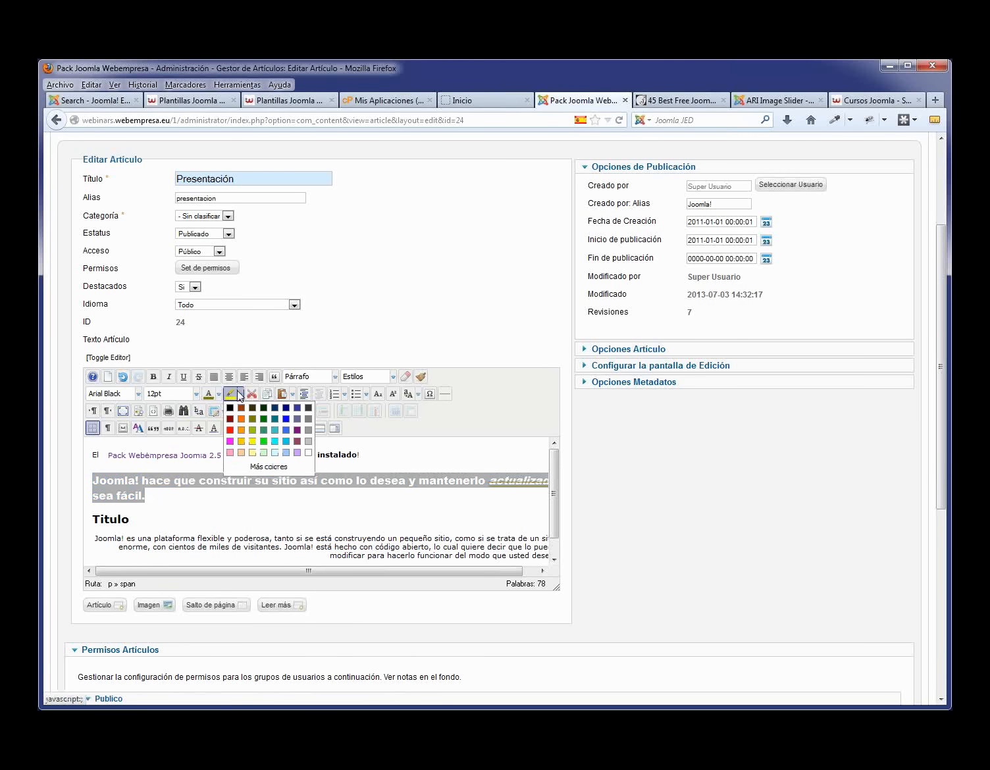
left_click(253, 442)
left_click(209, 504)
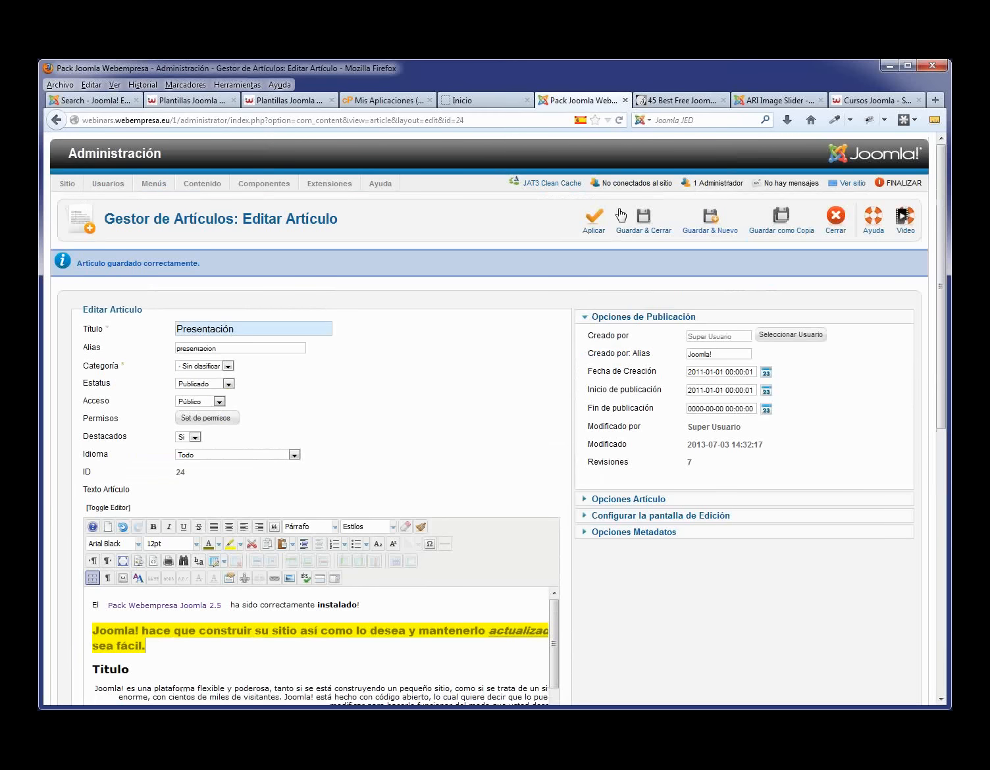
left_click(595, 218)
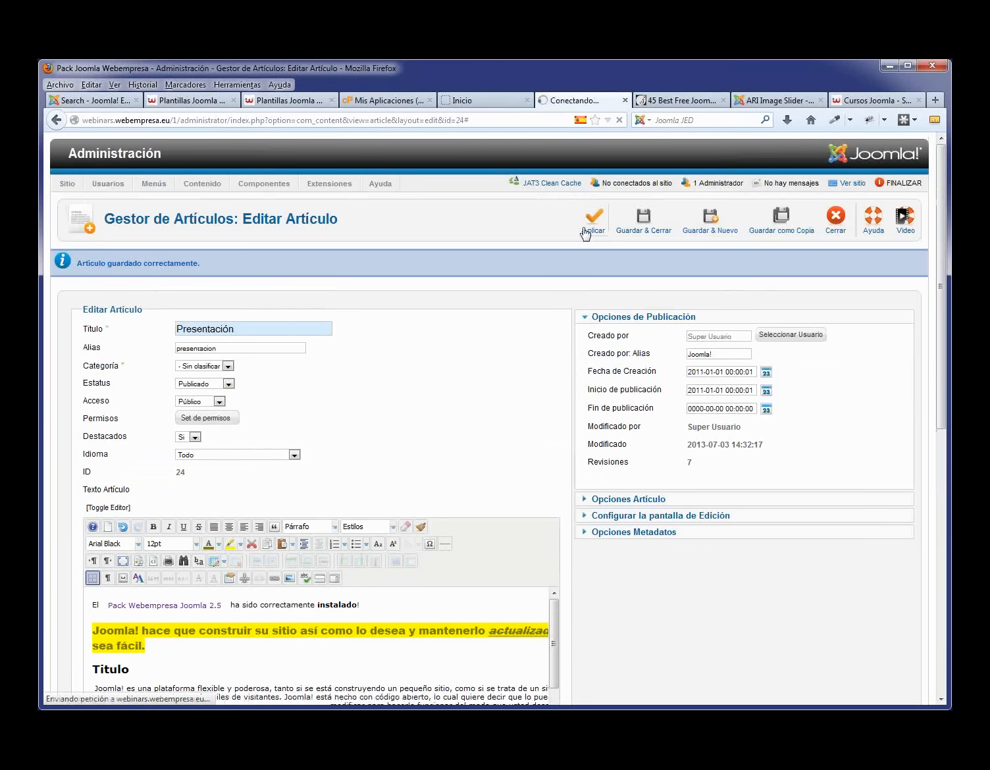
left_click(486, 103)
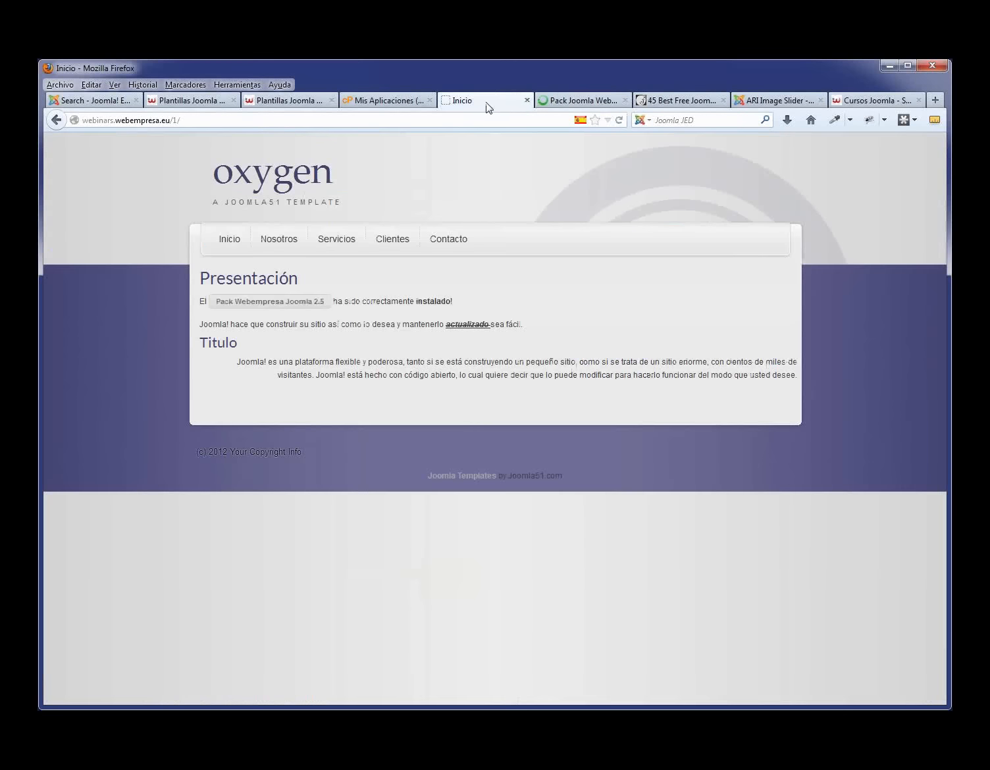
- Refresh the homepage to check the highlight, then go back to the Presentación editor
key("F5")
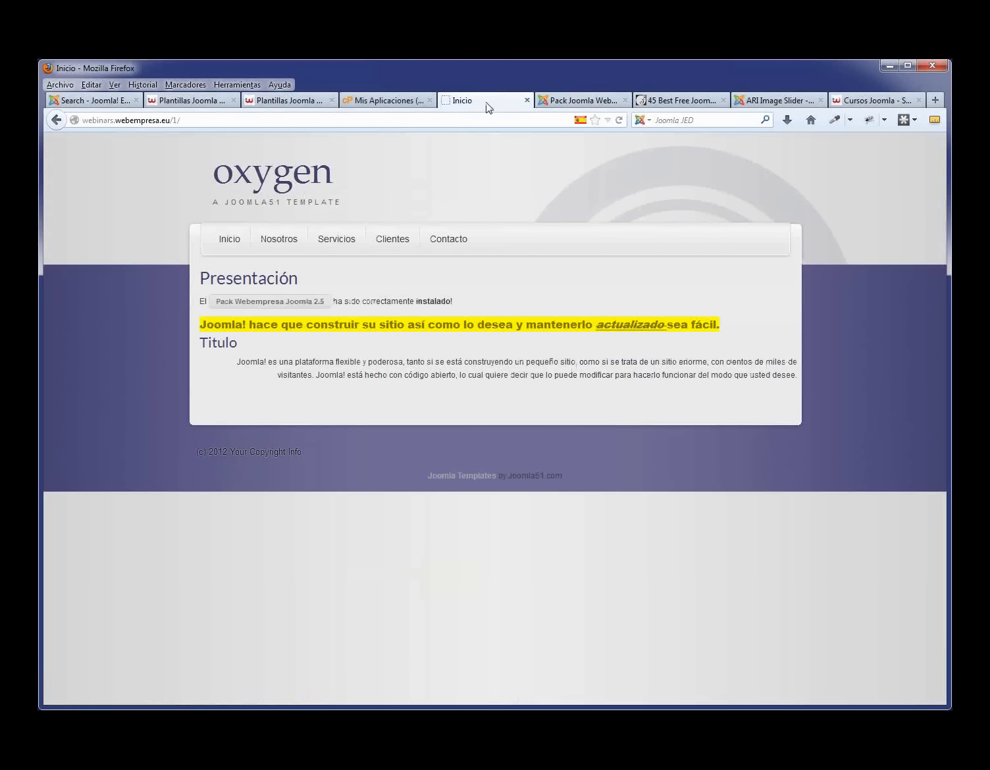
left_click(579, 102)
scroll(553, 390, "down", 3)
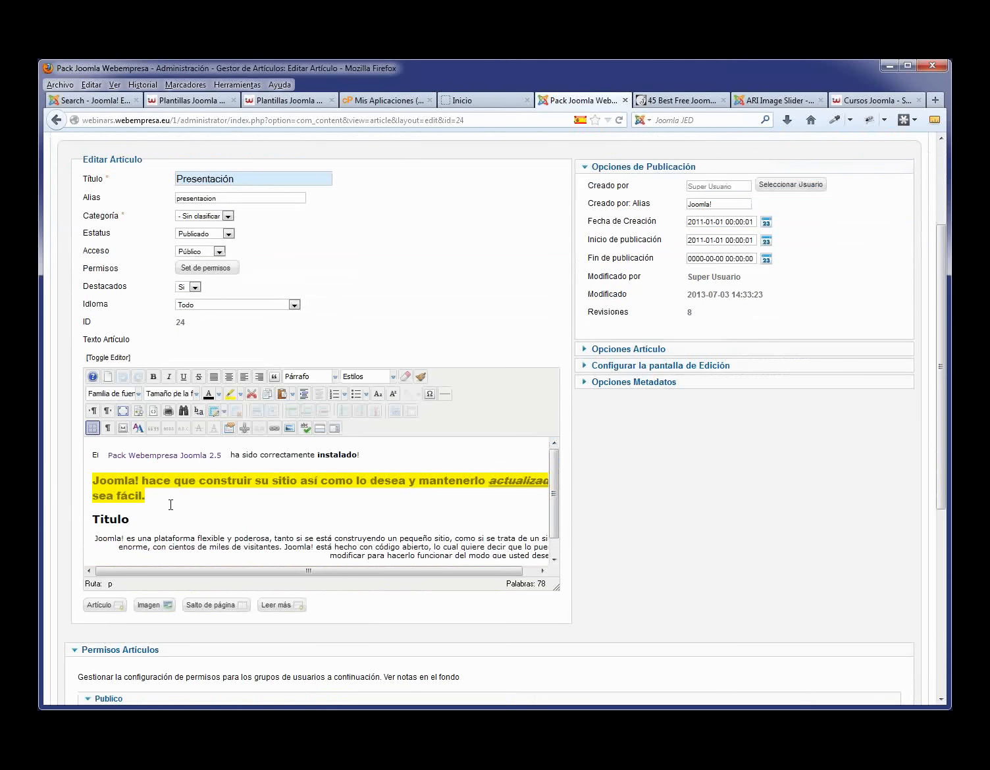
- Delete the yellow-highlighted paragraph and turn the empty line into a bullet item
left_click(85, 474, "shift")
key("BackSpace")
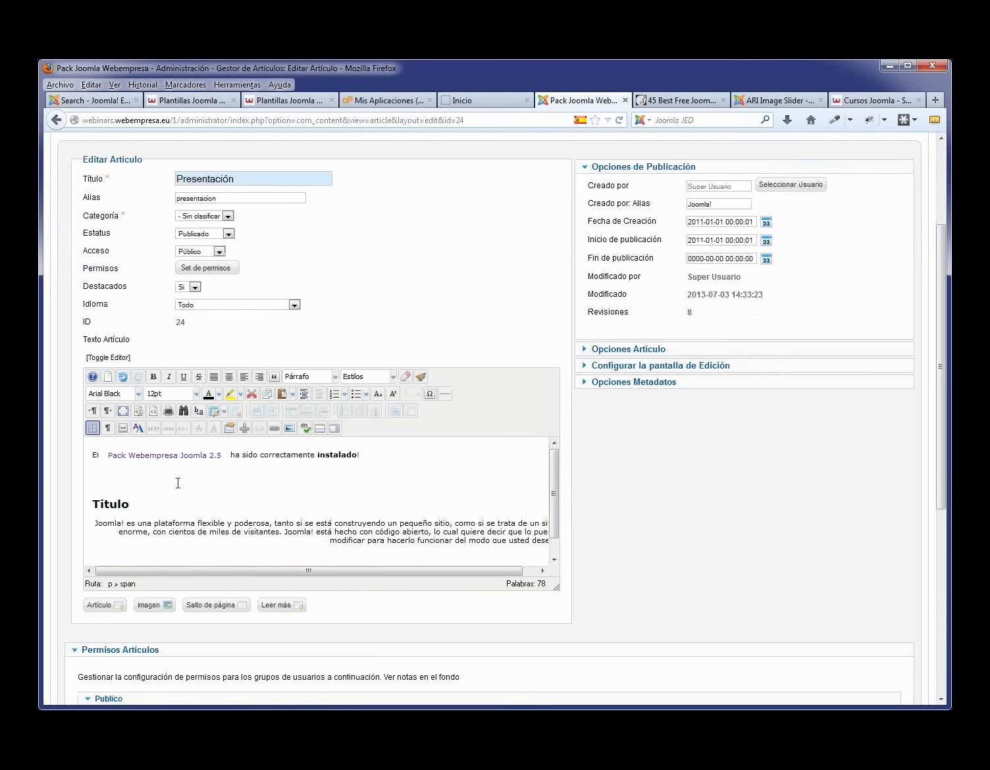
left_click(335, 395)
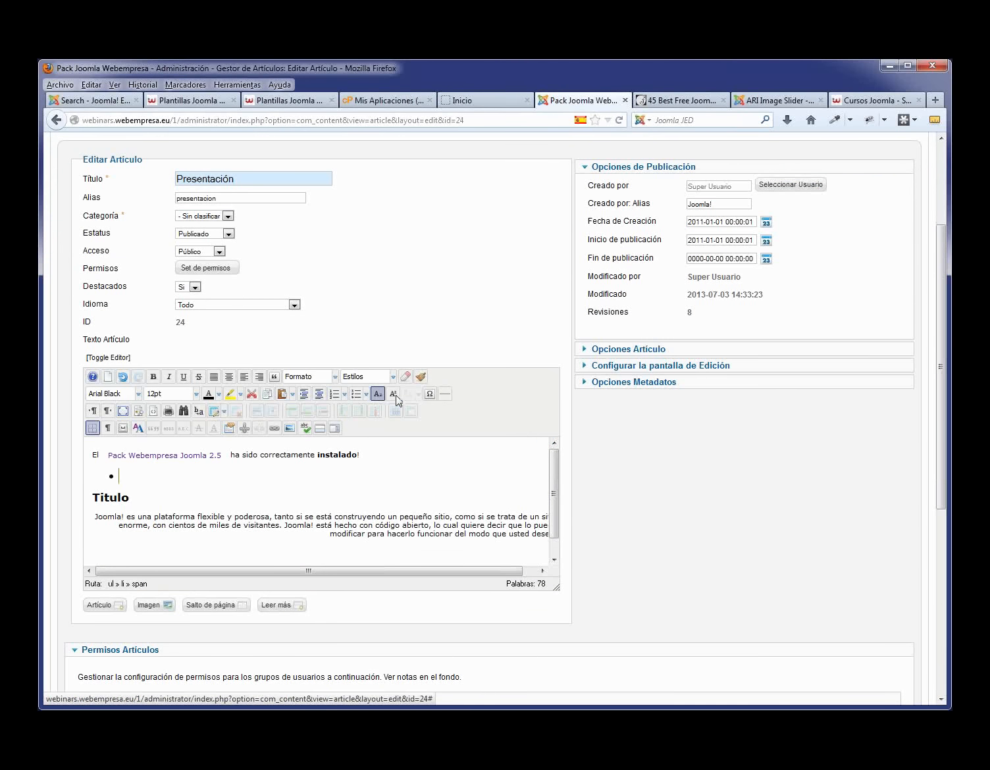
- Append 30€ after 'instalado!' using the character map, and start a new line
left_click(381, 459)
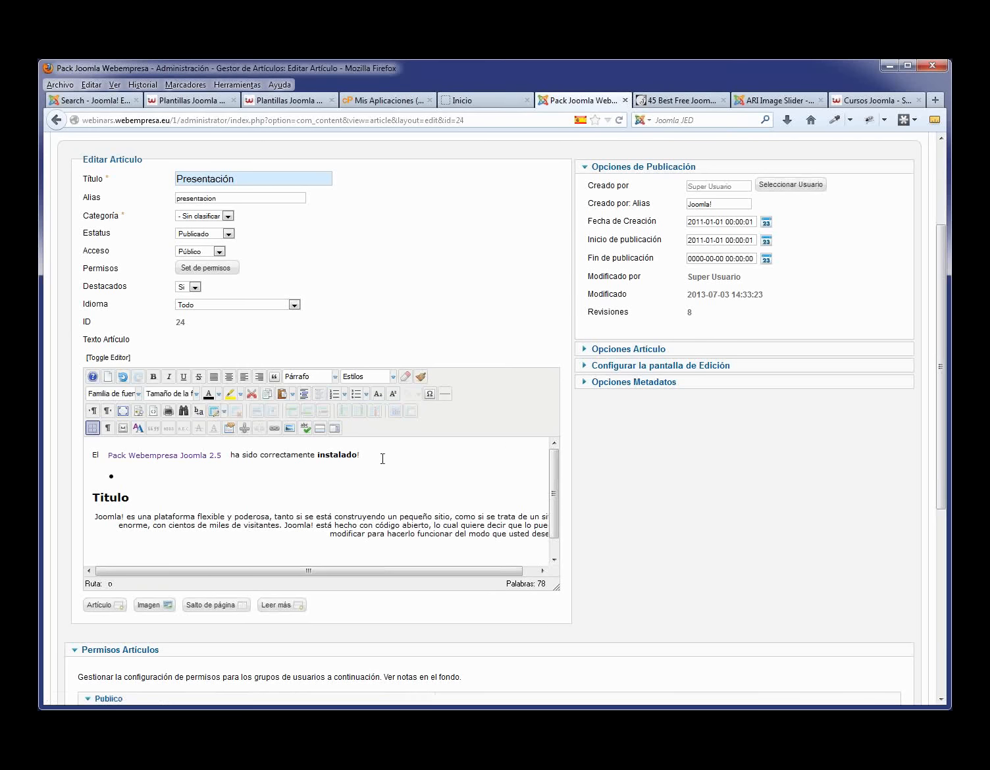
scroll(383, 458, "up", 2)
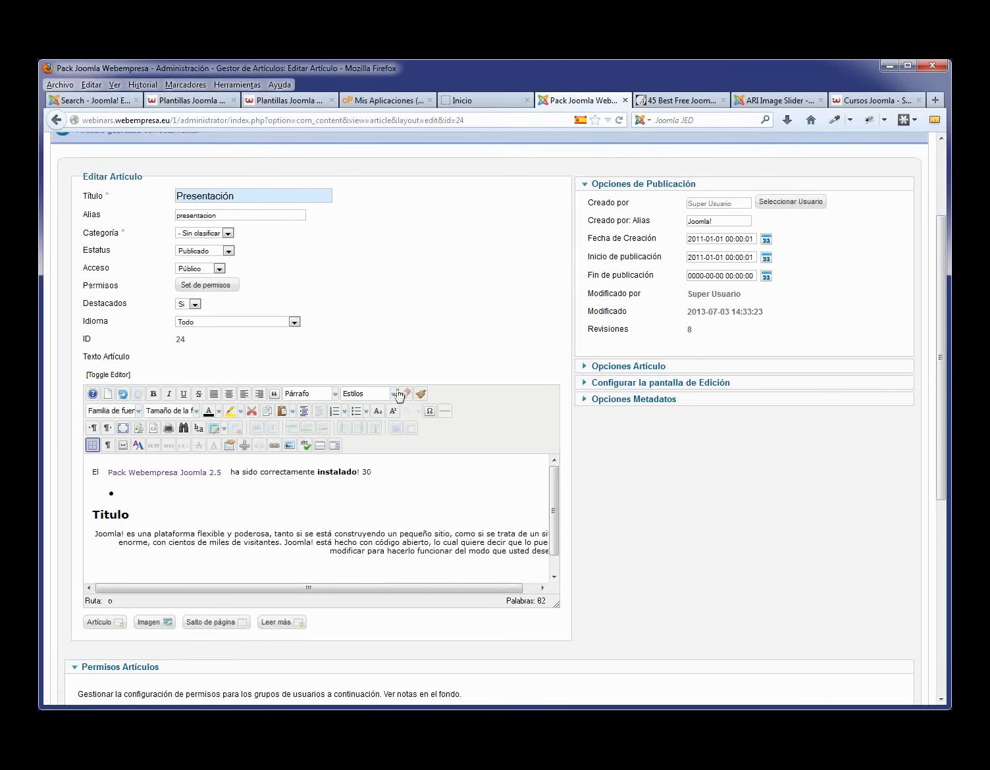
left_click(430, 469)
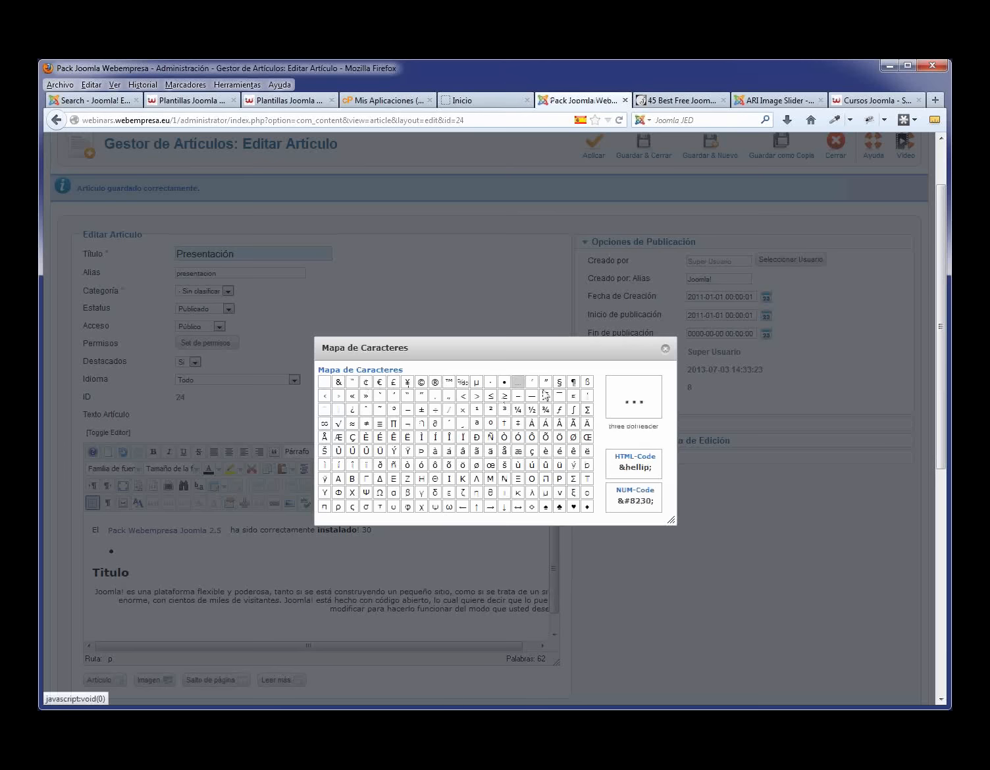
left_click(379, 383)
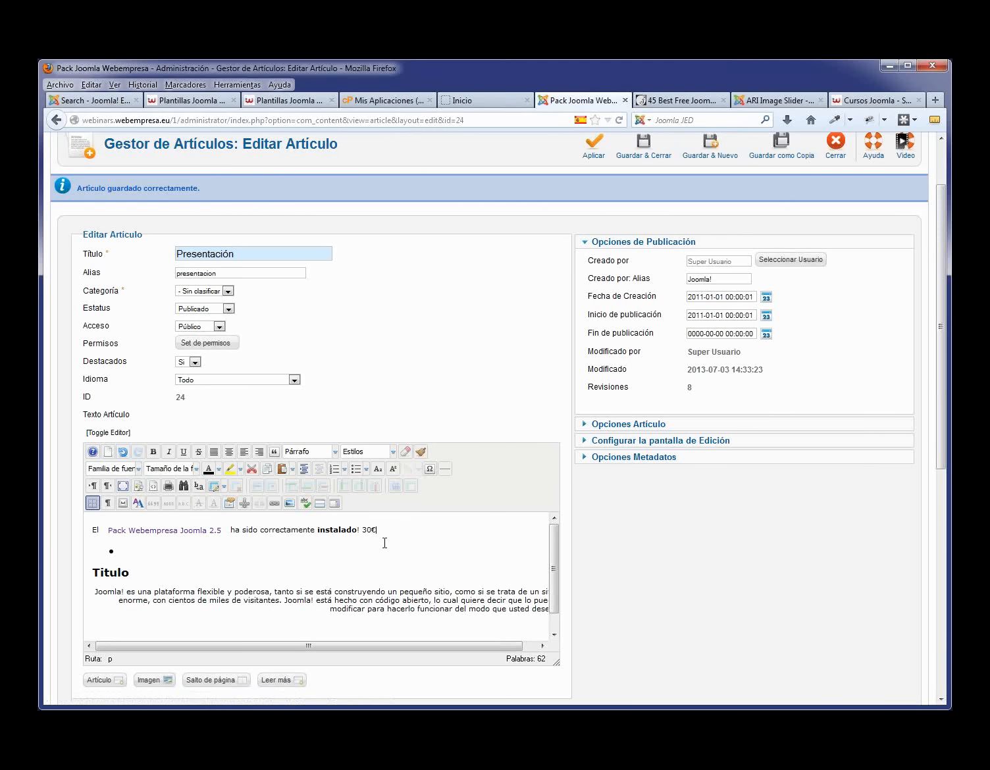
key("Return")
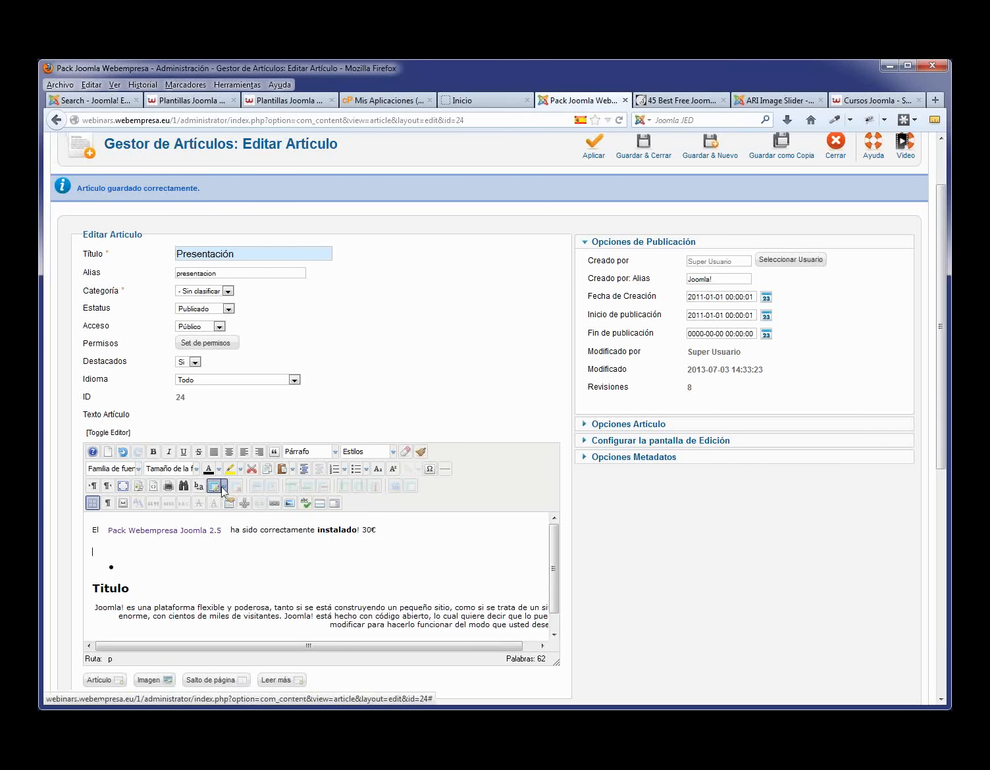
- Insert a 2x2 test table 200 wide containing erlkwerlk and dsfsfsdf
left_click(224, 488)
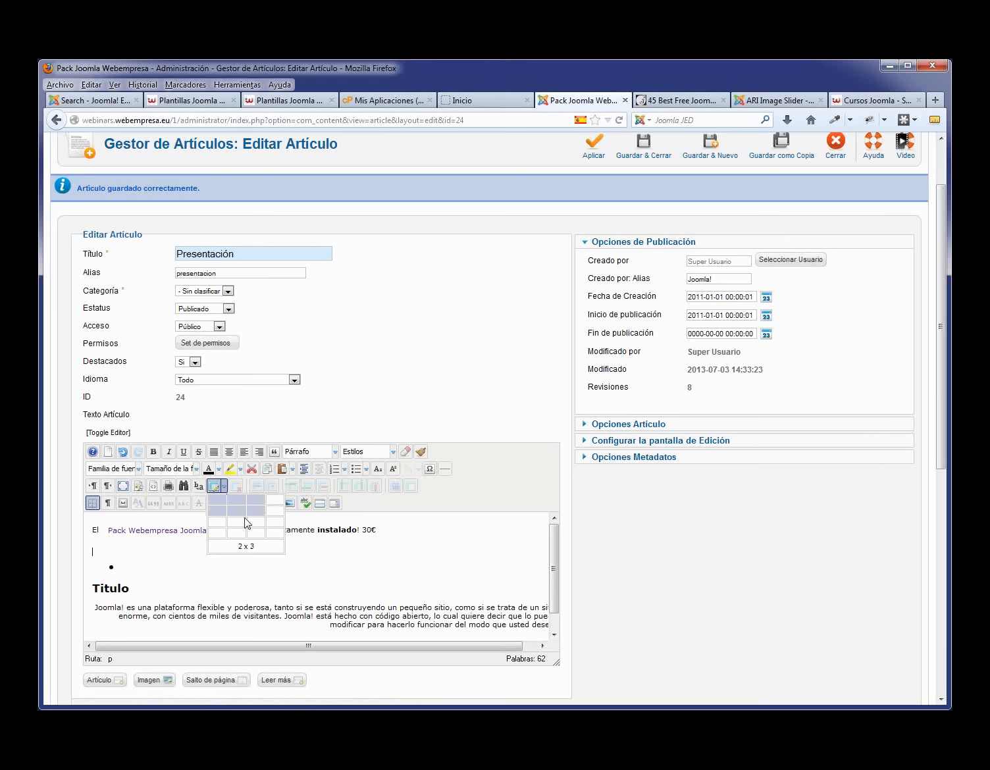
left_click(216, 486)
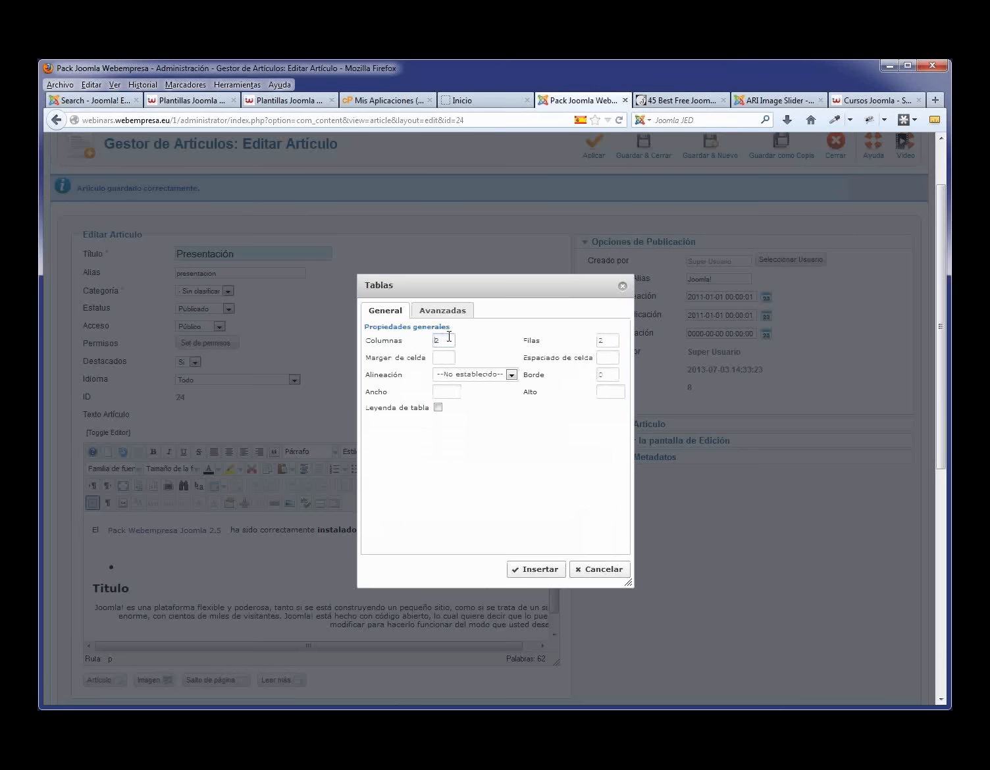
key("Tab")
left_click(444, 394)
type("200")
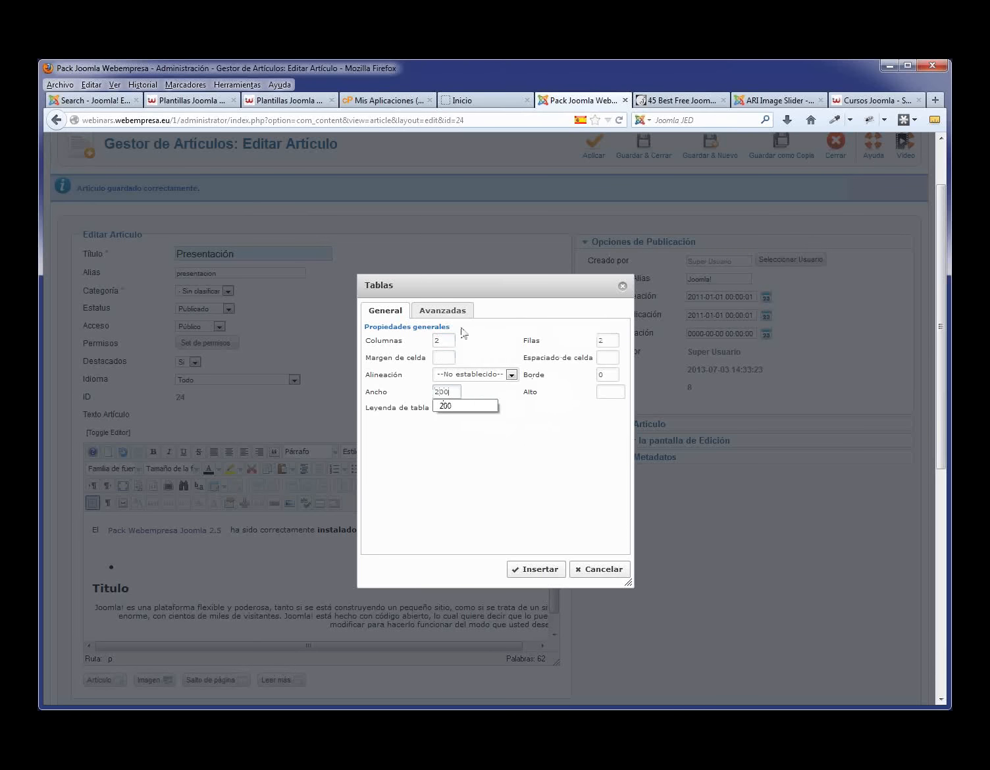
left_click(539, 570)
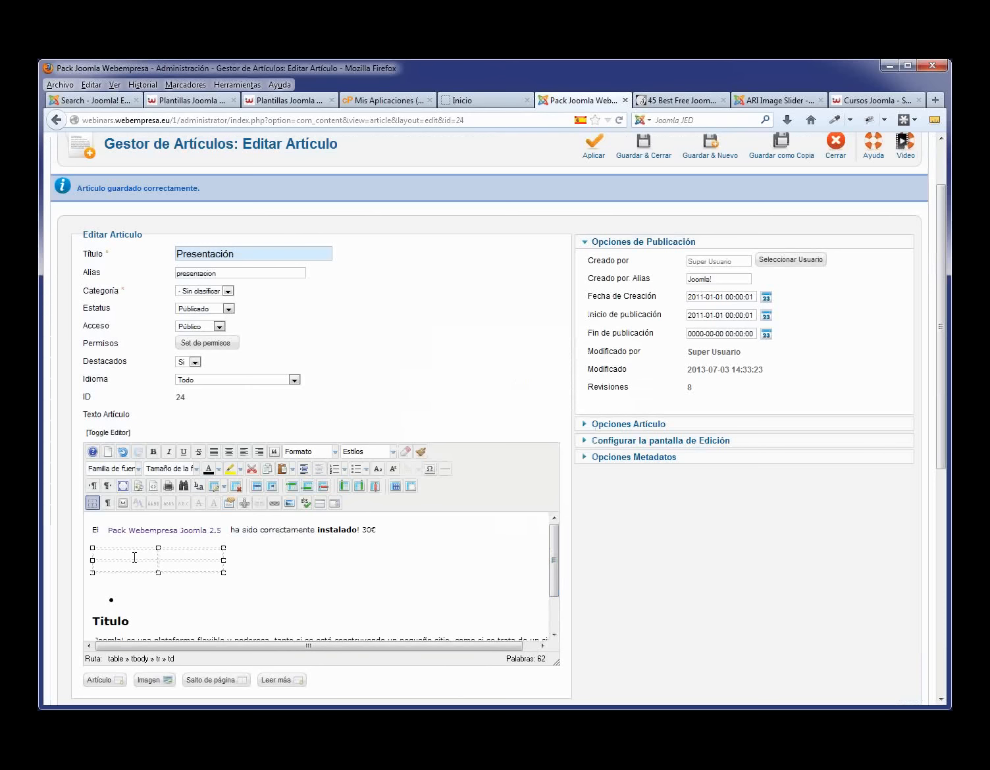
type("erlkwerlk")
left_click(217, 565)
type("dsfsfsdf")
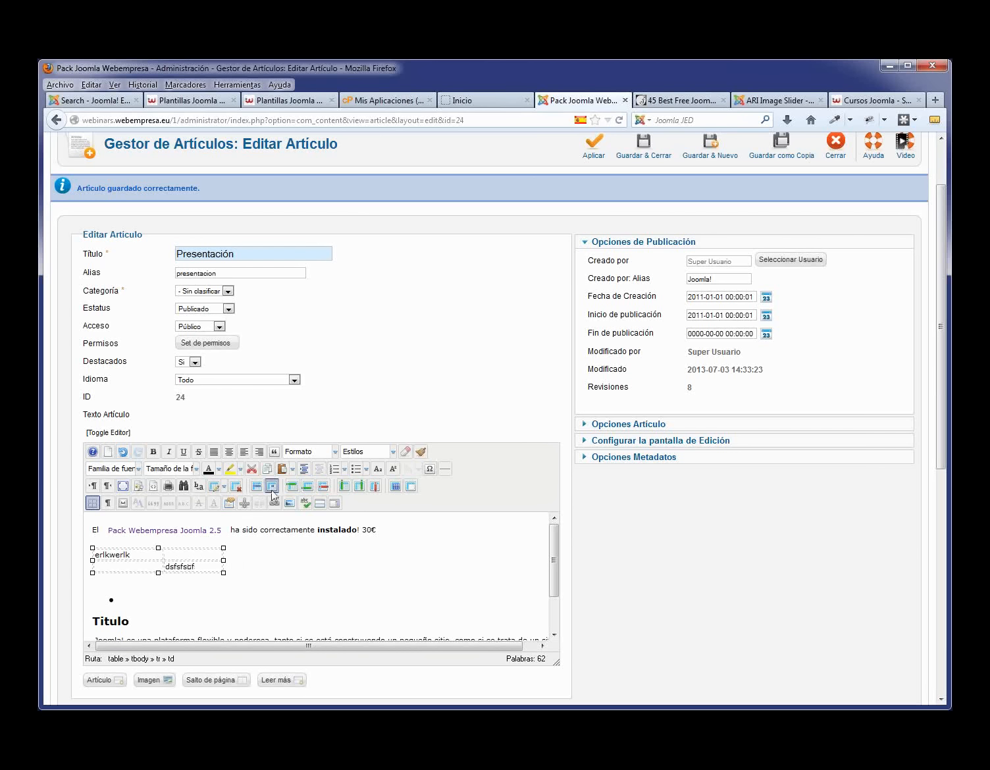
- Add columns before and after, delete the dsfsfsdf column, then delete the whole table
left_click(346, 491)
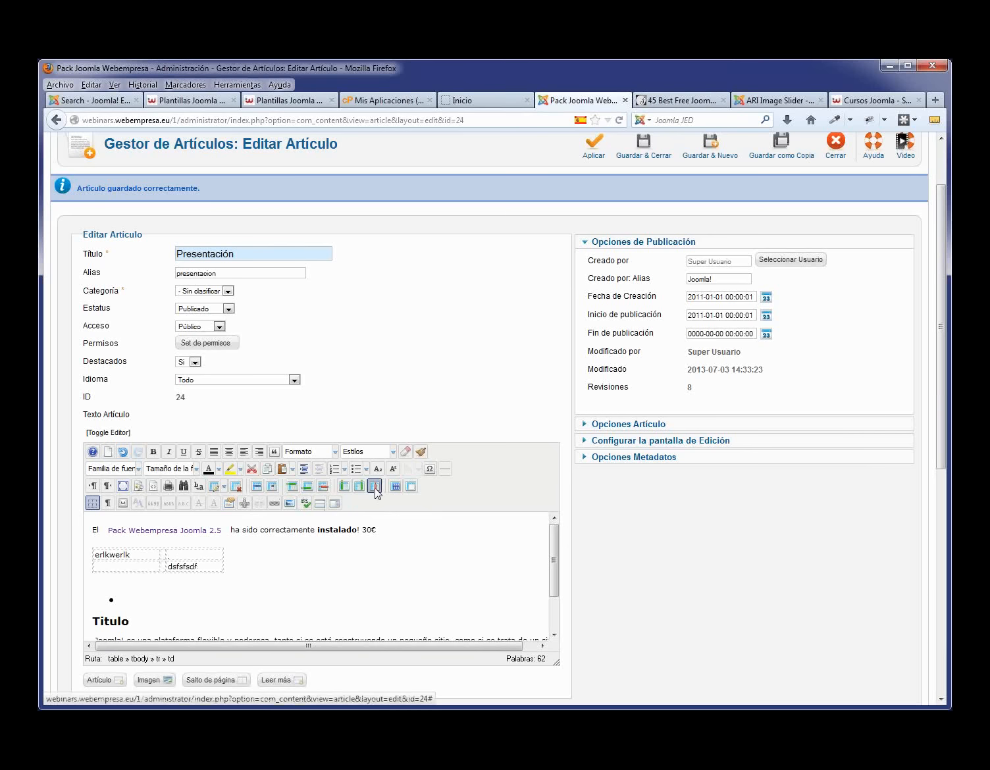
left_click(361, 493)
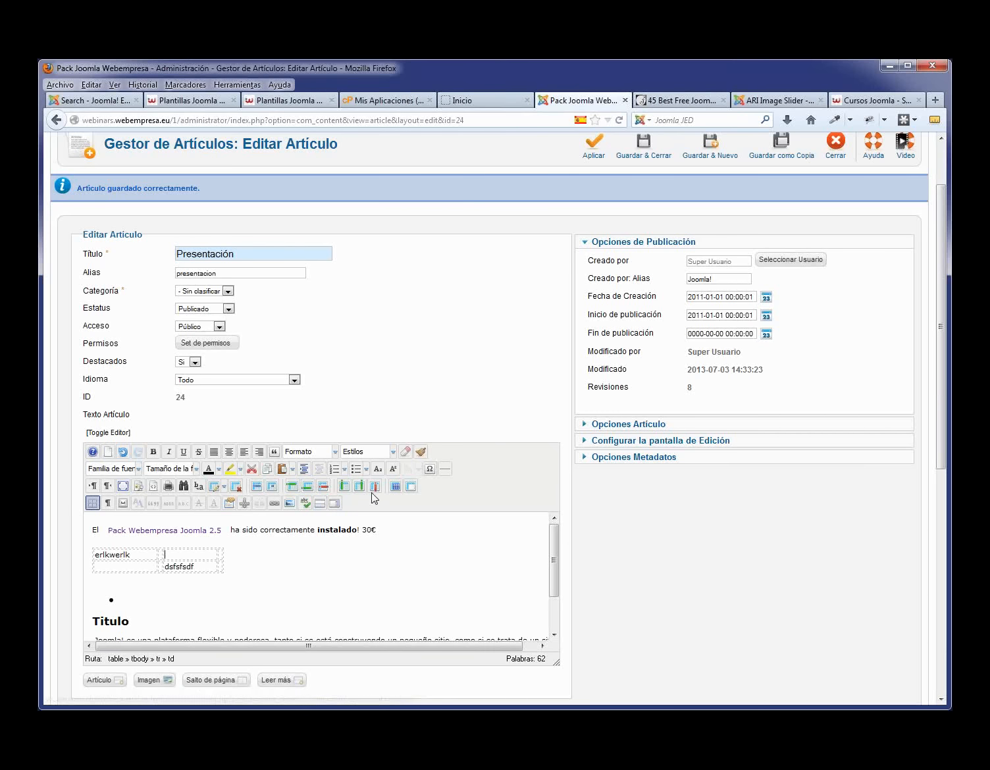
left_click(375, 487)
left_click(136, 554)
right_click(136, 554)
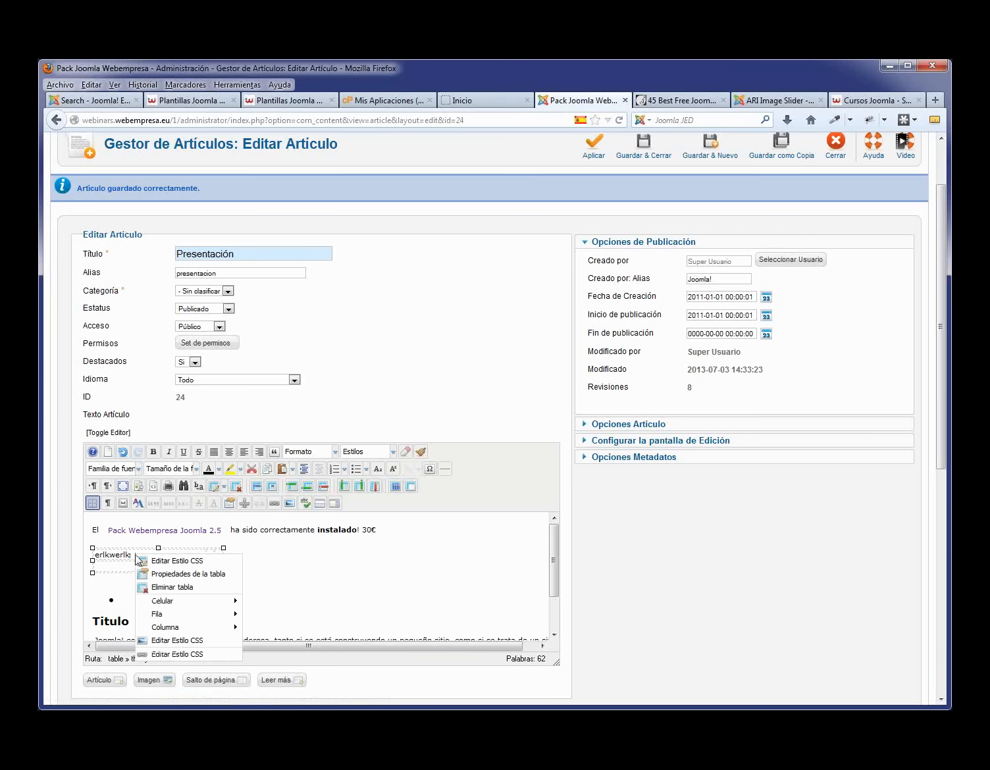
left_click(172, 588)
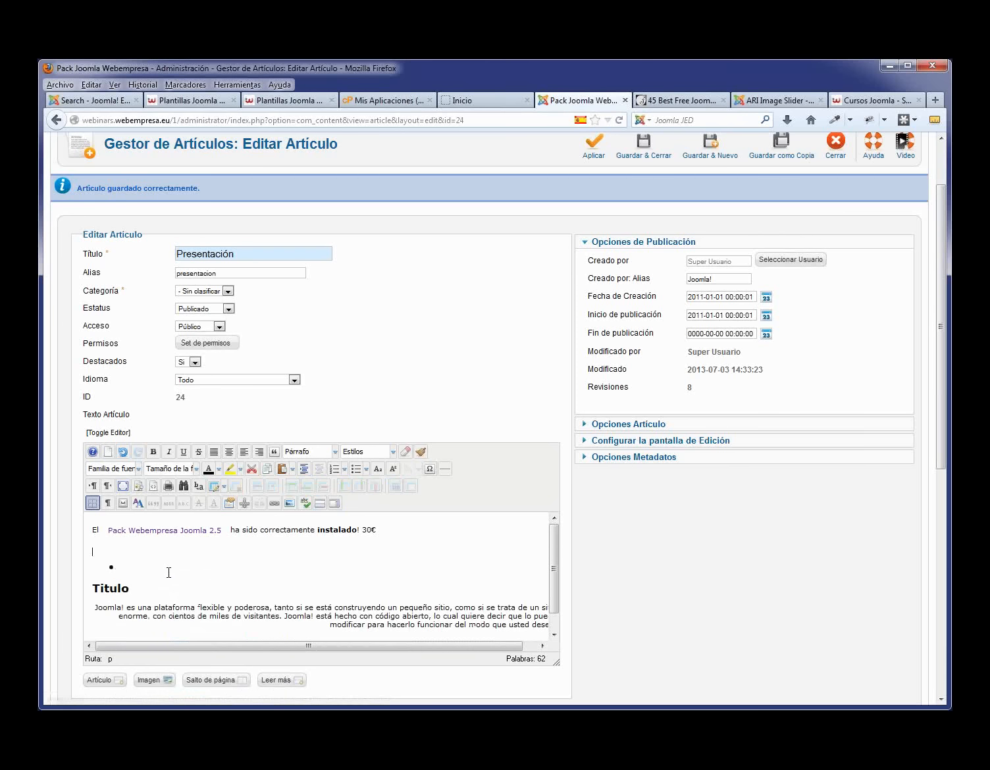
left_click(130, 566)
- Replace the empty bullet with the word Contacto and briefly open its CSS style popup
key("BackSpace")
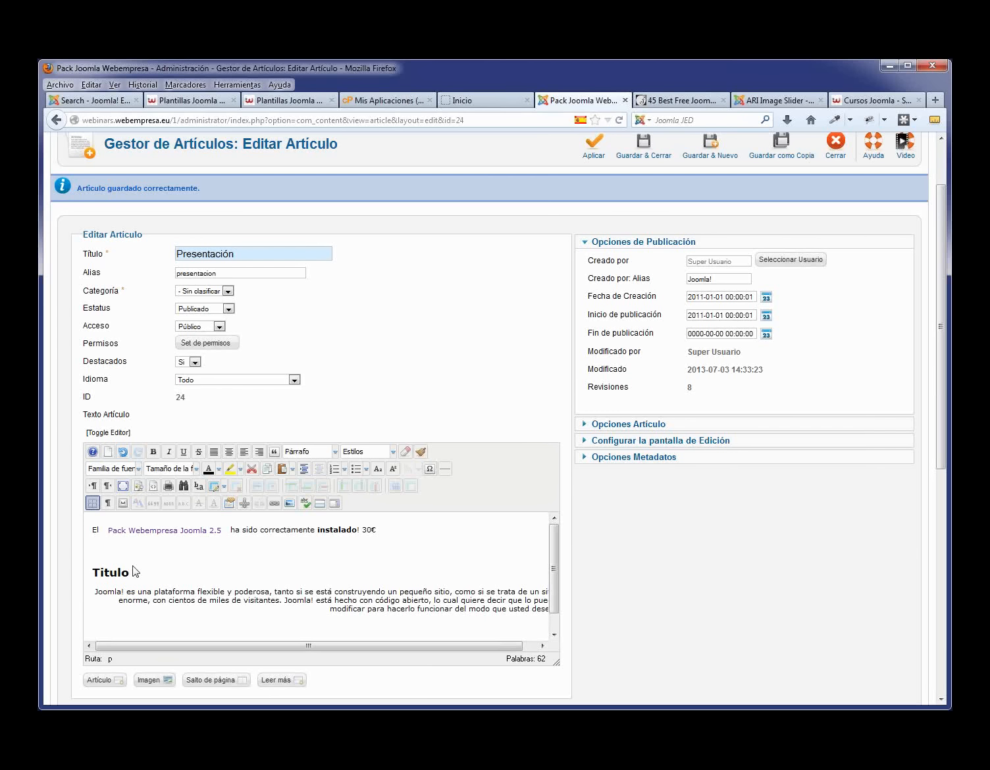
type("Contacto")
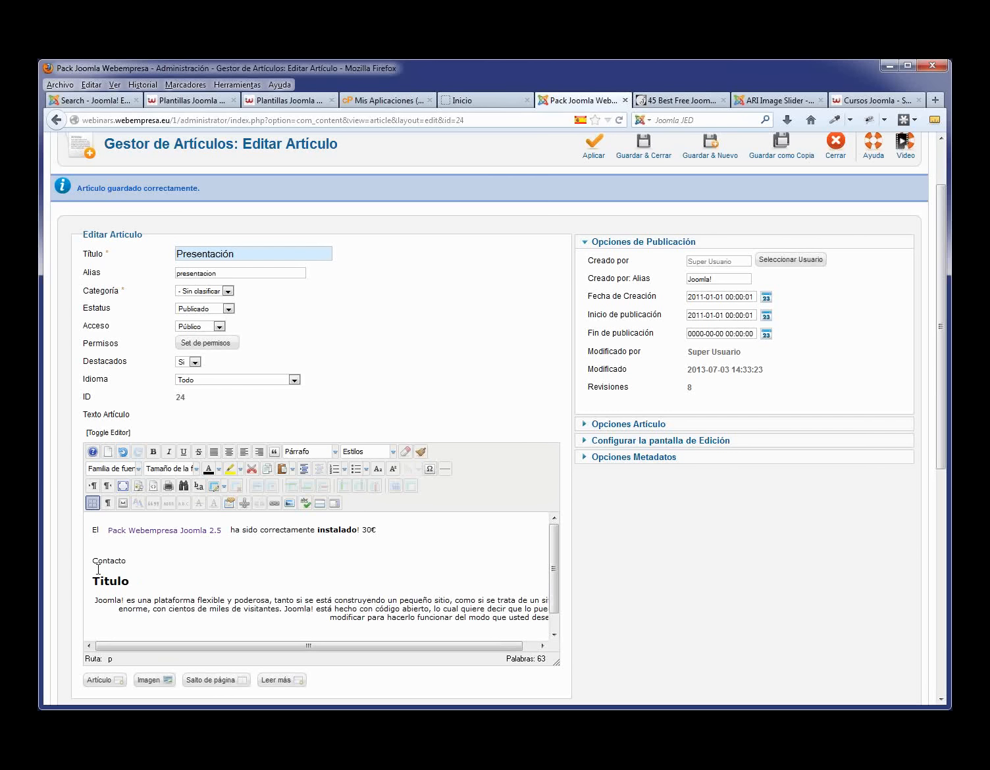
double_click(109, 561)
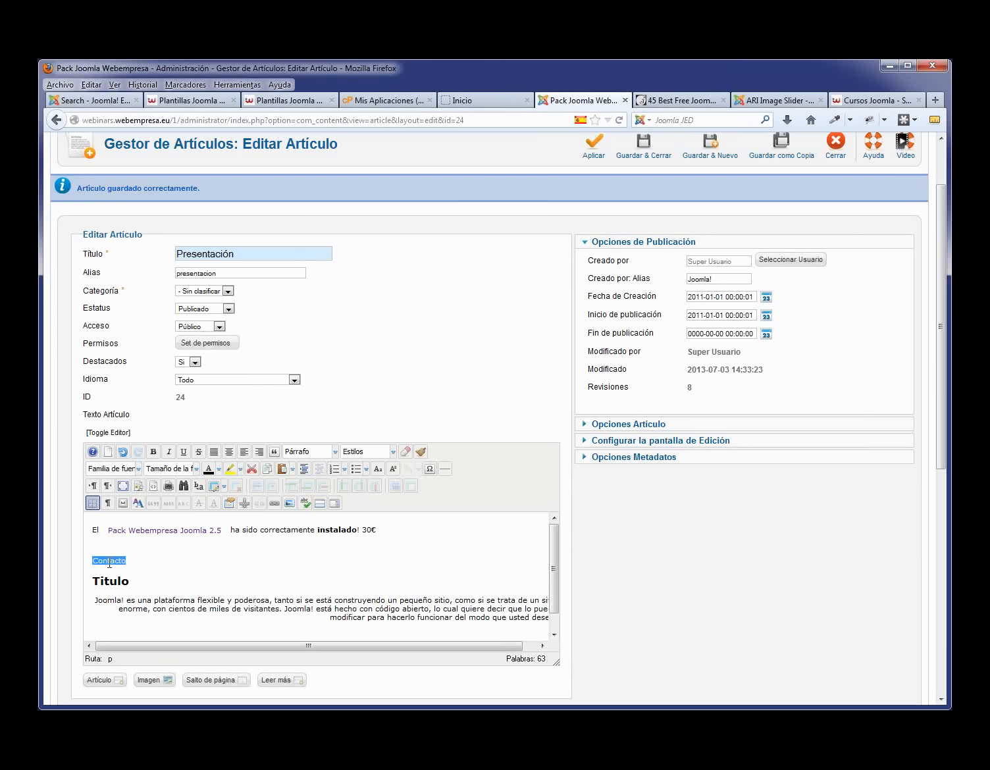
left_click(244, 504)
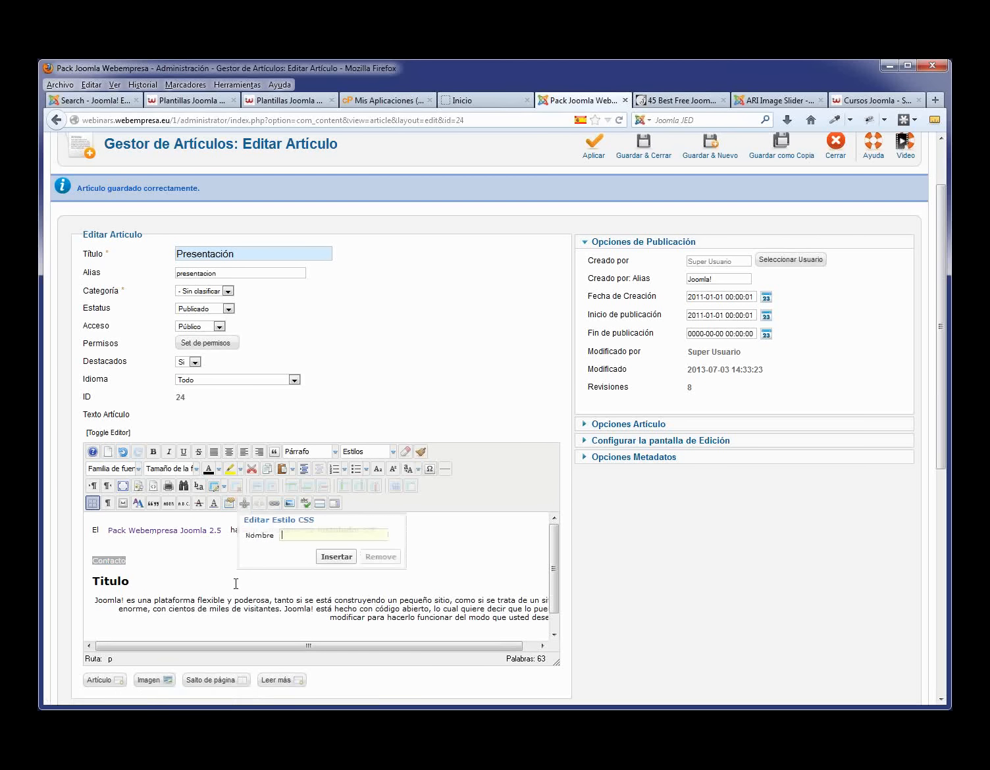
left_click(237, 583)
left_click(274, 504)
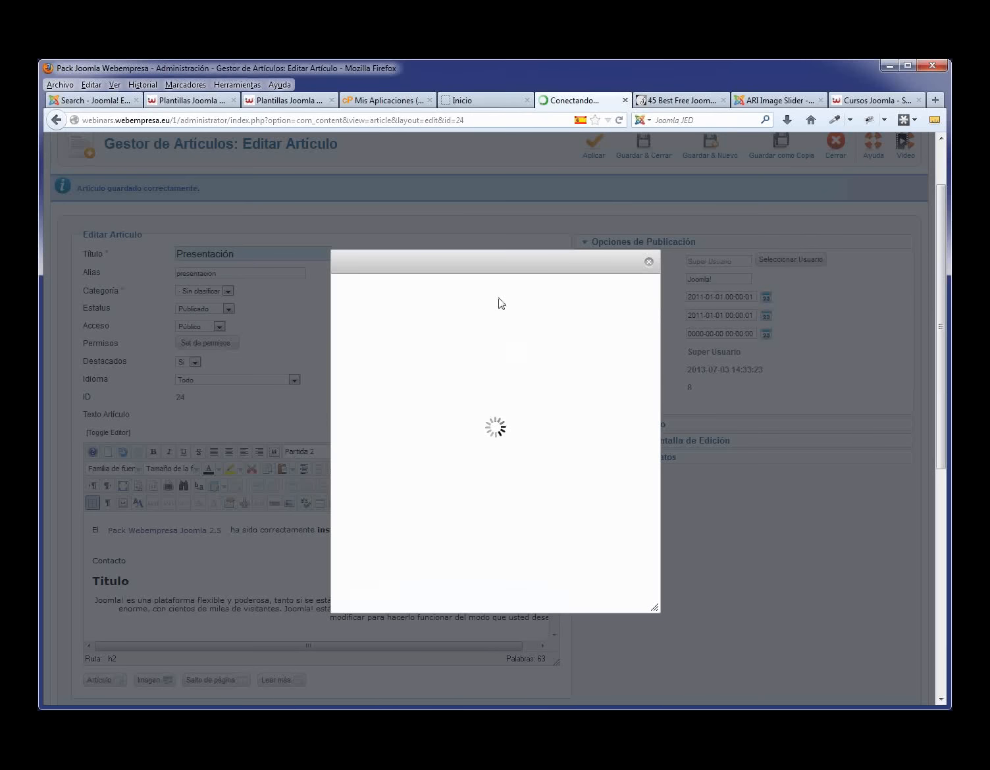
left_click(426, 305)
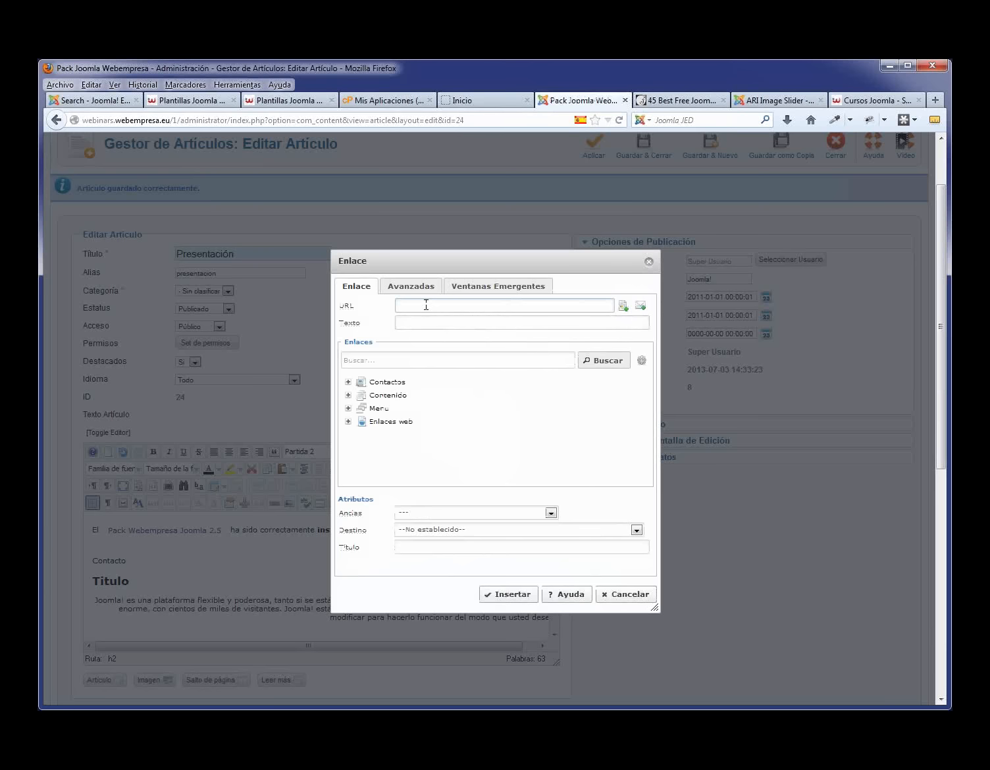
left_click(426, 305)
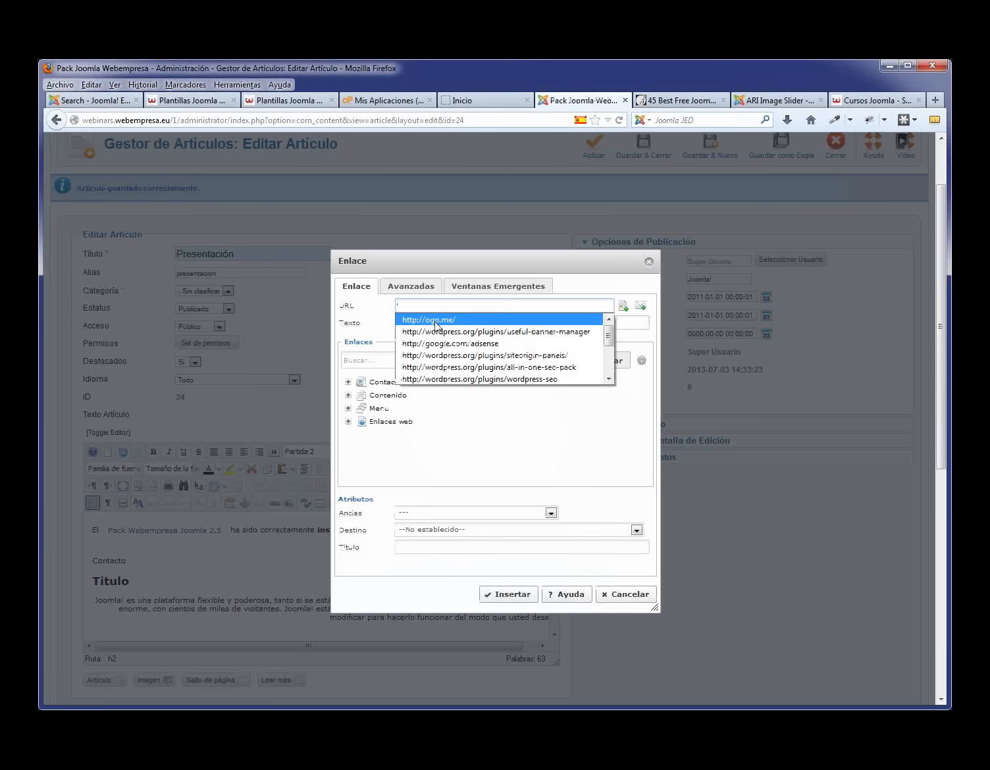
left_click(435, 320)
left_click(457, 322)
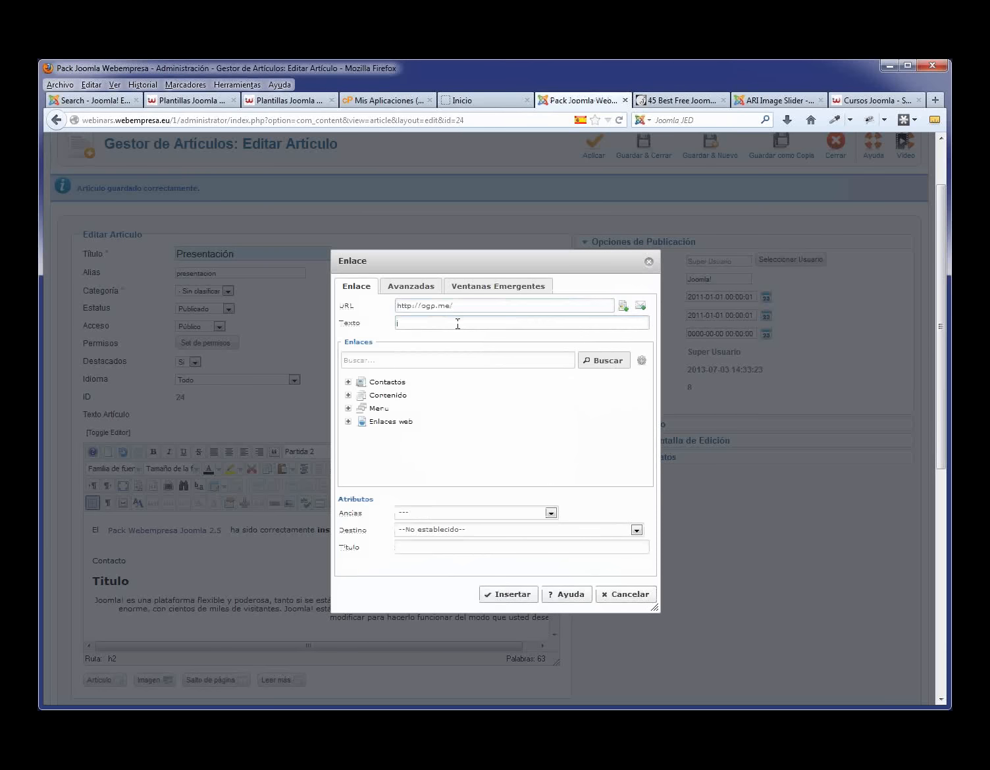
left_click(636, 530)
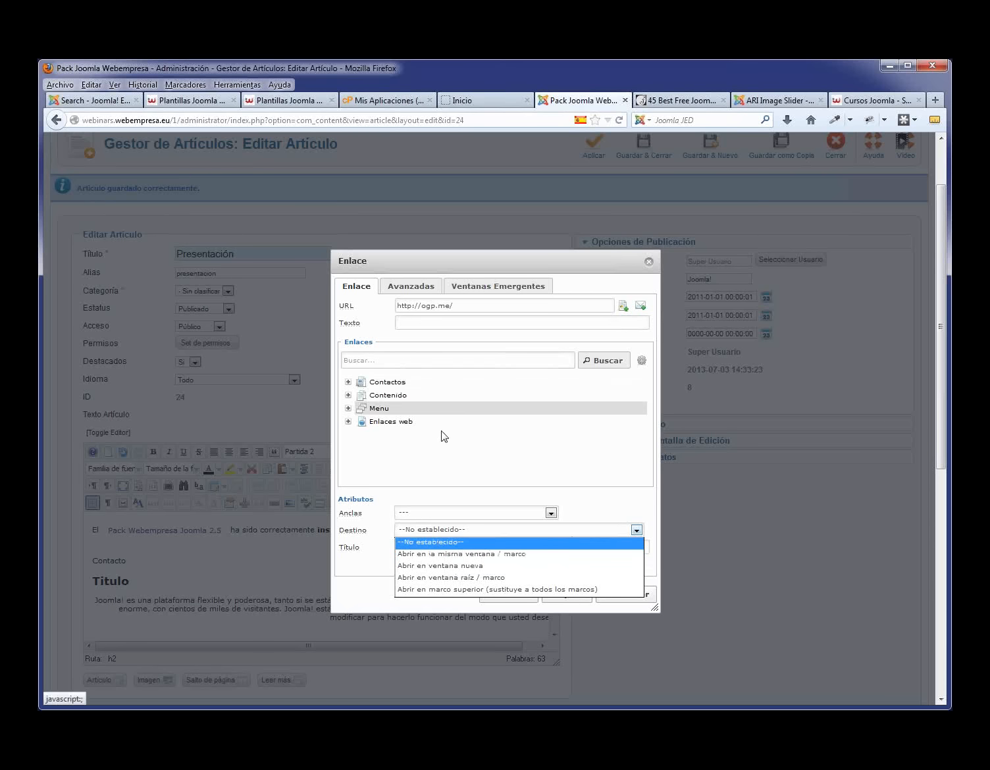
left_click(460, 304)
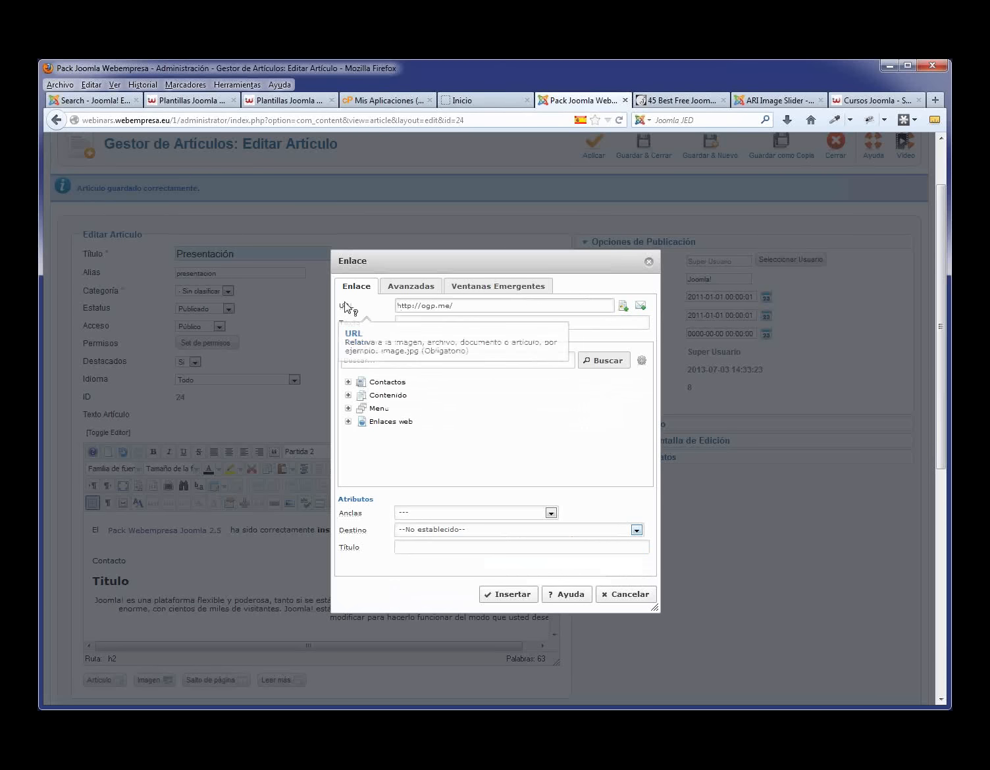
left_click_drag(454, 306, 399, 306)
key("Delete")
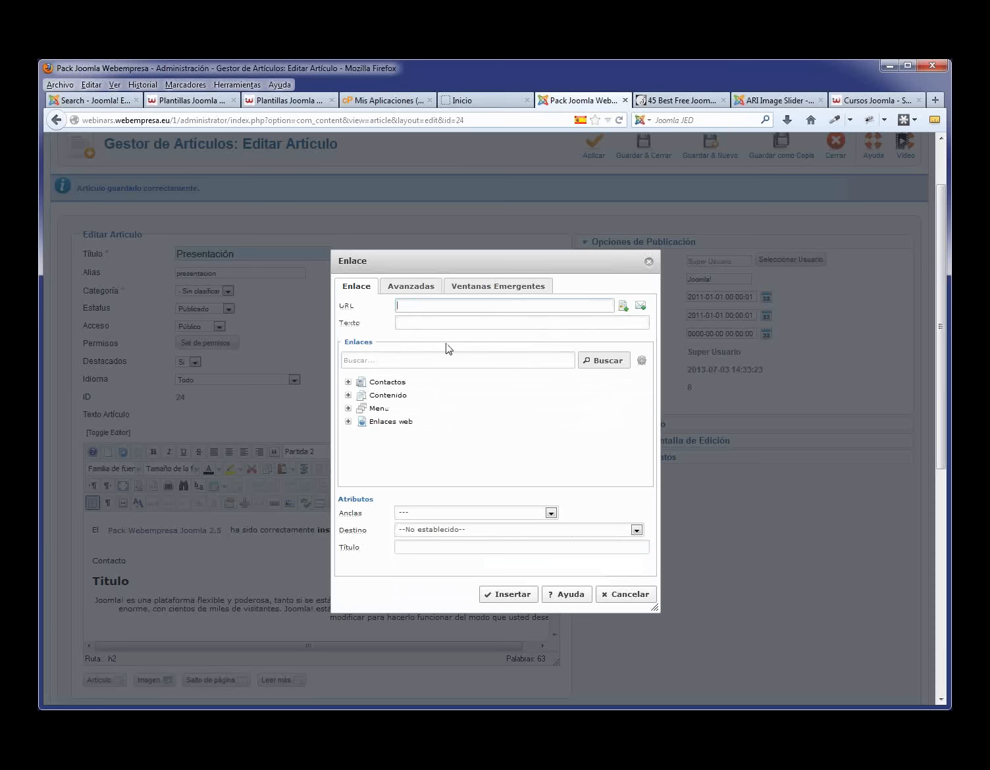
- Pick the Contacto page under Menu Principal, dismiss the warning, and cancel the link dialog
left_click(349, 409)
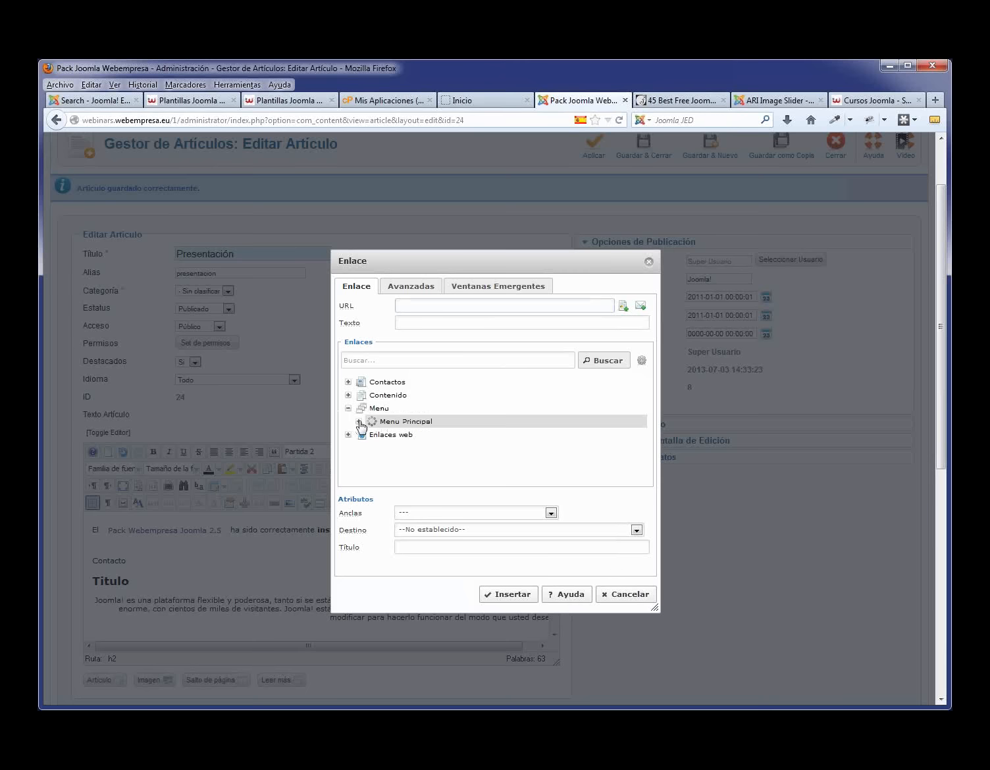
left_click(359, 422)
scroll(422, 469, "down", 1)
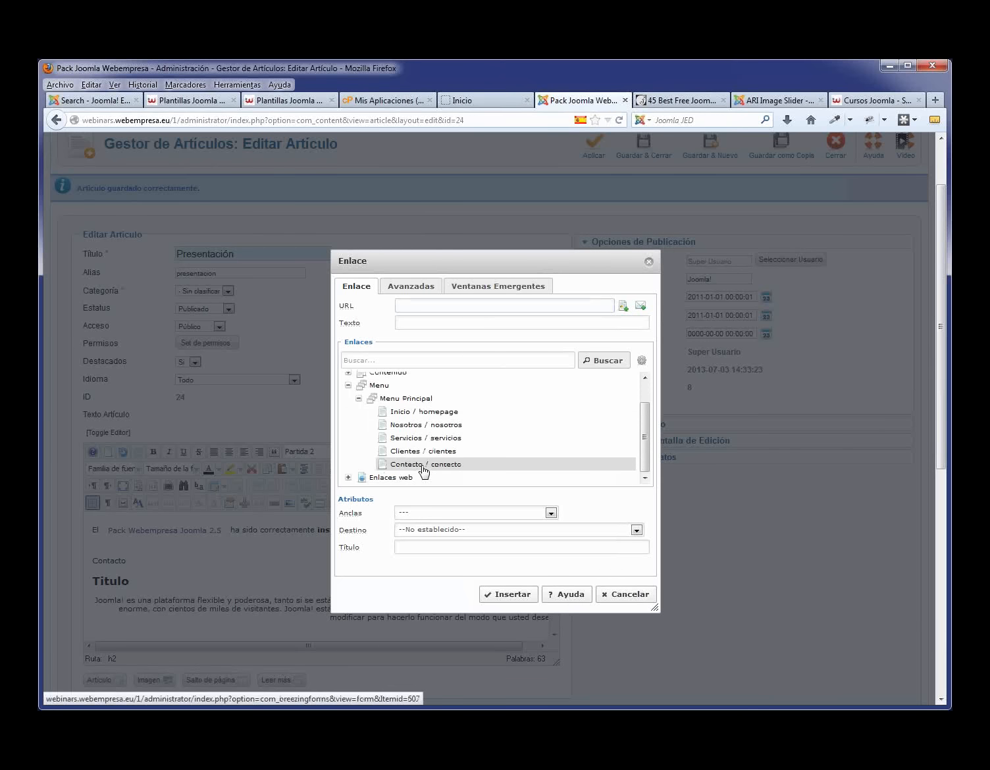
left_click(423, 464)
left_click(511, 595)
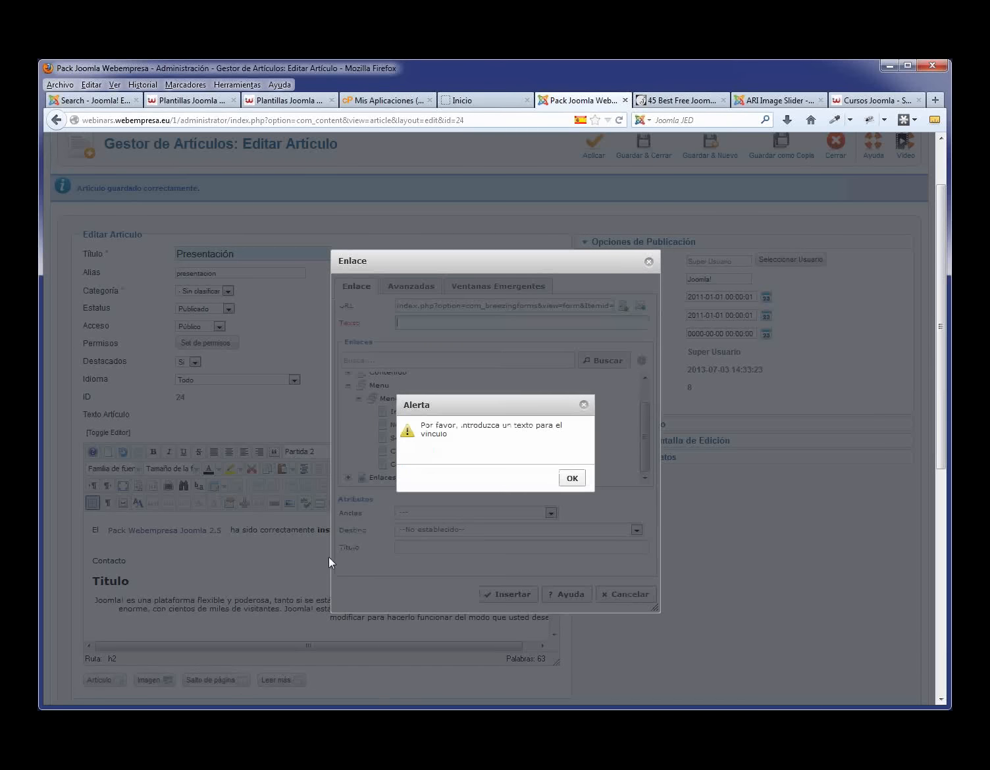
left_click(569, 480)
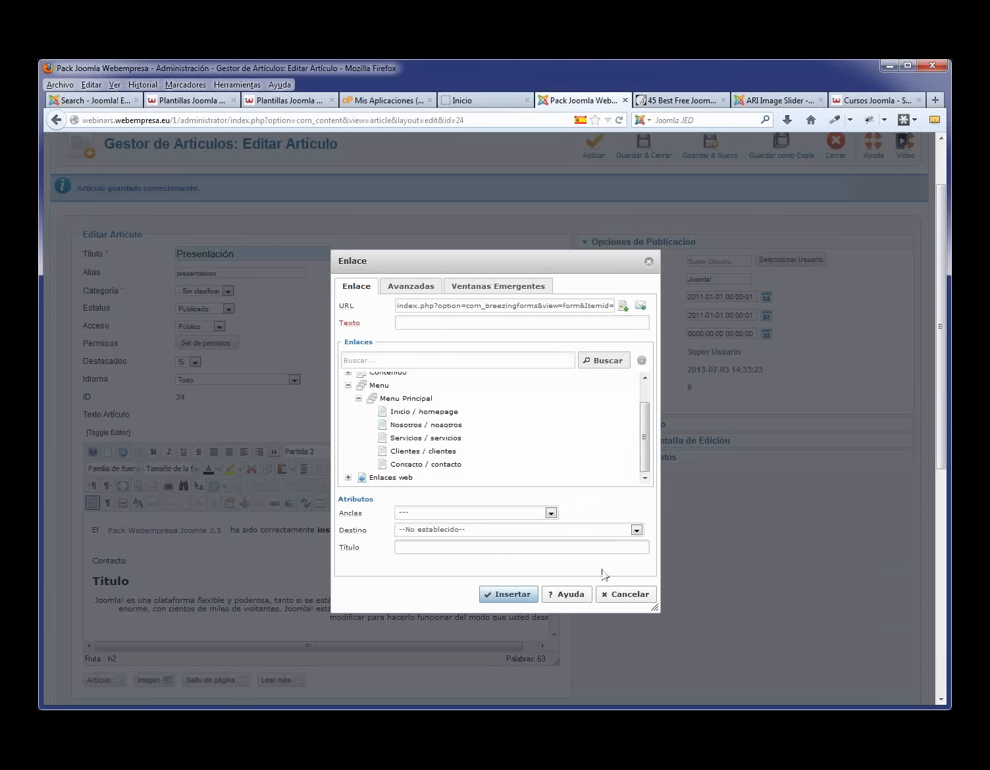
left_click(619, 596)
- Link the word Contacto to the Contacto / contacto menu page
double_click(122, 561)
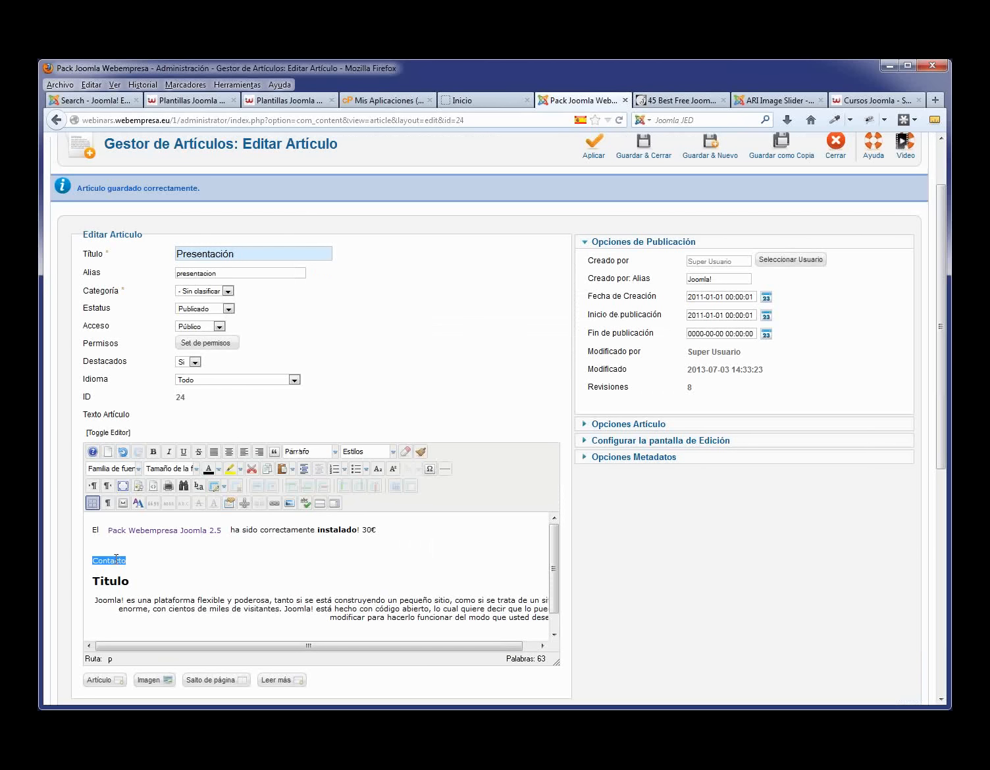
left_click(272, 504)
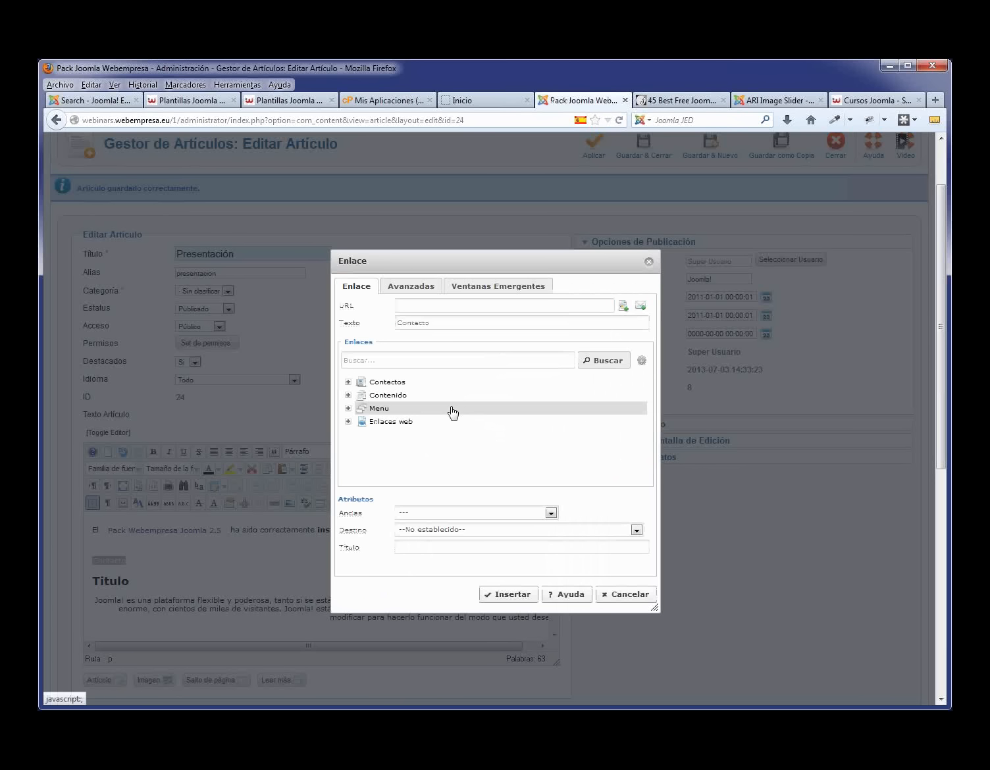
left_click(349, 409)
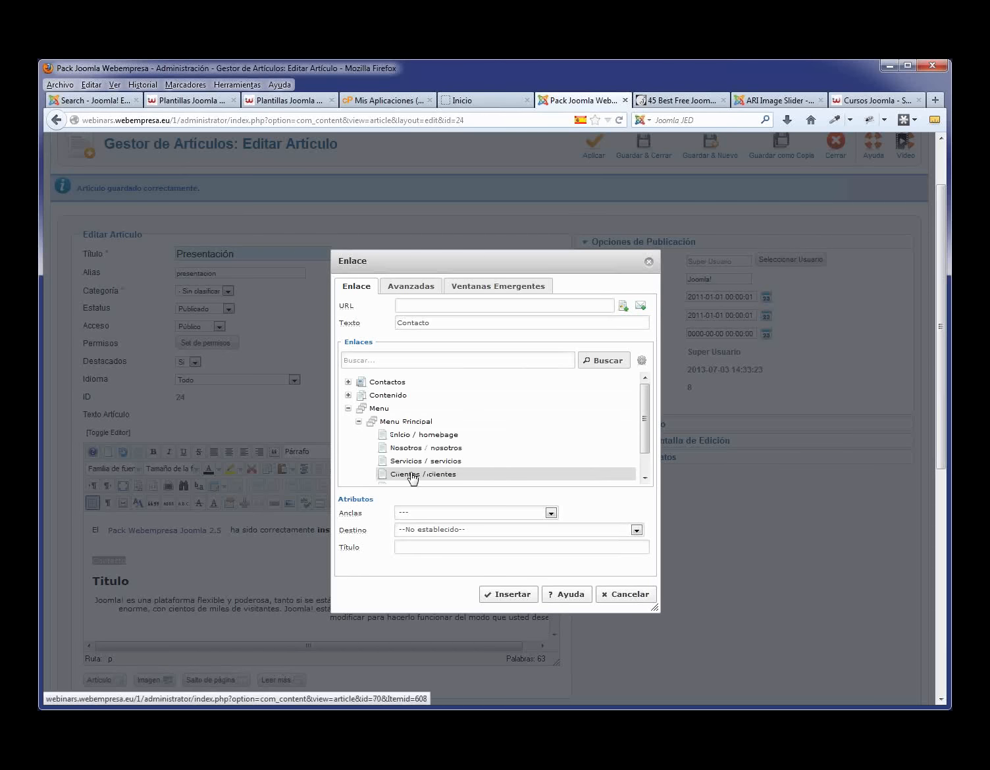
scroll(412, 473, "down", 1)
left_click(411, 469)
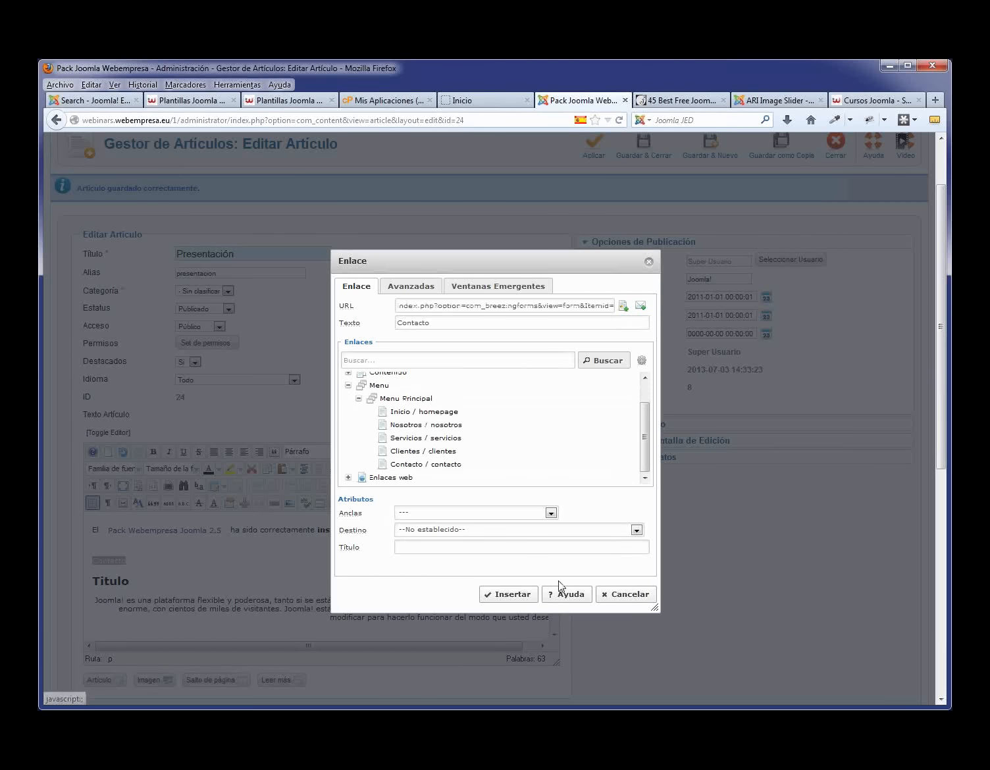
left_click(512, 596)
- Save the Presentación article and view the live homepage
scroll(670, 239, "up", 2)
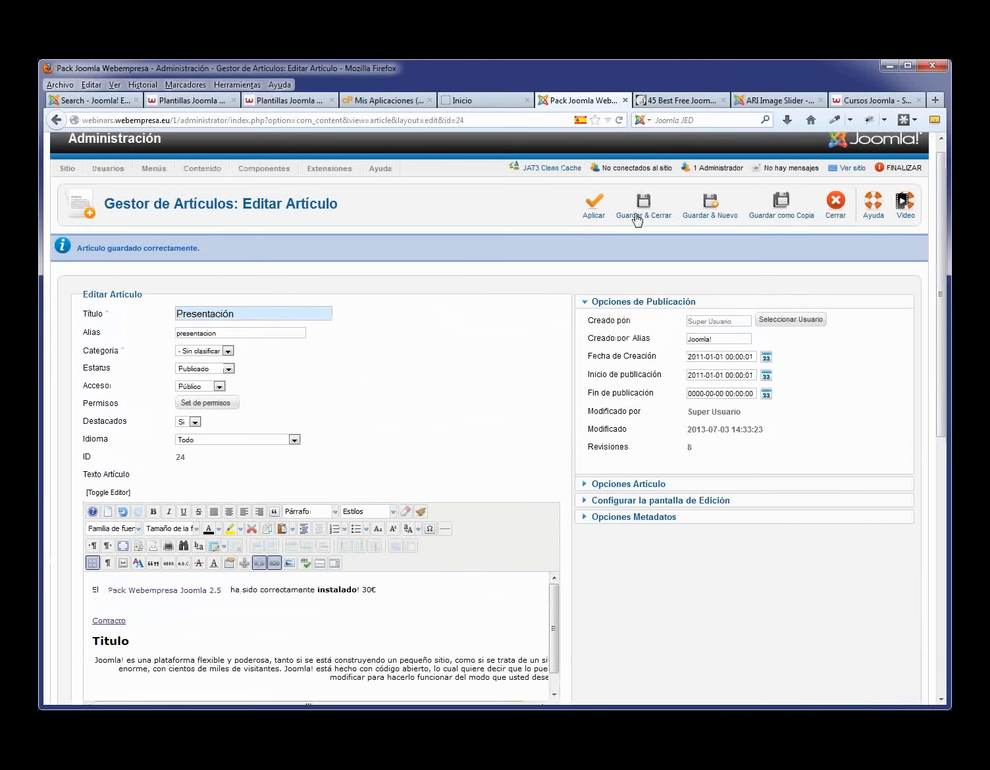
left_click(594, 224)
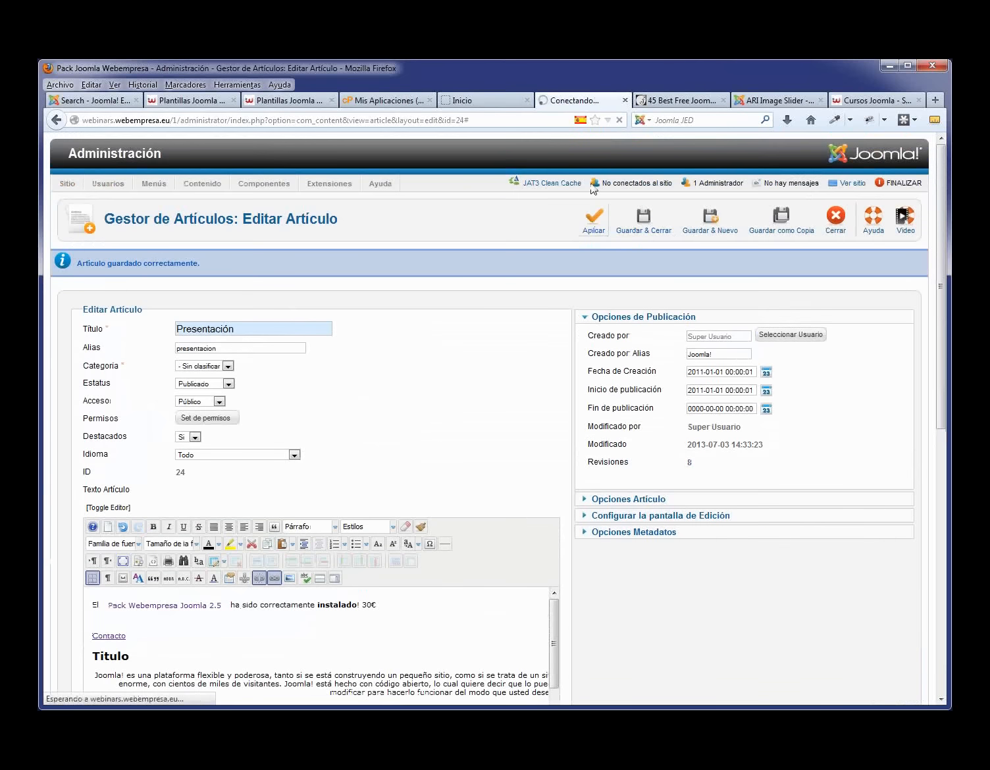
left_click(461, 100)
key("F5")
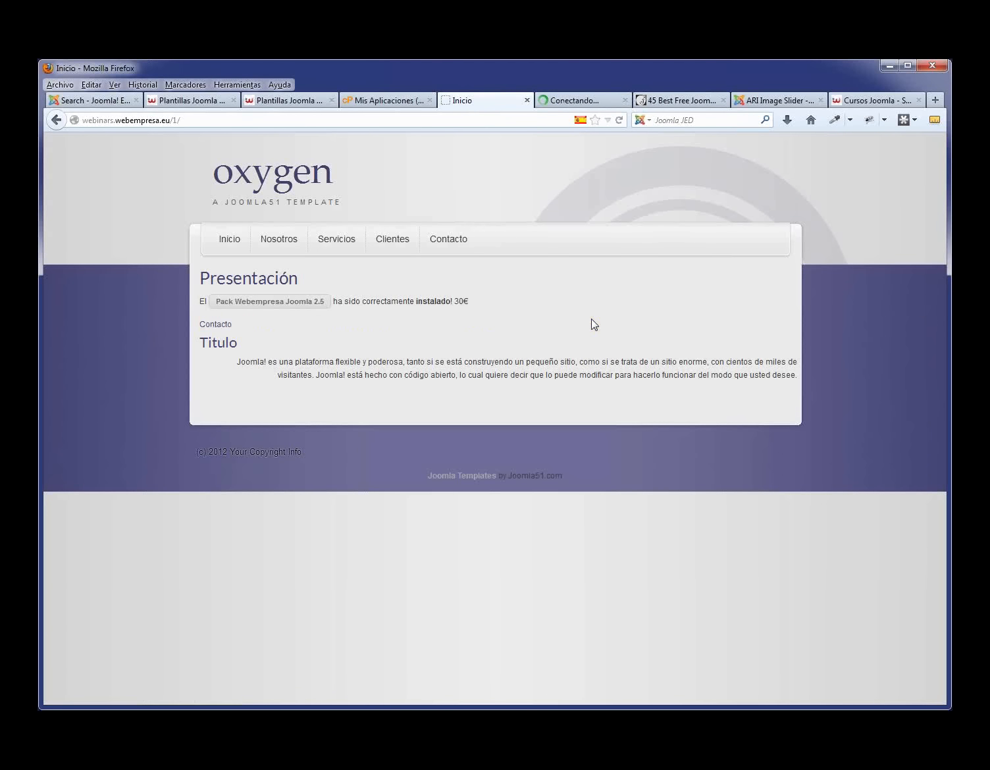
left_click(208, 325)
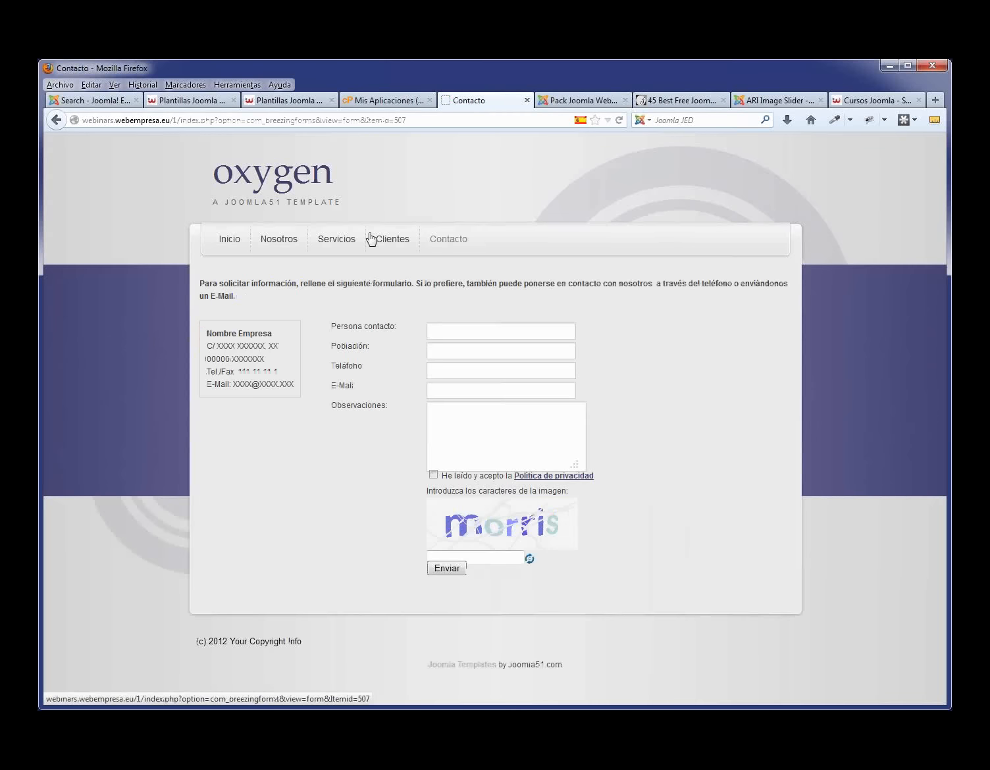
left_click(228, 241)
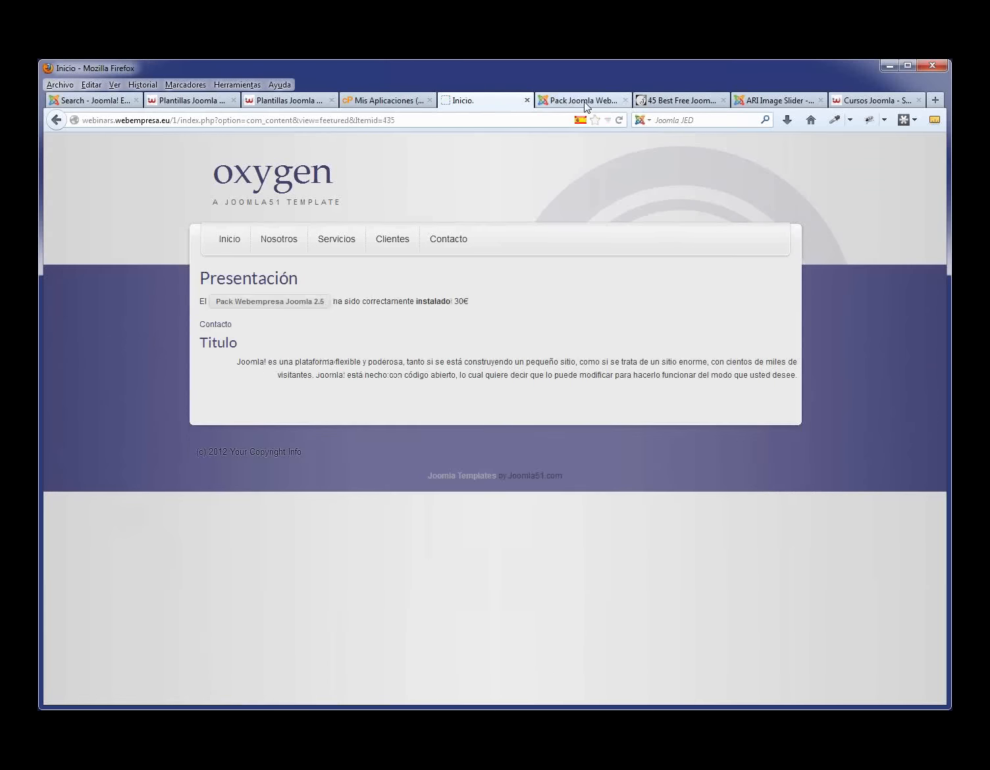
left_click(586, 105)
scroll(383, 475, "down", 2)
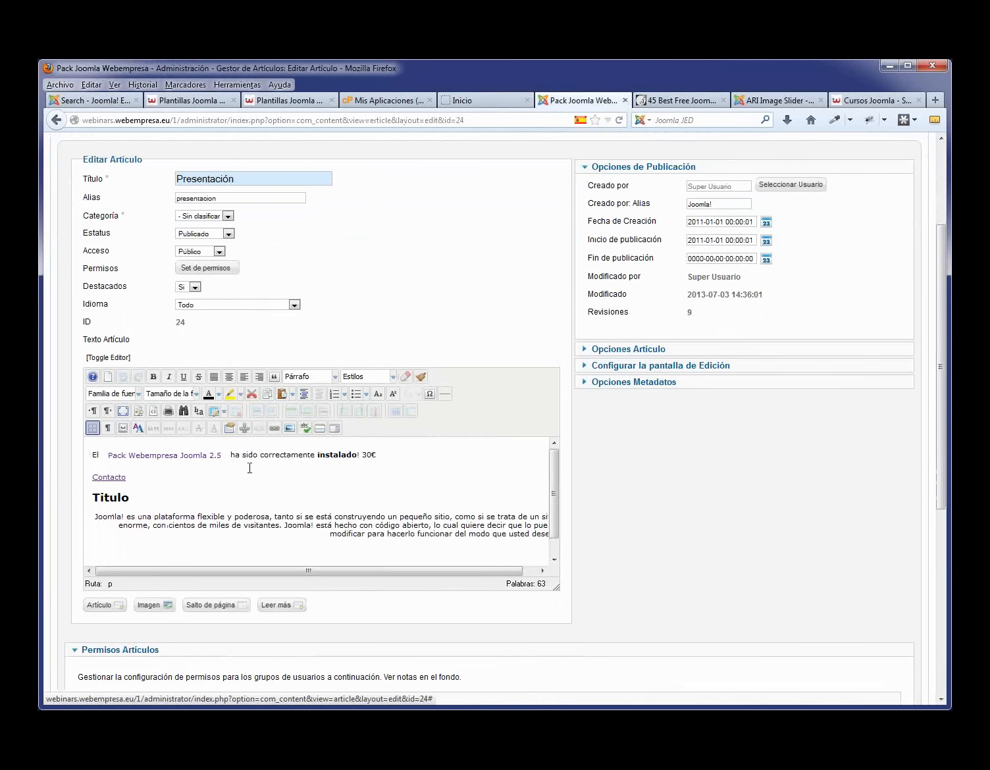
- Clear the article's HTML source, paste the placeholder paragraphs, and open Gestor de Imagen
left_click(117, 359)
left_click_drag(159, 472, 59, 371)
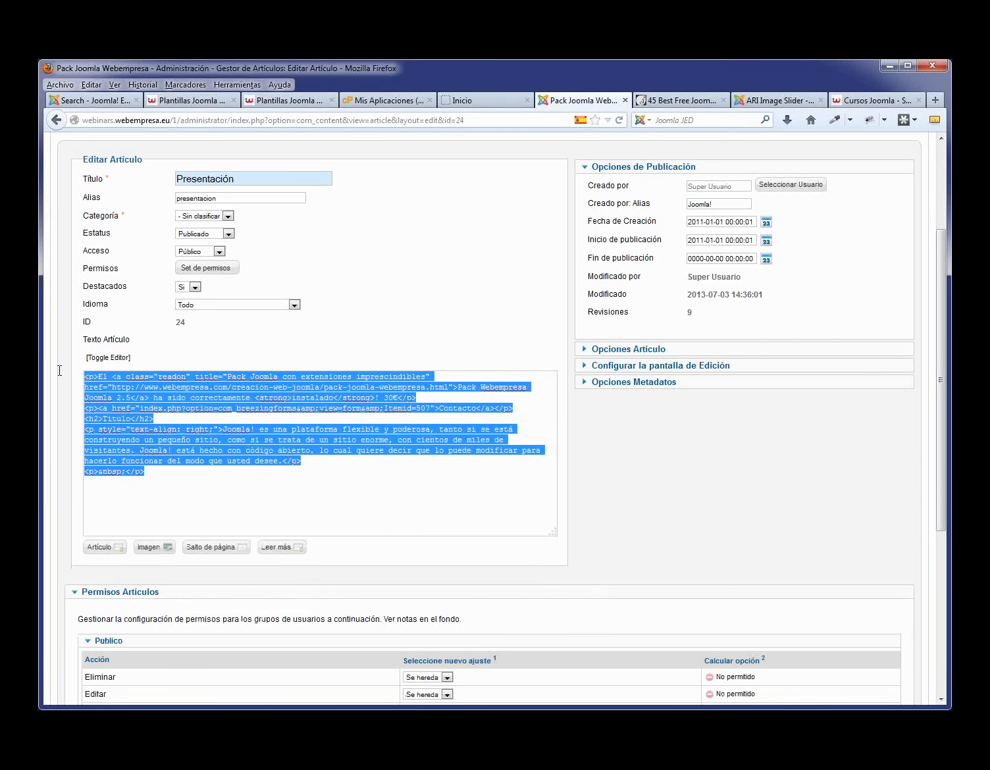
key("Delete")
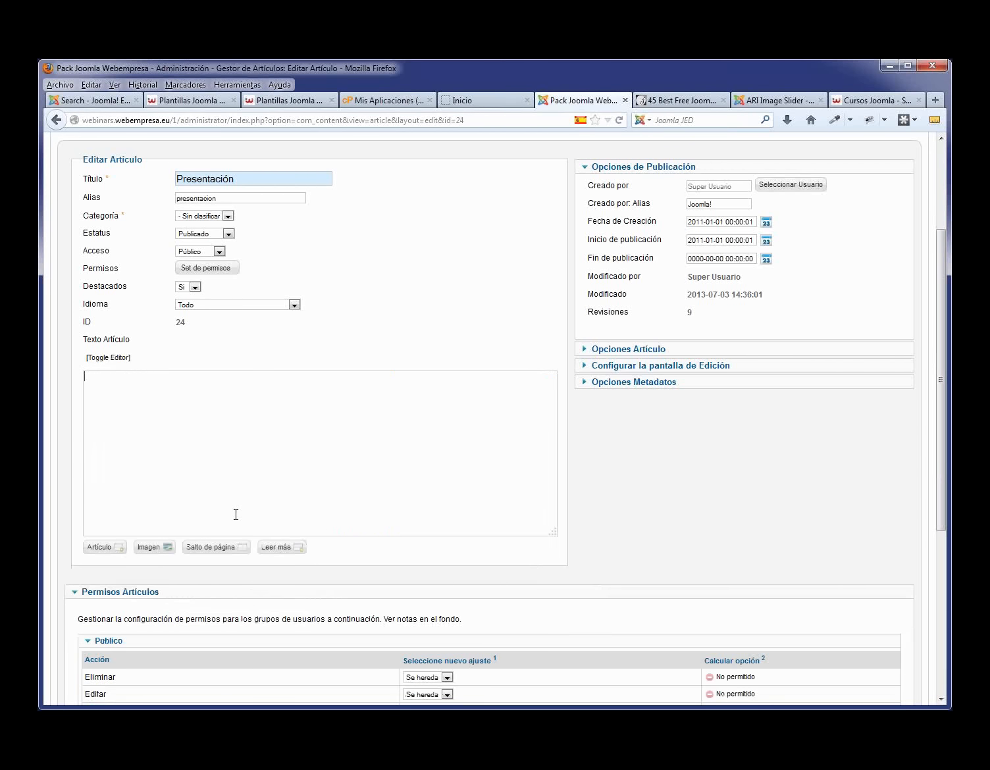
left_click(108, 359)
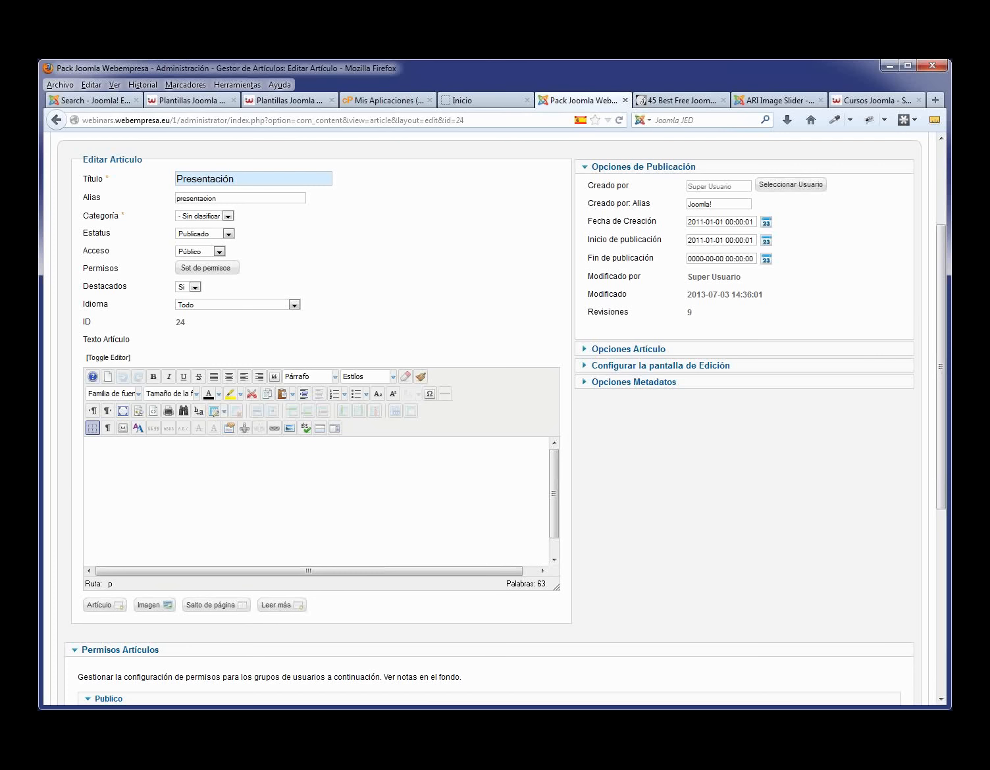
type("Muy lejos, más allá de las montañas de palabras, alejados de los países de las vocales y las consonantes, viven los textos simulados. Viven aislados en casas de letras, en la costa de la semántica, un gran océano de lenguas. Un riachuelo llamado Pons fluye por su pueblo y los abastece con las normas necesarias. Hablamos de un país paraisomático en el que a uno le caen pedazos de frases asadas en la boca. Ni siquiera los todopoderosos signos de puntuación dominan a los textos simulados; una vida, se puede decir, poco ortográfica. Pero un buen día, una pequeña línea de texto simulado, llamada Lorem Ipsum, decidió aventurarse y salir al vasto mundo de la gramática.")
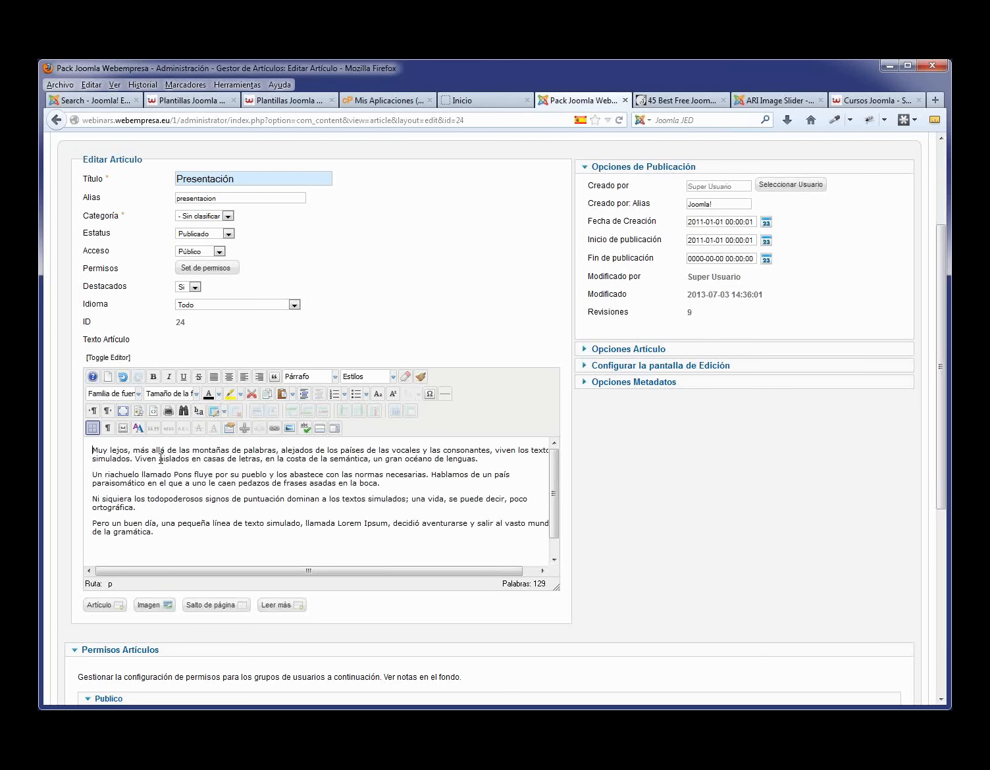
left_click(288, 429)
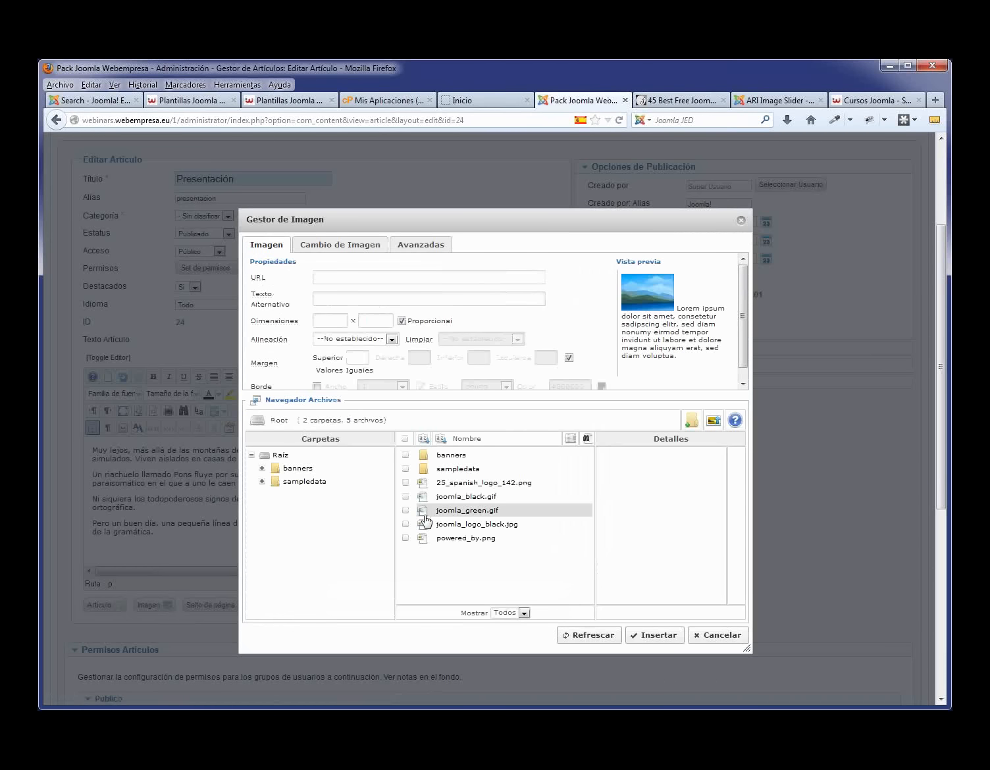
- Upload presentacion.jpg from the computer into the image manager's folder
left_click(464, 510)
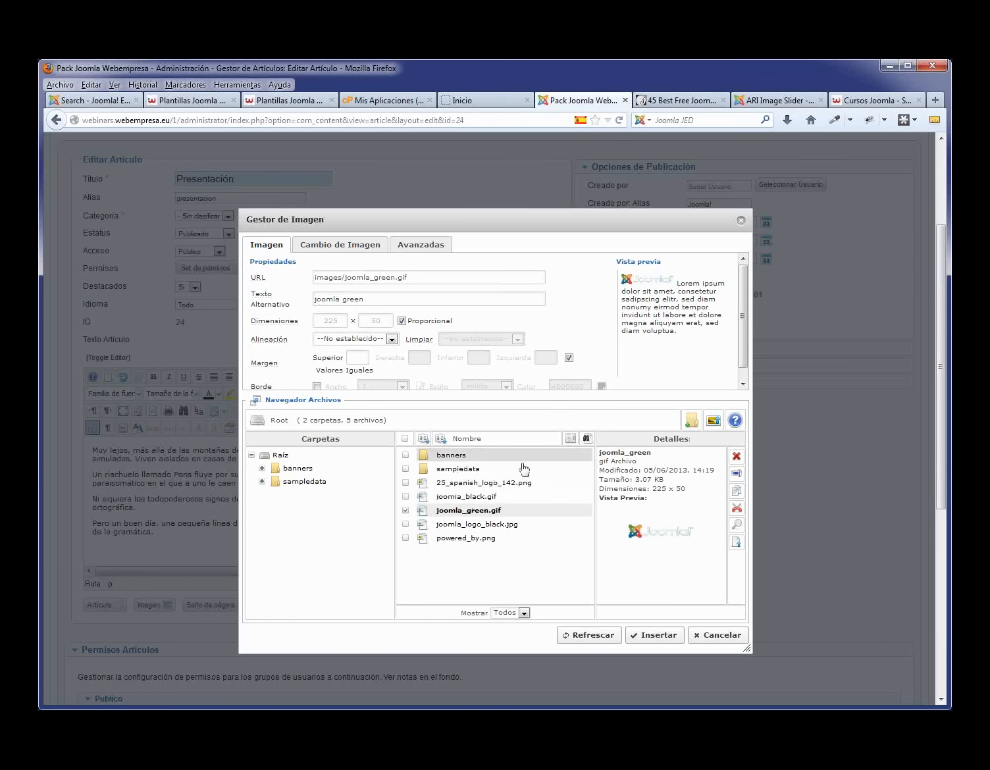
left_click(715, 420)
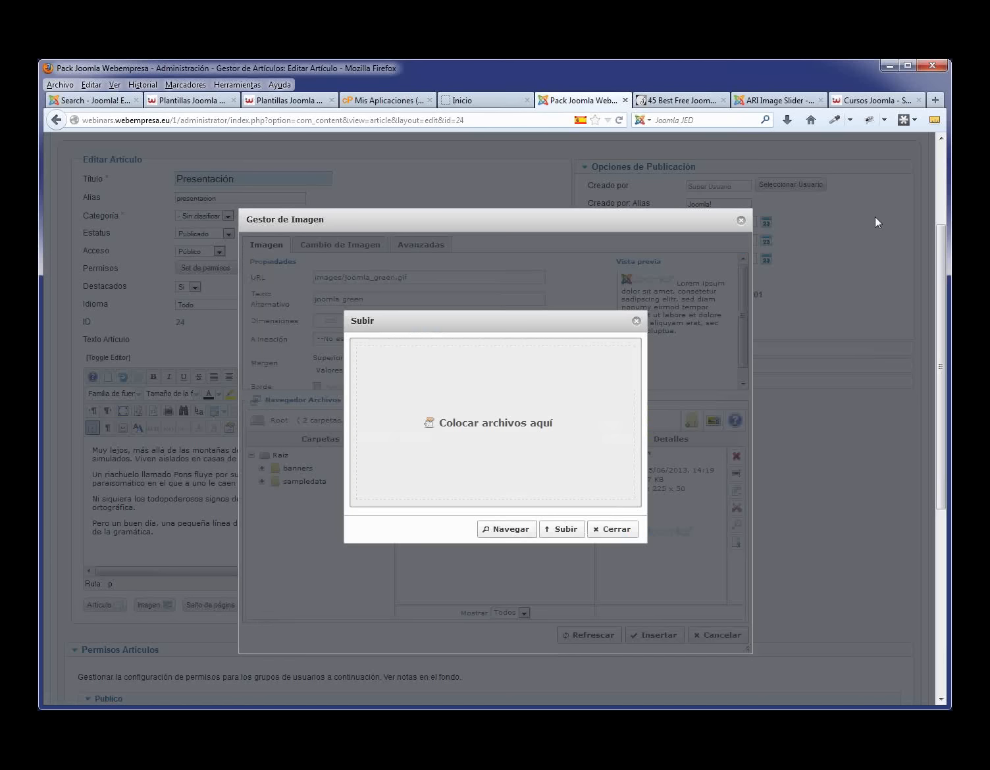
left_click(512, 531)
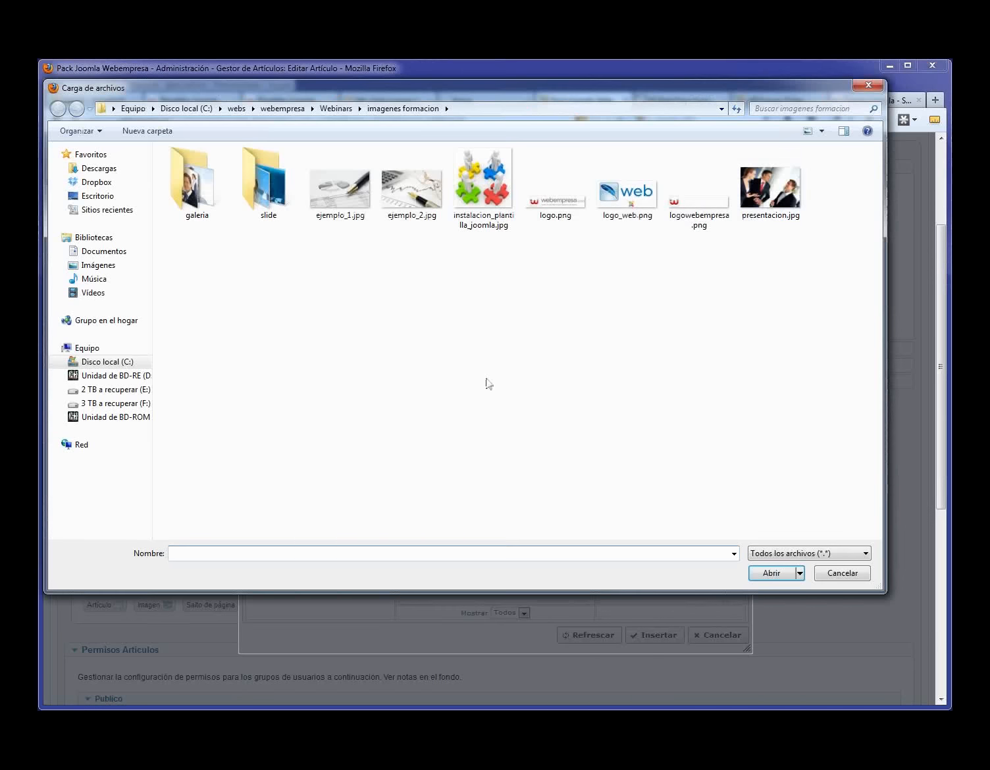
left_click(760, 177)
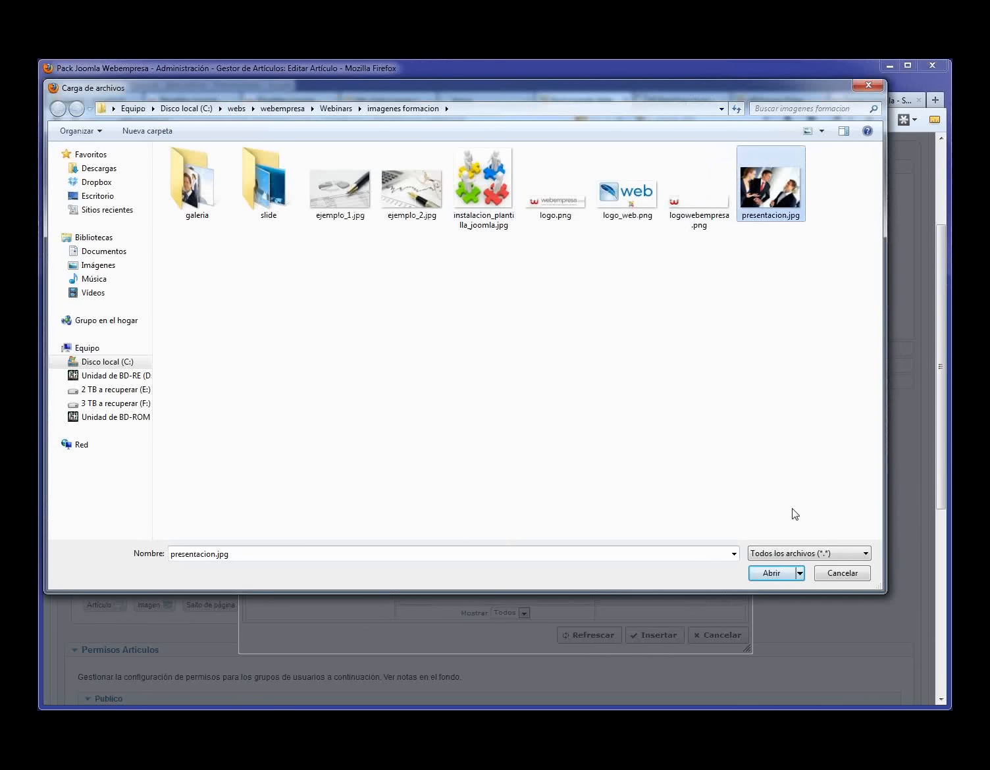
left_click(770, 574)
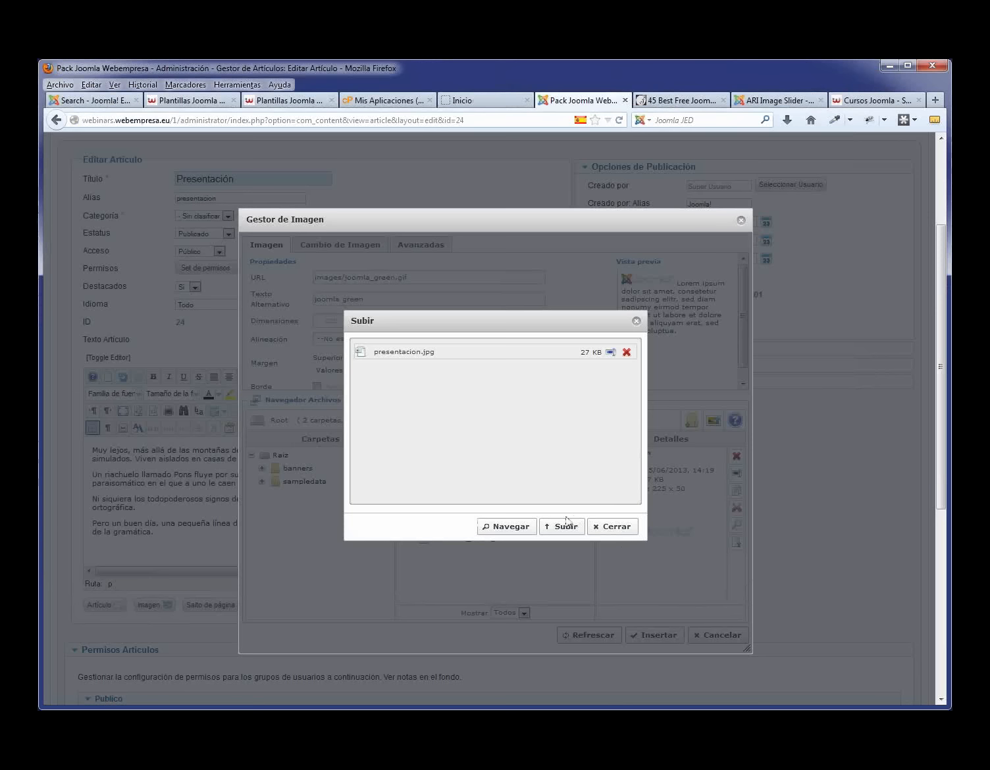
left_click(546, 529)
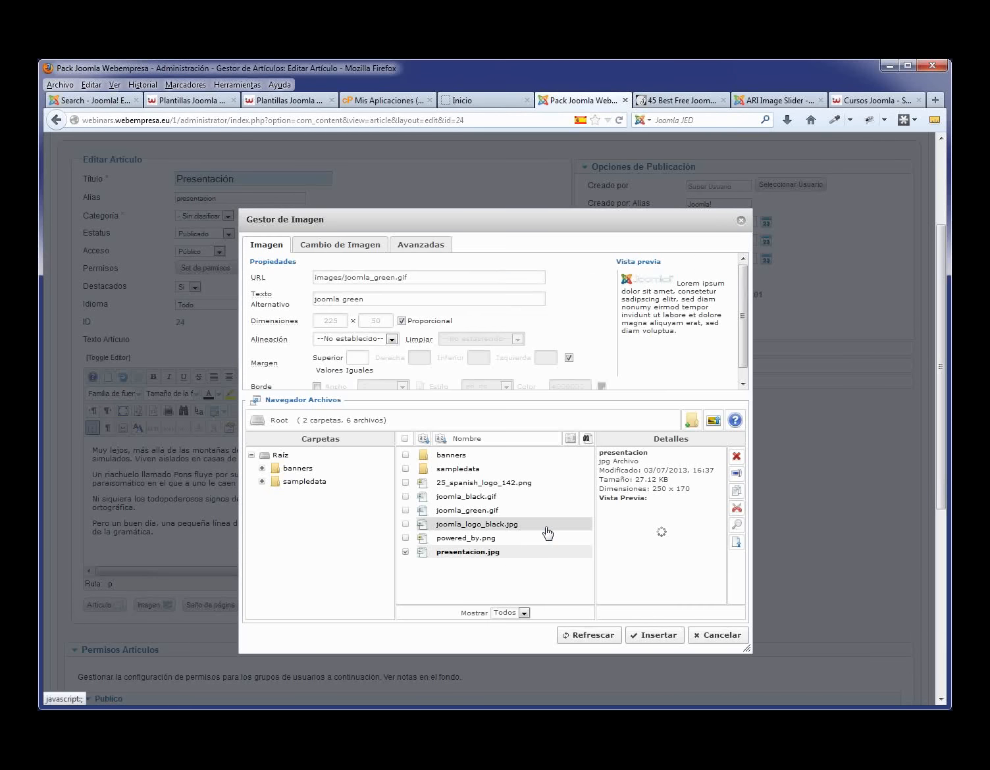
- Insert presentacion.jpg aligned Izquierdo with a 10 right margin, and save the article
left_click(467, 553)
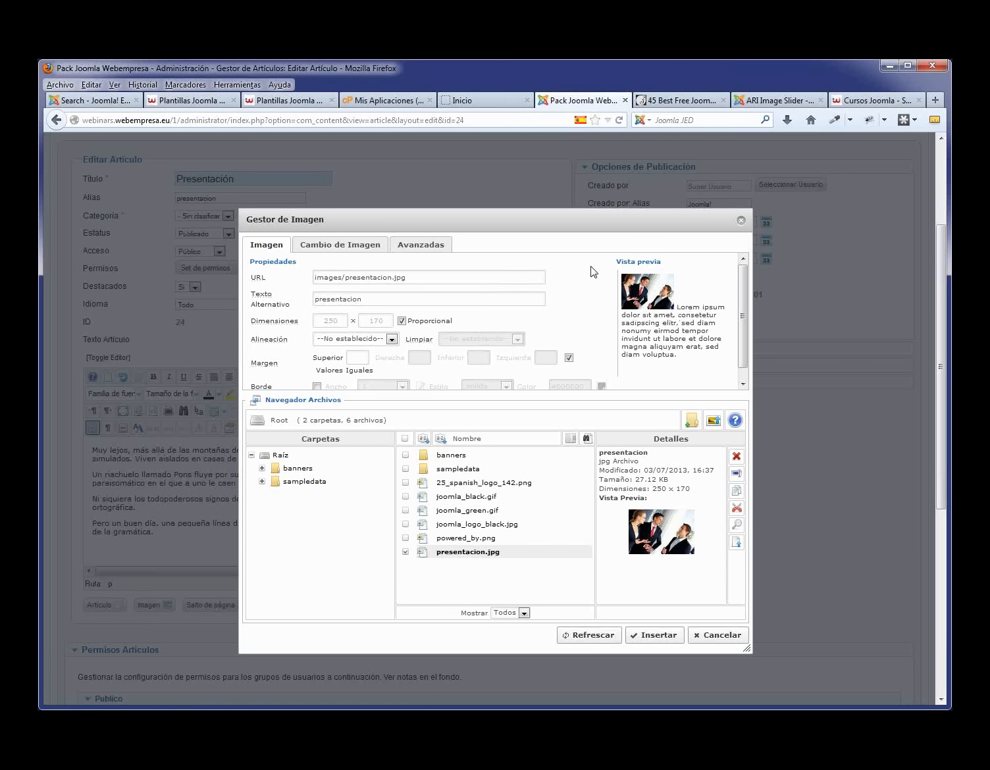
left_click(393, 339)
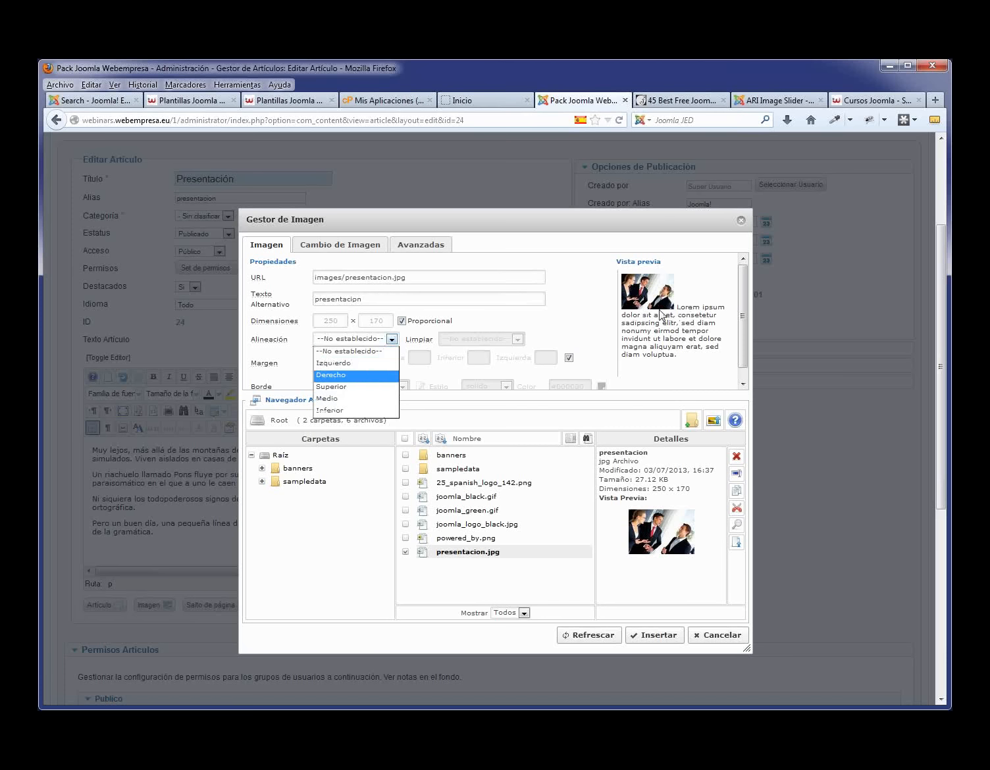
left_click(355, 366)
left_click_drag(679, 287, 678, 338)
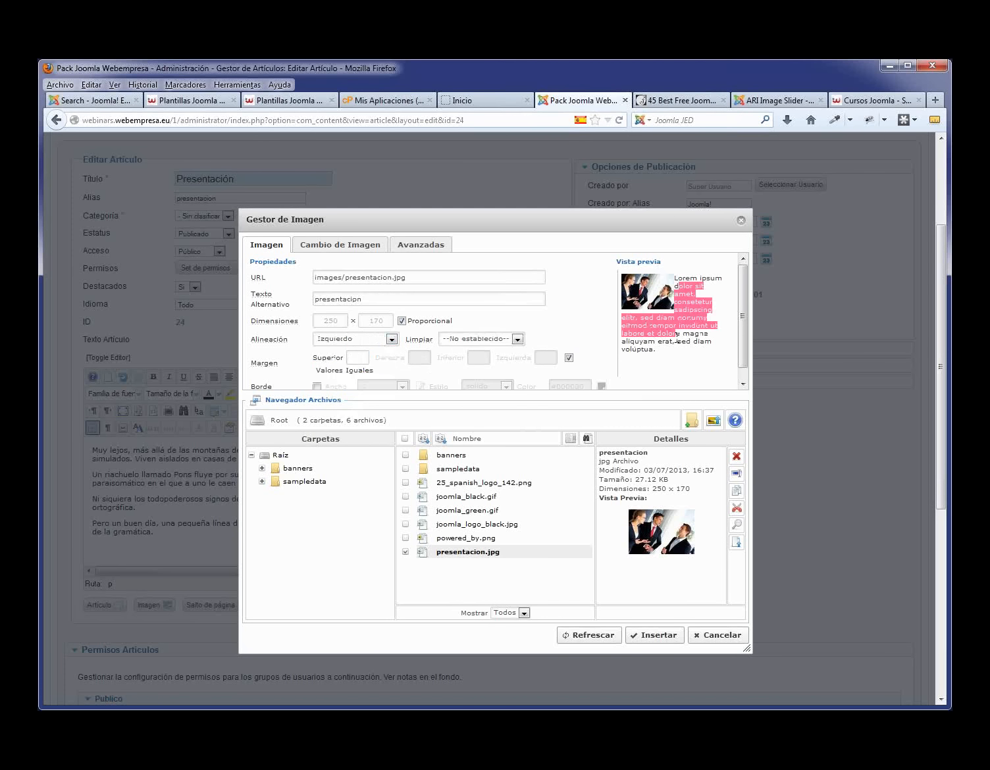
left_click(569, 358)
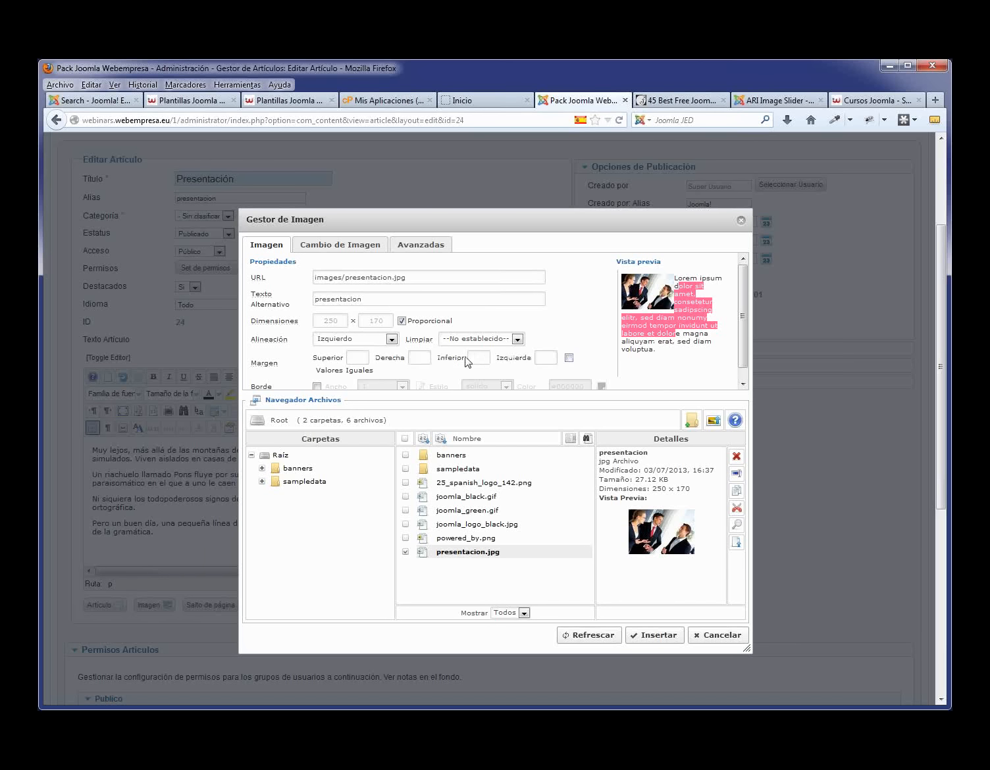
left_click(419, 359)
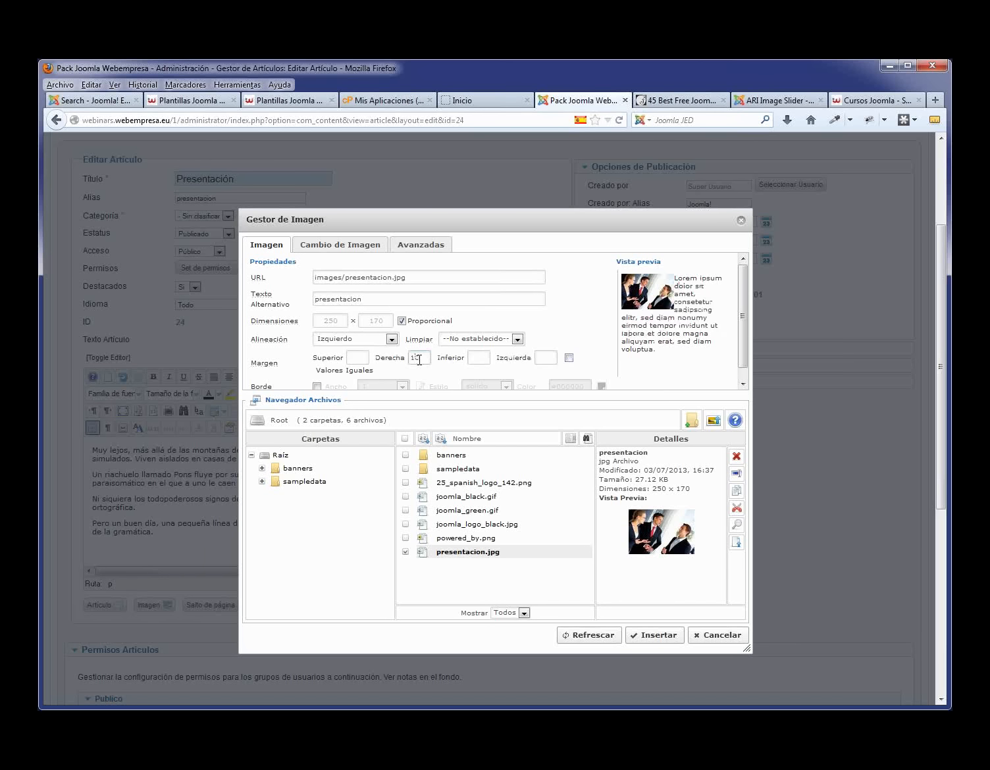
left_click(659, 635)
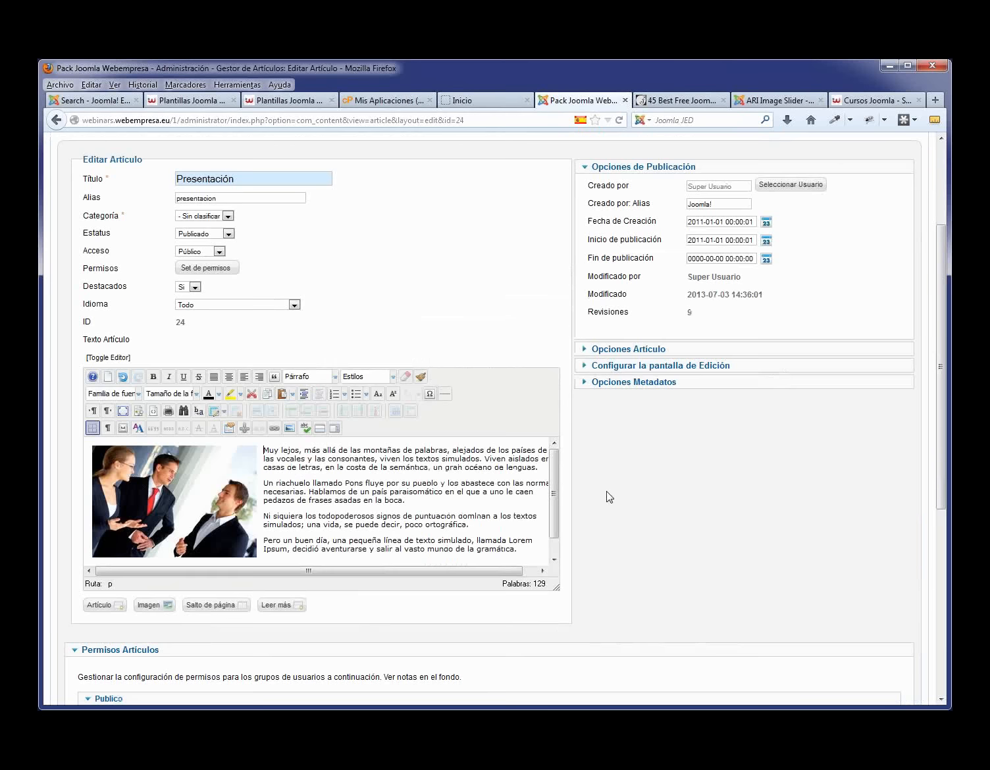
scroll(742, 468, "up", 4)
left_click(594, 222)
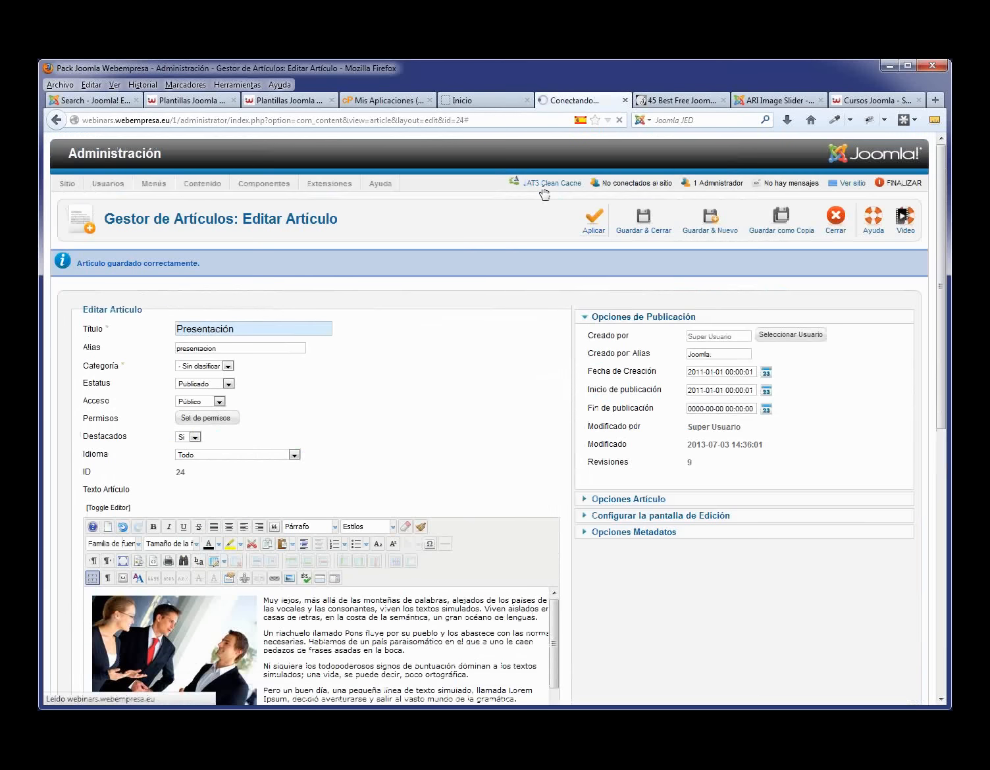
left_click(461, 100)
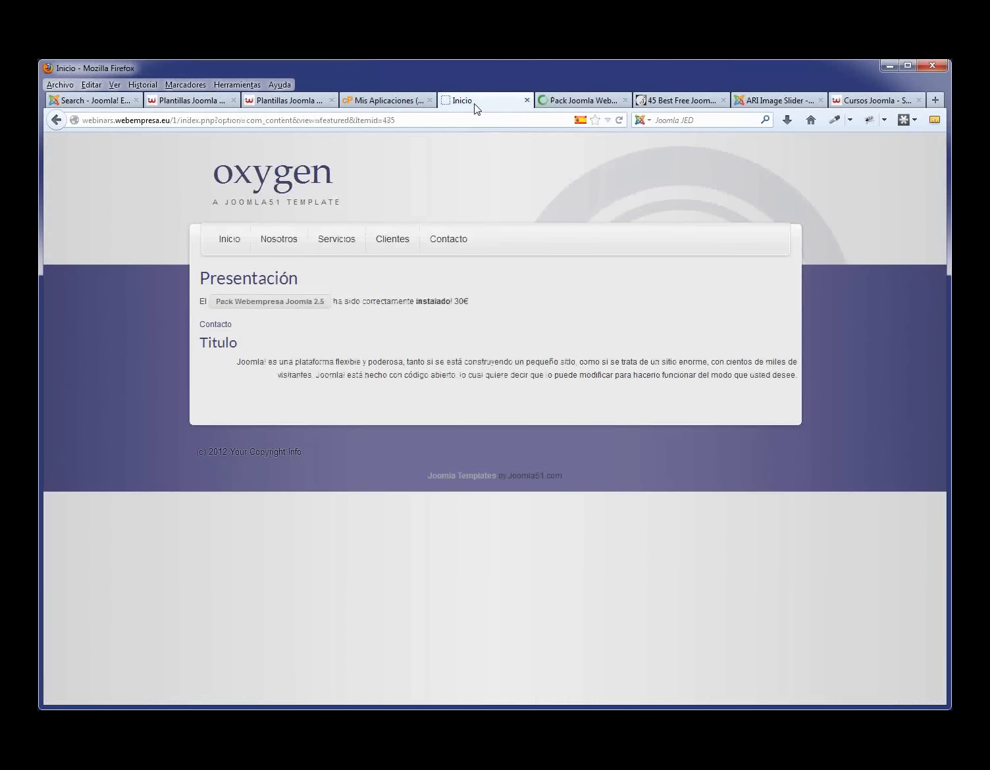
key("F5")
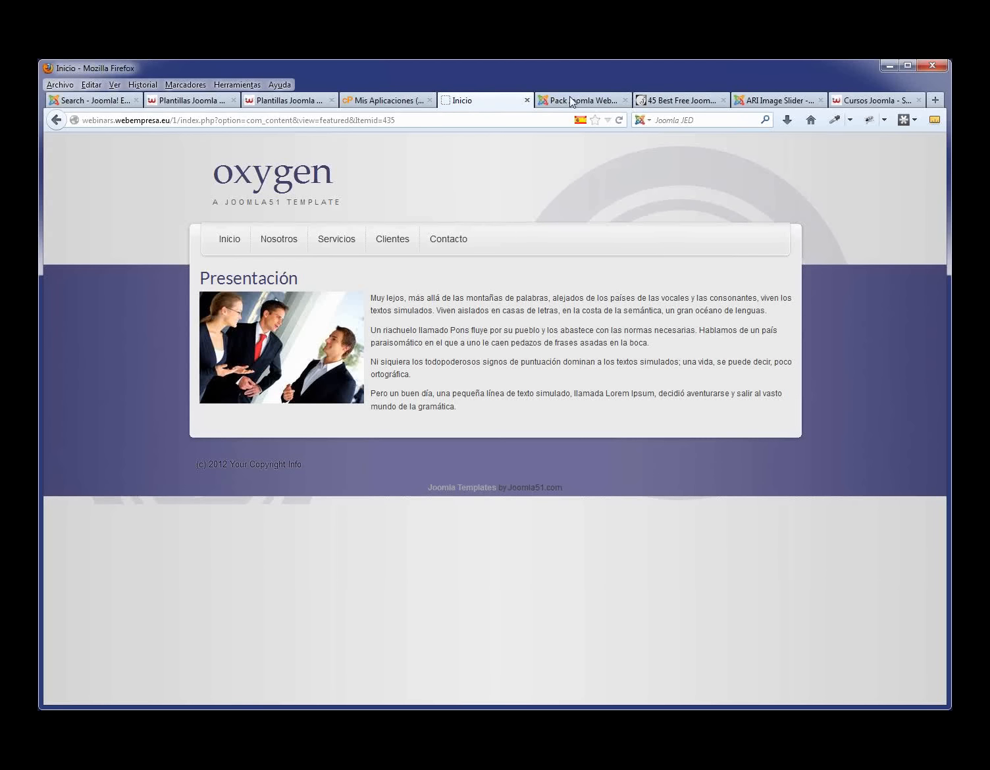
left_click(608, 103)
- Right-align the Presentación image with a 10 left margin, save the article, and view the homepage
left_click(176, 635)
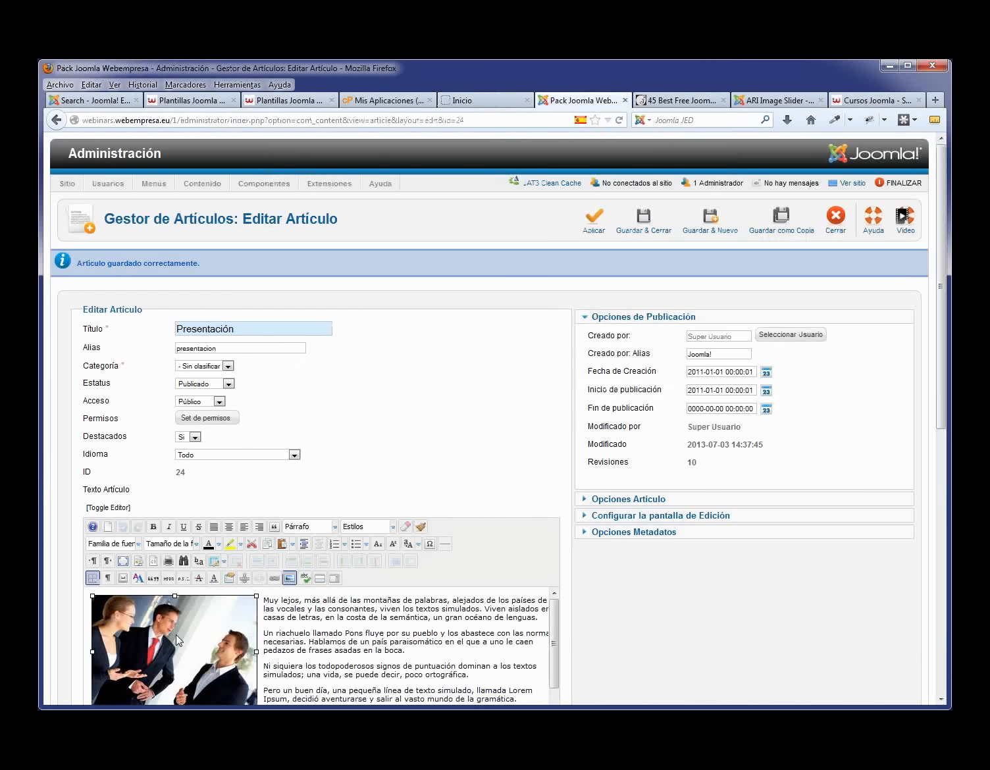
left_click(289, 579)
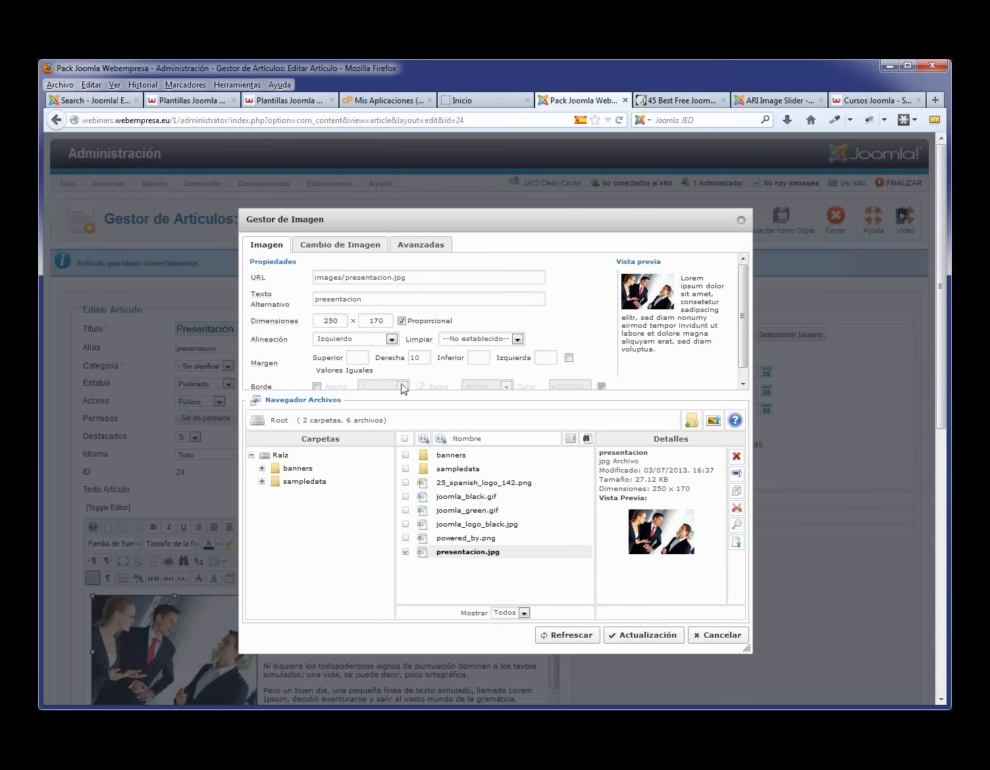
left_click(396, 343)
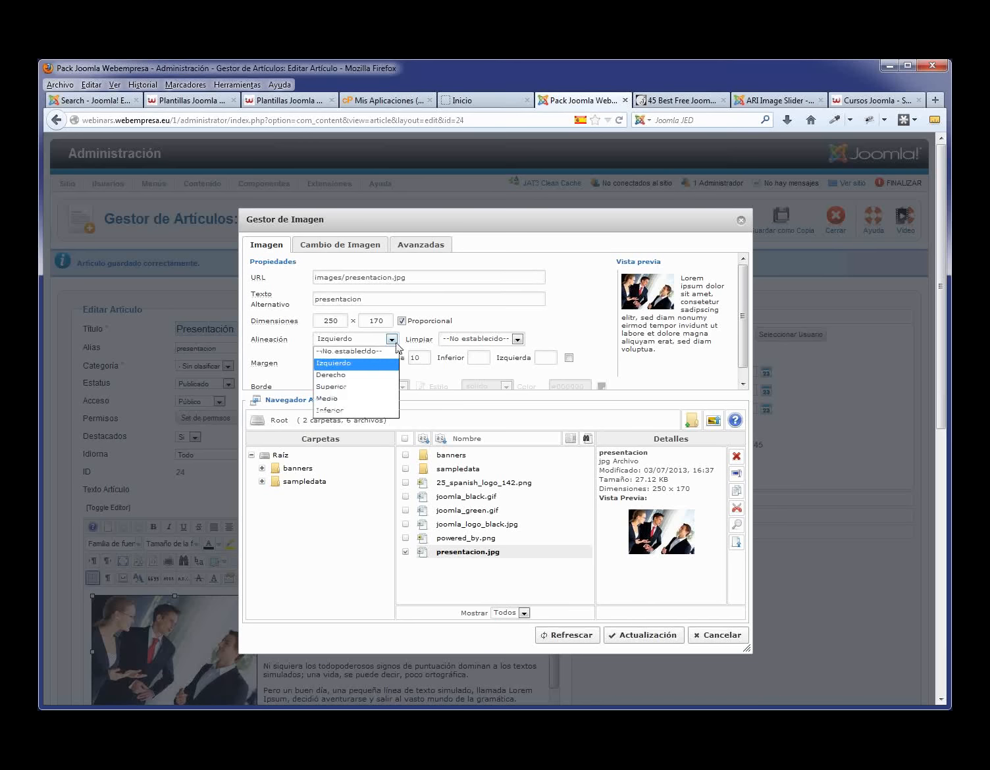
left_click(379, 375)
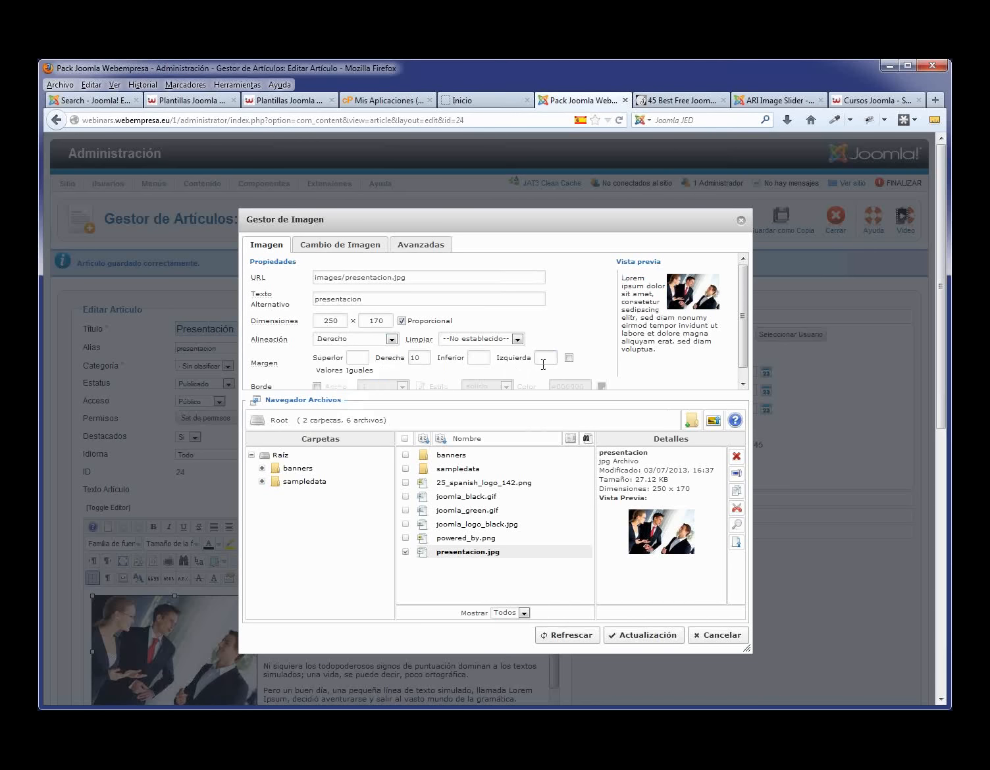
type("10")
left_click(660, 637)
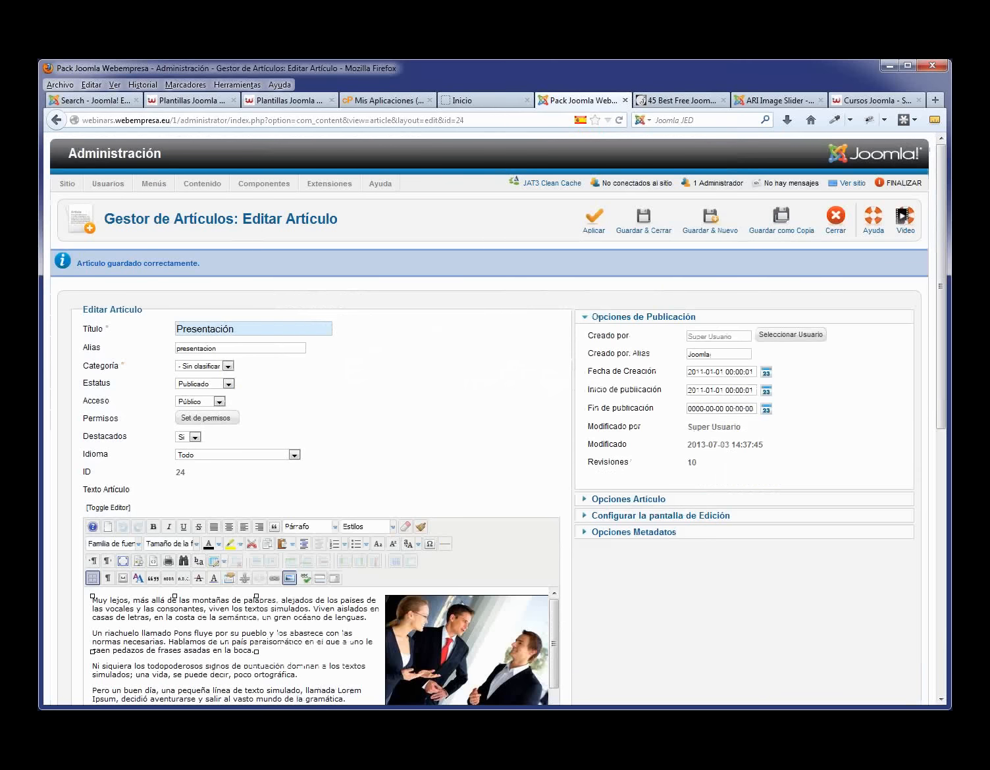
left_click(595, 219)
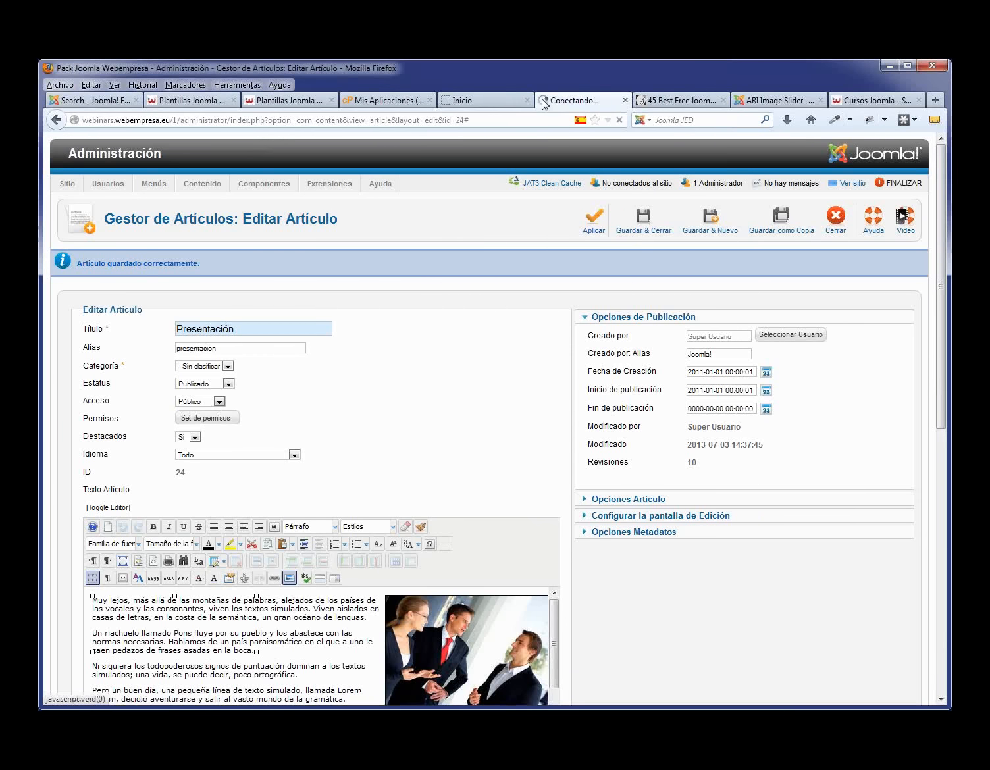
left_click(491, 100)
- Reload the homepage and view the Nosotros page, then save and close the Presentación article
key("F5")
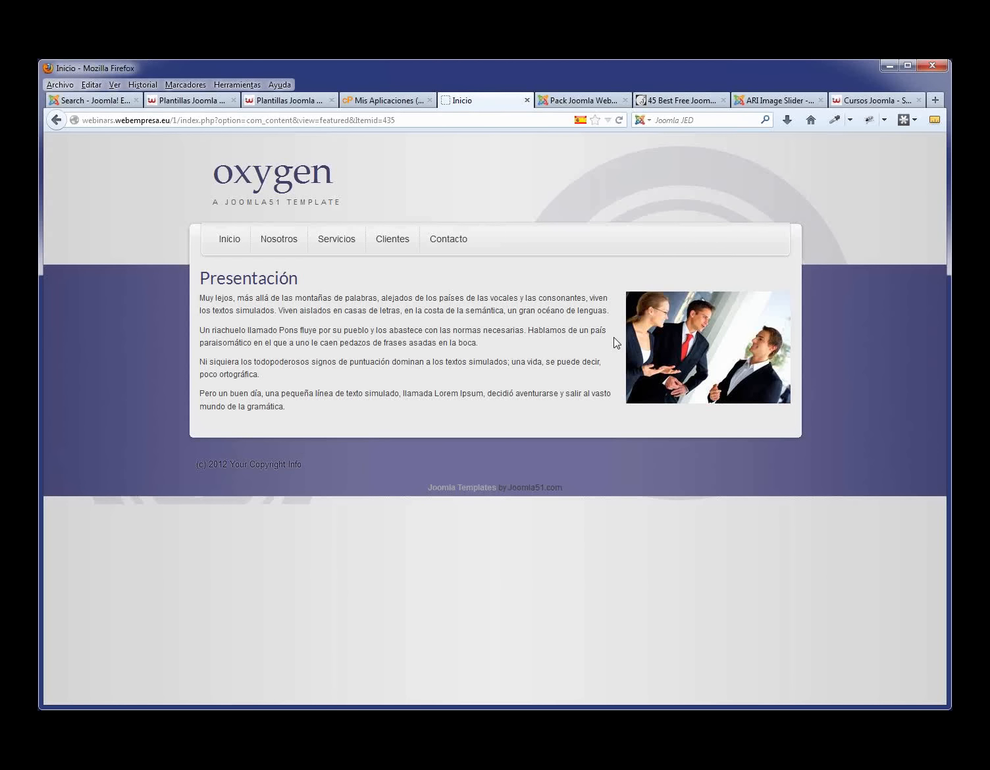
left_click(293, 241)
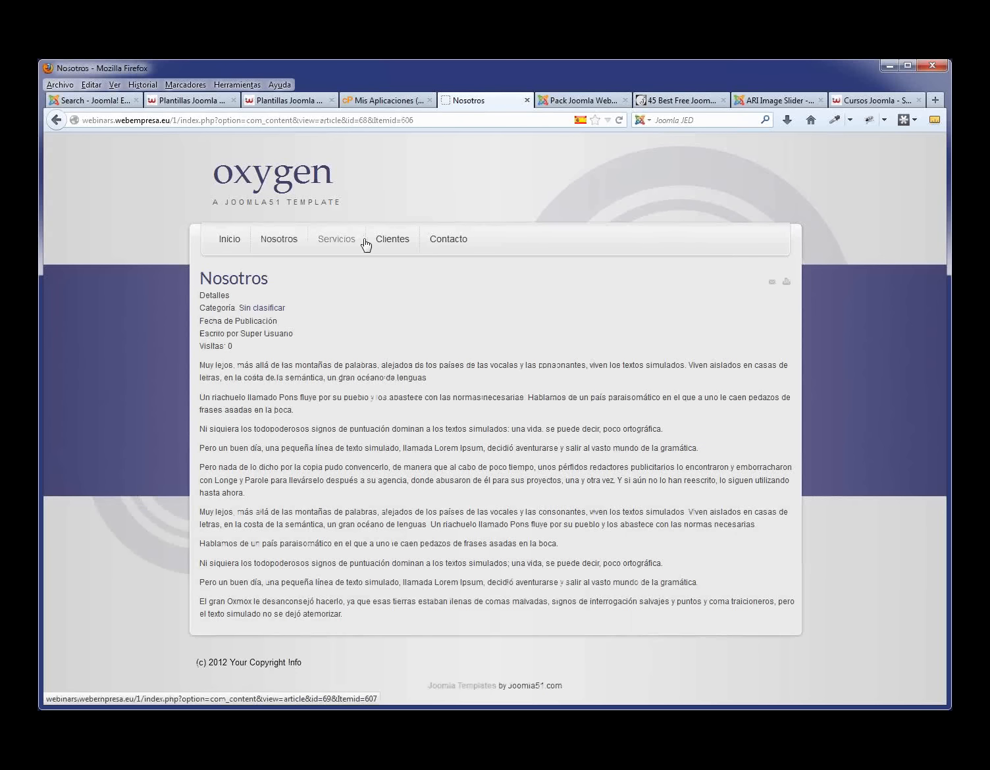
left_click(599, 102)
left_click(641, 222)
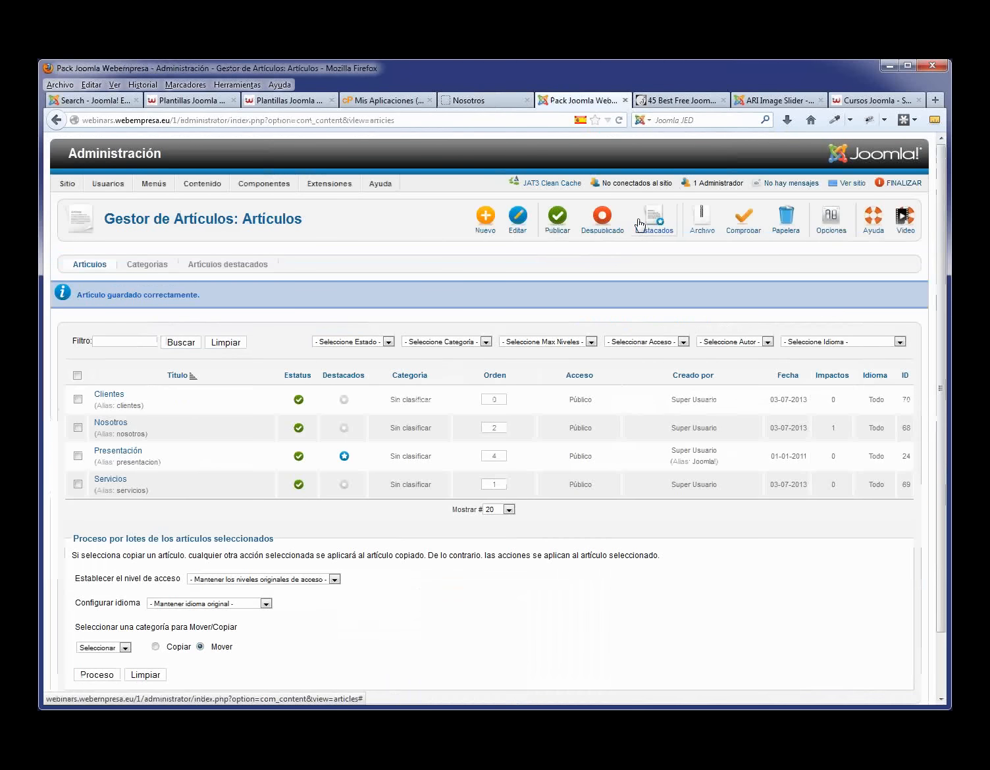
- Create and save a new article category titled Noticias, then go back to the article list
left_click(156, 265)
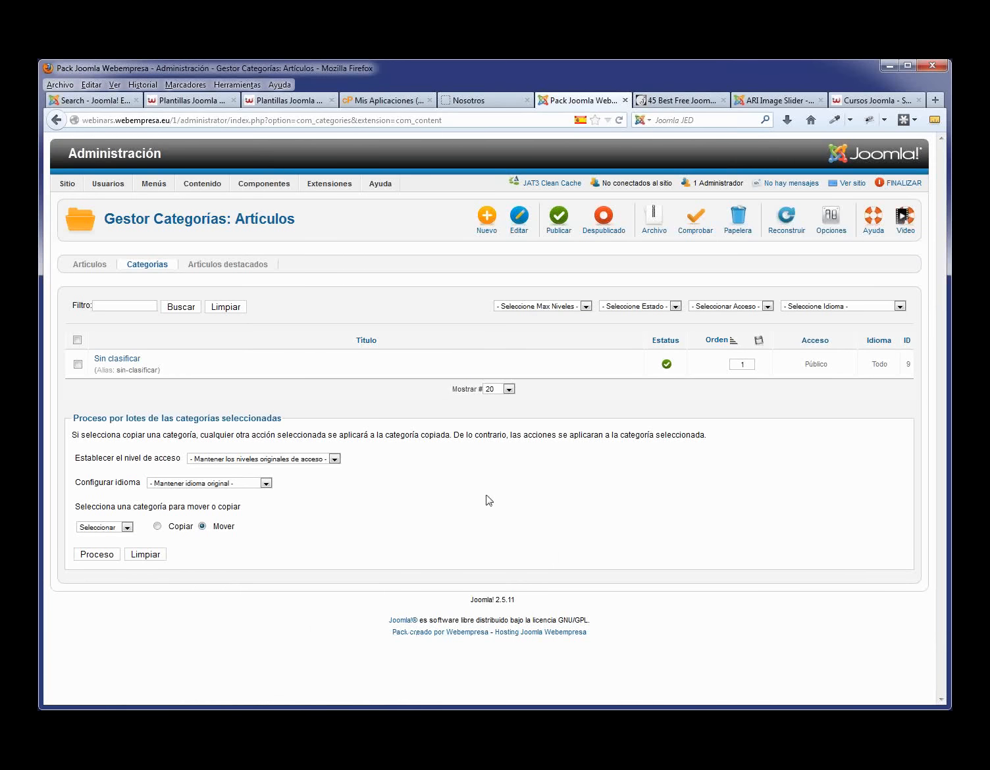
left_click(488, 217)
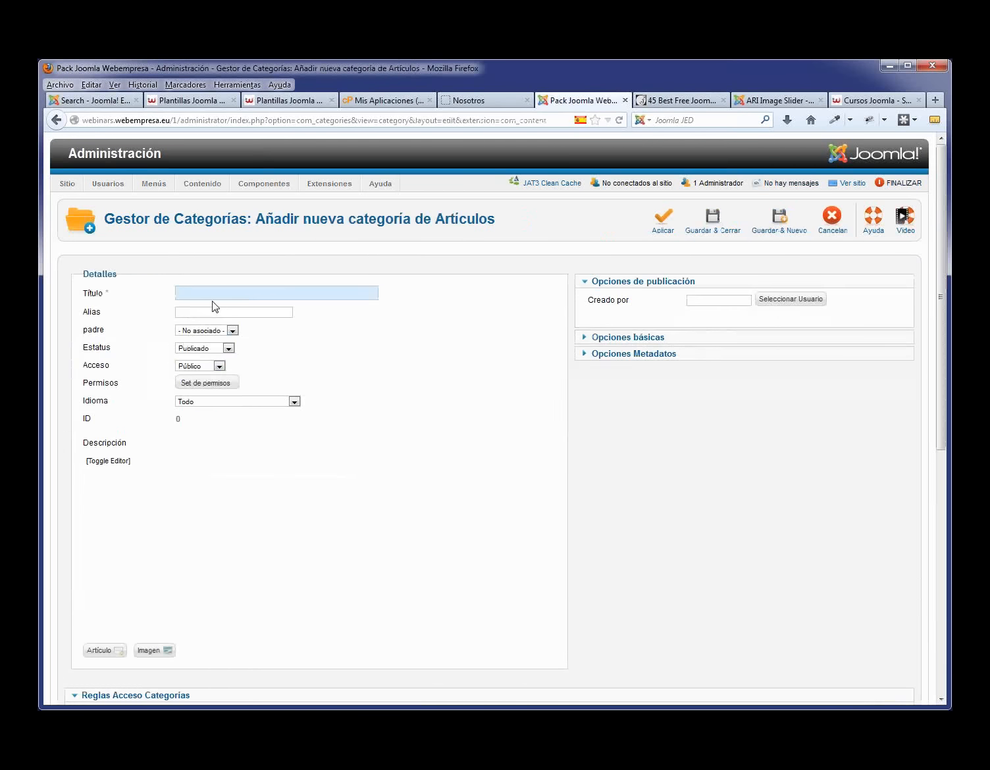
type("No")
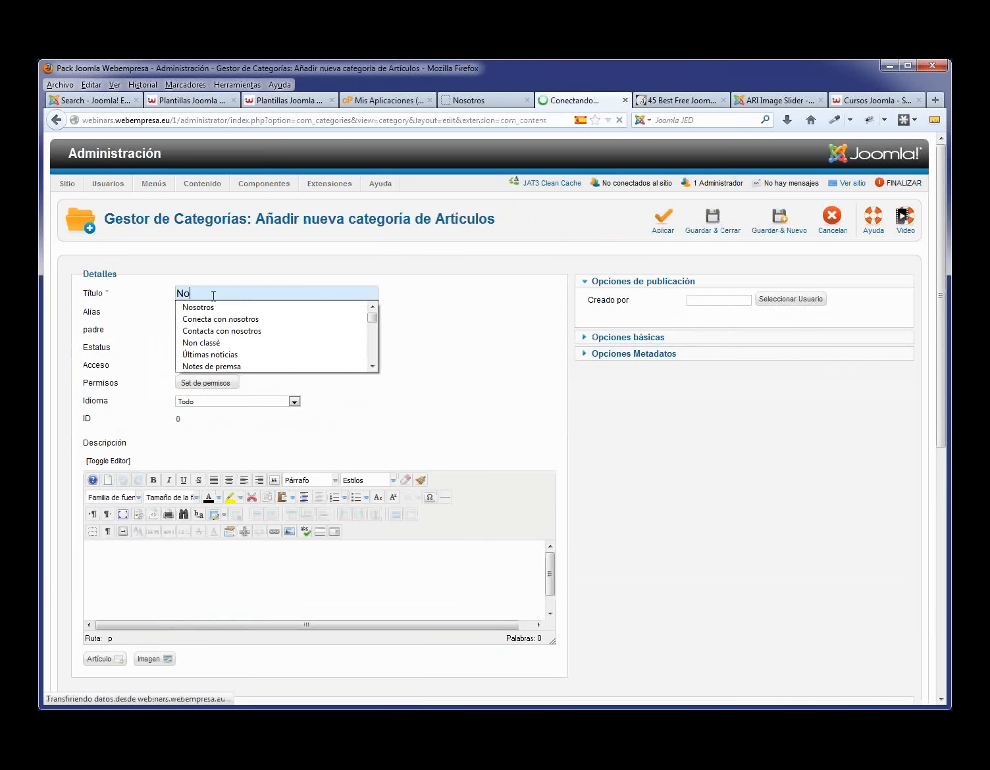
type("ias")
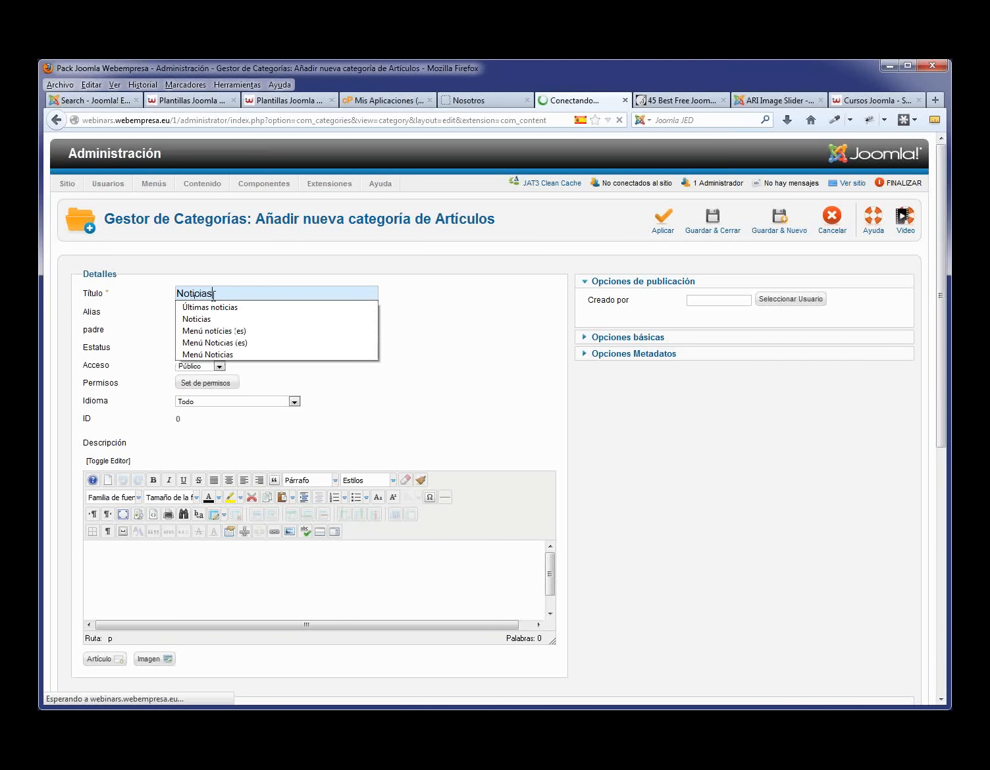
key("Down")
key("Return")
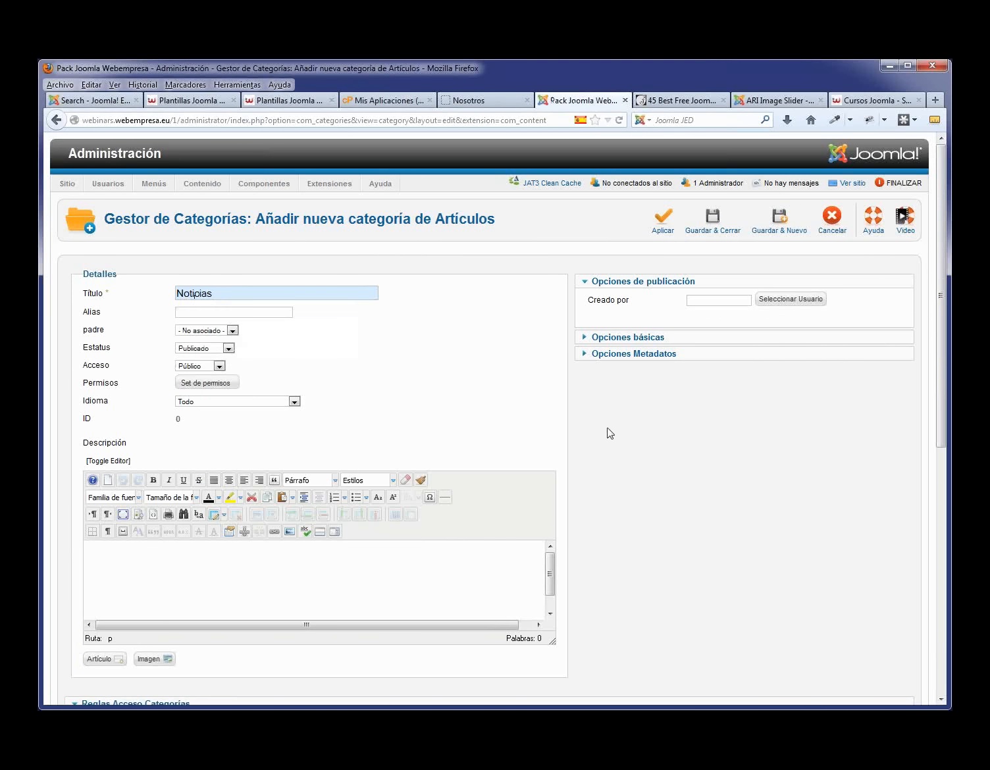
left_click(718, 226)
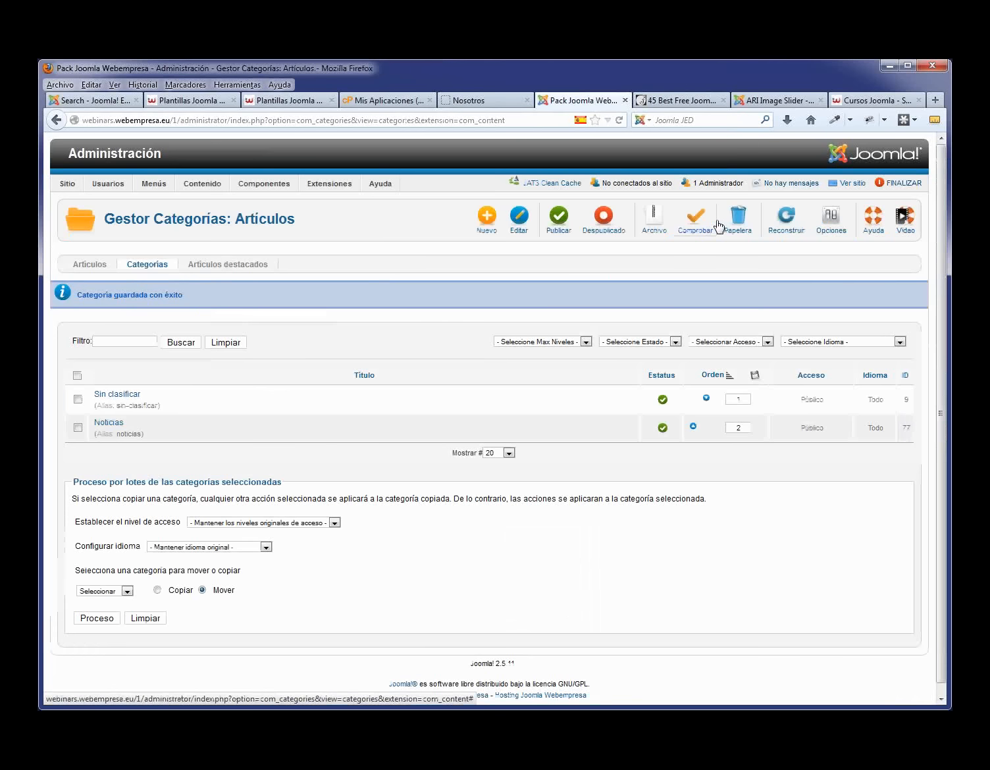
left_click(104, 264)
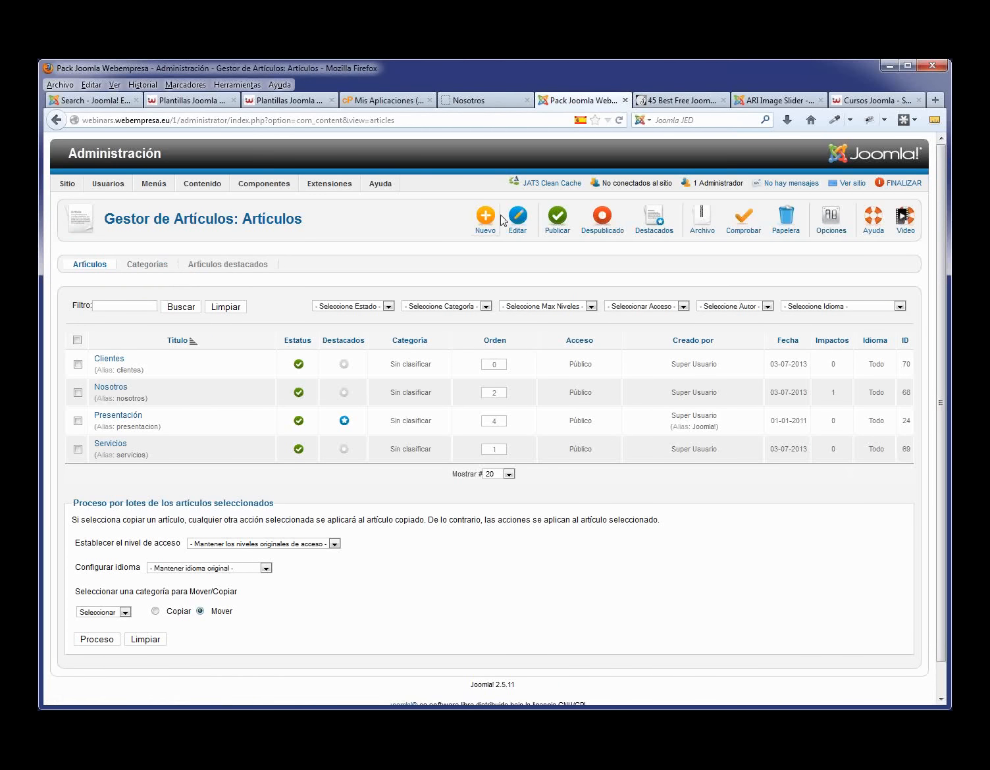
- Create the Ejemplo 1 article in Noticias with pasted placeholder text, and save it
left_click(484, 222)
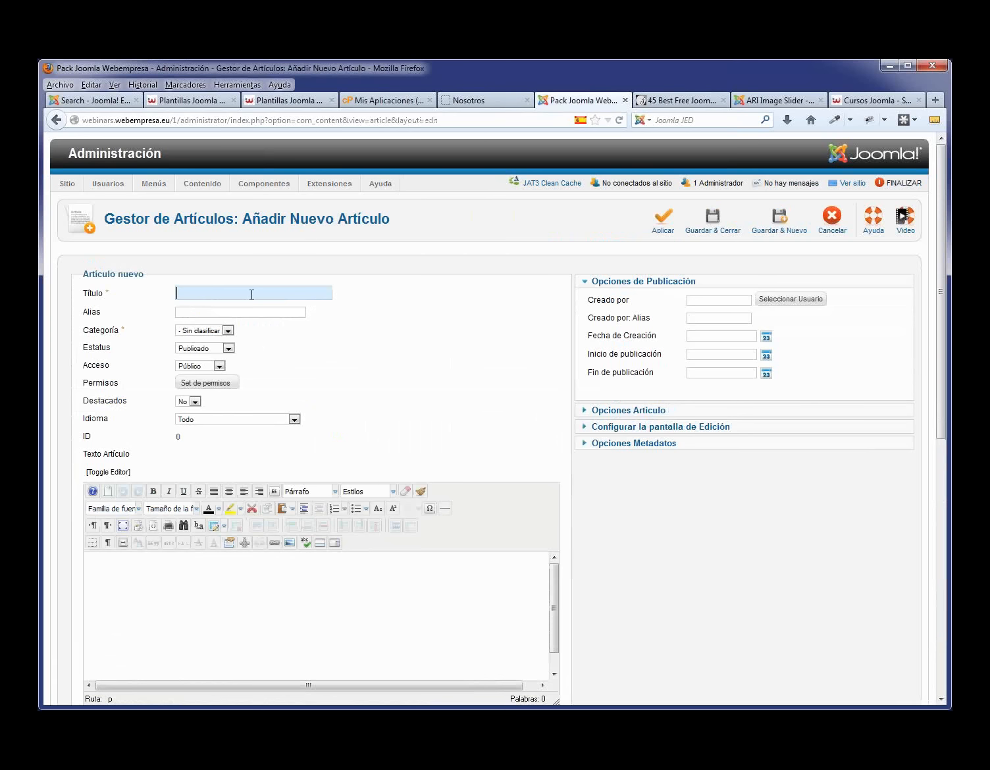
type("Ejem")
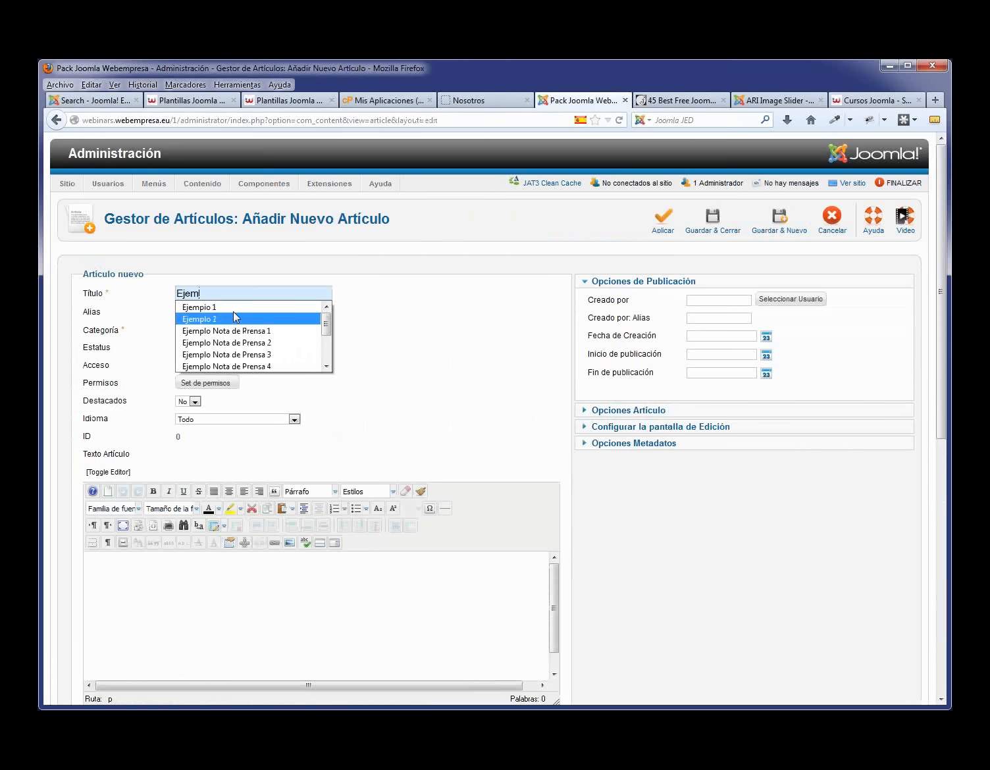
left_click(234, 308)
left_click(228, 331)
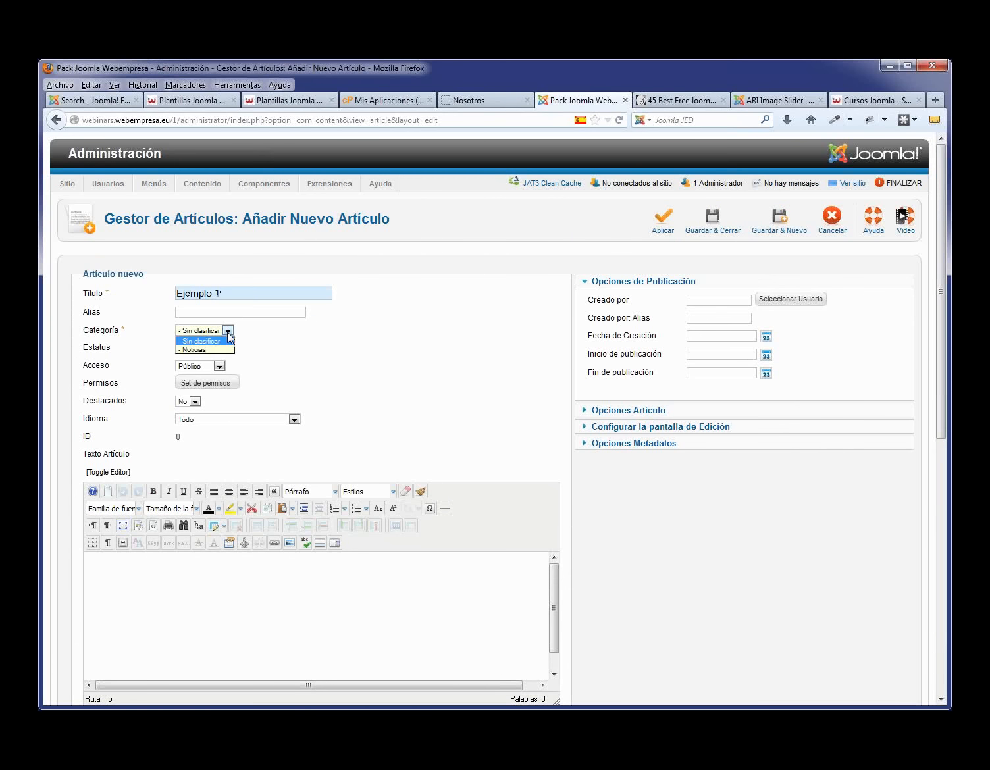
left_click(211, 352)
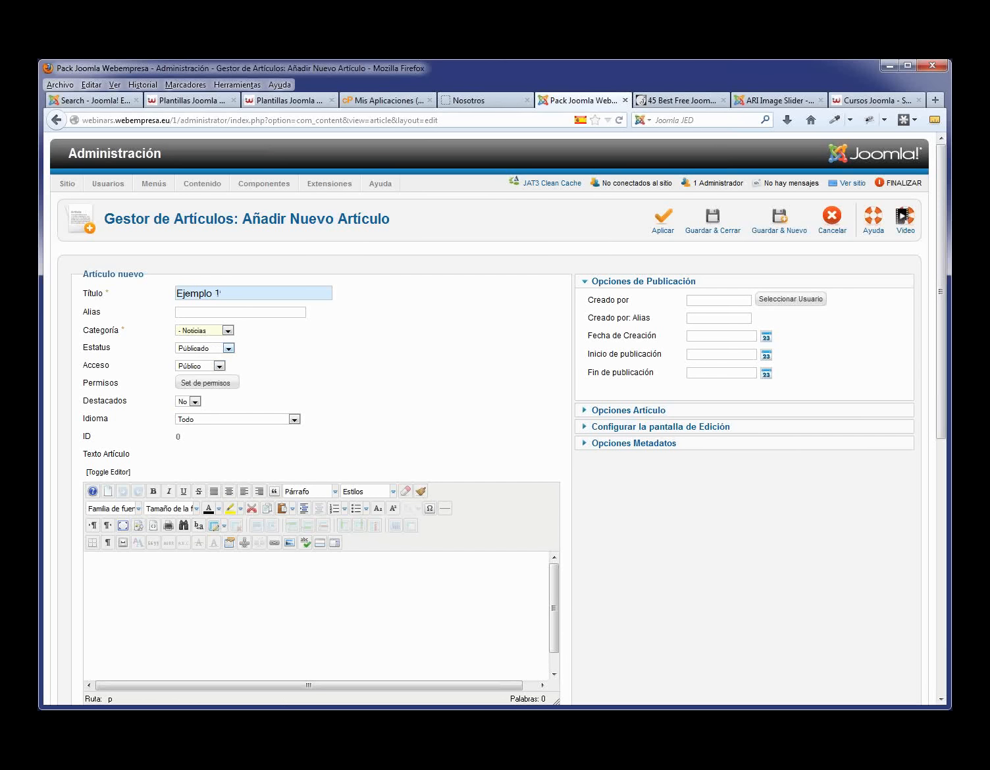
key("ctrl+v")
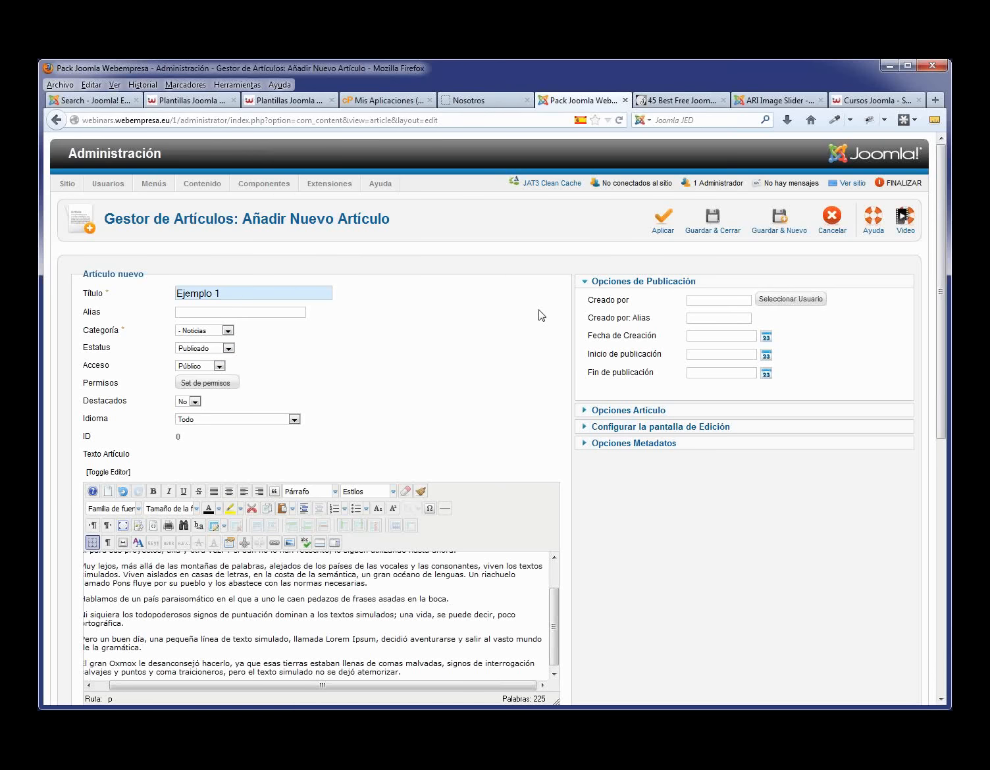
left_click(711, 229)
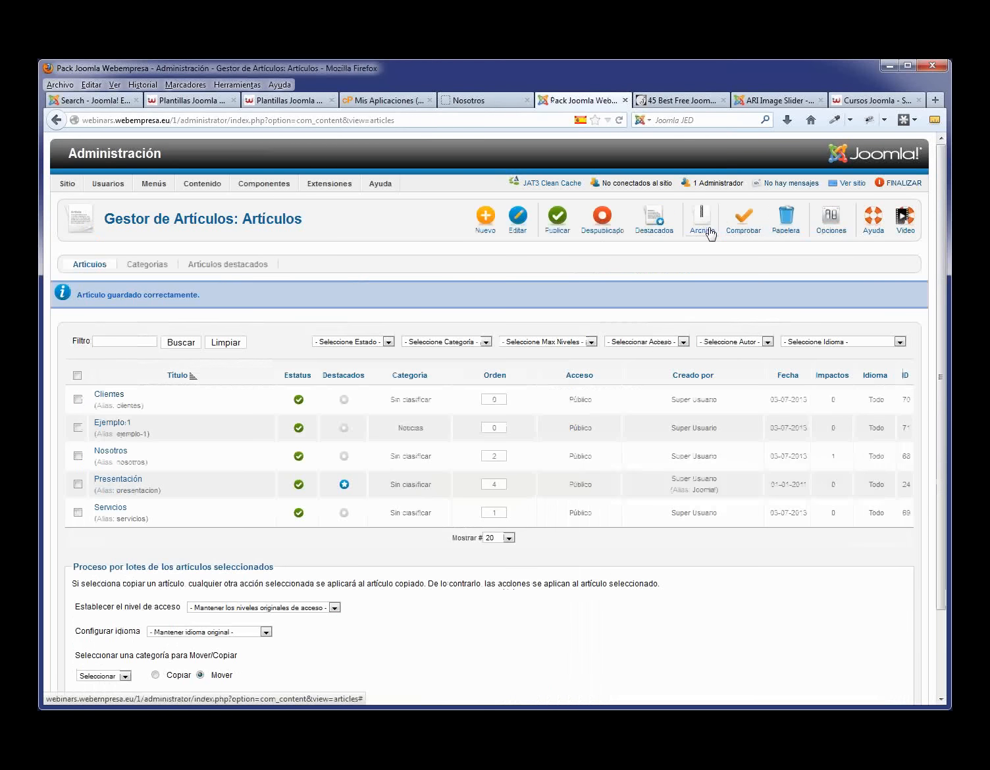
double_click(421, 426)
- Create the Ejemplo 2 article in Noticias with pasted placeholder text, and save it
left_click(484, 217)
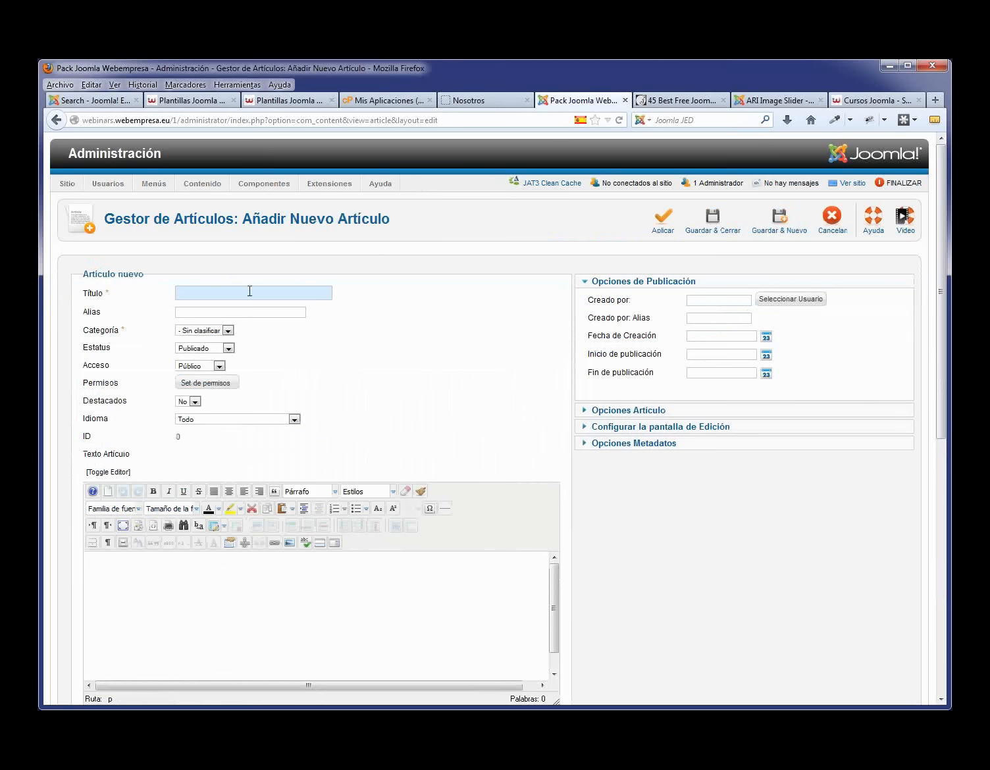
type("Ejem")
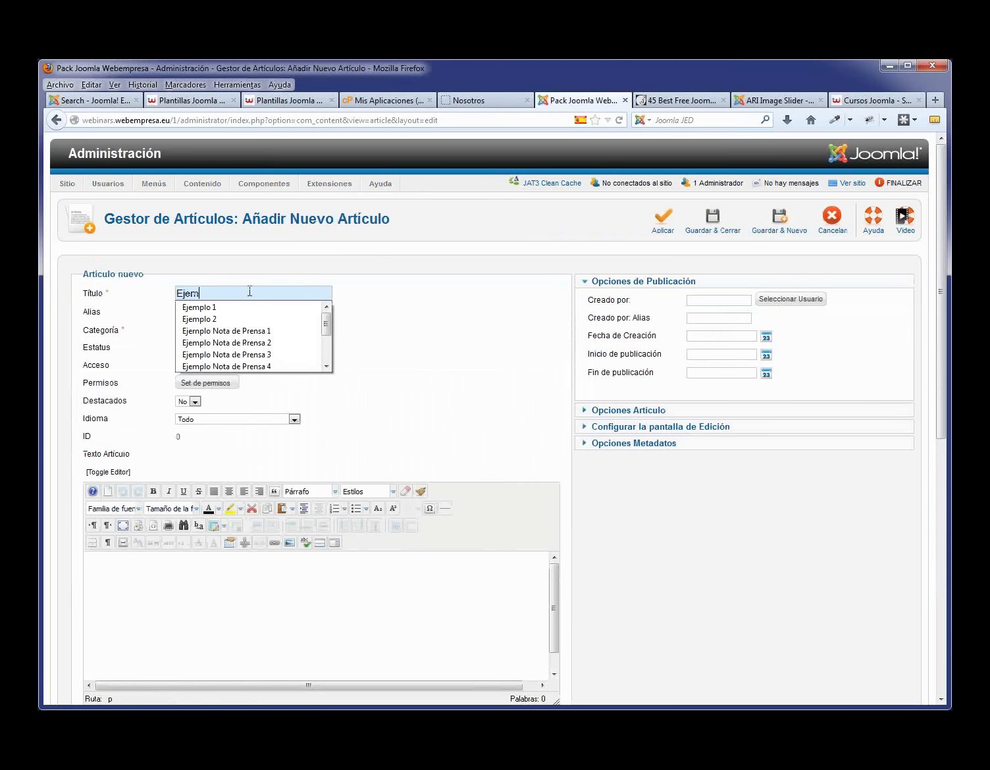
left_click(223, 320)
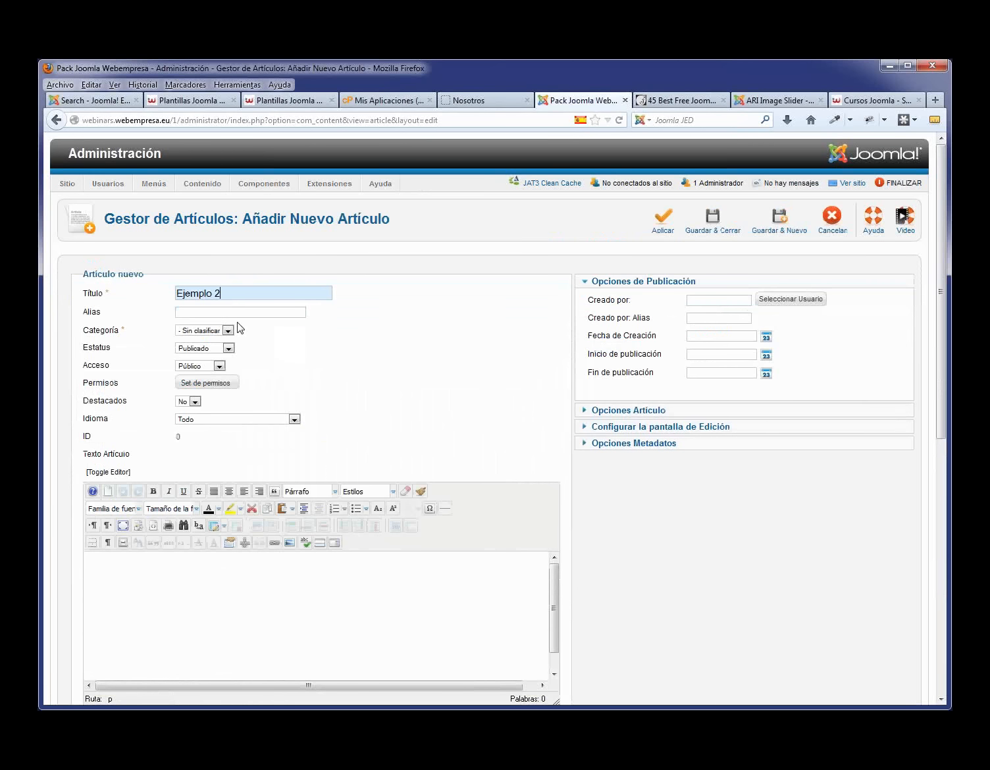
left_click(228, 330)
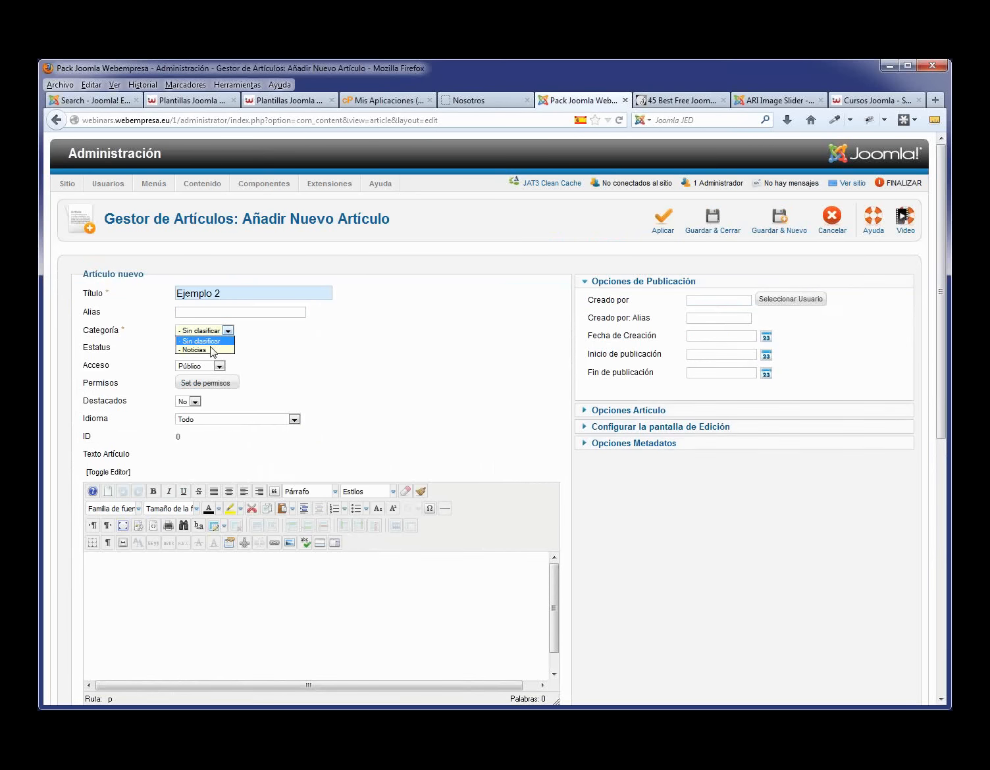
left_click(210, 349)
left_click(159, 583)
key("ctrl+v")
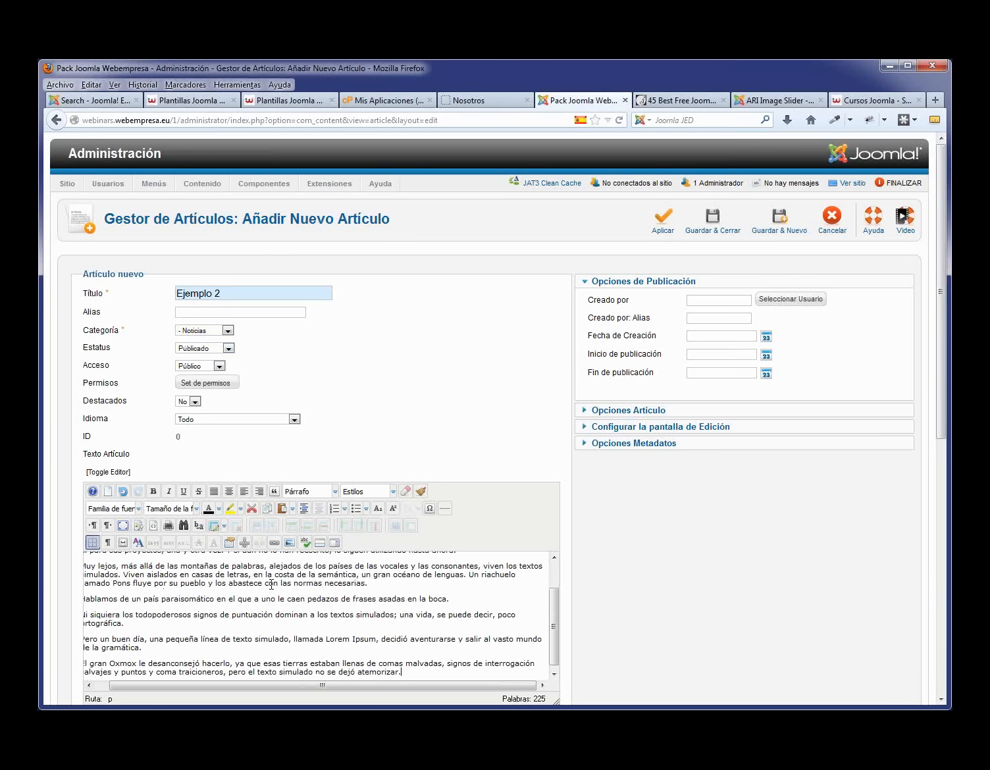
left_click(709, 217)
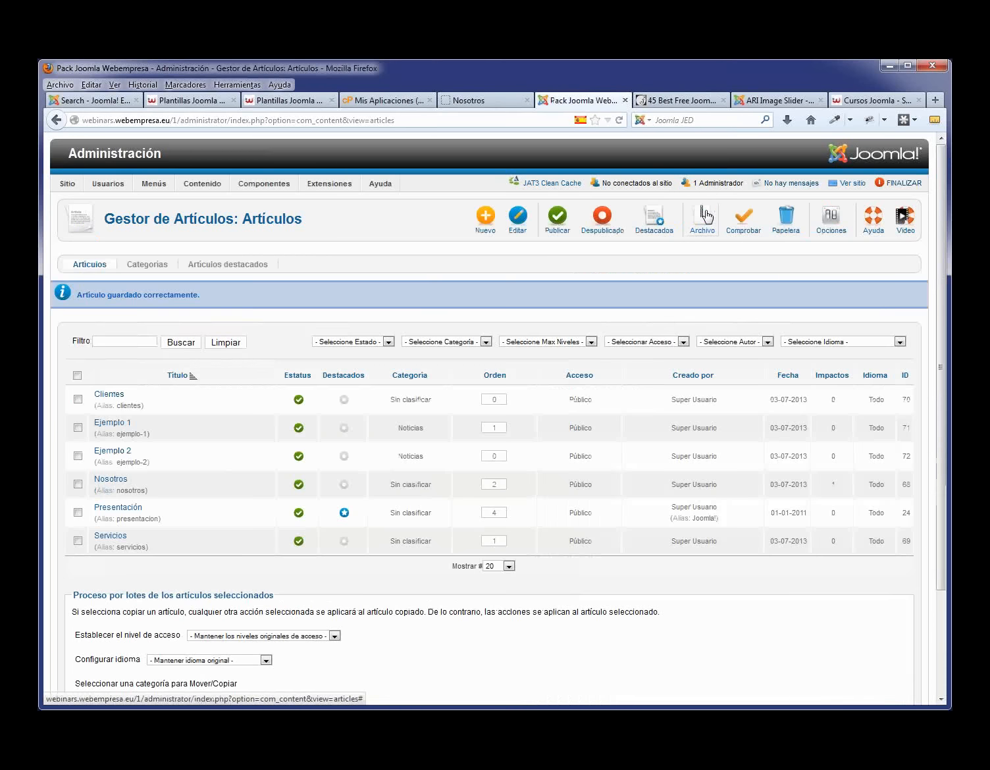
- Start a new Menú Principal item of type Categoría Blog
mouse_move(154, 184)
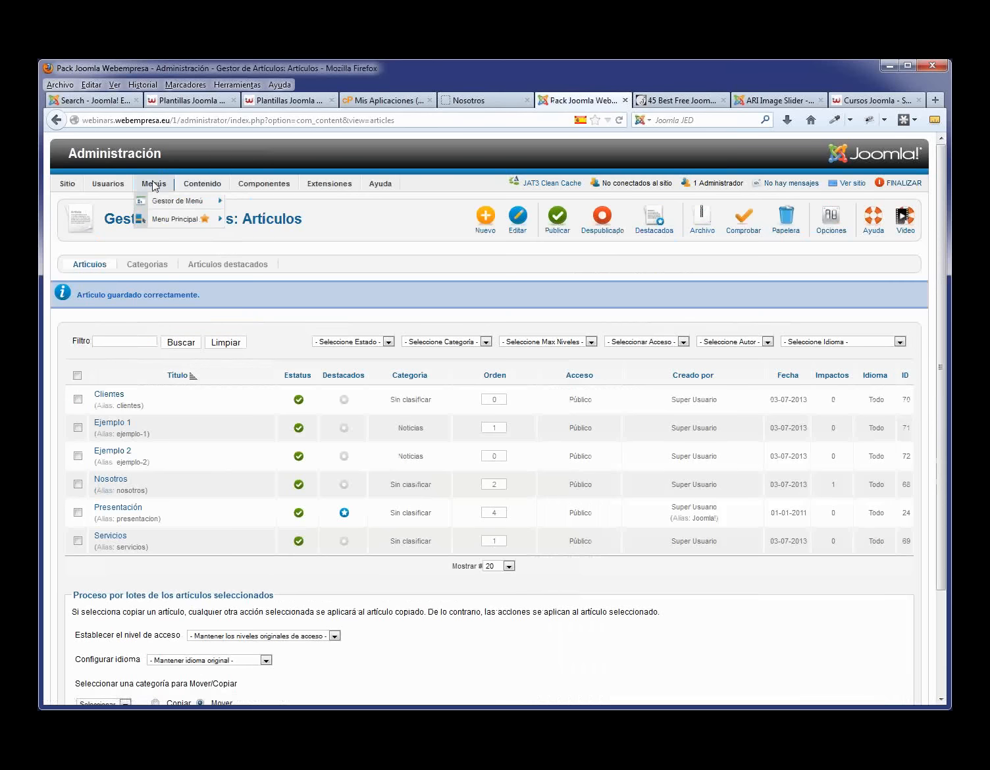
left_click(160, 214)
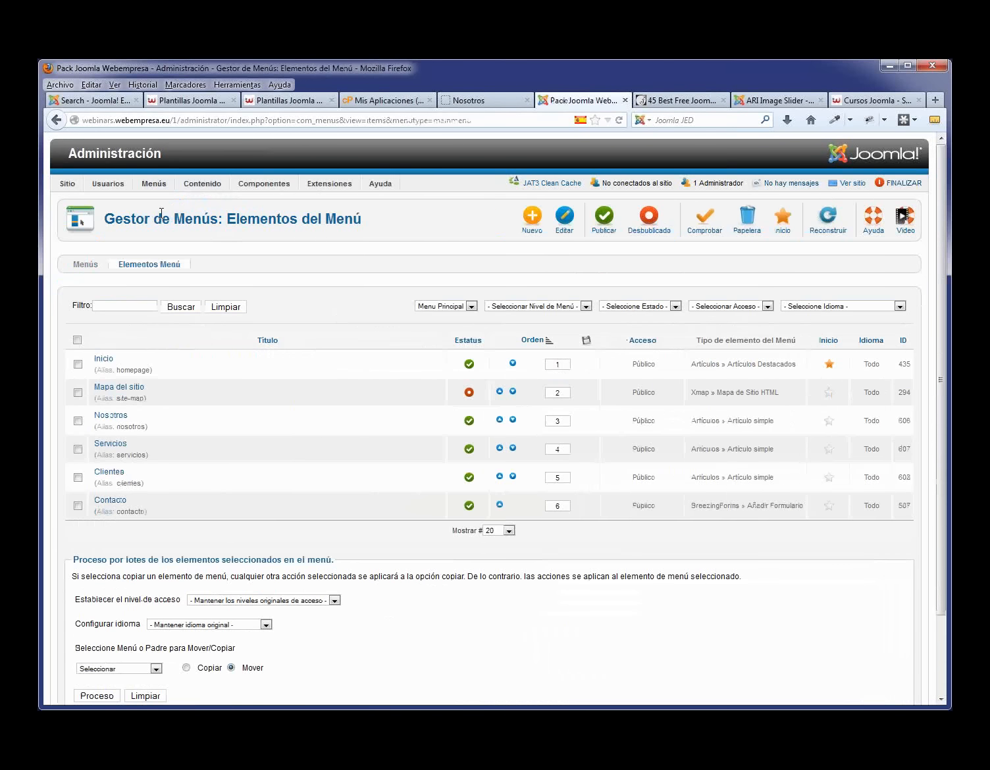
left_click(533, 222)
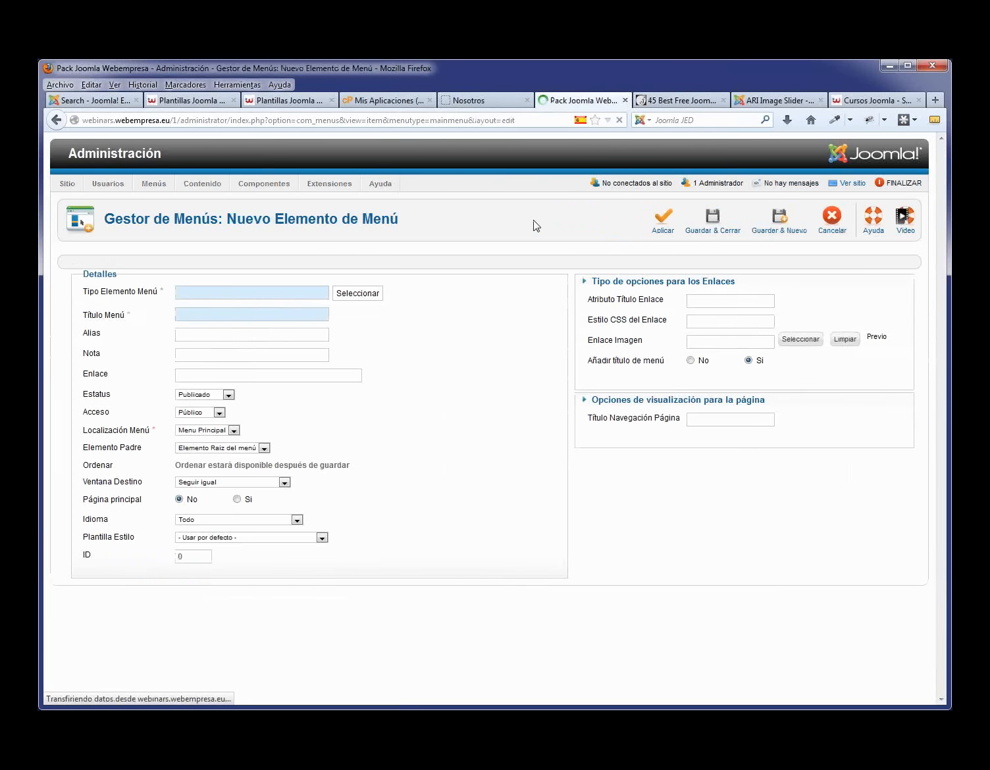
left_click(350, 295)
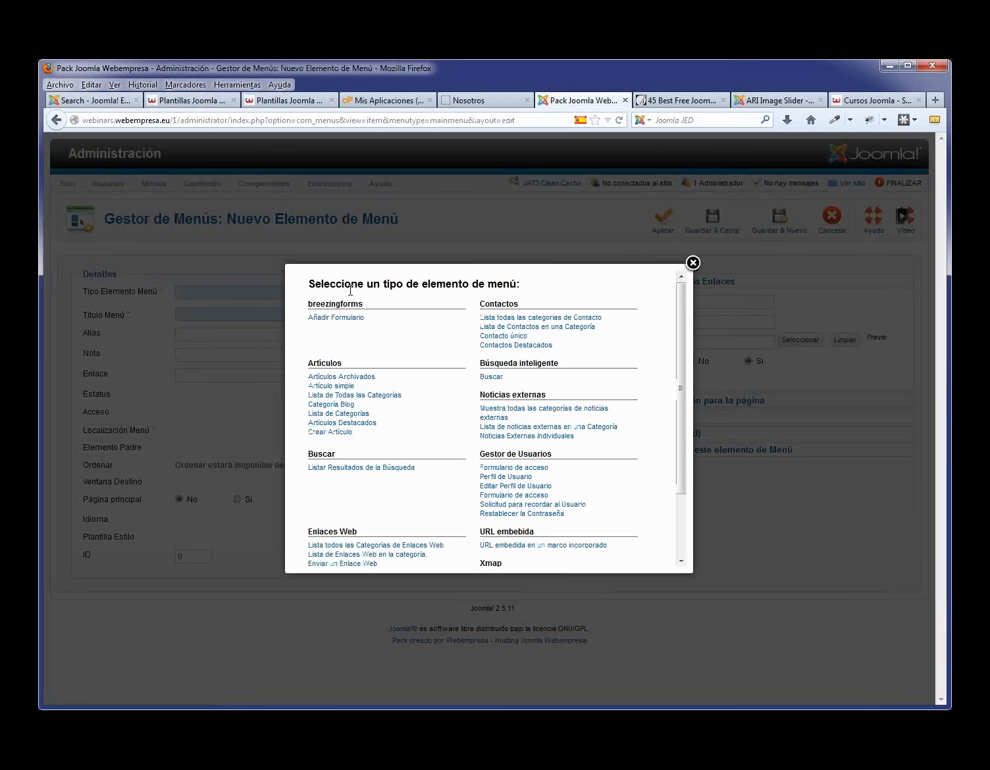
left_click(331, 405)
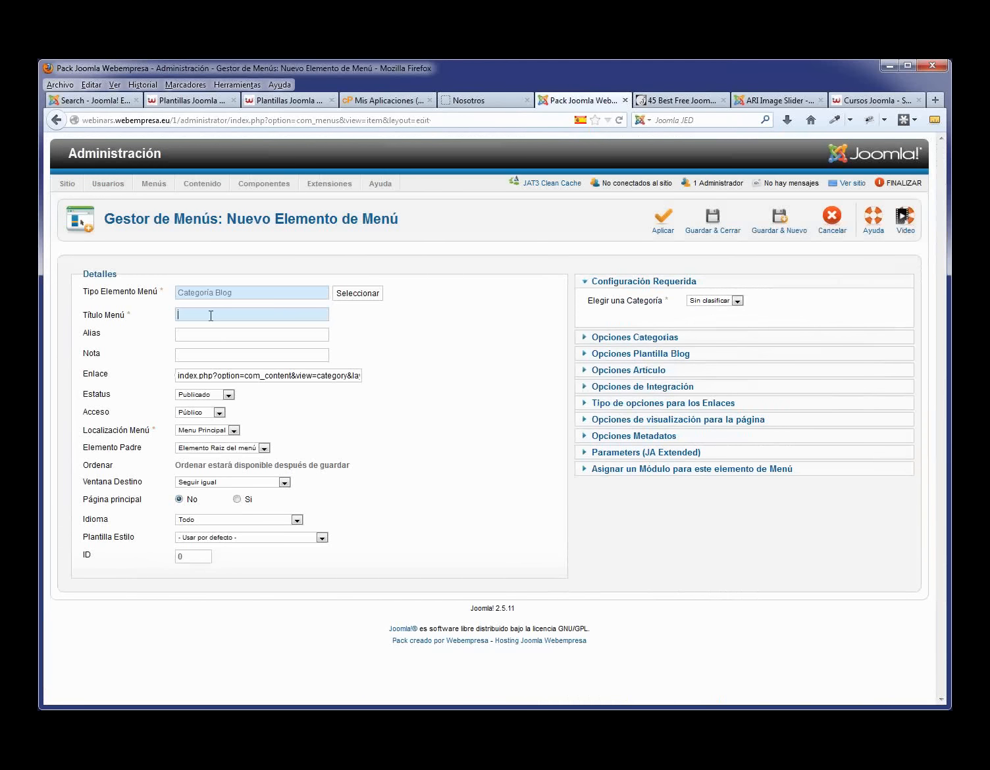
- Title the menu item Blog, choose the Noticias category, save it, and view the live site
type("Blog")
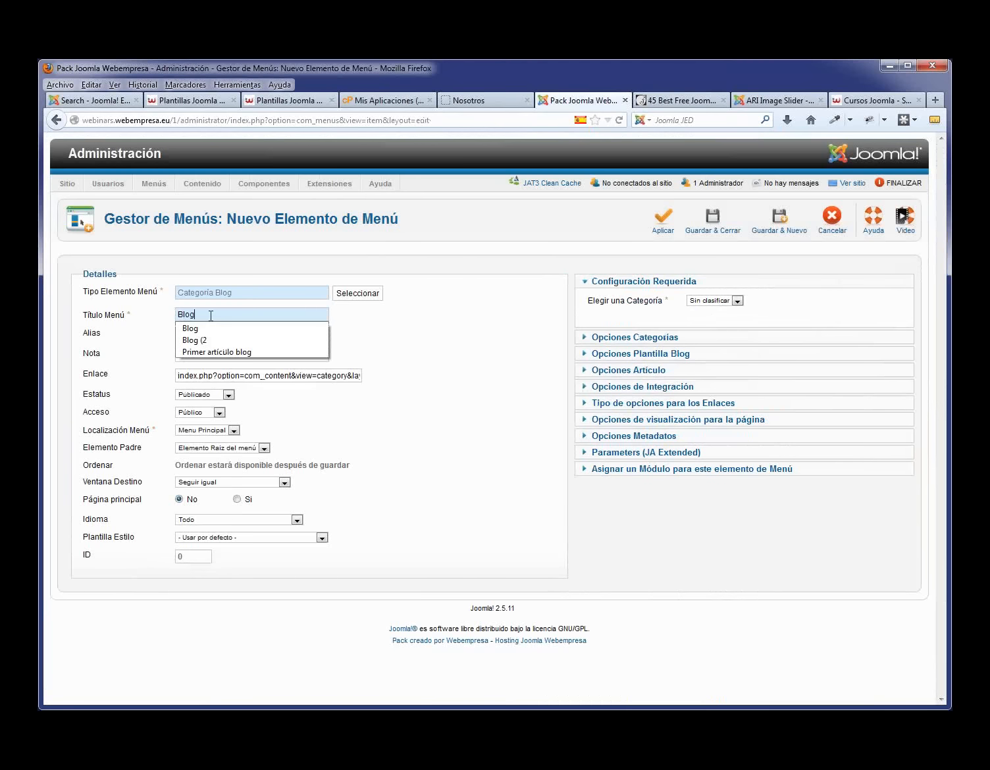
key("Down")
key("Return")
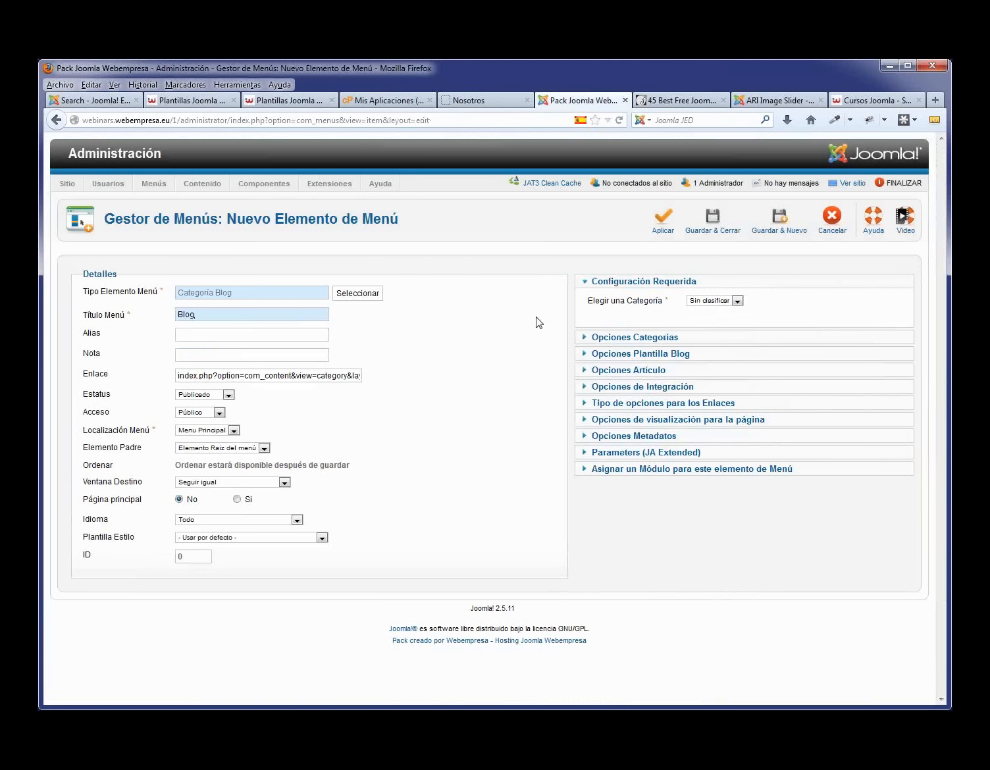
left_click(737, 301)
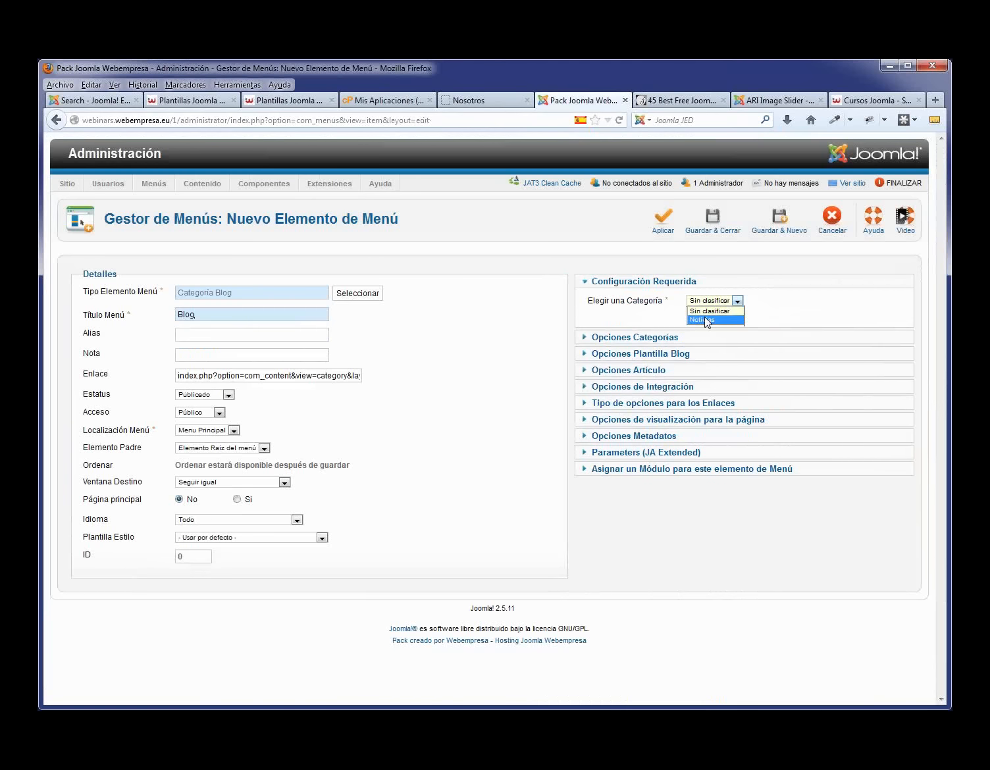
left_click(708, 322)
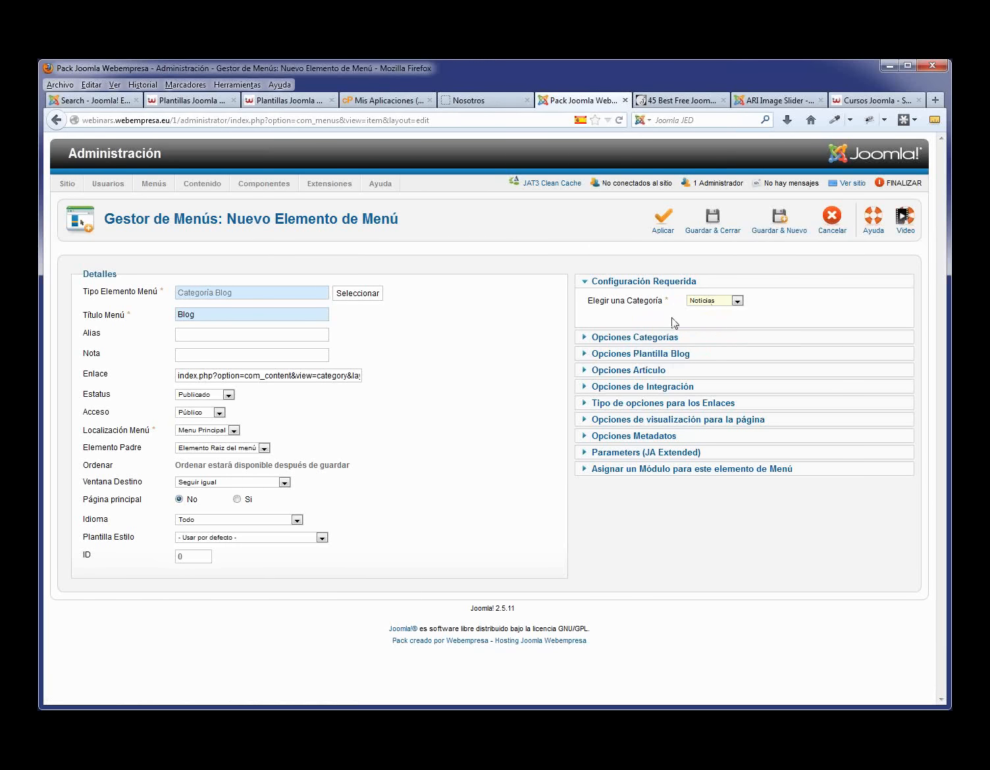
left_click(663, 224)
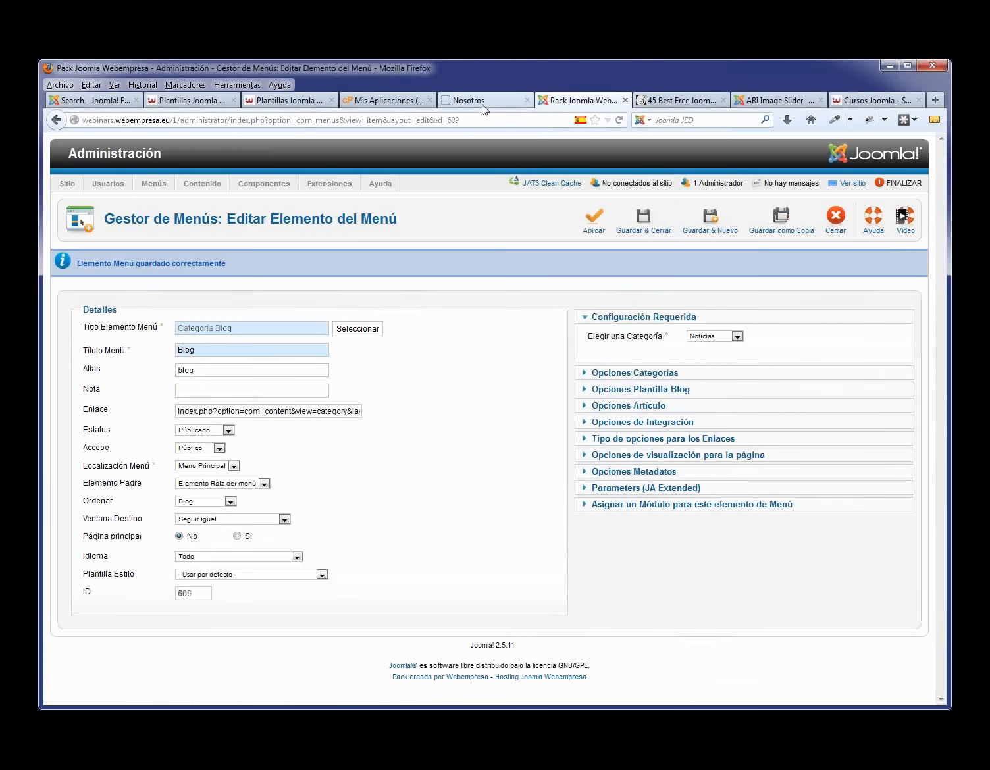
left_click(481, 101)
- Review Ejemplo 2 and Ejemplo 1 on the site's Blog page, then expand the item's blog layout options
left_click(230, 243)
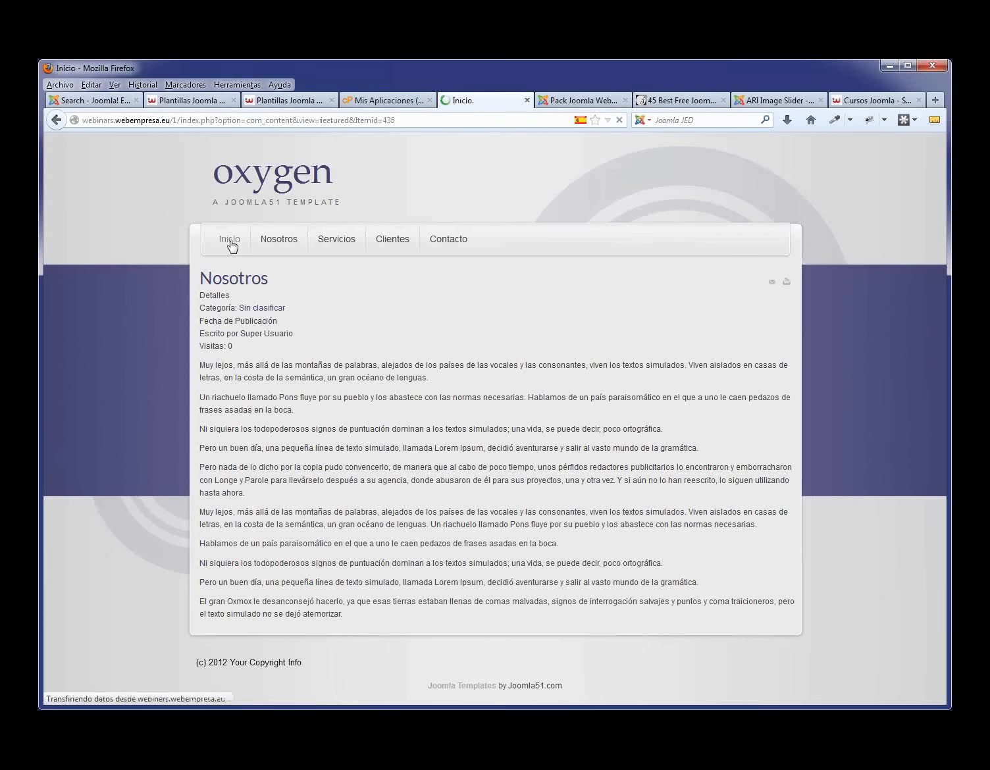
left_click(505, 245)
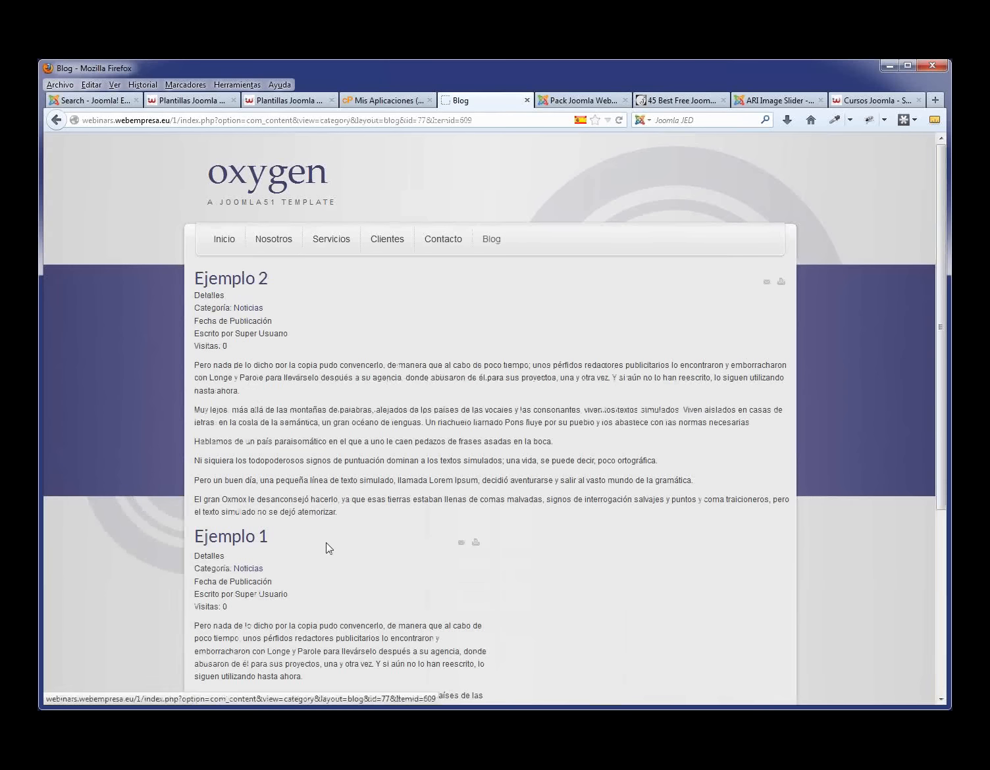
left_click_drag(340, 513, 197, 281)
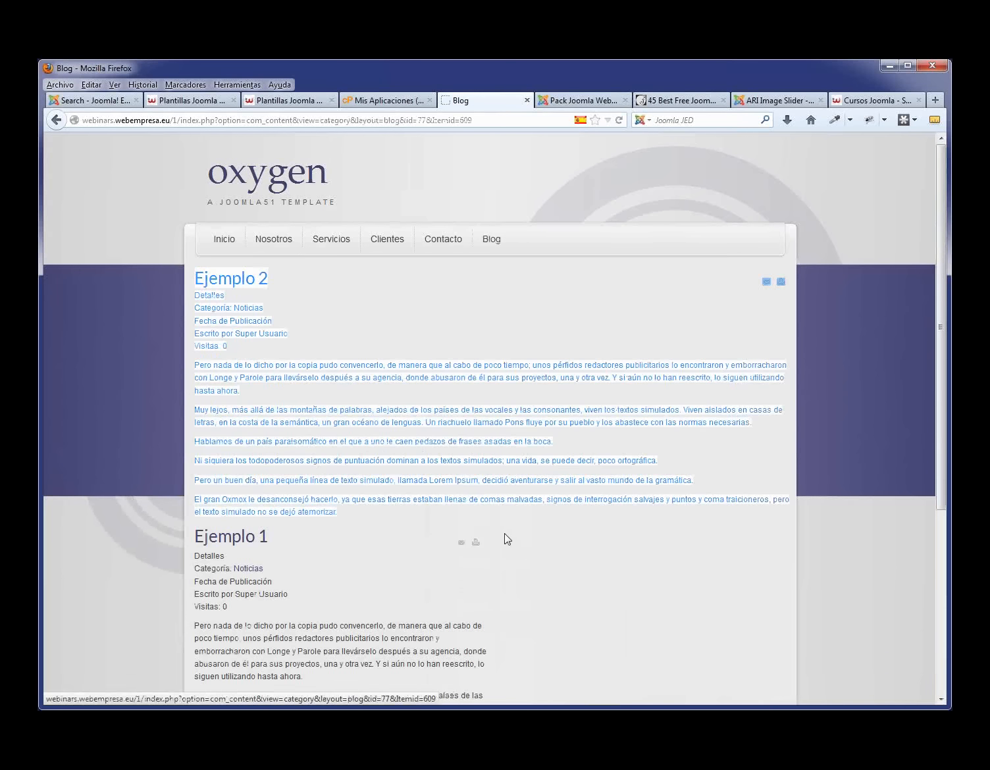
scroll(503, 531, "down", 6)
left_click_drag(355, 611, 209, 271)
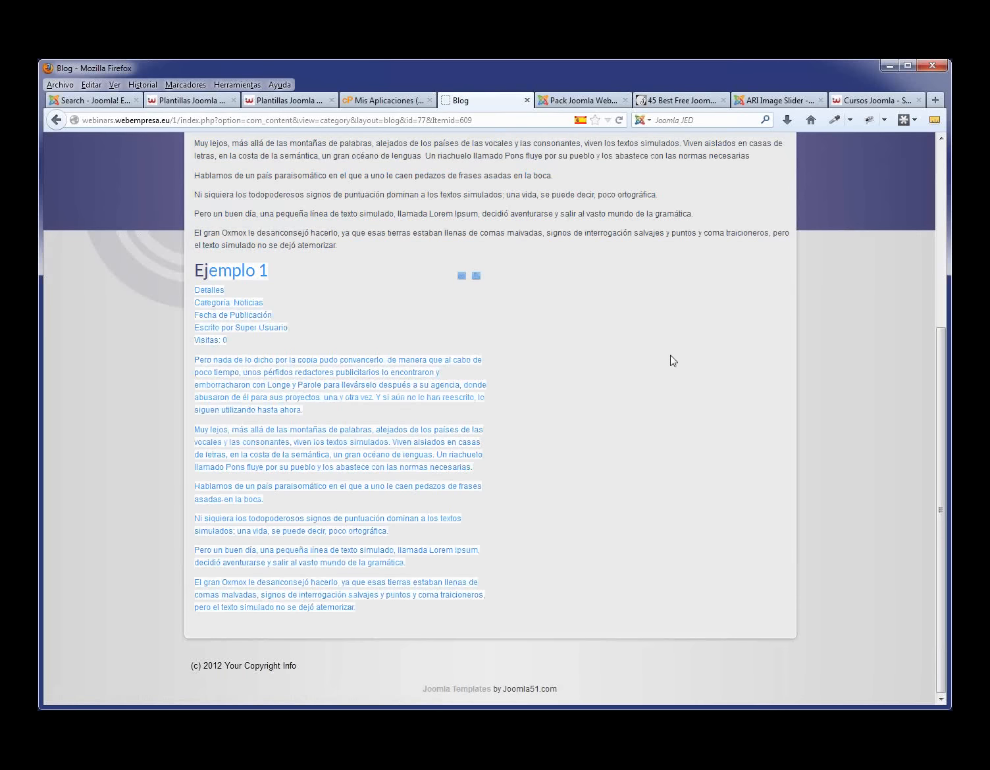
scroll(668, 362, "up", 6)
left_click(563, 99)
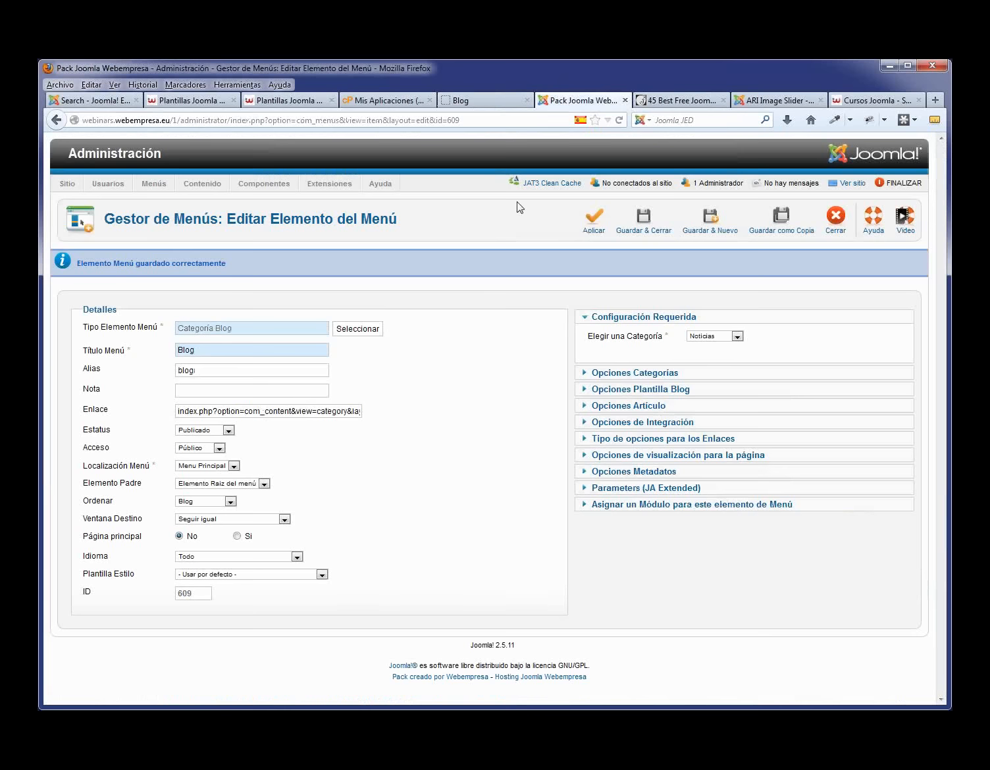
left_click(670, 392)
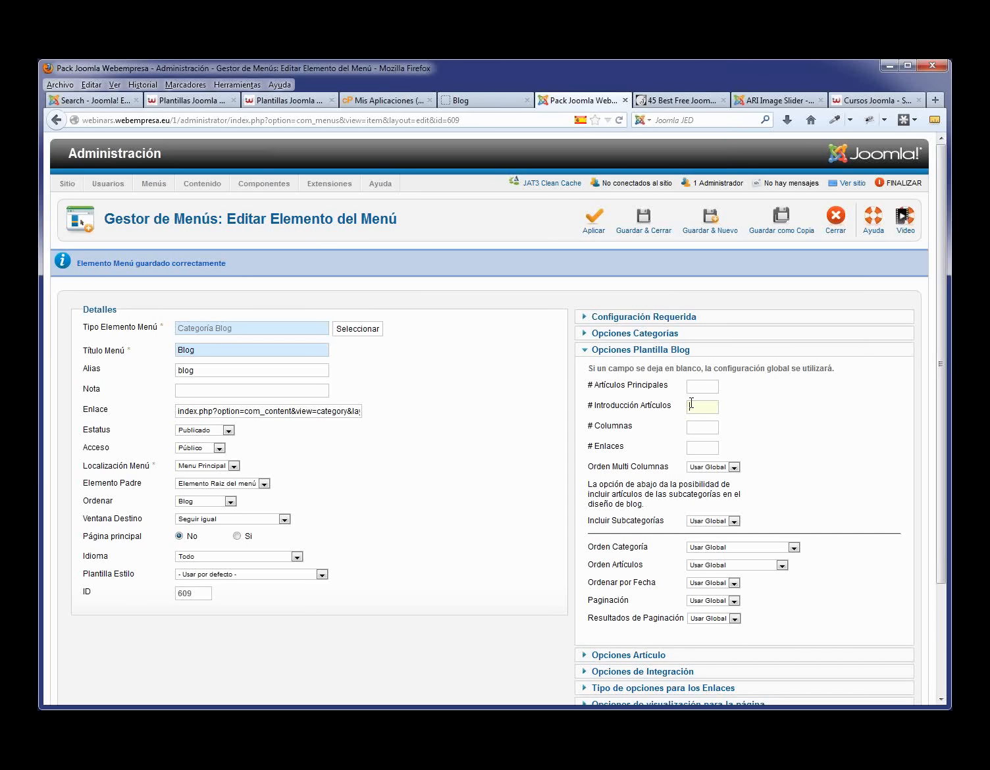
- Set the Blog item to 4 intro articles in 1 column, save and close it, and view the blog page
type("4")
left_click(741, 438)
type("1")
left_click(778, 389)
left_click(655, 227)
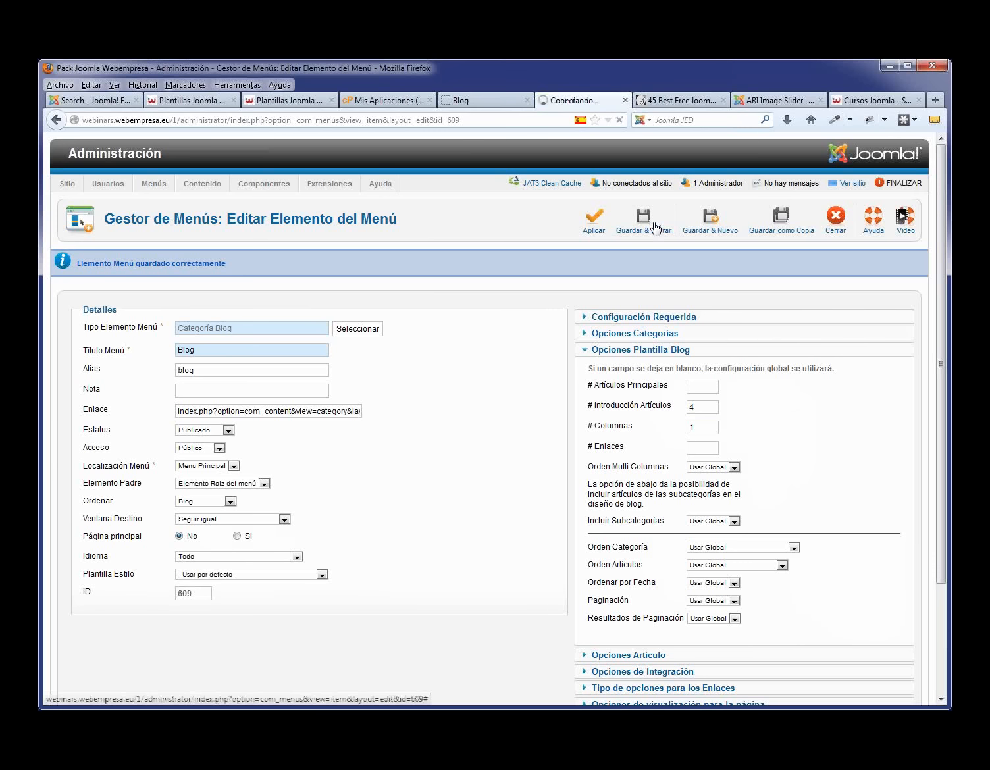
left_click(484, 101)
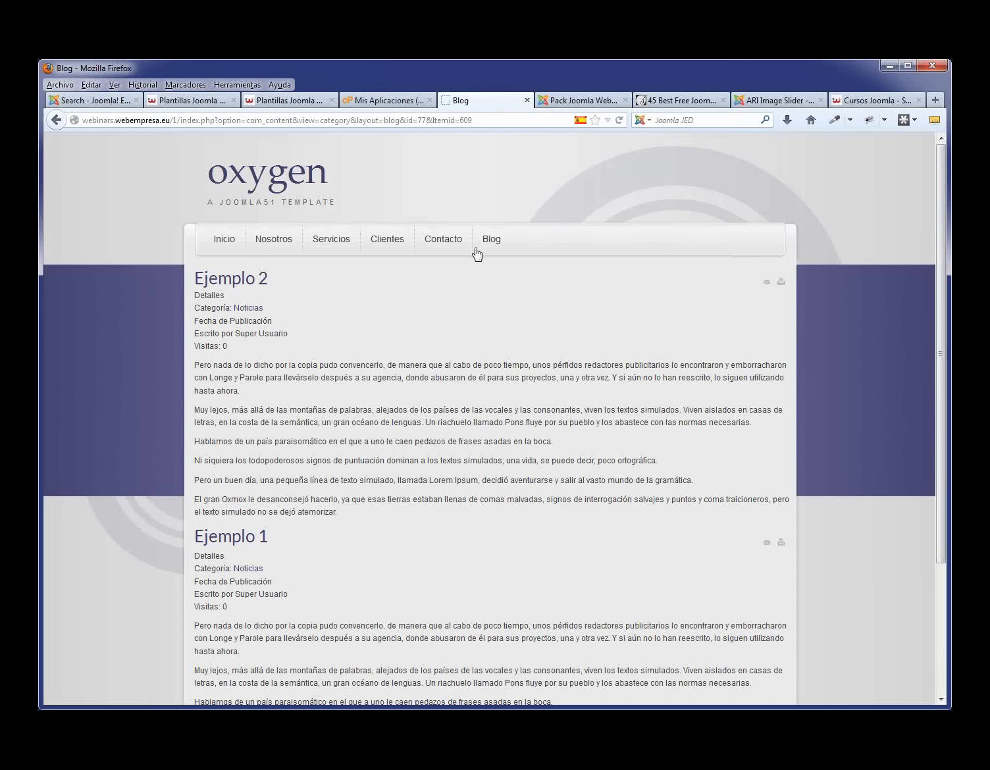
- Review the article details shown on the blog page, then open the Gestor de Artículos list
left_click_drag(198, 332, 197, 296)
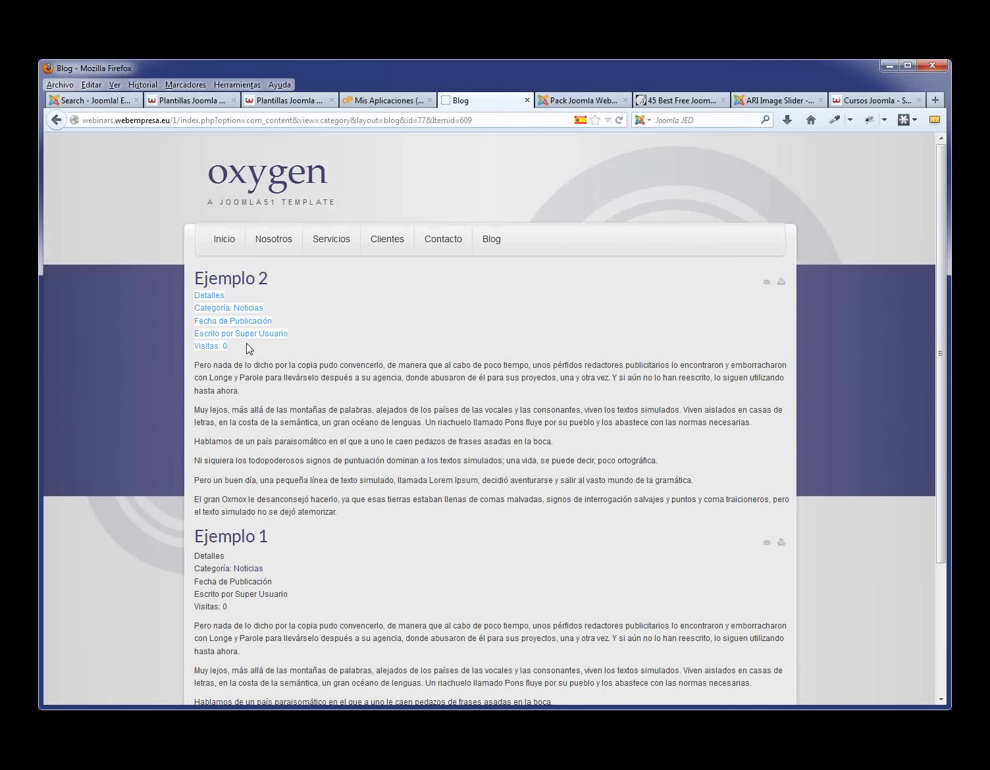
left_click(590, 106)
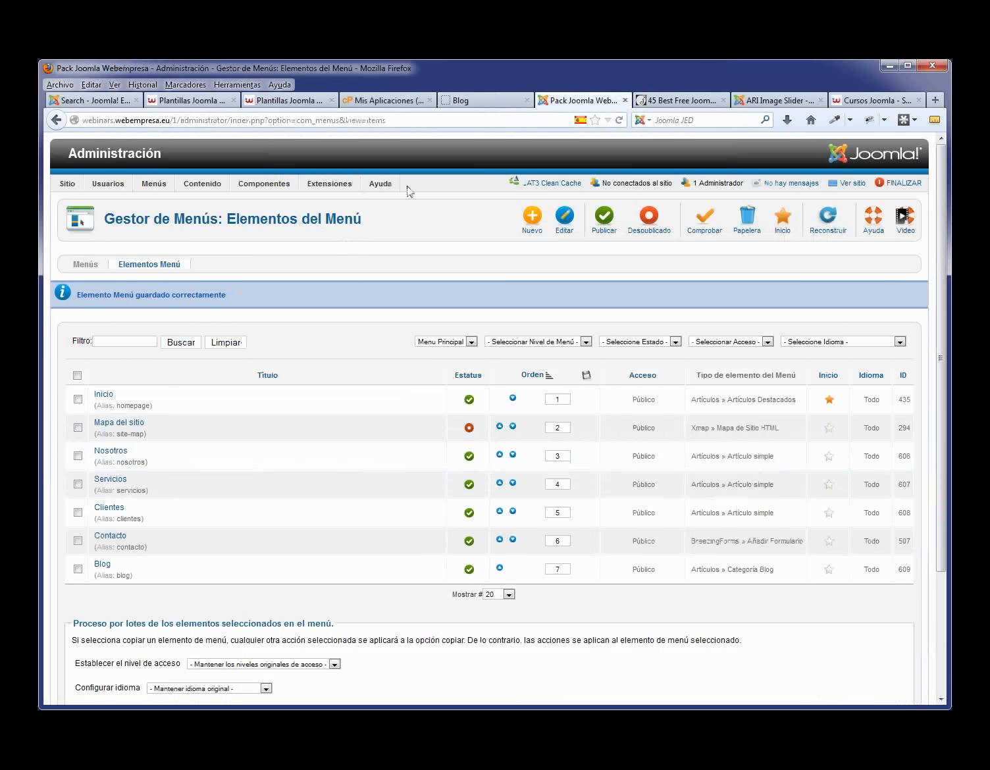
left_click(488, 104)
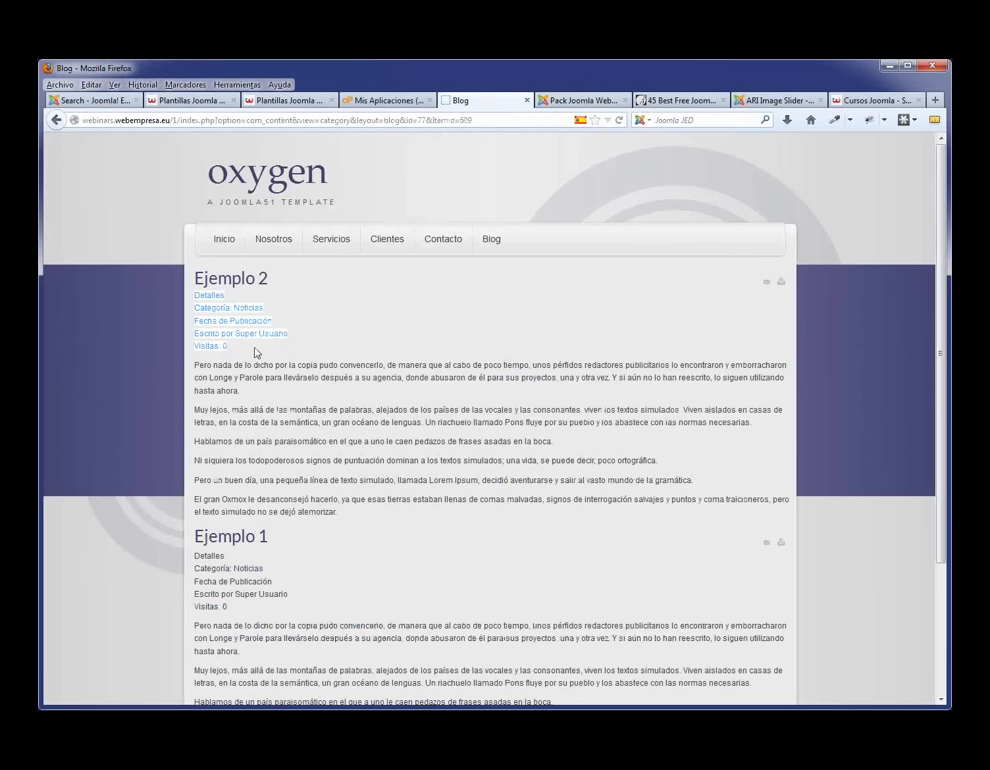
left_click(583, 101)
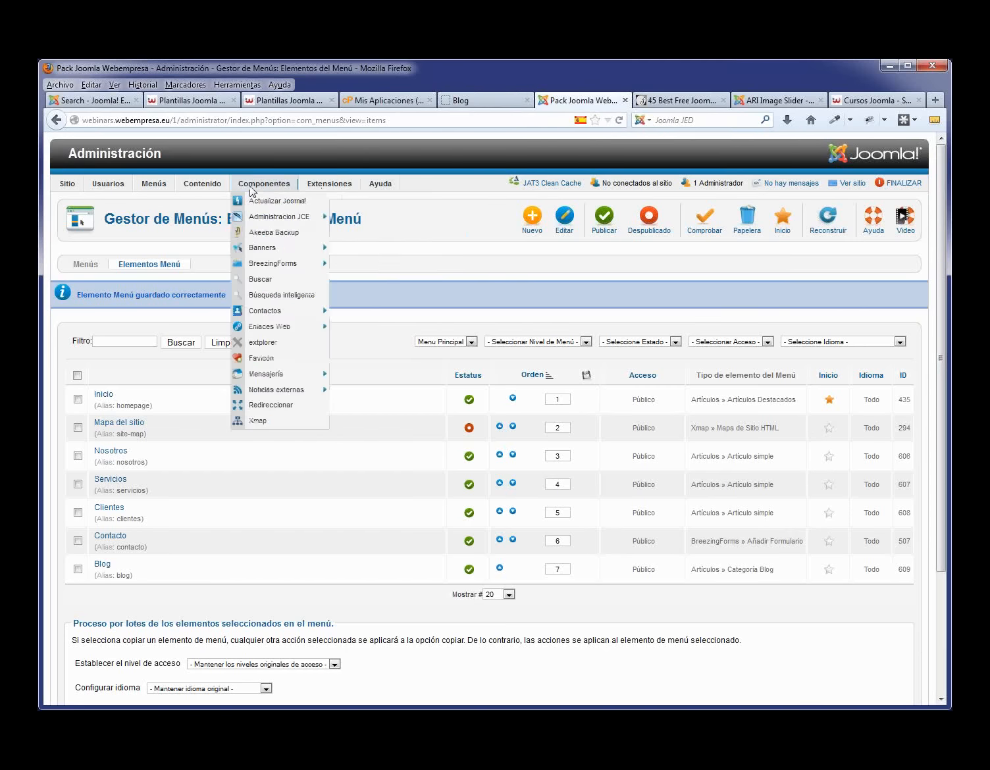
mouse_move(202, 183)
left_click(211, 203)
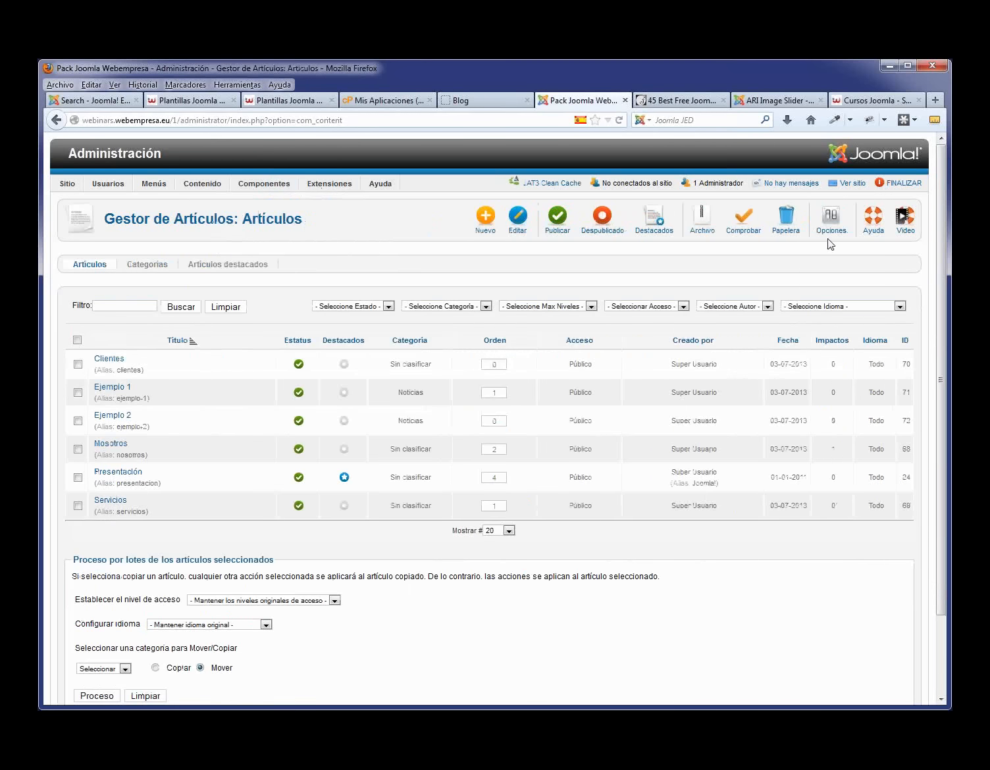
- In the global article options, hide the category, its link and the author
left_click(829, 228)
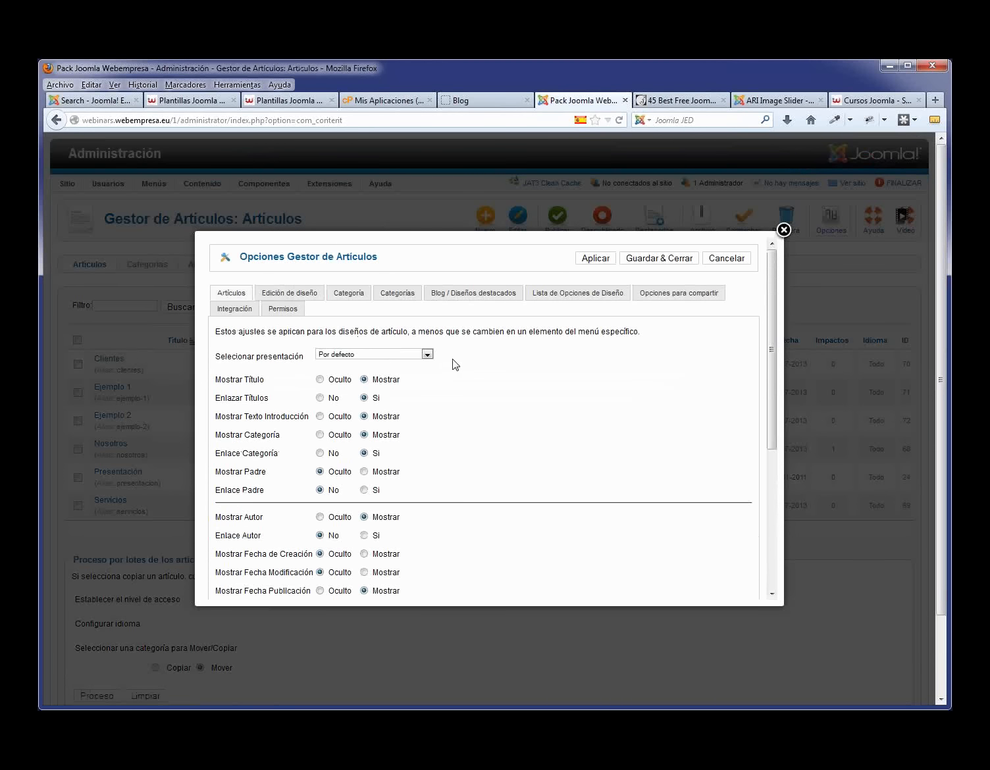
left_click(319, 435)
left_click(320, 453)
left_click(320, 518)
scroll(319, 520, "down", 2)
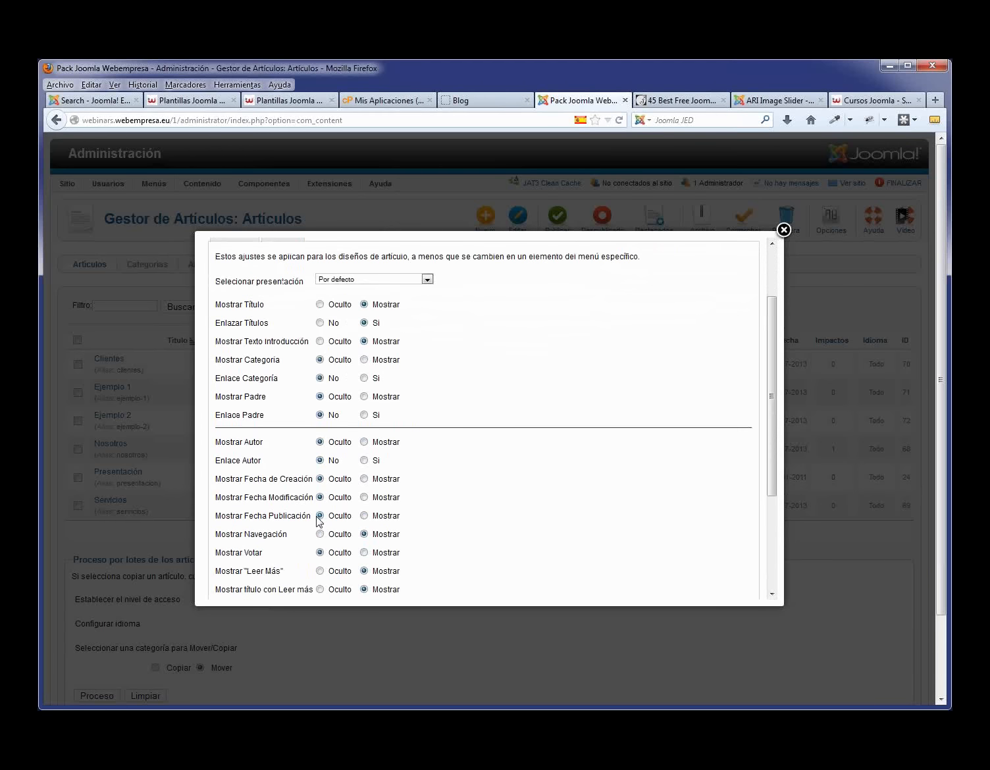
scroll(320, 521, "down", 2)
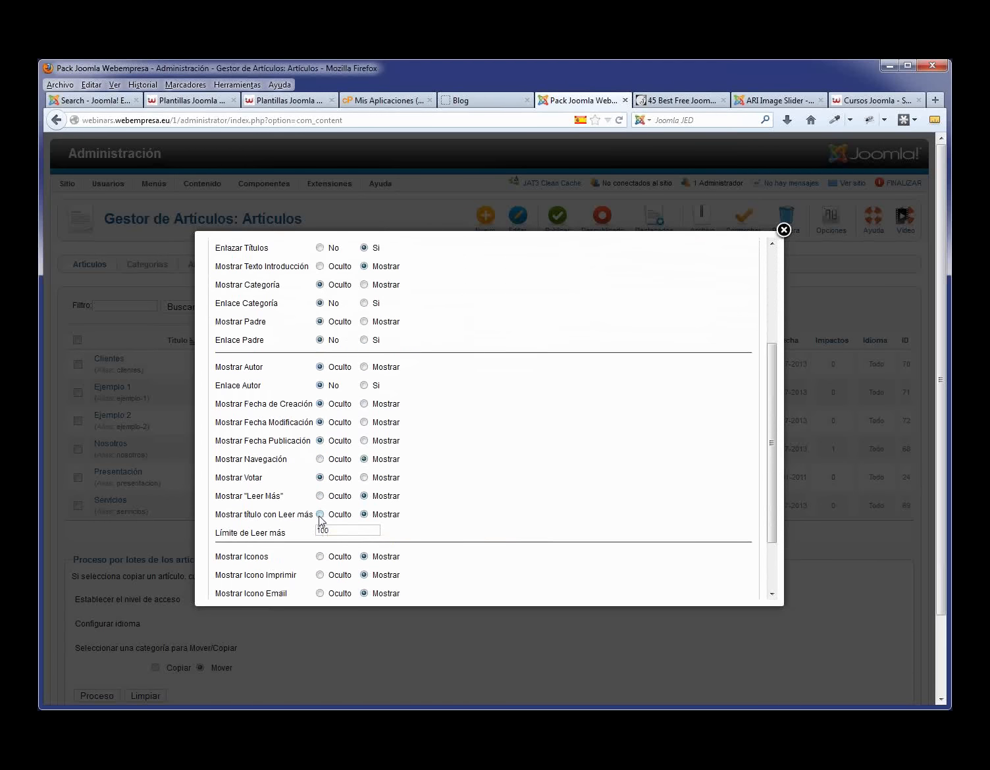
- Also hide read-more titles, icons, print, email and hit count, then save and close the options
left_click(320, 514)
left_click(320, 557)
left_click(320, 576)
scroll(320, 575, "down", 2)
left_click(320, 522)
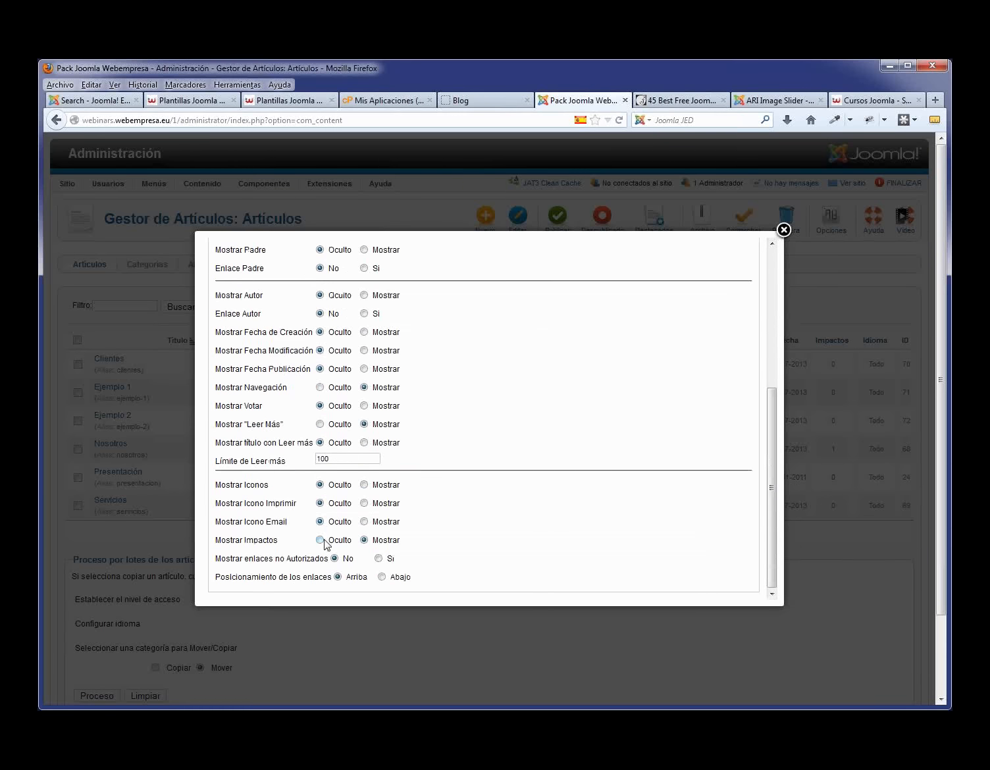
left_click(320, 539)
scroll(699, 422, "up", 6)
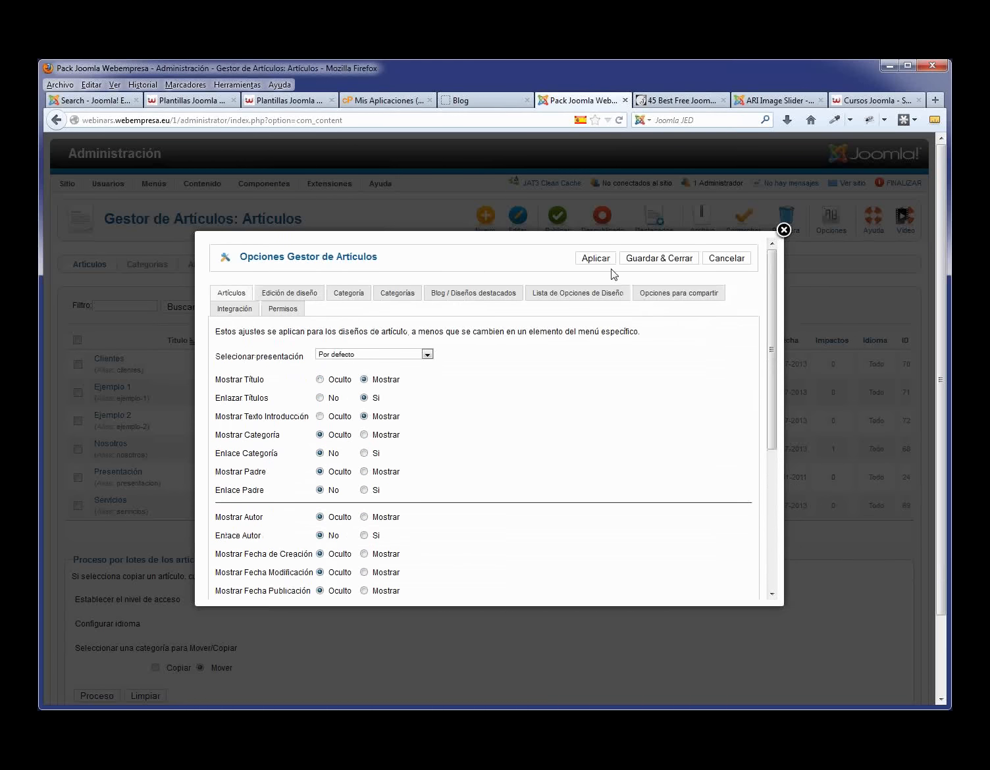
left_click(657, 258)
- Reload the Blog page to confirm Ejemplo 2 and Ejemplo 1 appear without details, then return to the articles
left_click(481, 100)
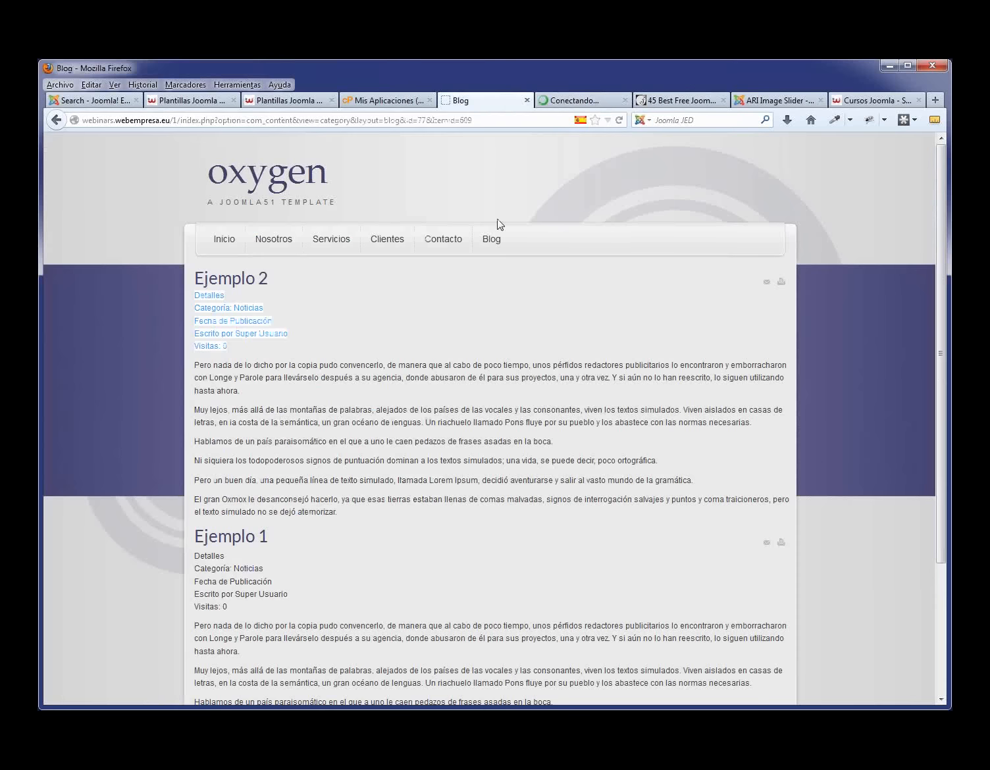
key("F5")
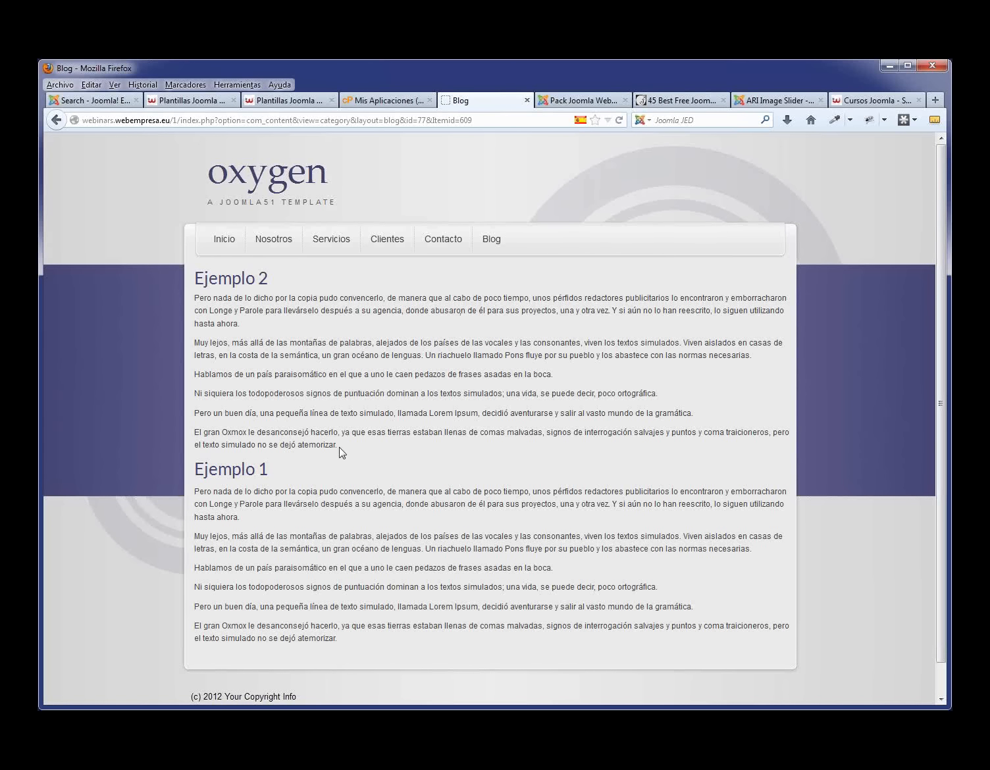
left_click_drag(340, 447, 200, 299)
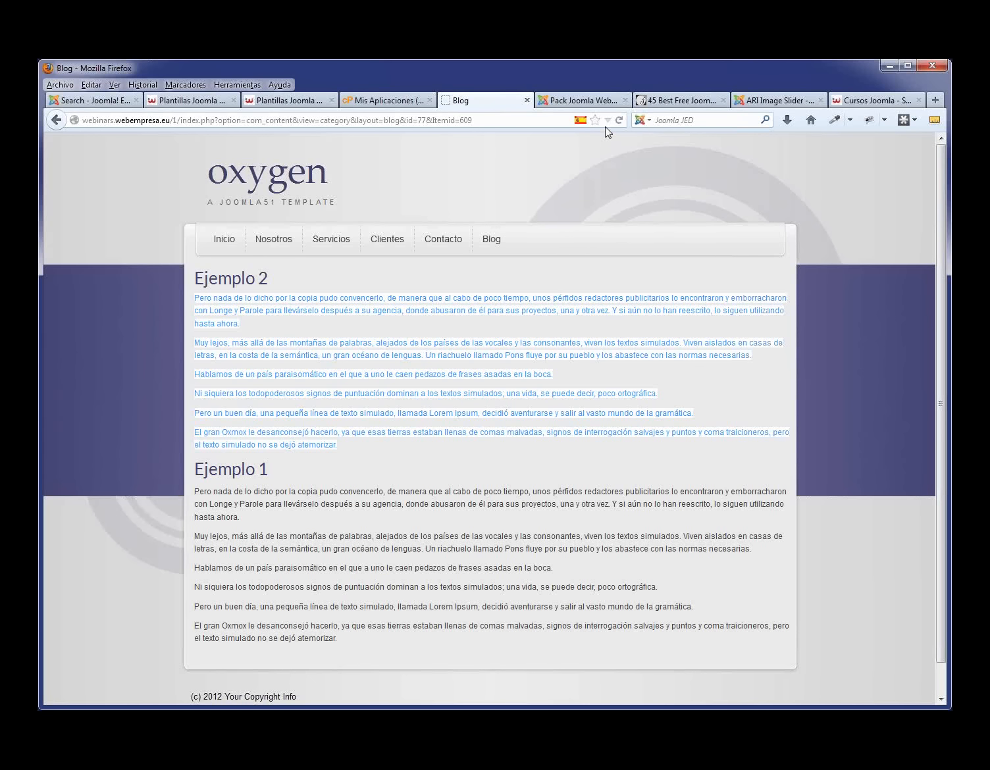
left_click(588, 102)
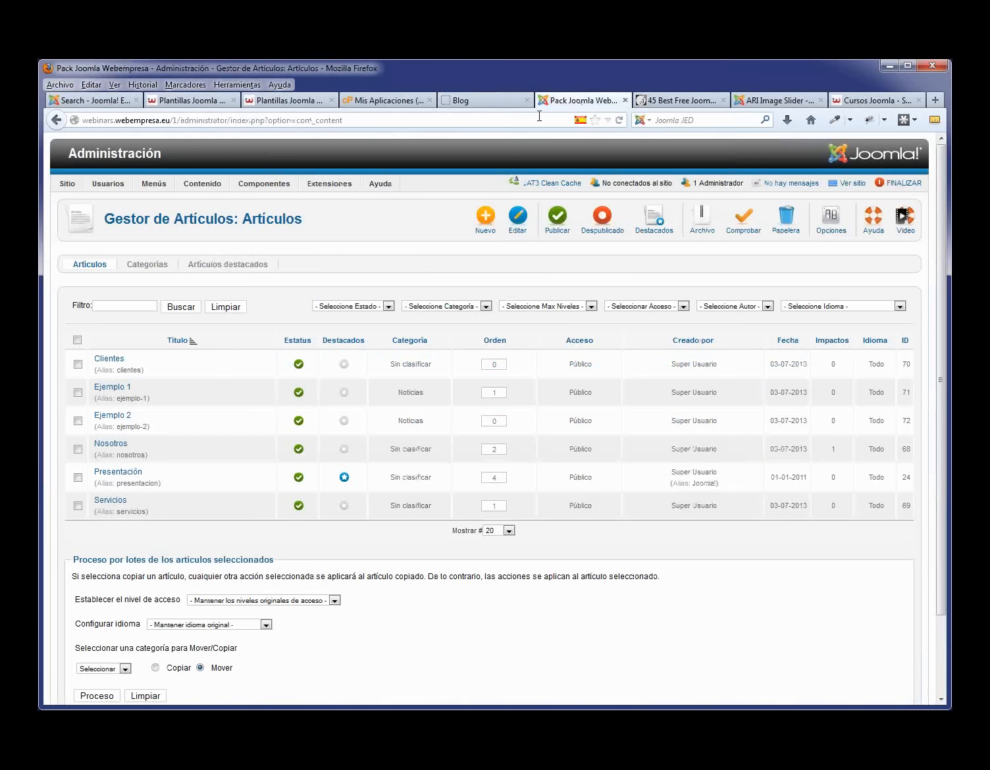
- In Ejemplo 1, insert a read-more break after the paragraph ending 'necesarias.'
left_click(112, 387)
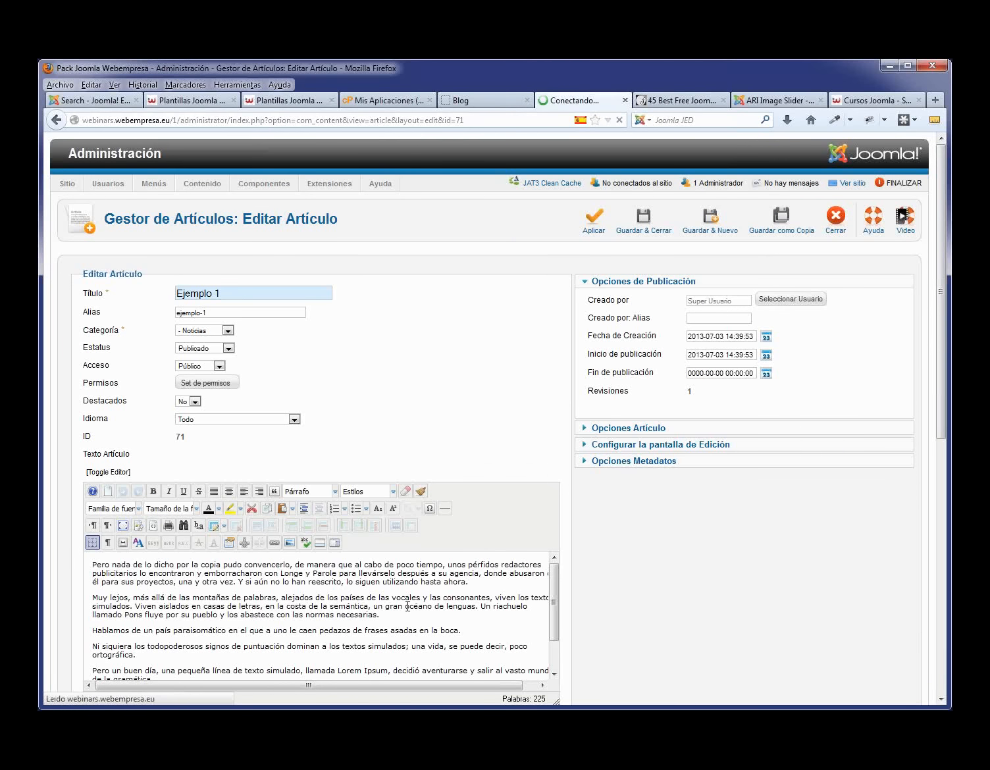
left_click(394, 616)
key("Return")
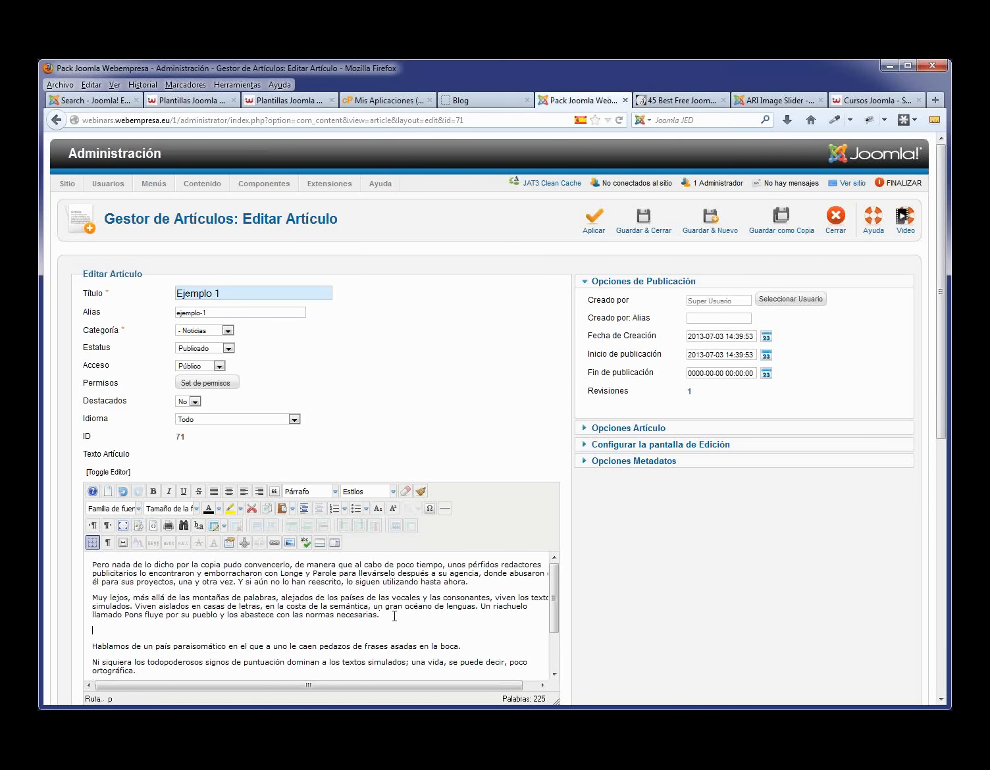
left_click(322, 544)
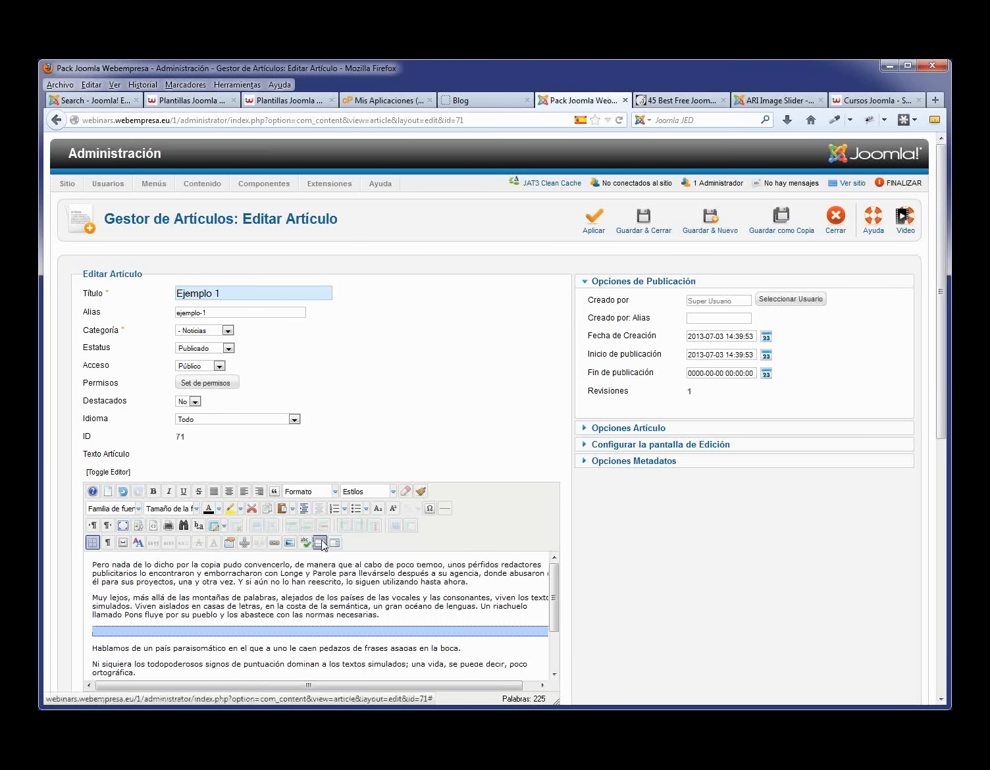
scroll(472, 562, "down", 2)
scroll(472, 561, "up", 2)
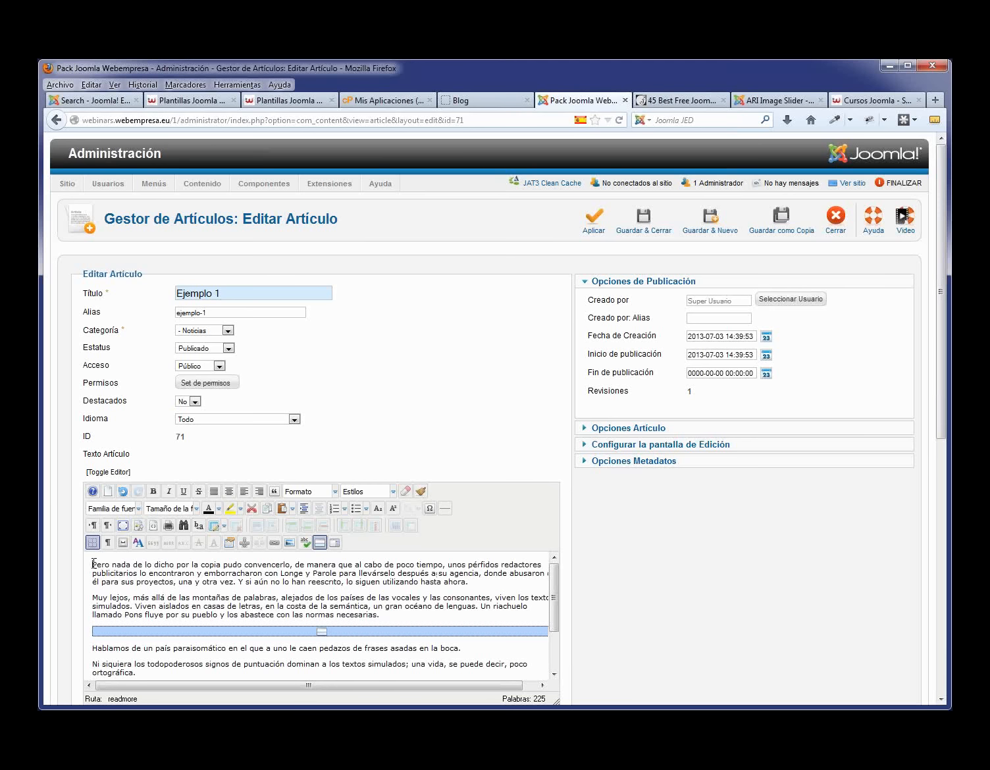
- Upload ejemplo_1.jpg and ejemplo_2.jpg through the article's image manager
left_click(293, 543)
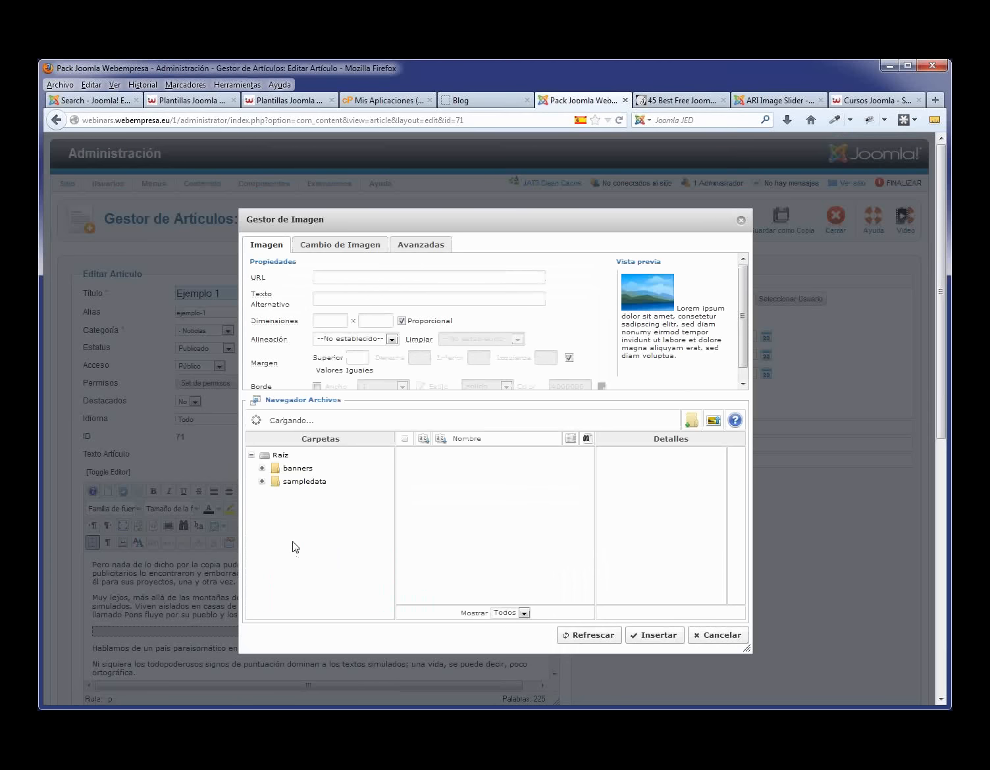
left_click(714, 422)
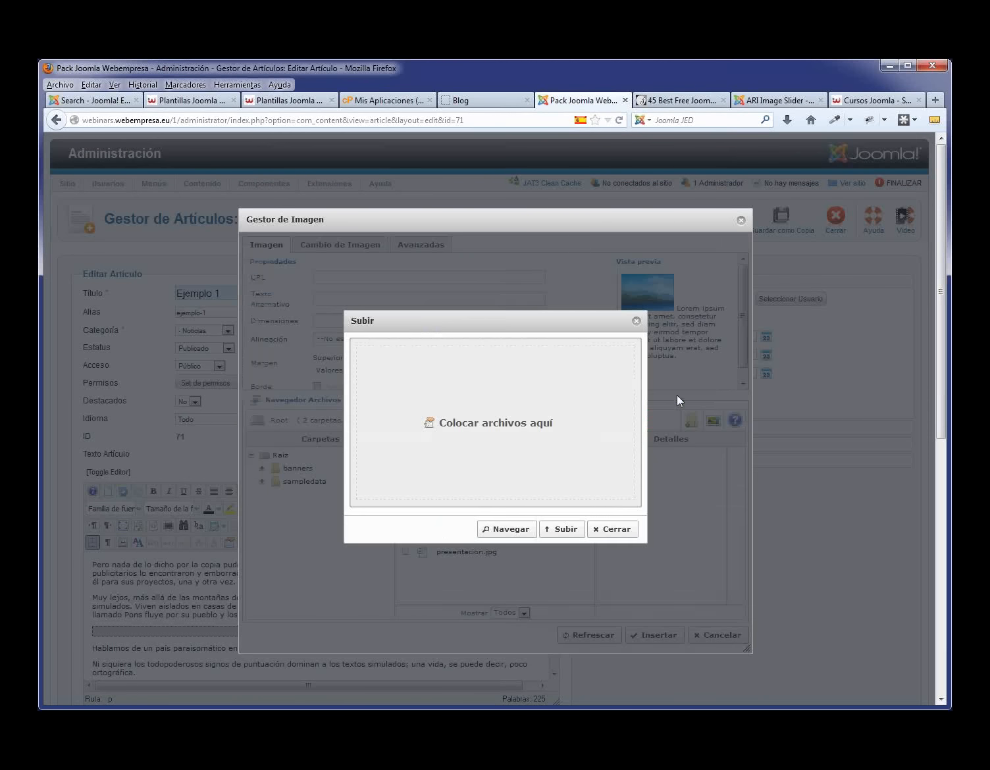
left_click(512, 531)
left_click(337, 188)
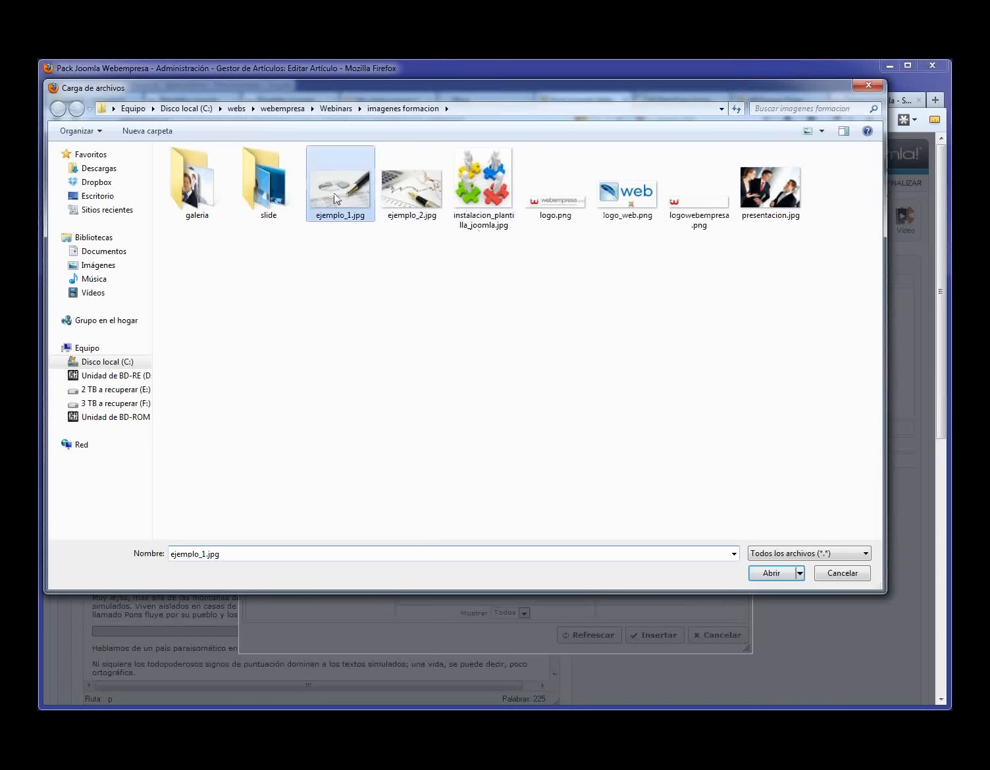
left_click(410, 191, "ctrl")
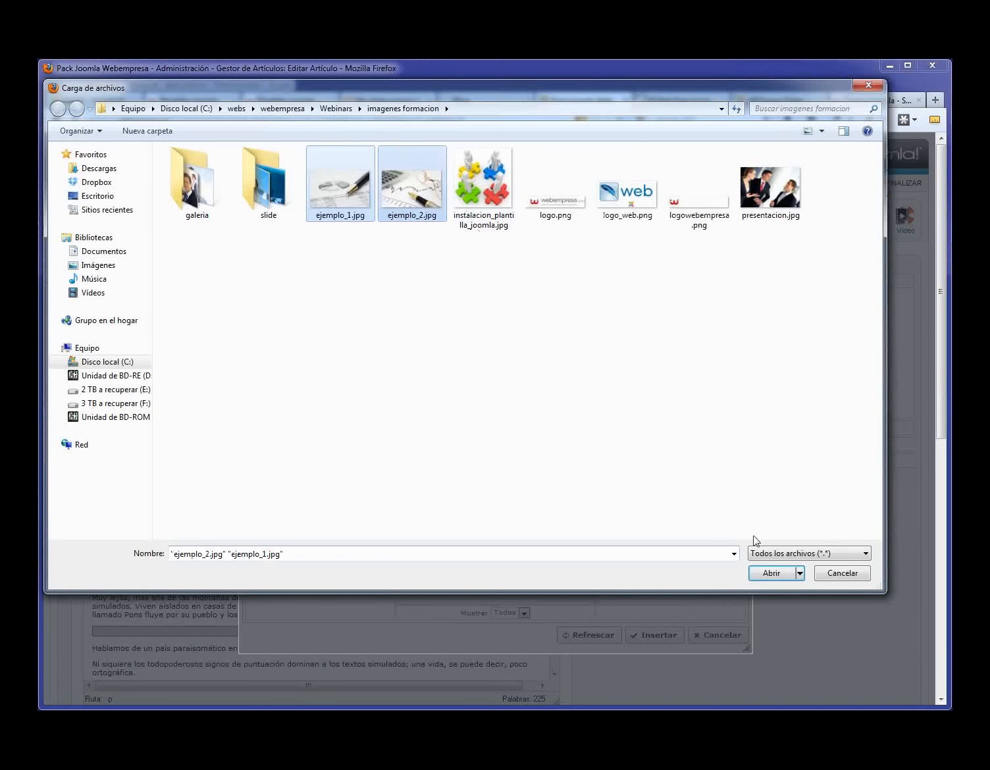
left_click(773, 573)
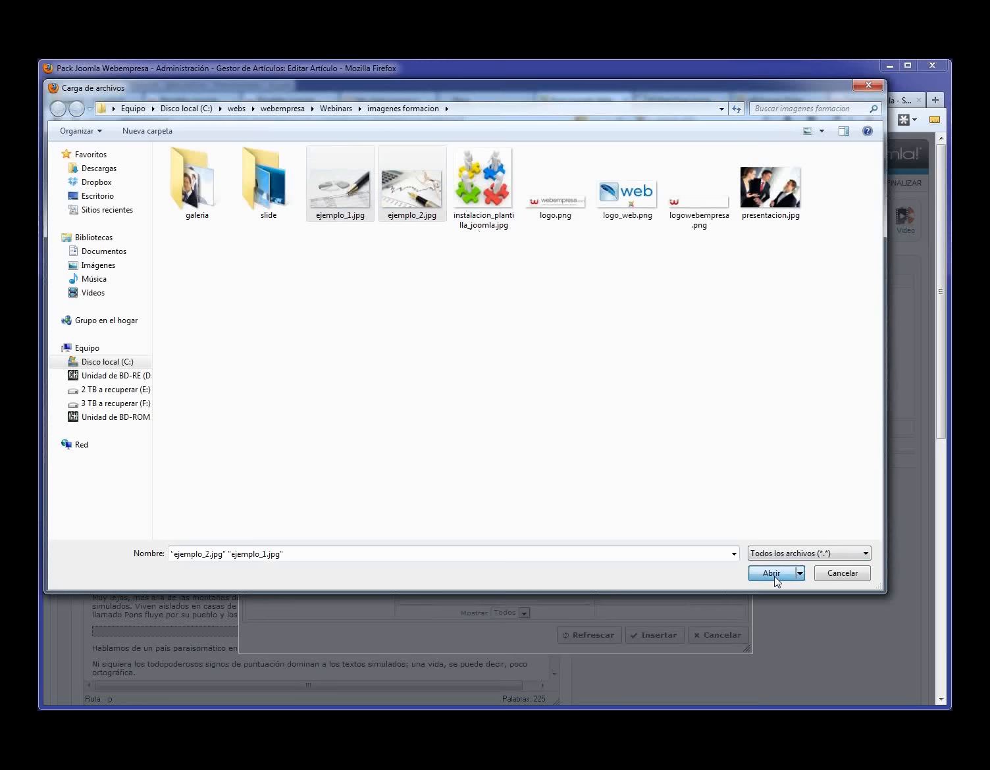
left_click(773, 574)
left_click(562, 527)
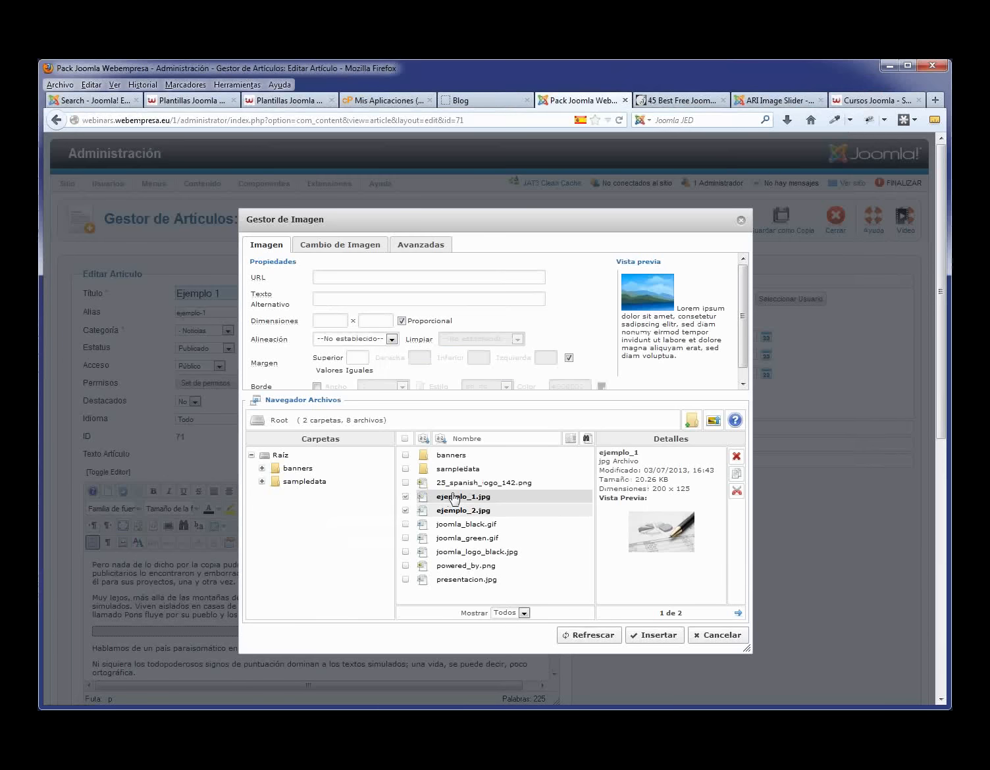
- Insert ejemplo_1.jpg aligned left with a right margin of 10
left_click(455, 497)
left_click(392, 340)
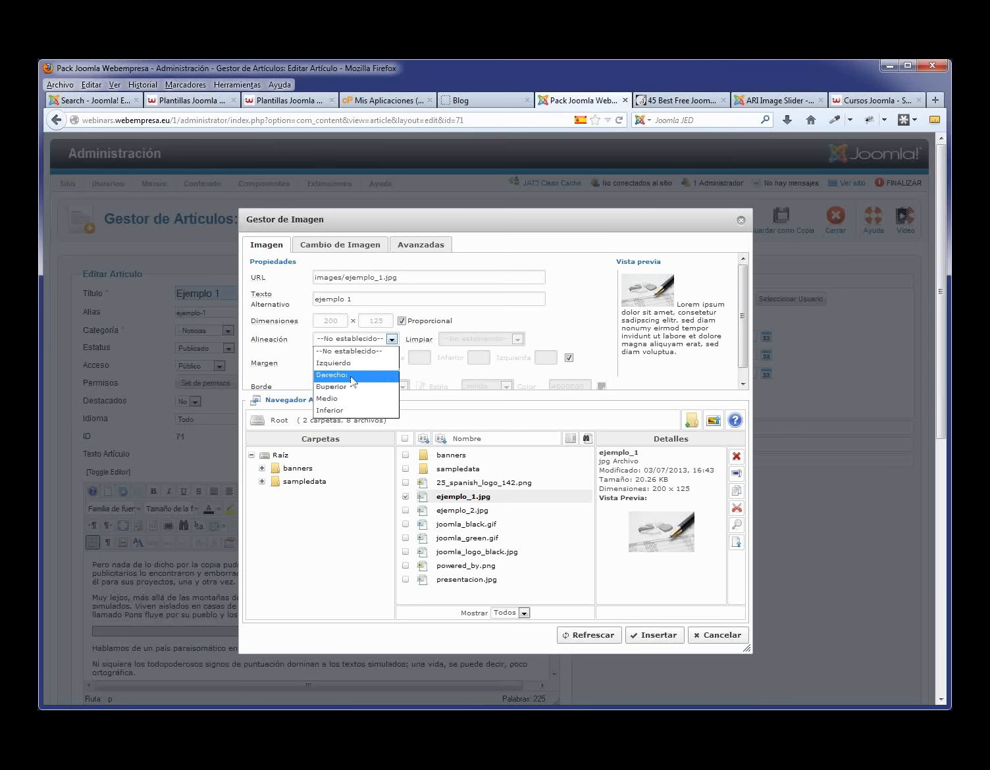
left_click(339, 363)
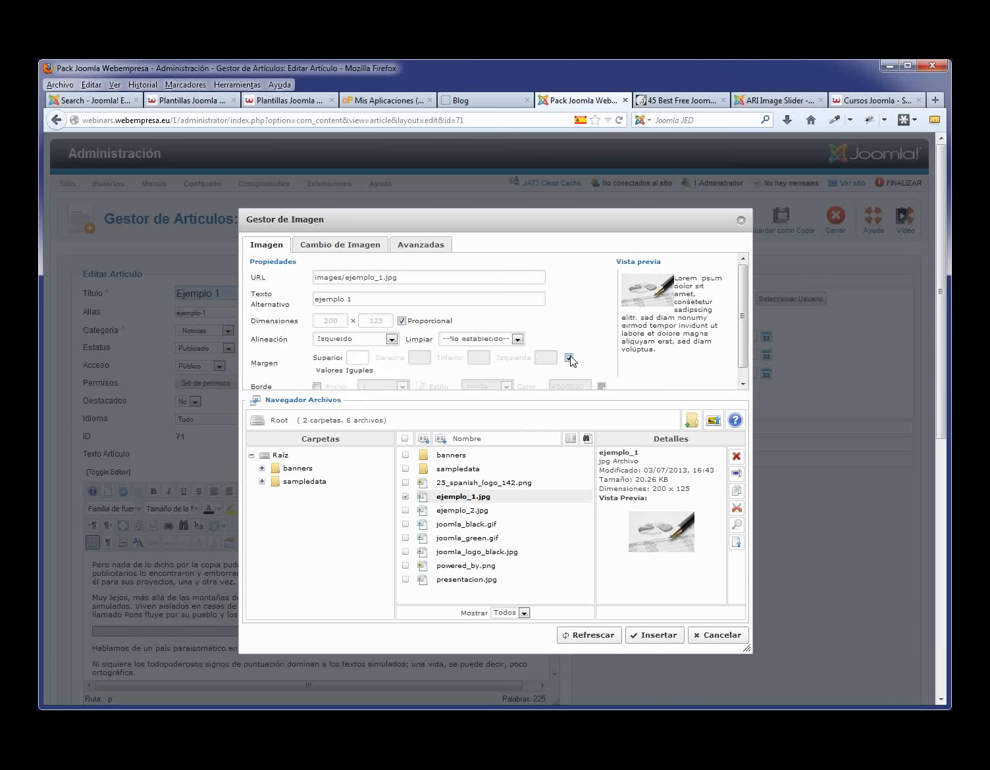
left_click(569, 357)
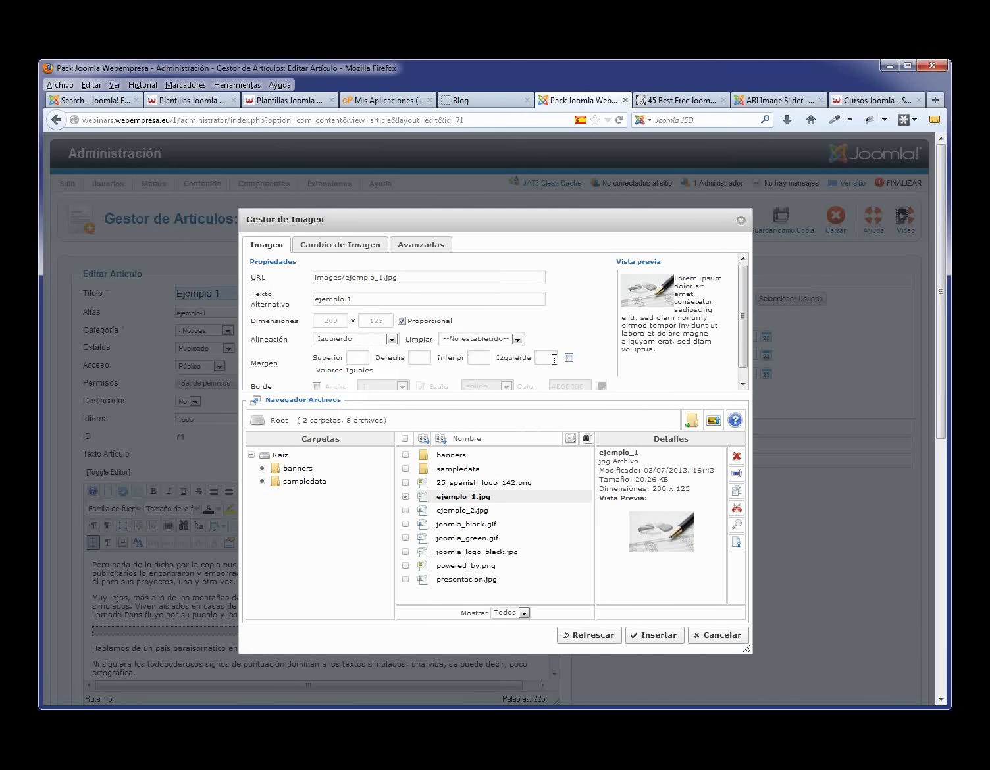
left_click(430, 359)
type("10")
left_click(665, 636)
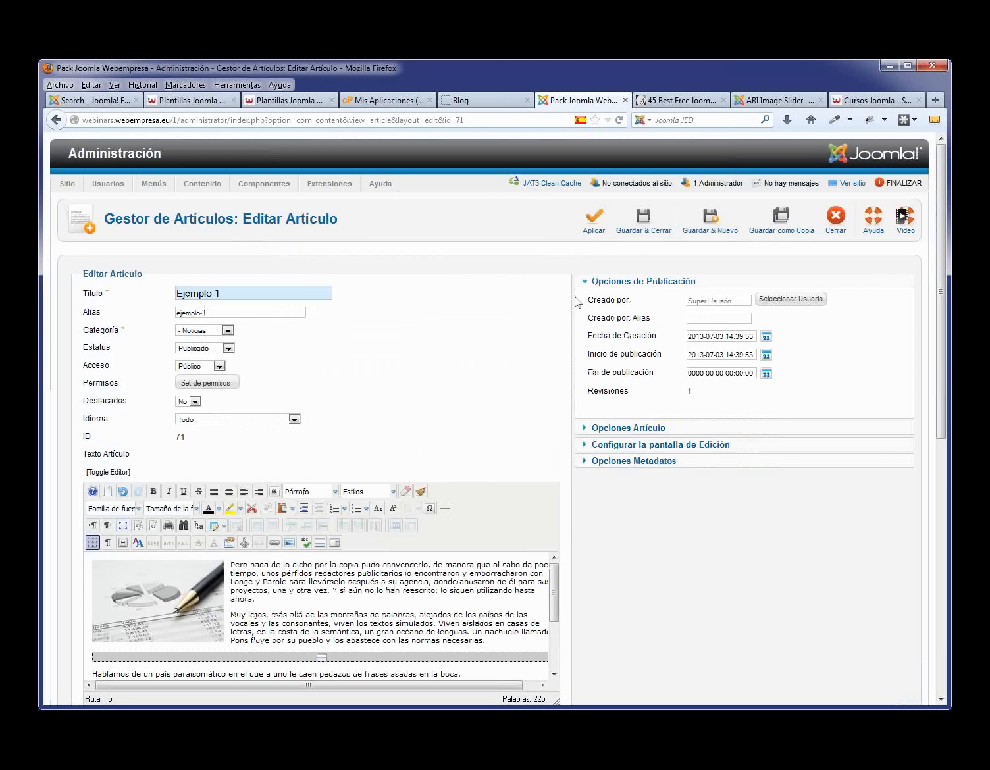
- Save and close Ejemplo 1, then reload the site's Blog page
left_click(643, 233)
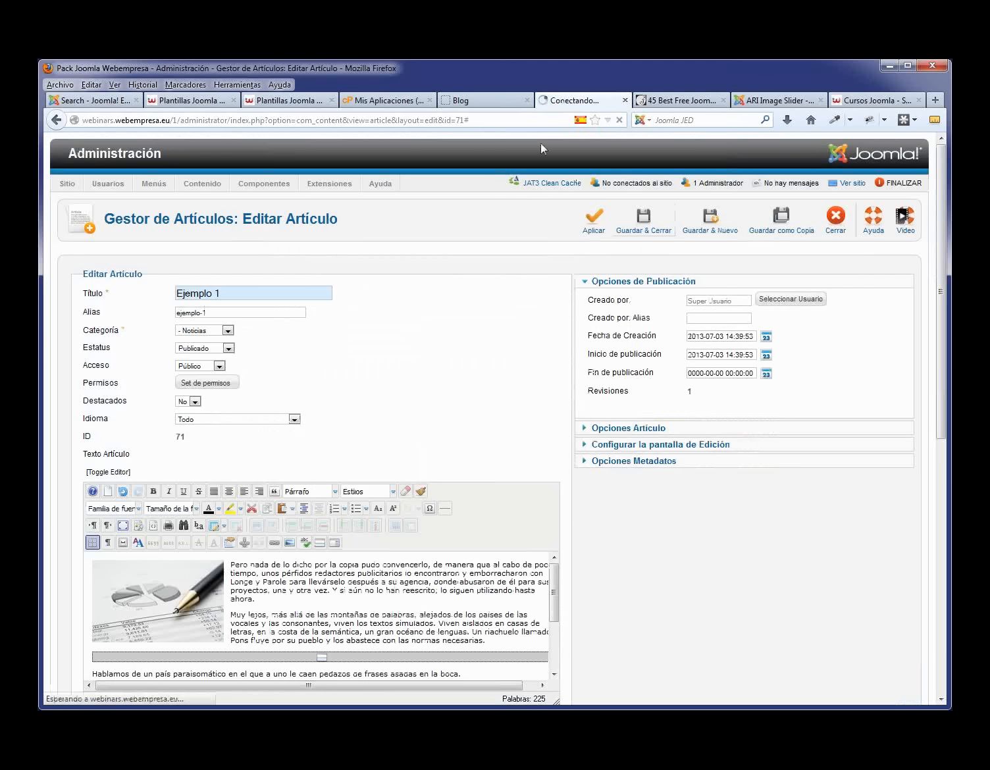
left_click(460, 103)
key("F5")
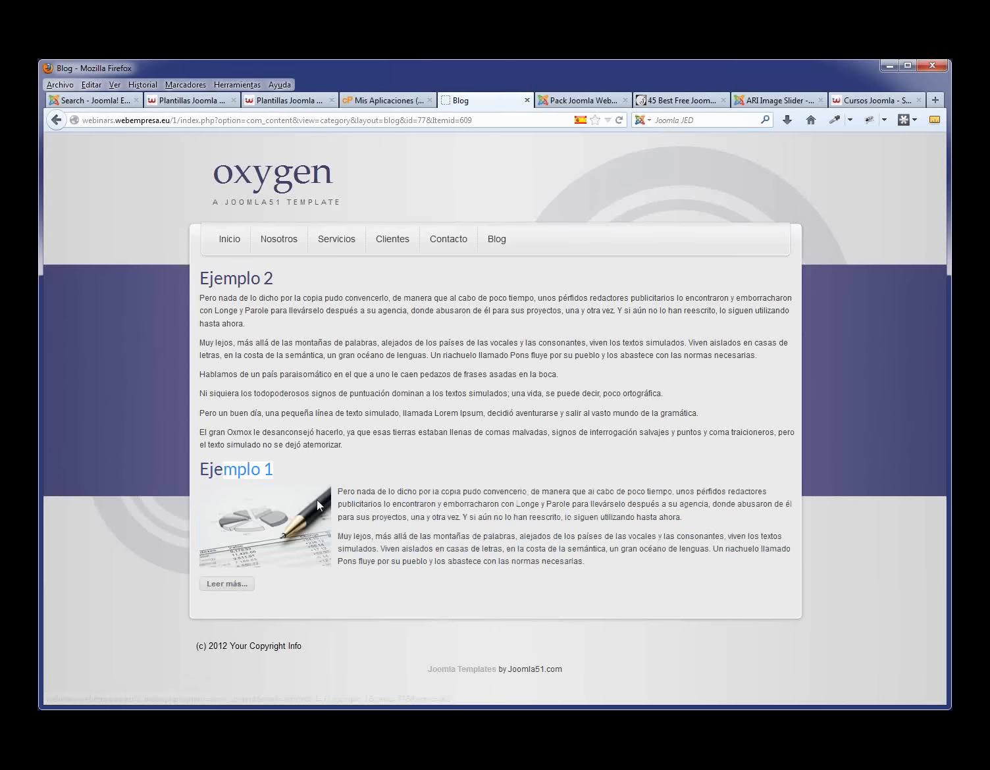
- Open the full Ejemplo 1 article from its read-more link, then return to the blog
left_click_drag(339, 489, 565, 537)
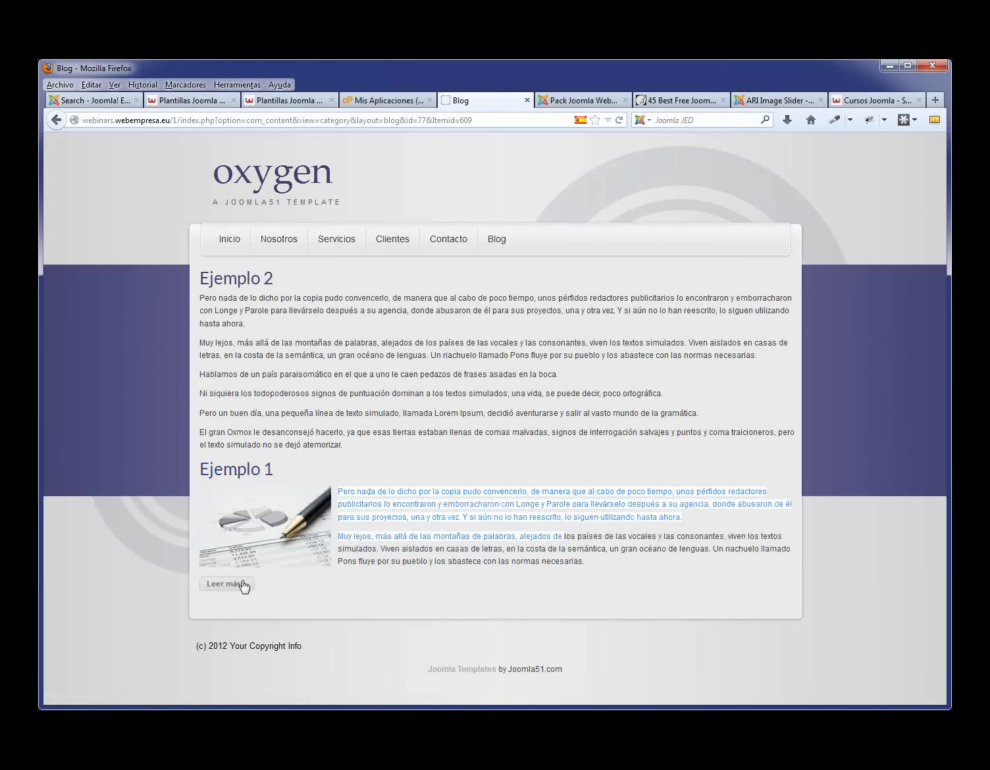
left_click(243, 584)
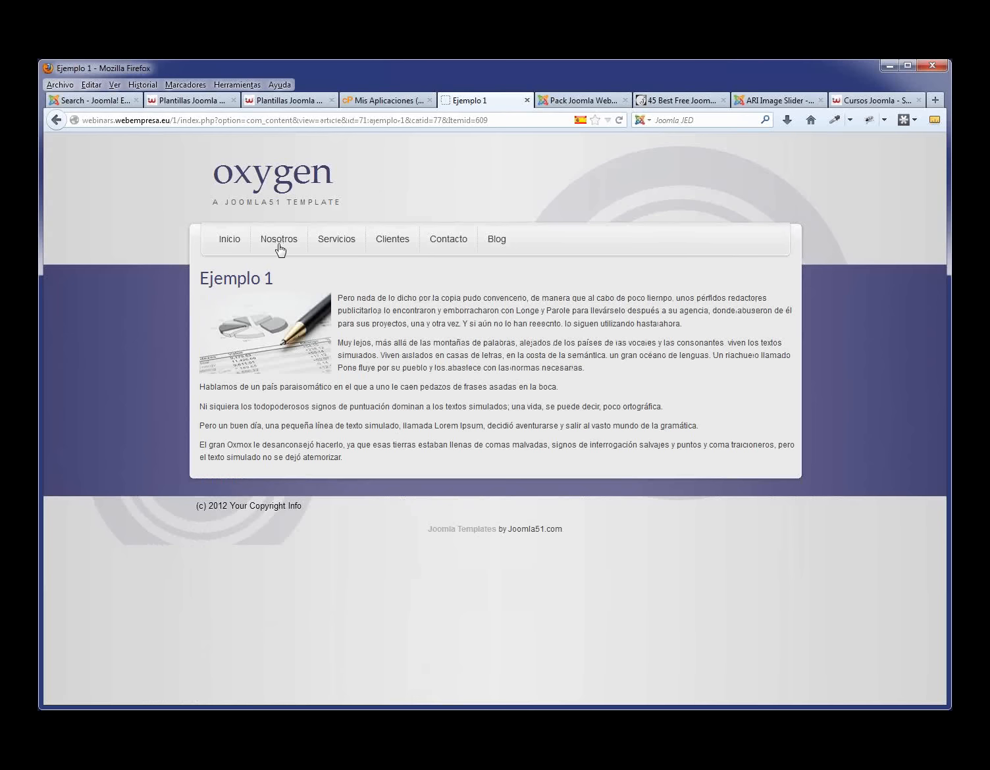
left_click(498, 241)
- Open Ejemplo 2 and insert ejemplo_2.jpg aligned left with a right margin of 10
left_click(578, 101)
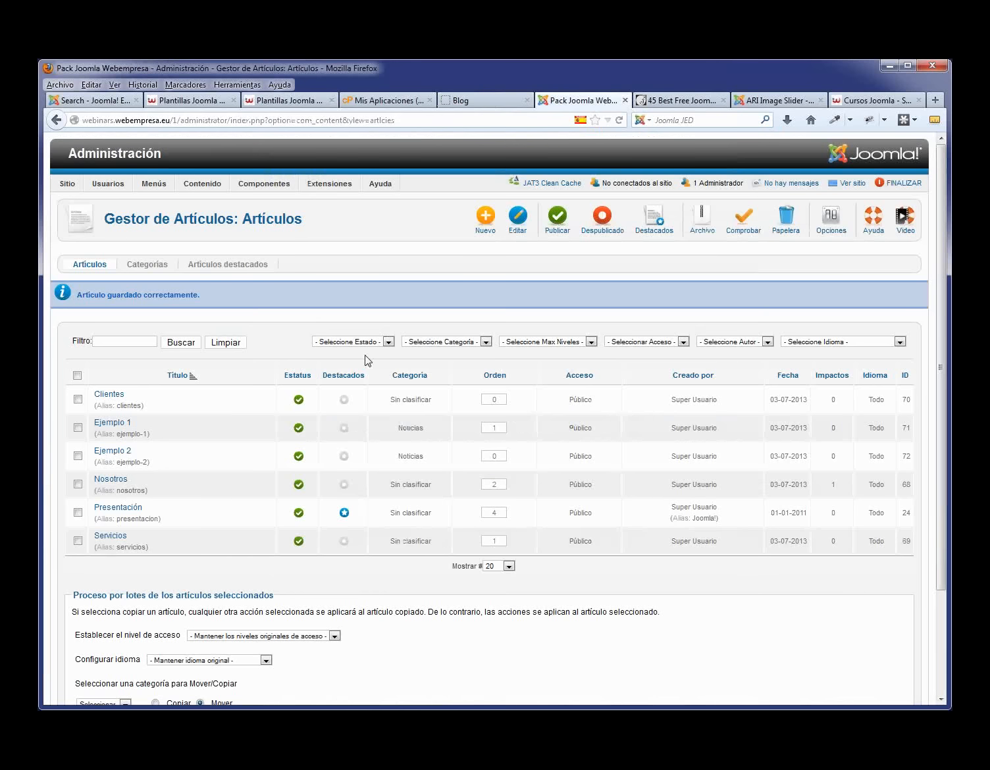
left_click(117, 453)
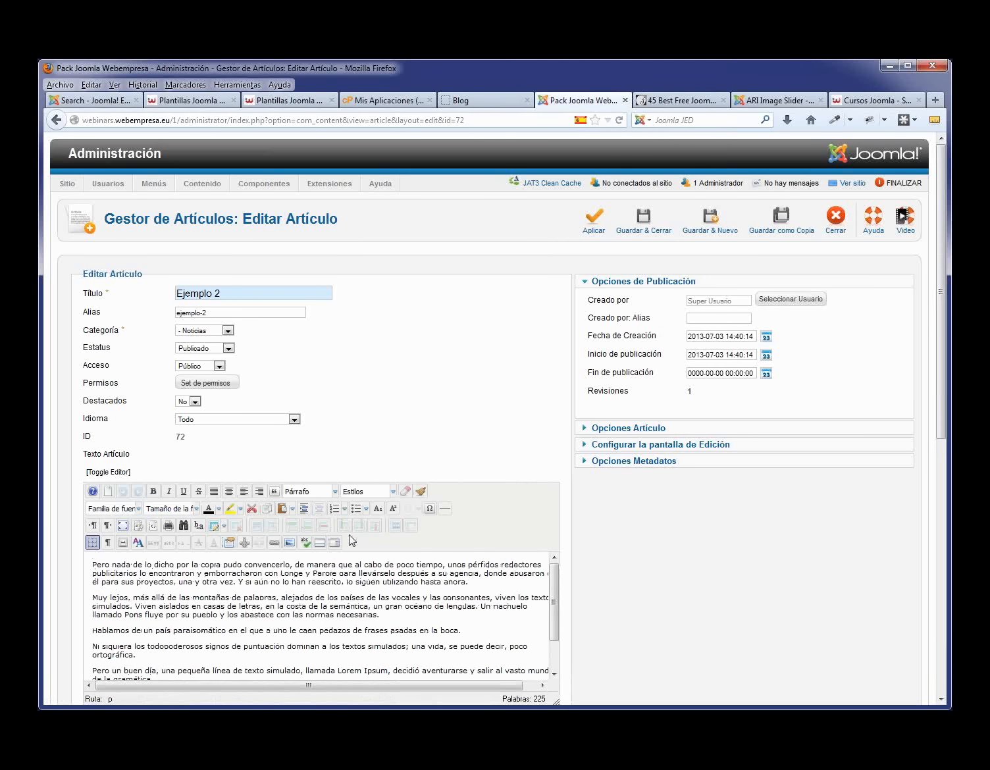
left_click(291, 544)
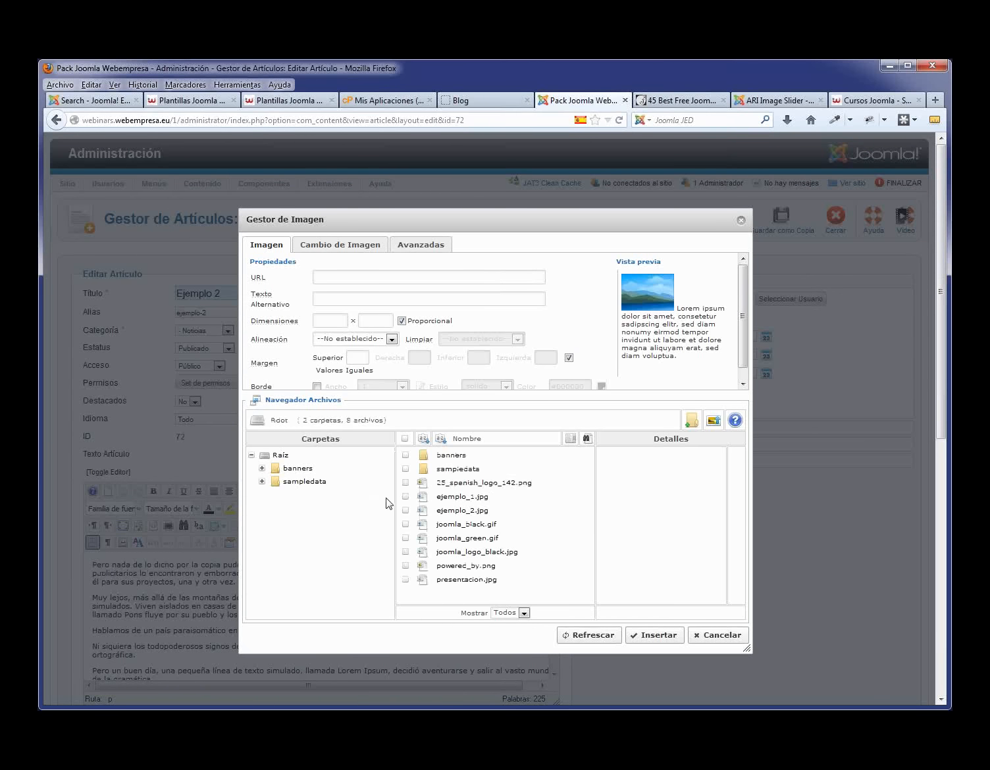
left_click(476, 513)
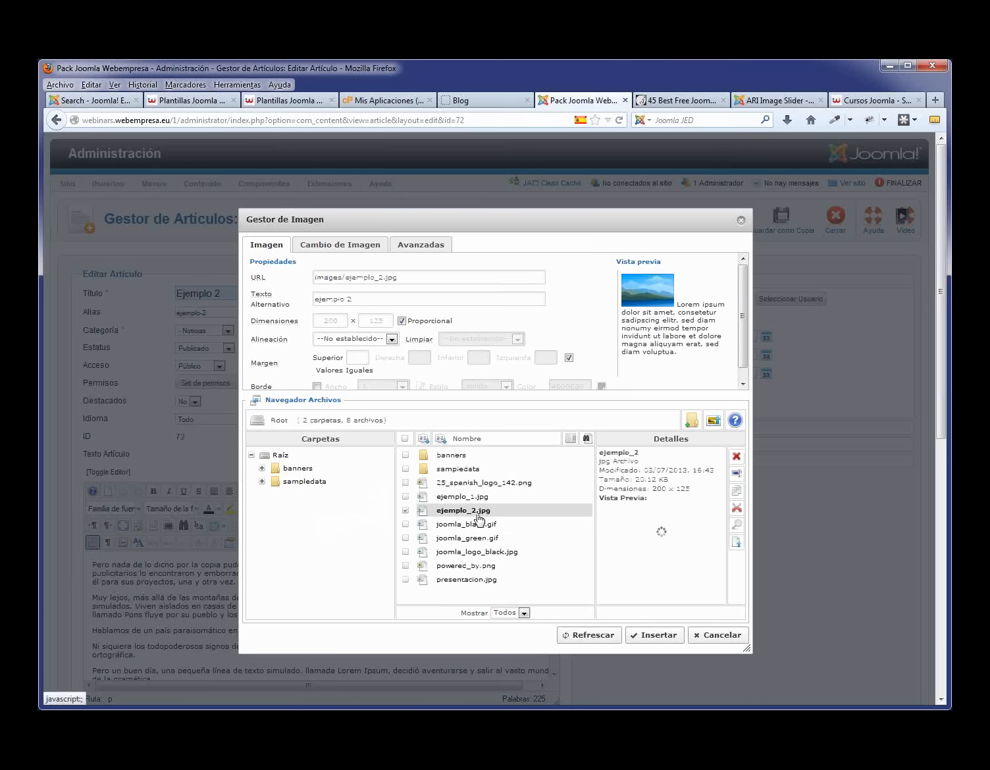
left_click(392, 339)
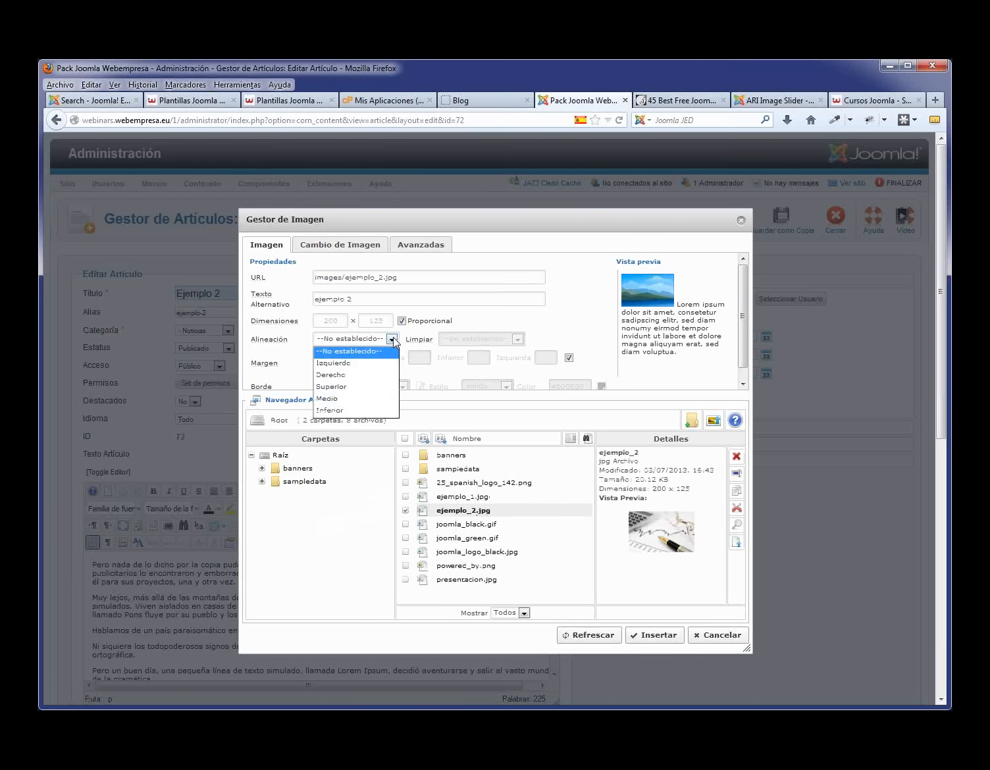
left_click(371, 364)
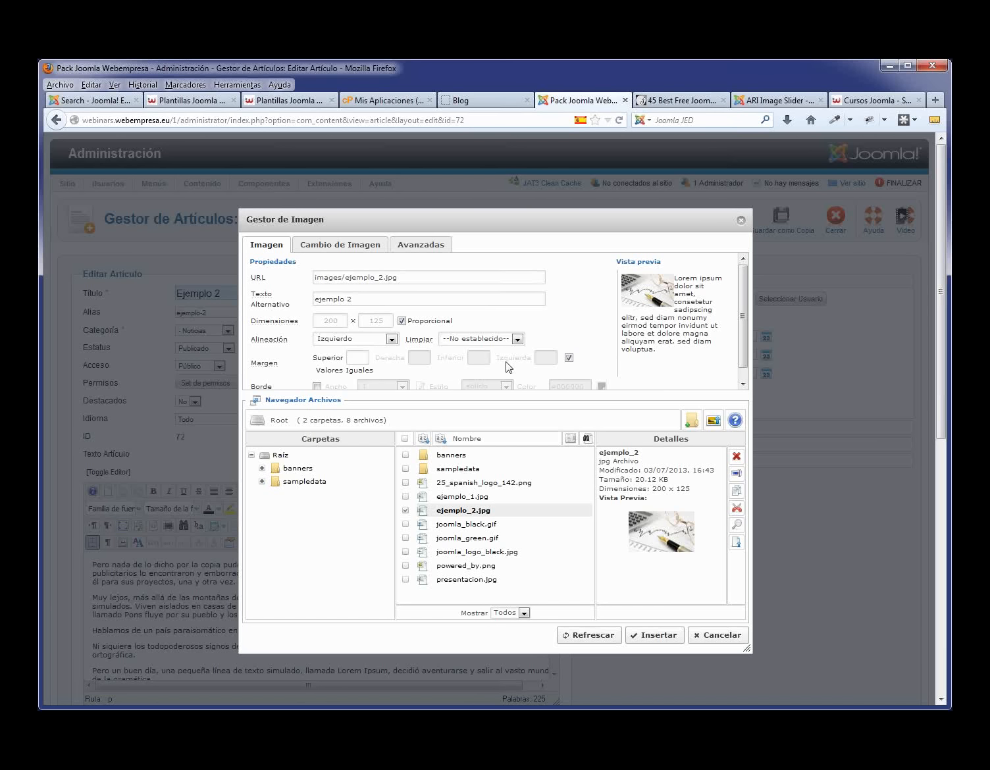
left_click(569, 357)
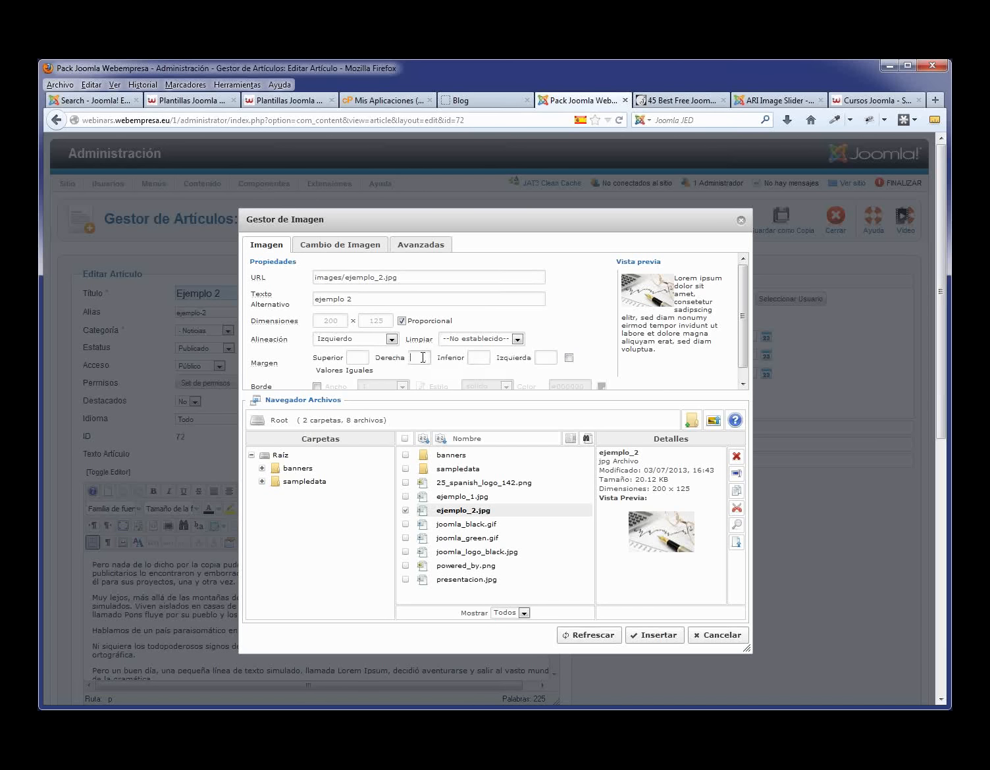
left_click(648, 634)
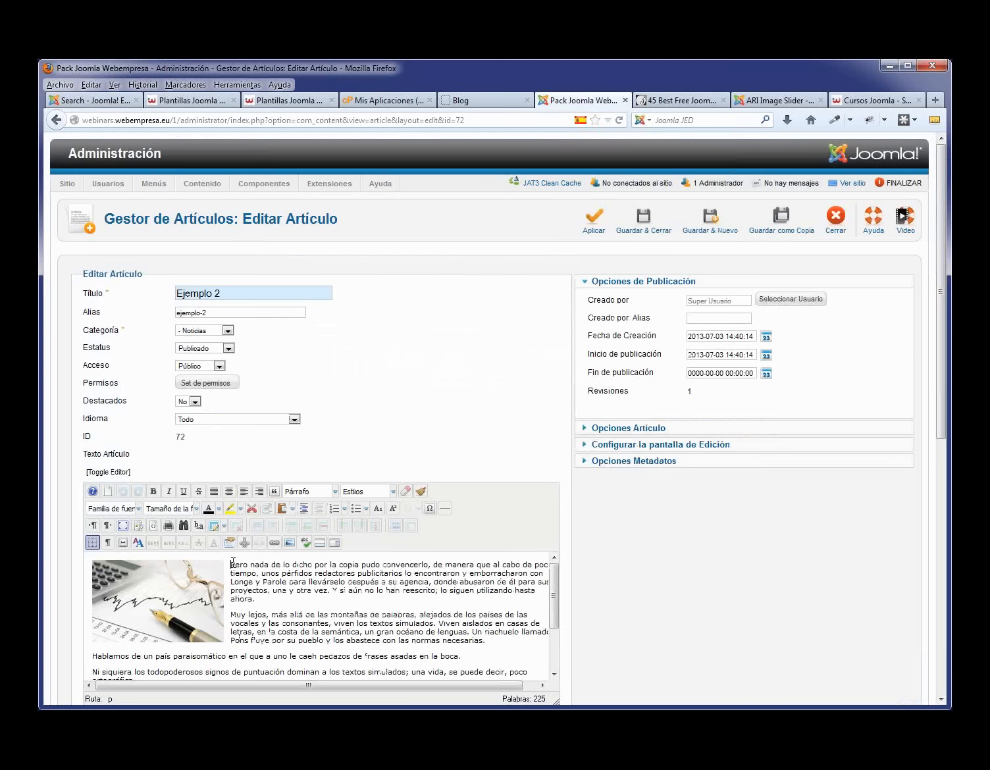
- Add a read-more break after Ejemplo 2's second paragraph, save it, and reload the blog
left_click(233, 614)
key("Return")
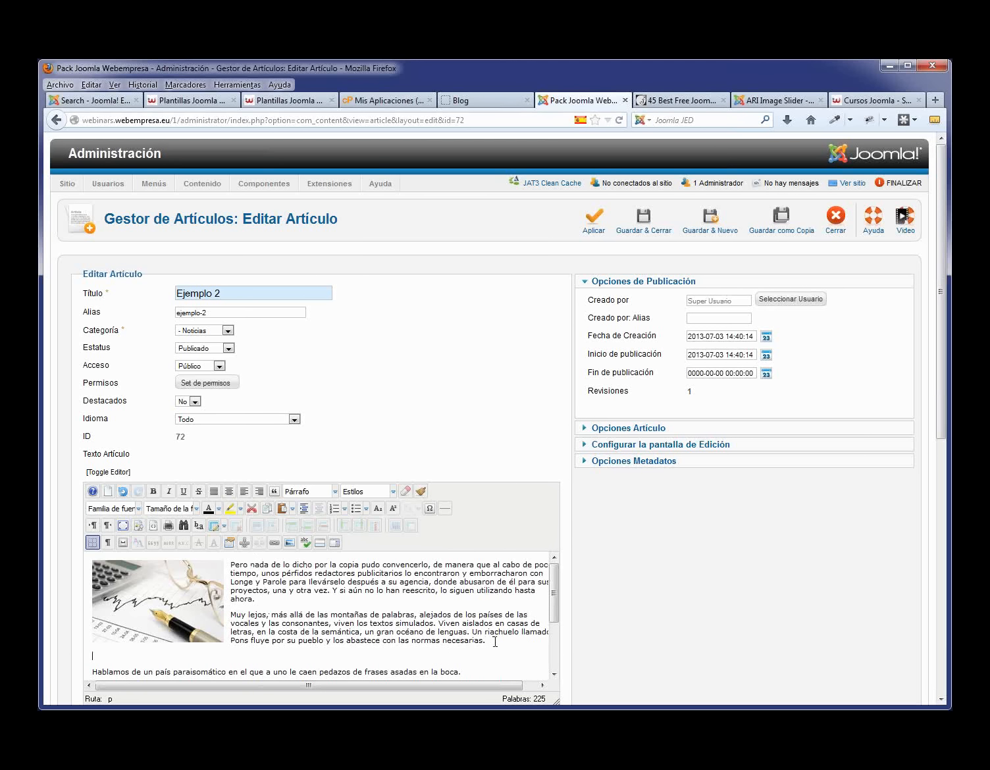
left_click(319, 542)
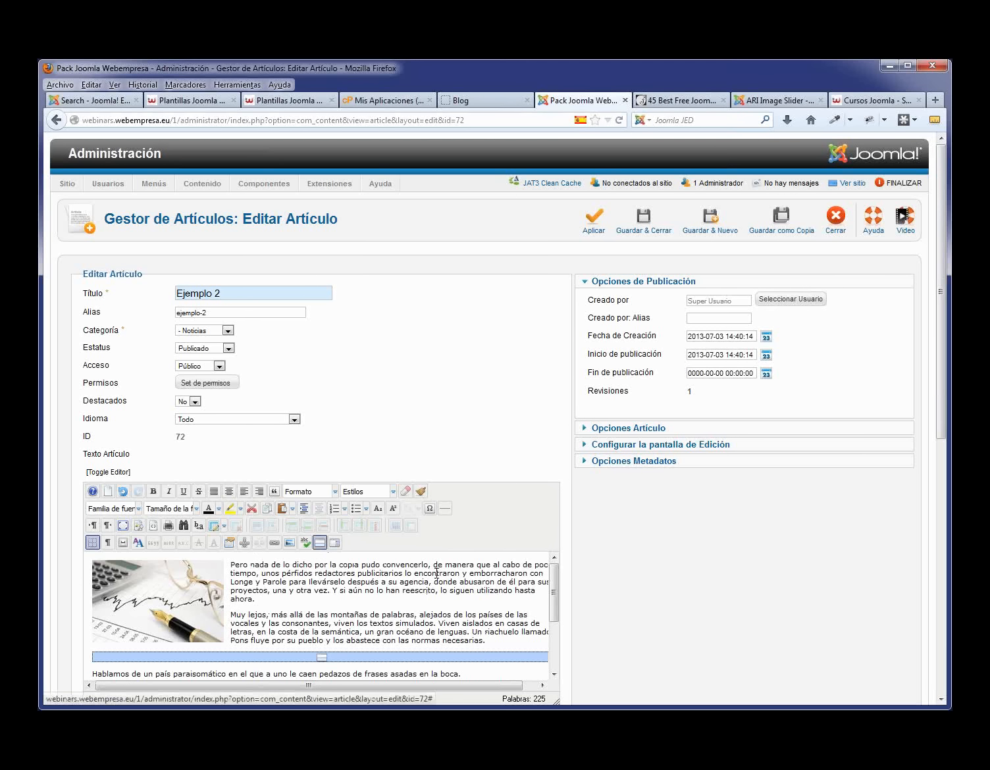
left_click(645, 226)
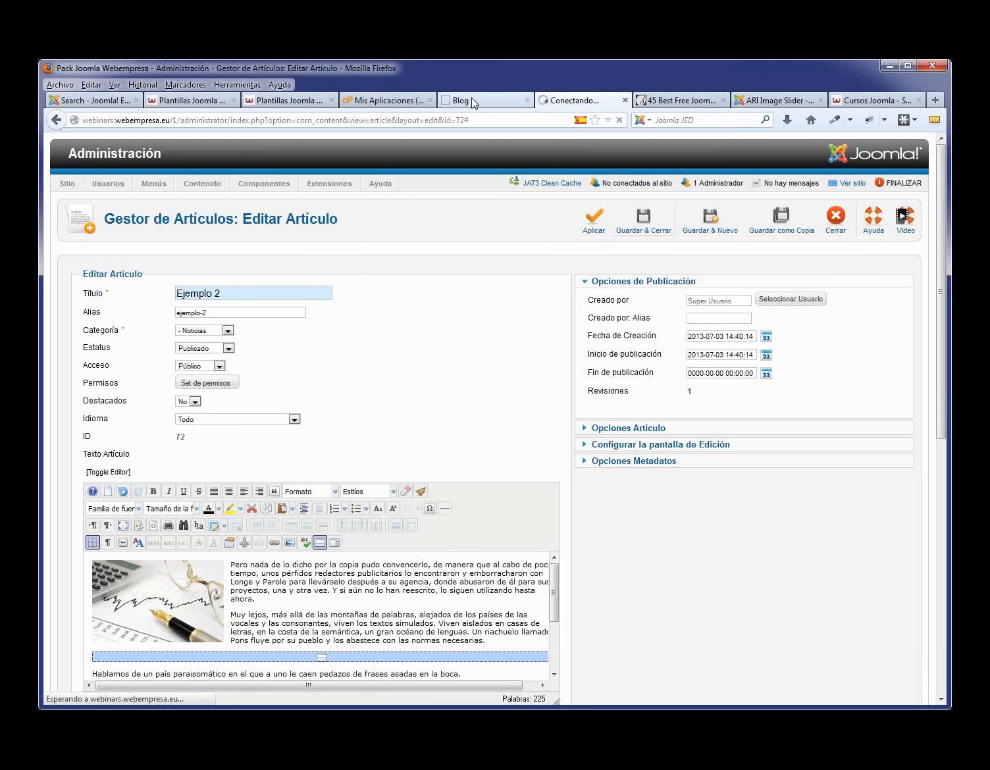
left_click(472, 100)
key("F5")
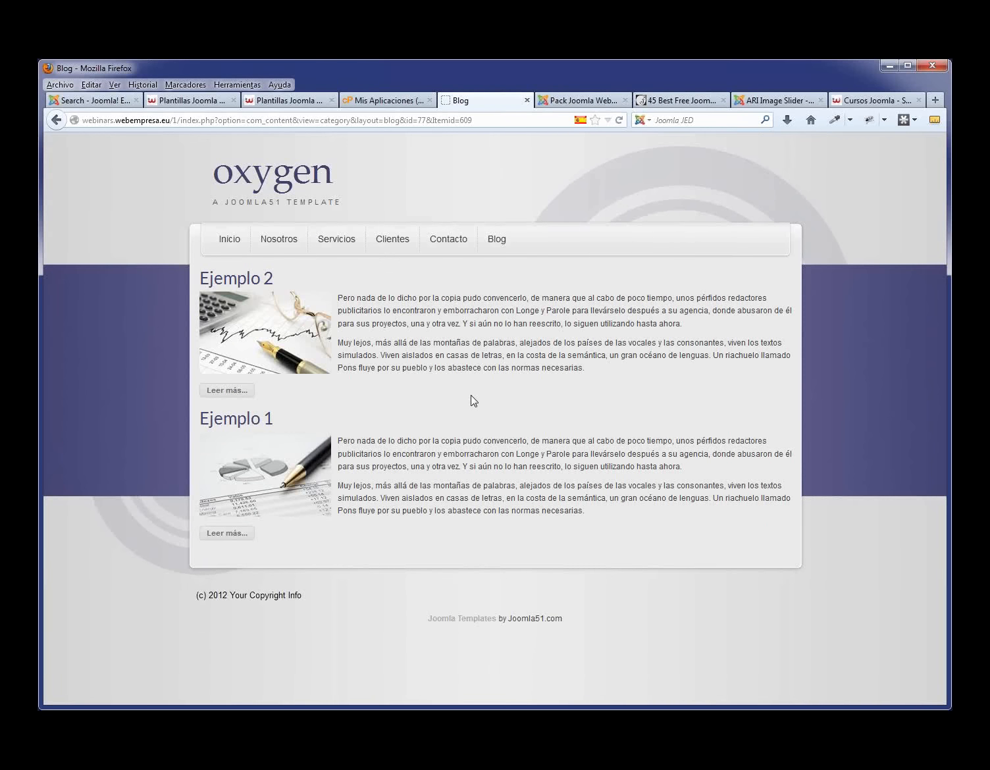
- Return to the administrator's article list after checking Ejemplo 2 on the blog
left_click(579, 100)
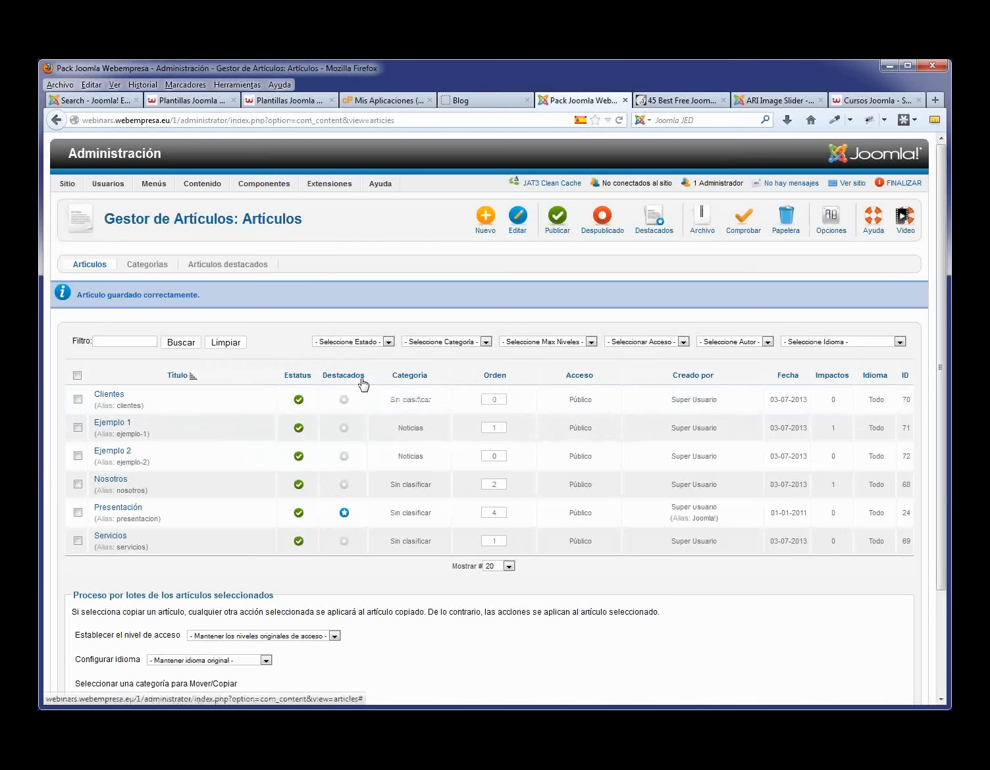
- Feature Ejemplo 1 and Ejemplo 2 and preview them on the site homepage
left_click(345, 432)
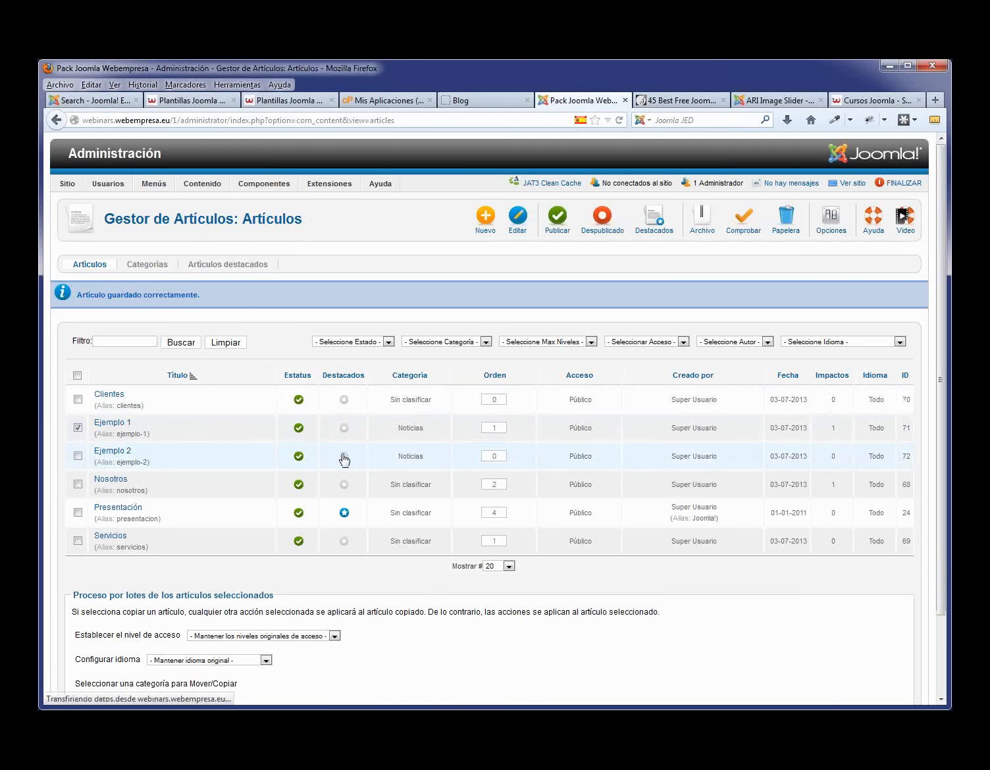
left_click(344, 421)
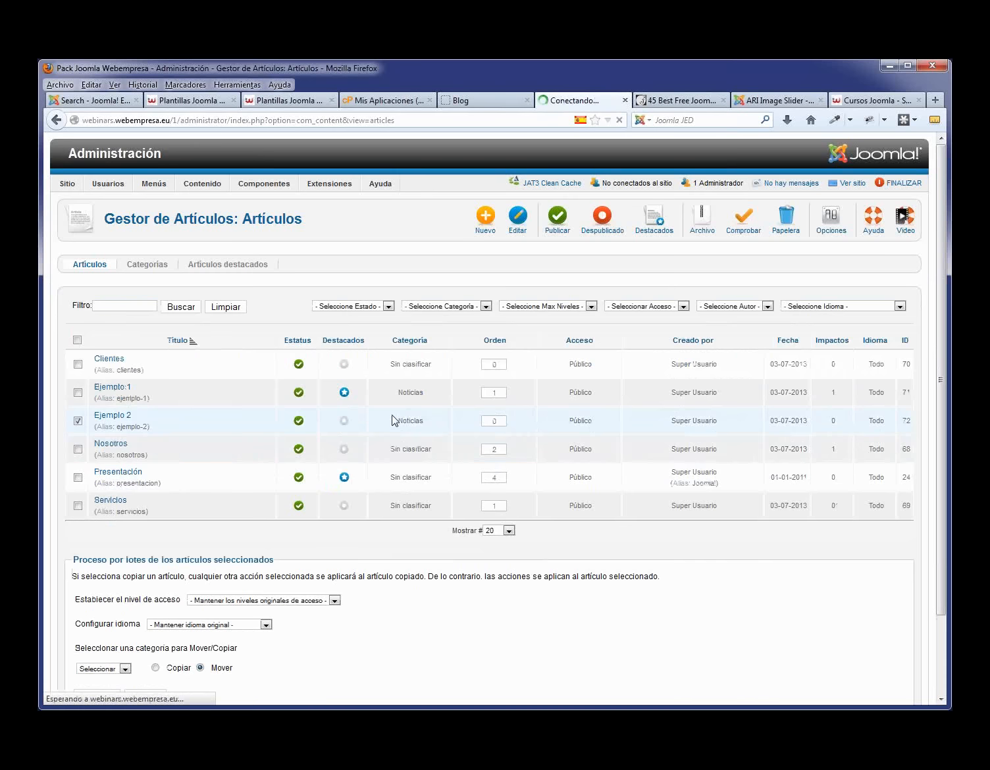
left_click(479, 101)
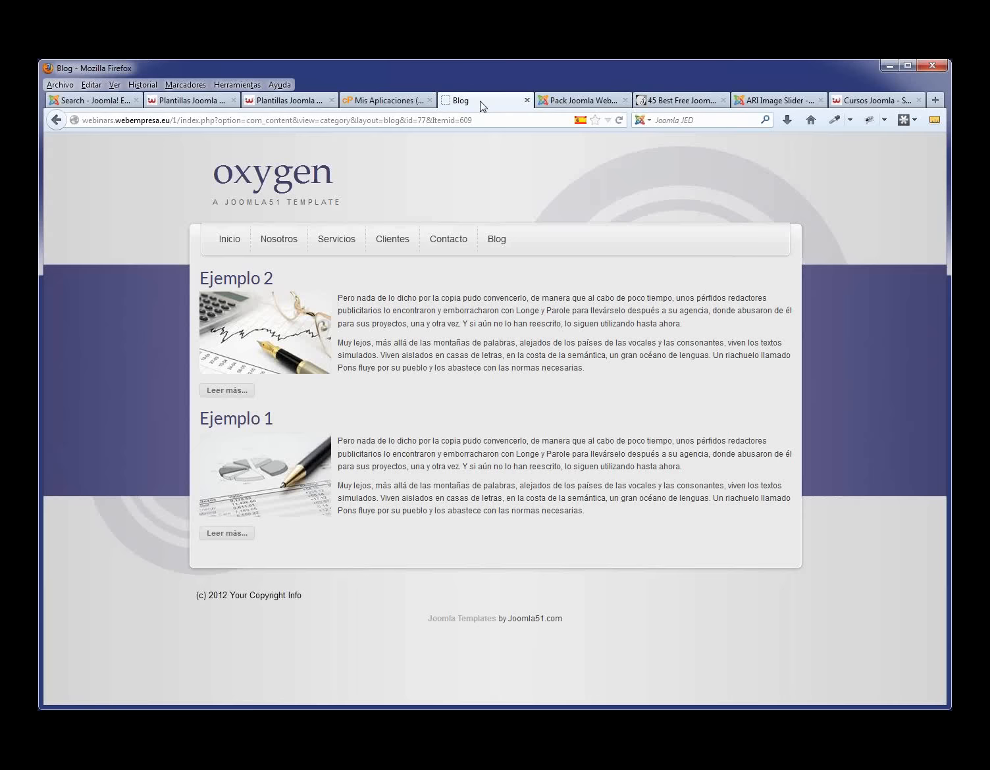
left_click(240, 243)
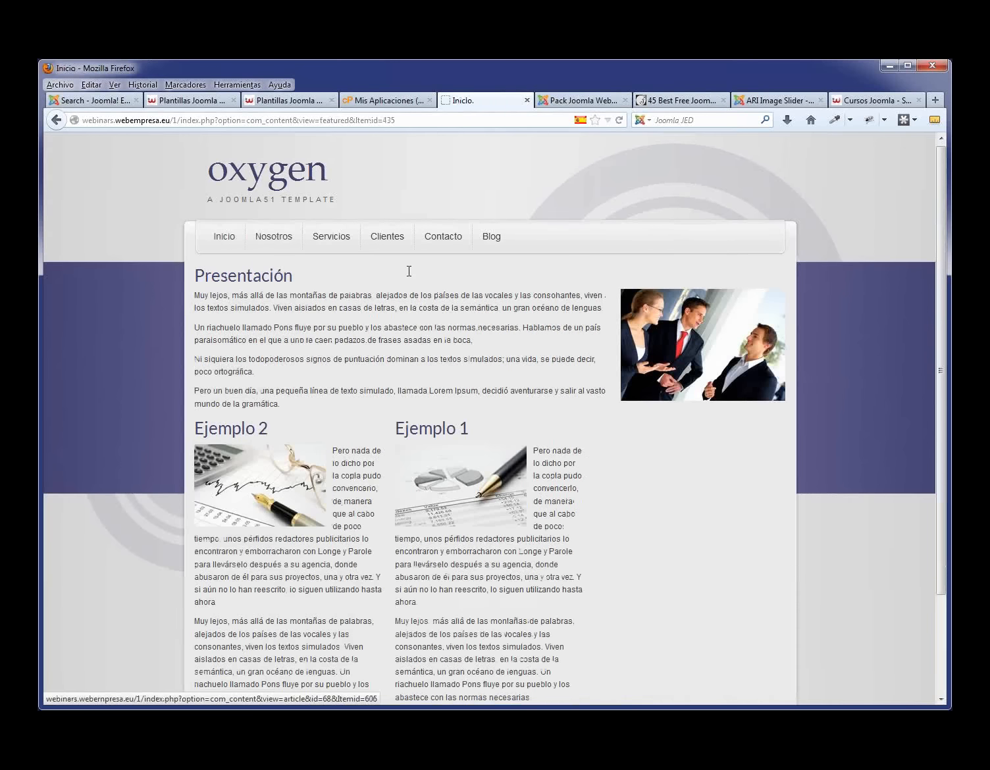
scroll(408, 270, "down", 3)
scroll(363, 239, "up", 2)
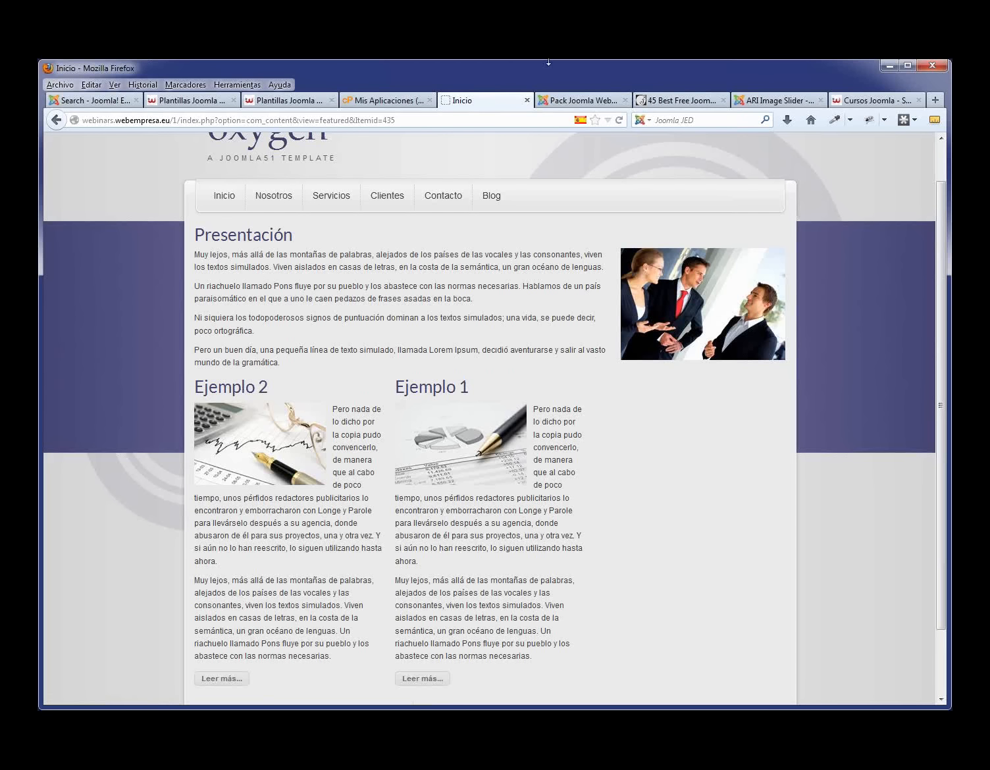
- Unfeature Ejemplo 2 and Ejemplo 1, then reload the homepage to confirm only Presentación remains
left_click(572, 102)
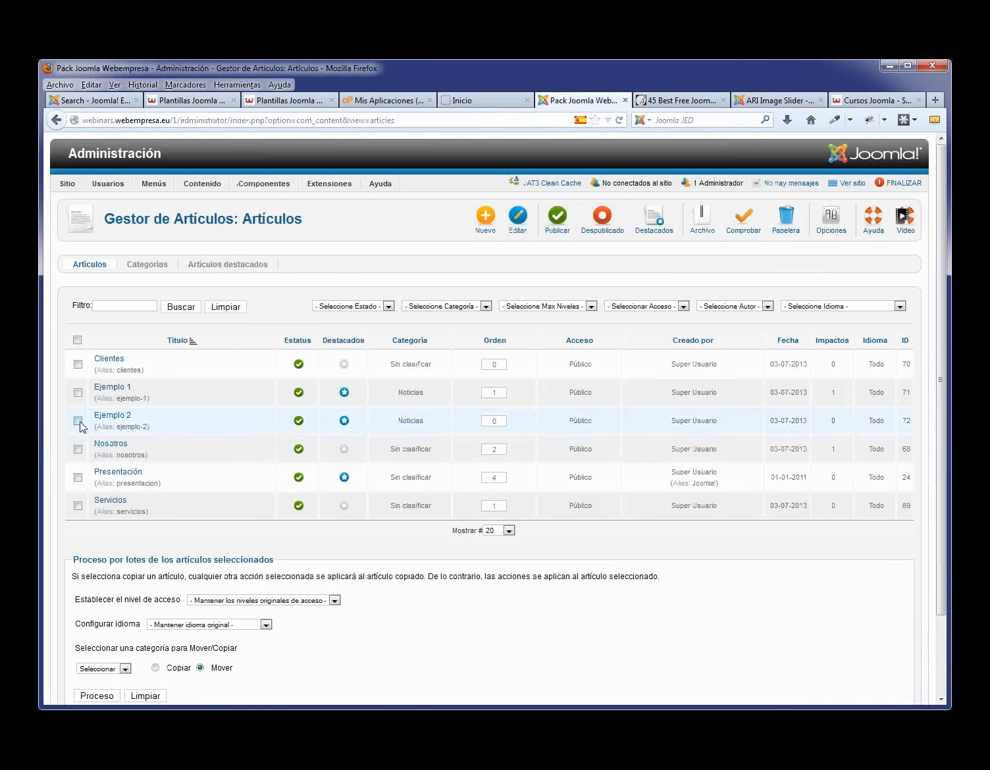
left_click(344, 421)
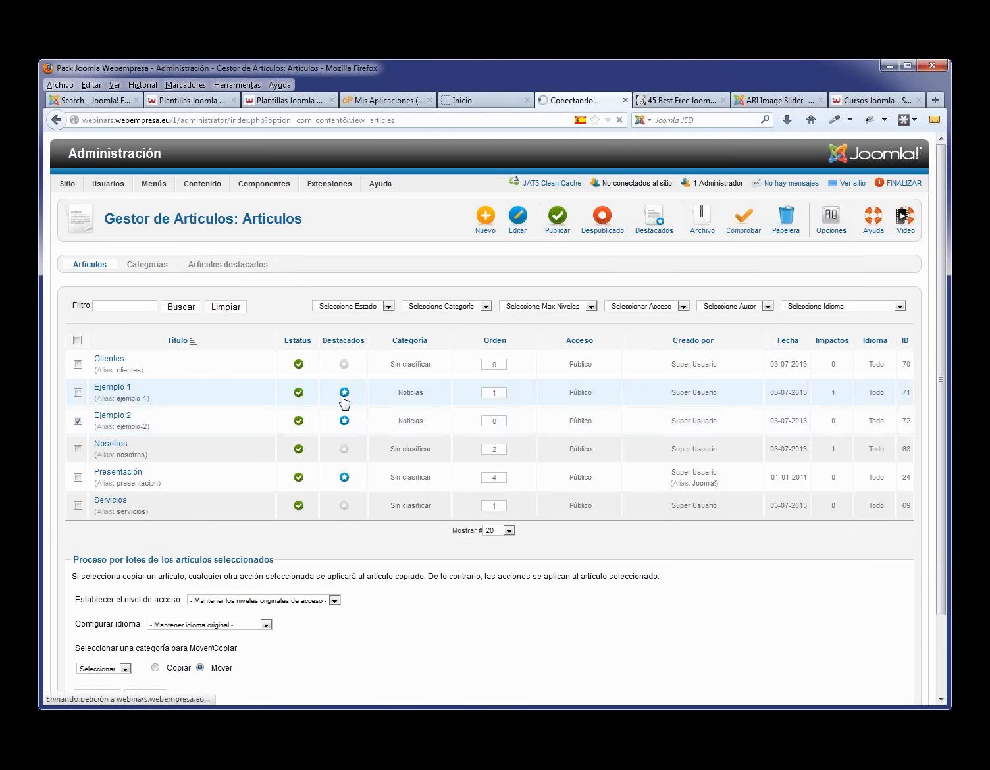
left_click(344, 393)
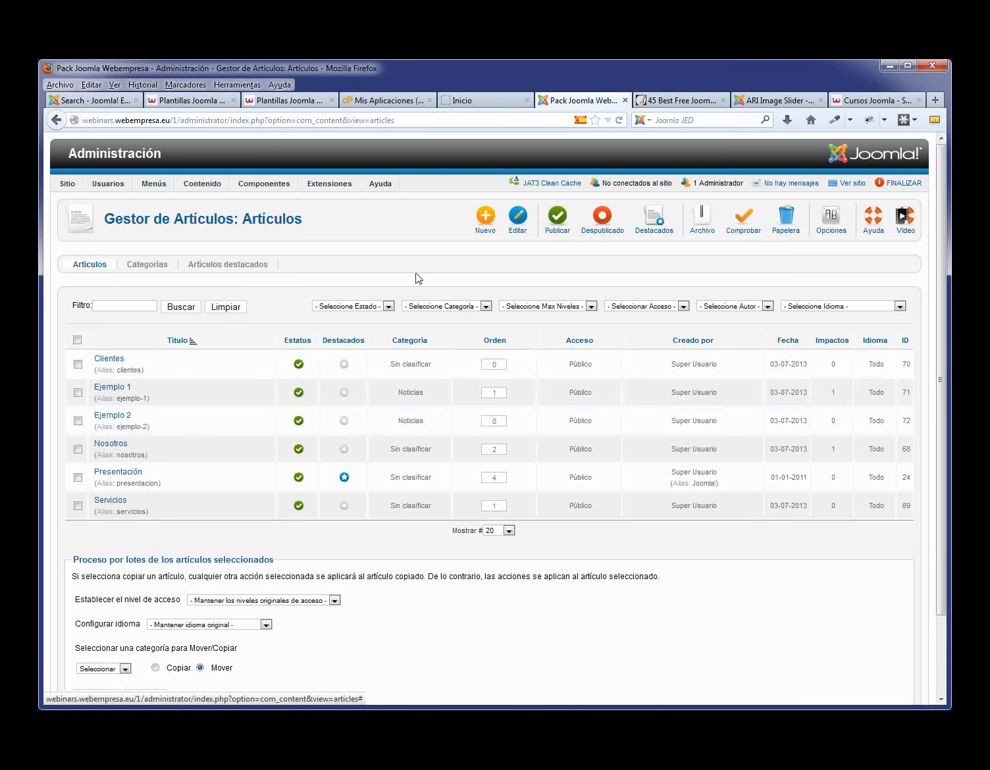
left_click(479, 101)
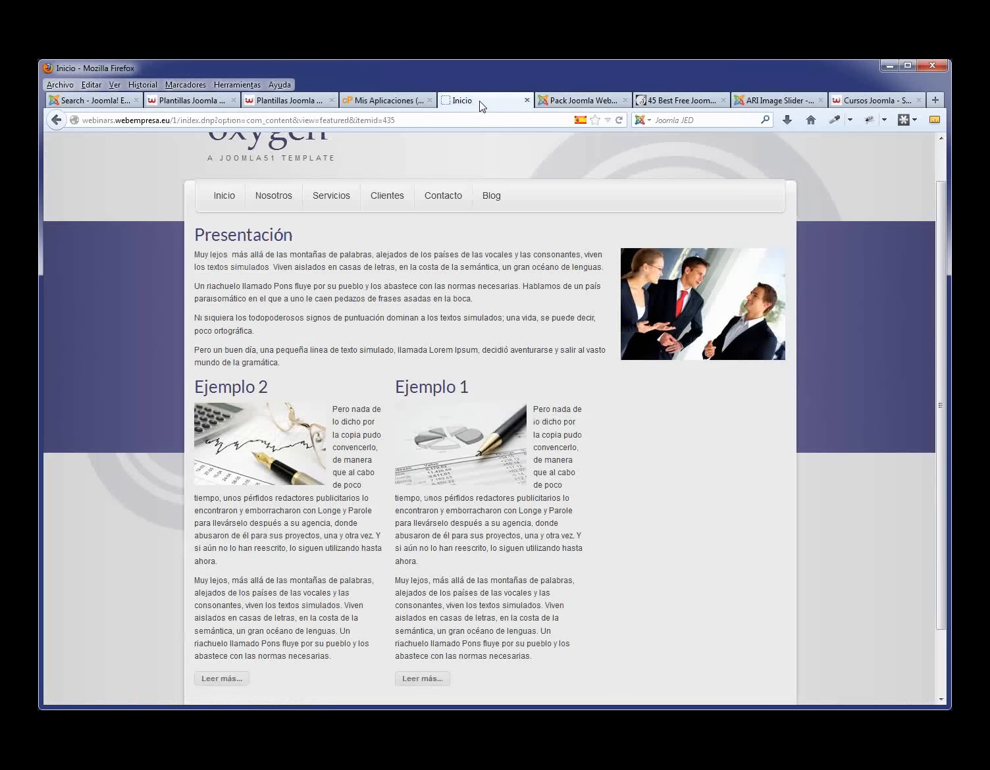
key("F5")
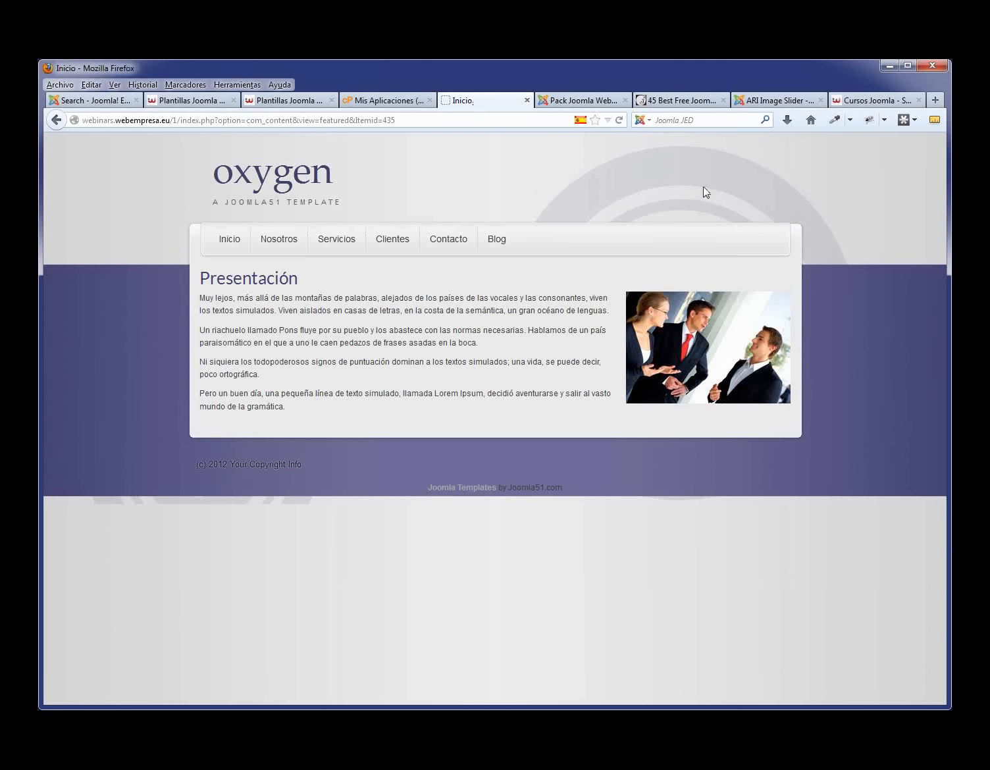
left_click(580, 101)
- Open the Module Manager, checking the ARI Image Slider directory page along the way
mouse_move(329, 186)
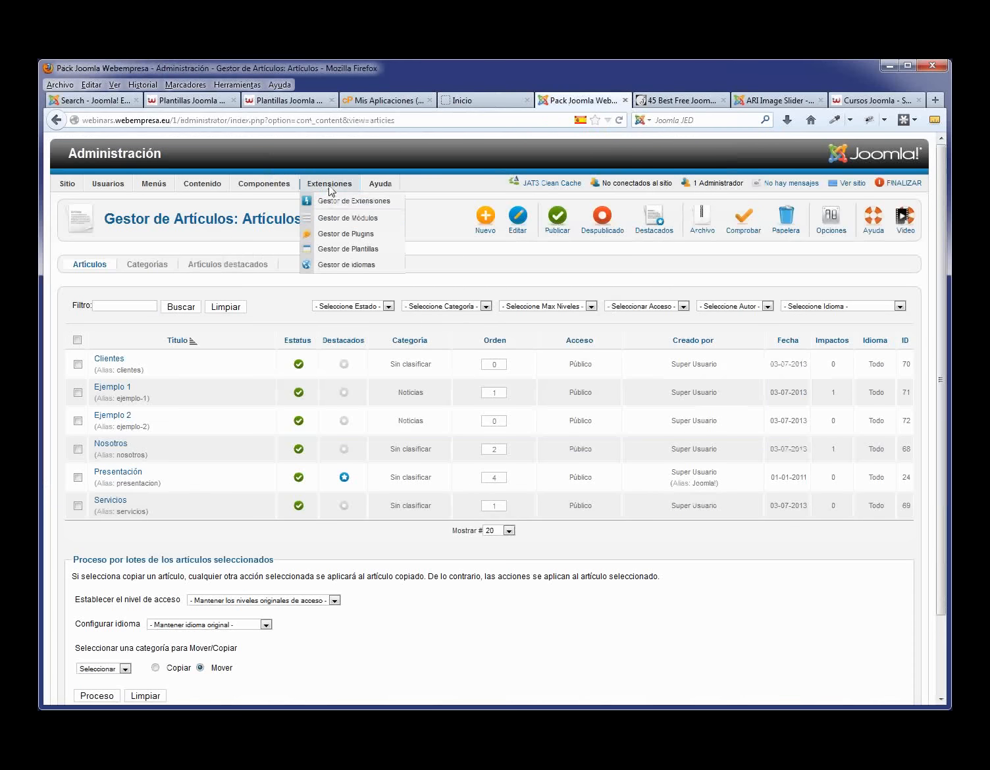
left_click(343, 220)
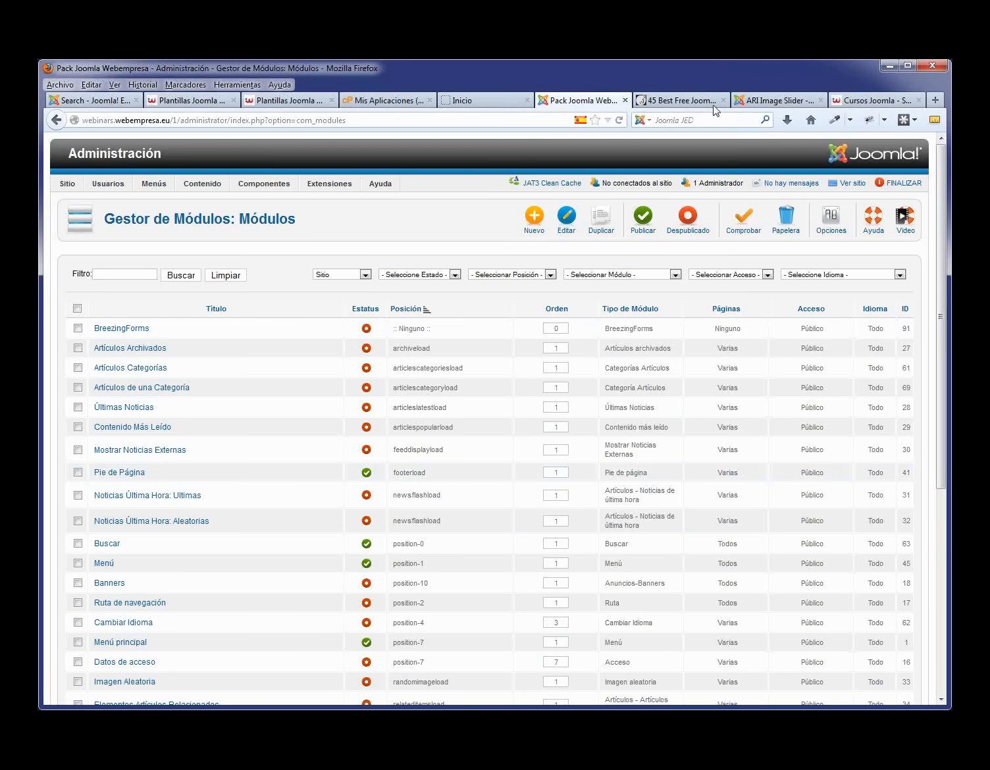
left_click(762, 106)
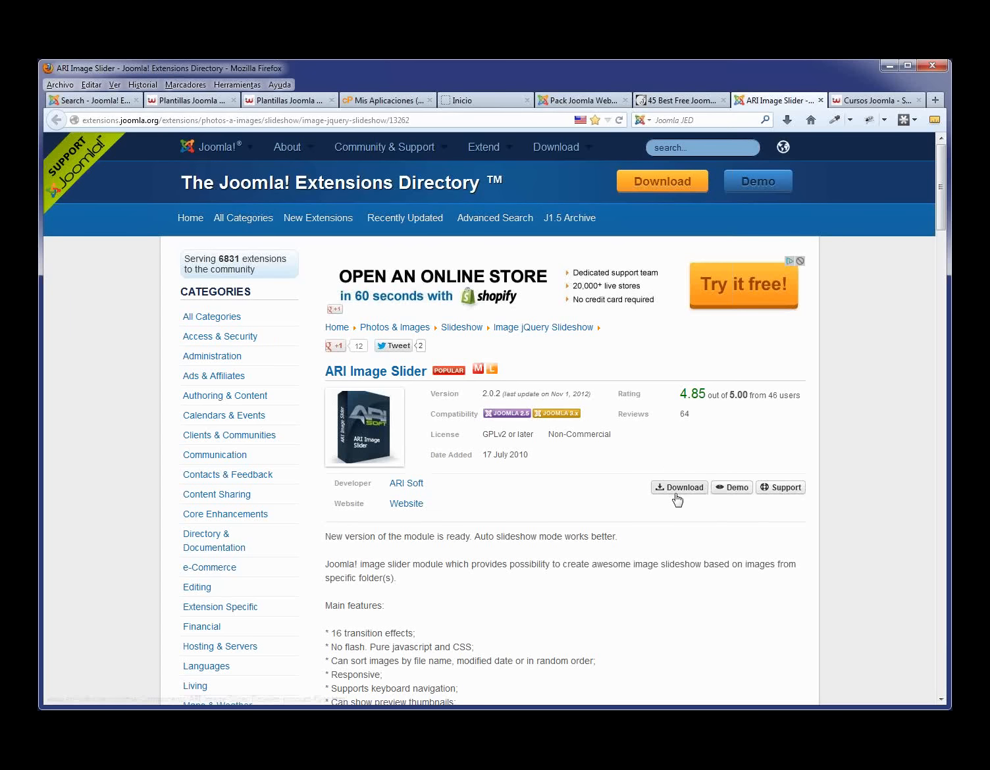
left_click(575, 104)
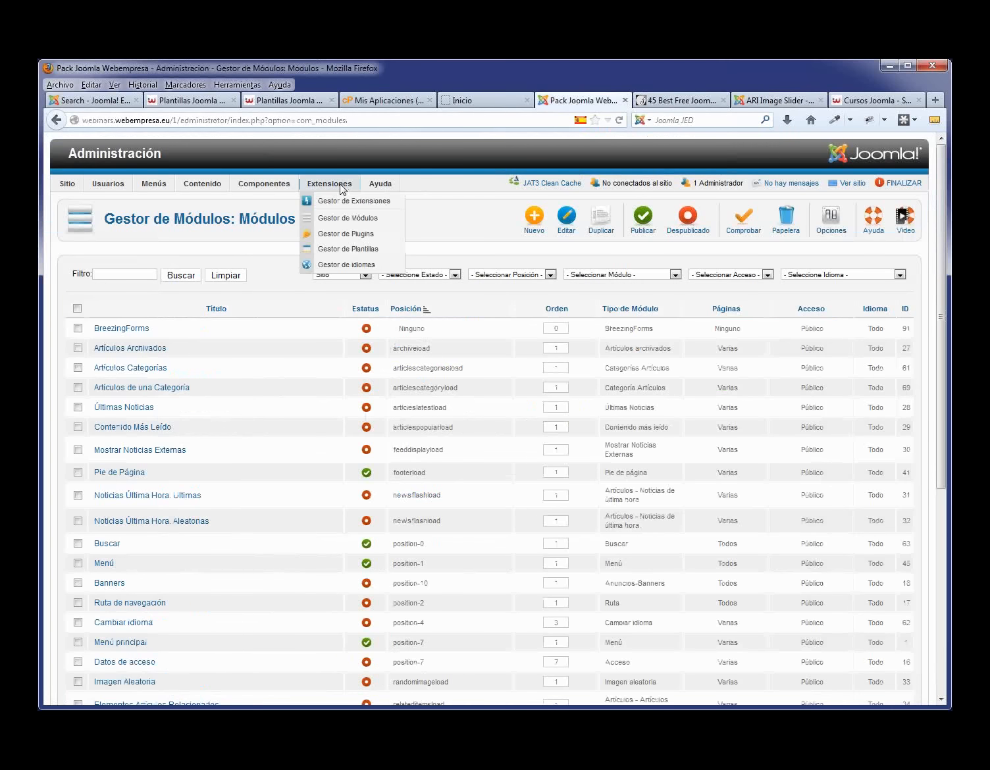
- Install mod_ariimageslider.zip from Webinars/extensiones, then open the Module Manager
left_click(342, 204)
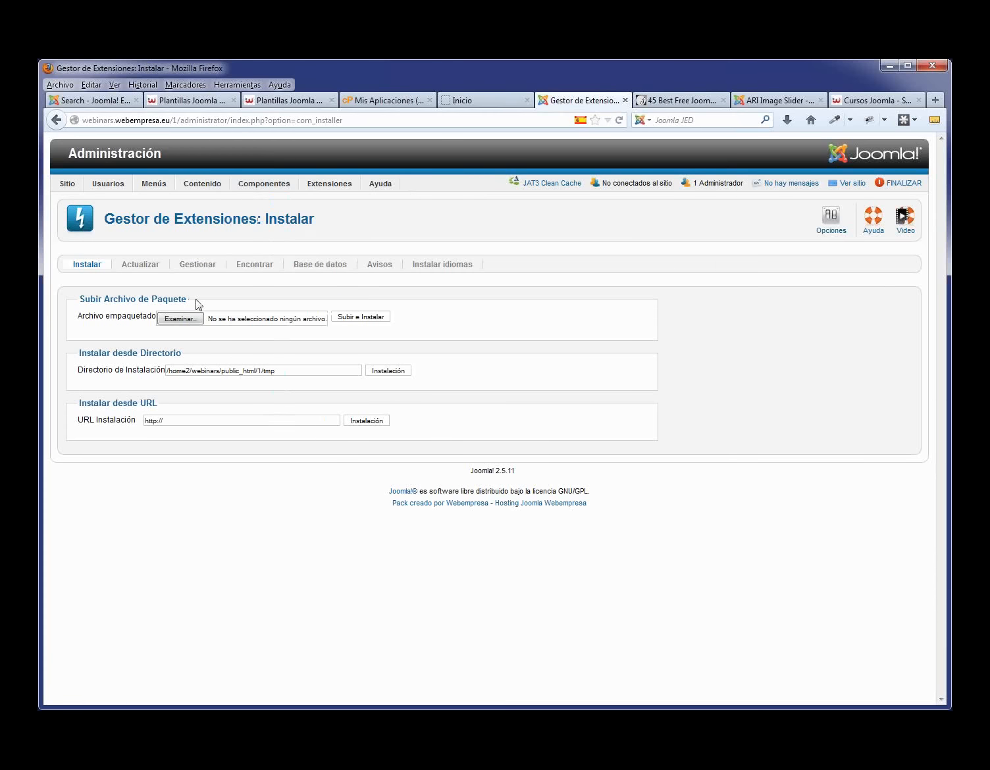
left_click(174, 320)
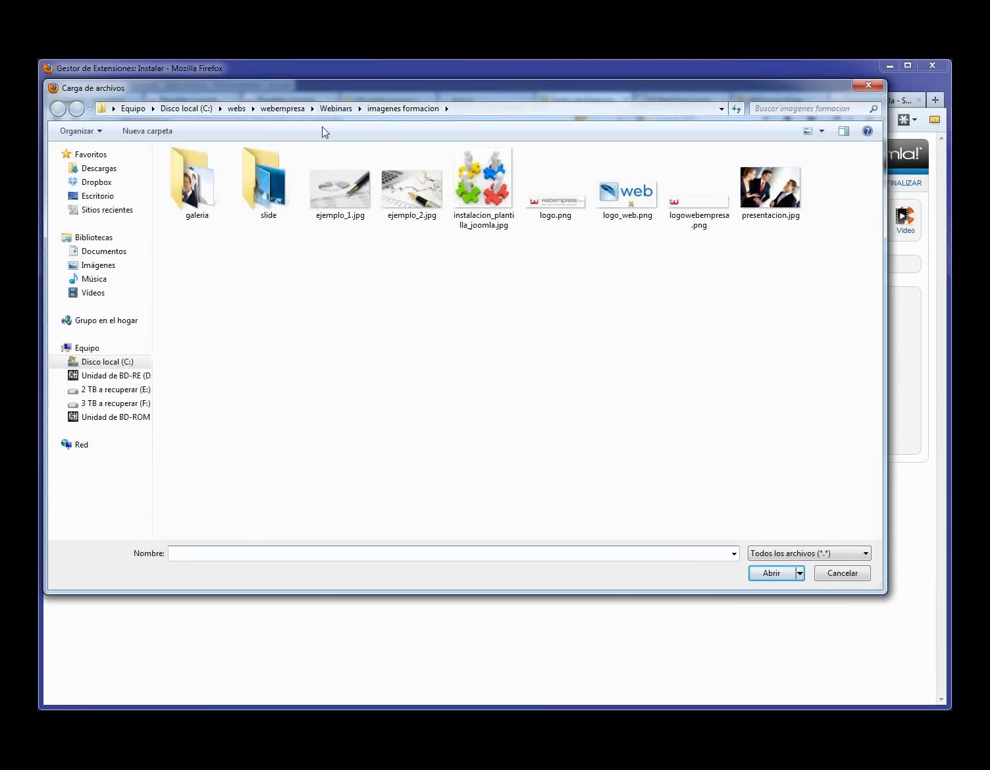
left_click(338, 108)
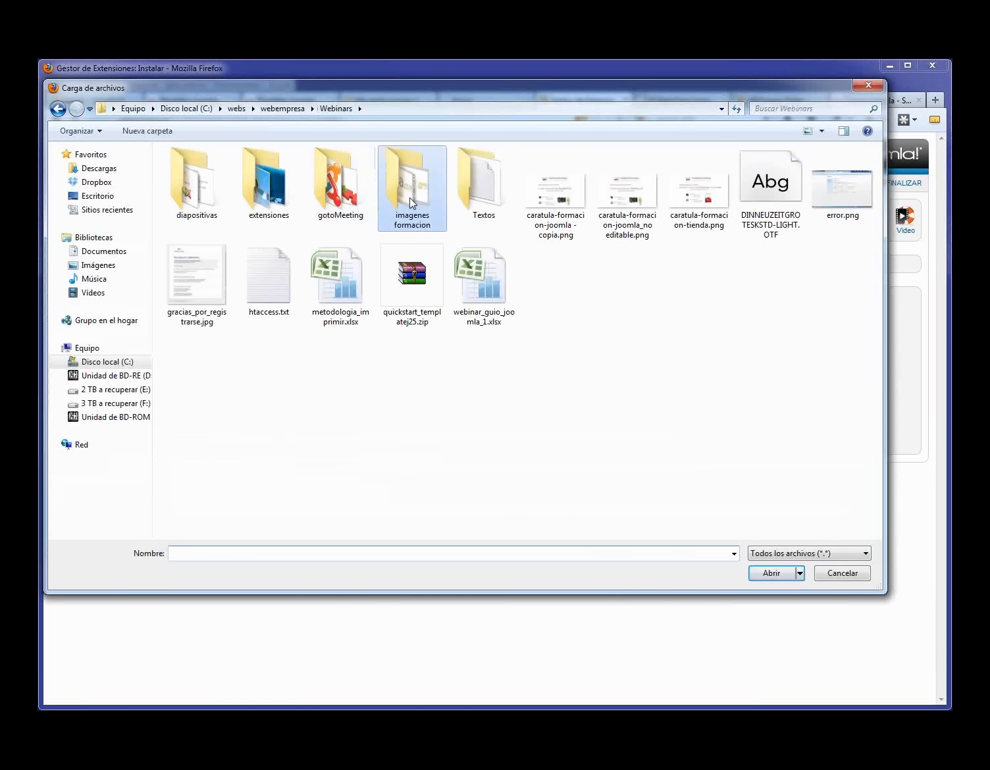
double_click(284, 195)
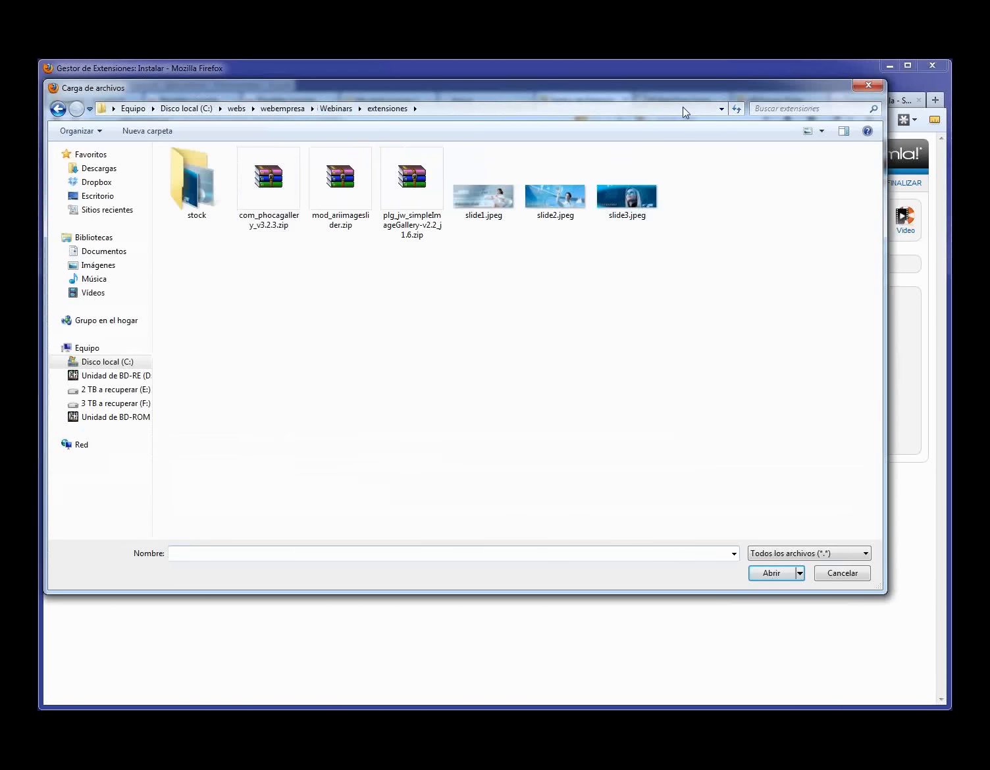
left_click(356, 183)
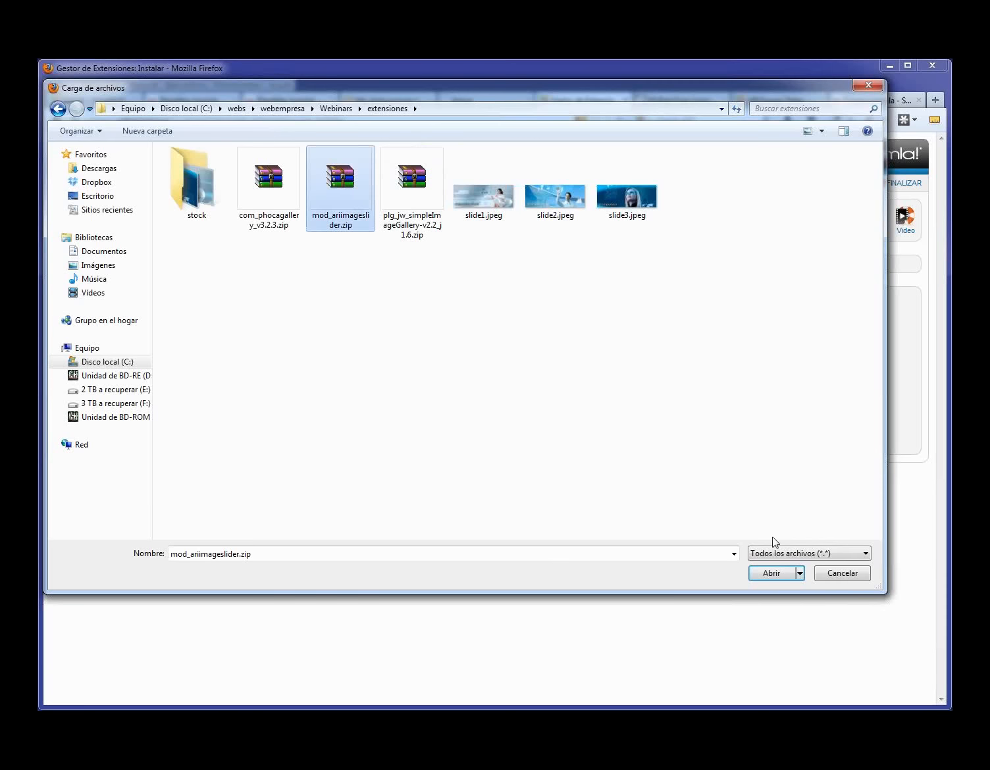
left_click(770, 574)
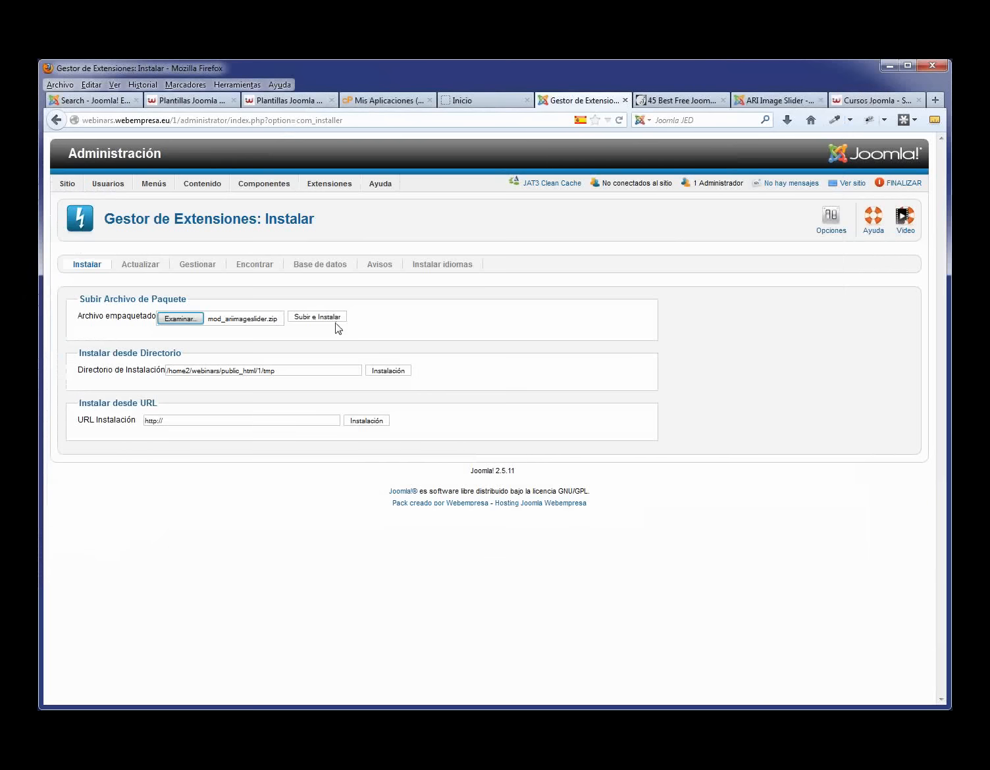
left_click(332, 319)
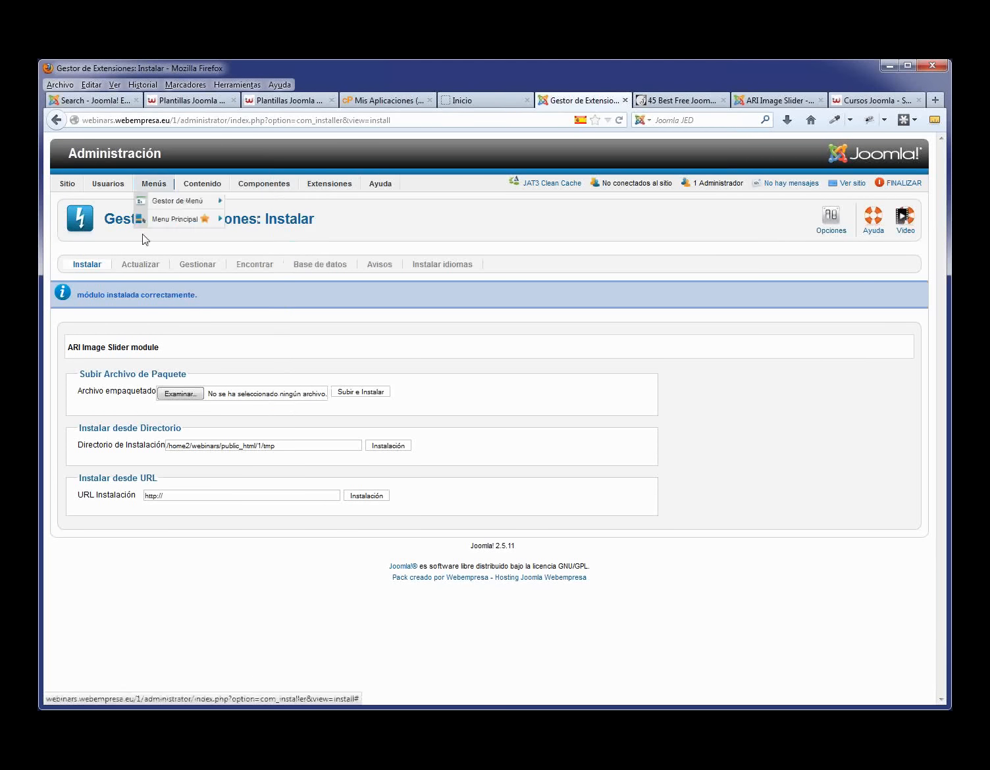
mouse_move(329, 184)
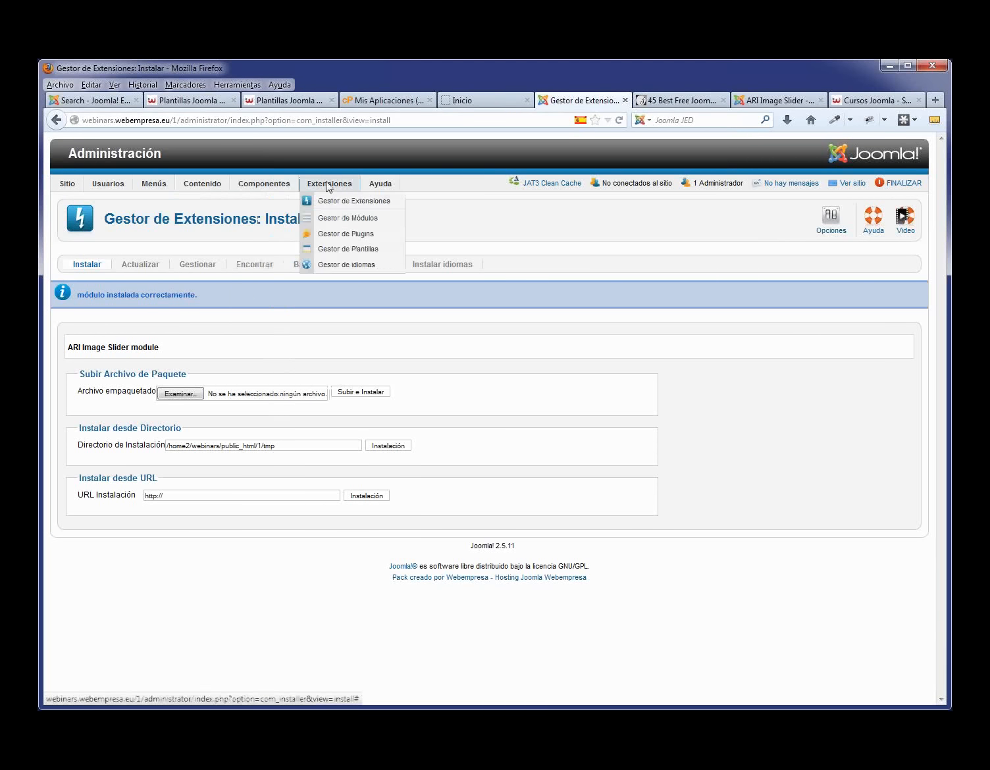
left_click(335, 218)
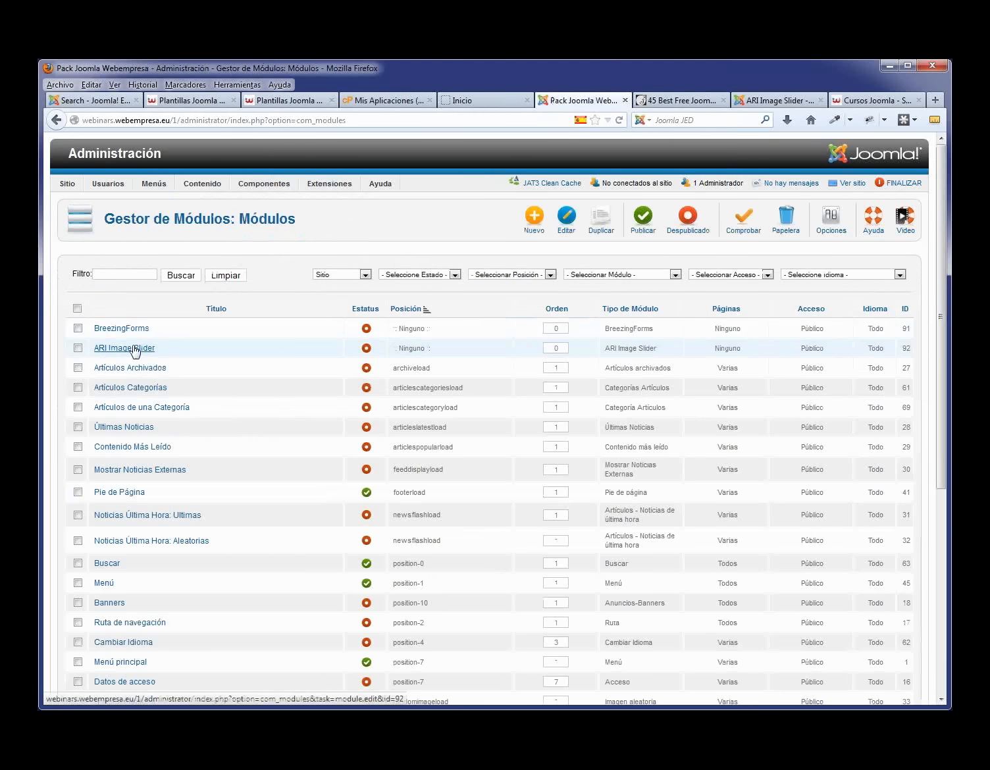
- Open the Template Manager's Plantillas list and scroll down to J51_Oxygen
left_click(134, 348)
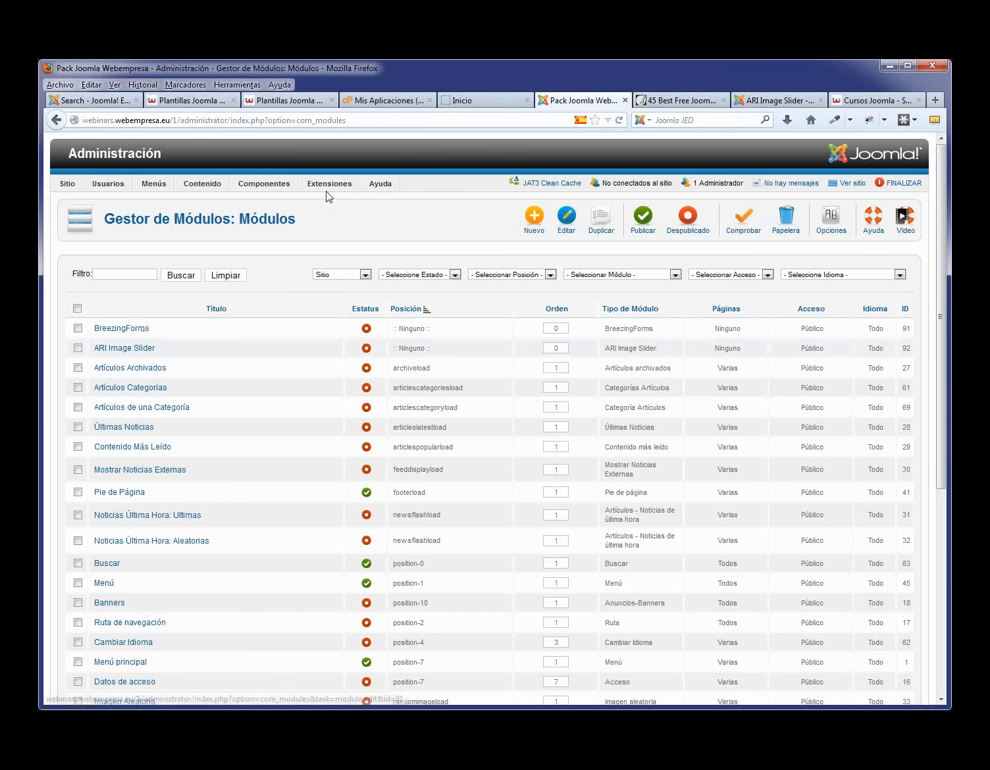
mouse_move(342, 192)
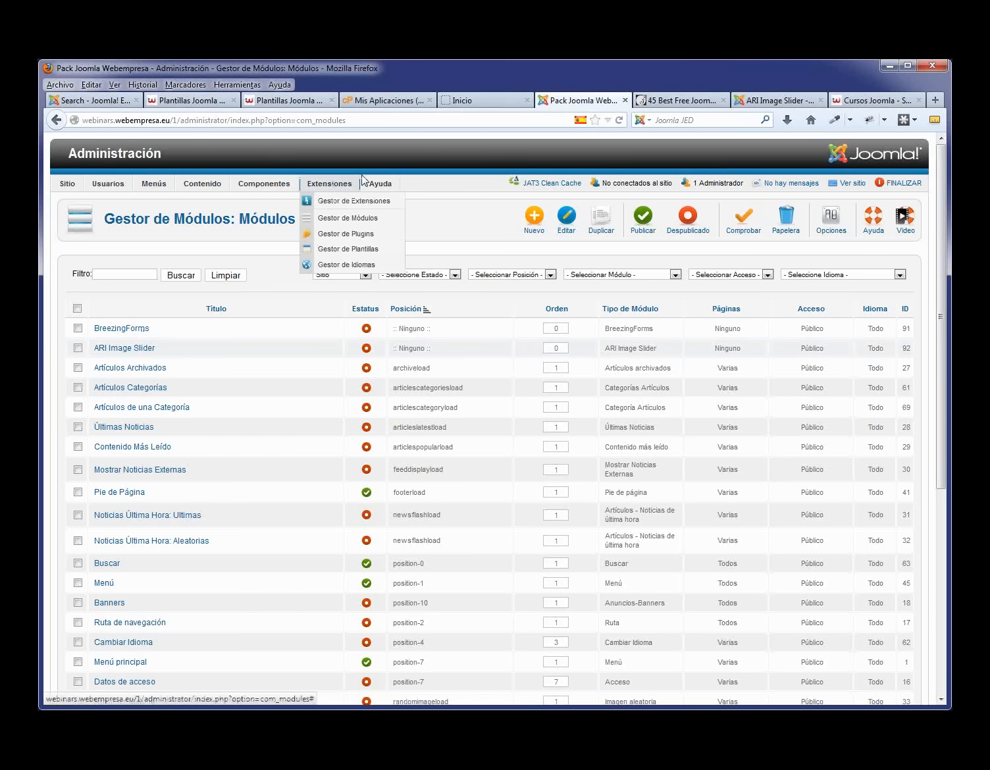
left_click(348, 251)
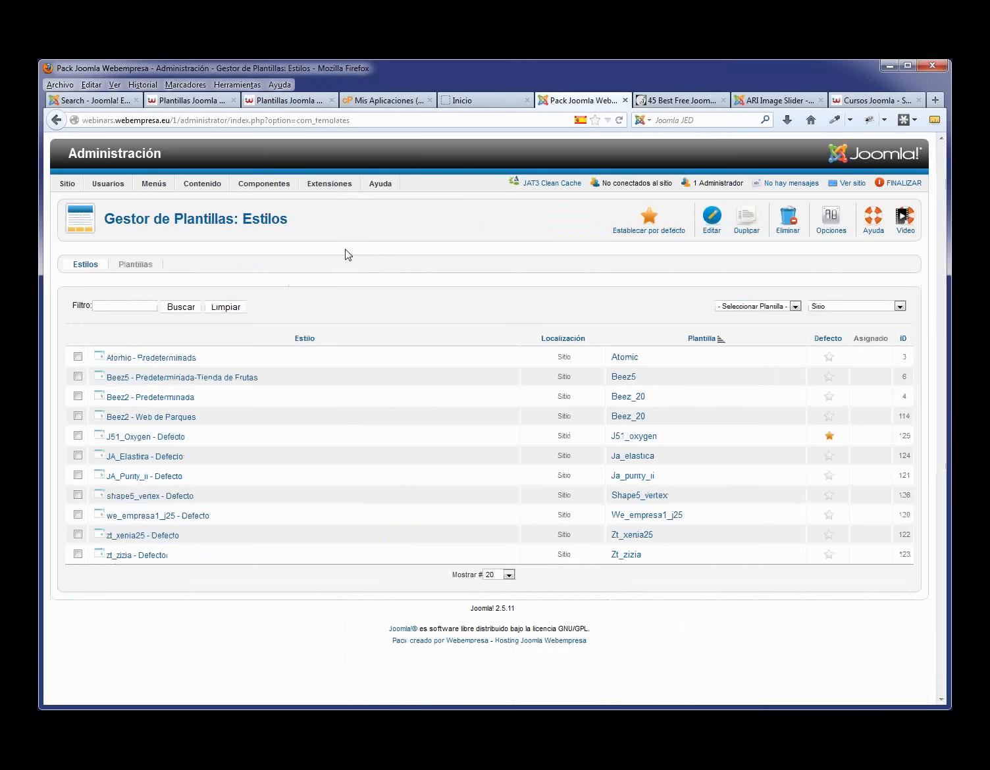
left_click(138, 266)
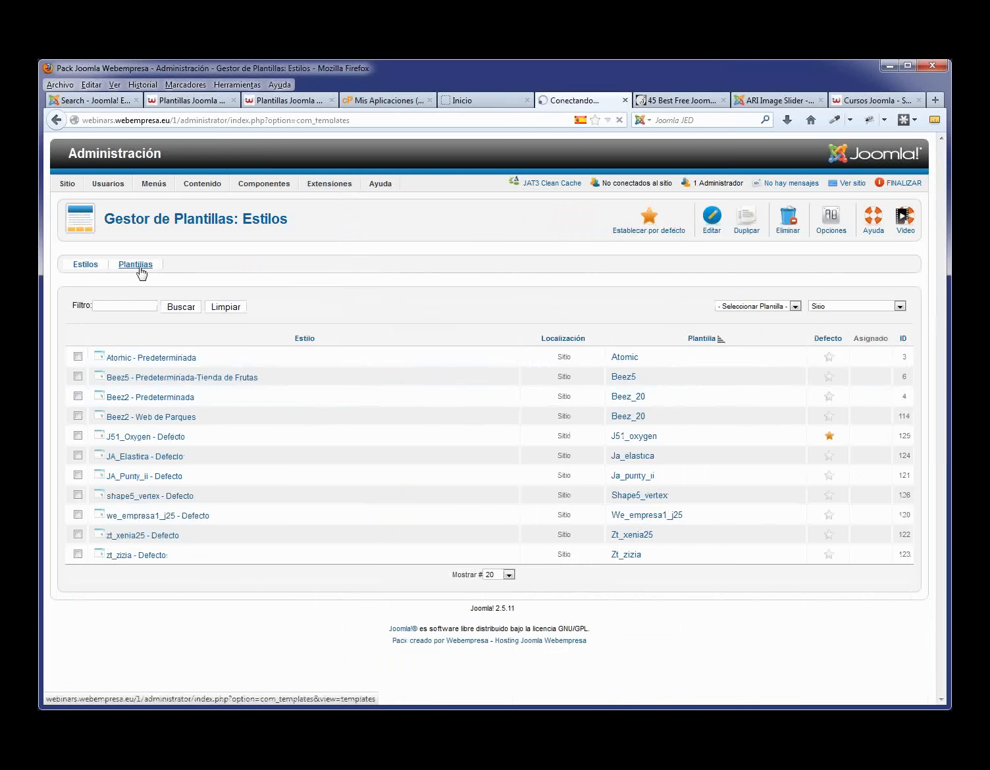
scroll(278, 441, "down", 5)
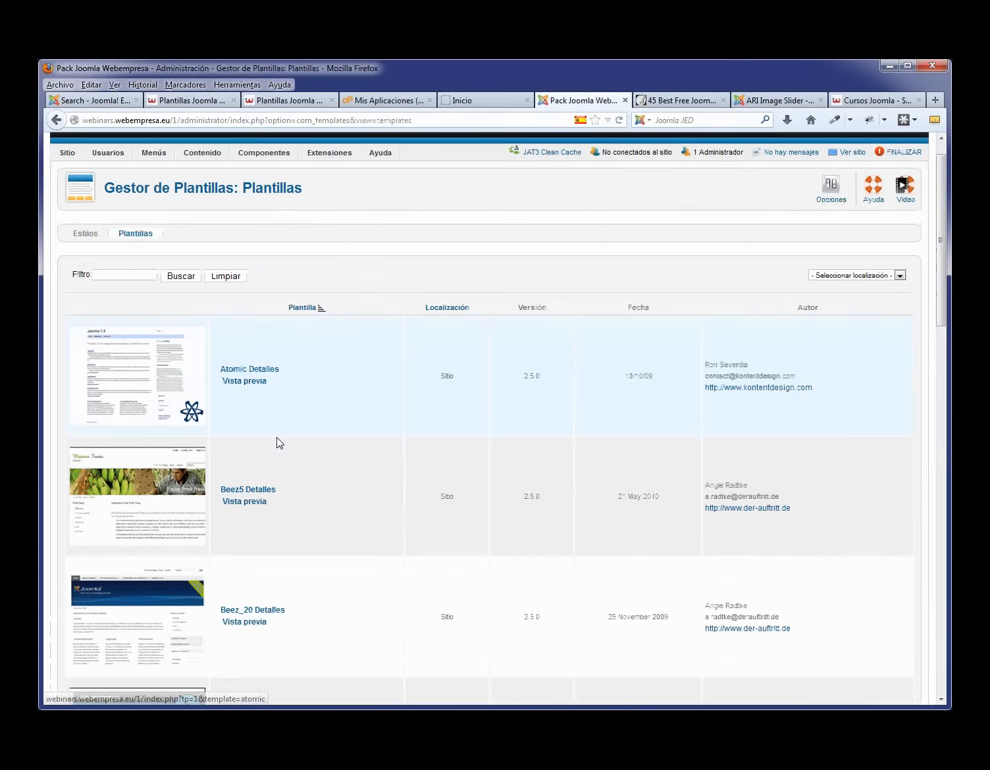
scroll(278, 442, "down", 4)
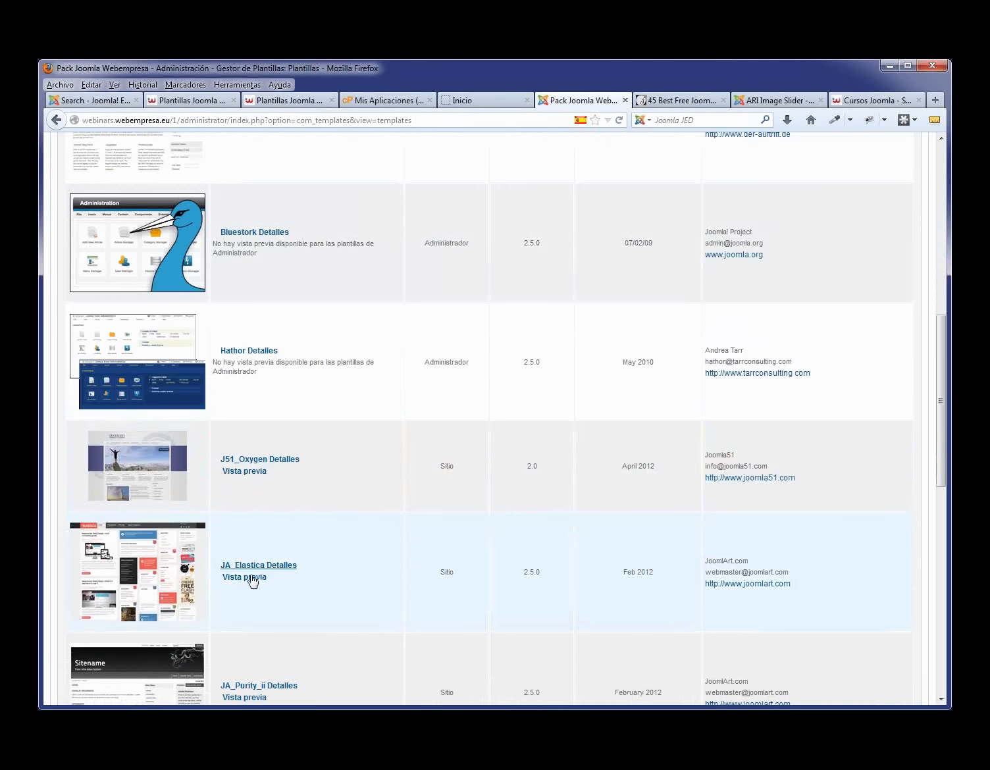
- Preview J51_Oxygen's module positions and locate the showcase position
left_click(262, 470)
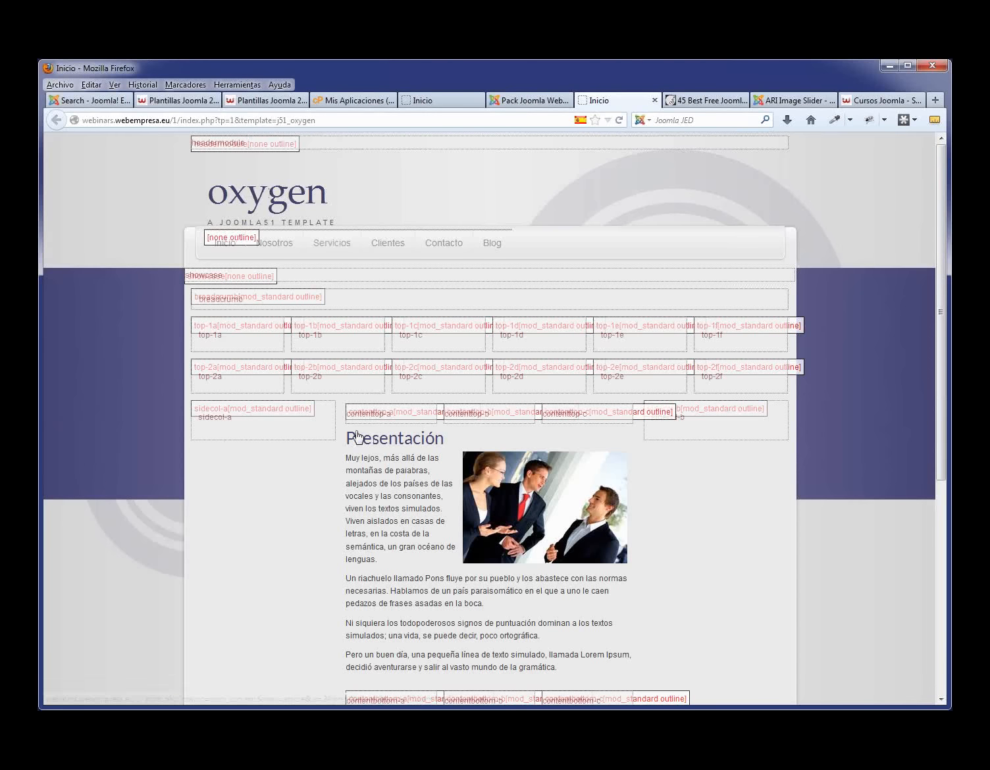
scroll(414, 326, "down", 4)
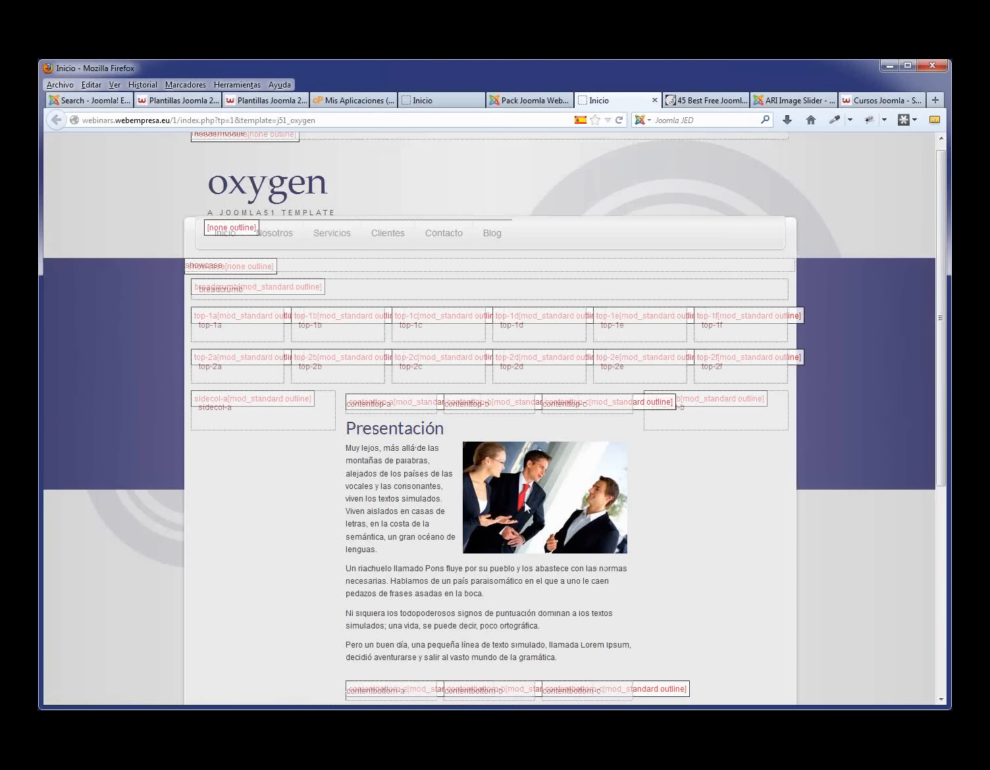
scroll(413, 325, "up", 4)
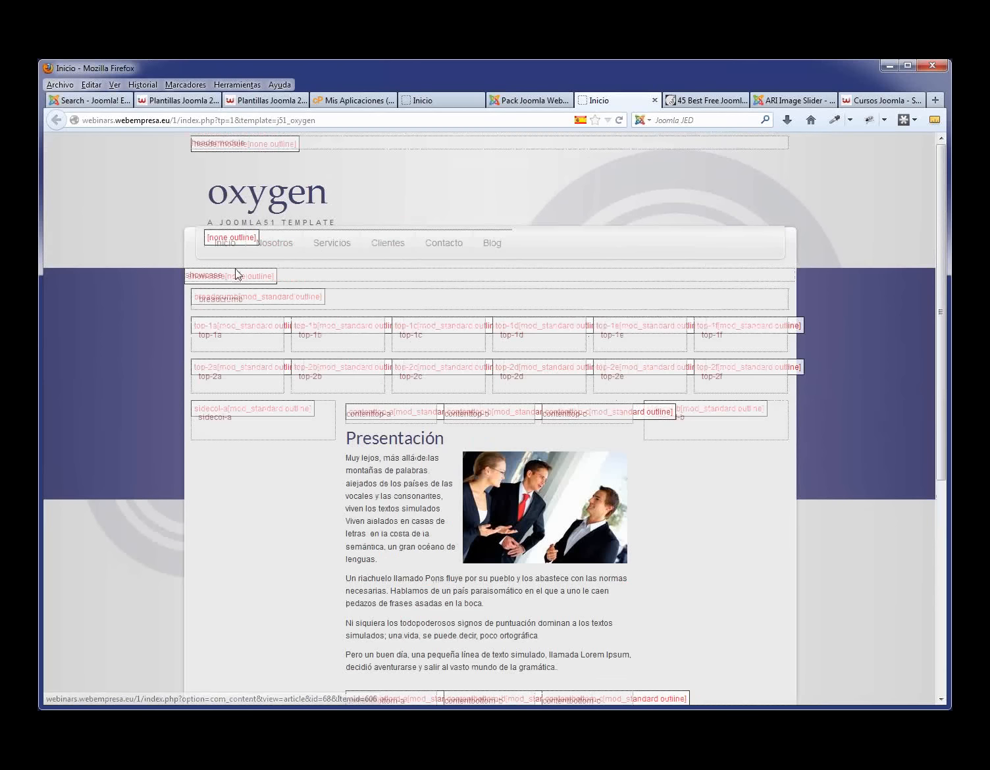
left_click_drag(222, 276, 185, 276)
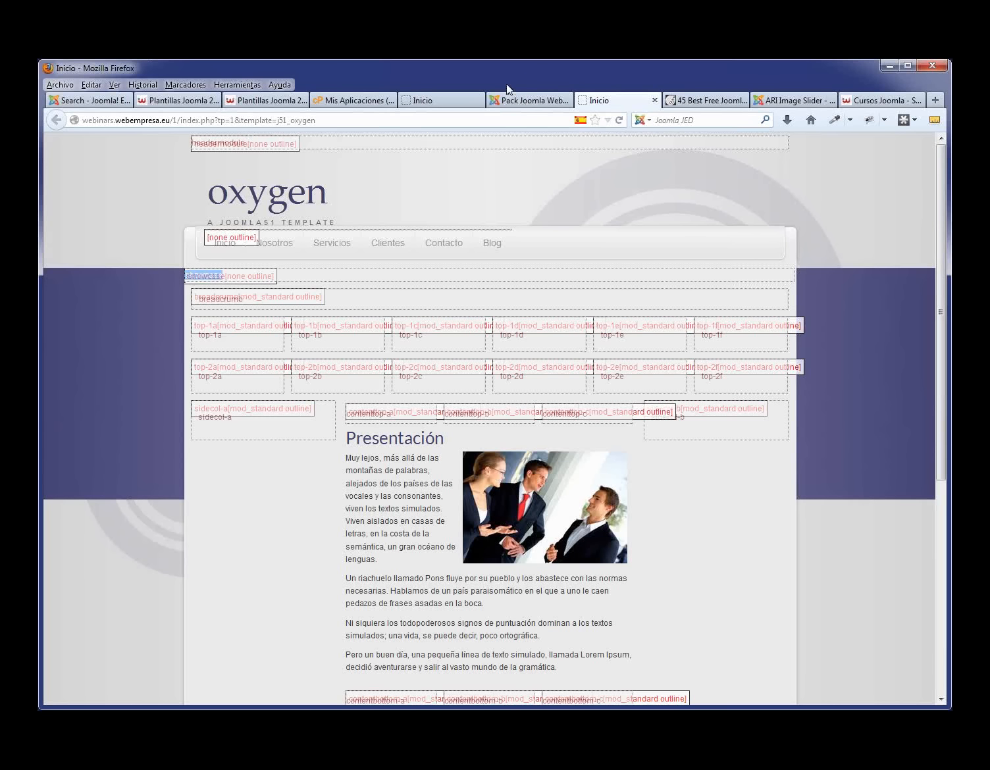
- Compare the plain homepage with the outlined preview, then open the Module Manager
left_click(435, 102)
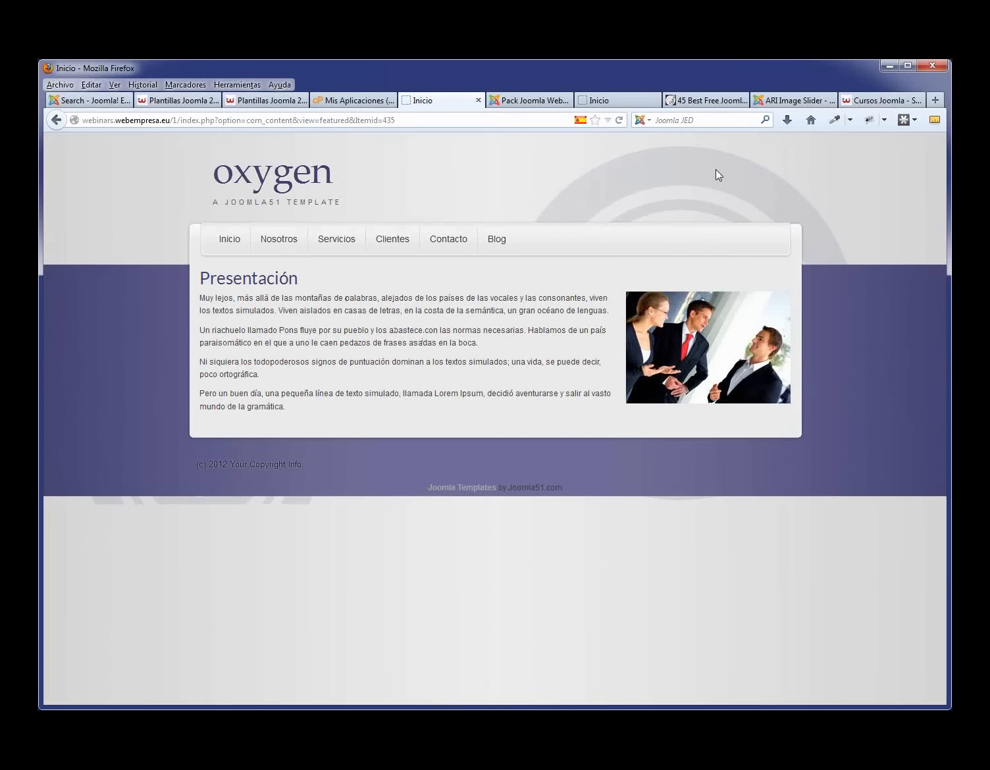
left_click(546, 102)
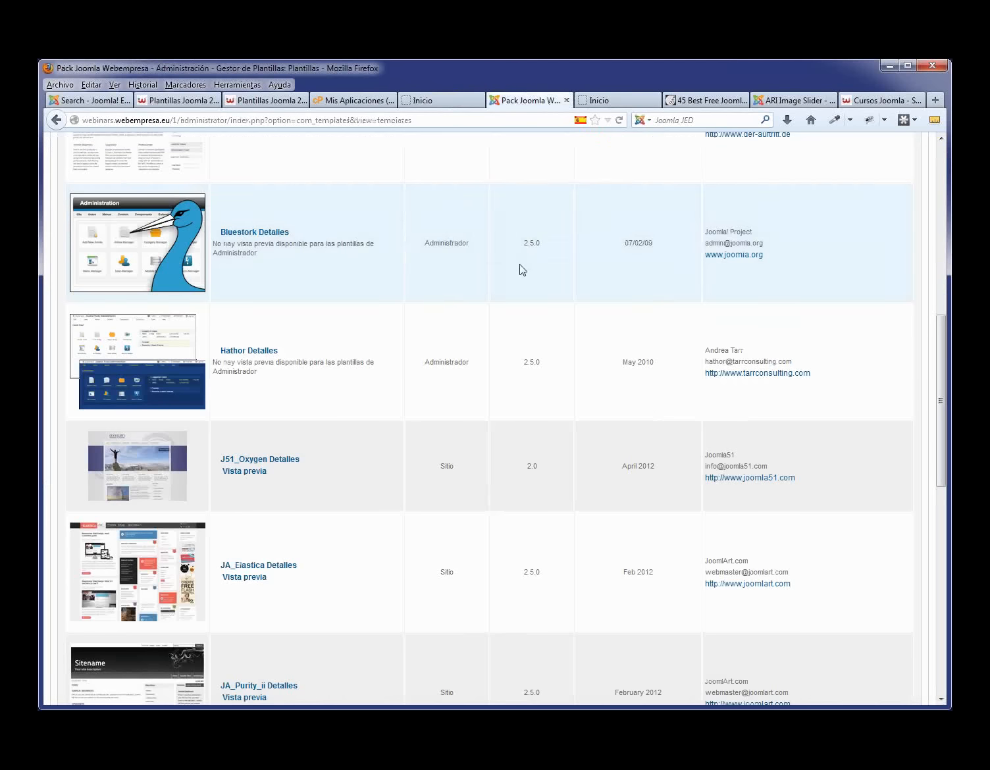
left_click(615, 102)
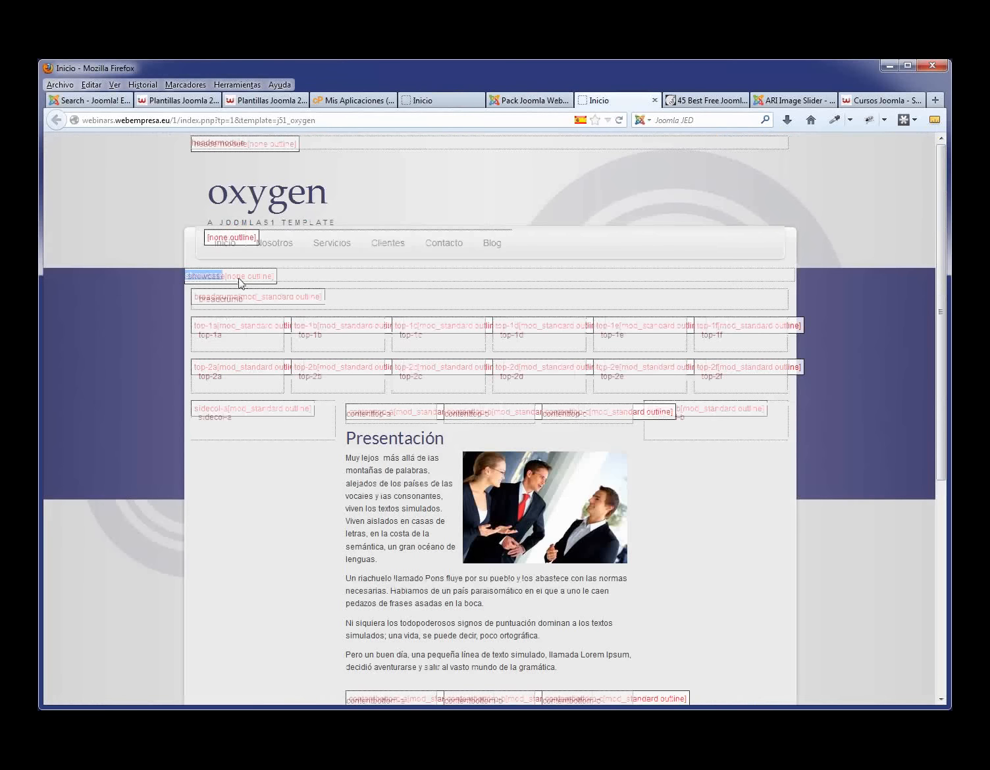
left_click(529, 104)
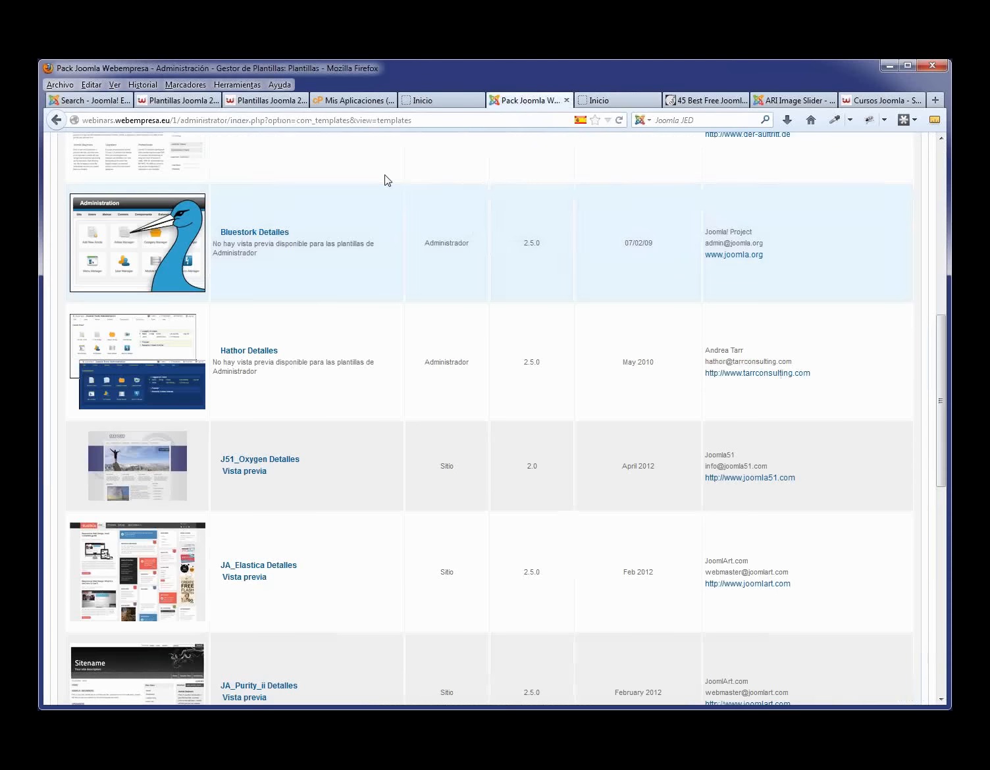
scroll(387, 180, "up", 10)
mouse_move(338, 187)
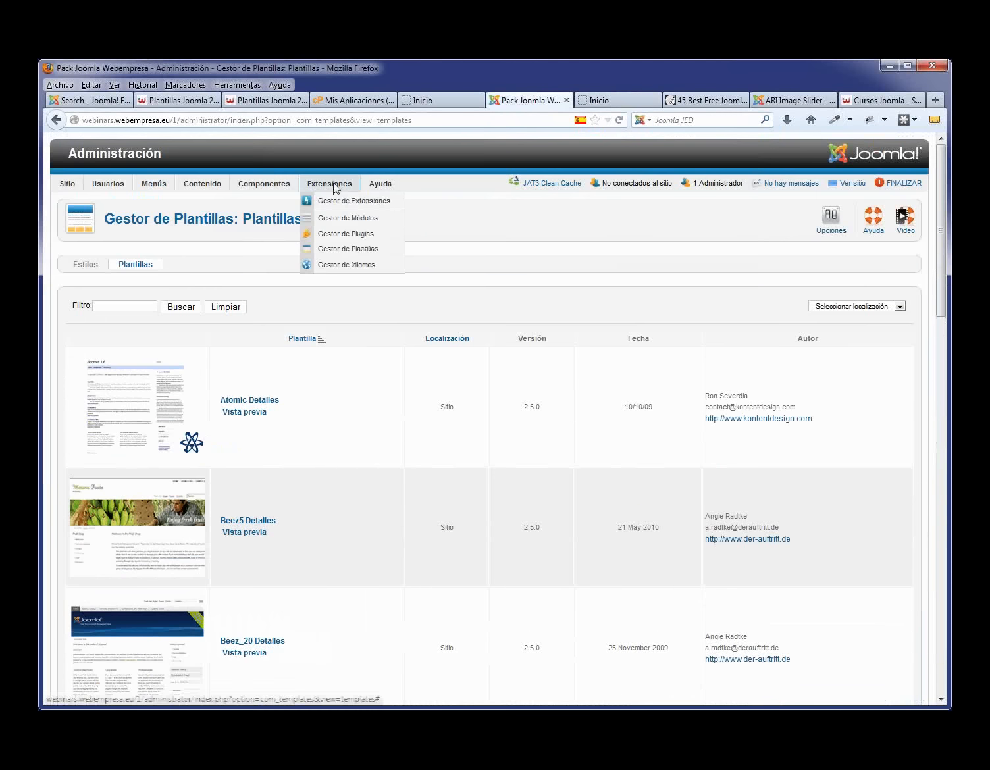
left_click(331, 220)
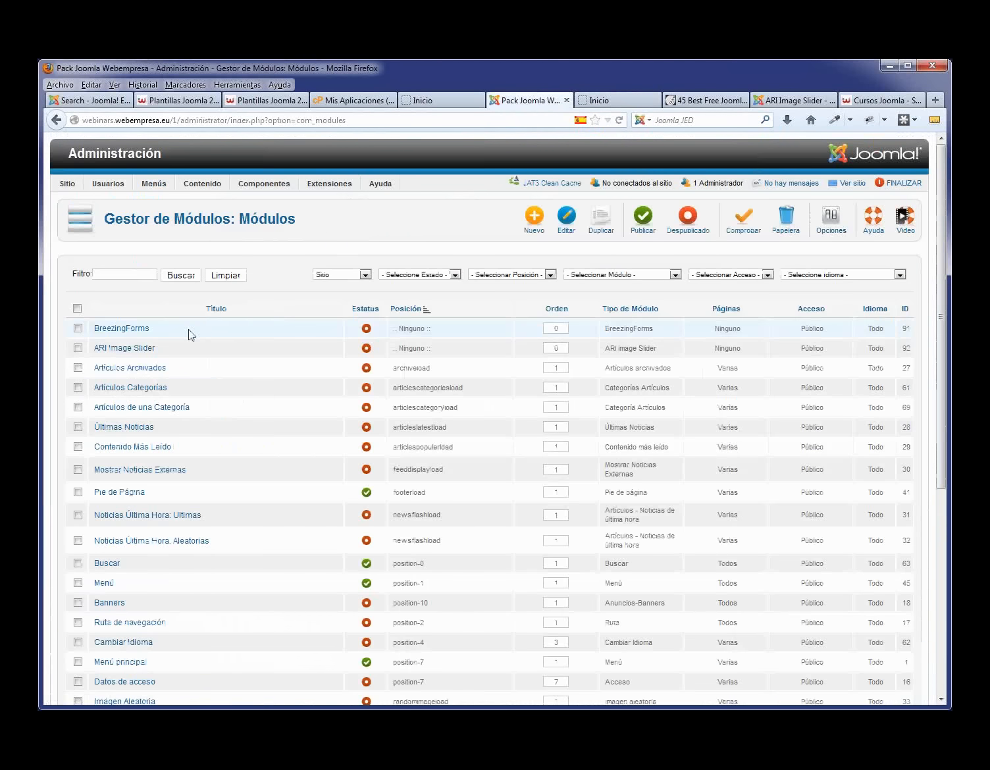
- Rename the ARI Image Slider module to 'Slide Inicio' and set Mostrar Título to Oculto
left_click(137, 348)
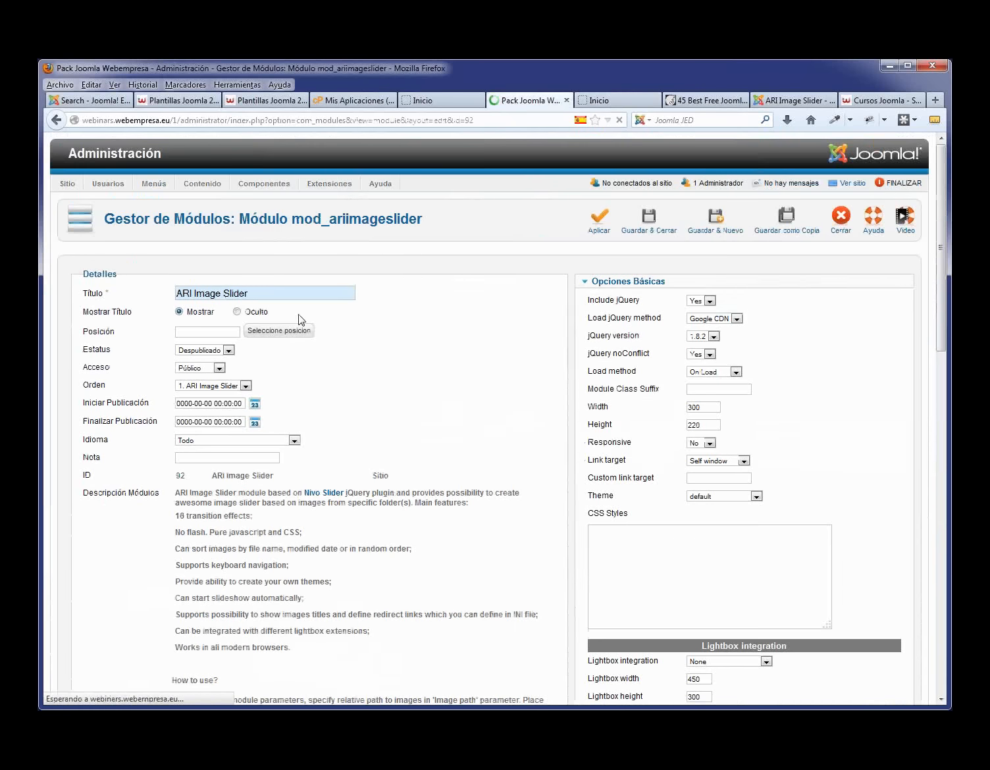
left_click_drag(272, 293, 166, 294)
type("Sli")
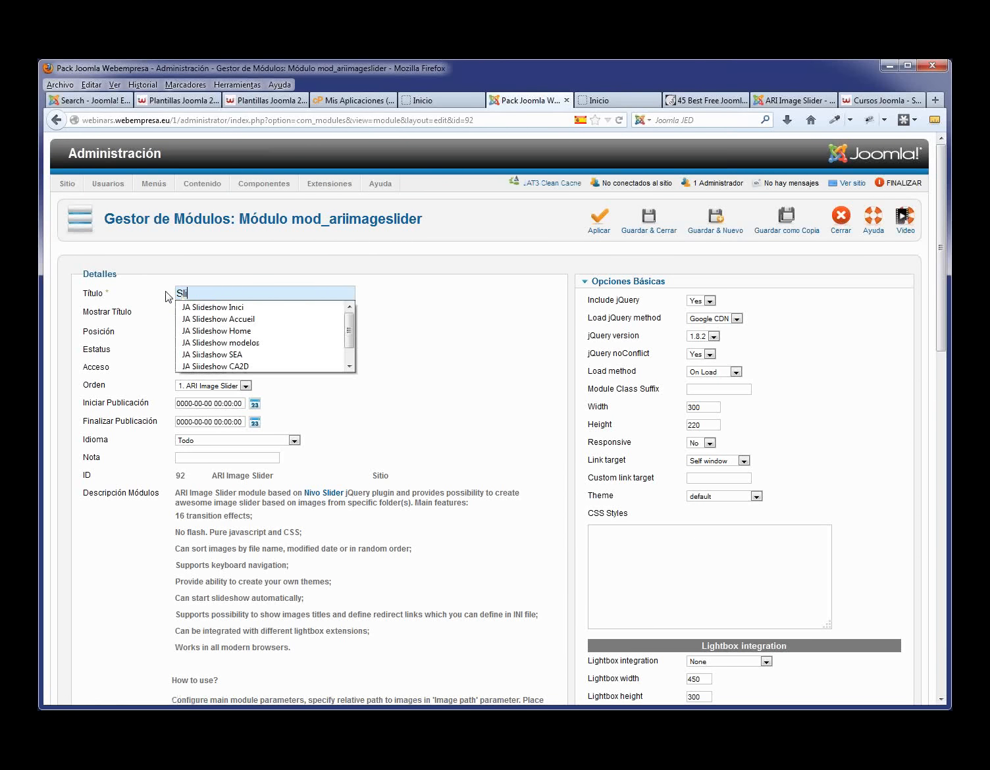
type("de")
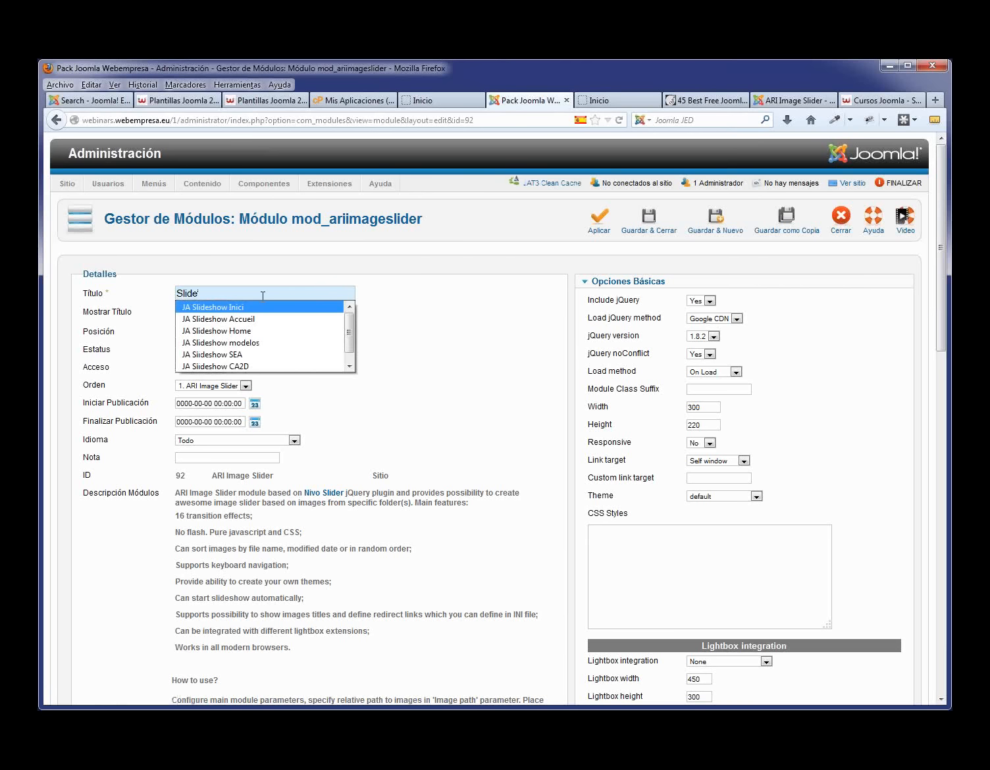
type("' Inicio")
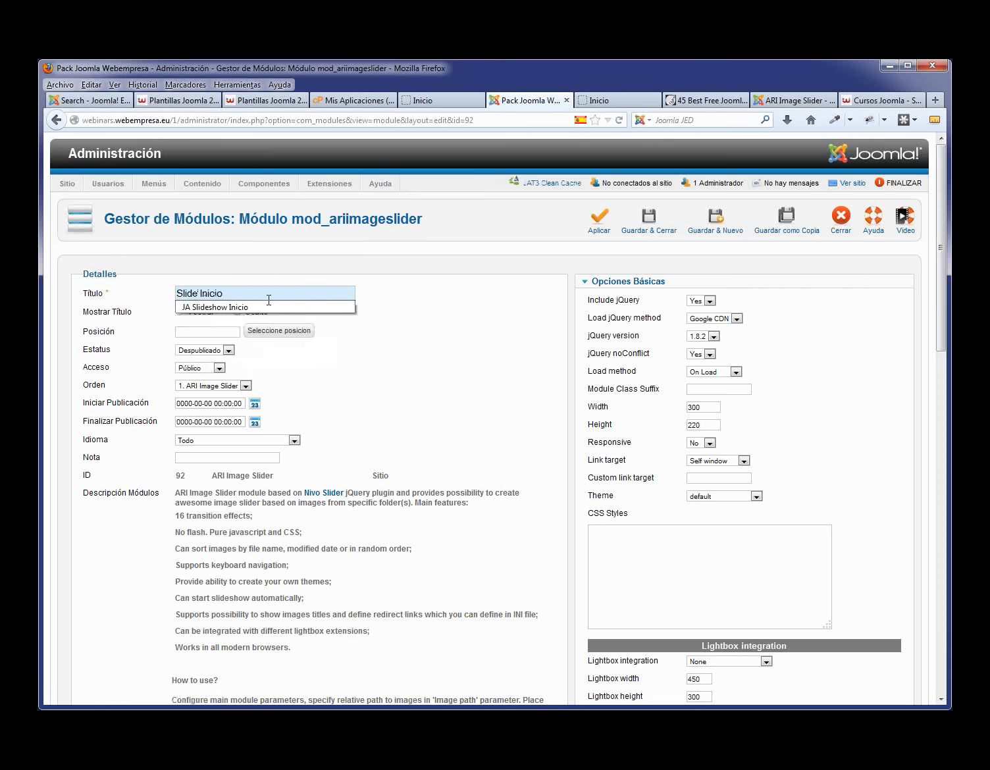
left_click(413, 351)
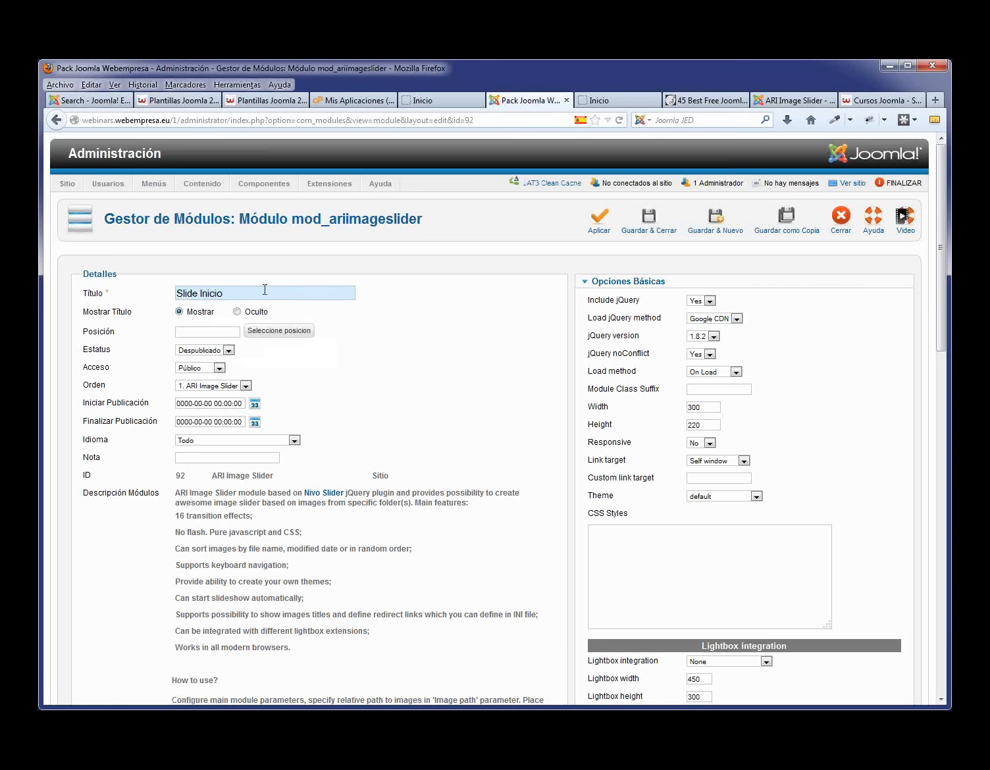
left_click(237, 312)
left_click(279, 332)
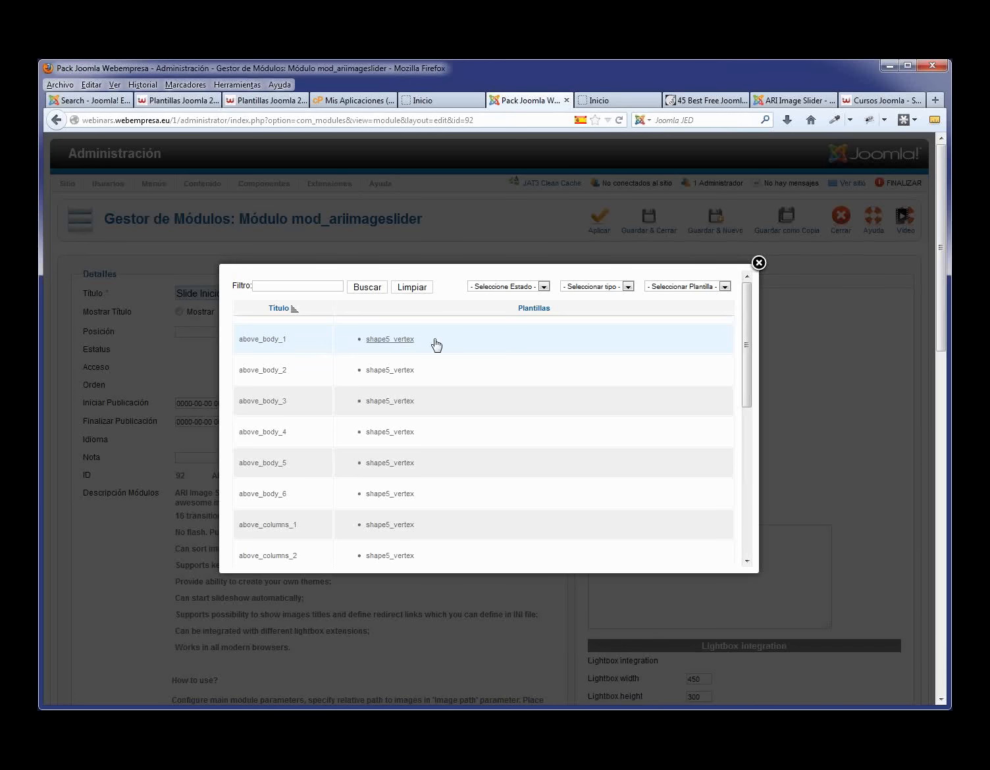
- Filter positions to the J51_Oxygen template, list 100 per page, and pick showcase
left_click(725, 287)
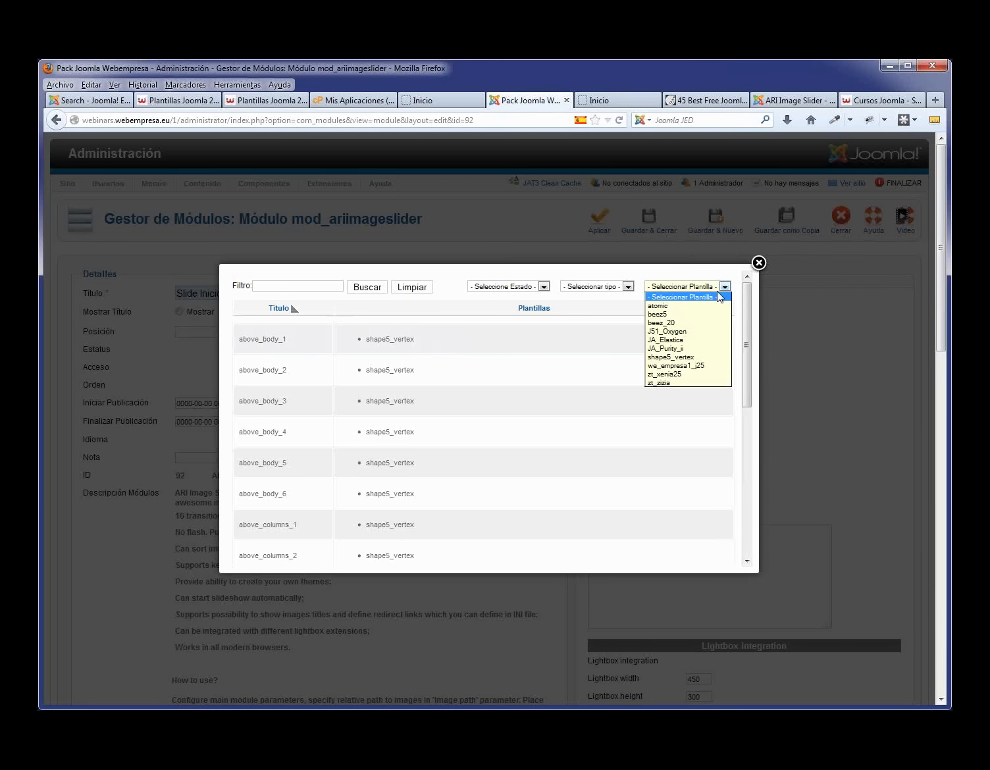
left_click(691, 334)
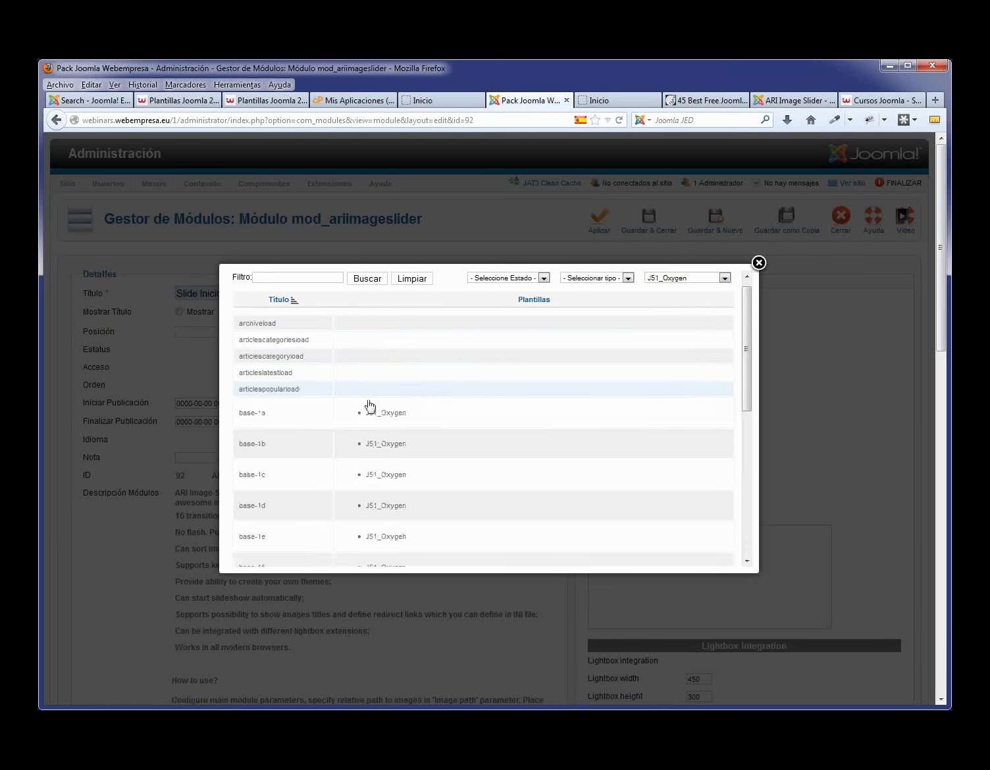
scroll(370, 422, "down", 10)
left_click(360, 550)
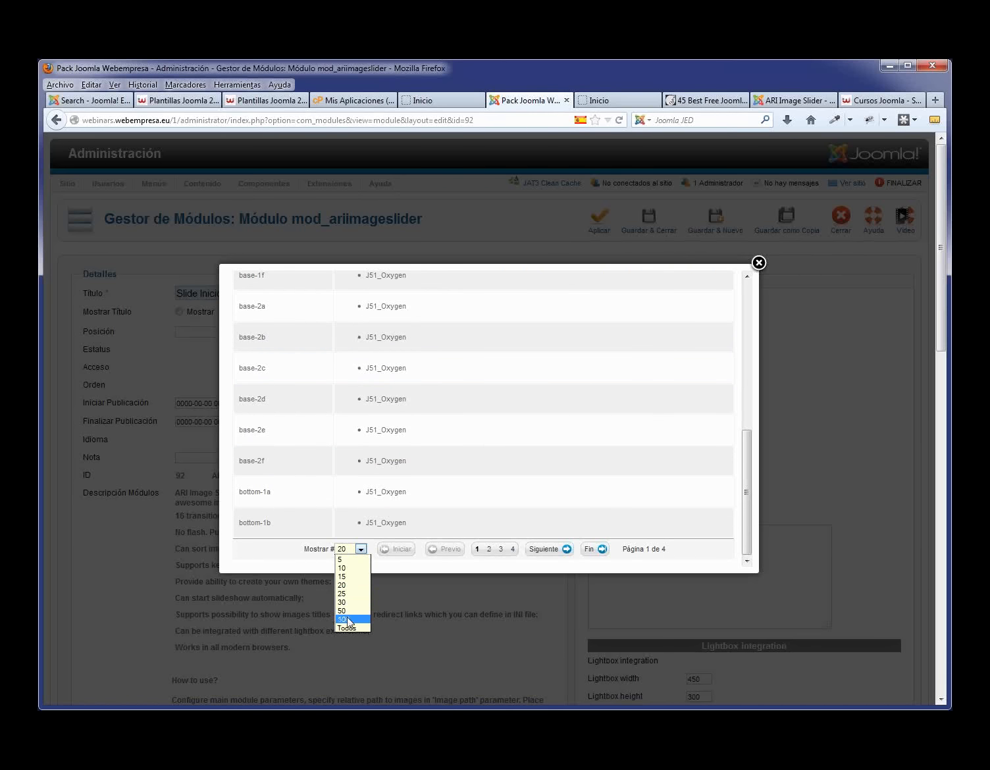
left_click(345, 621)
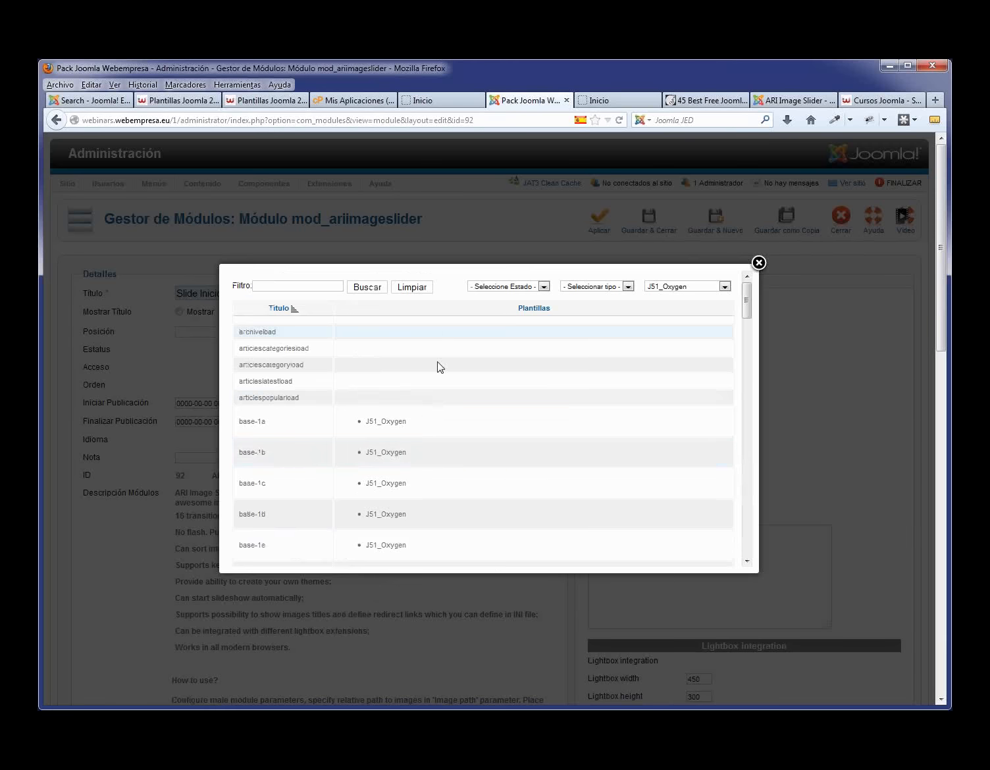
scroll(656, 364, "down", 5)
left_click_drag(745, 349, 736, 495)
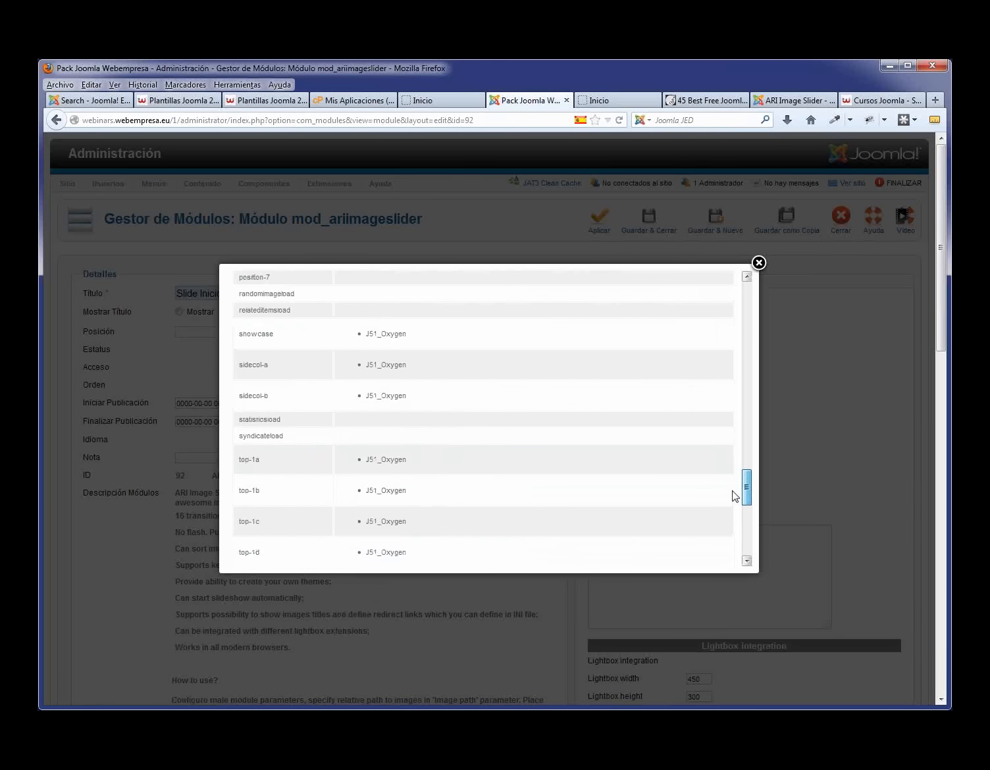
left_click(266, 337)
- Set the Slide Inicio module's Estatus to Publicado
left_click(227, 351)
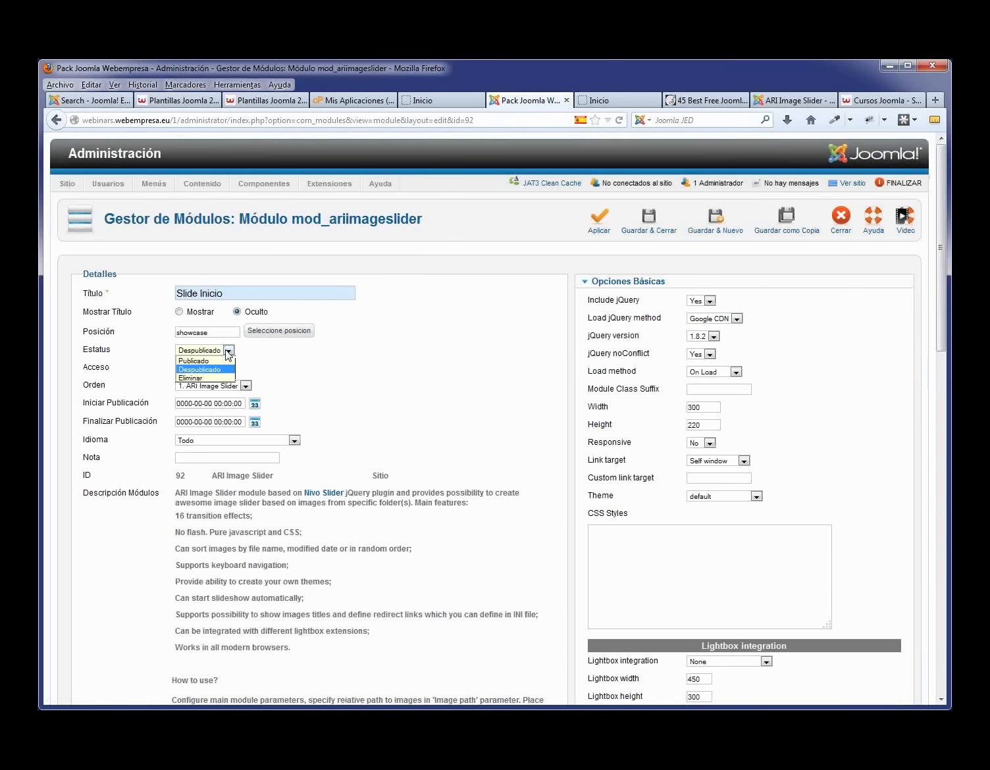
left_click(211, 361)
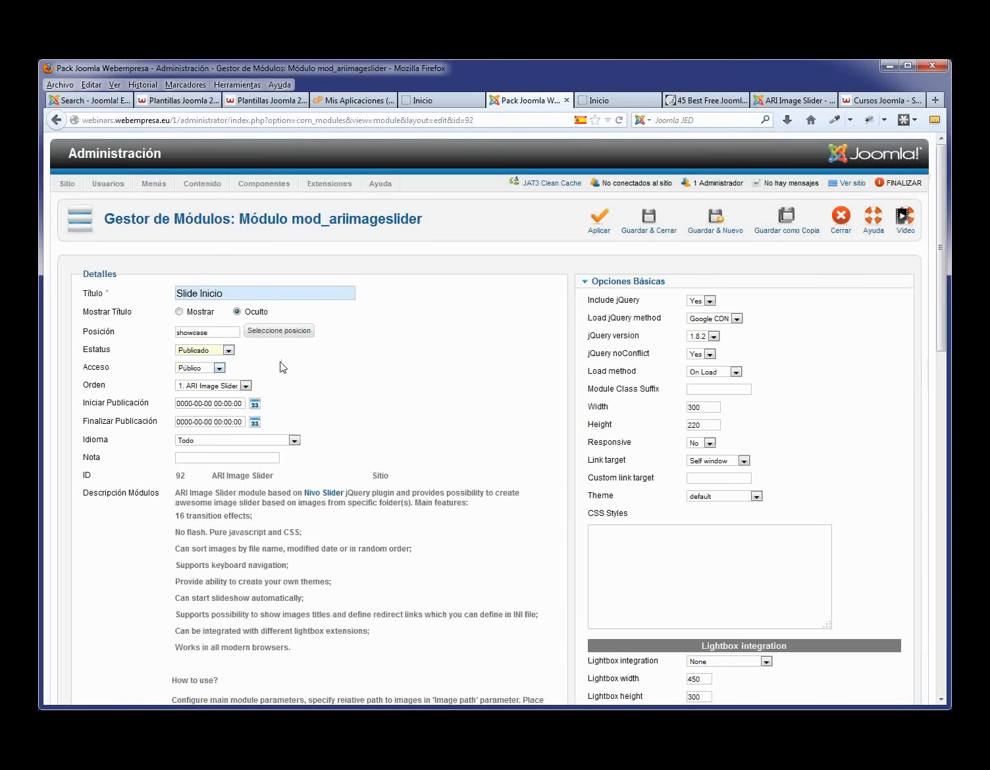
scroll(303, 380, "down", 10)
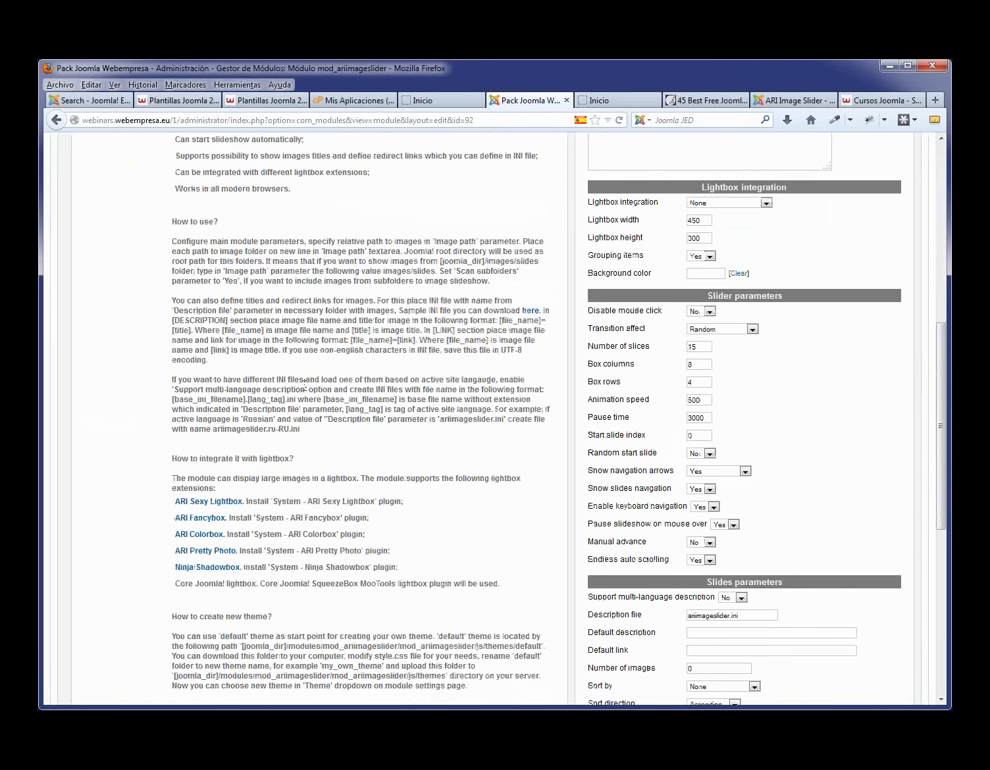
scroll(305, 381, "down", 9)
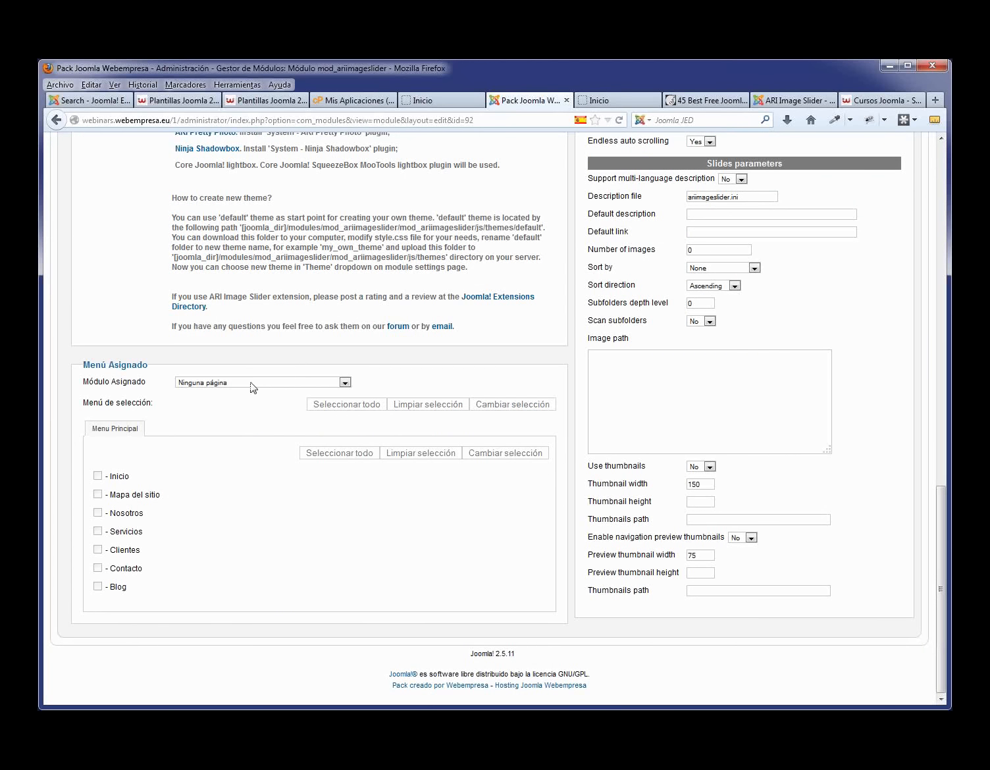
- Assign the module to 'Sólo en las páginas seleccionadas' with only Inicio ticked
left_click(345, 383)
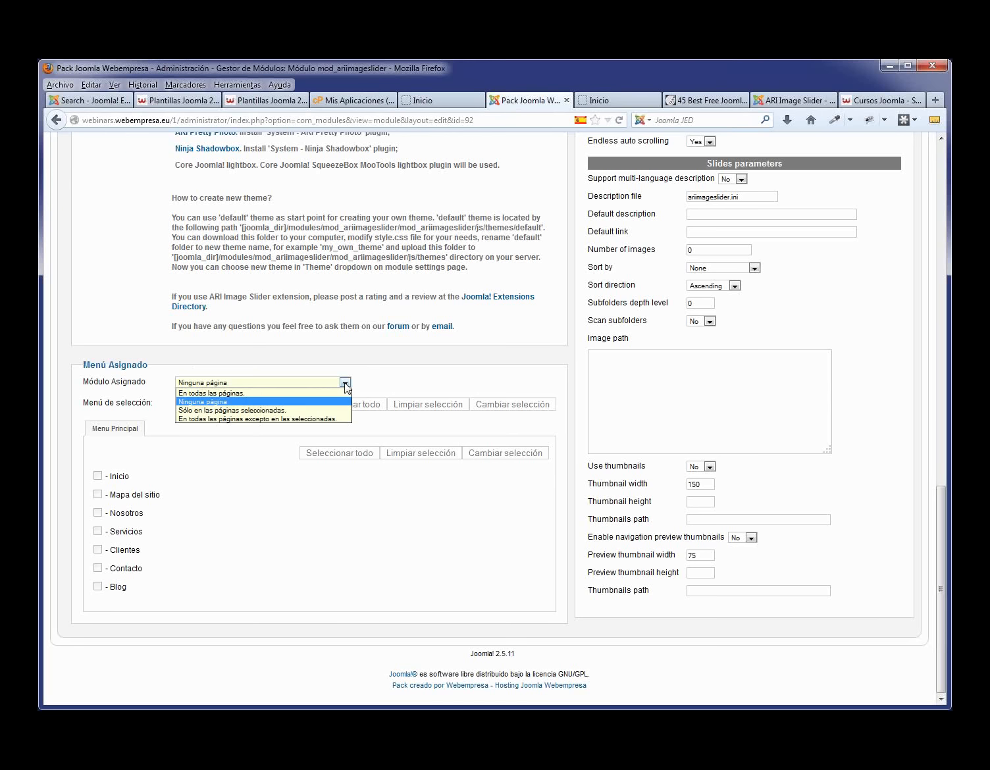
left_click(247, 413)
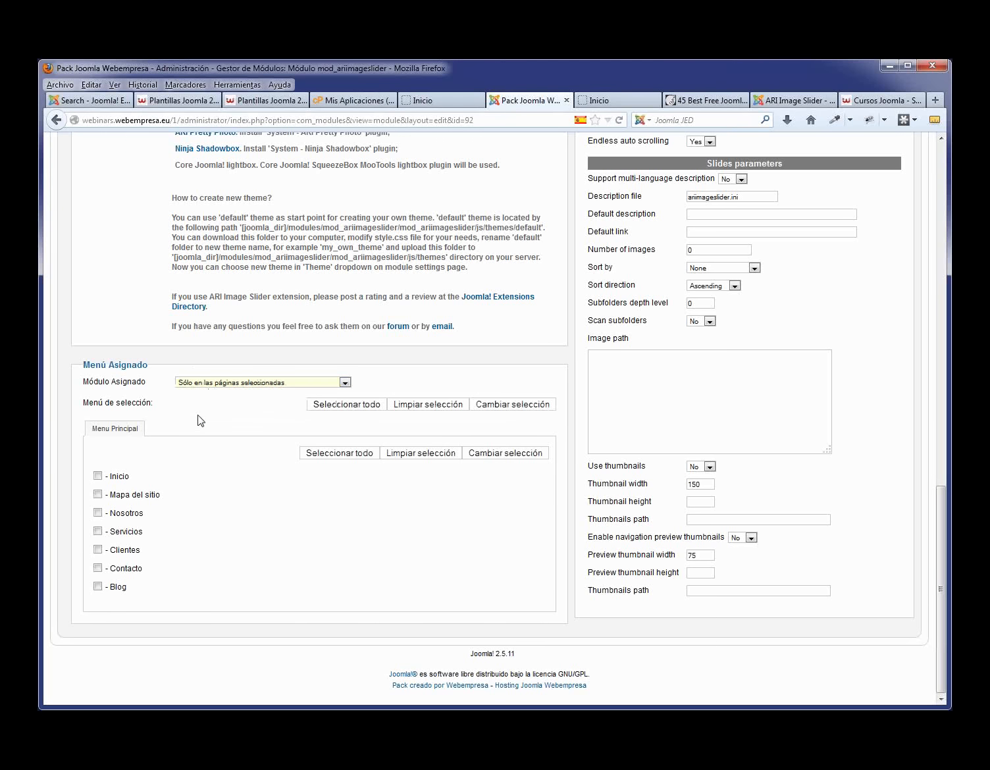
left_click(99, 476)
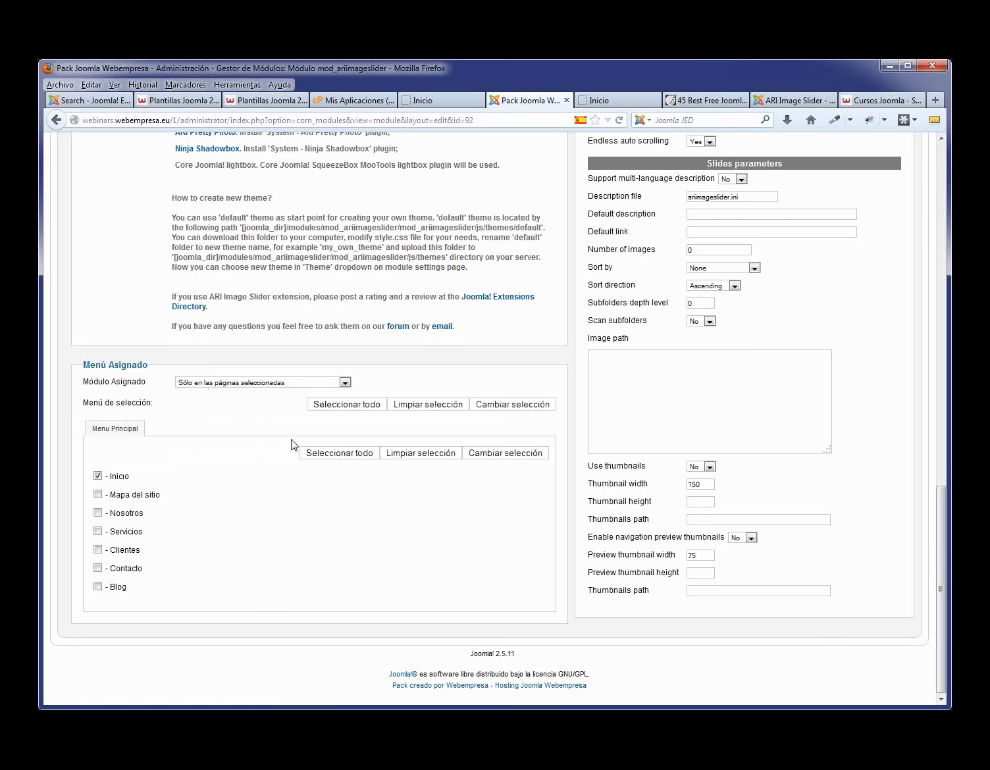
scroll(293, 445, "up", 15)
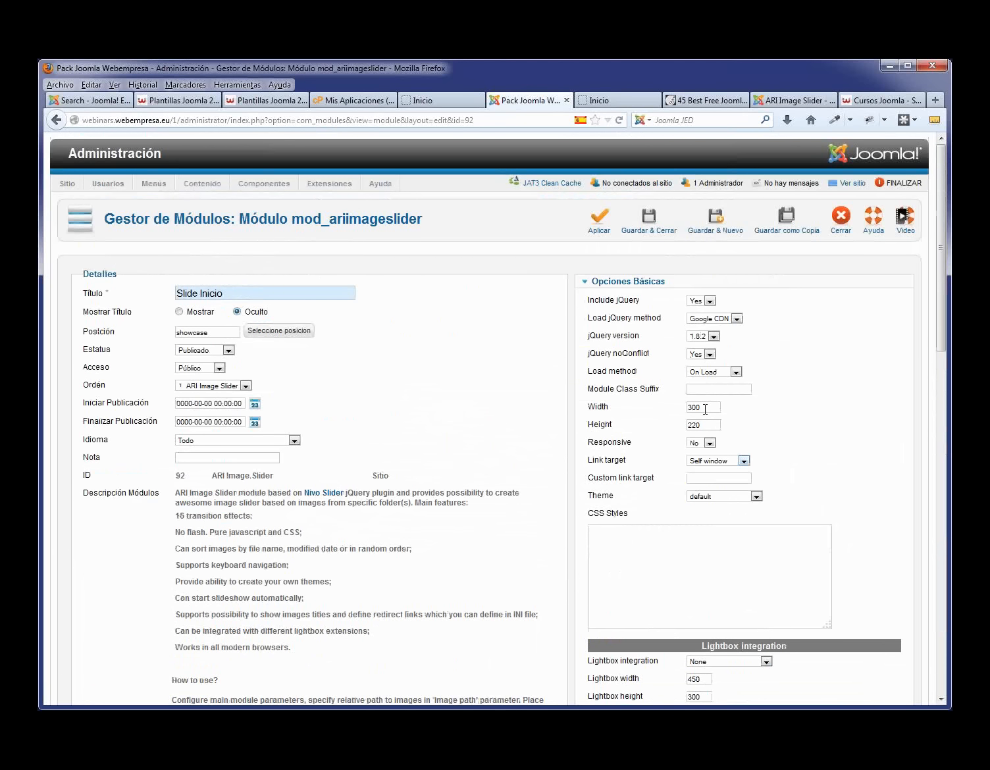
- Set the slider Width to 930 and Height to 350 in Opciones Básicas
left_click_drag(703, 407, 677, 409)
type("93")
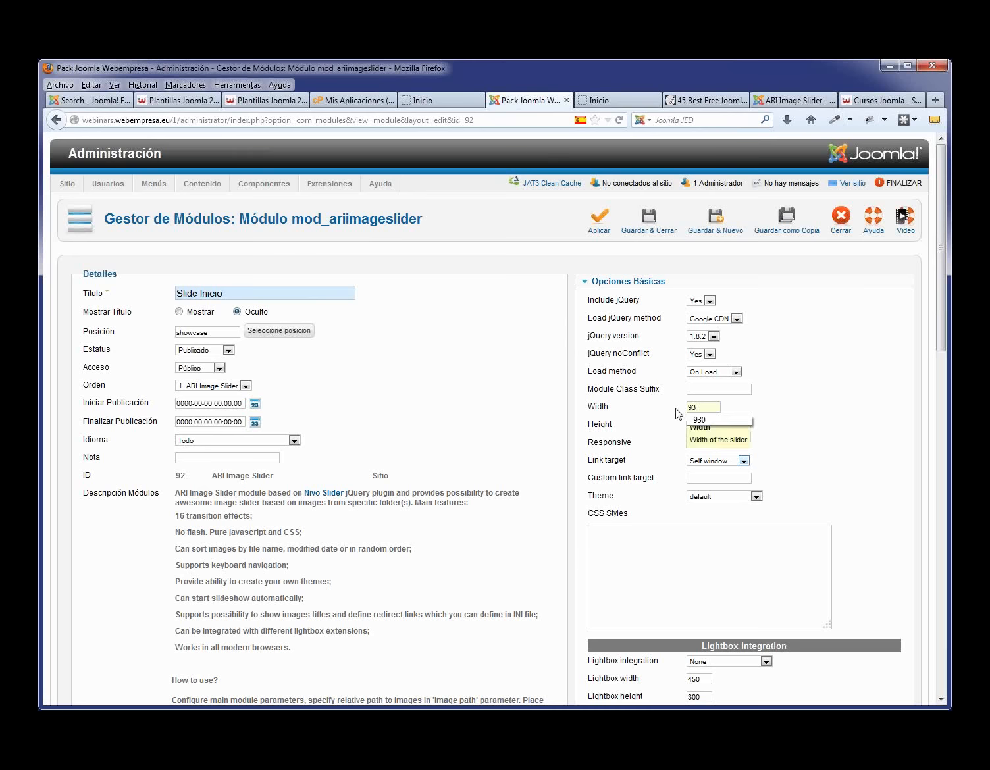
key("Down")
key("Tab")
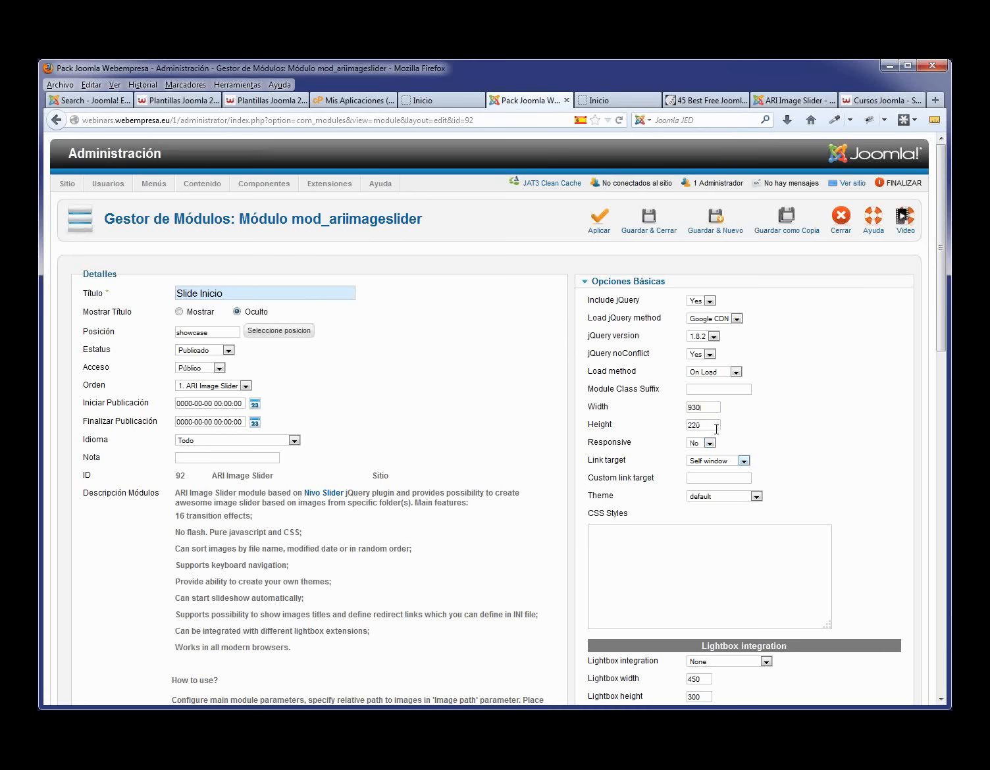
type("350")
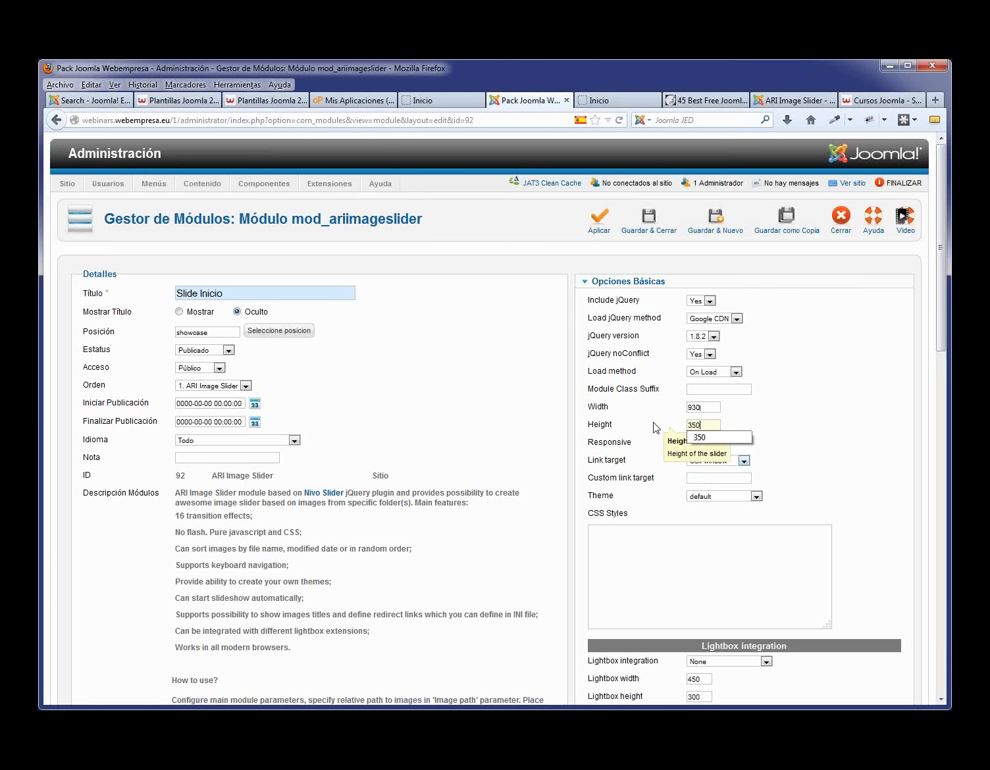
key("Down")
key("Return")
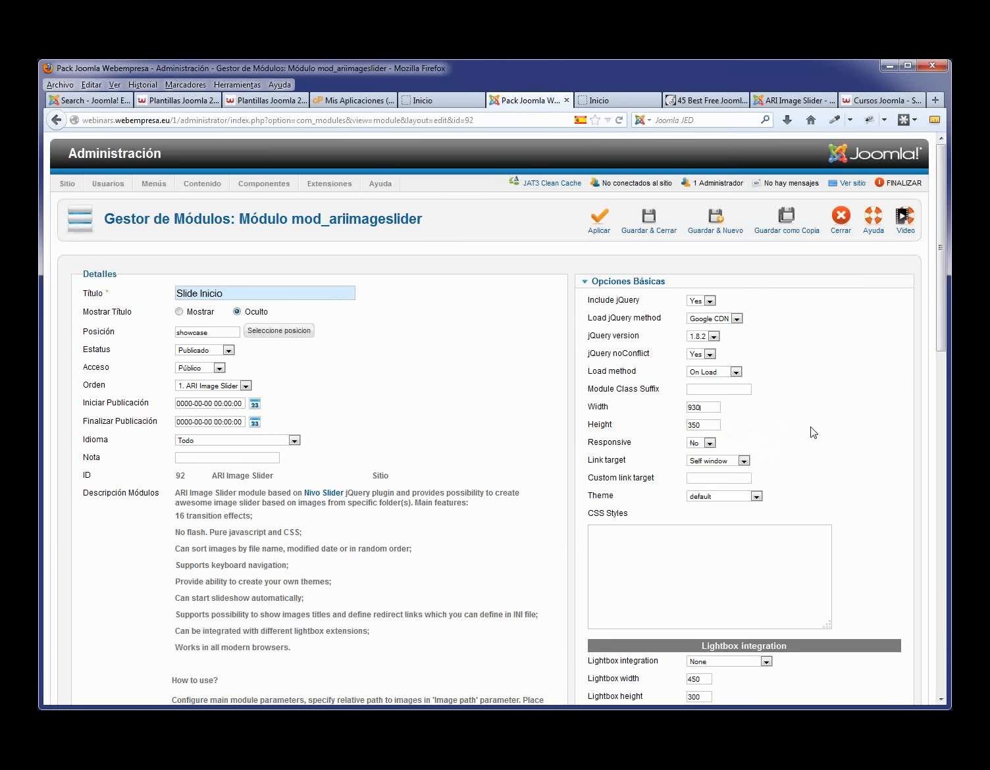
- Enter images/slide as the slider's Image path in the Slides parameters
scroll(813, 433, "down", 10)
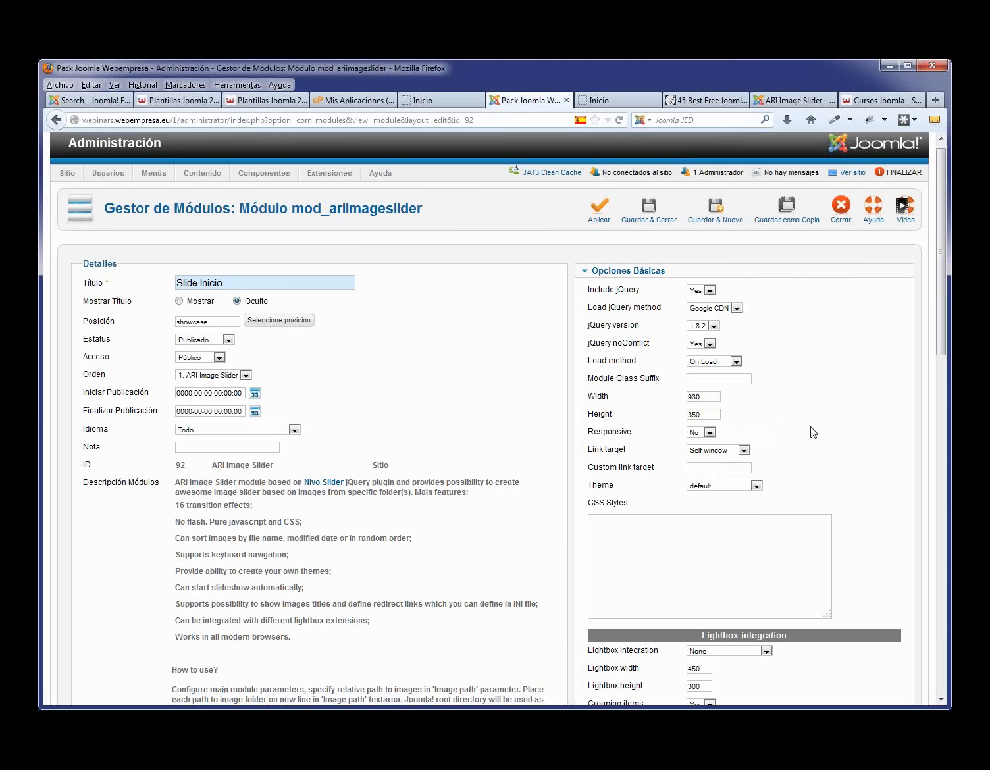
scroll(814, 432, "down", 6)
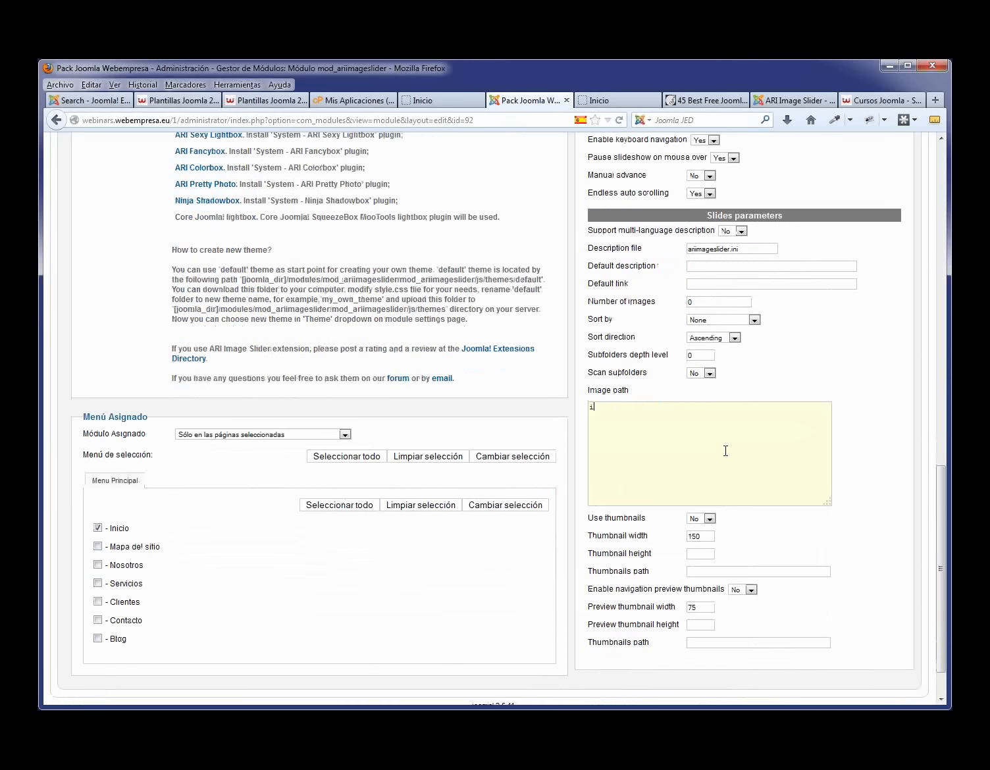
type("mages/slide")
left_click_drag(679, 410, 579, 419)
left_click(718, 440)
scroll(844, 386, "up", 15)
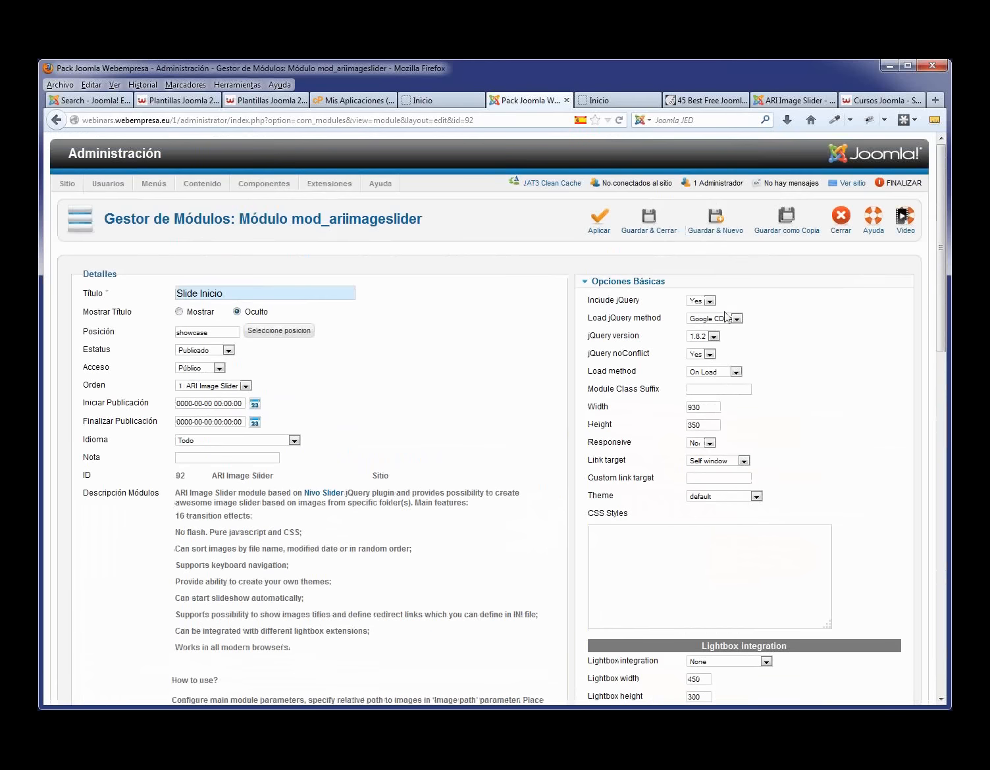
- Save and close the module, reload the homepage to check the slider, then return to admin
left_click(647, 224)
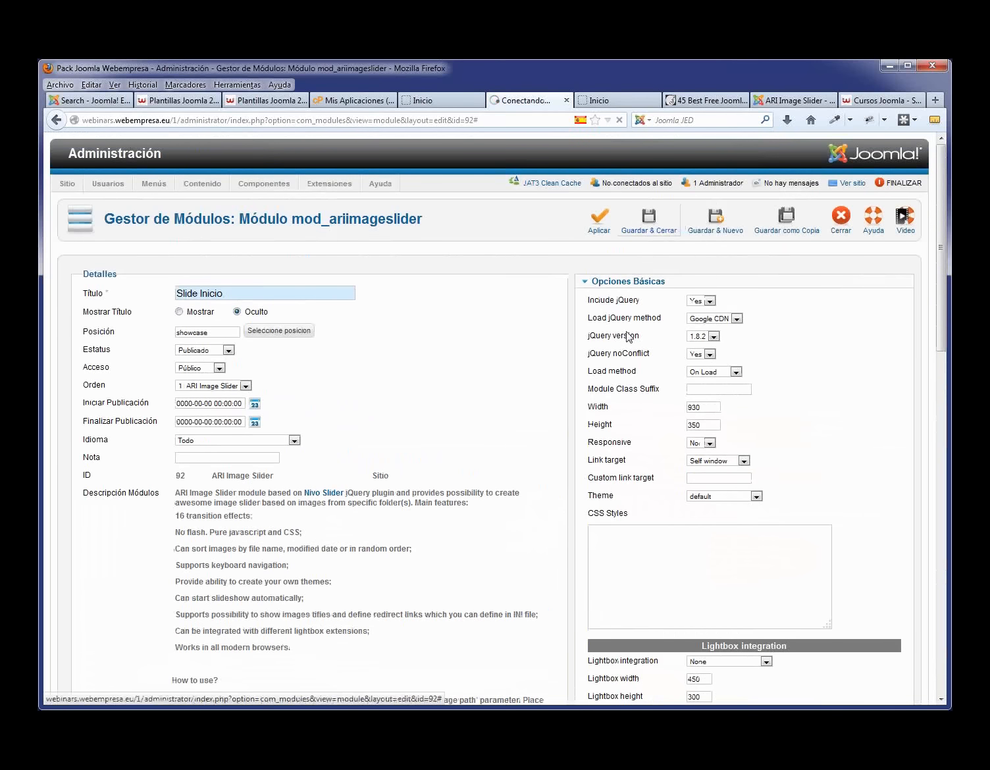
left_click(437, 103)
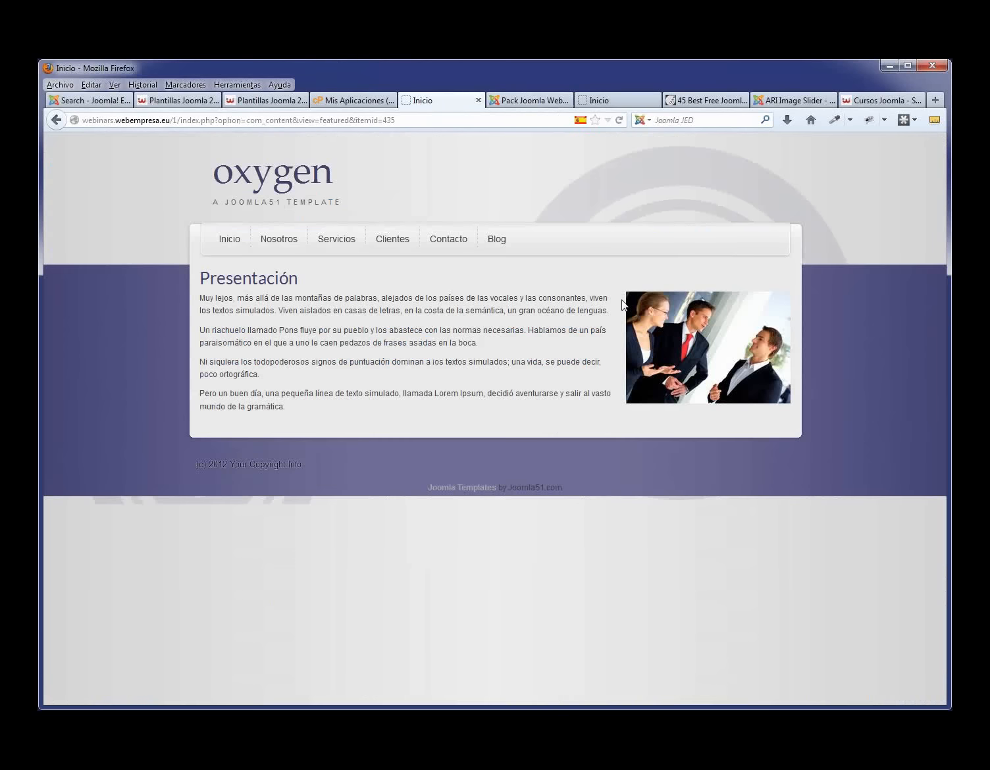
key("F5")
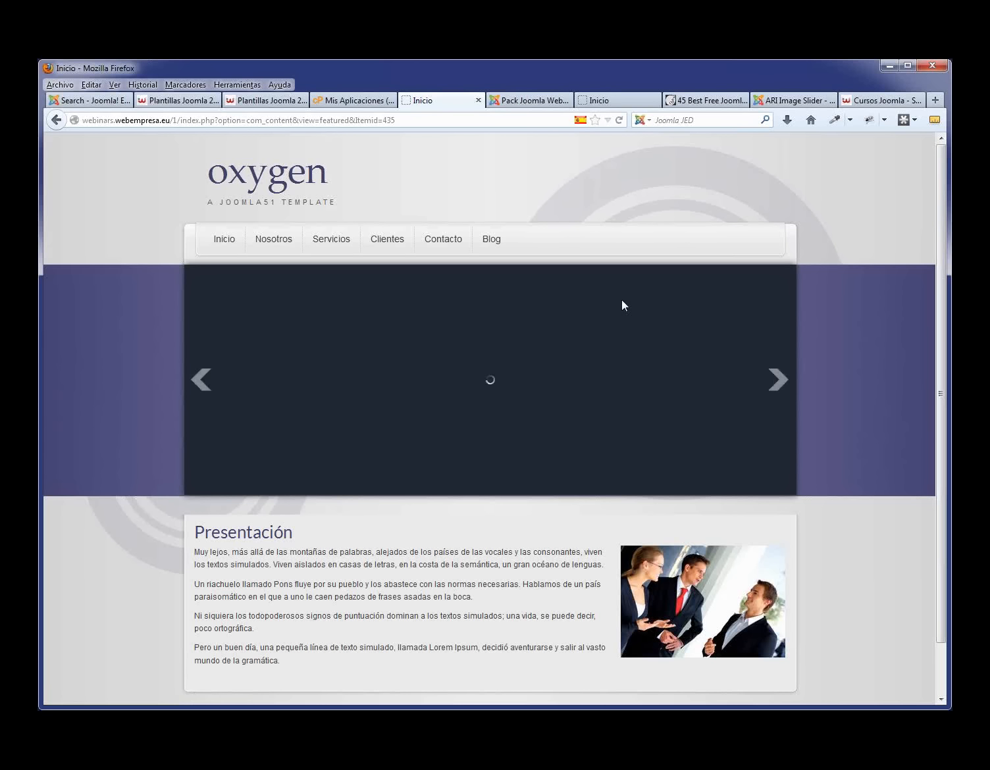
left_click(513, 102)
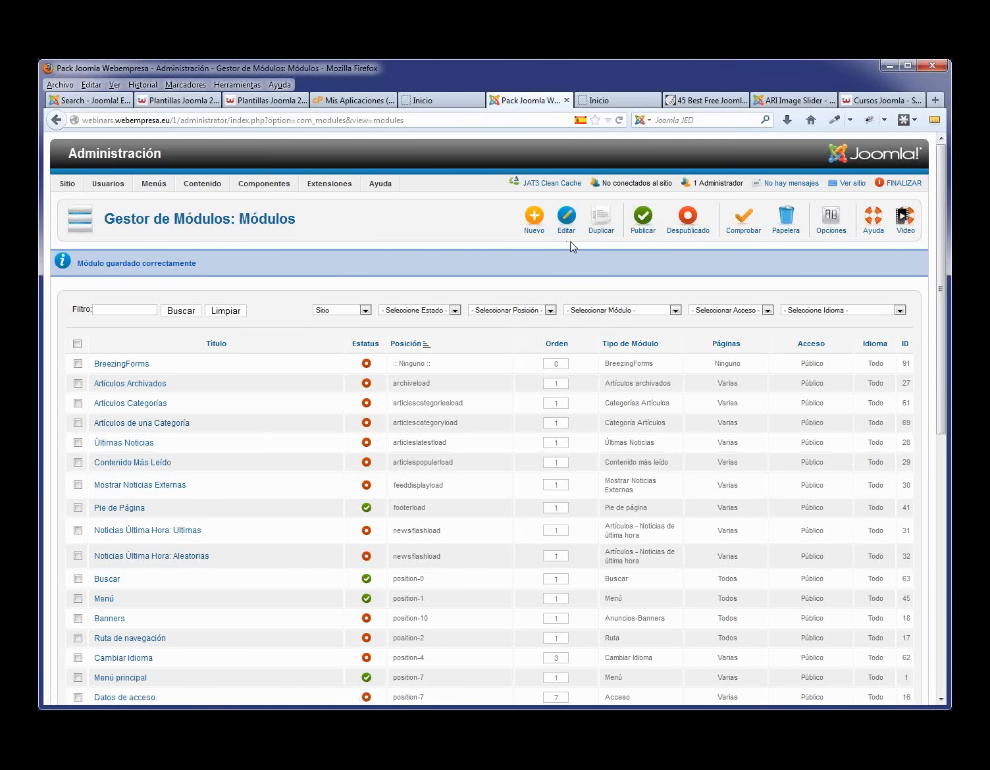
- Launch the eXtplorer file manager from the Componentes menu
mouse_move(251, 184)
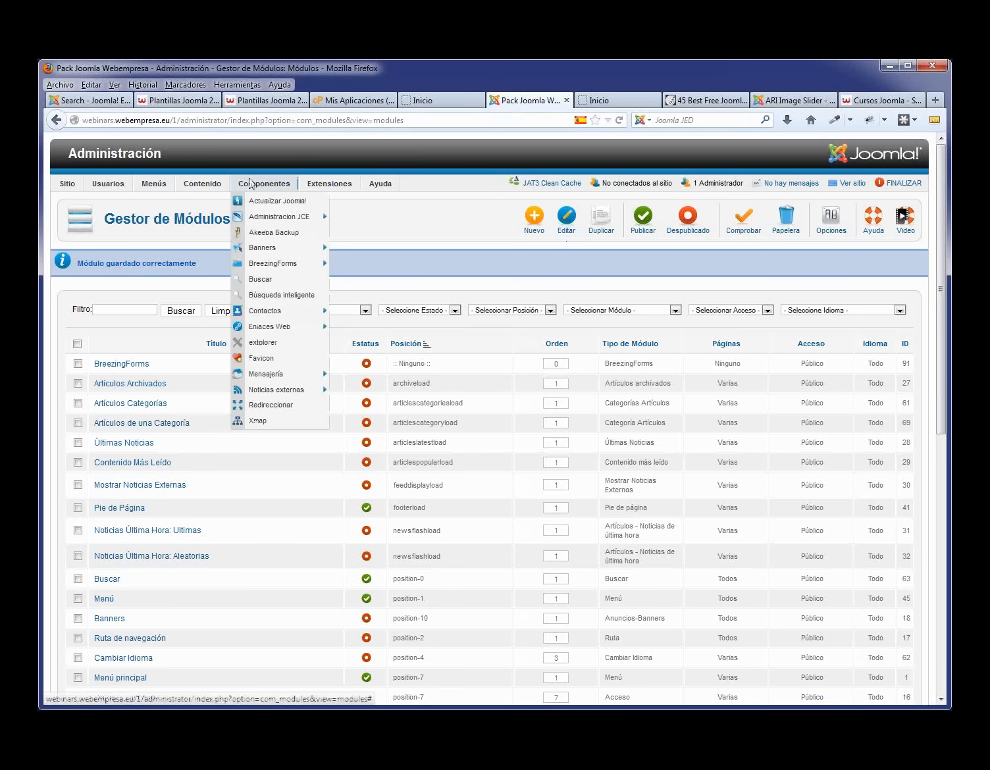
left_click(268, 343)
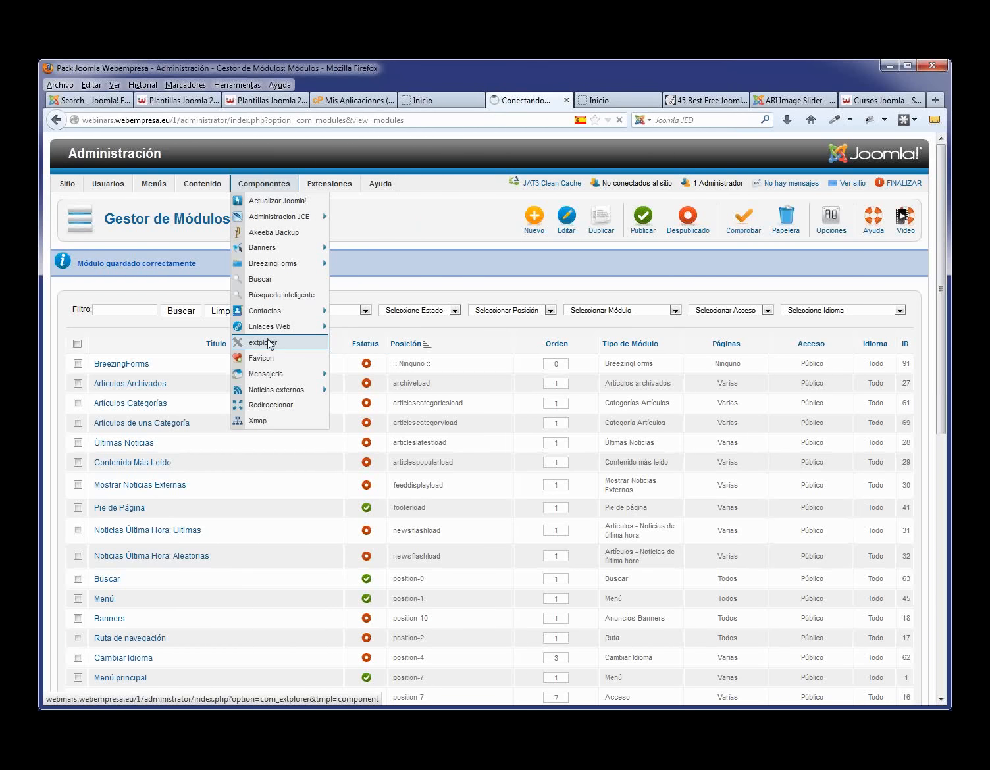
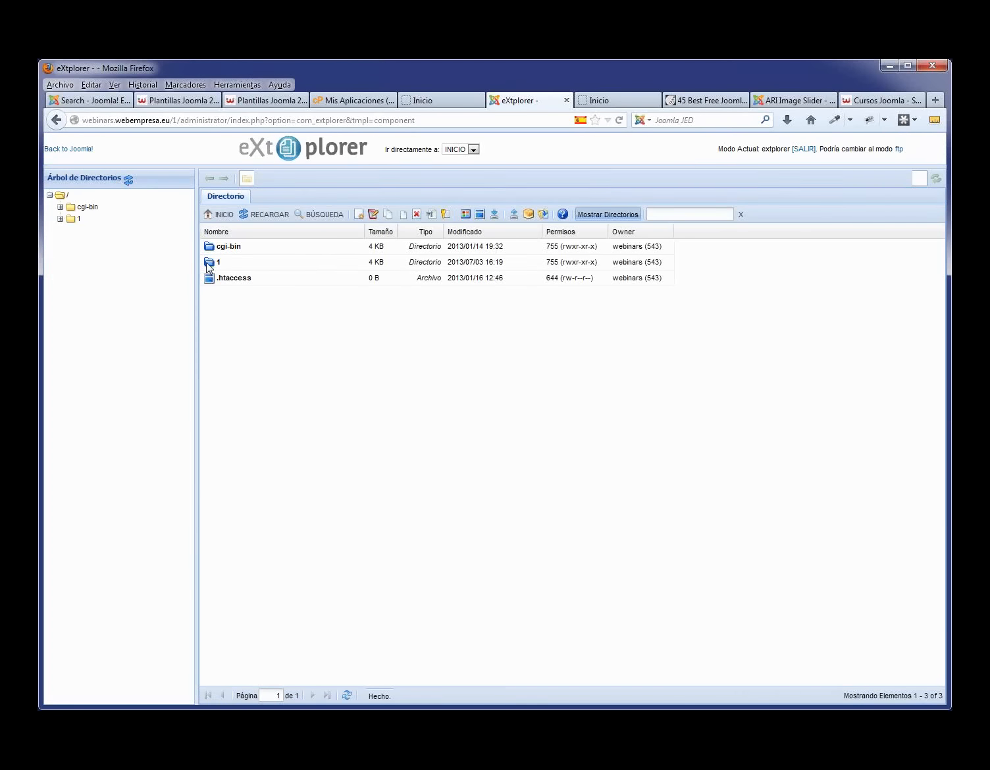
- Create a directory named slide inside the images folder and open it
double_click(206, 262)
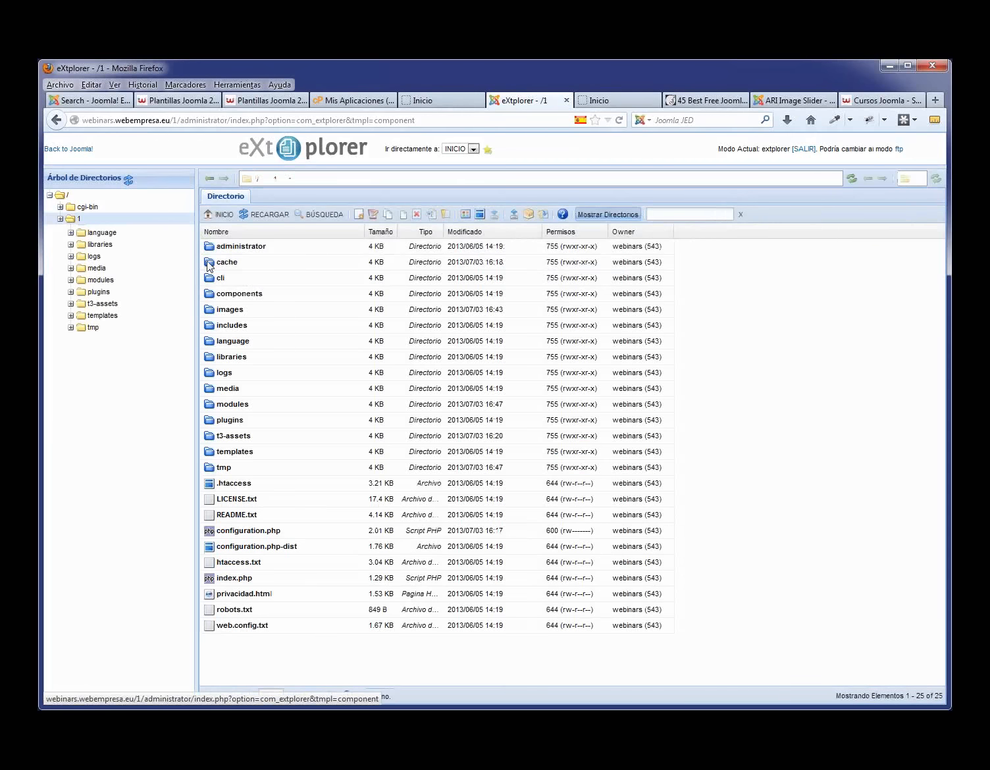
double_click(207, 312)
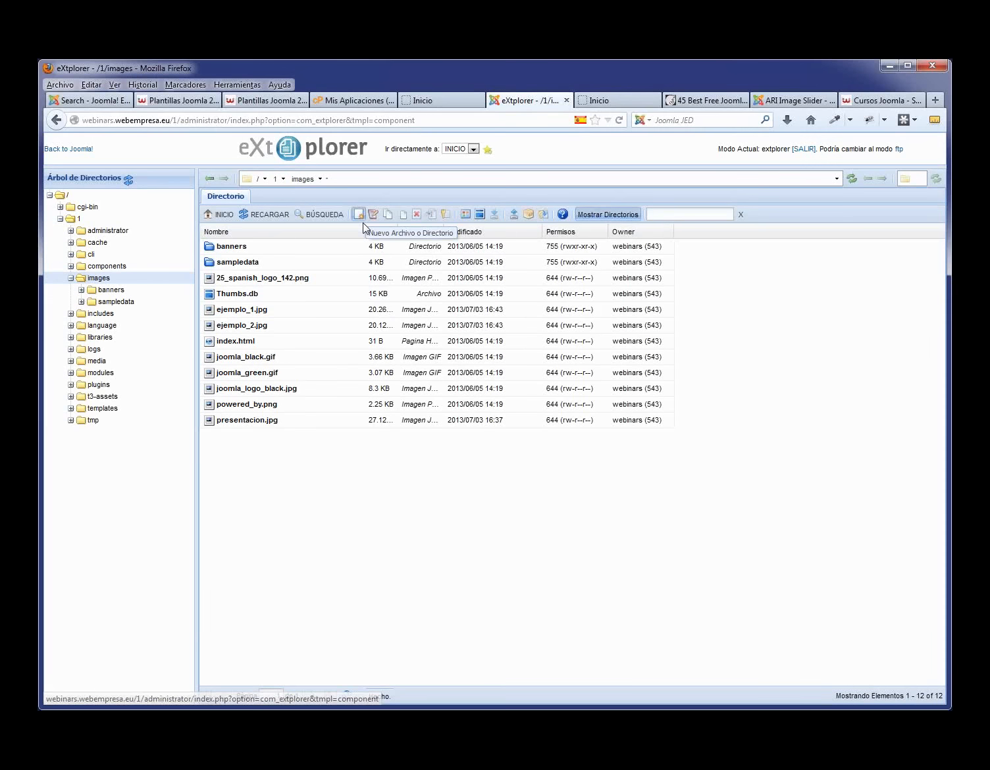
left_click(358, 219)
left_click(496, 322)
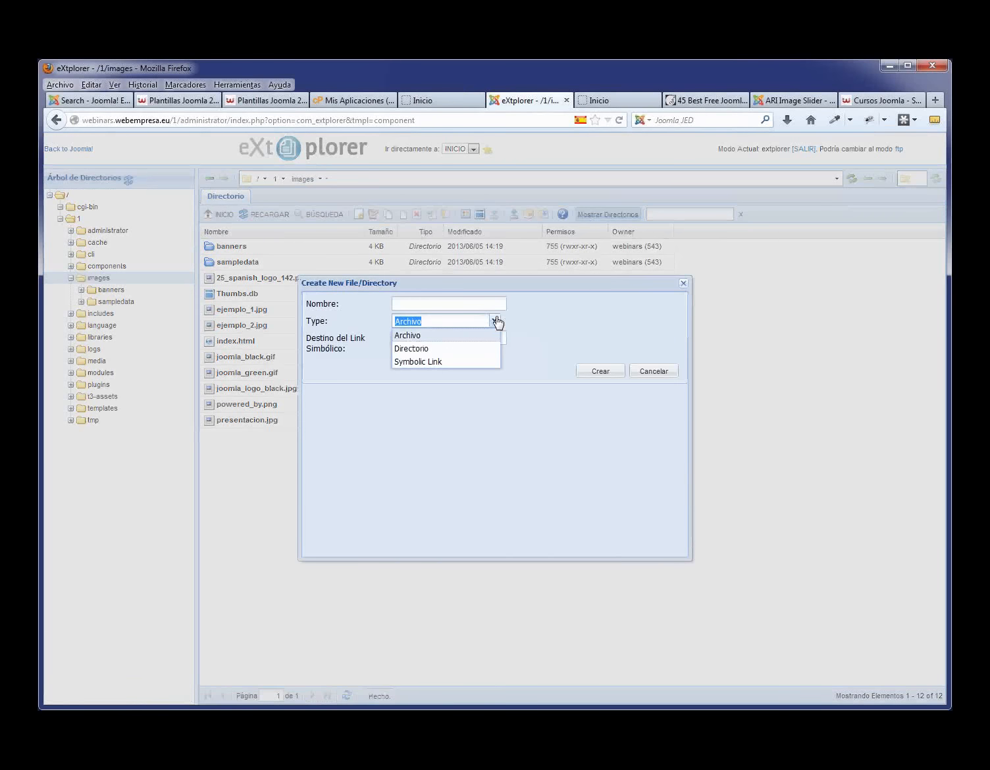
left_click(438, 347)
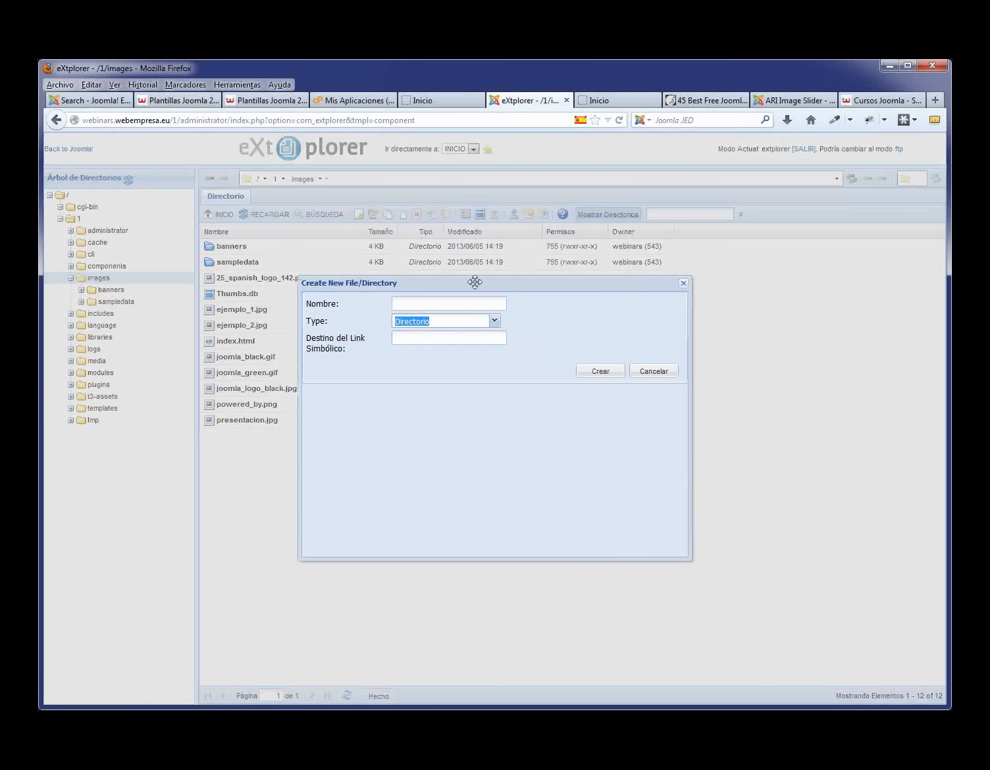
left_click(432, 303)
type("s")
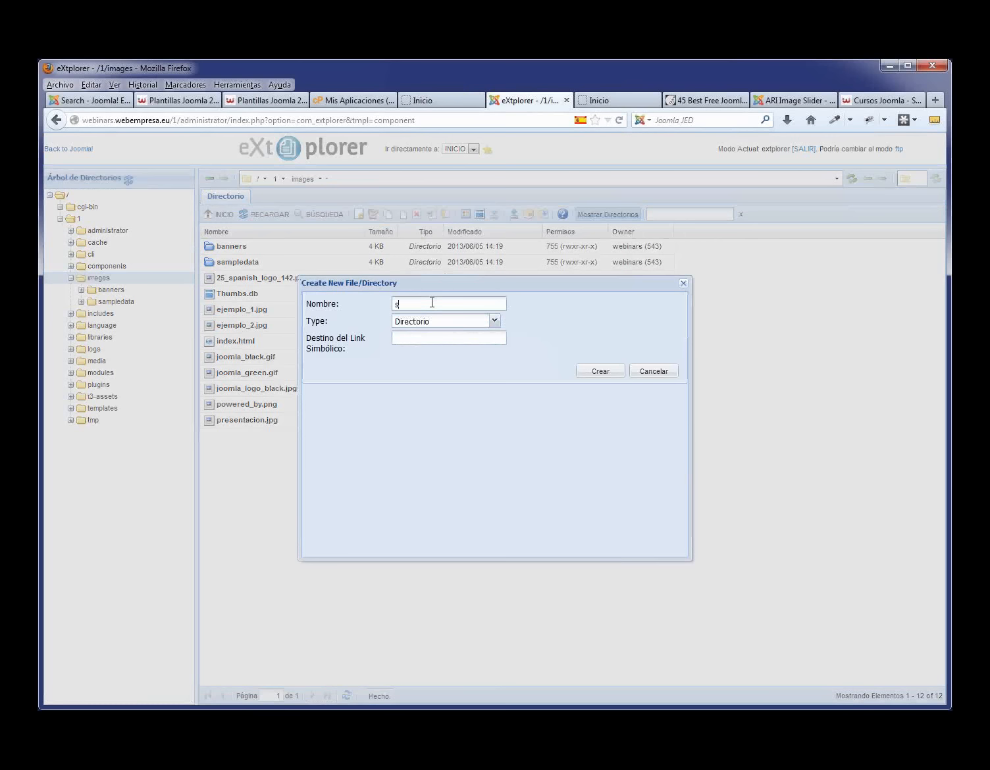
type("lio")
left_click(601, 371)
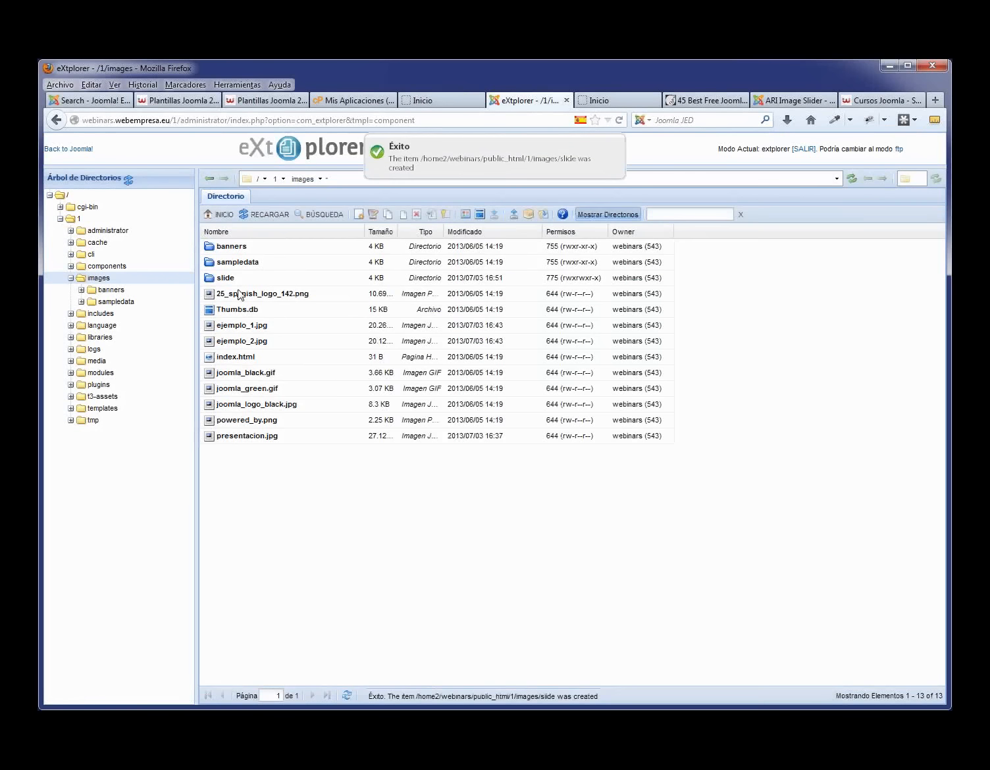
double_click(455, 277)
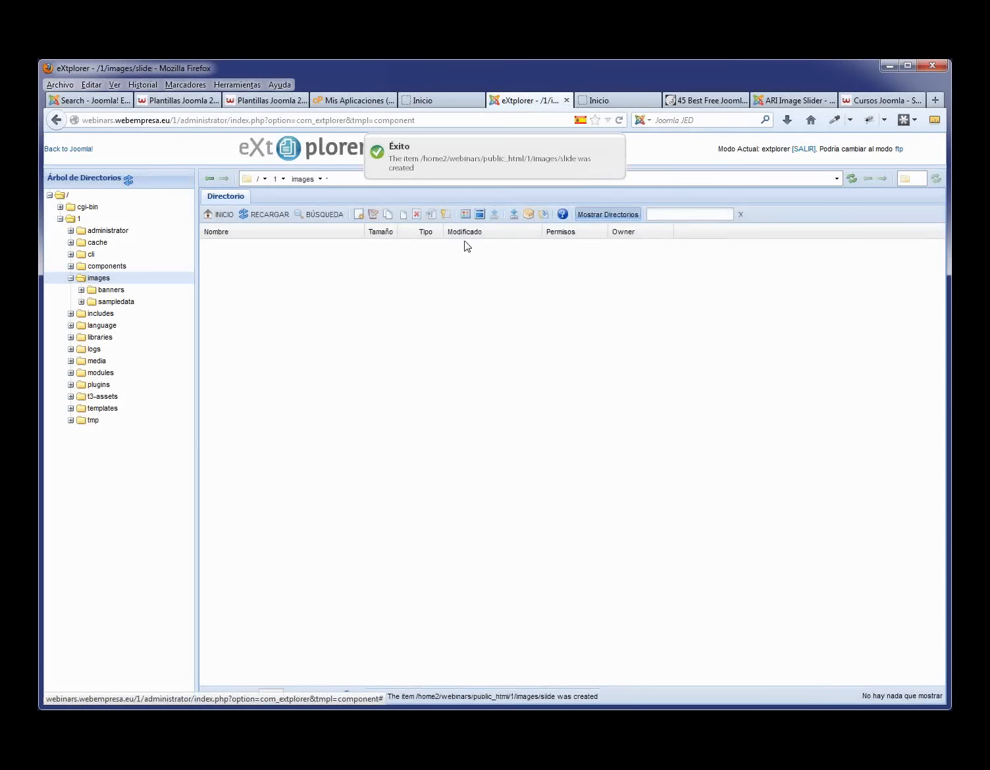
- Pick slide1.jpeg, slide2.jpeg and slide3.jpeg for the three upload slots and upload them
left_click(515, 216)
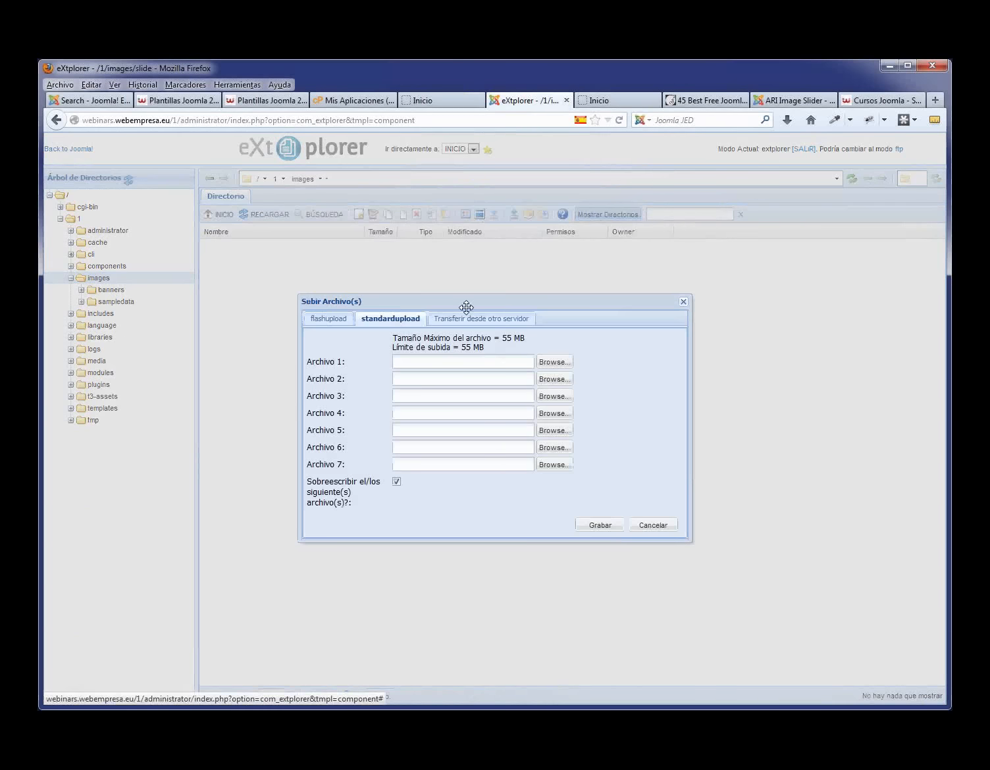
left_click(550, 366)
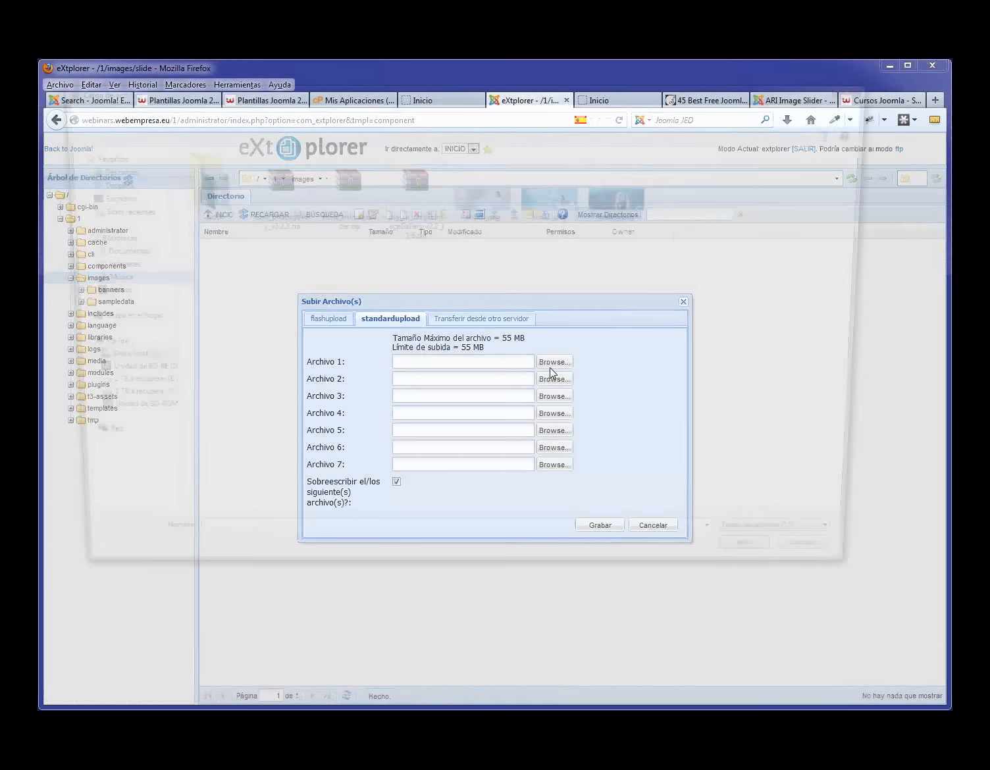
left_click(516, 217)
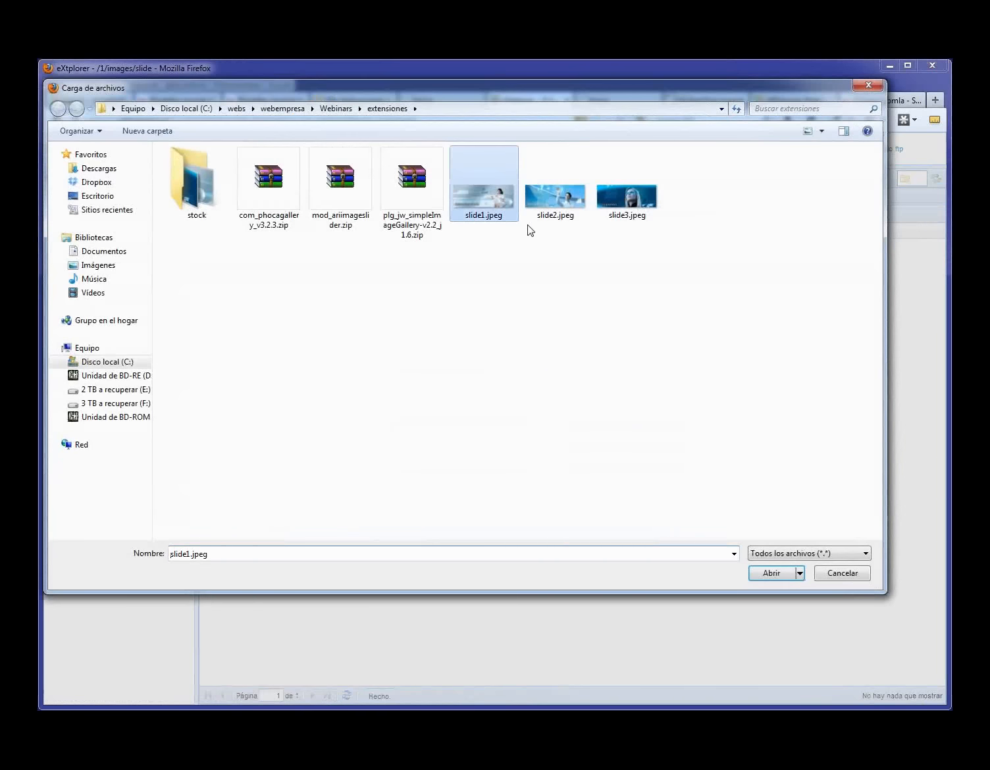
left_click(776, 574)
left_click(555, 380)
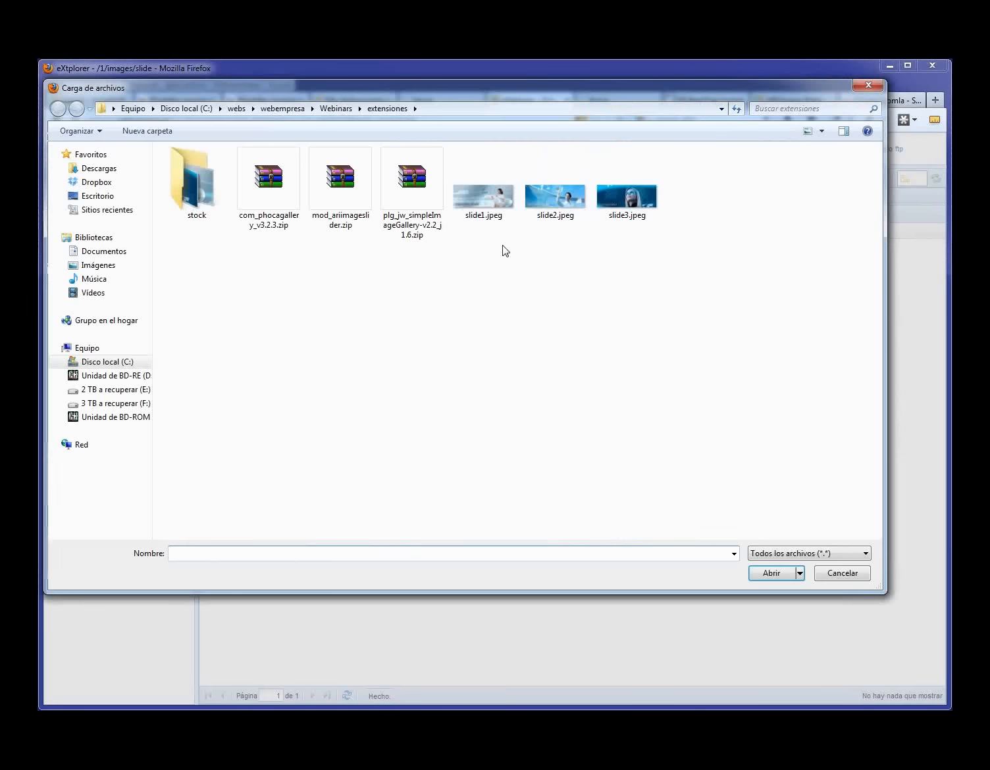
left_click(539, 200)
key("Return")
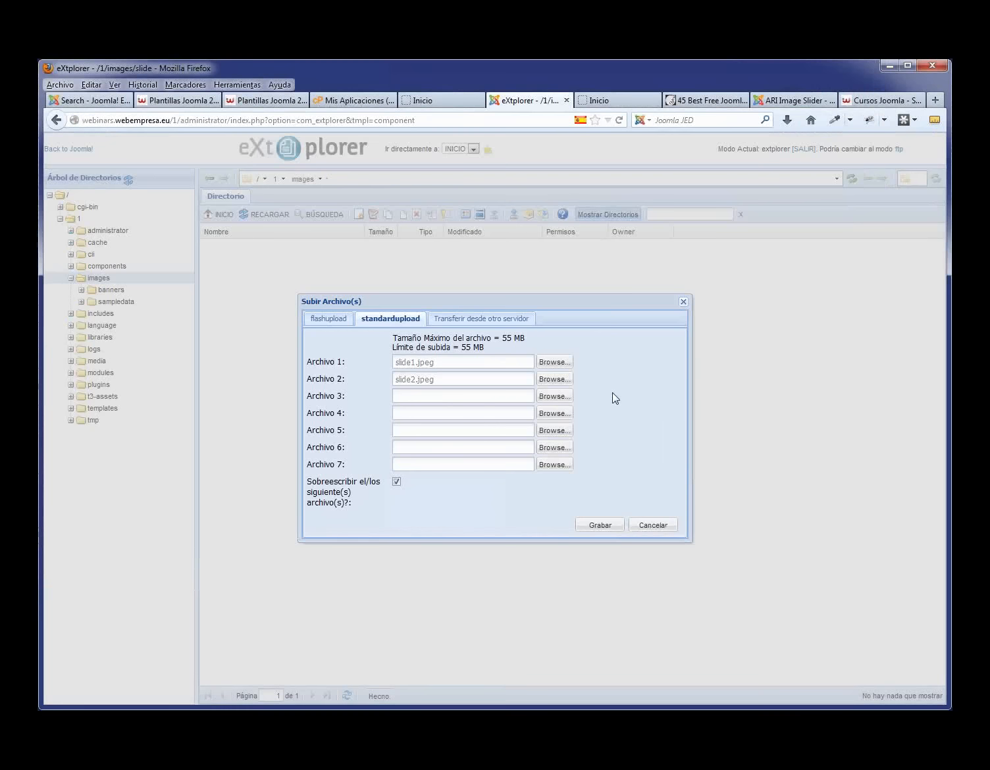
left_click(557, 395)
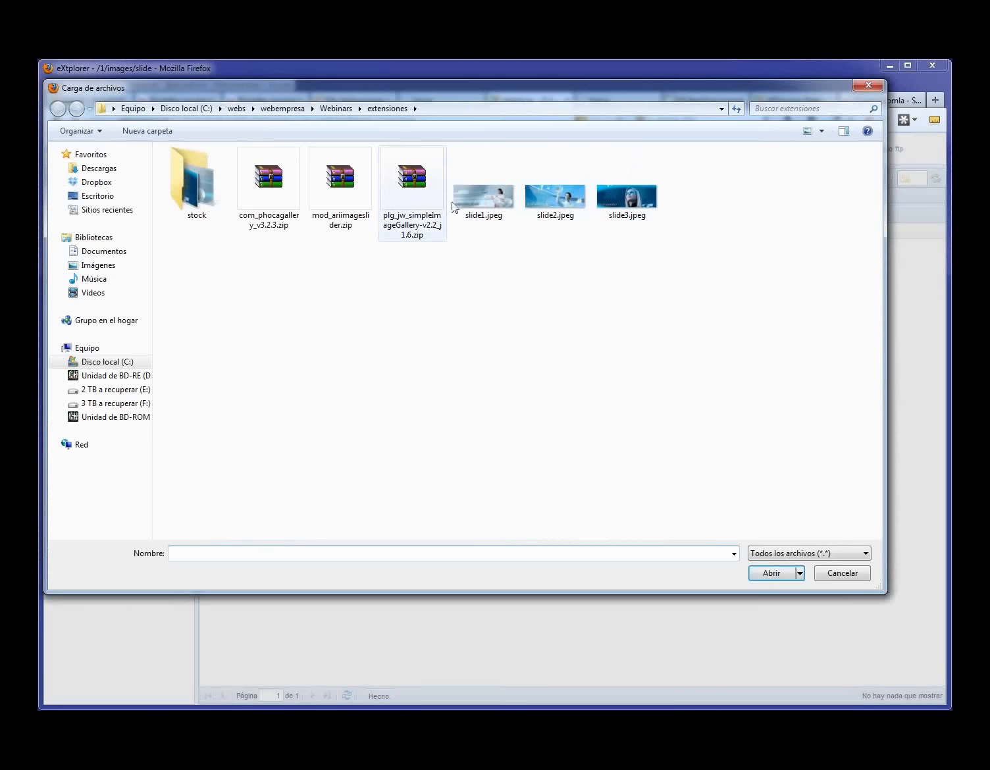
left_click(625, 197)
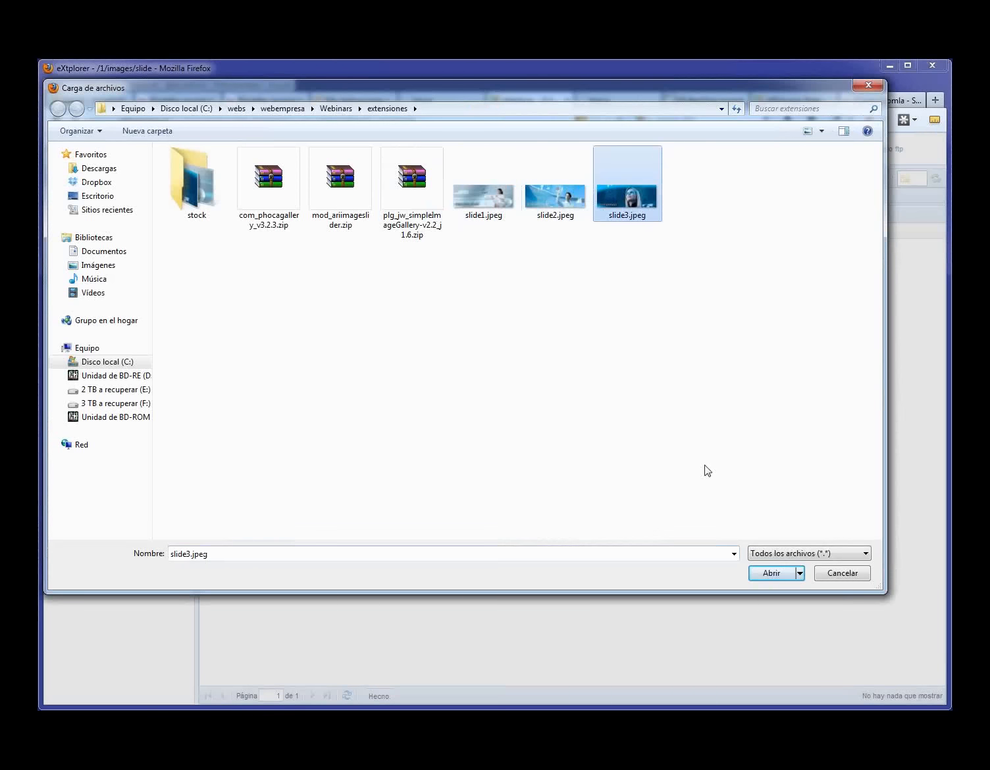
left_click(766, 568)
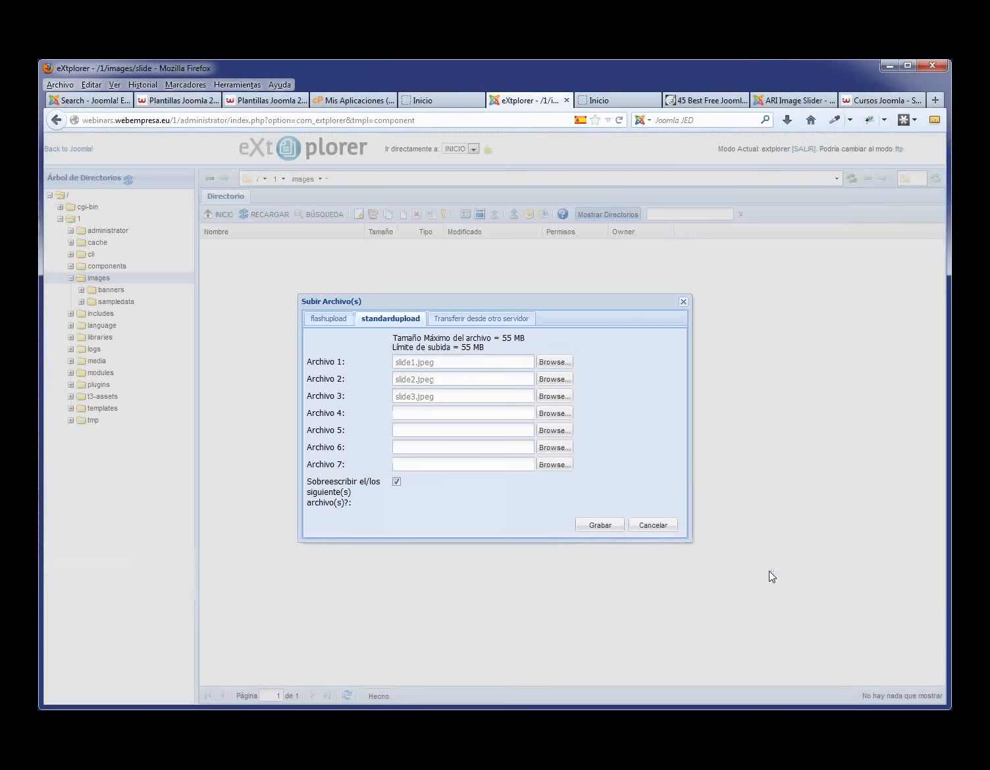
left_click(602, 525)
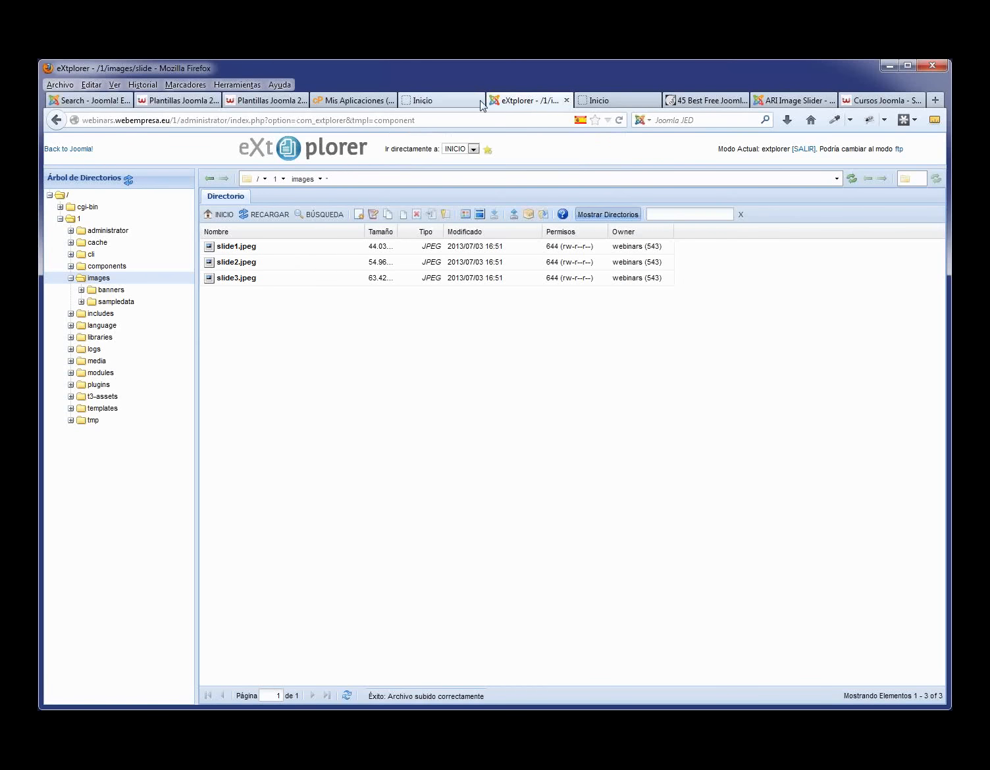
- Reload the home page, step back and forward through the slider, then return to Joomla
left_click(440, 100)
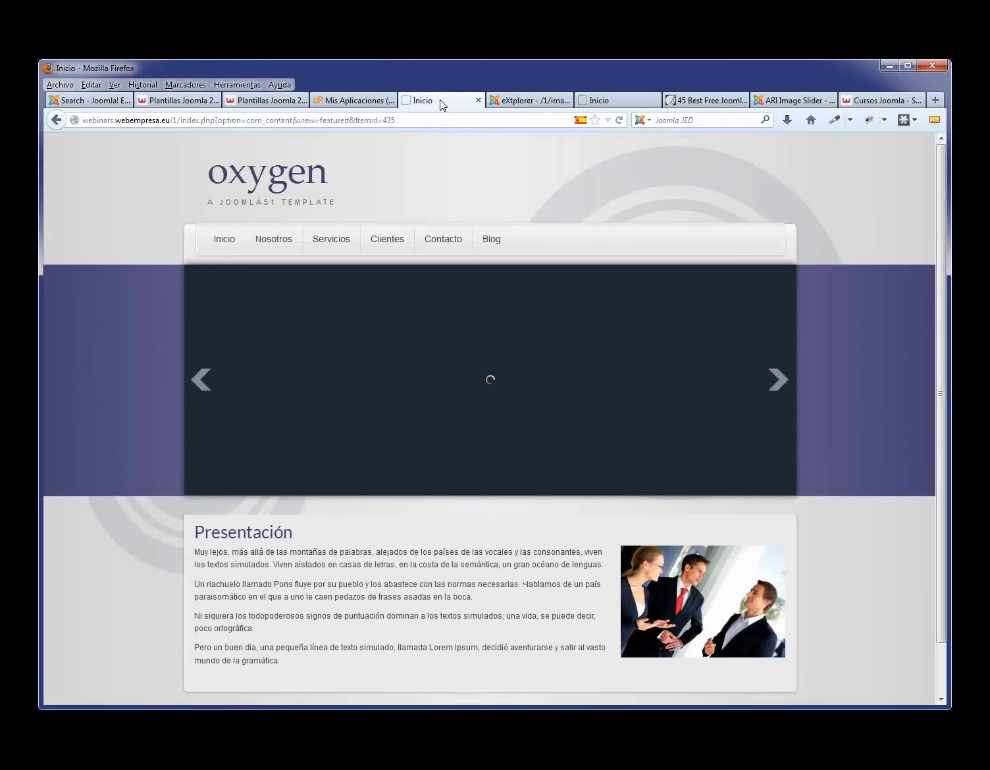
key("F5")
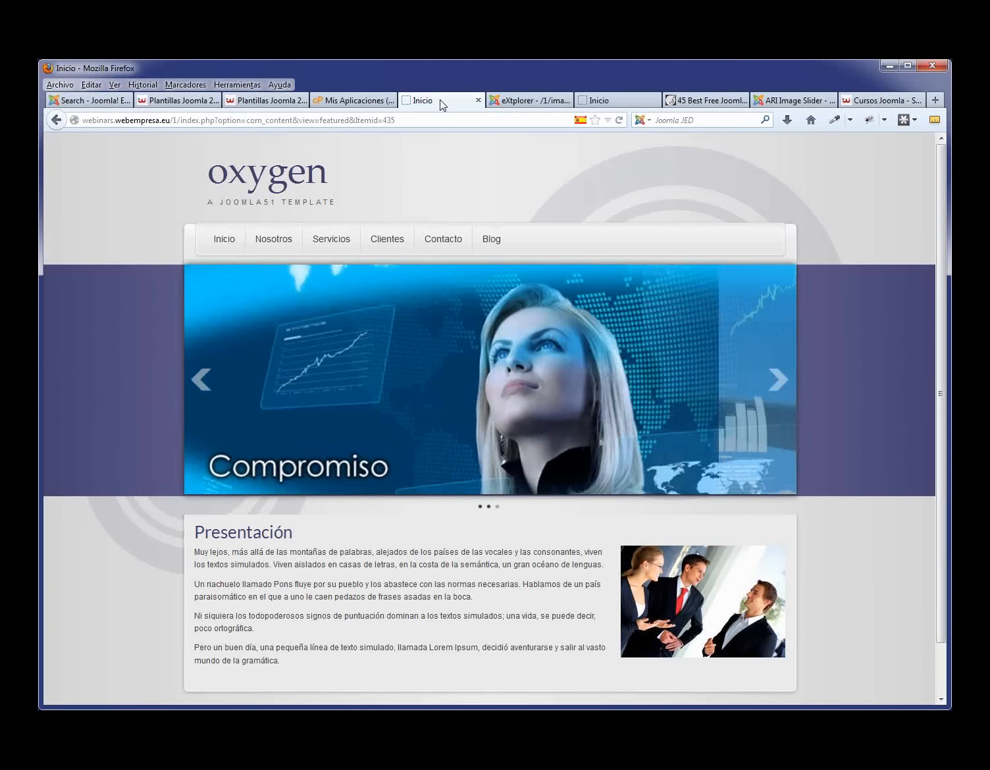
left_click(198, 385)
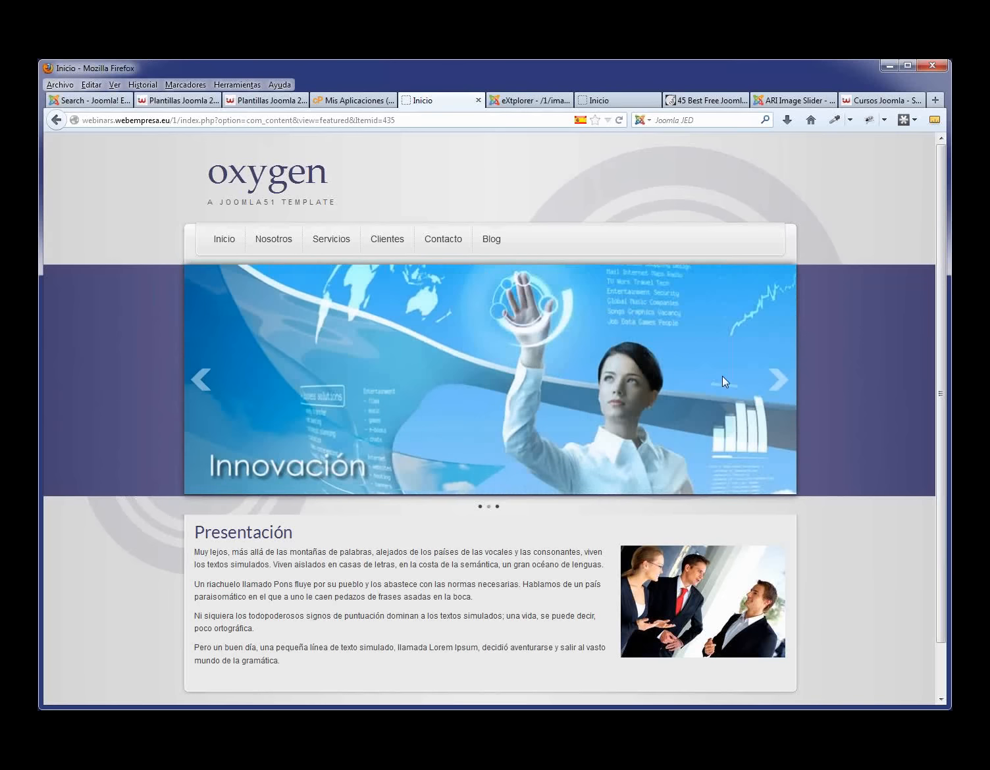
left_click(776, 382)
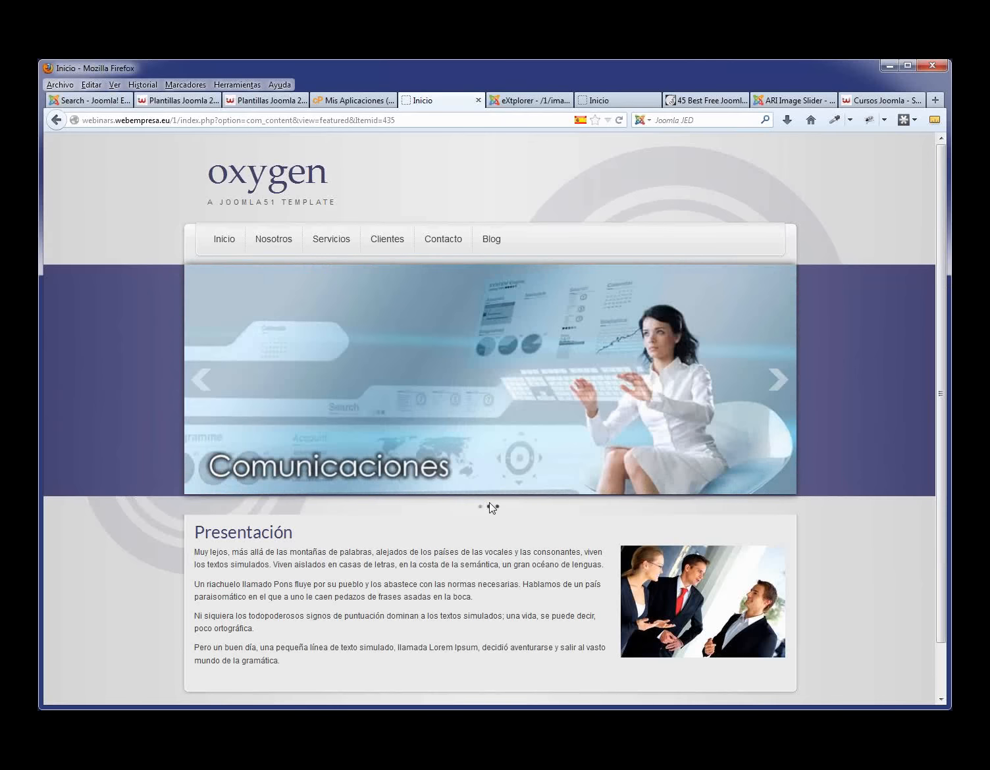
left_click(517, 102)
left_click(69, 152)
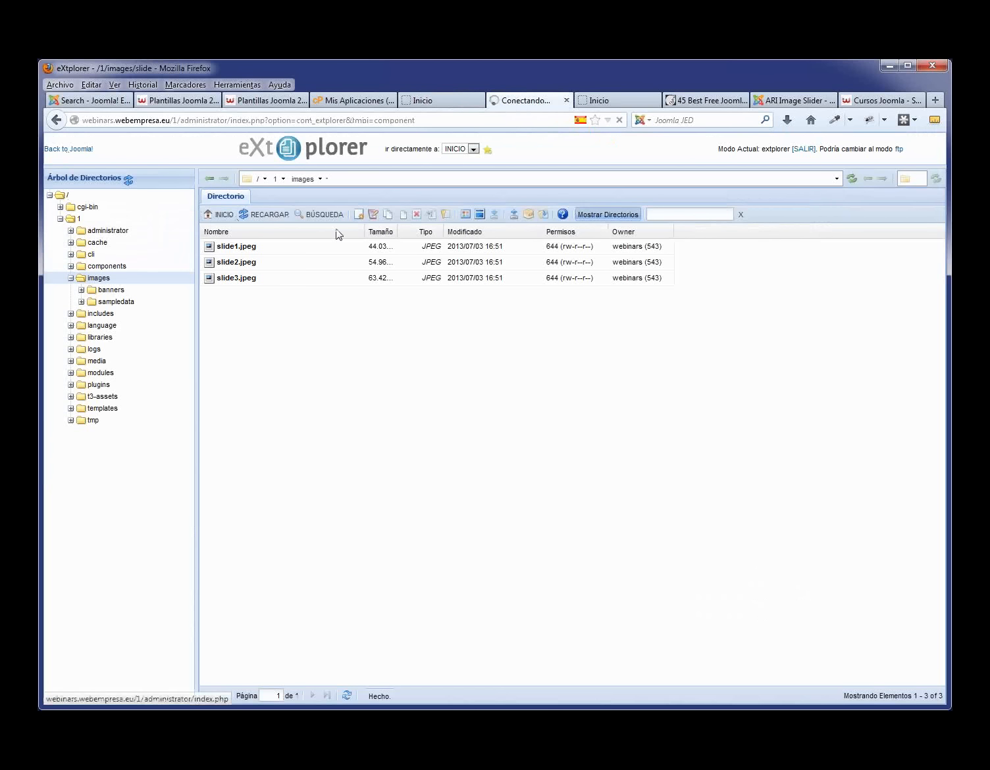
- Scroll the module-positions preview to the base-1a, base-1b and base-1c labels, then return to the administrator
left_click(598, 102)
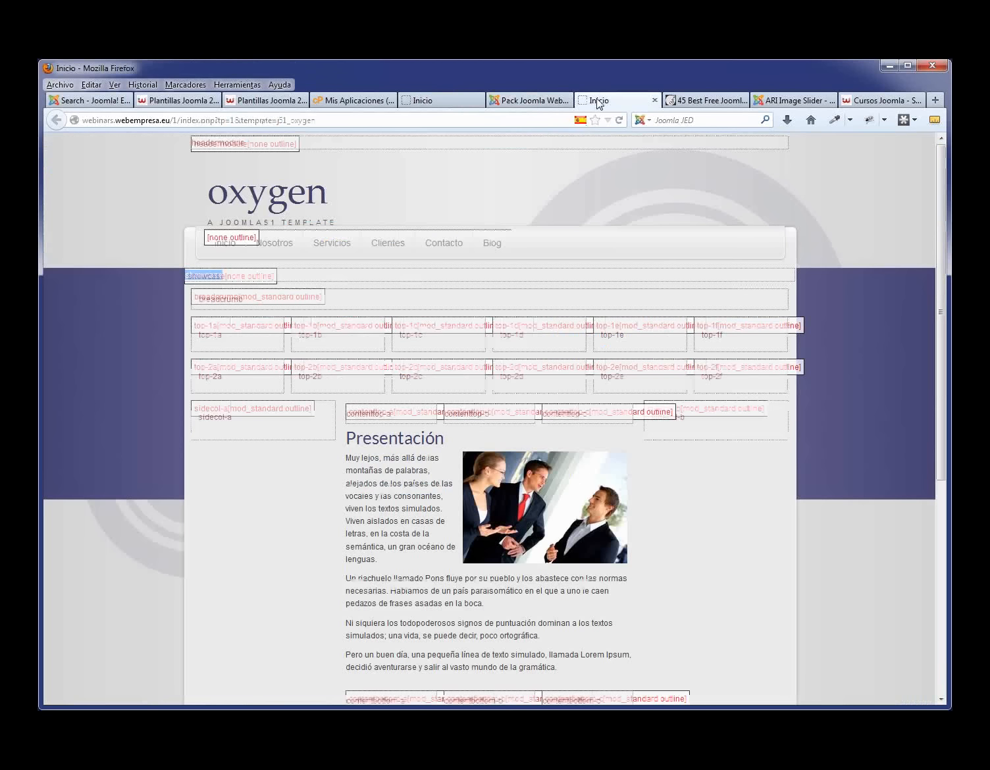
scroll(593, 276, "down", 6)
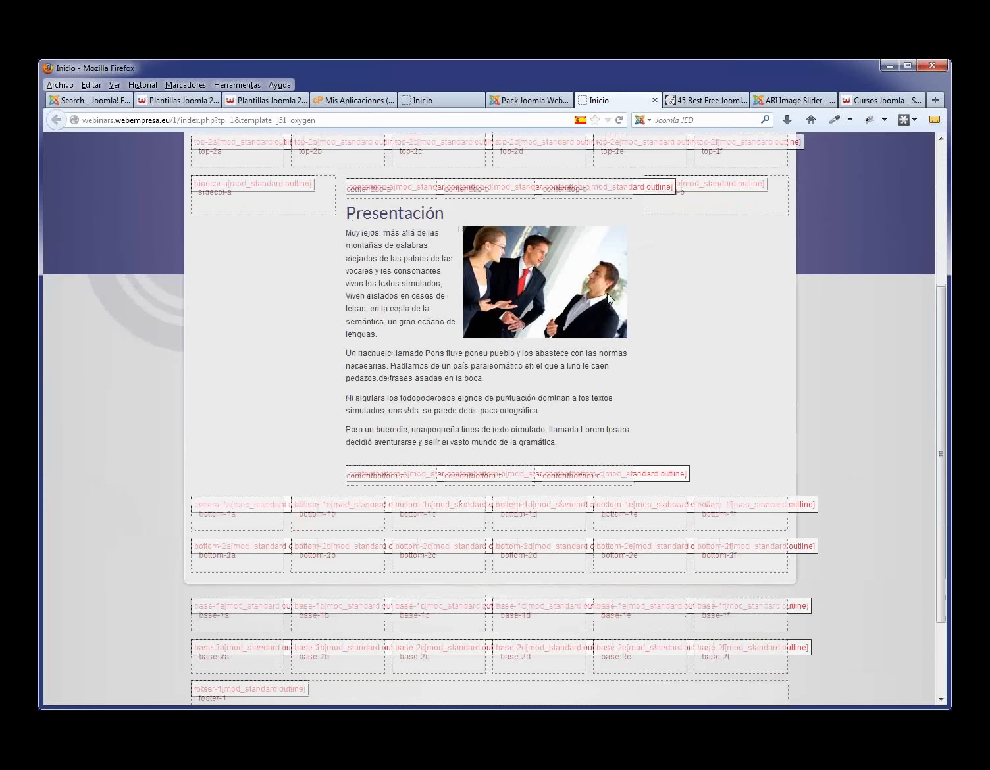
scroll(607, 295, "down", 3)
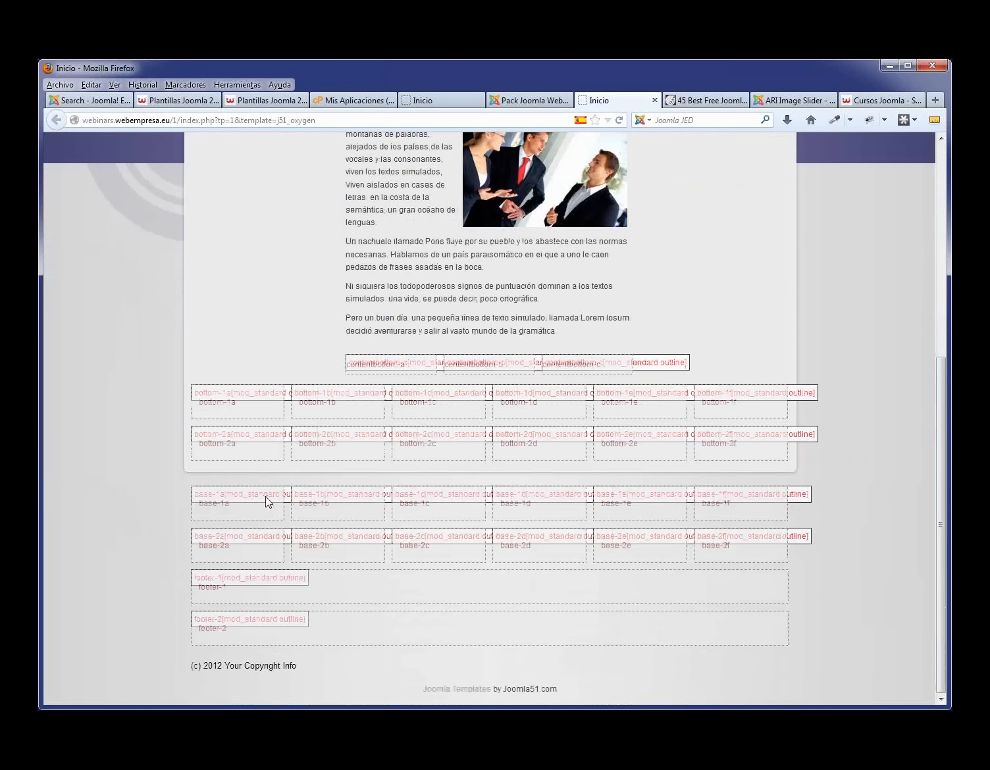
left_click_drag(205, 505, 200, 509)
left_click(440, 507, "shift")
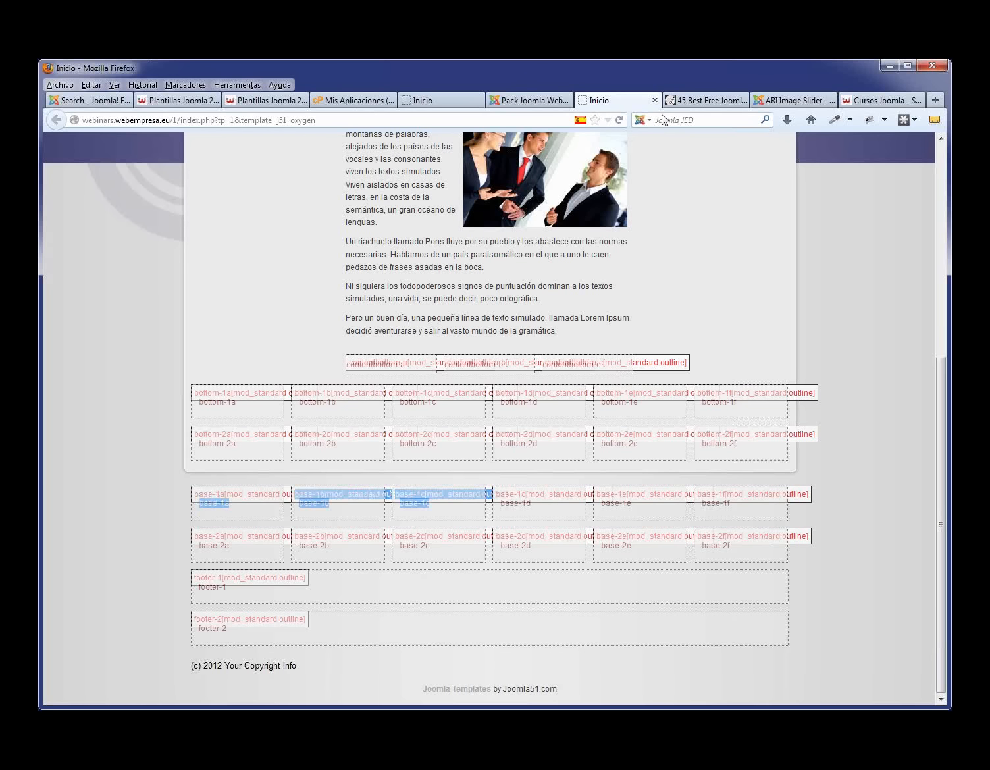
left_click(551, 103)
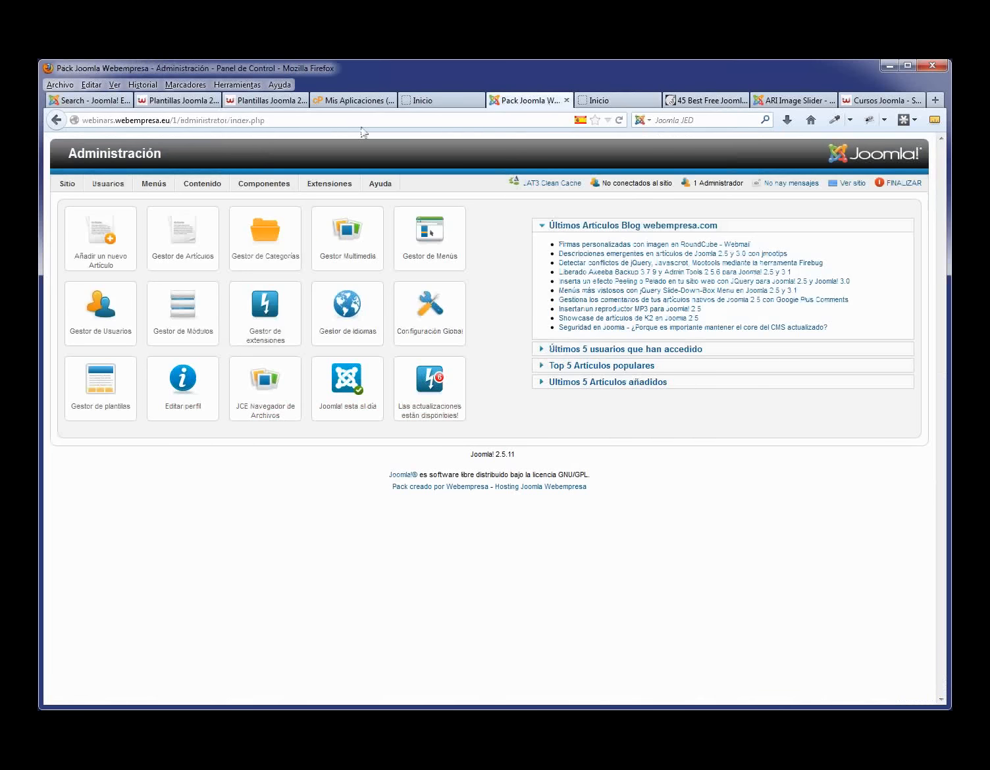
- Start a new Personalizar HTML module from the Module Manager
mouse_move(329, 184)
left_click(354, 218)
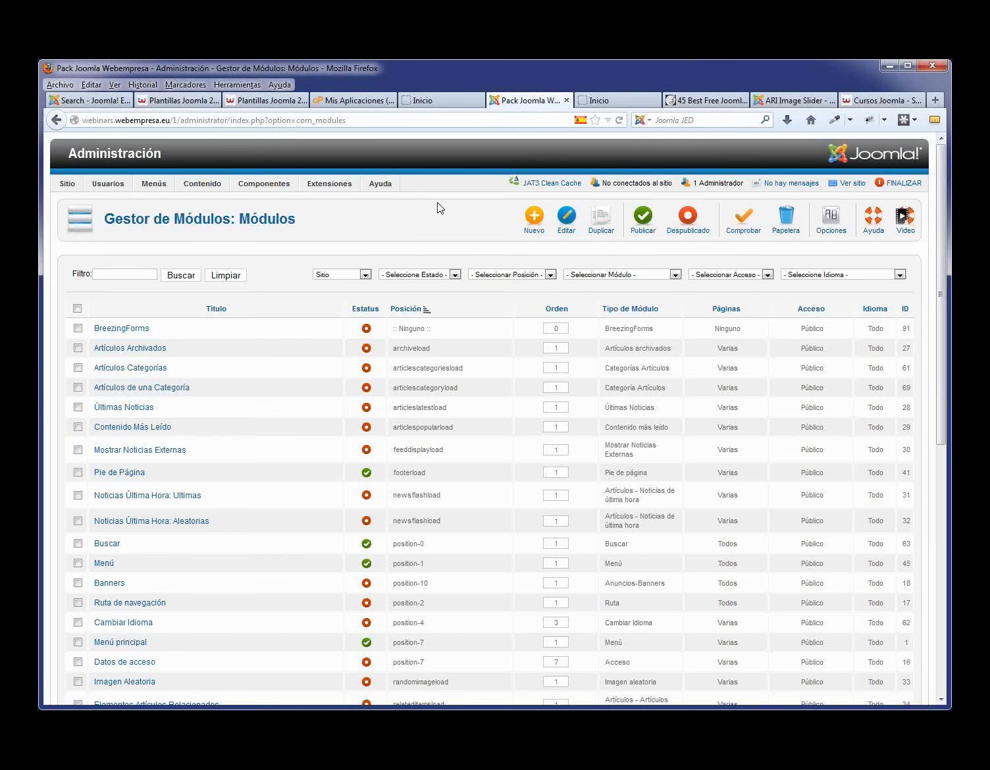
left_click(536, 221)
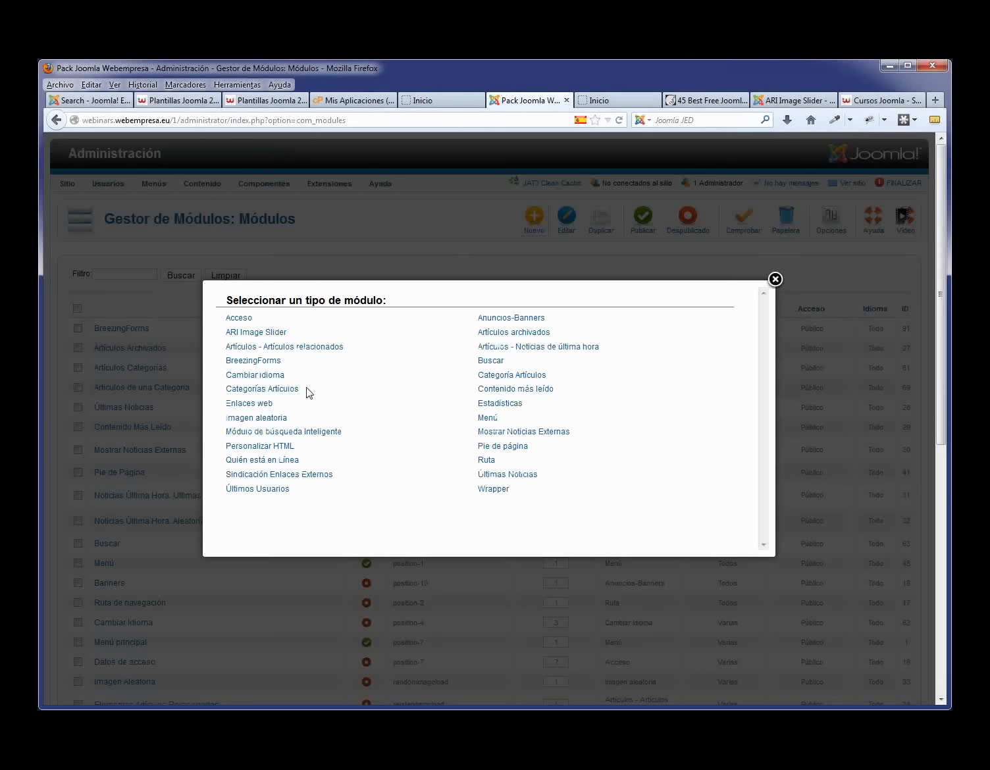
left_click(261, 447)
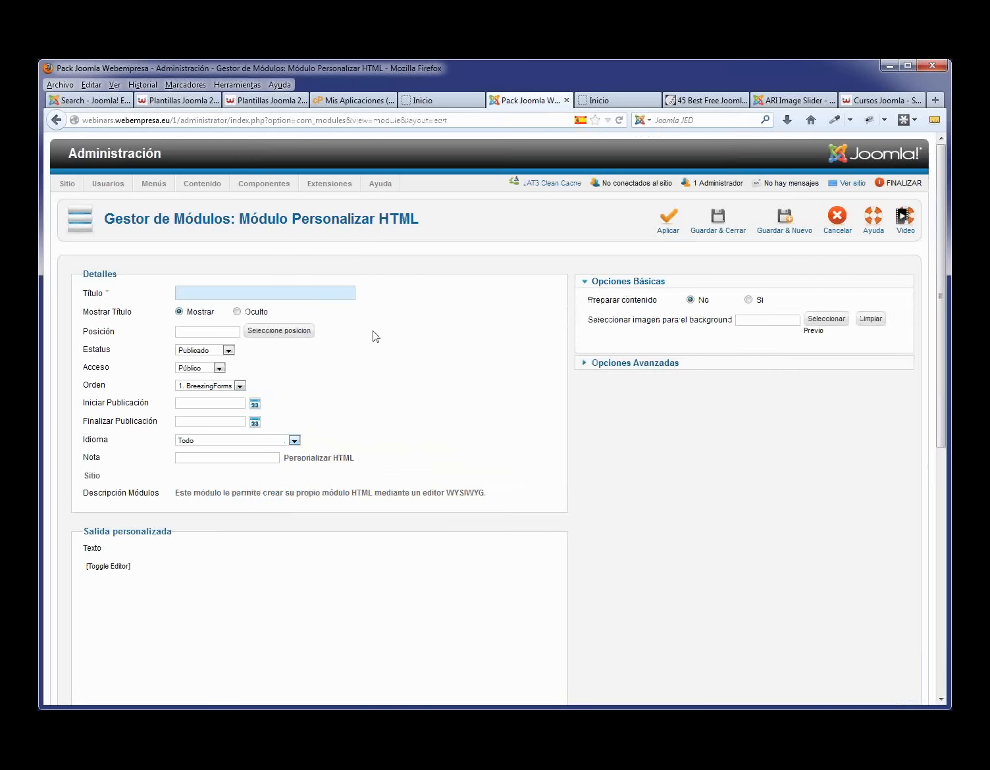
- Title the module 'Acerca de' and set its position to base-1a
scroll(359, 474, "down", 2)
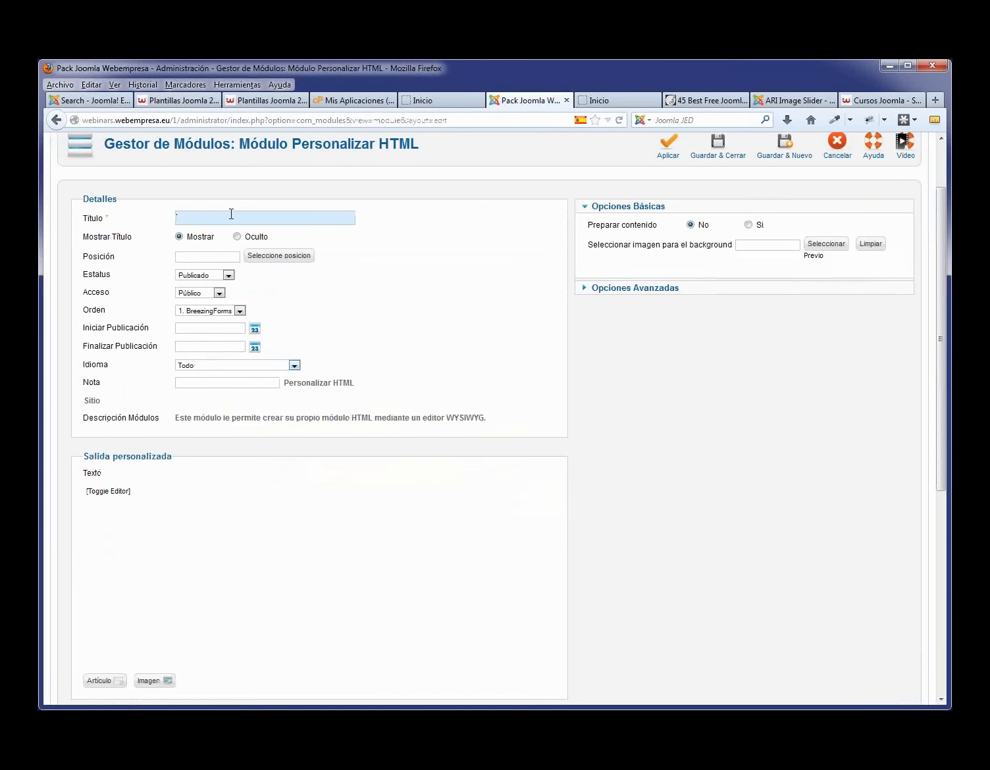
left_click(201, 258)
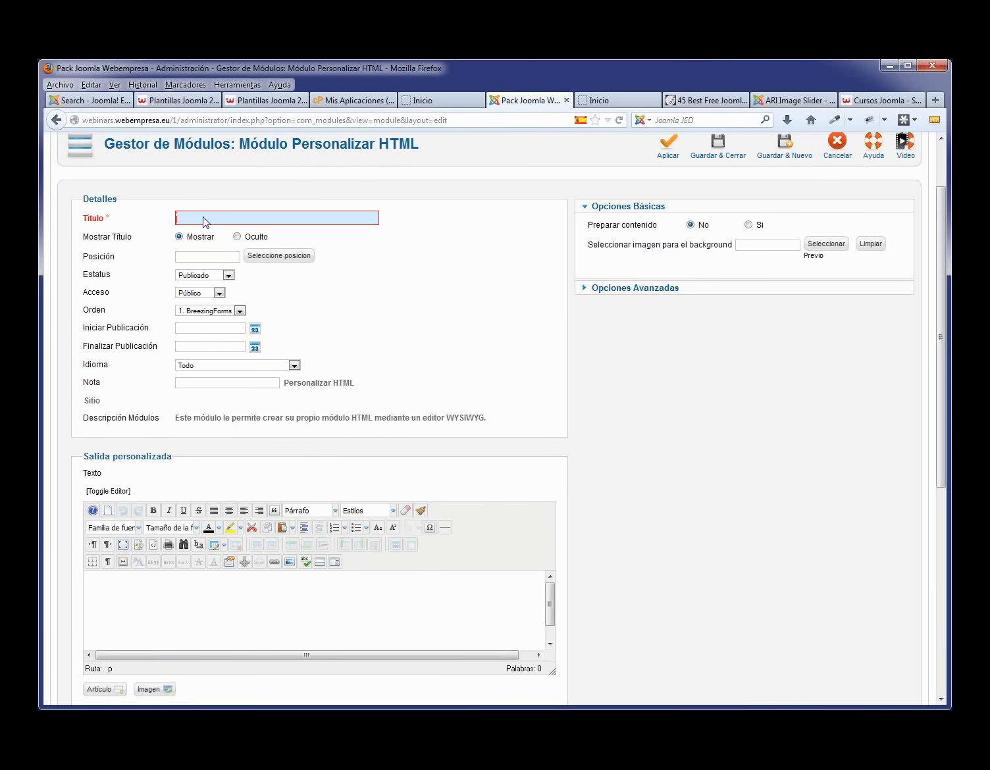
type("Ac")
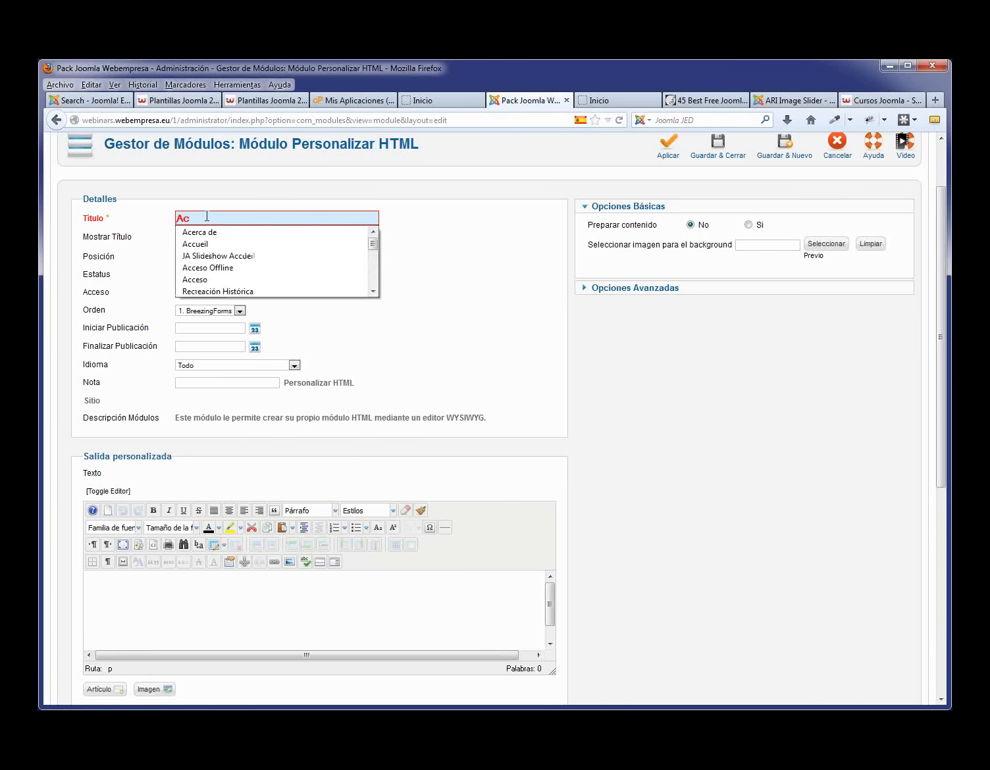
left_click(213, 233)
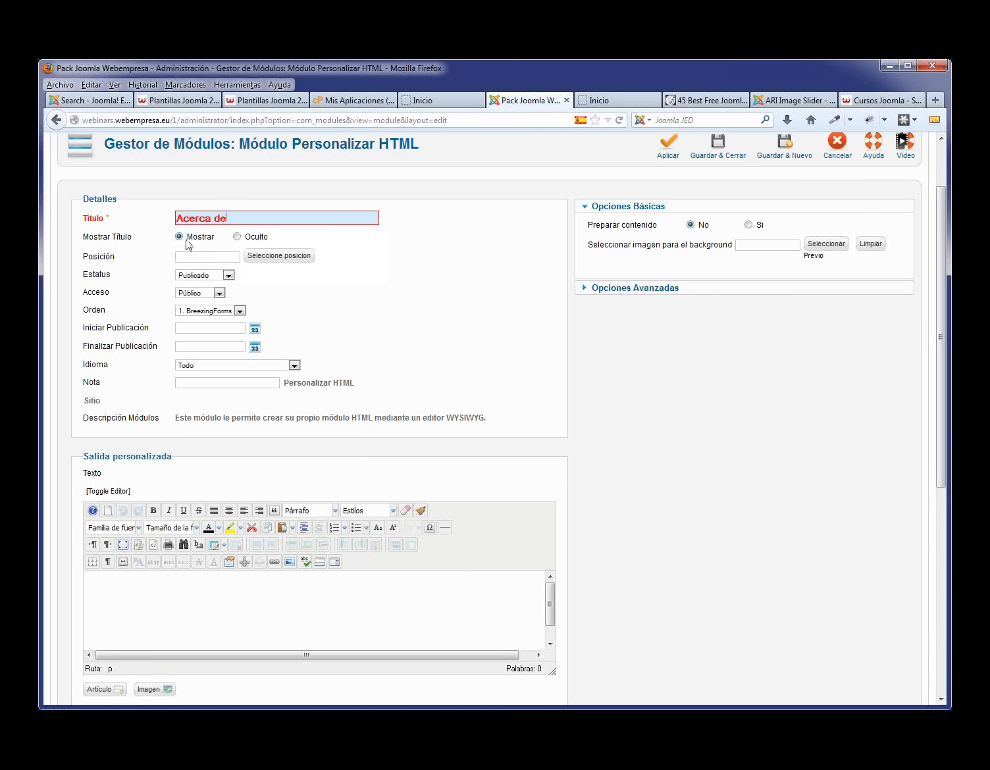
mouse_move(139, 239)
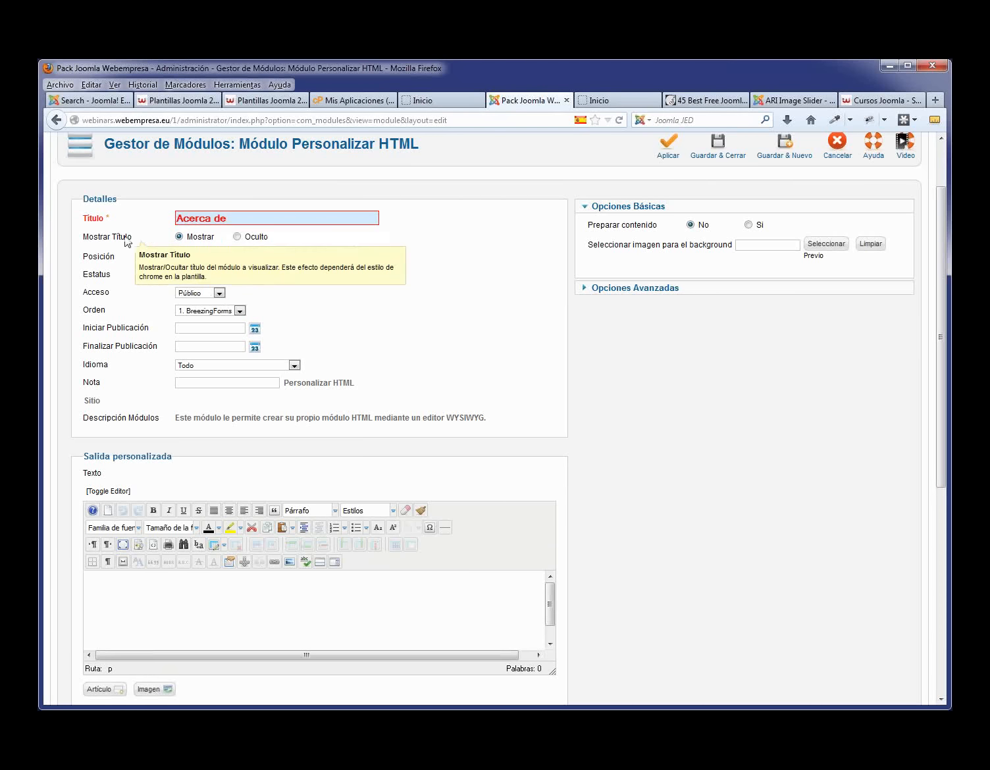
left_click(194, 257)
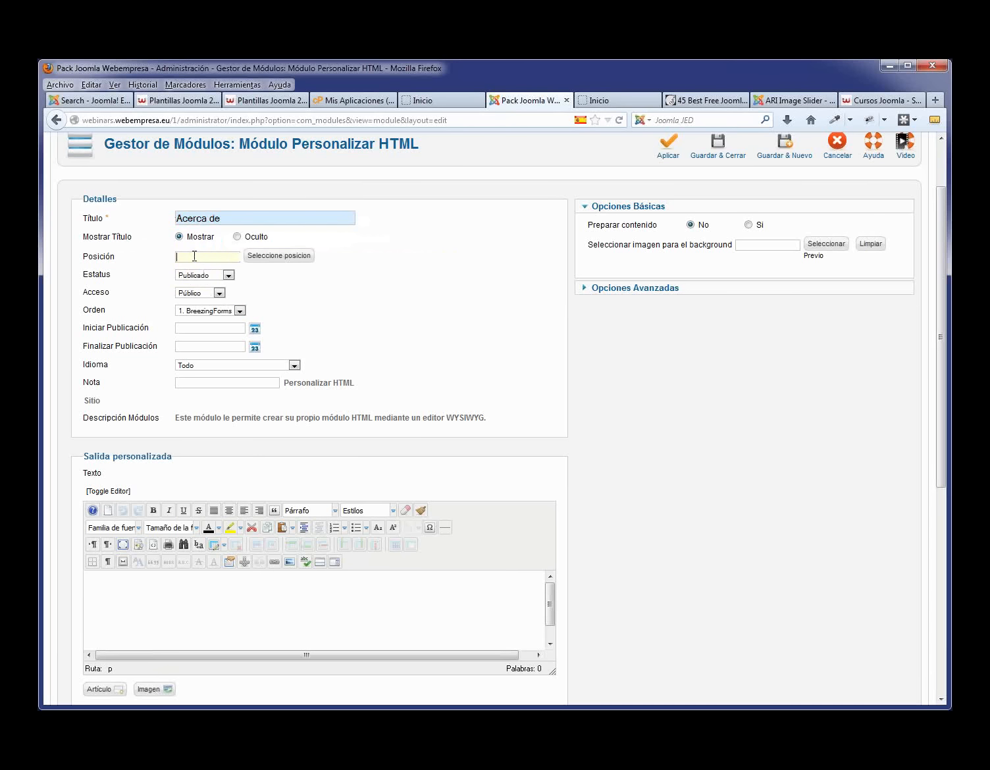
type("base-1a")
left_click(408, 322)
- Paste two lines of Lorem ipsum as the module body and save and close it
left_click(210, 592)
type("Lorem ipsum dolor sit amet,consectetuer adipiscing elit. Praesent ut nibh. Nulla ac nibh. Phasellus nibh. Etiam tellus. Etiam nec lacus vitae est aliquam varius")
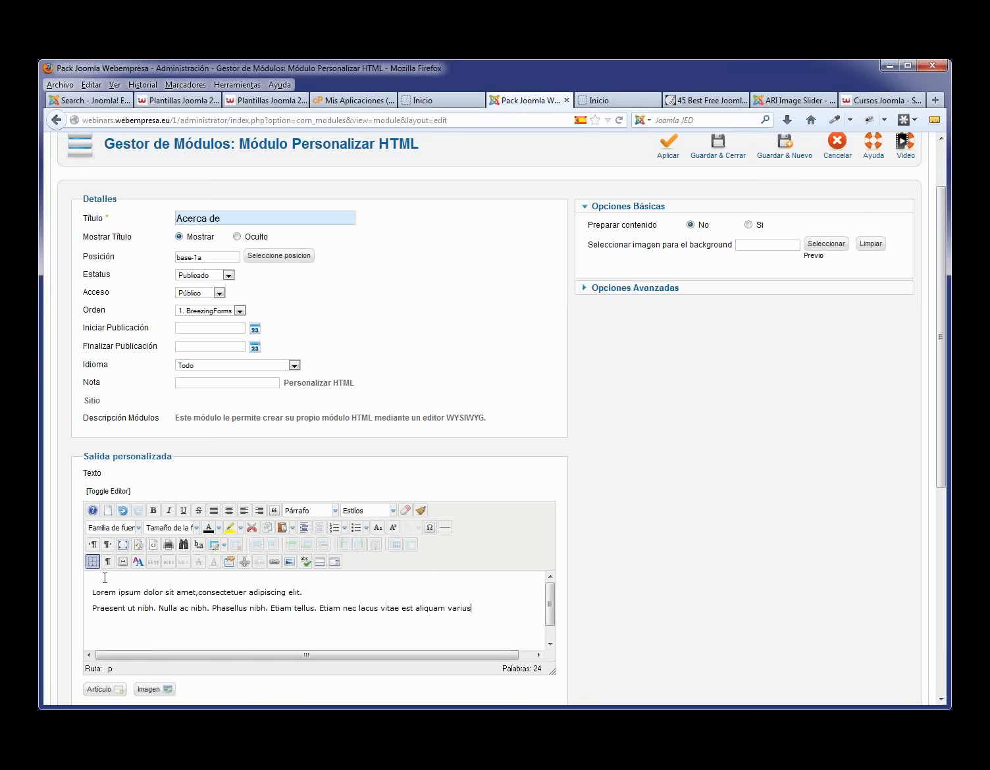
key("Delete")
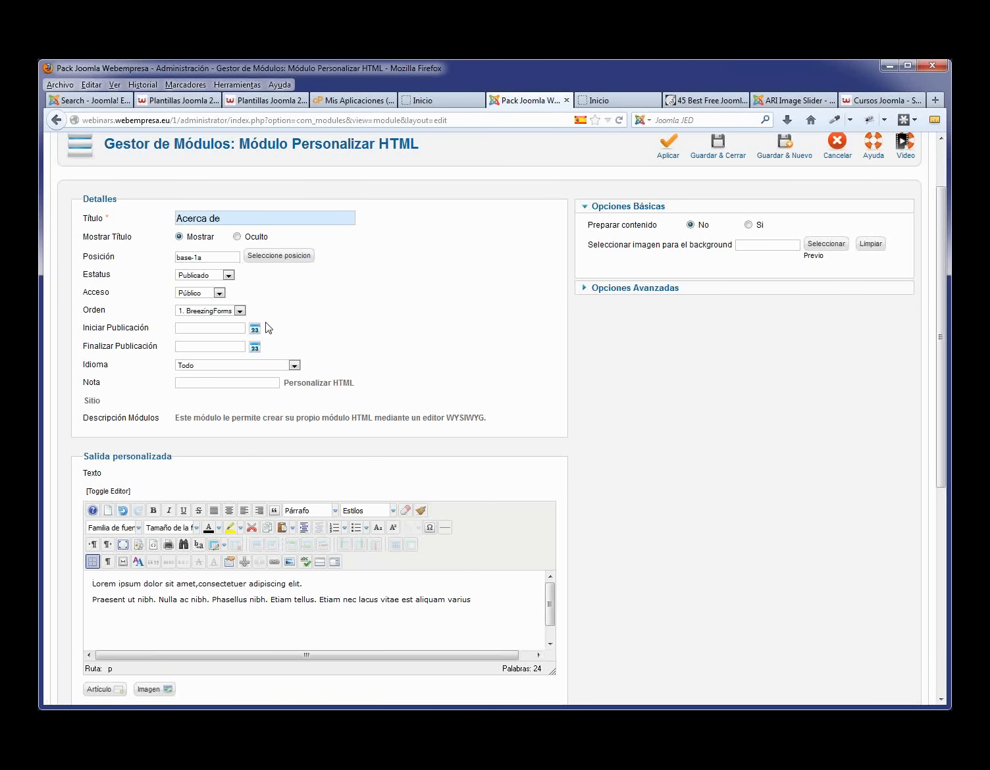
scroll(323, 436, "down", 4)
scroll(323, 436, "down", 3)
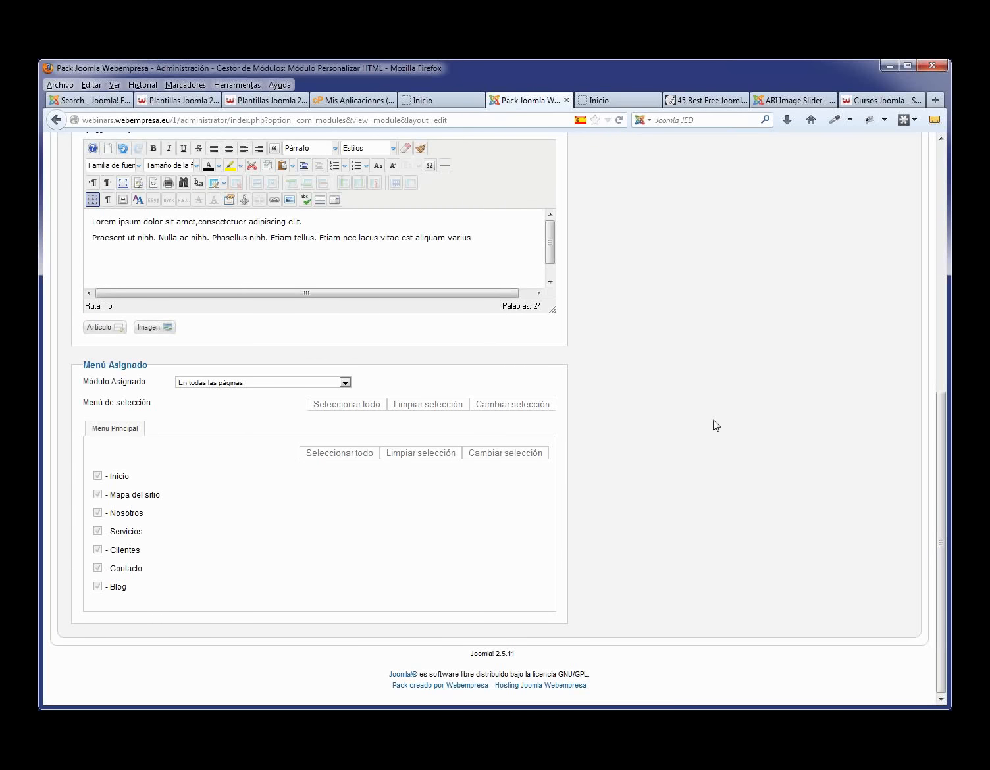
scroll(714, 425, "up", 7)
left_click(727, 232)
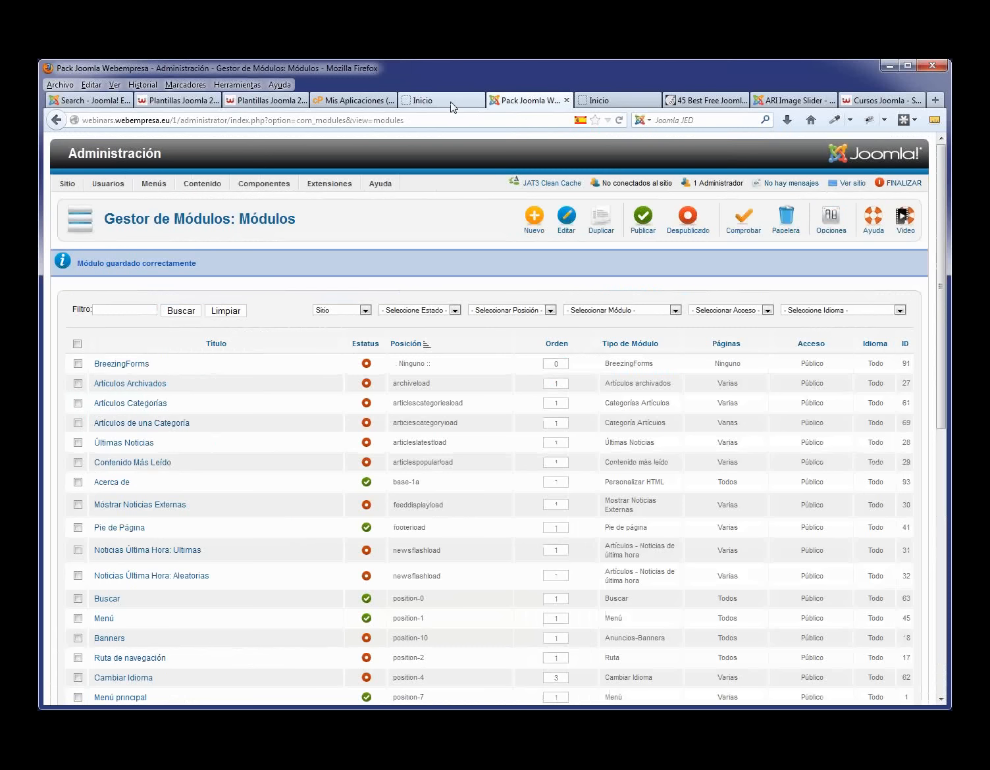
- Reload the front page to check the Acerca de box, then return to the Module Manager
left_click(452, 103)
key("F5")
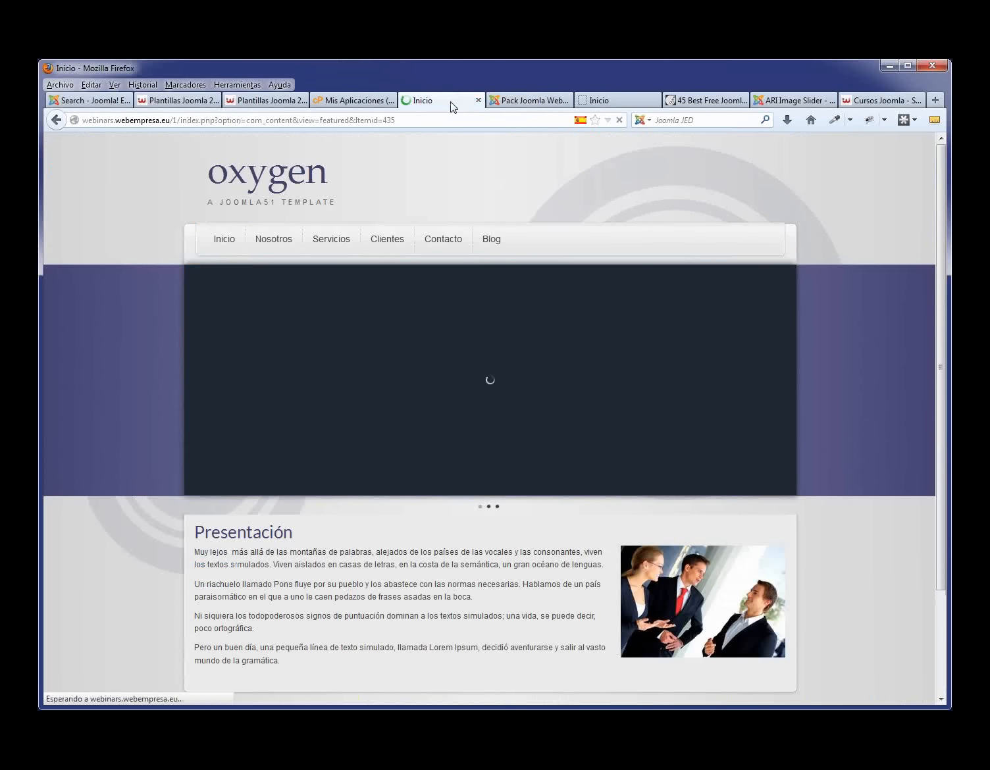
scroll(370, 581, "down", 4)
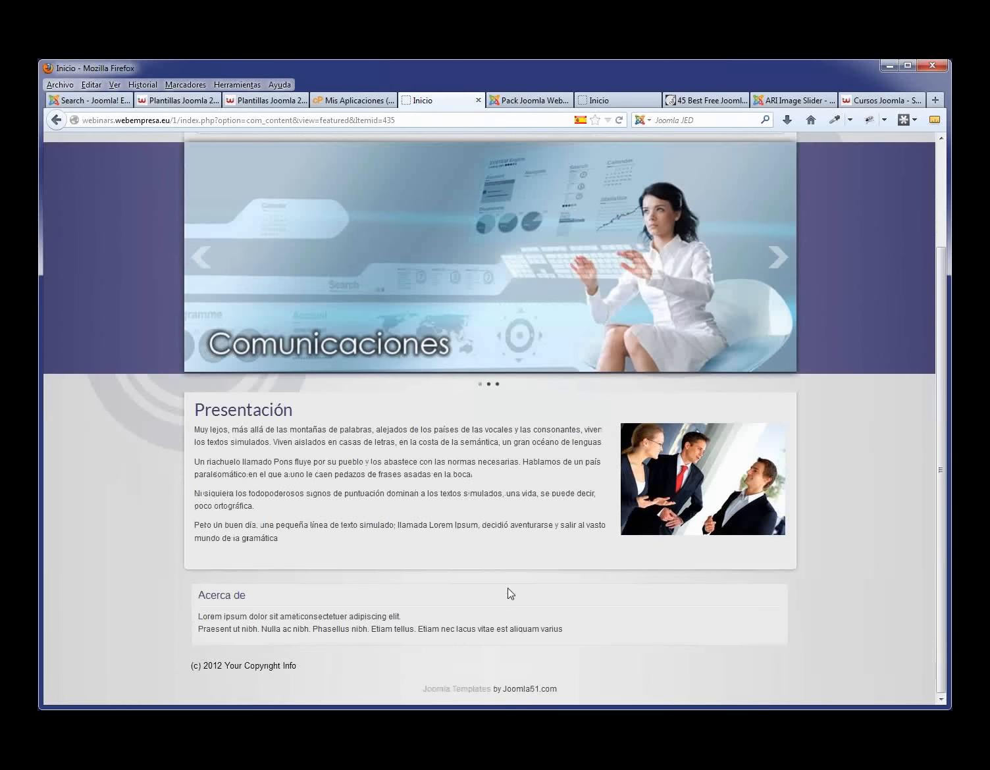
left_click_drag(585, 631, 200, 582)
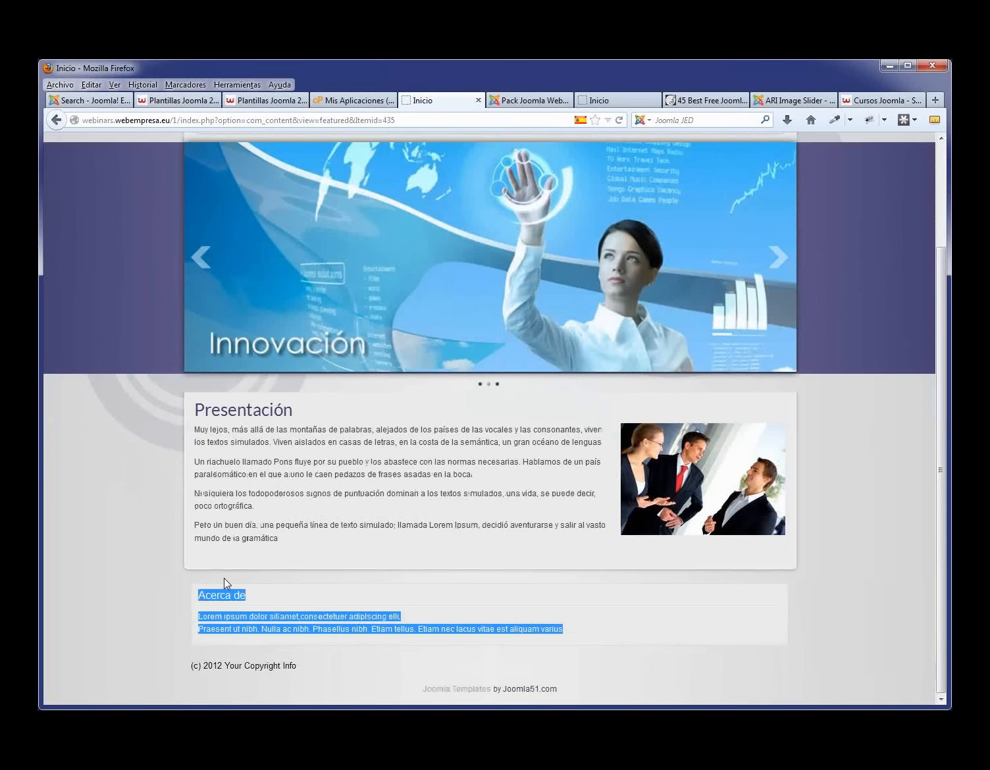
left_click(603, 615)
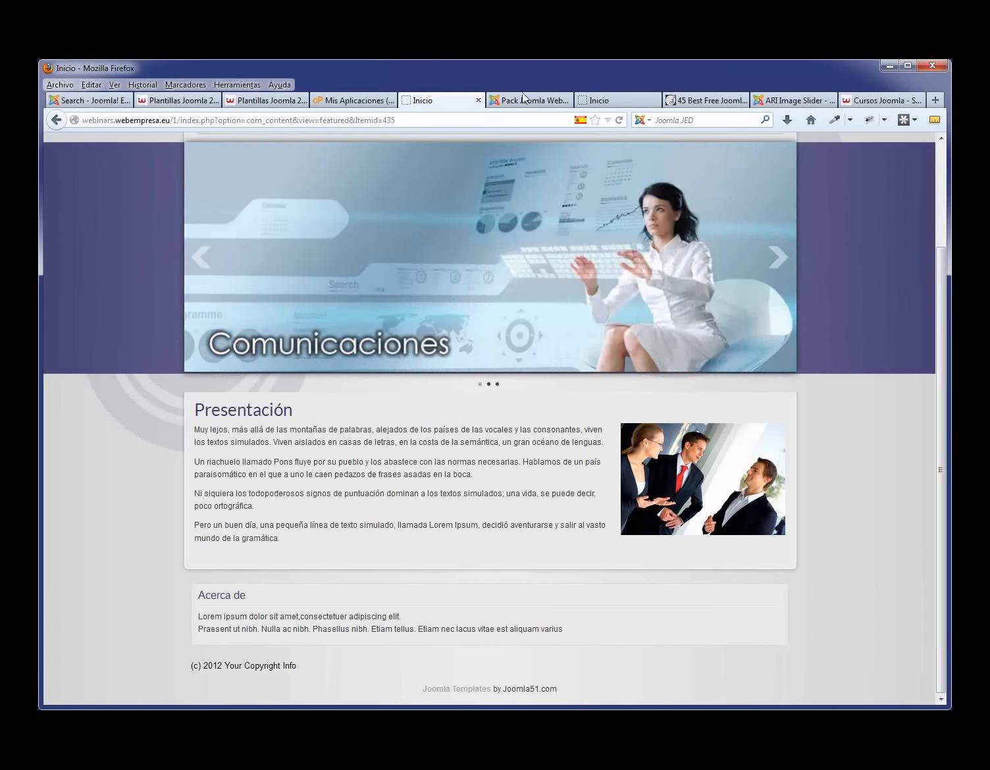
left_click(523, 97)
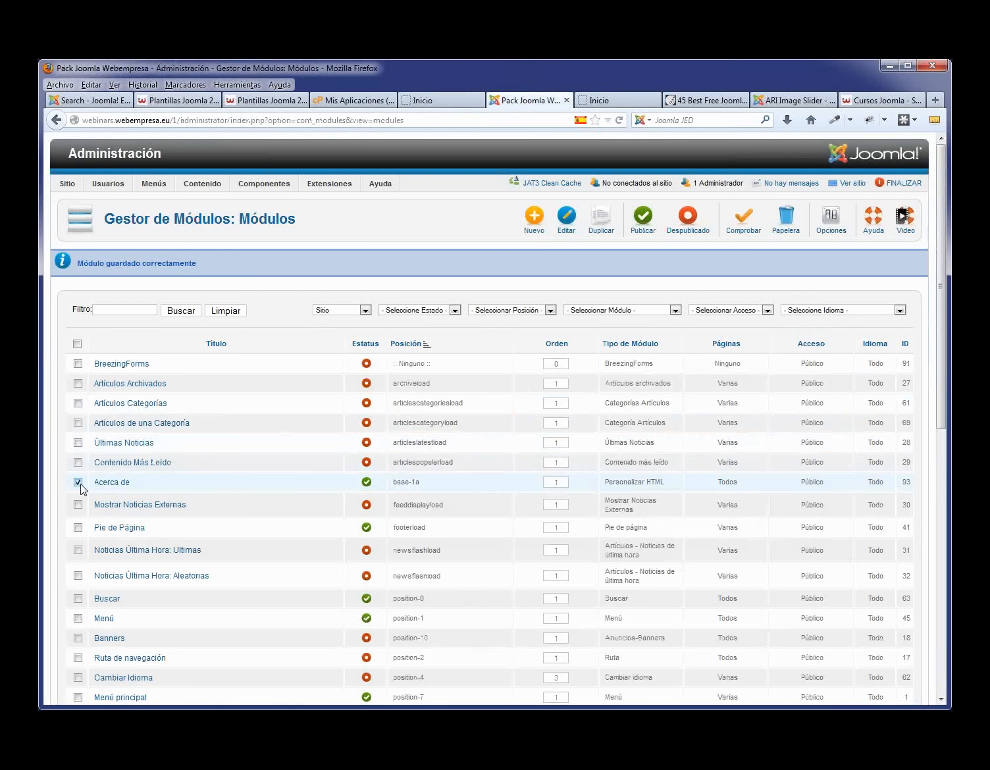
- Duplicate Acerca de and rename the copy 'Que hacemos'
left_click(609, 222)
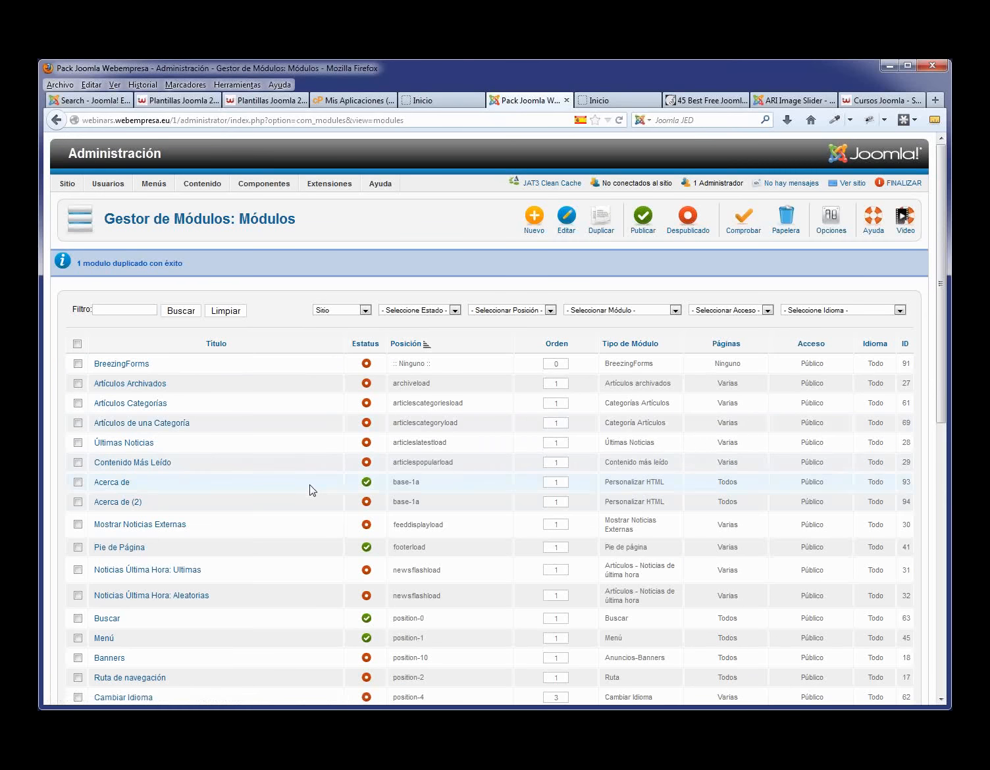
left_click(124, 504)
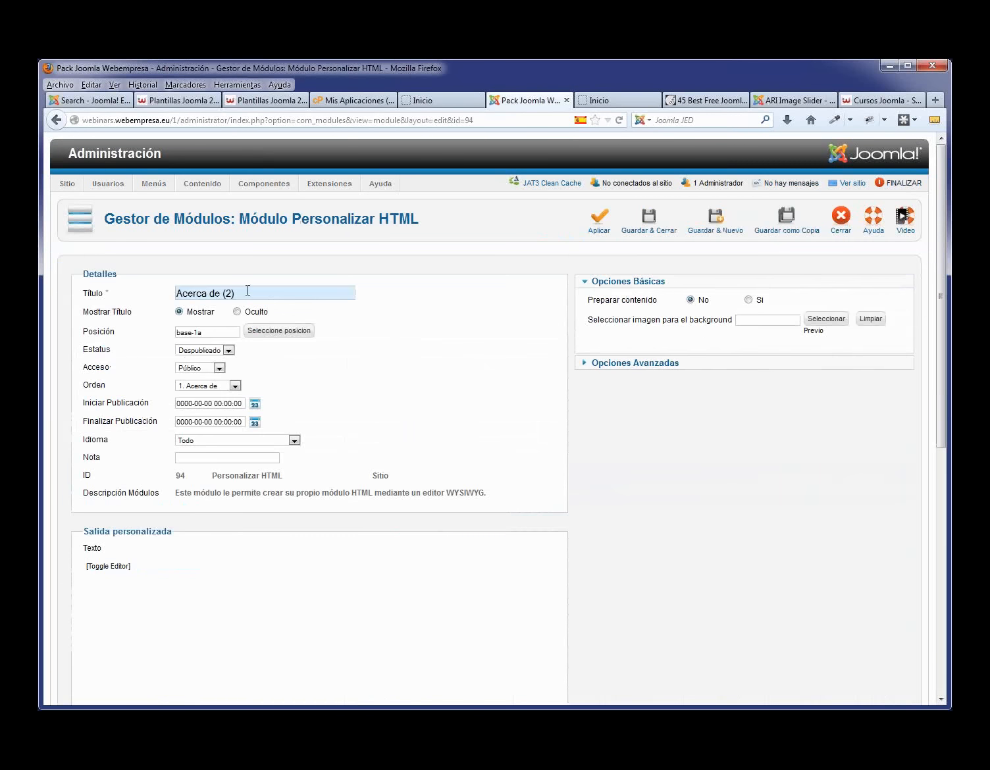
left_click_drag(247, 290, 98, 293)
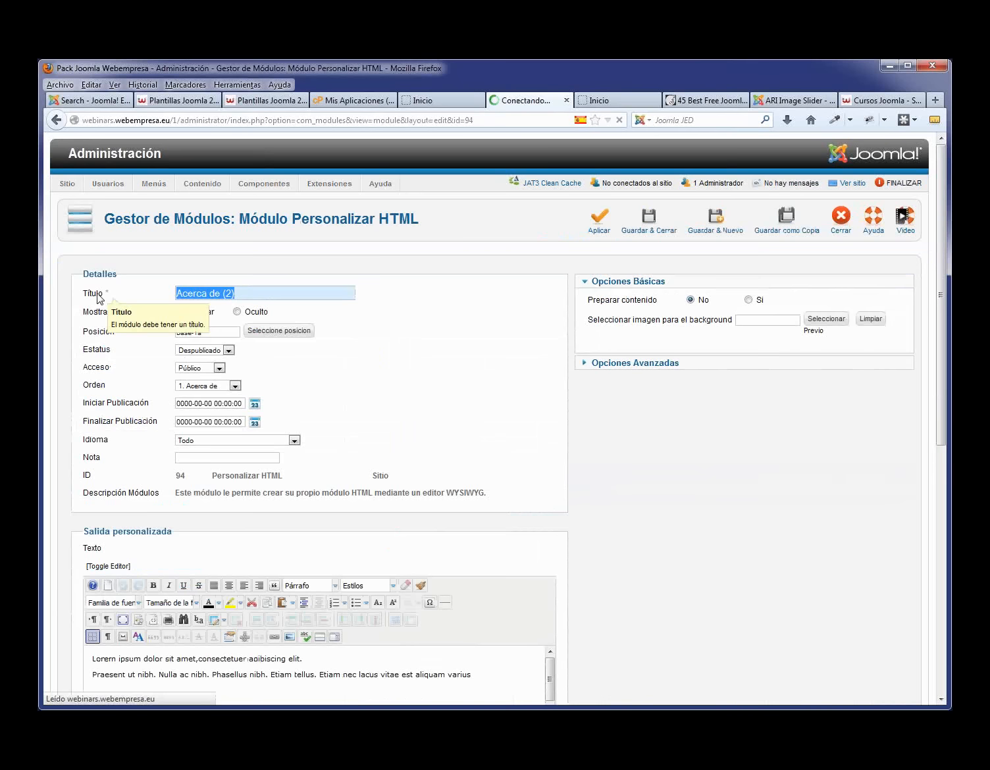
type("Q")
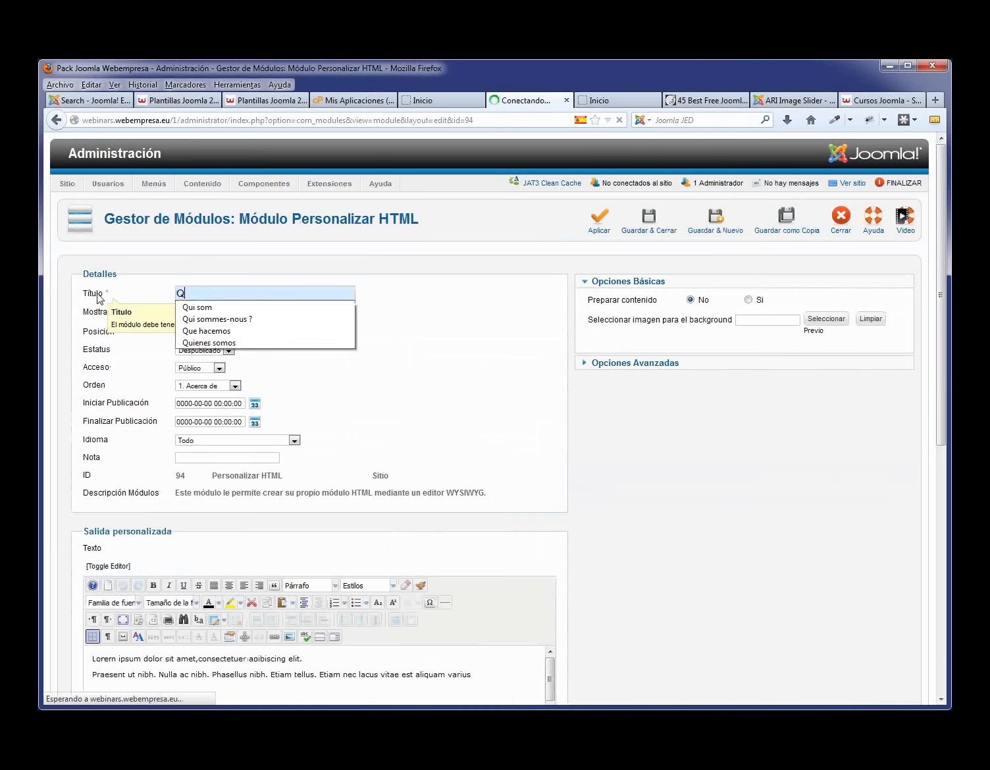
type("ue")
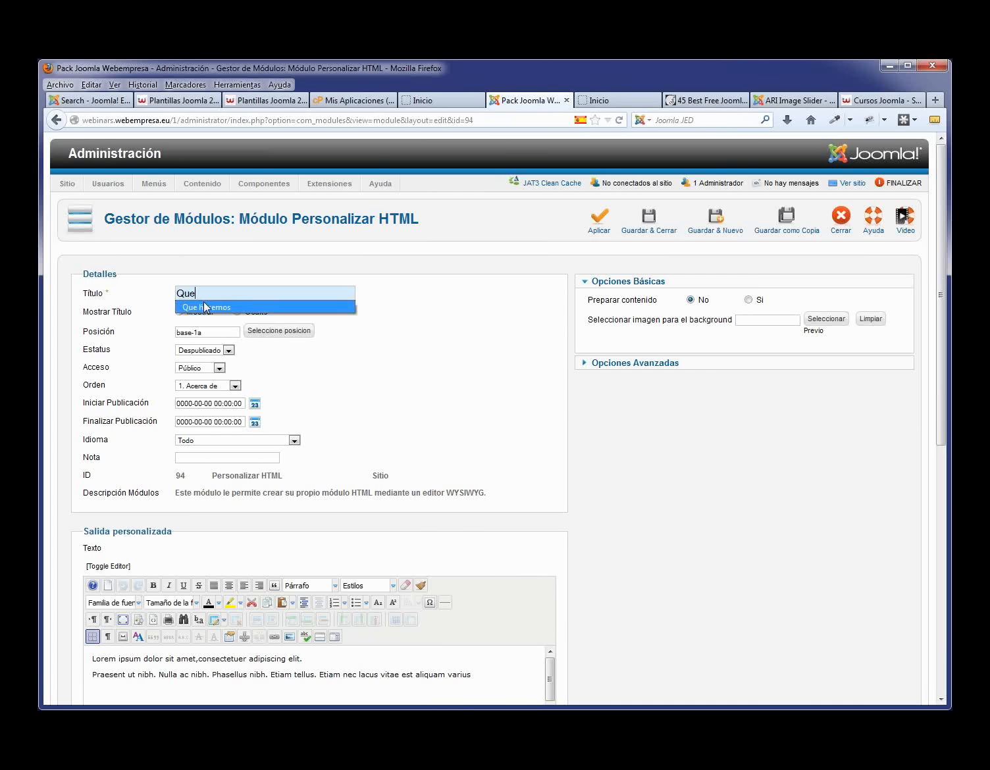
left_click(206, 307)
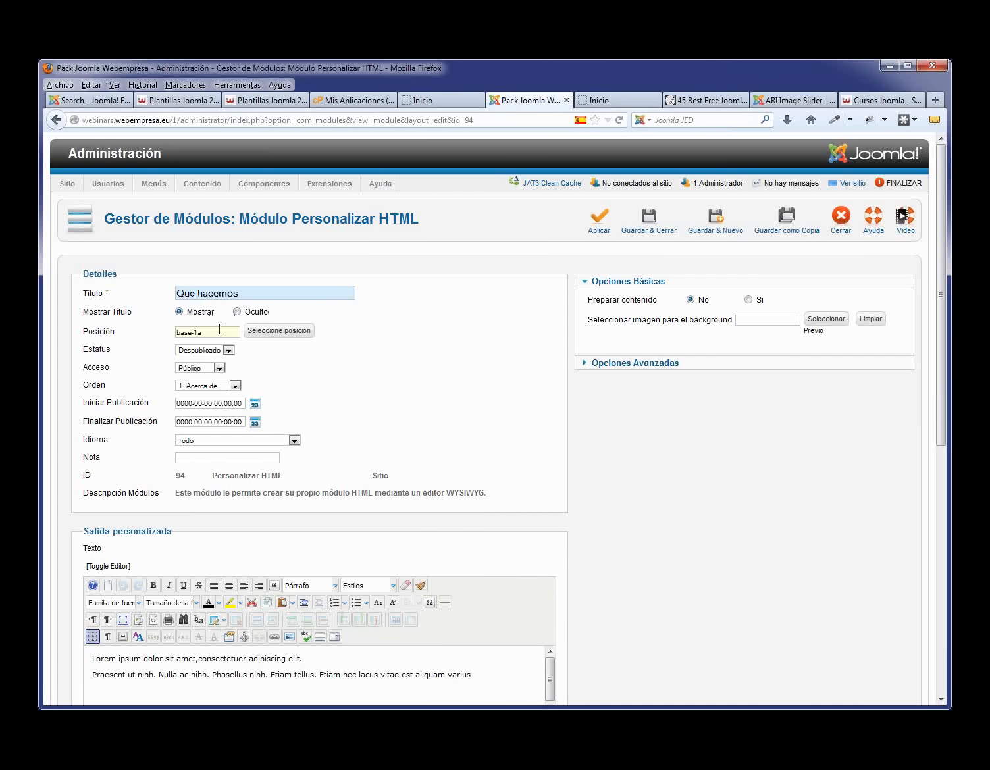
- Set Que hacemos to position base-1b, publish it, and save and close
key("BackSpace")
type("b")
left_click(333, 385)
left_click(229, 350)
left_click(198, 357)
scroll(360, 441, "down", 10)
scroll(699, 440, "up", 10)
left_click(646, 221)
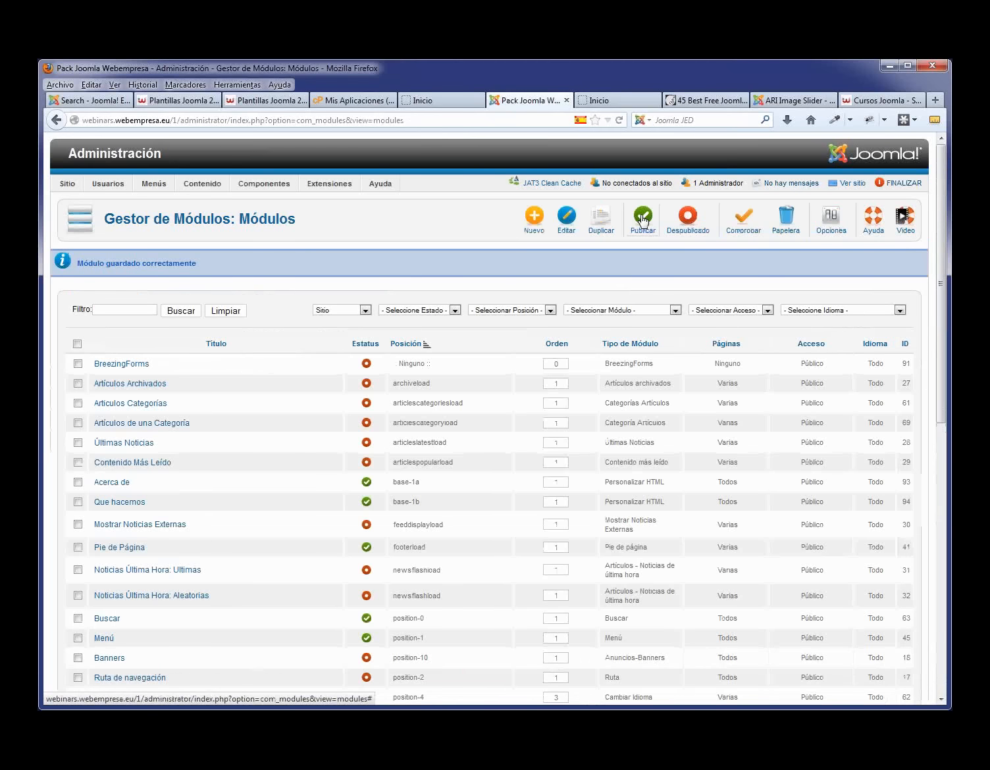
left_click(77, 502)
- Duplicate Que hacemos and rename the copy 'Garantía'
left_click(596, 231)
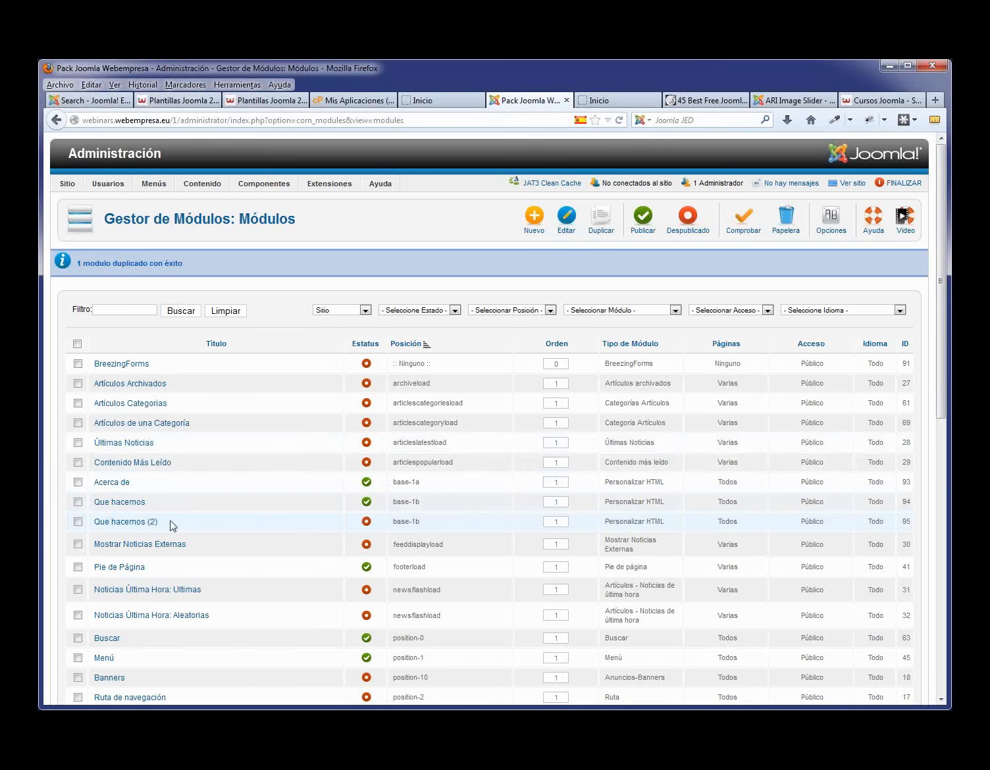
left_click(151, 523)
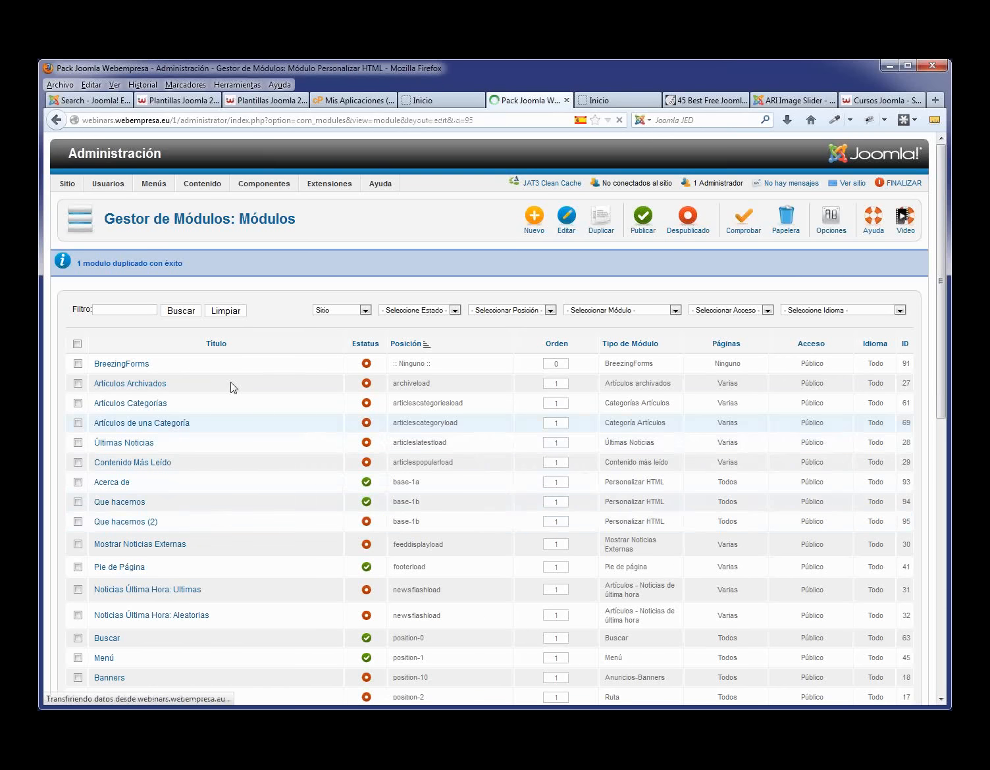
left_click_drag(272, 294, 77, 294)
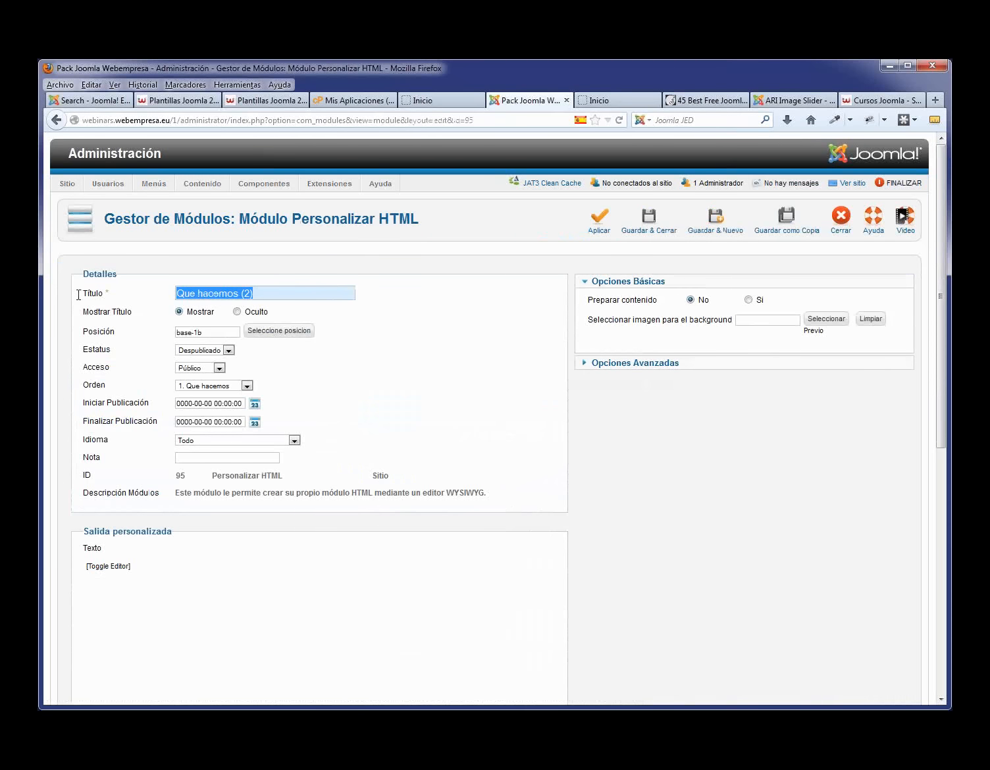
type("Ga")
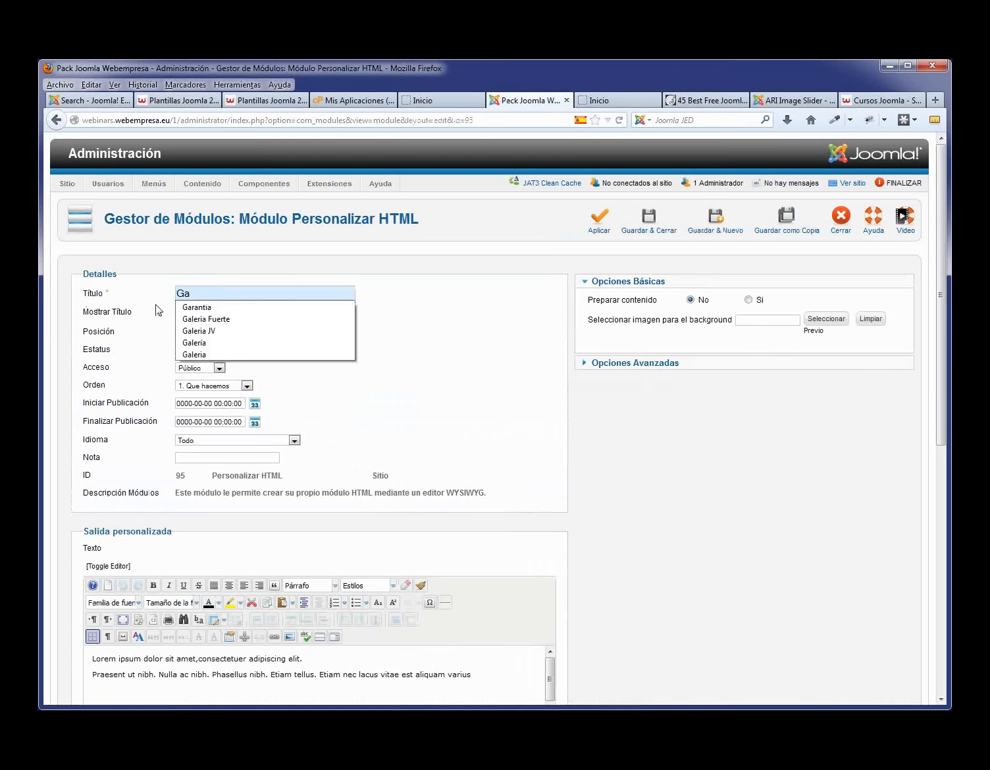
left_click(186, 307)
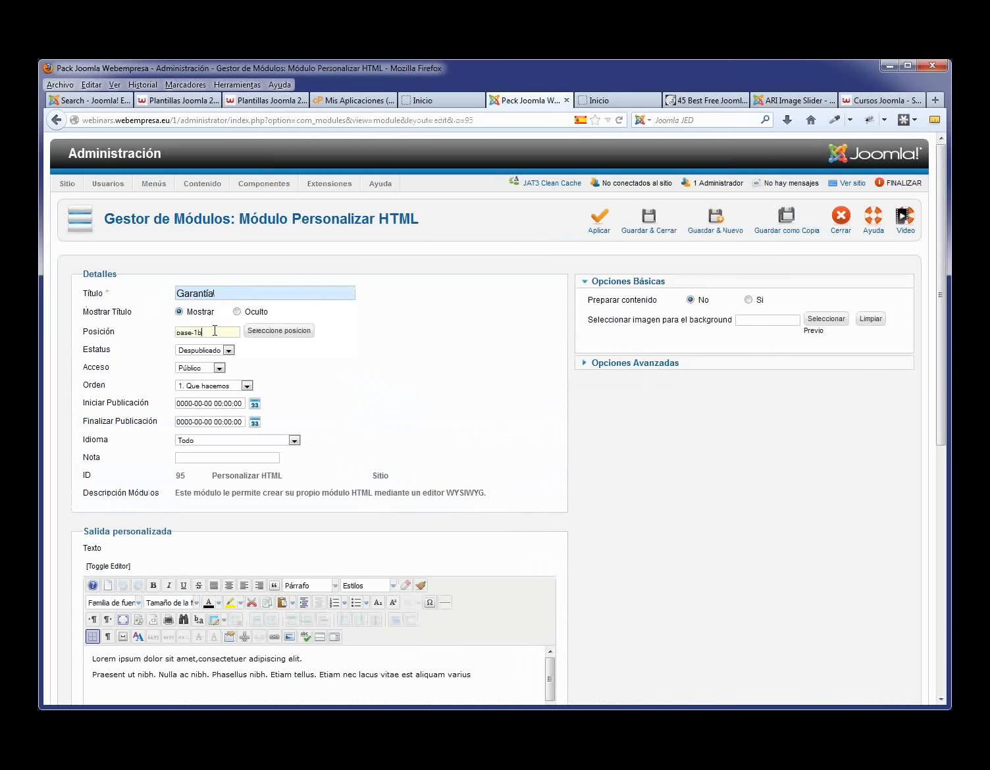
- Set Garantía to position base-1c, publish it, save and close, and view the home page
key("BackSpace")
type("c")
left_click(341, 384)
left_click(229, 351)
left_click(221, 360)
left_click(657, 222)
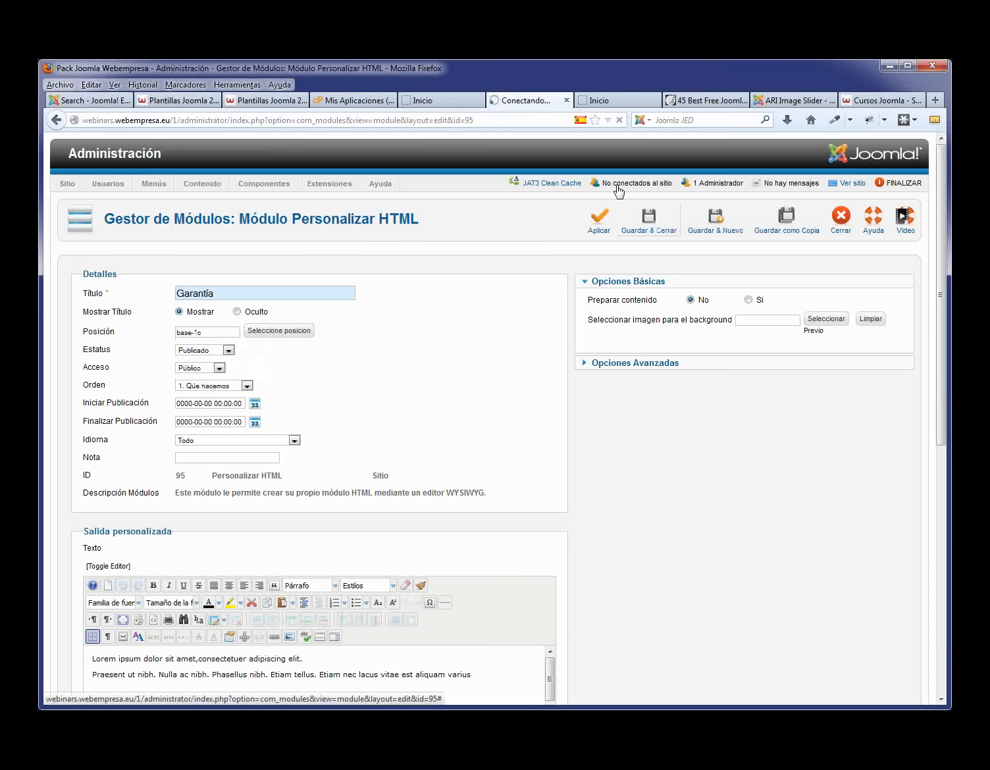
left_click(436, 100)
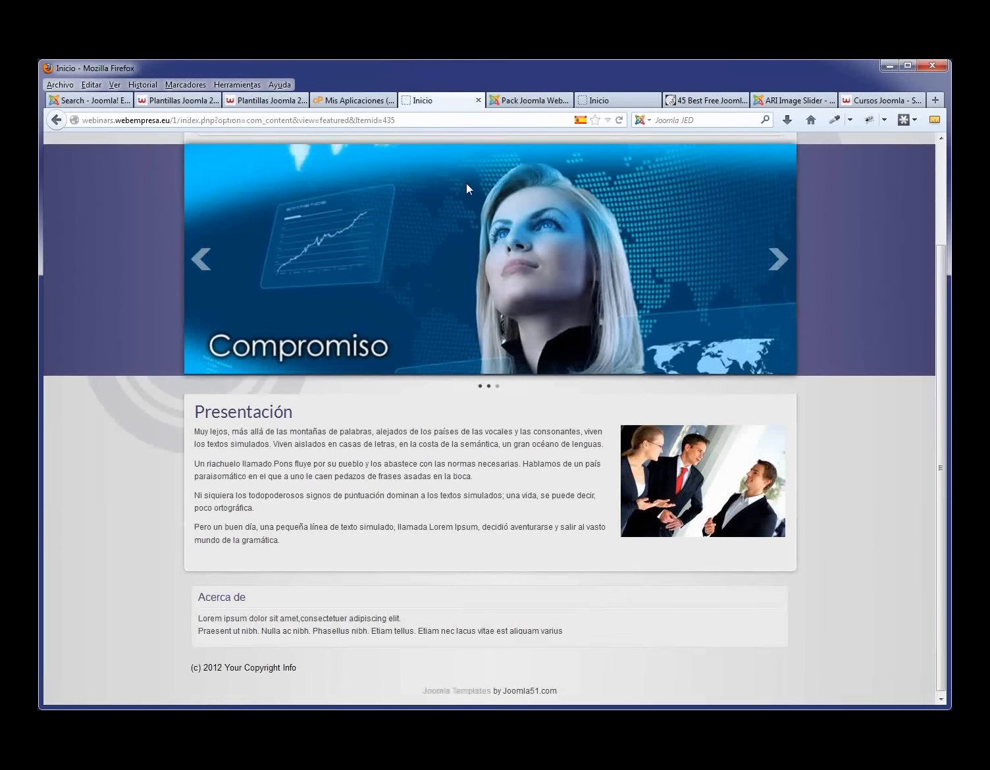
- Open the Nosotros page and check the three footer columns' text
scroll(474, 197, "up", 3)
left_click(291, 245)
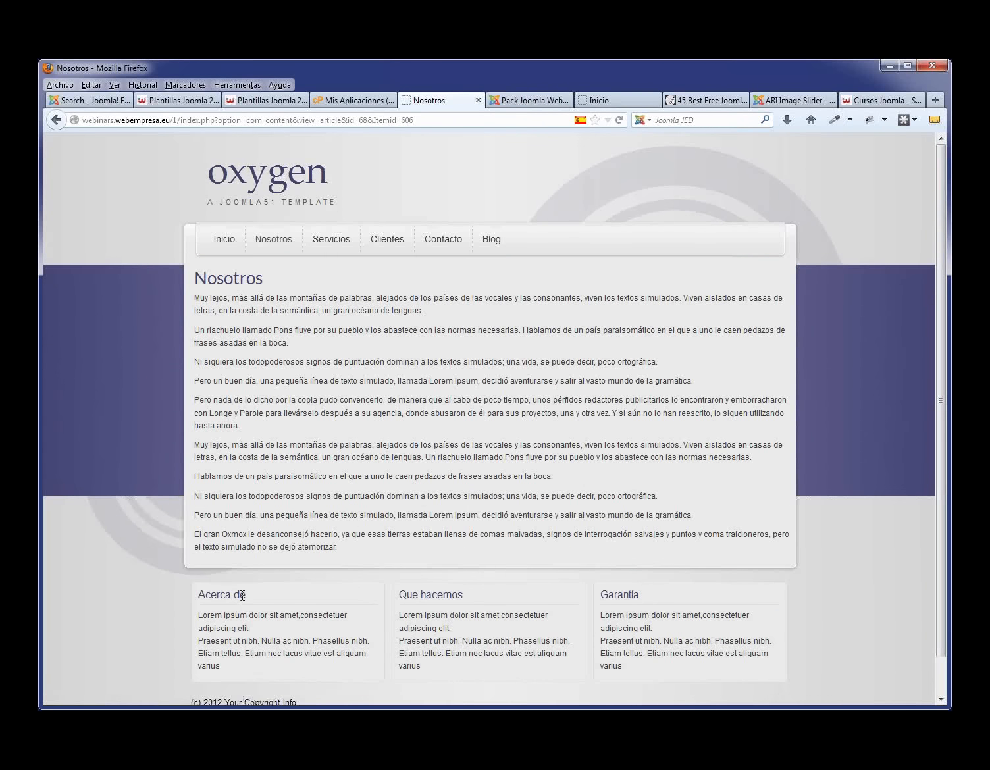
left_click_drag(131, 587, 514, 610)
left_click(567, 597)
- Review the Contacto page's form, then return to the administration's Componentes menu
left_click(453, 245)
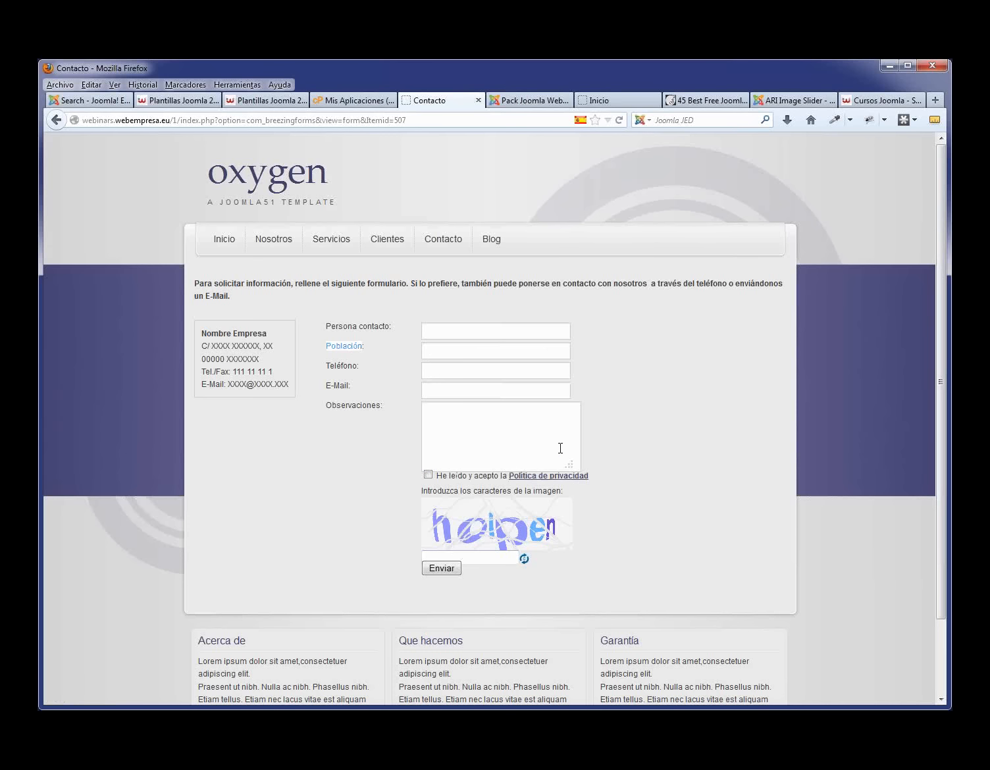
left_click(456, 559)
left_click(533, 101)
mouse_move(293, 185)
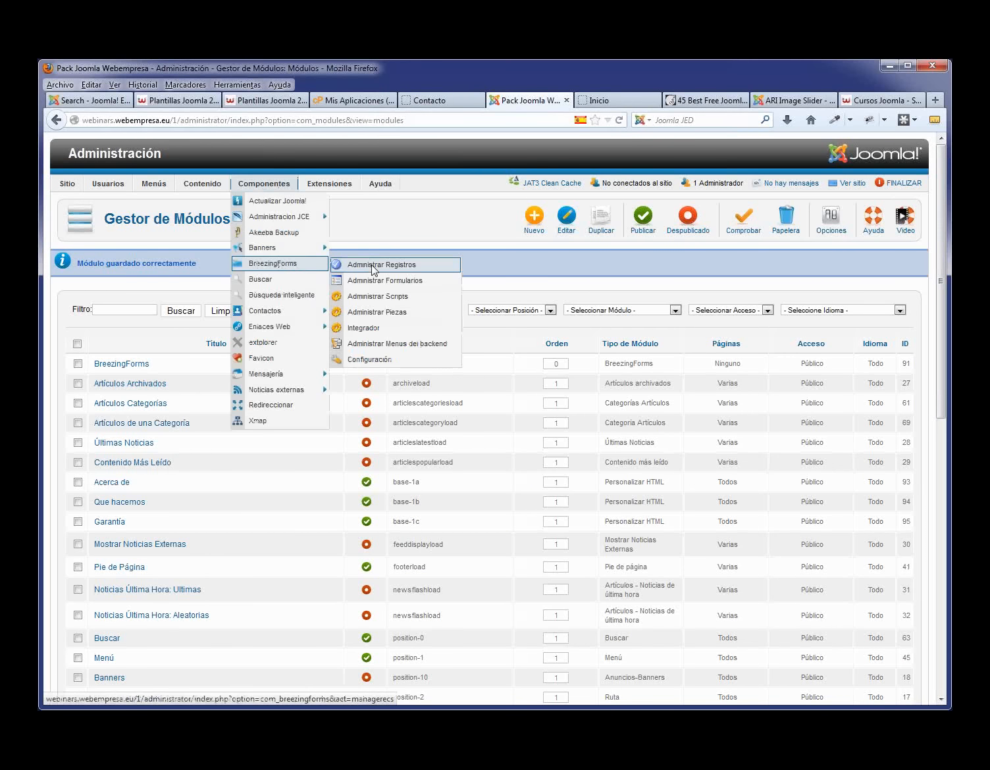
- Open the Contacto form from Administrar Formularios and select its Observaciones label
left_click(390, 286)
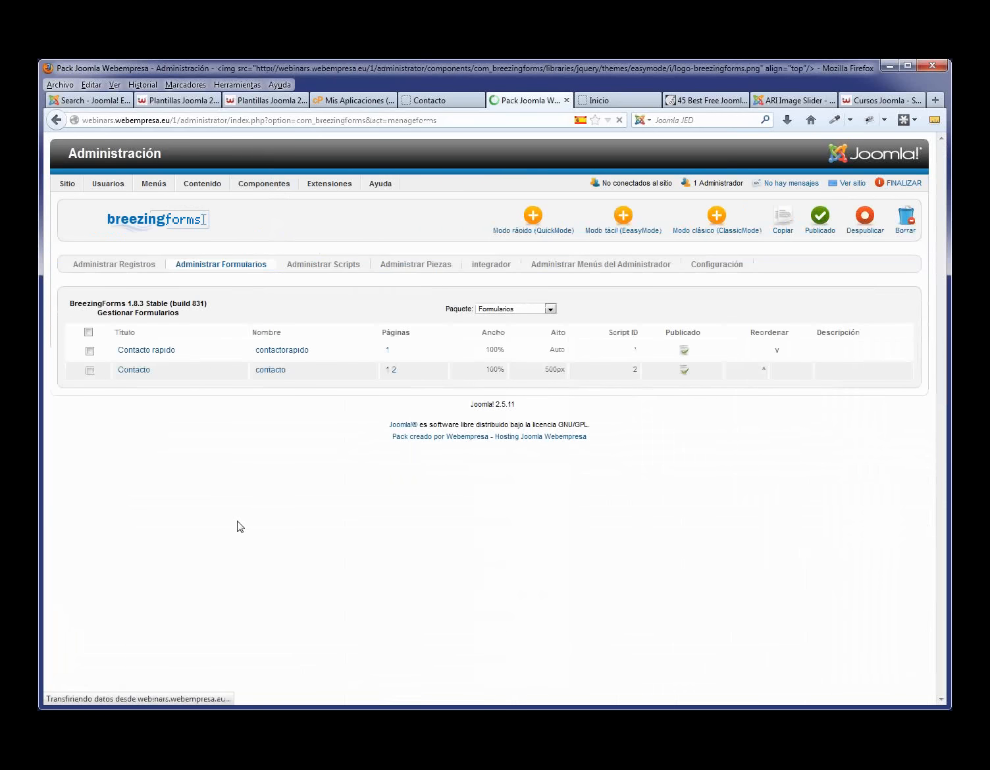
left_click(133, 371)
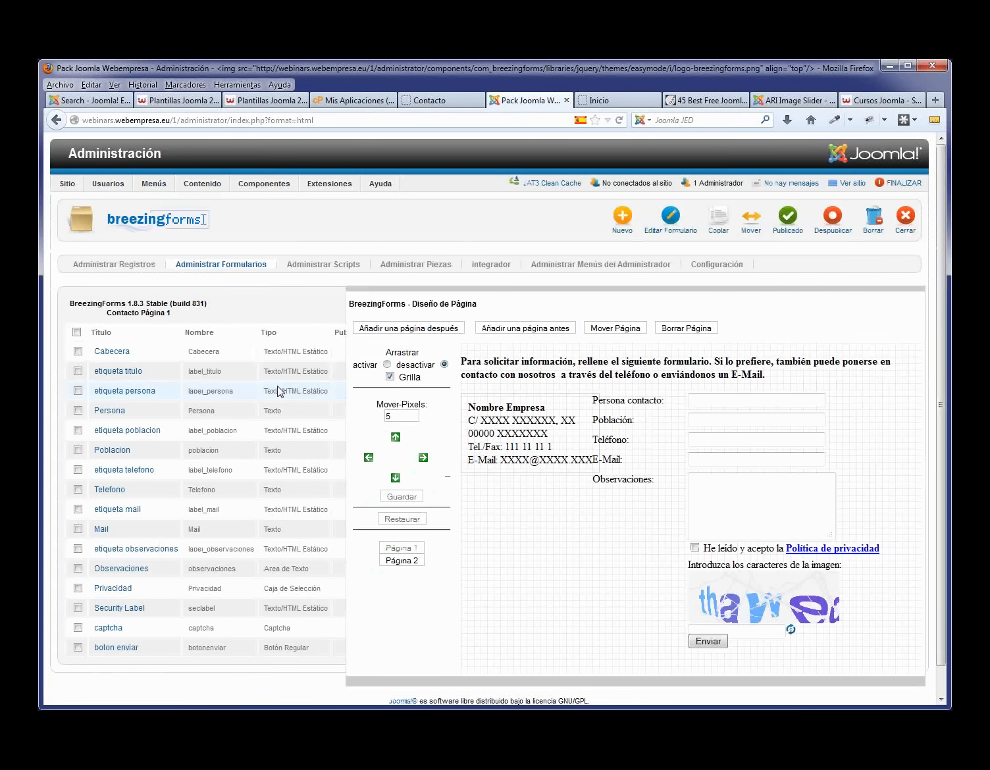
left_click(619, 480)
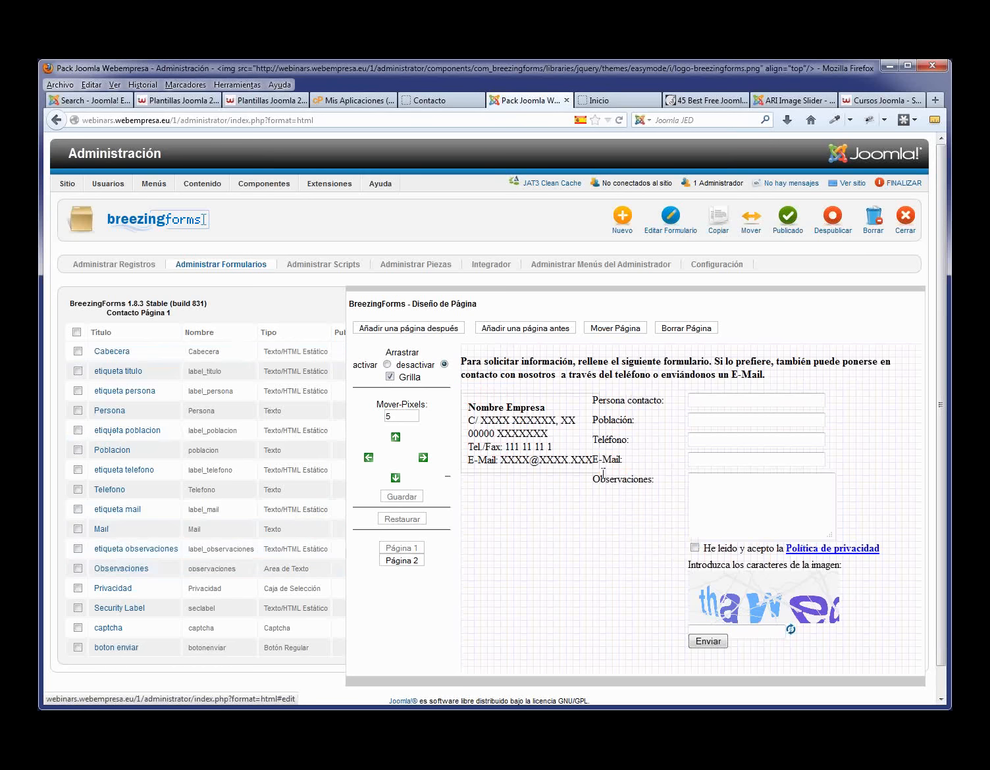
- Change the Observaciones text area's Ancho from 25 to 40 and save it
left_click(130, 570)
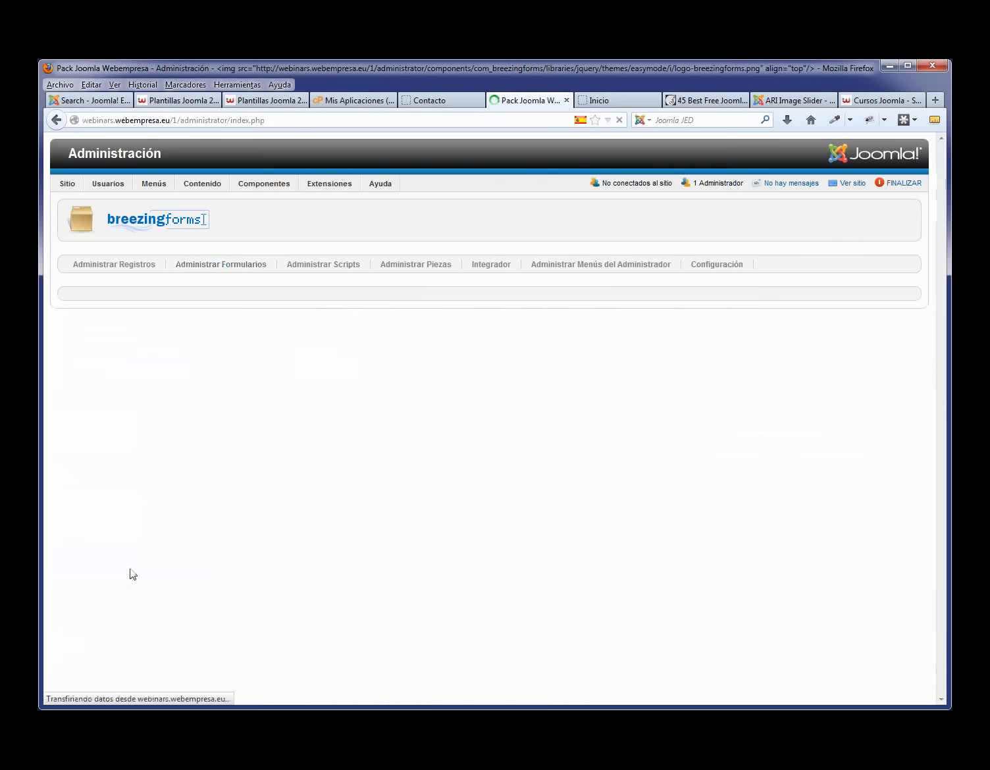
double_click(273, 566)
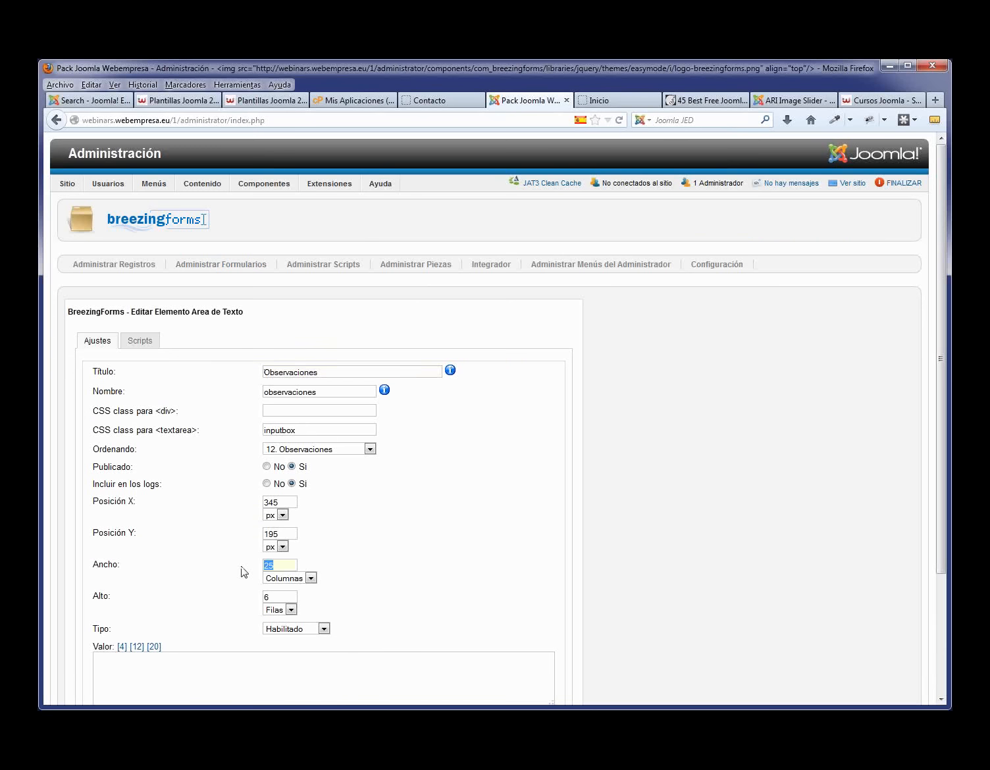
type("40")
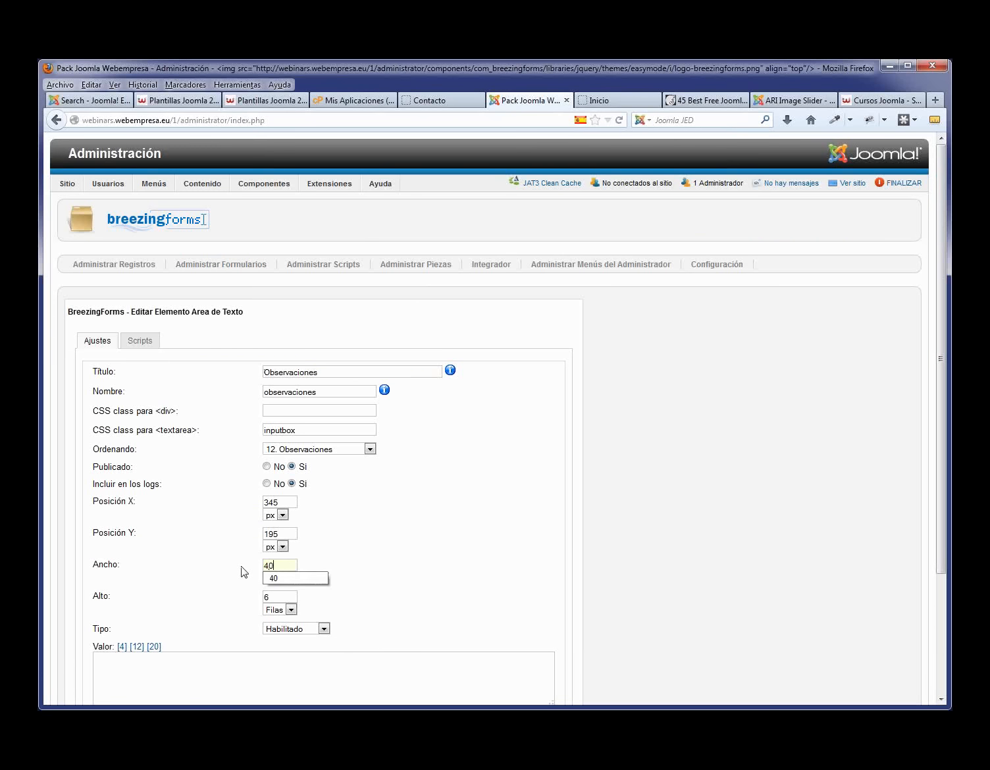
scroll(378, 566, "down", 4)
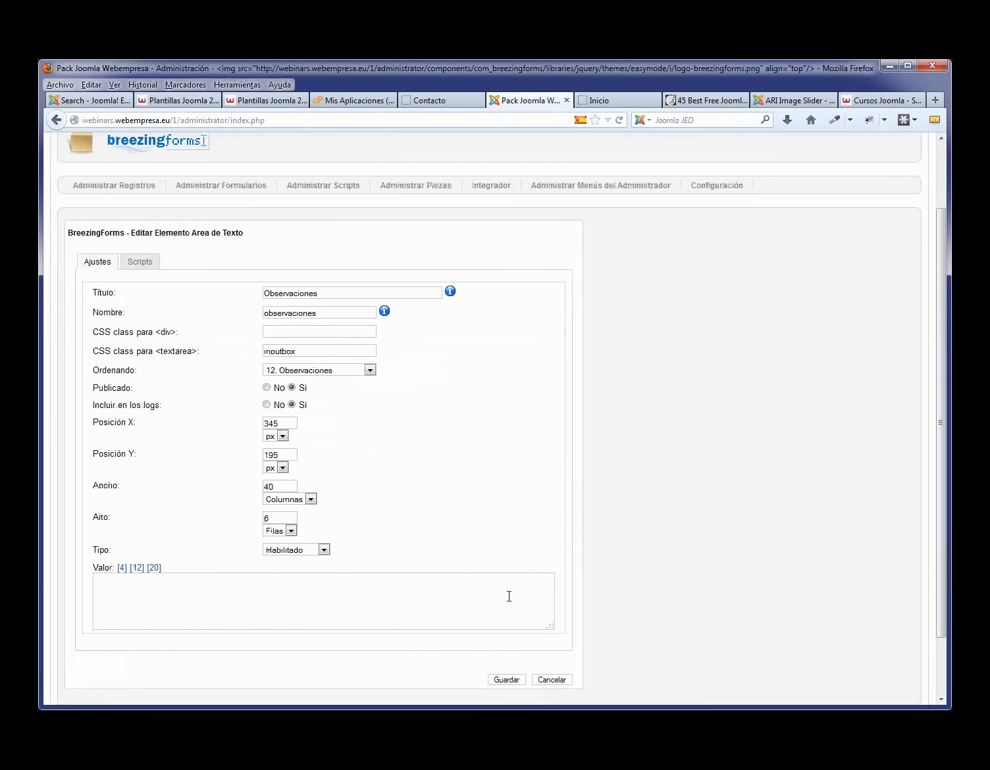
left_click(507, 611)
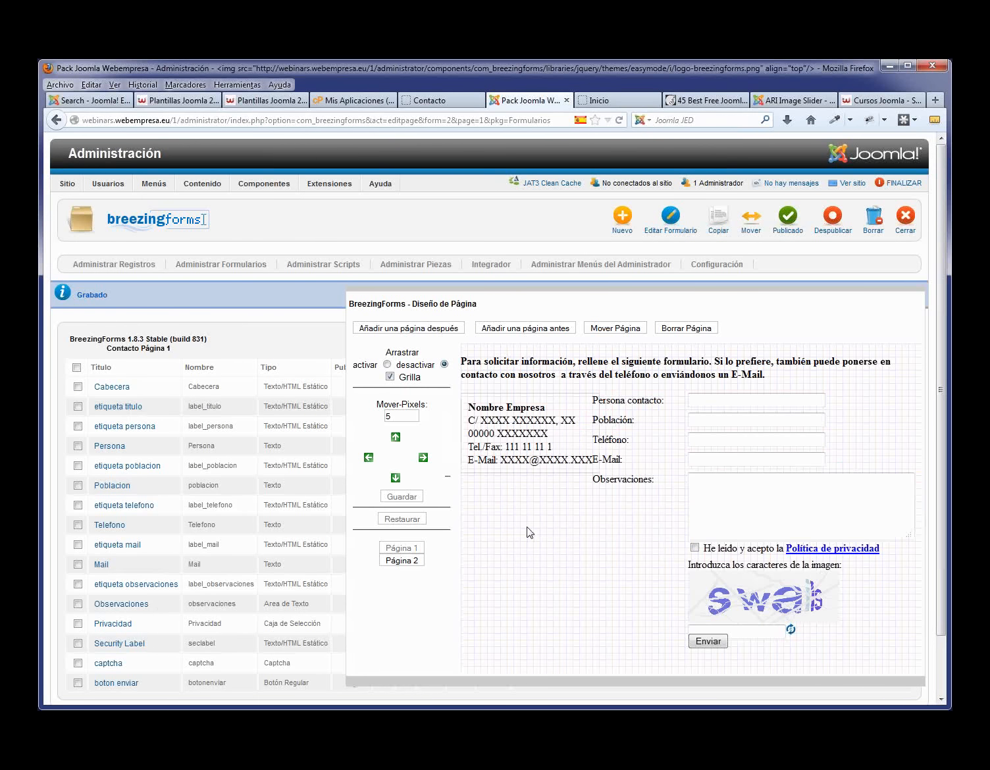
scroll(527, 531, "down", 2)
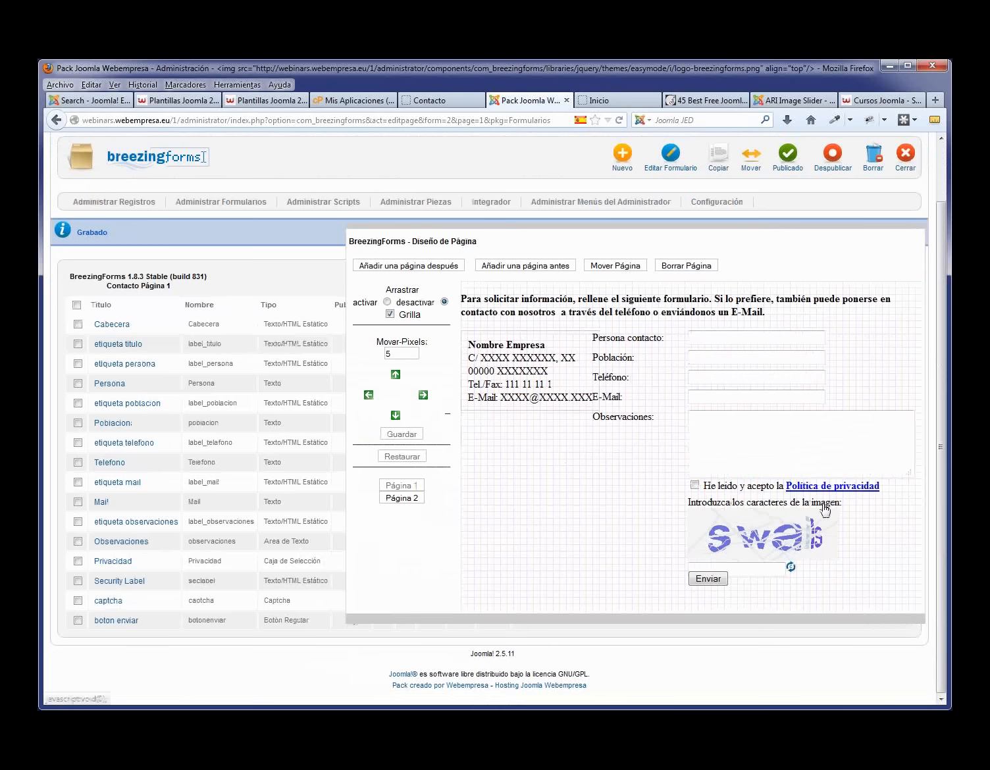
- Move the Privacidad, Security Label, captcha and boton enviar elements down 10 px and save
left_click(77, 561)
left_click(78, 580)
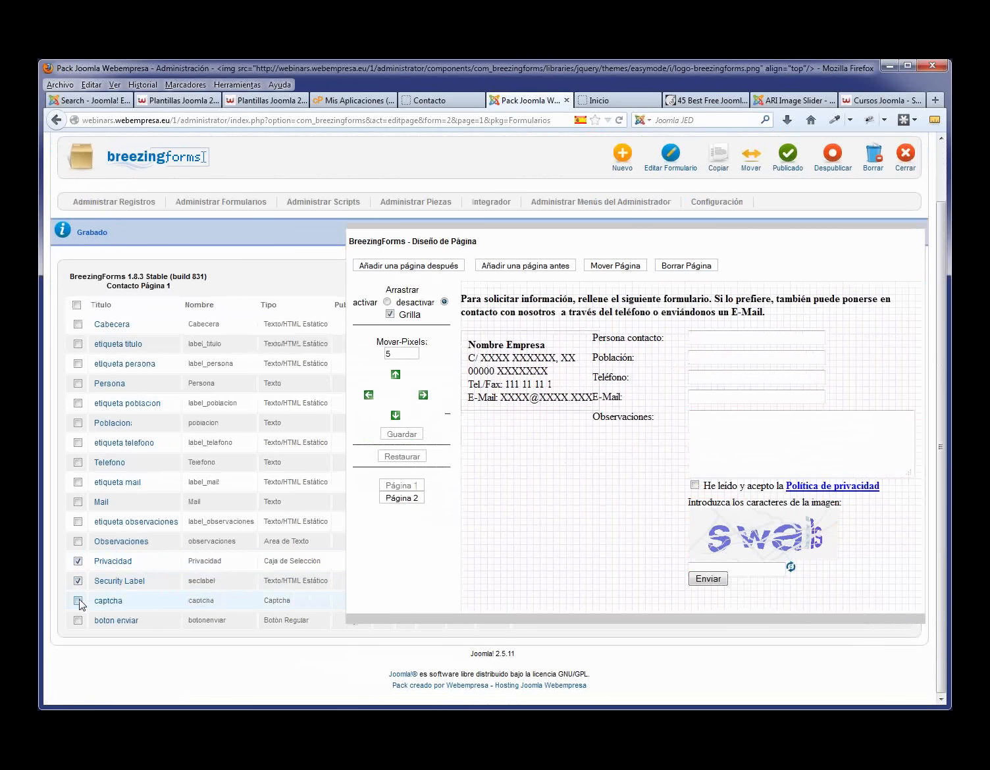
left_click(78, 601)
left_click(79, 621)
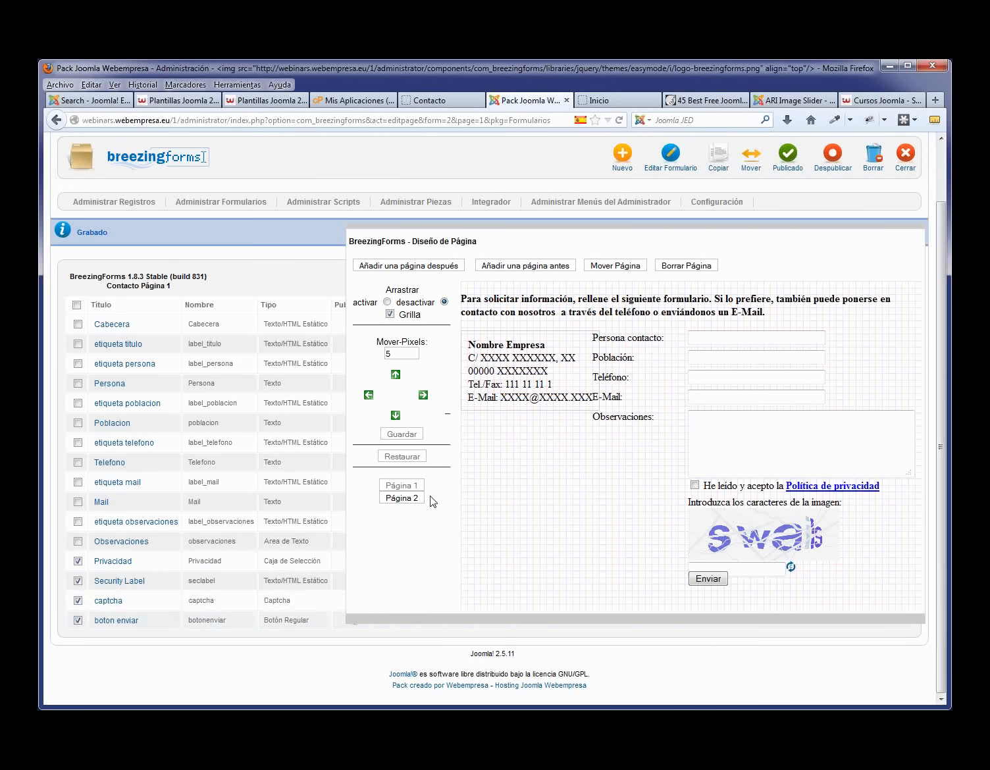
left_click_drag(403, 354, 365, 351)
left_click(396, 416)
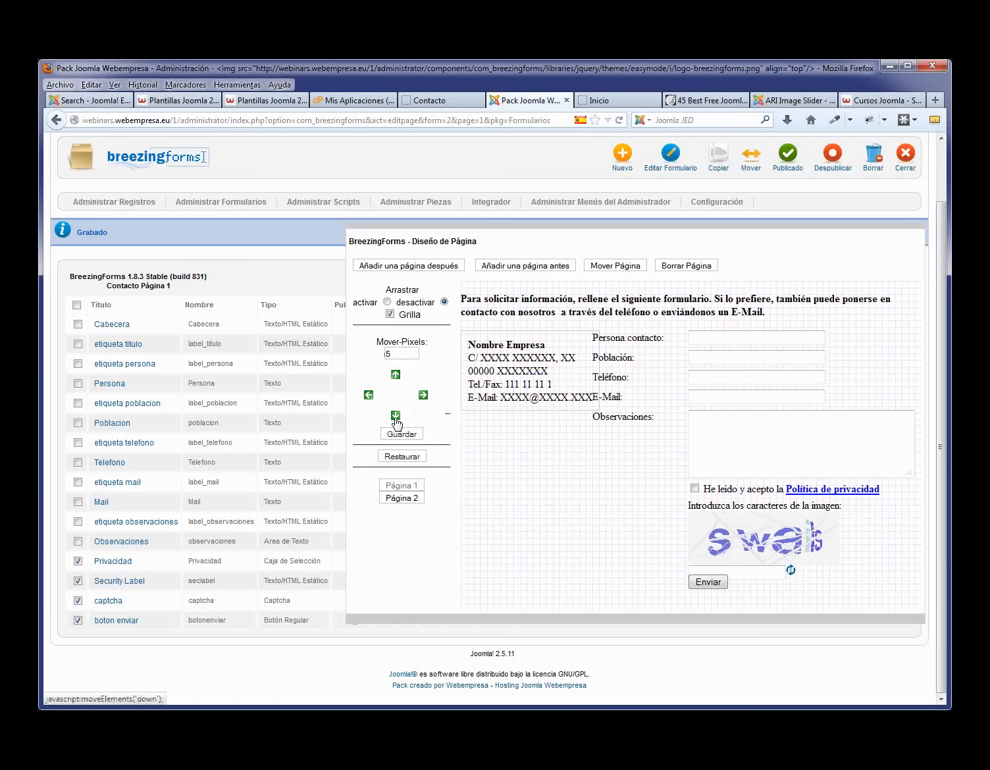
left_click(396, 416)
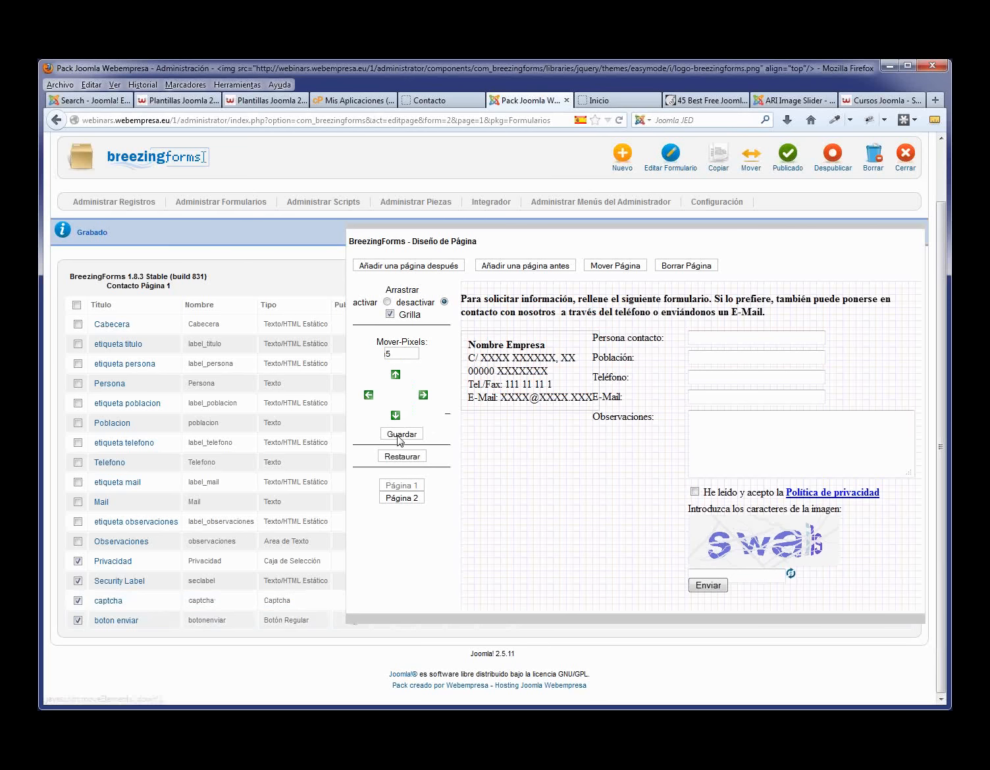
left_click(398, 438)
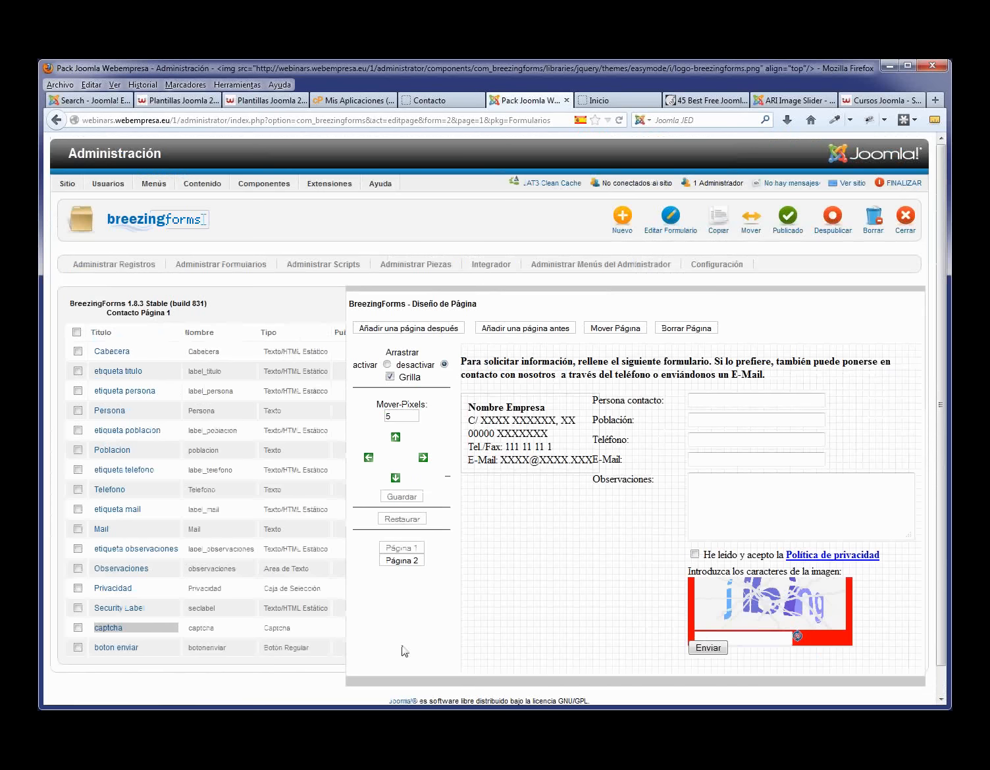
- Move the boton enviar element alone down another 15 px and save
left_click(78, 648)
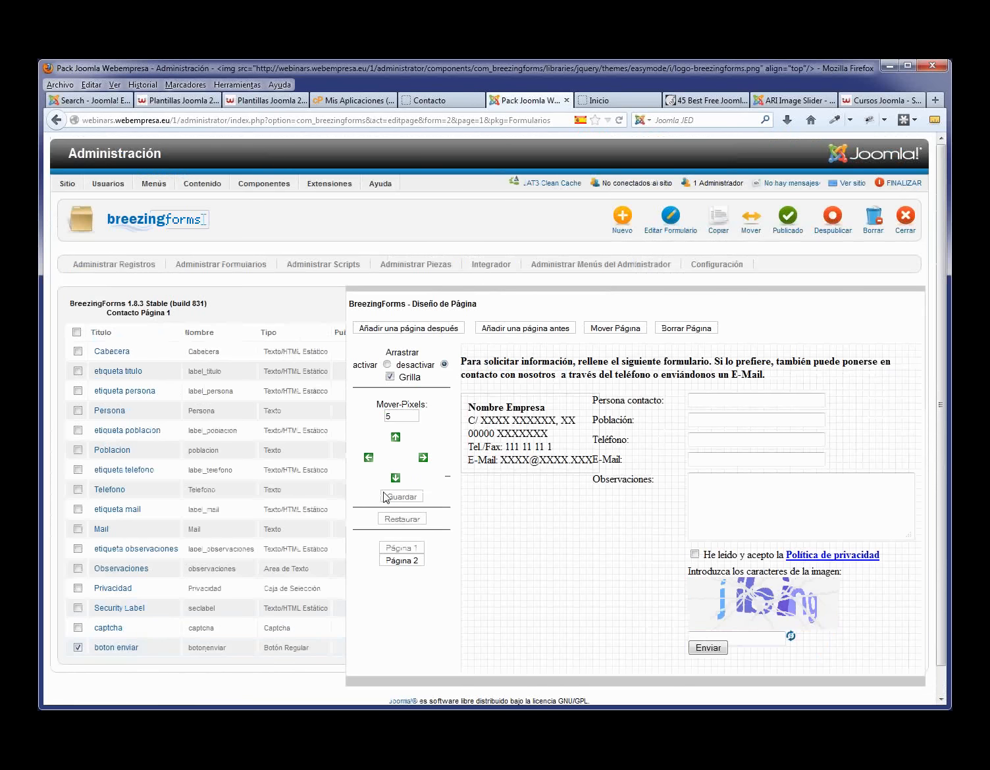
left_click(396, 478)
left_click(395, 478)
left_click(395, 478)
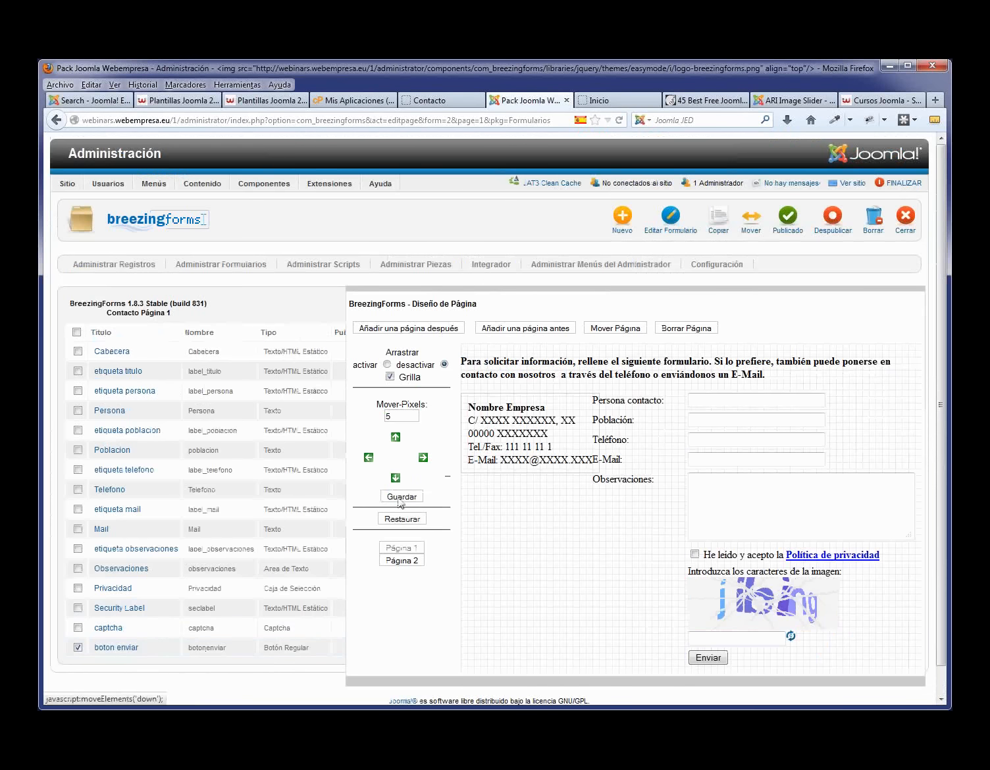
left_click(403, 498)
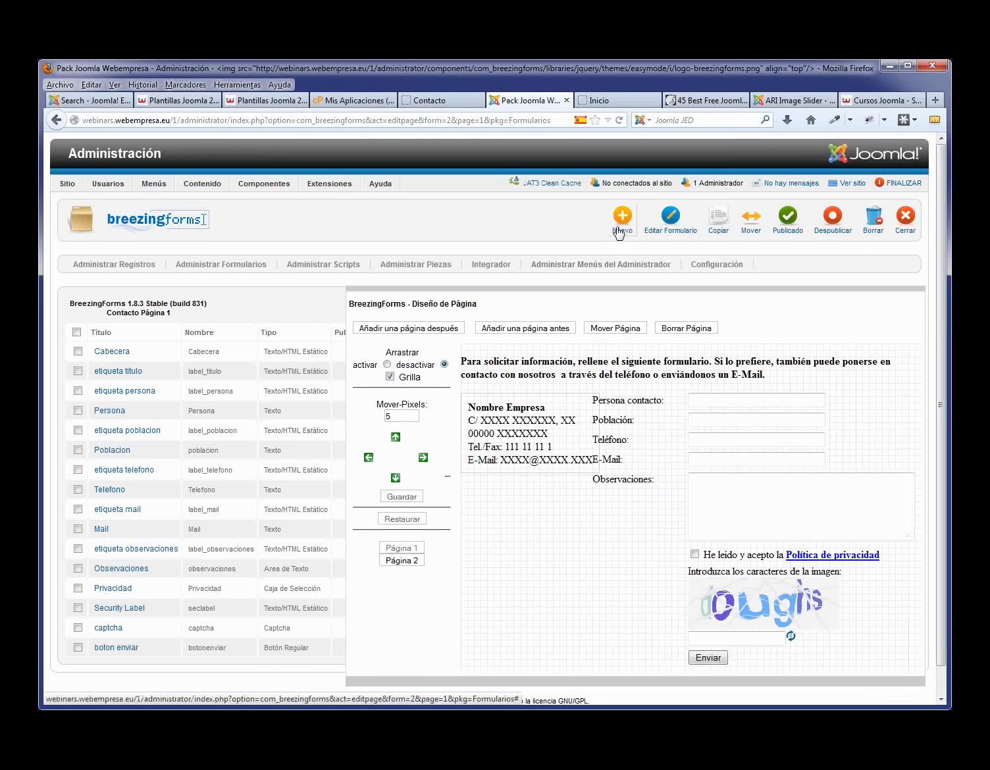
- Change the etiqueta poblacion label text from Población to Ciudad and save
left_click(121, 432)
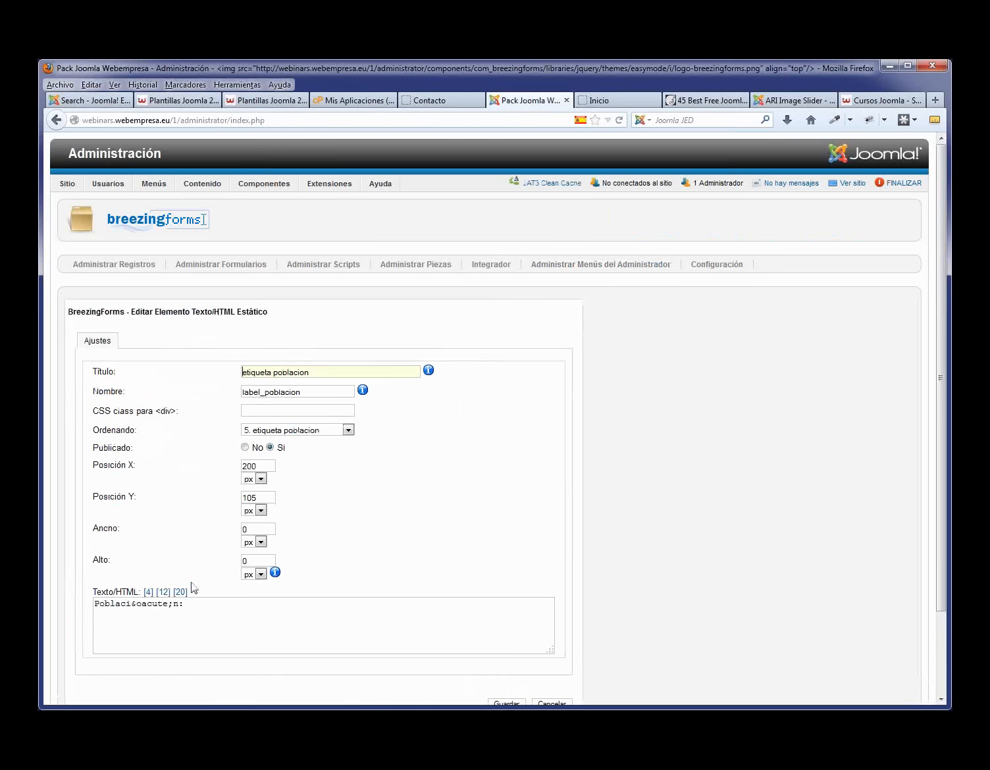
left_click_drag(178, 604, 54, 611)
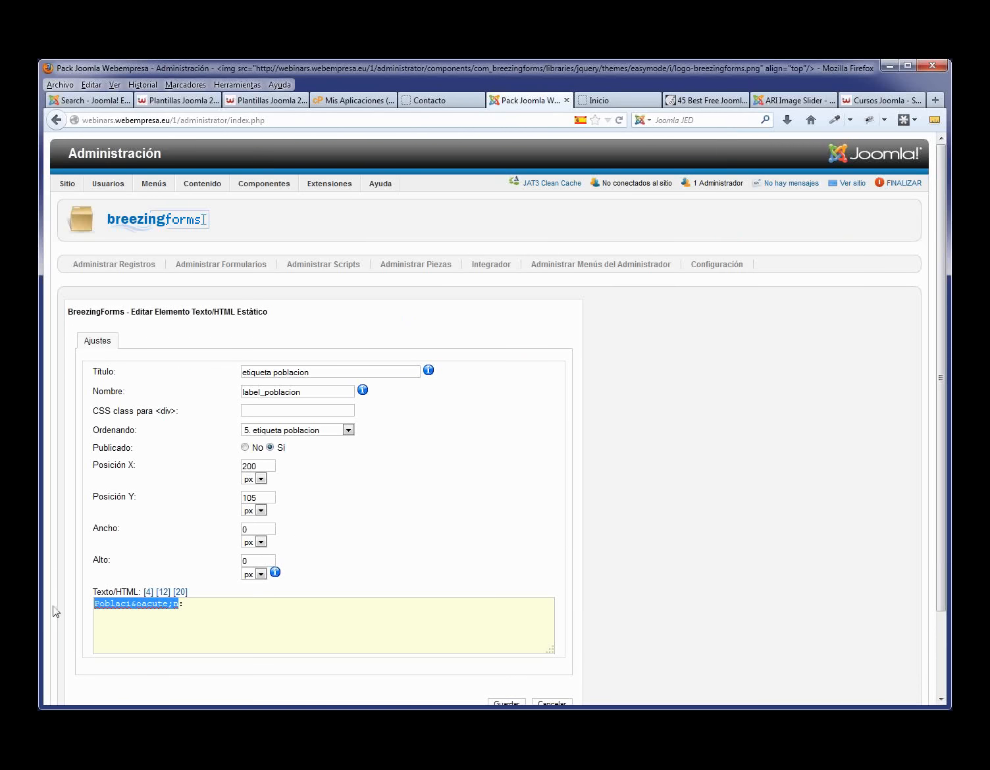
type("Ciudad:")
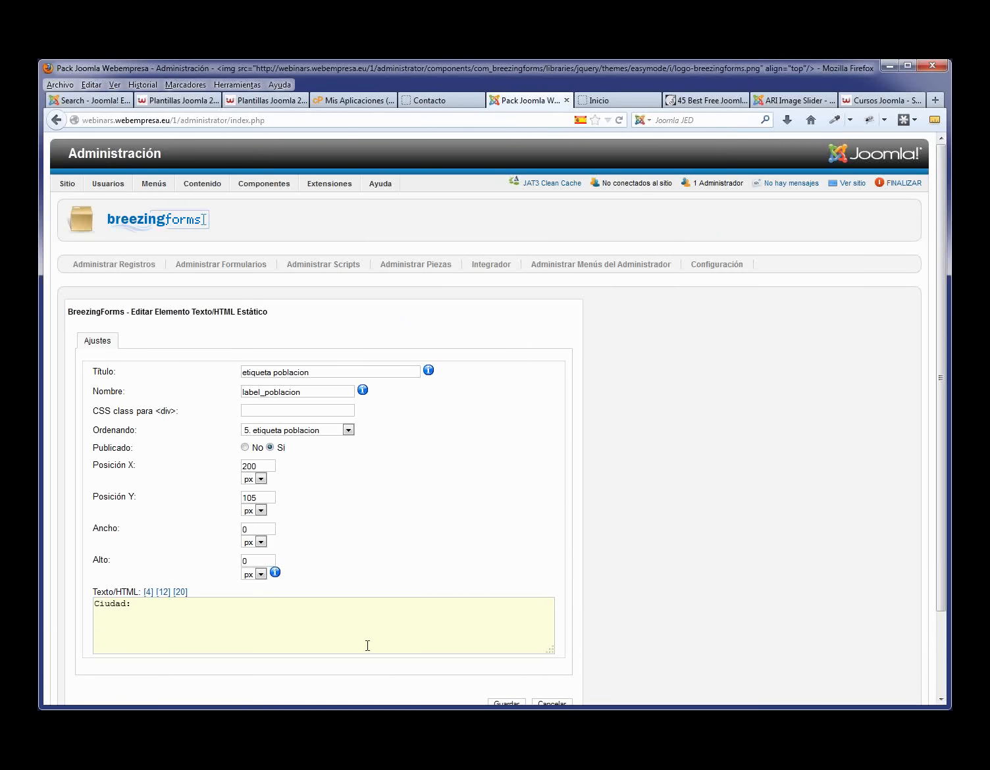
scroll(368, 646, "down", 3)
left_click(502, 613)
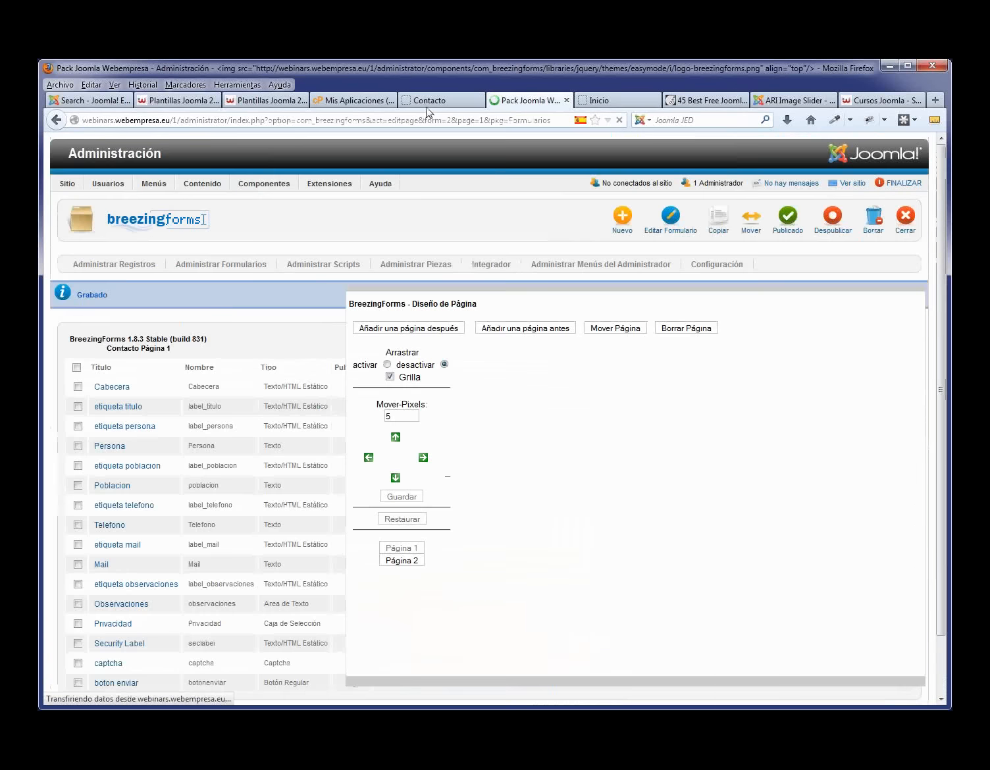
- Reload the live Contacto page to check the form, view Nosotros, then return to the admin
left_click(428, 100)
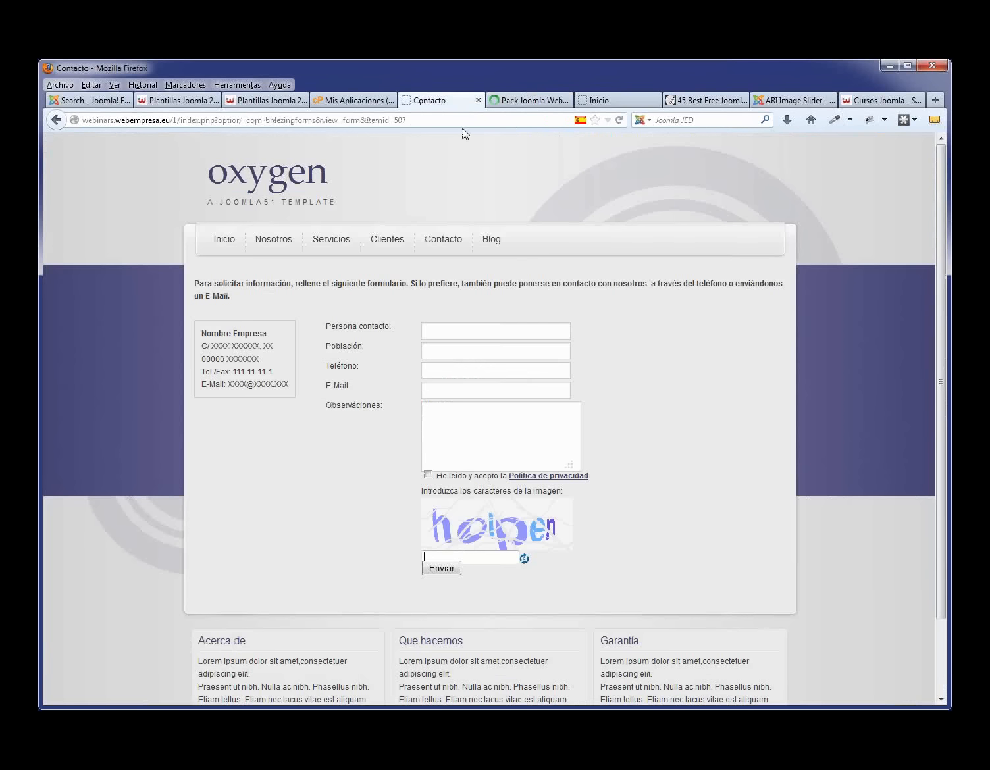
key("F5")
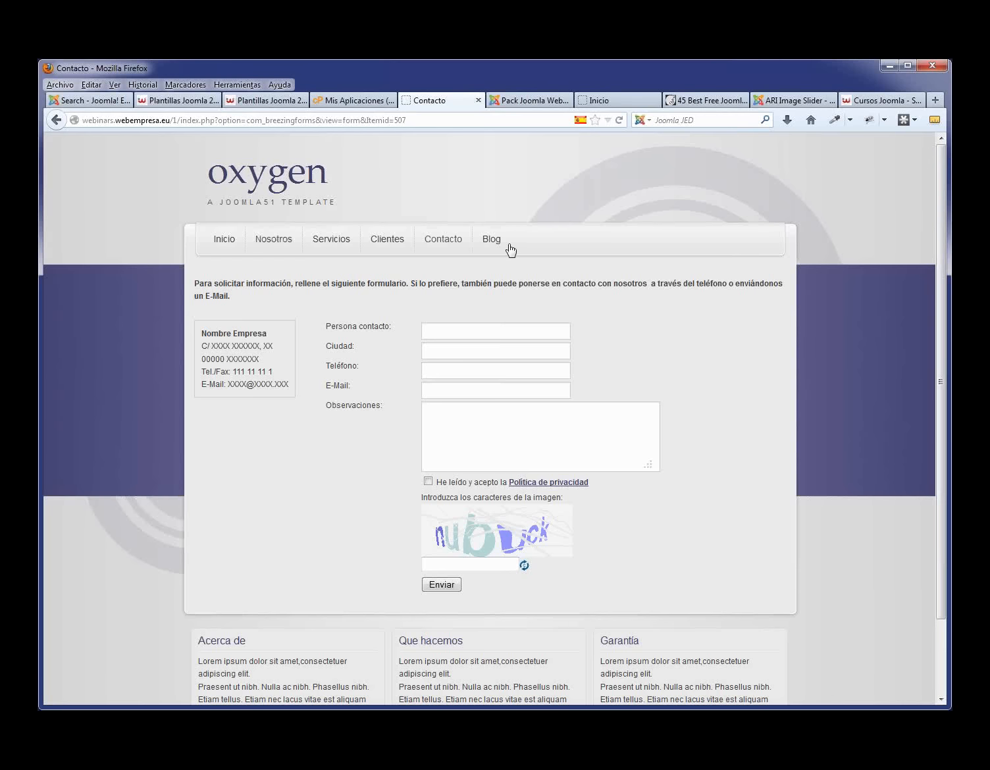
left_click(285, 249)
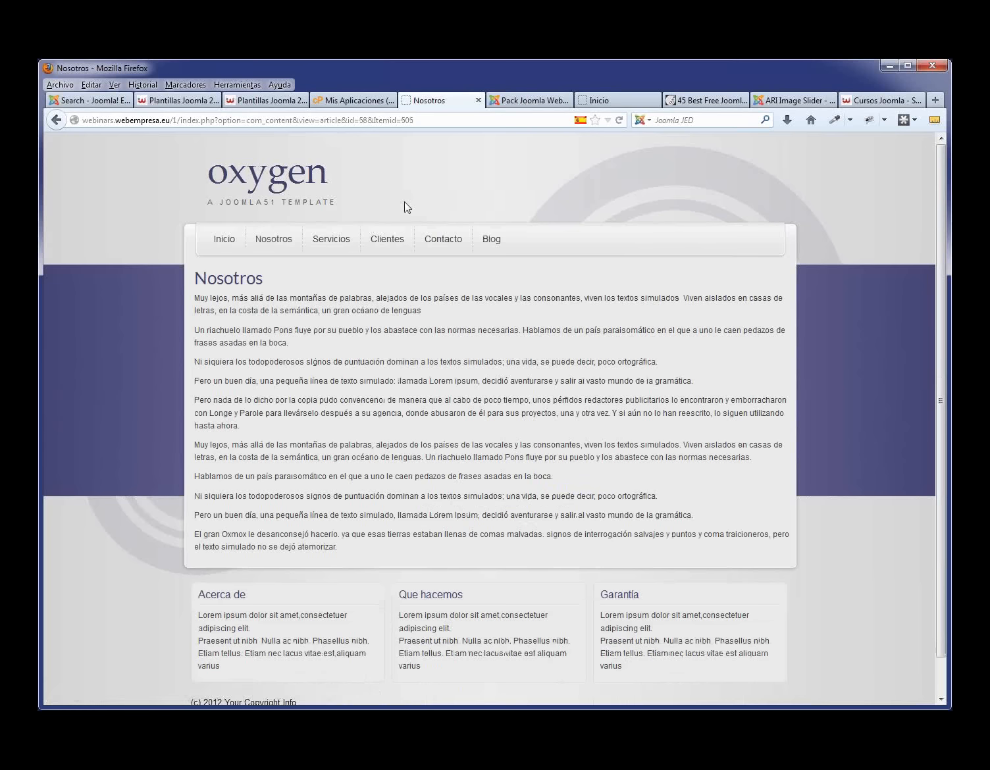
left_click(530, 106)
- Open the J51_Oxygen - Defecto style from the Gestor de Plantillas list
mouse_move(333, 187)
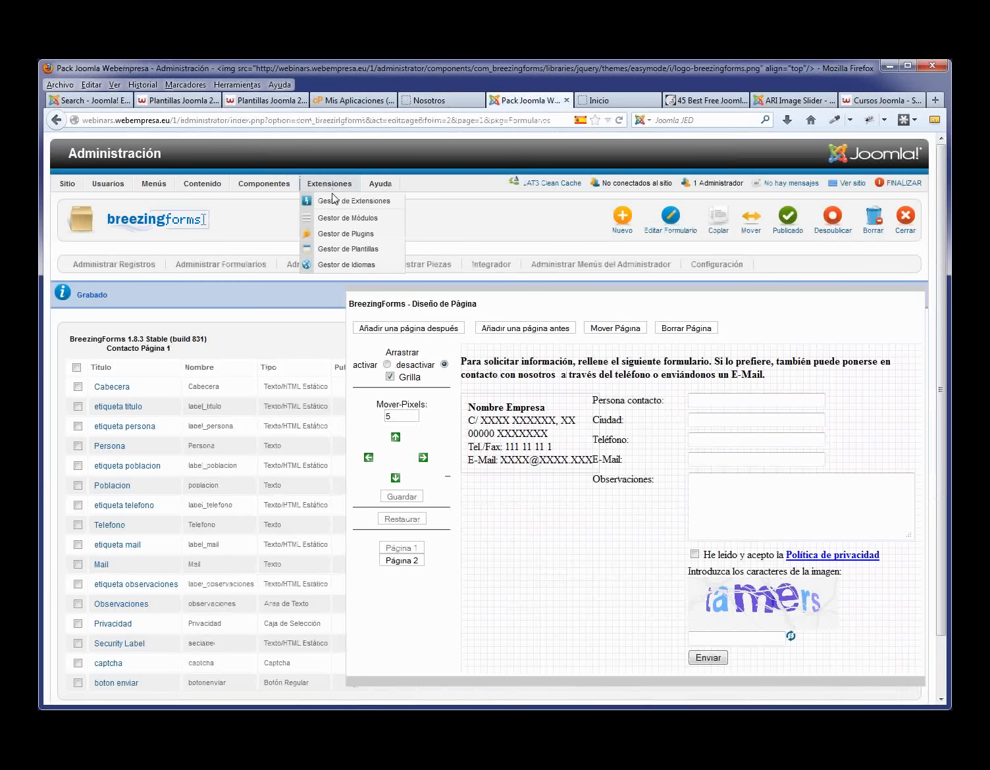
left_click(338, 250)
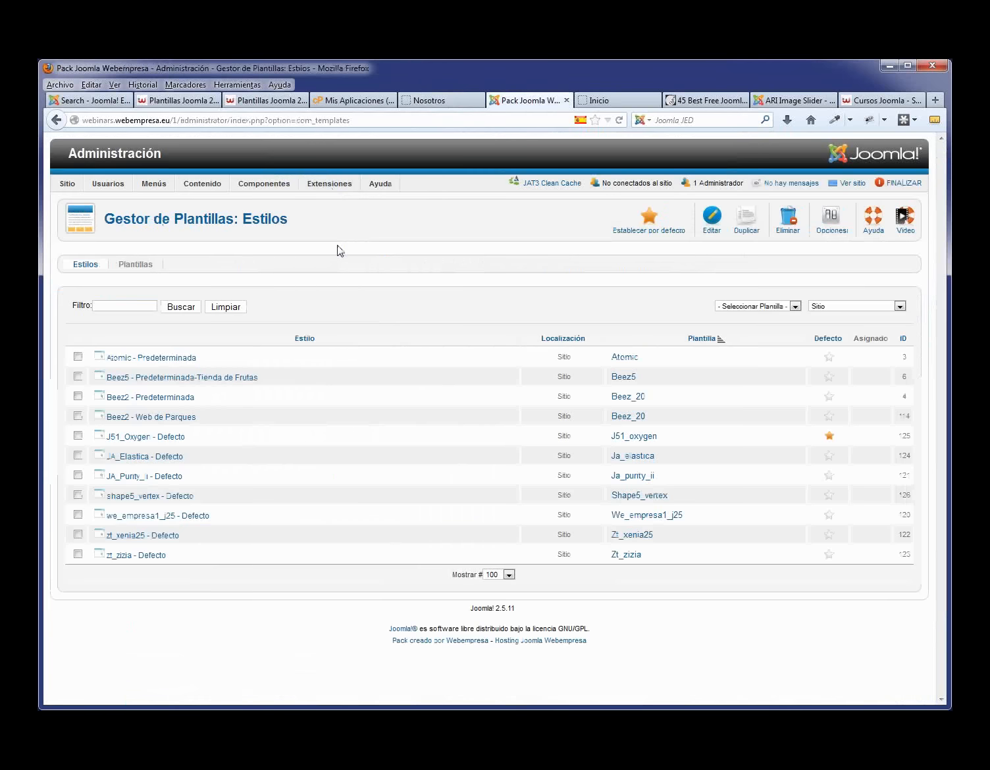
left_click(166, 439)
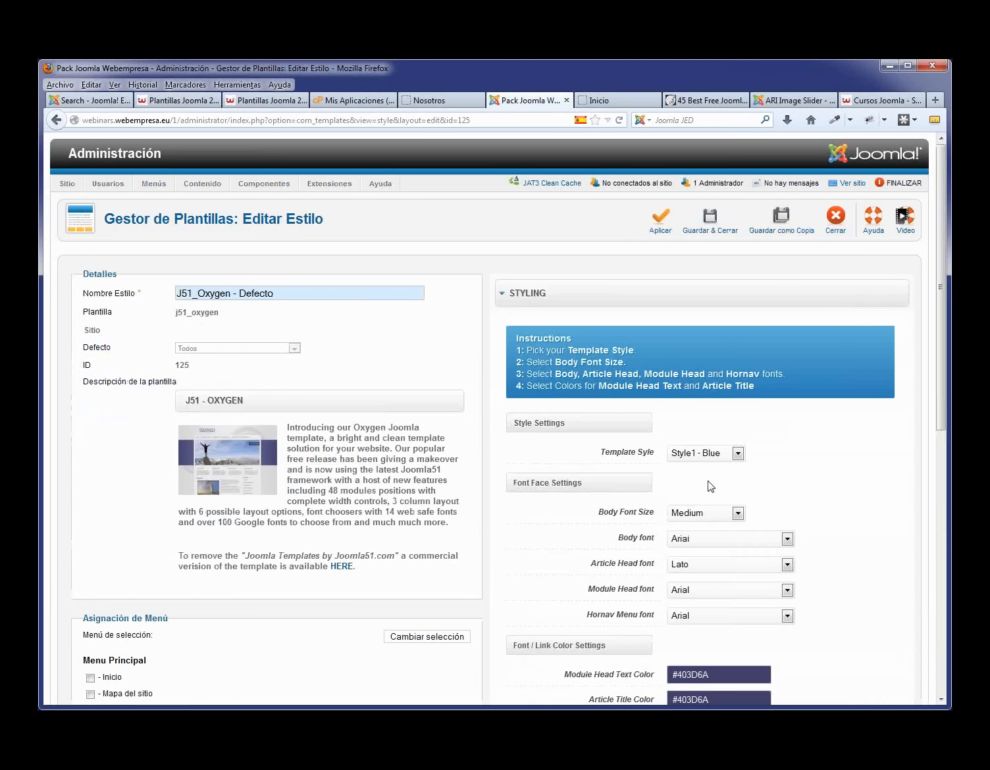
- Set Template Style to Style2 - Green and switch Show Search on
scroll(718, 471, "down", 4)
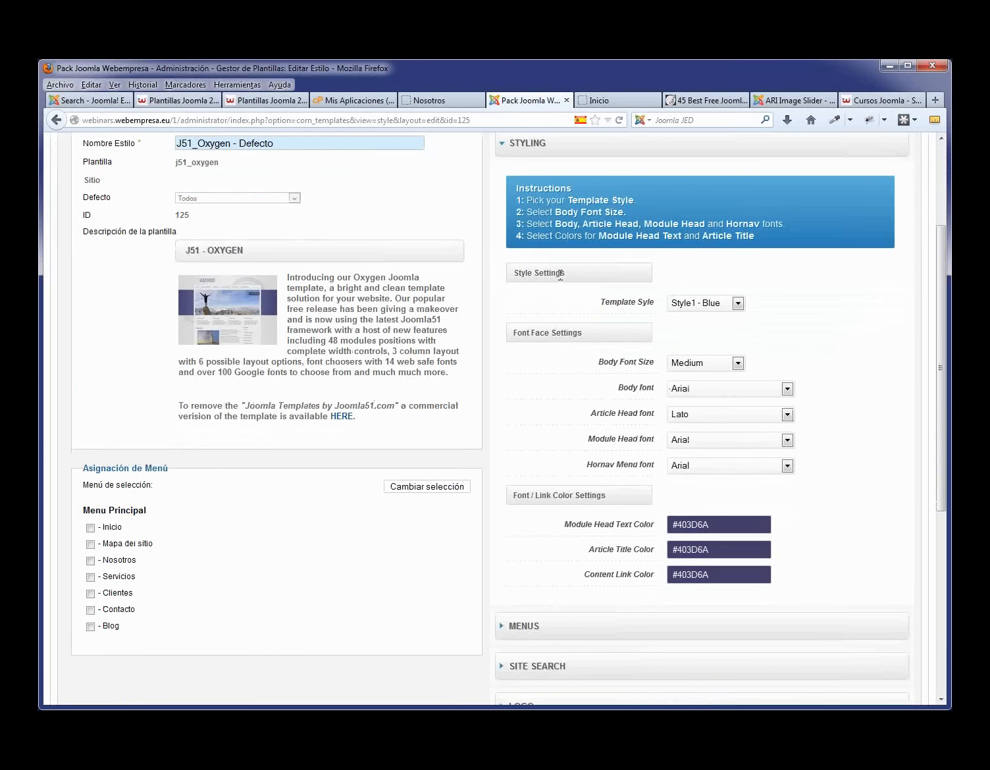
left_click(739, 304)
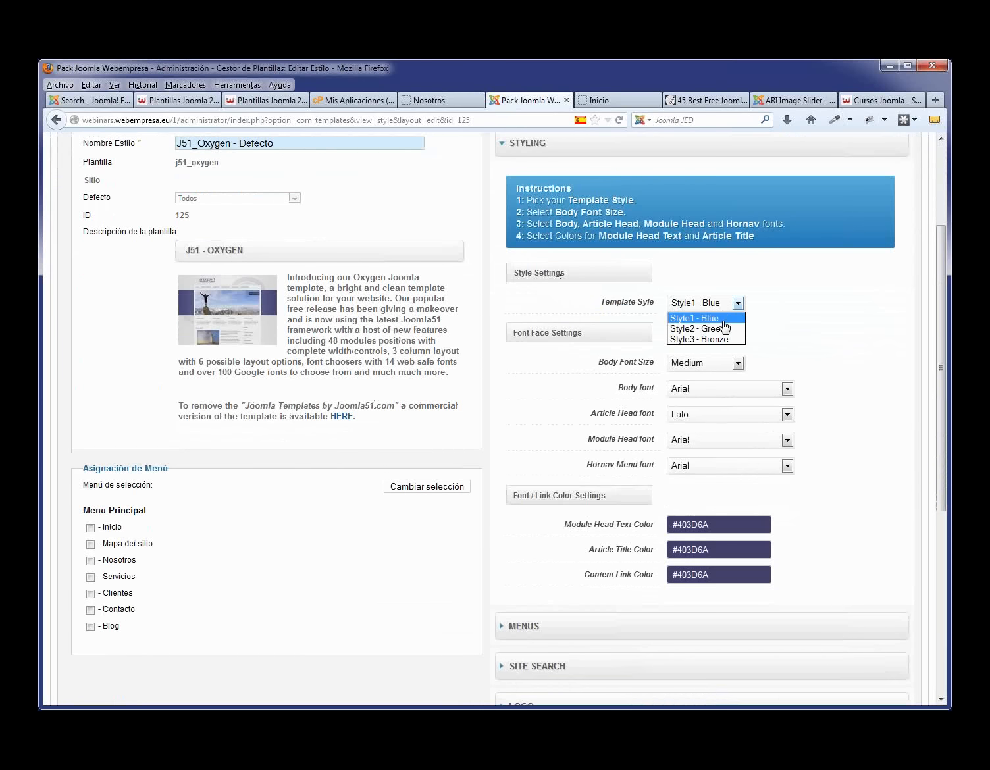
left_click(722, 329)
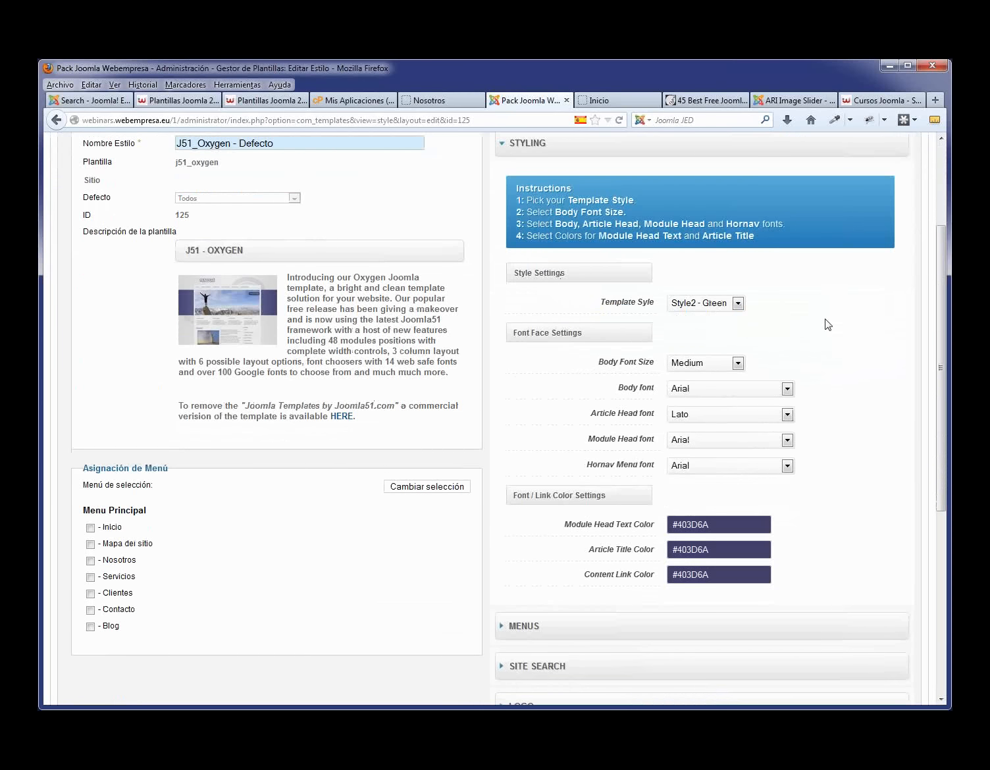
scroll(824, 322, "down", 5)
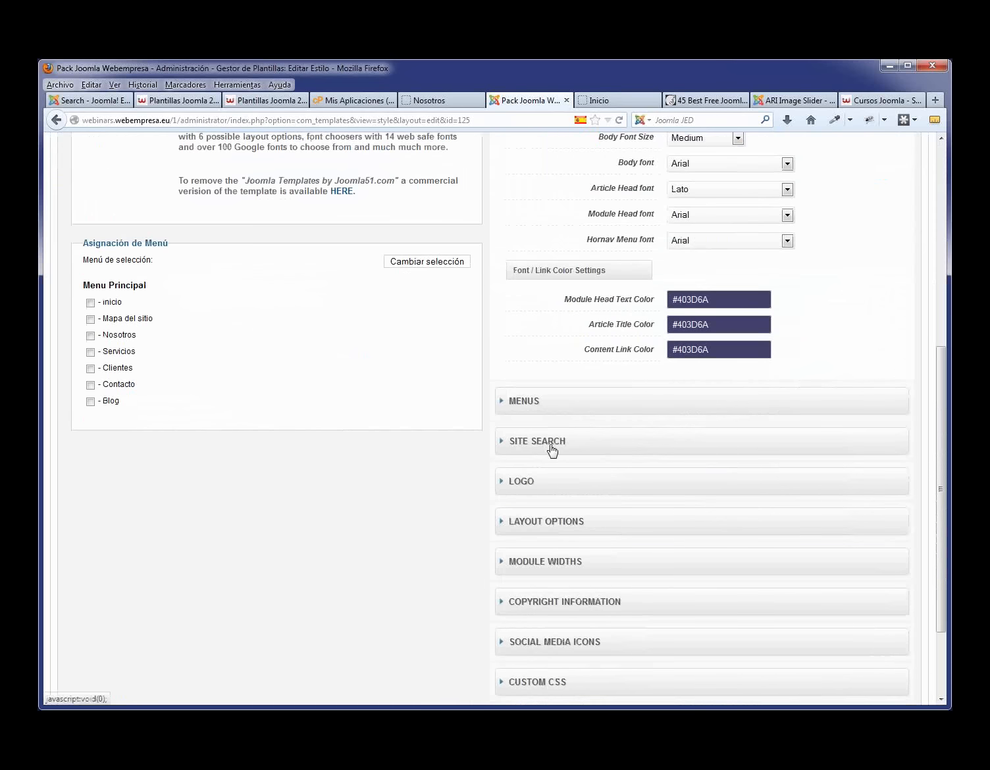
left_click(559, 447)
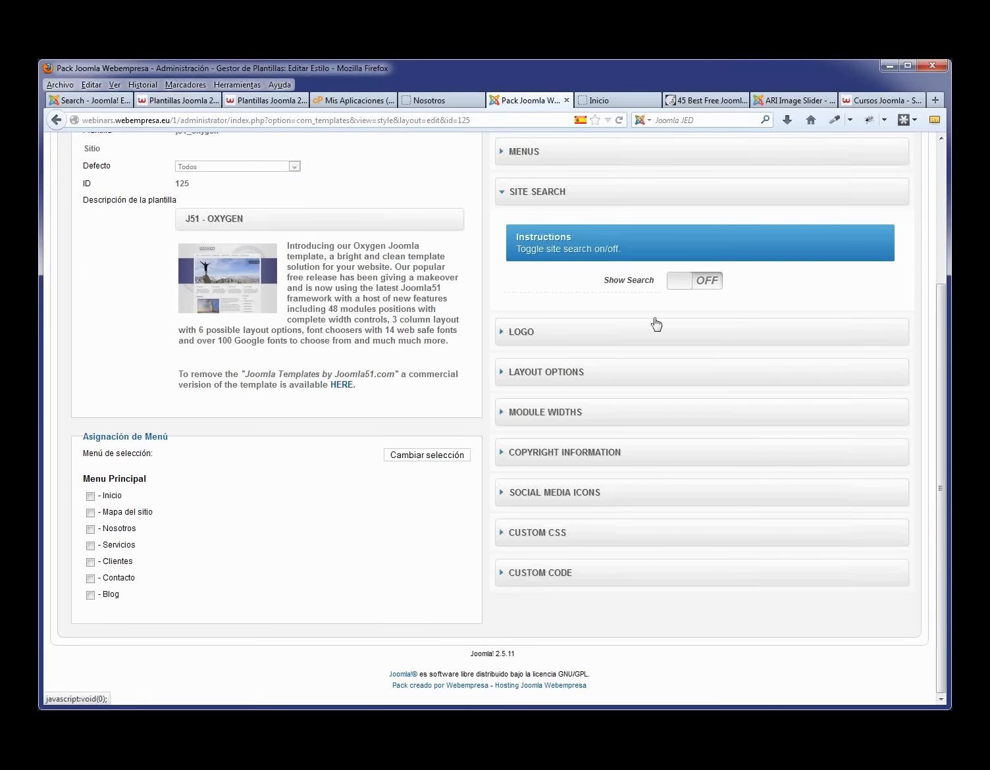
left_click(683, 287)
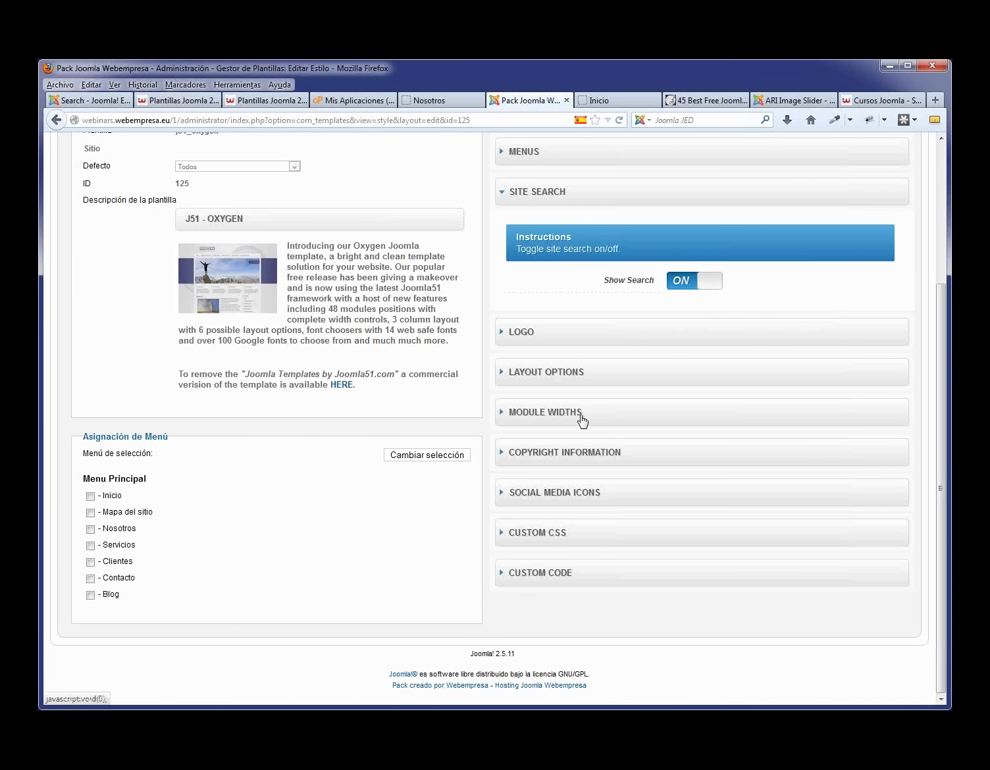
- Enable the RSS, Twitter and Facebook social media icons
left_click(571, 490)
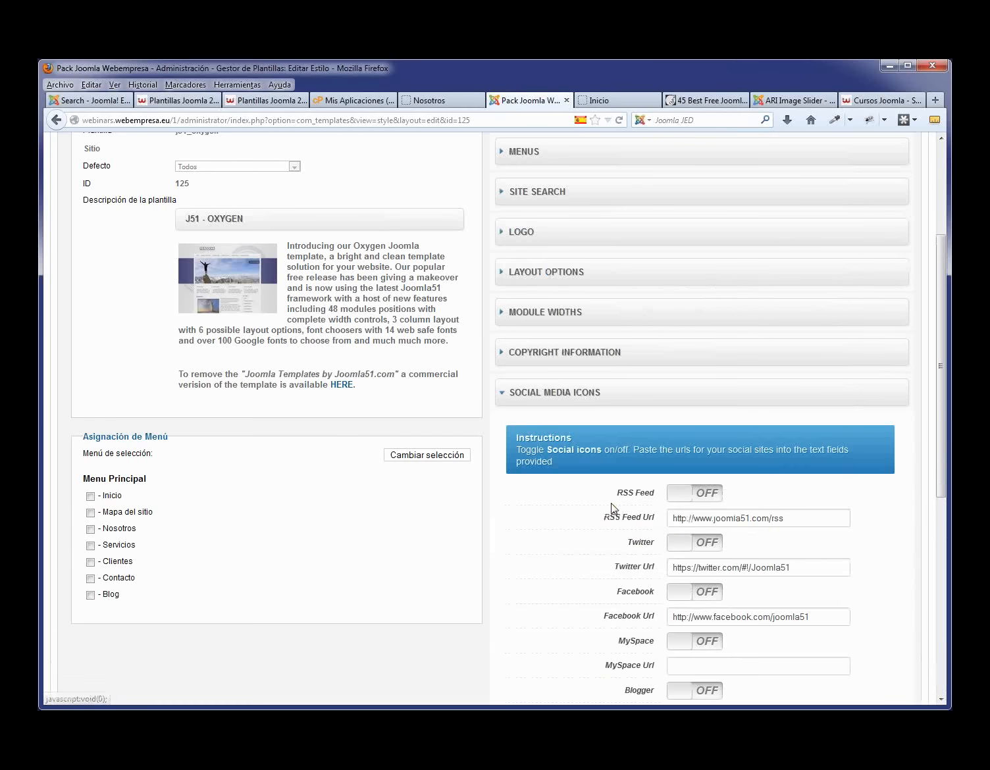
left_click(673, 494)
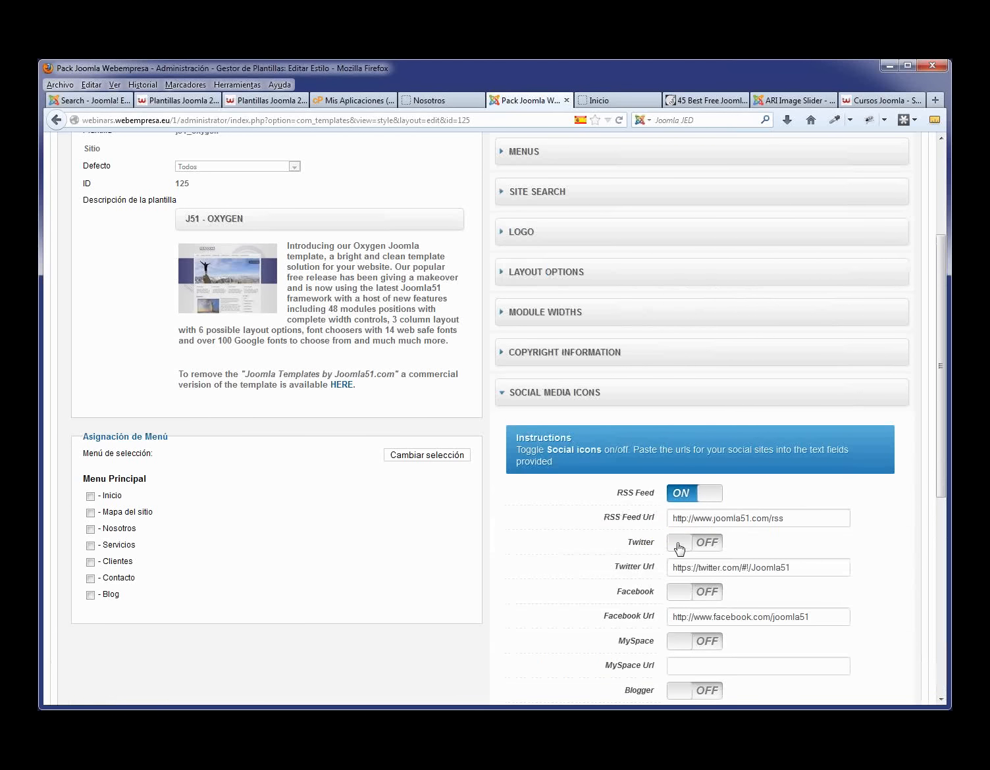
left_click(677, 543)
left_click(672, 593)
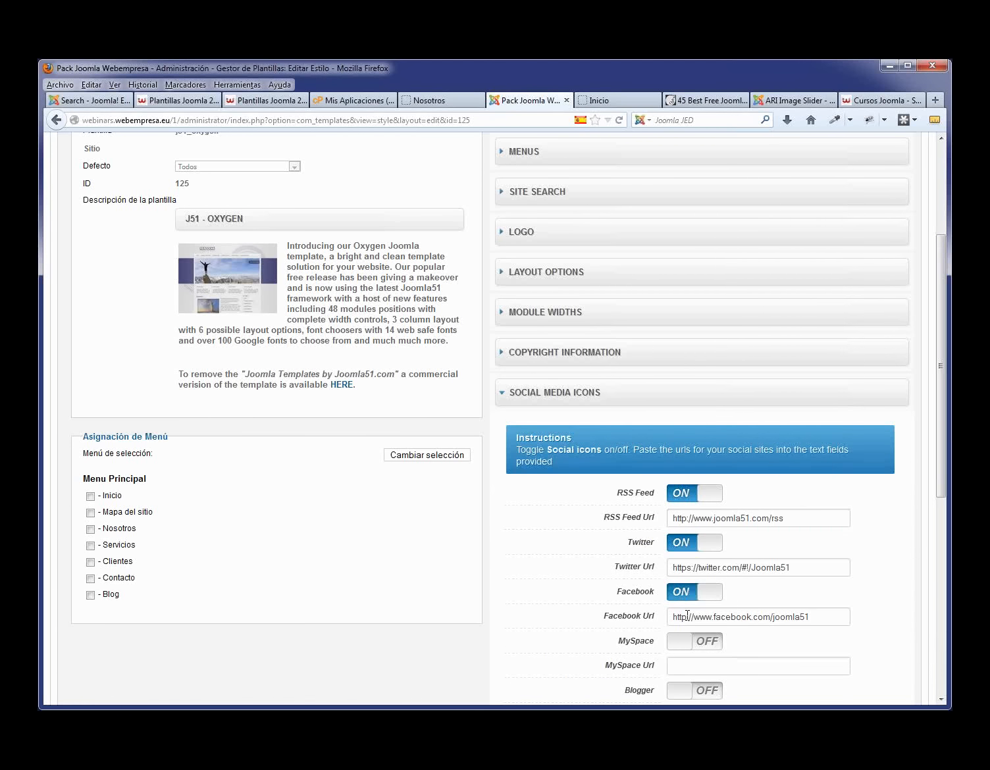
scroll(804, 337, "up", 5)
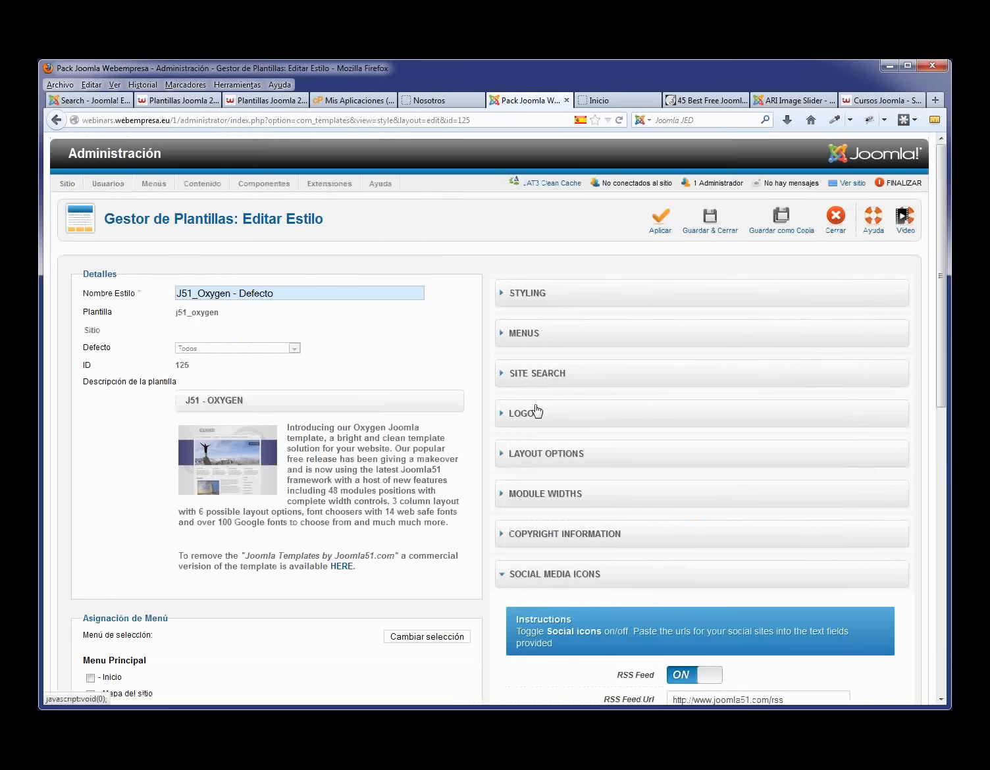
- Switch Logo Image on in the template's LOGO settings
left_click(531, 421)
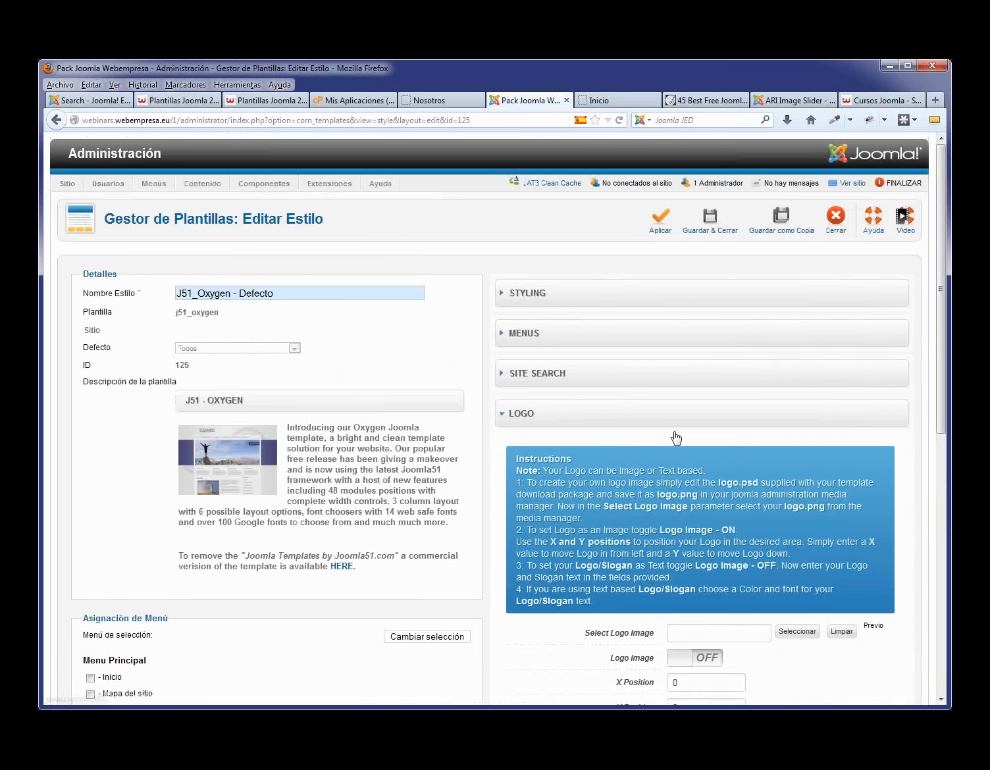
scroll(703, 397, "down", 5)
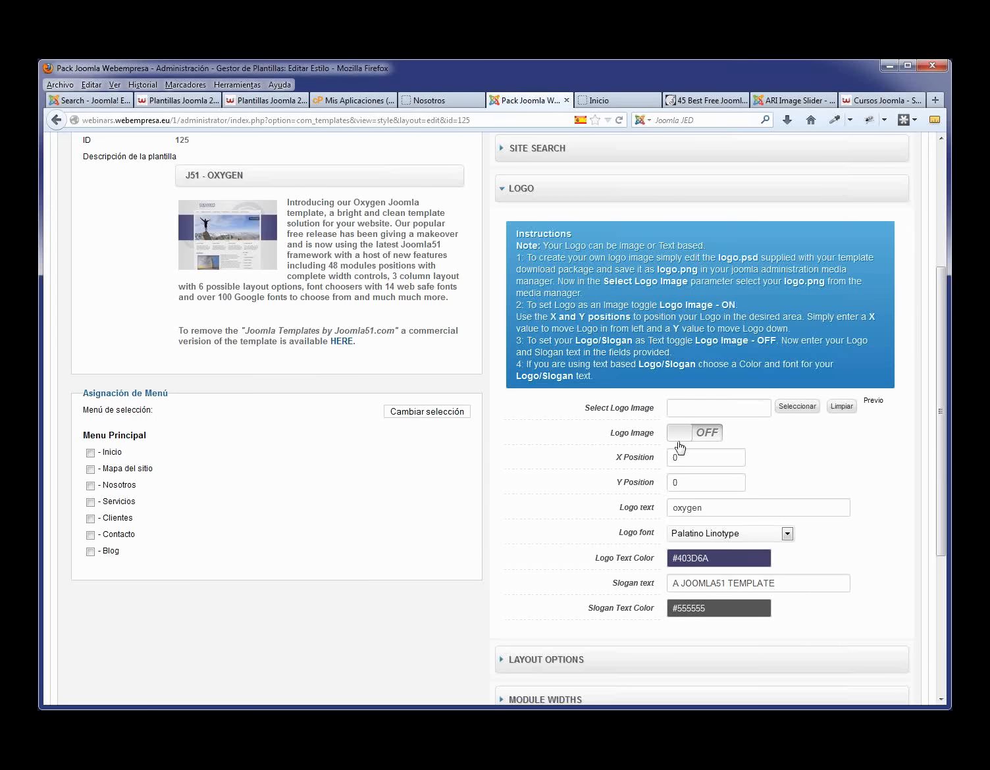
left_click(681, 438)
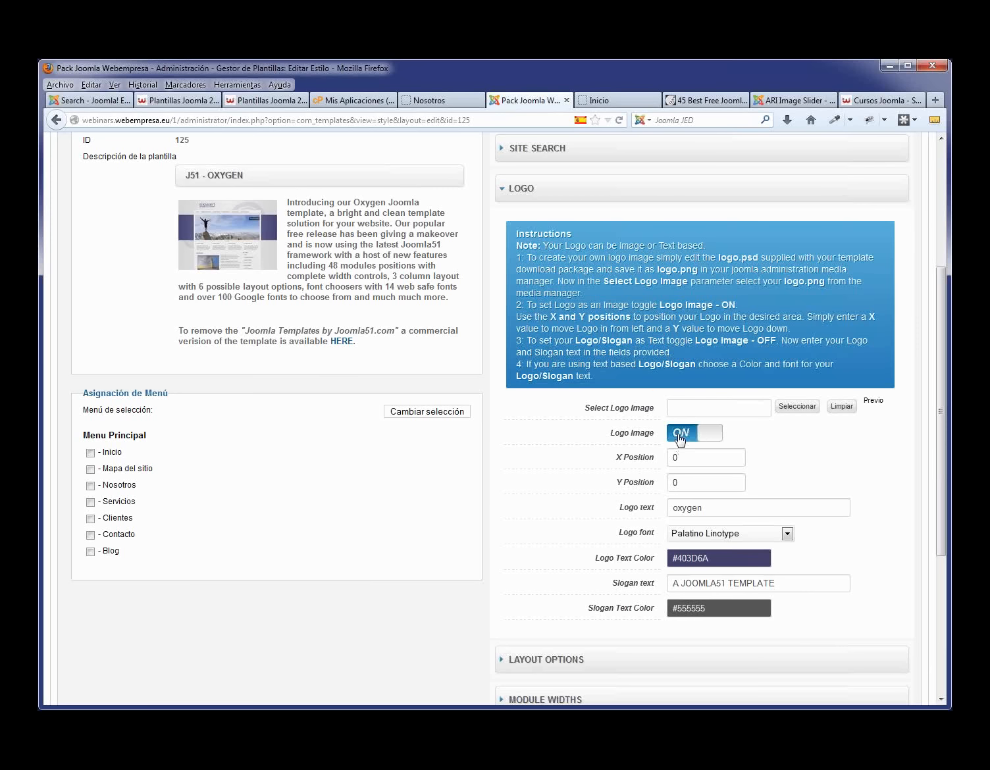
- Upload logo.png from the imagenes formacion folder and insert it as the logo image
left_click(811, 407)
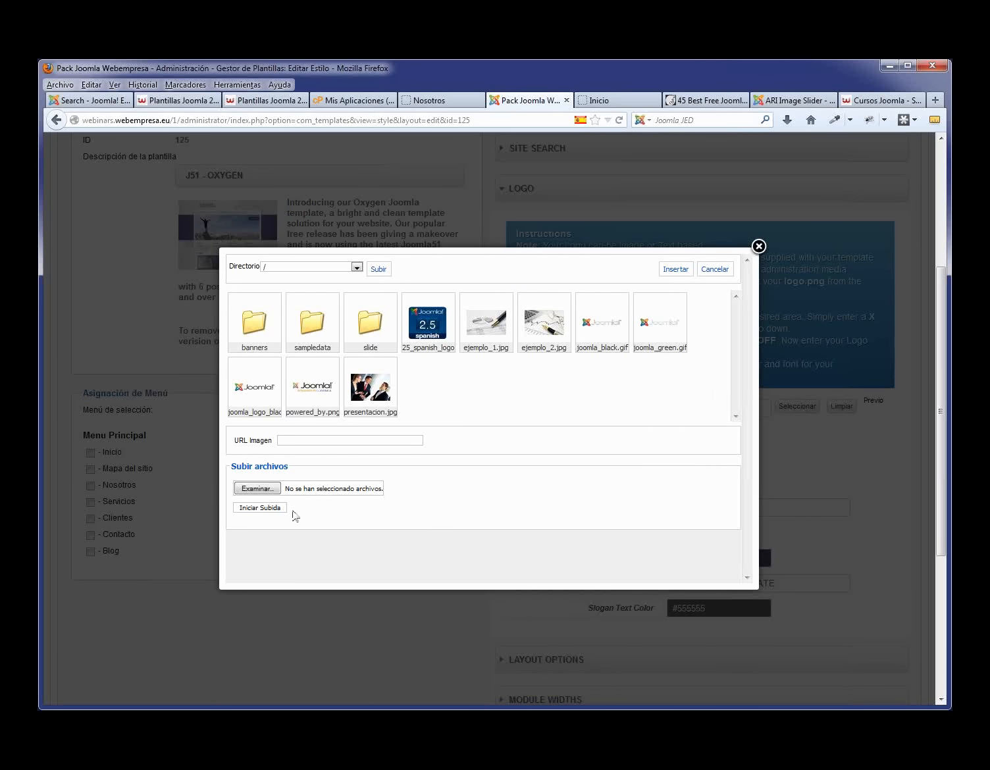
left_click(251, 490)
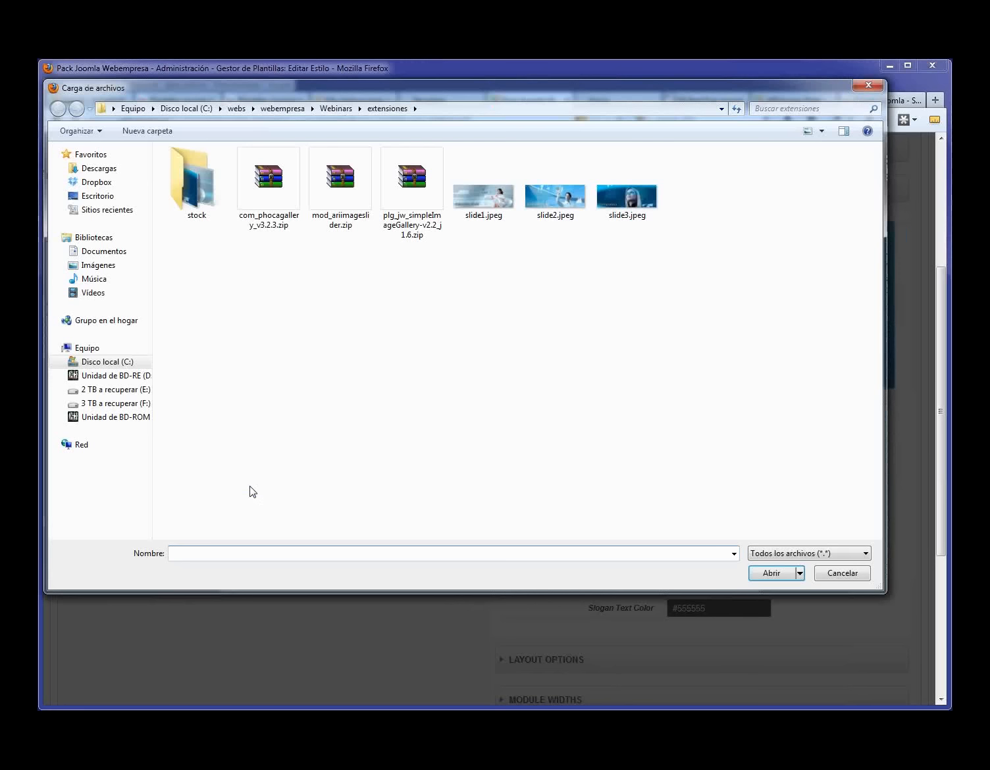
left_click(340, 109)
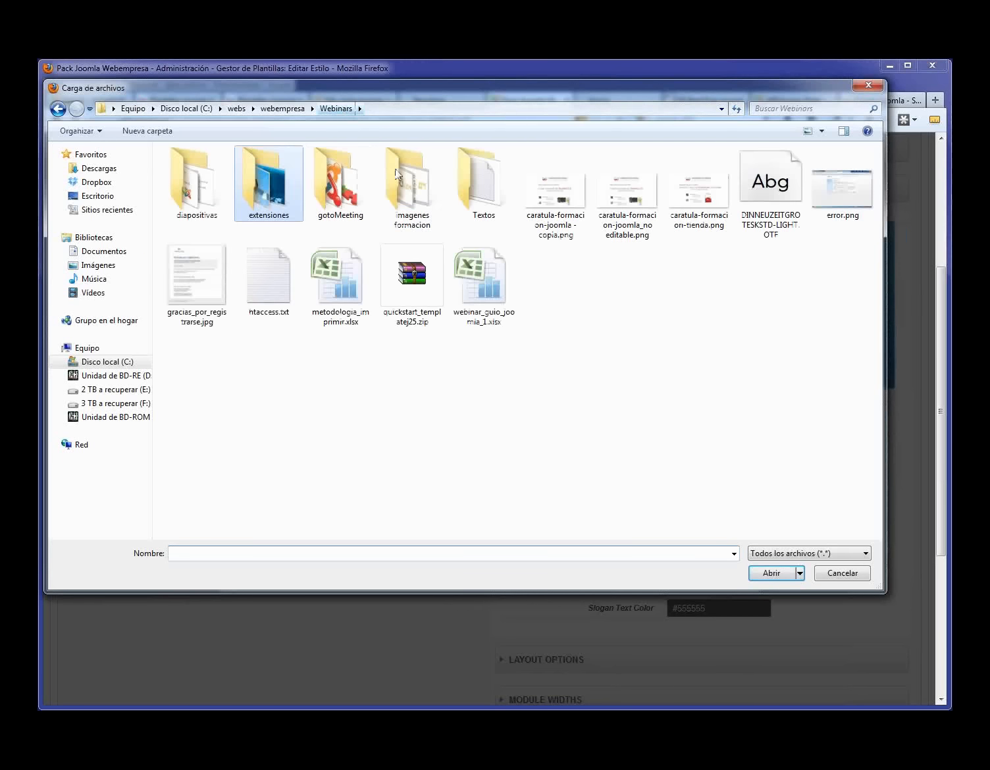
double_click(414, 188)
left_click(562, 214)
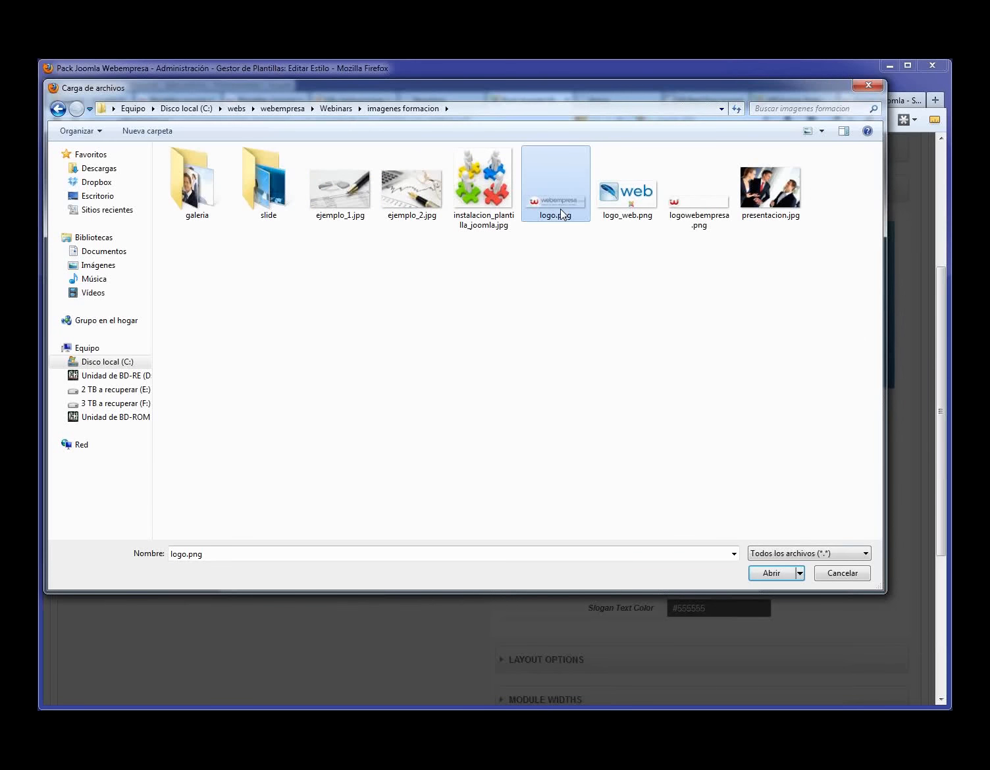
left_click(767, 572)
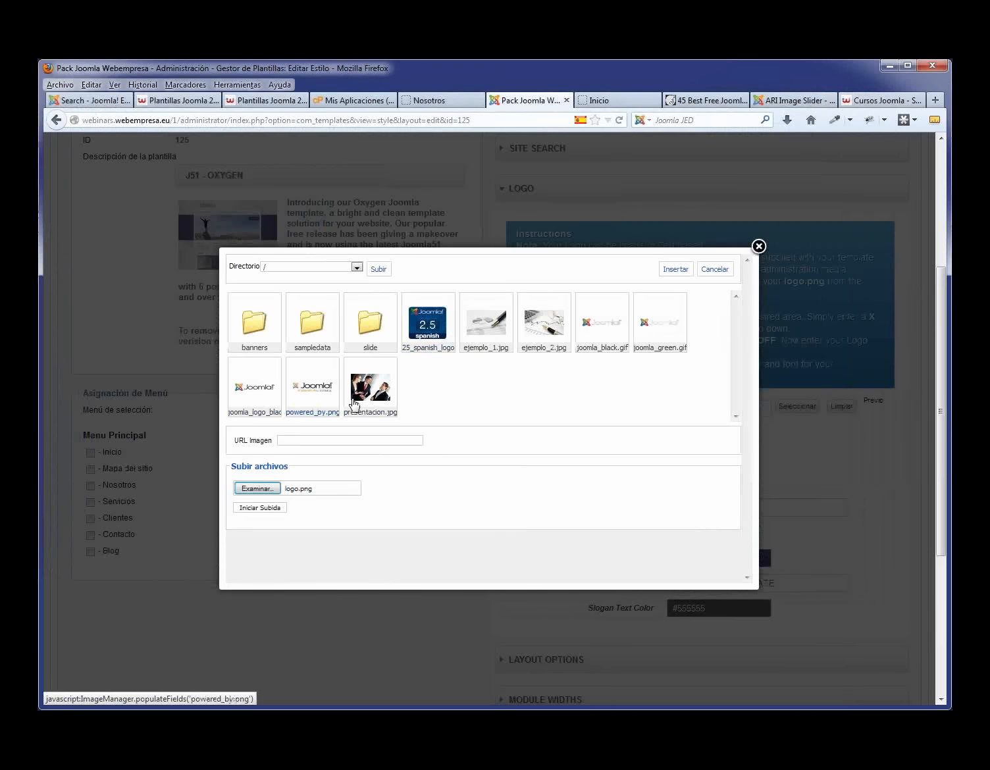
left_click(262, 508)
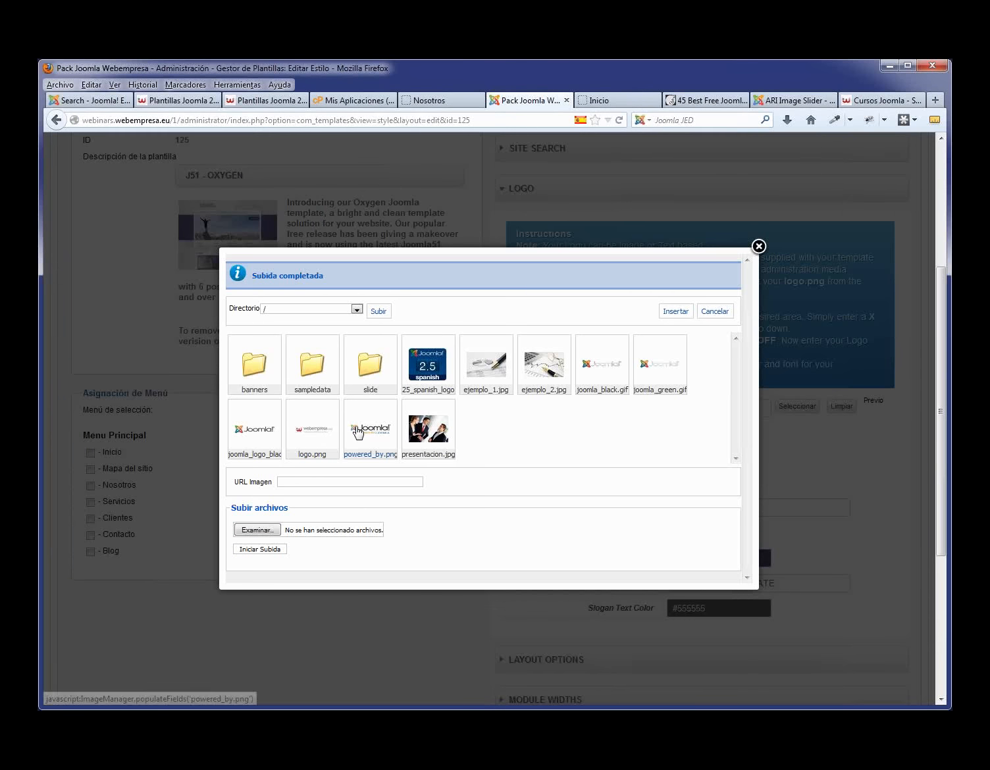
left_click(317, 442)
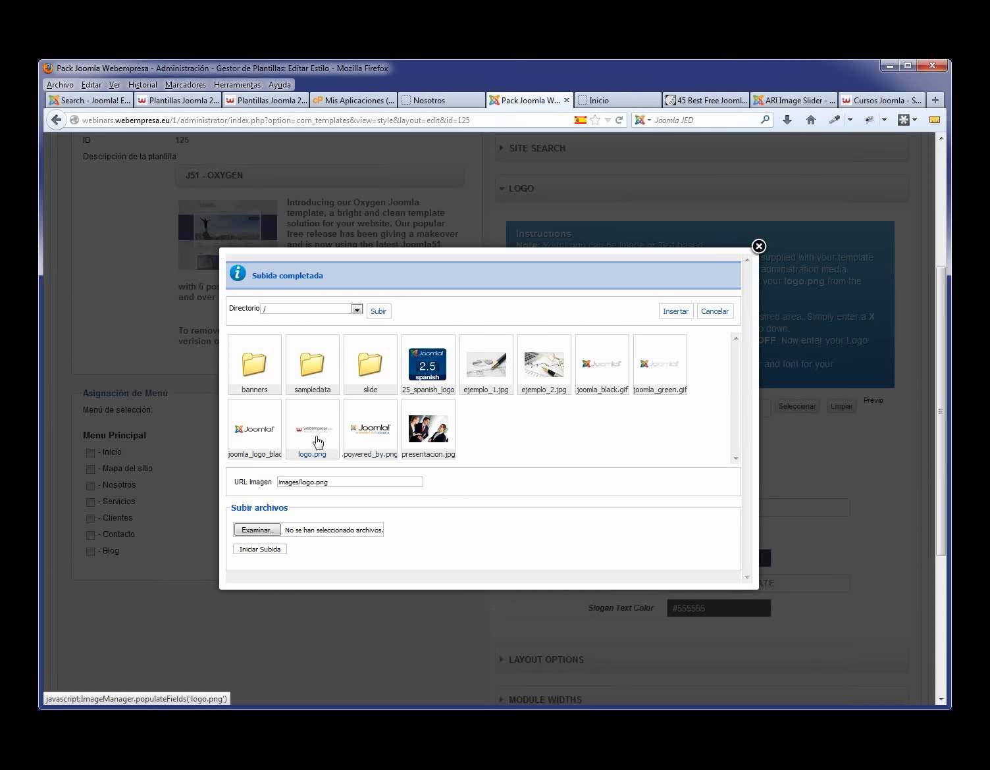
left_click(675, 311)
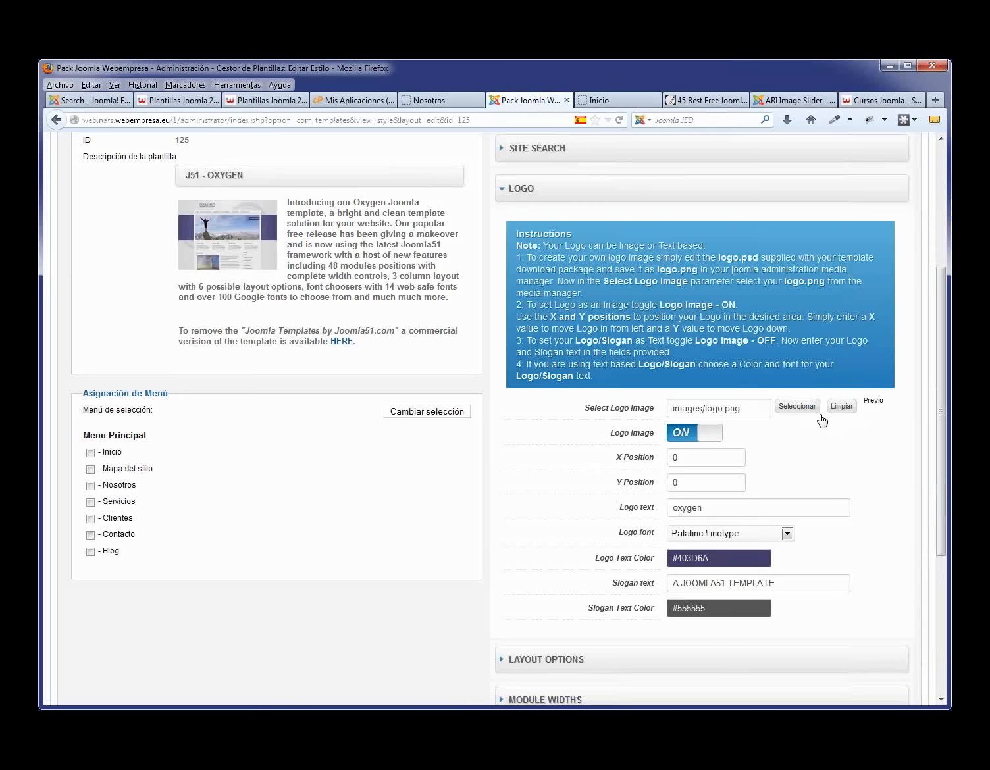
scroll(719, 294, "up", 5)
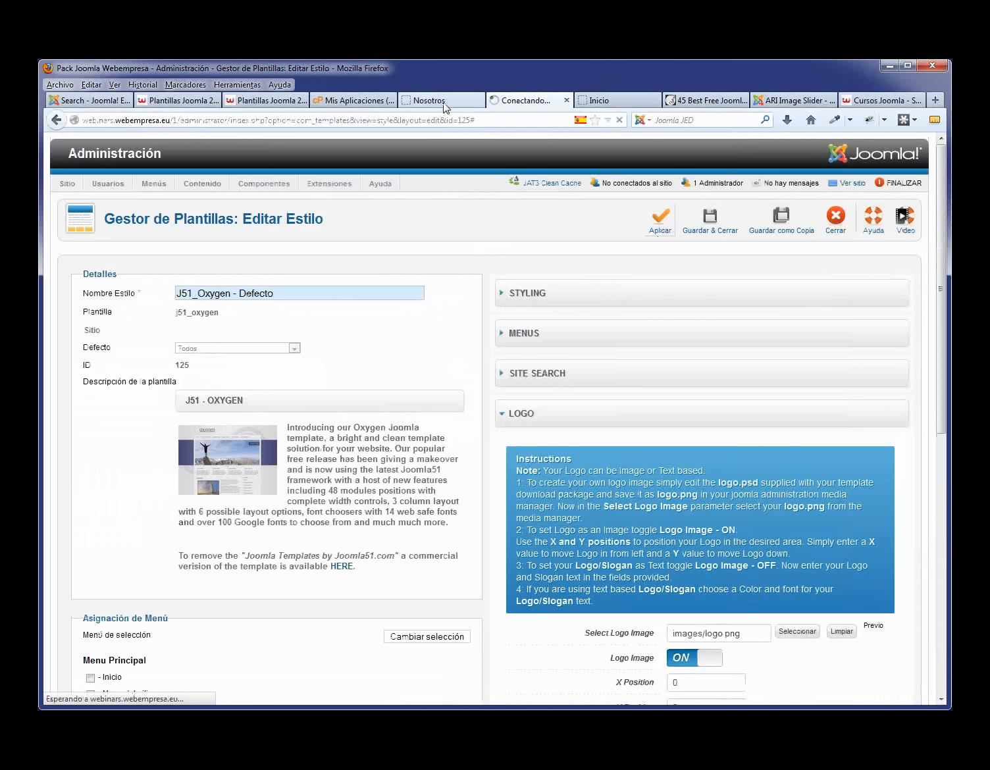
left_click(443, 100)
left_click(234, 242)
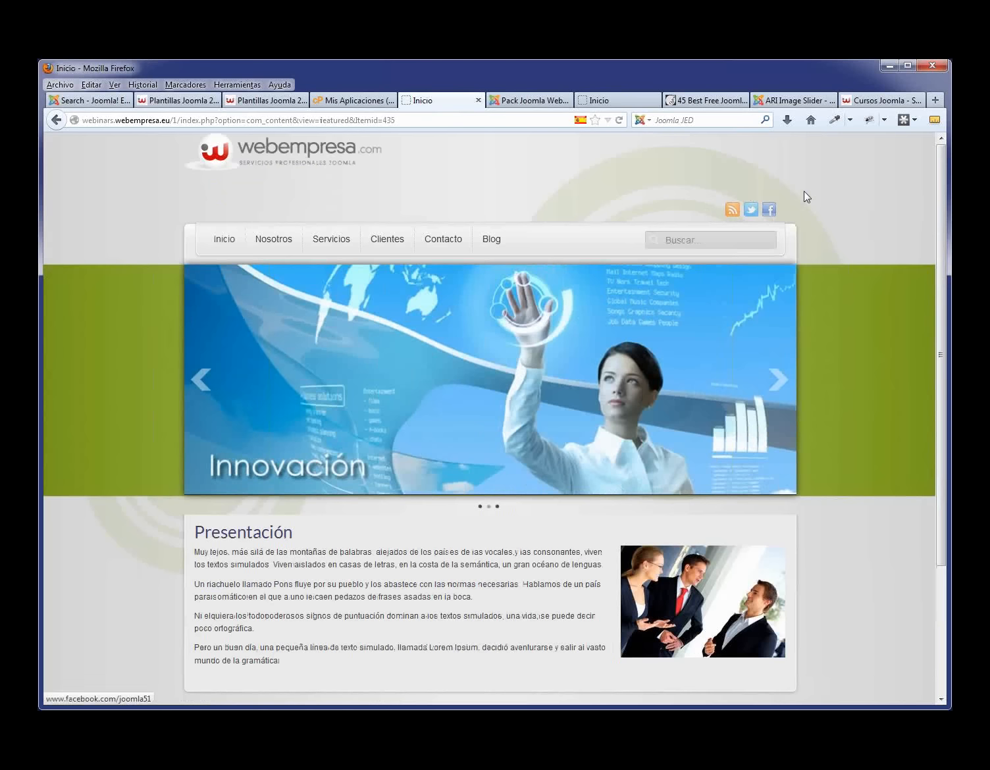
left_click(687, 240)
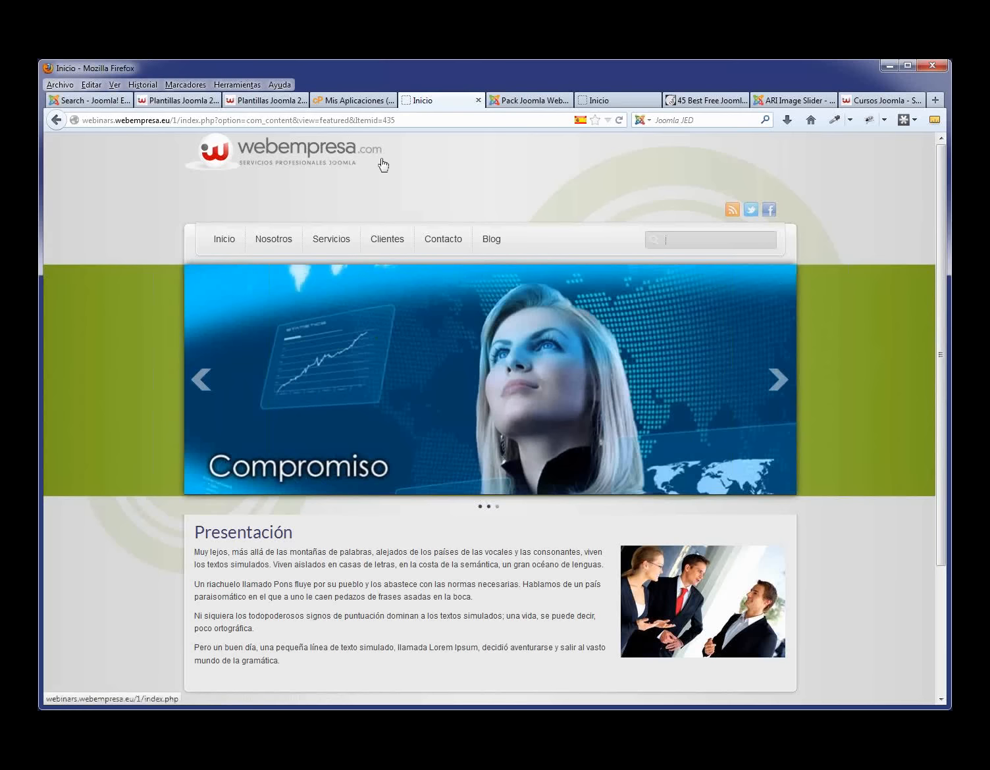
scroll(352, 461, "down", 4)
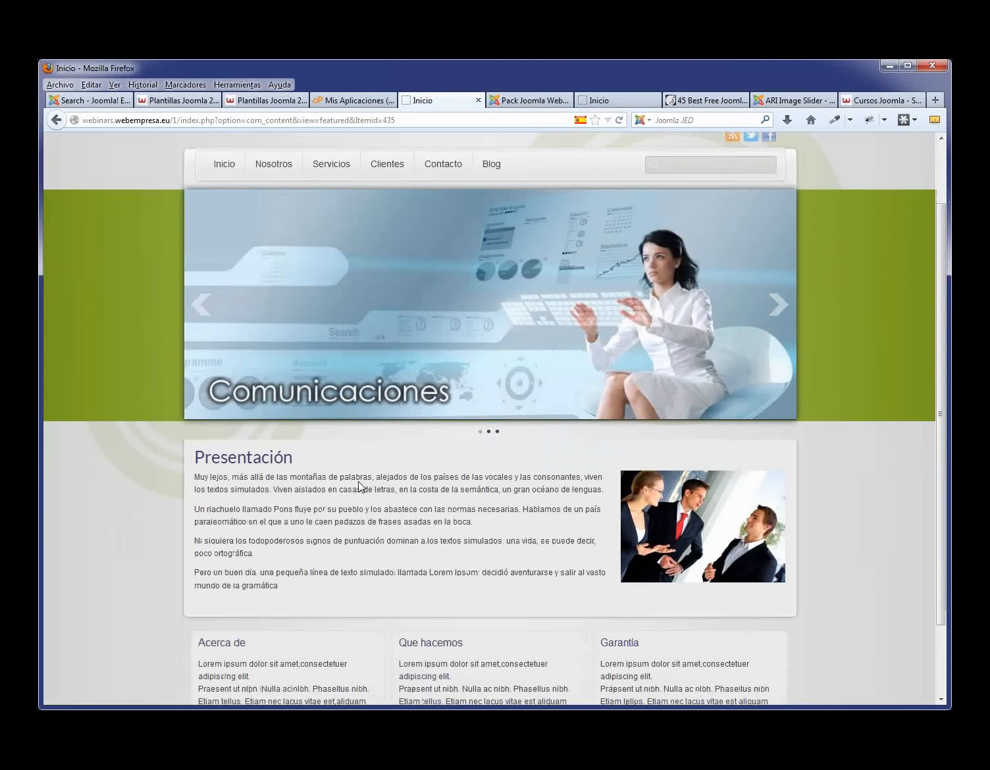
left_click_drag(187, 665, 298, 665)
left_click(300, 667)
scroll(387, 214, "up", 5)
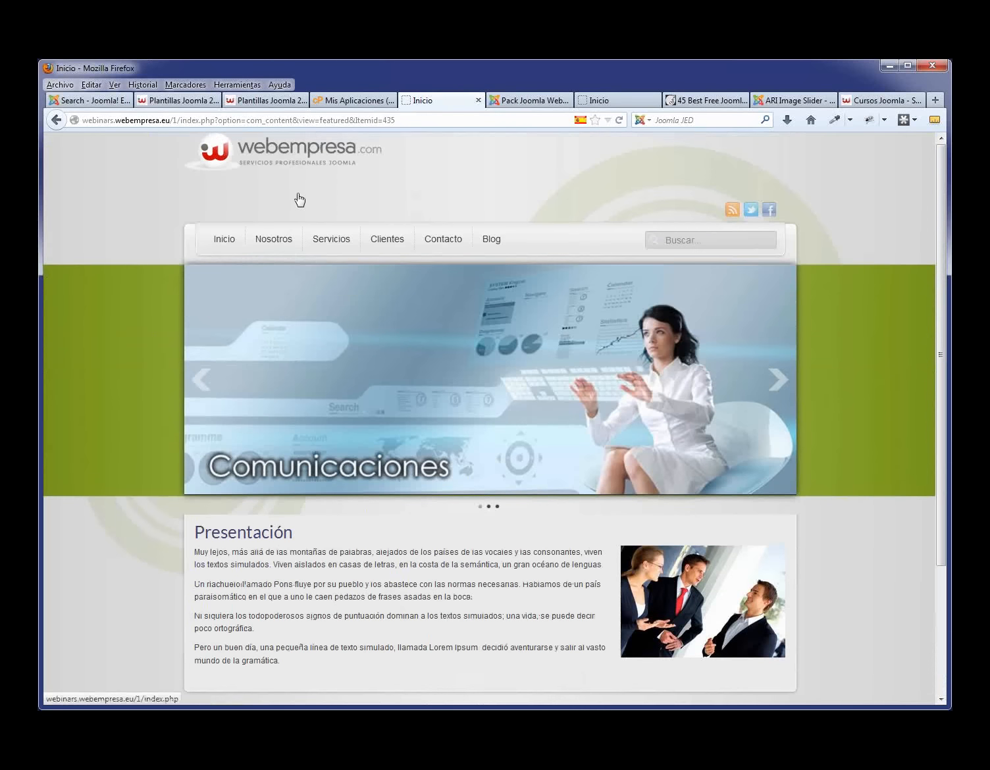
- Back in the style editor, choose the Bronze template style
left_click(540, 101)
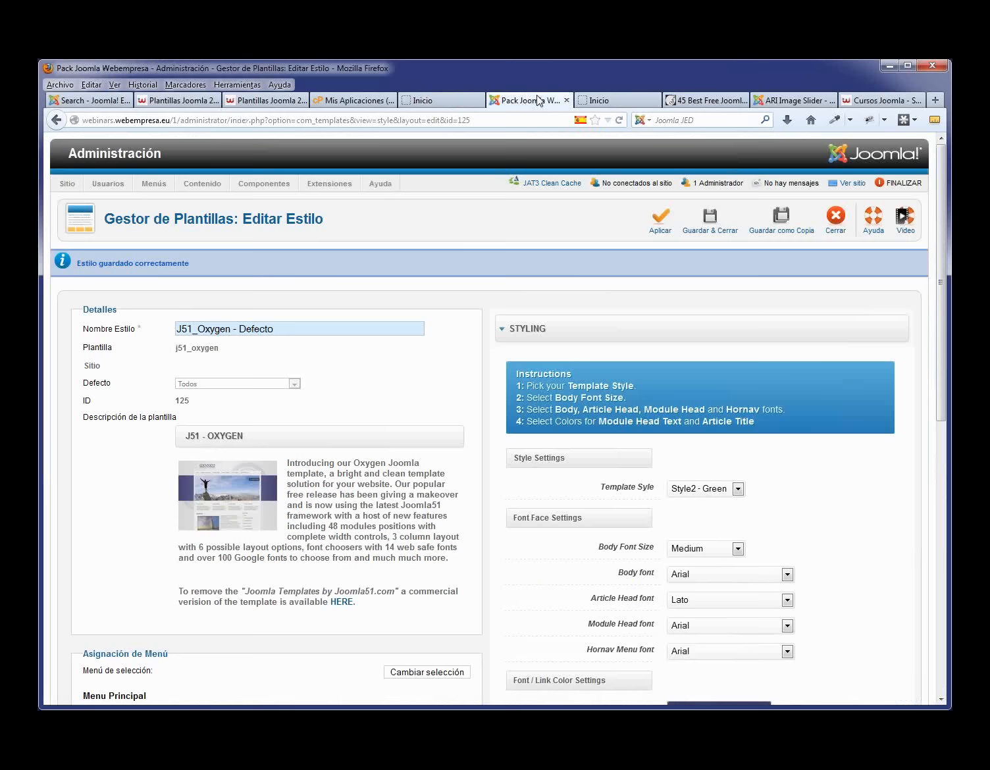
scroll(577, 322, "down", 3)
left_click(738, 264)
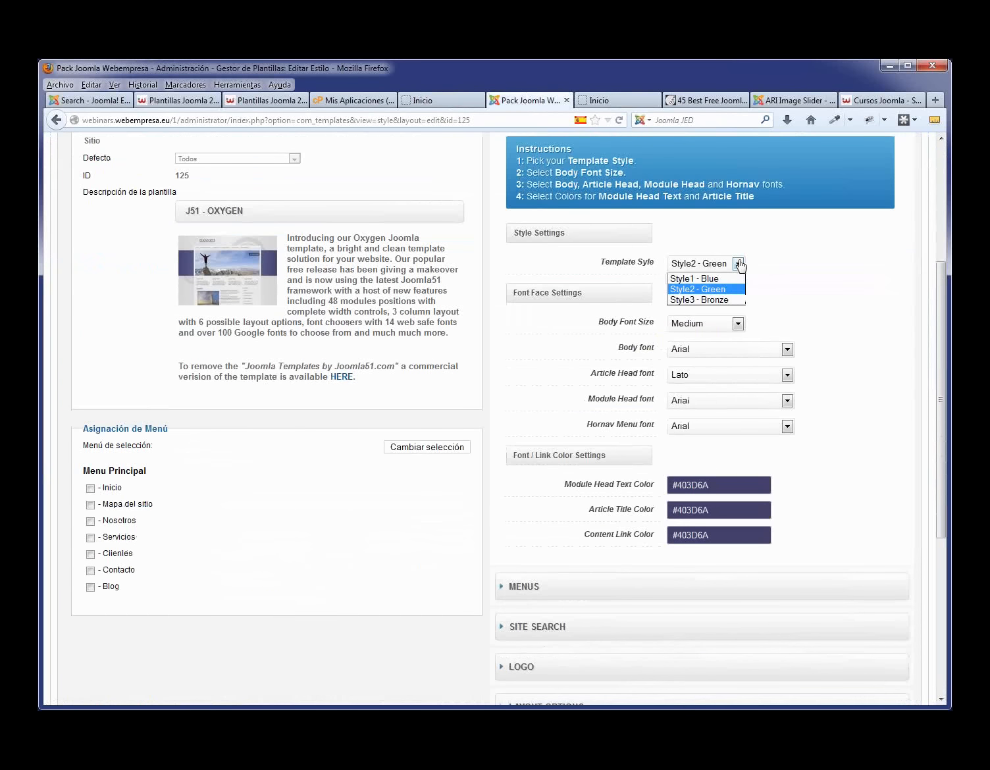
left_click(724, 301)
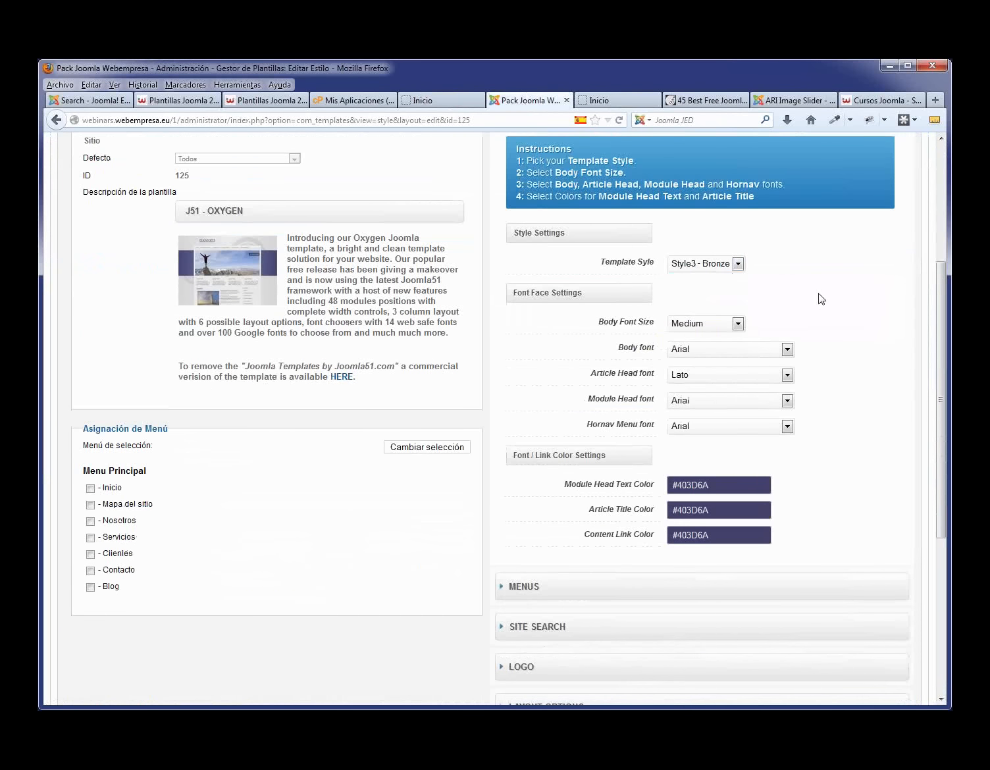
scroll(804, 314, "down", 3)
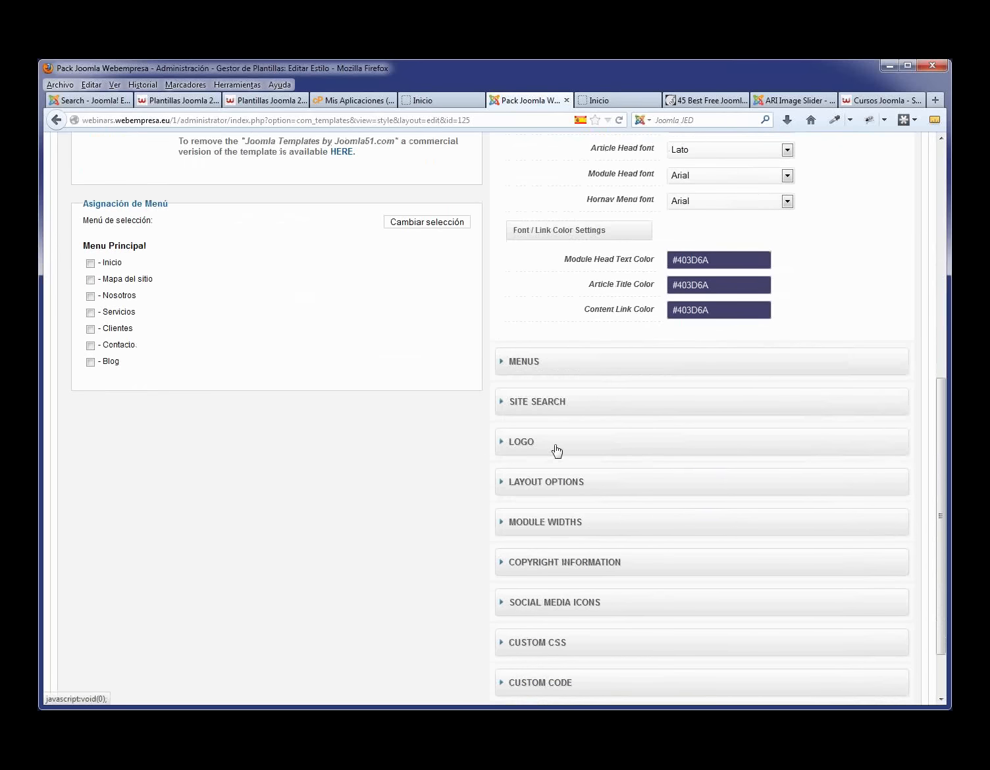
- Set the logo's Y Position to 50
left_click(559, 448)
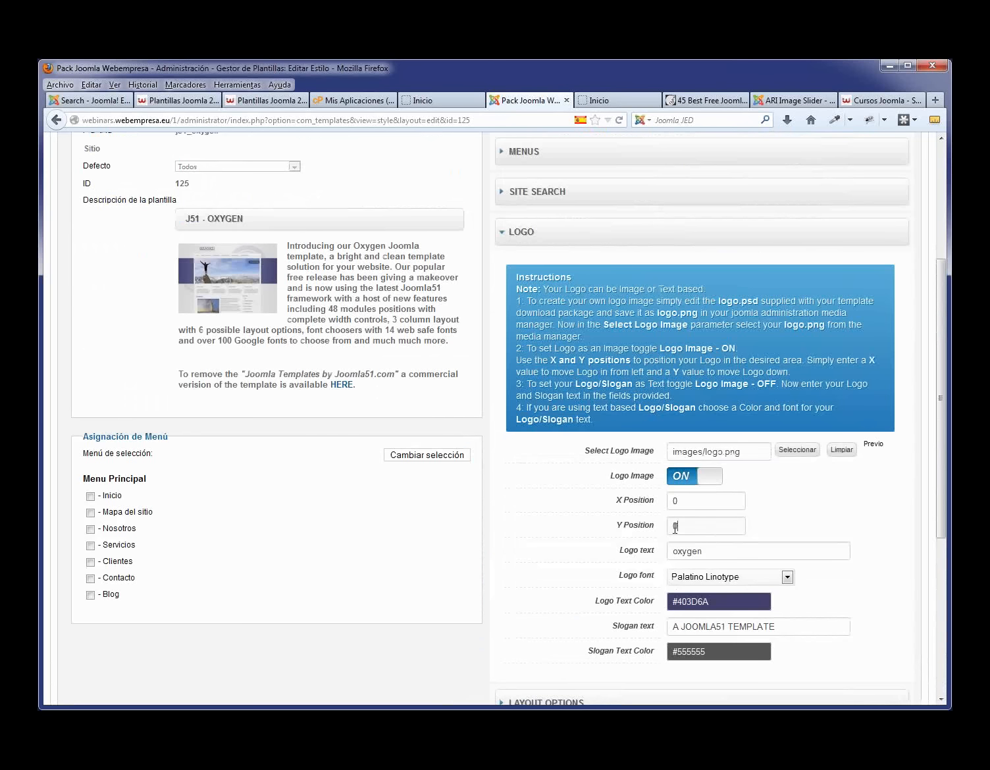
type("50")
left_click(798, 525)
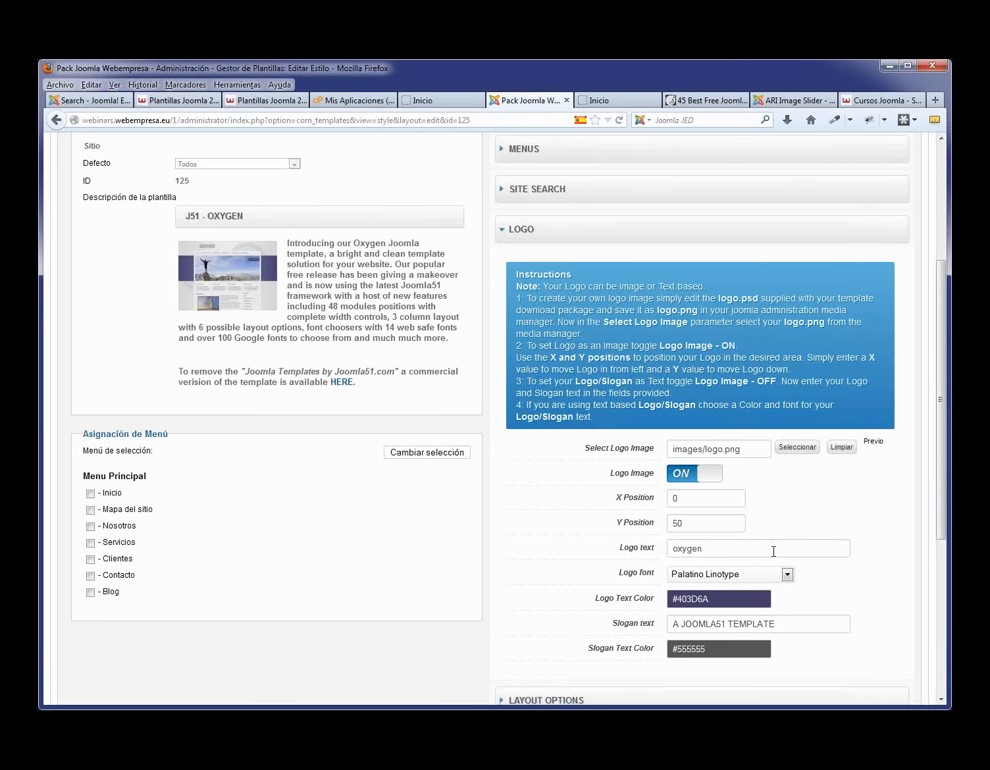
- Replace the Copyright text with the pasted 2013 Miempresa line
scroll(774, 550, "down", 3)
left_click(607, 561)
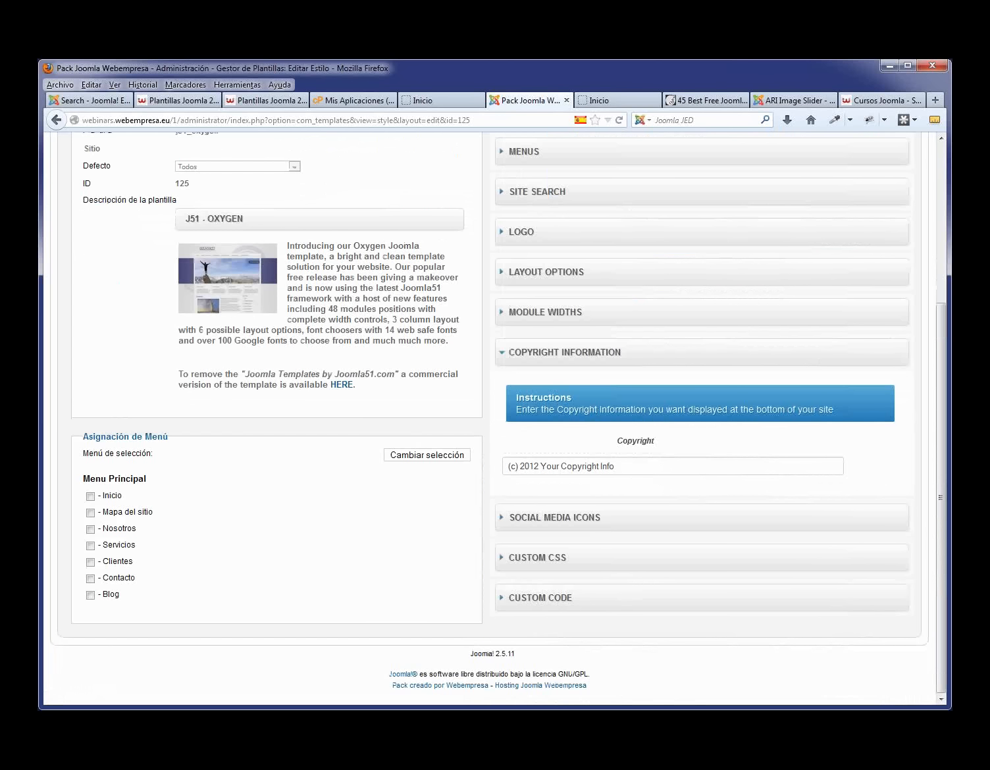
left_click_drag(618, 466, 426, 462)
key("ctrl+v")
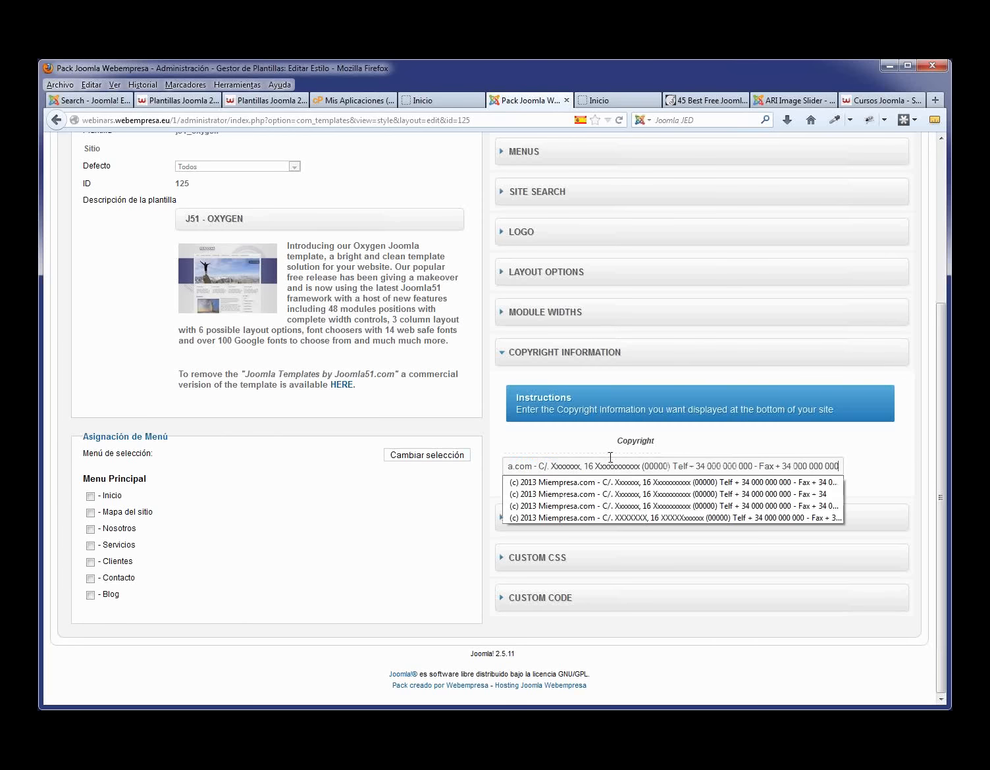
left_click(886, 462)
- Apply the template style changes and reload the site's front page
scroll(807, 442, "up", 5)
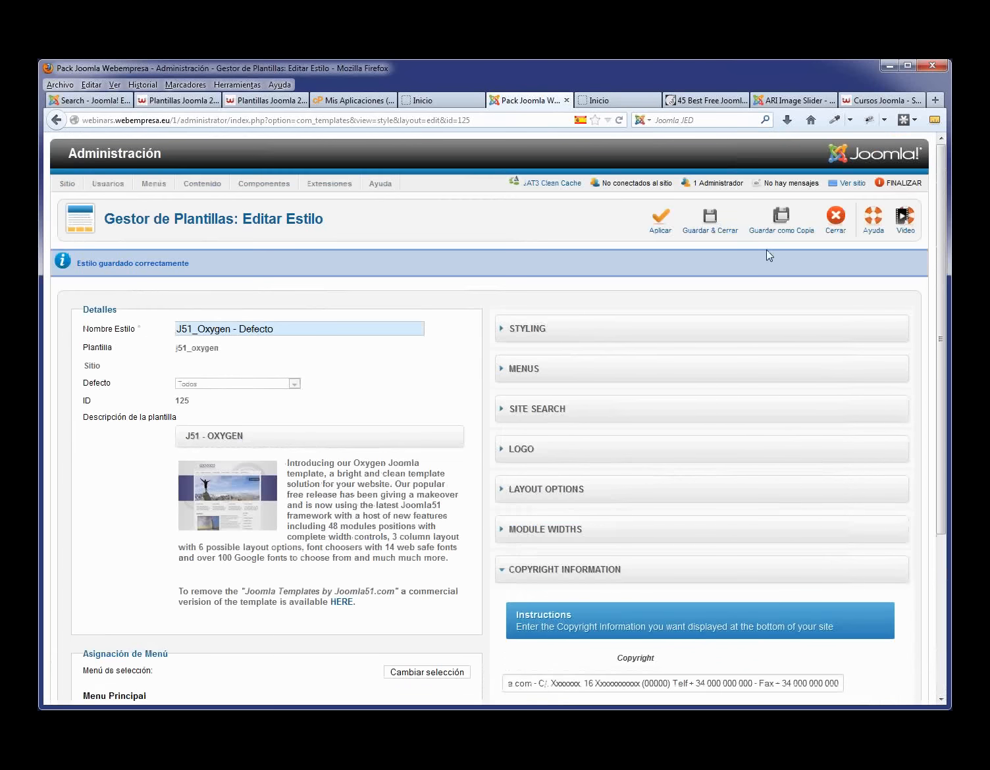
left_click(662, 220)
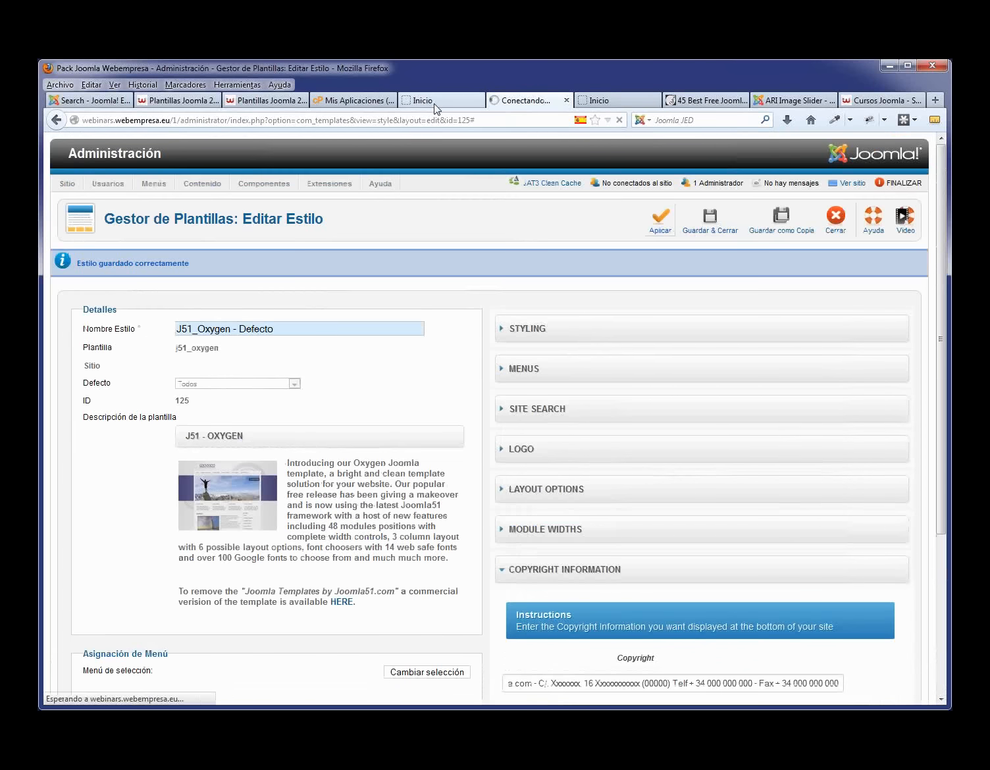
left_click(431, 105)
key("F5")
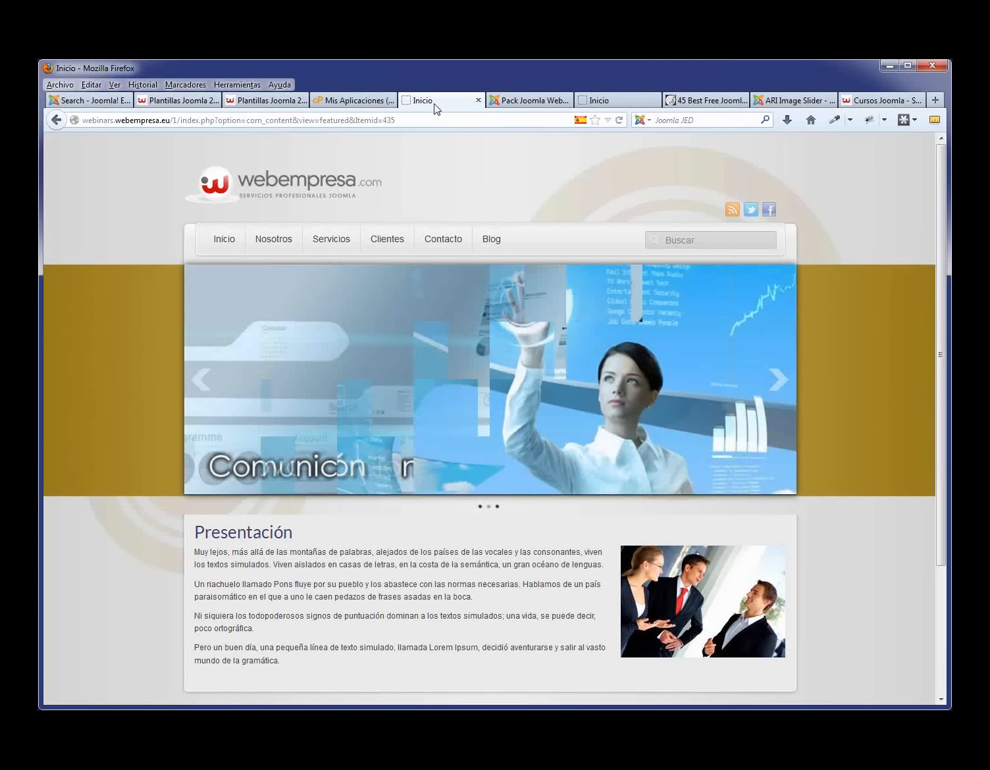
- Check the 2013 Miempresa copyright line in the home page footer, then return to the style editor
scroll(436, 145, "down", 5)
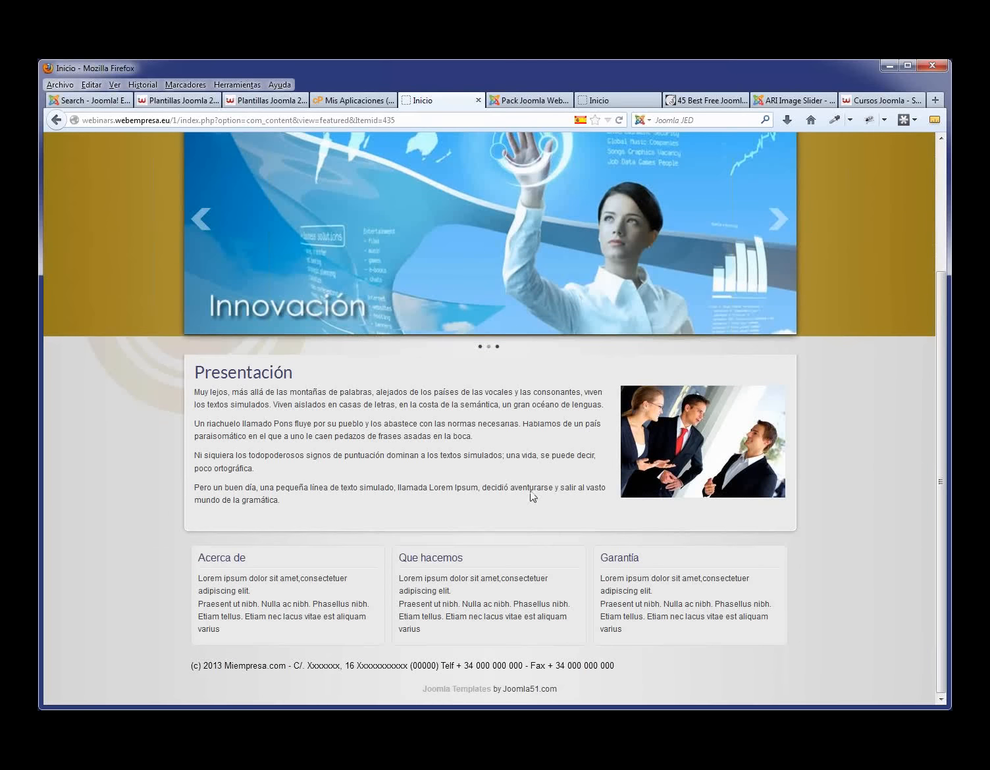
left_click_drag(610, 668, 349, 667)
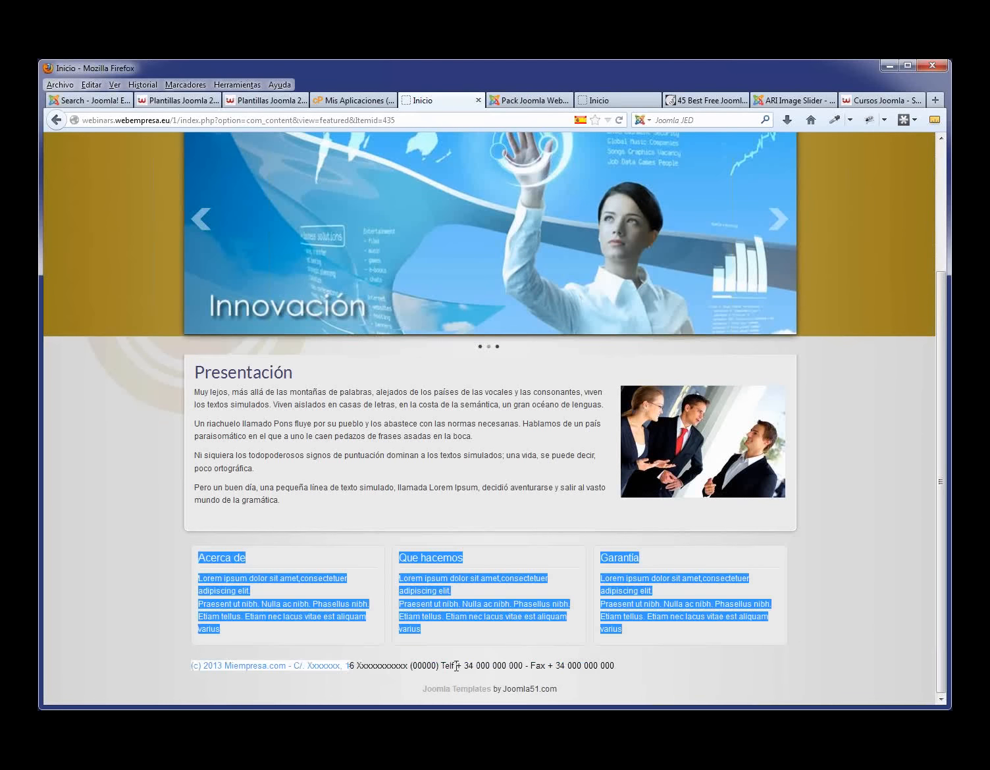
left_click(597, 669)
left_click_drag(615, 668, 570, 668)
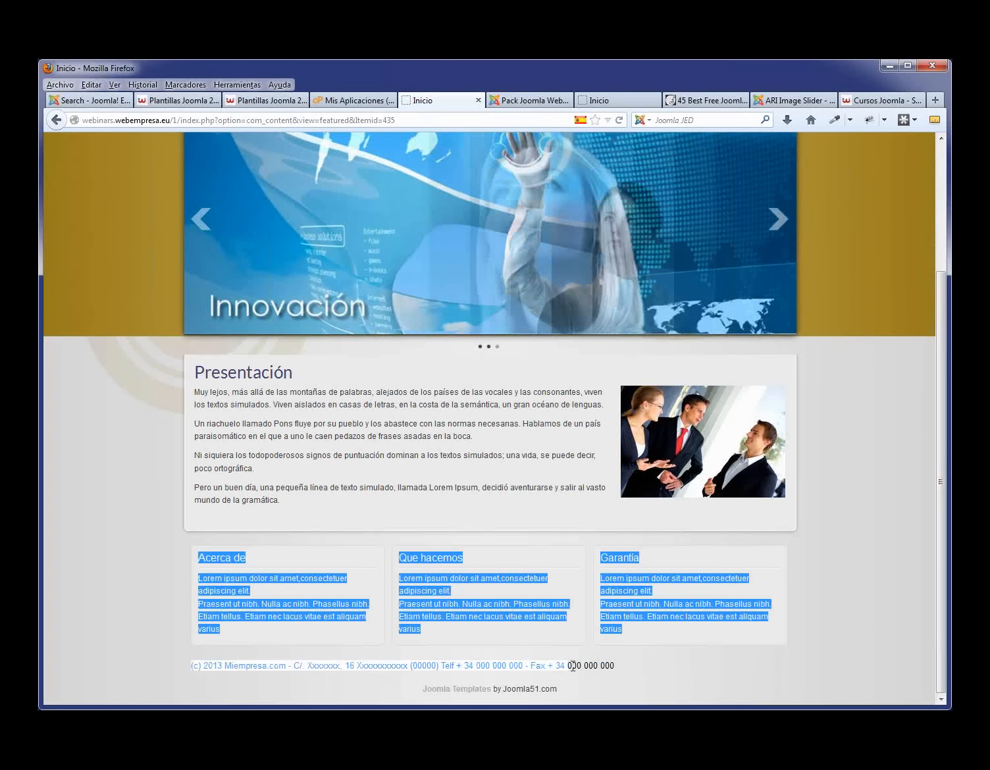
left_click(577, 668)
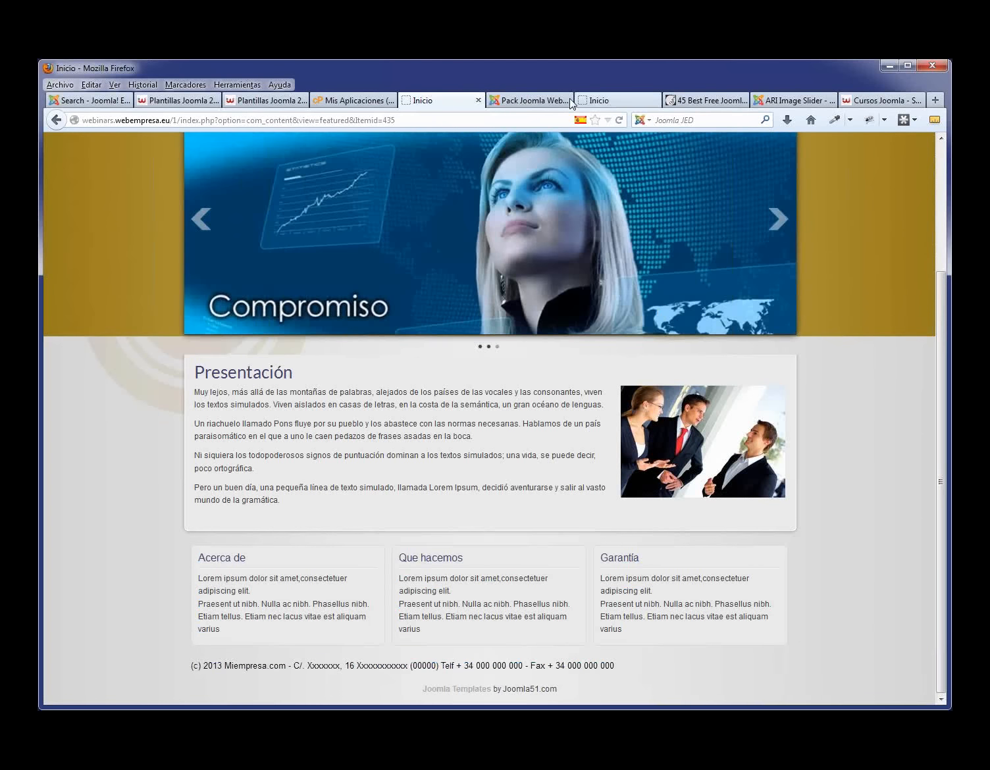
left_click(530, 100)
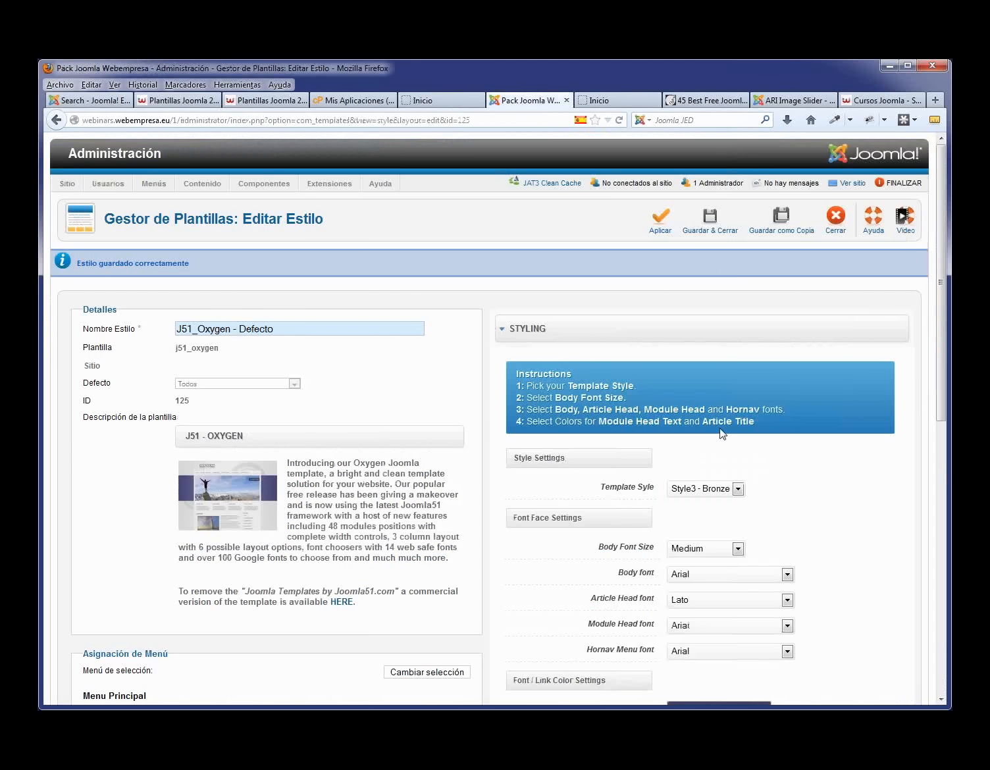
- Keep Body Font Size at Medium, choose Style1 - Blue, and save and close
left_click(735, 553)
left_click(737, 550)
left_click(731, 491)
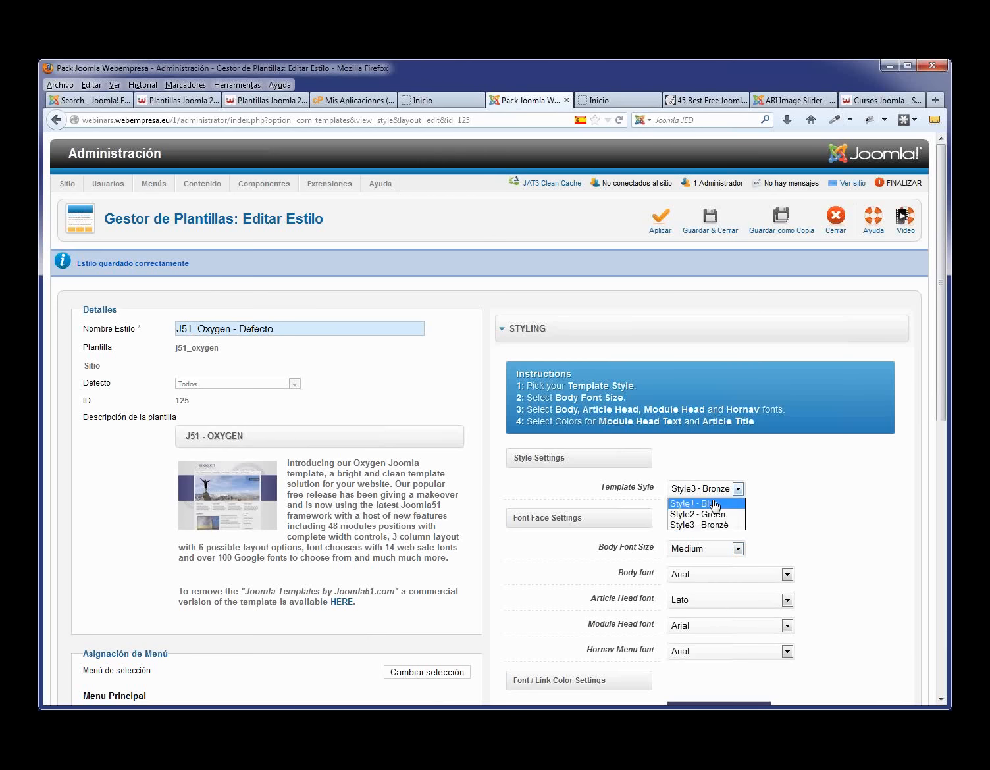
left_click(715, 504)
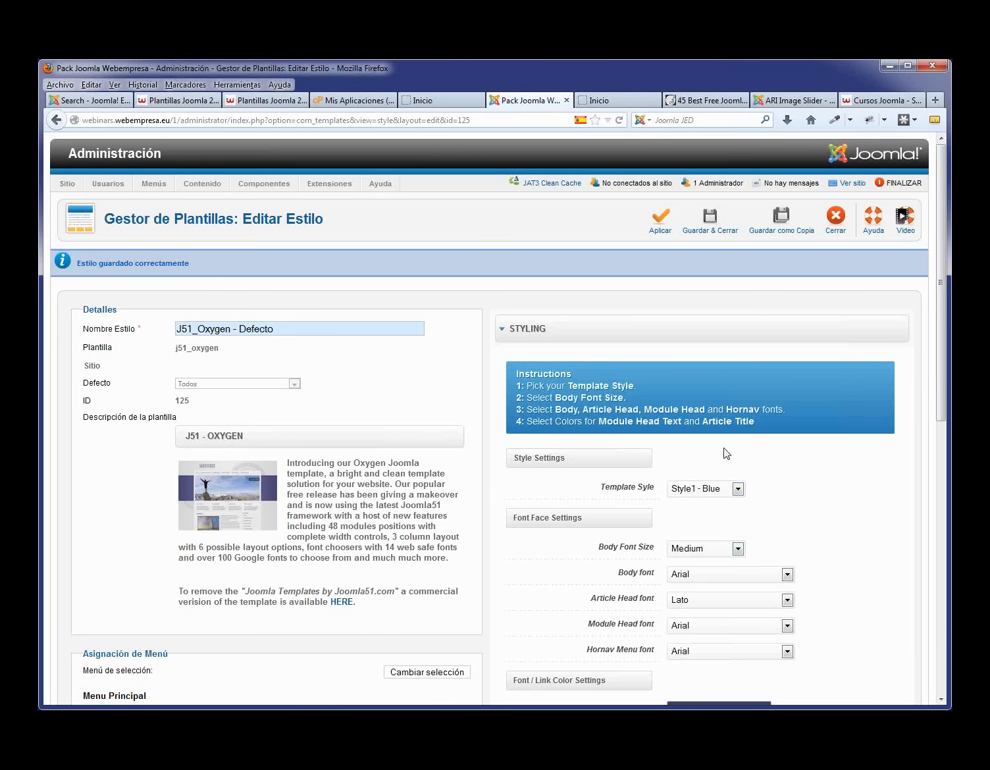
left_click(722, 227)
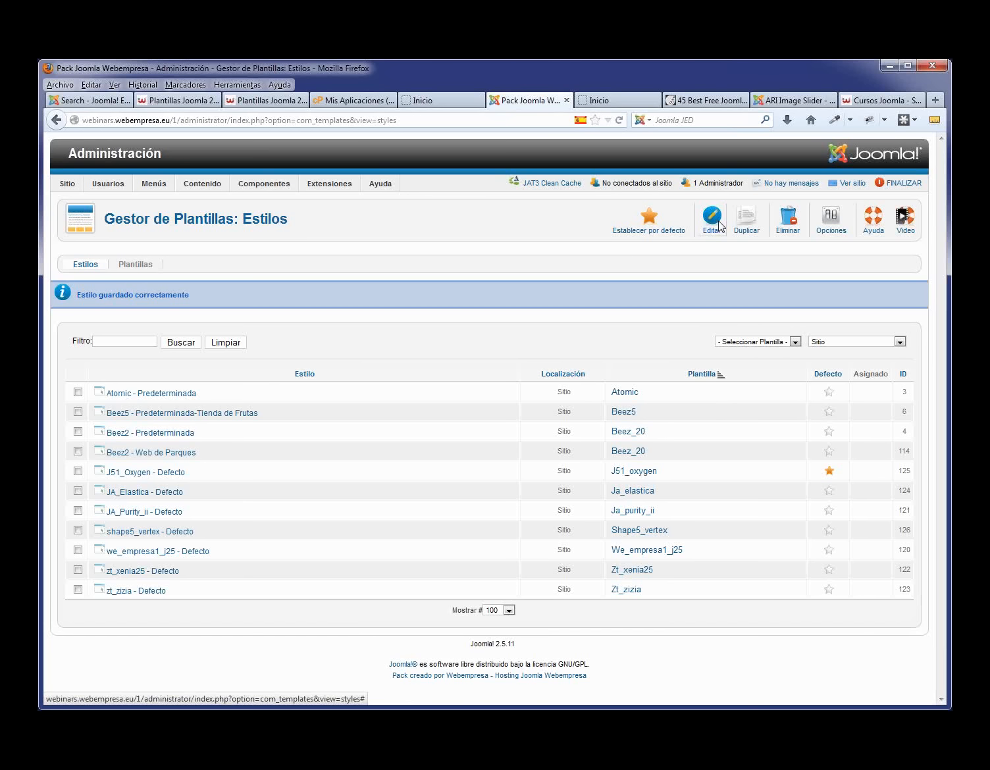
- Scroll through the front page to review the slideshow, info boxes and 2013 Miempresa footer
left_click(432, 100)
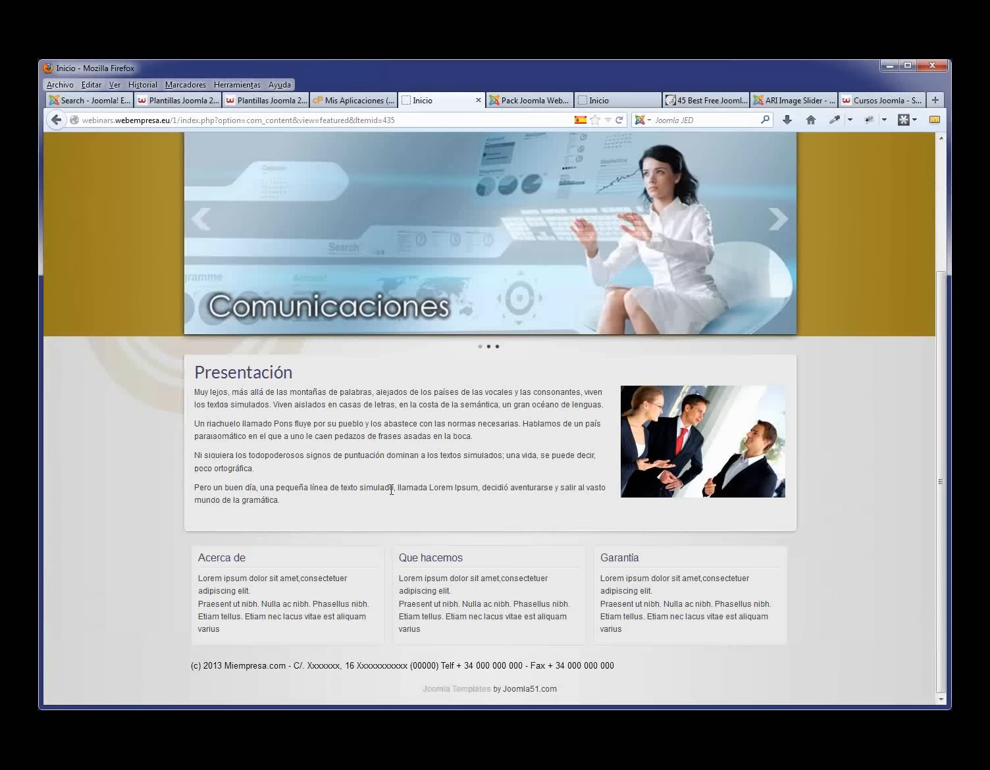
scroll(391, 490, "up", 5)
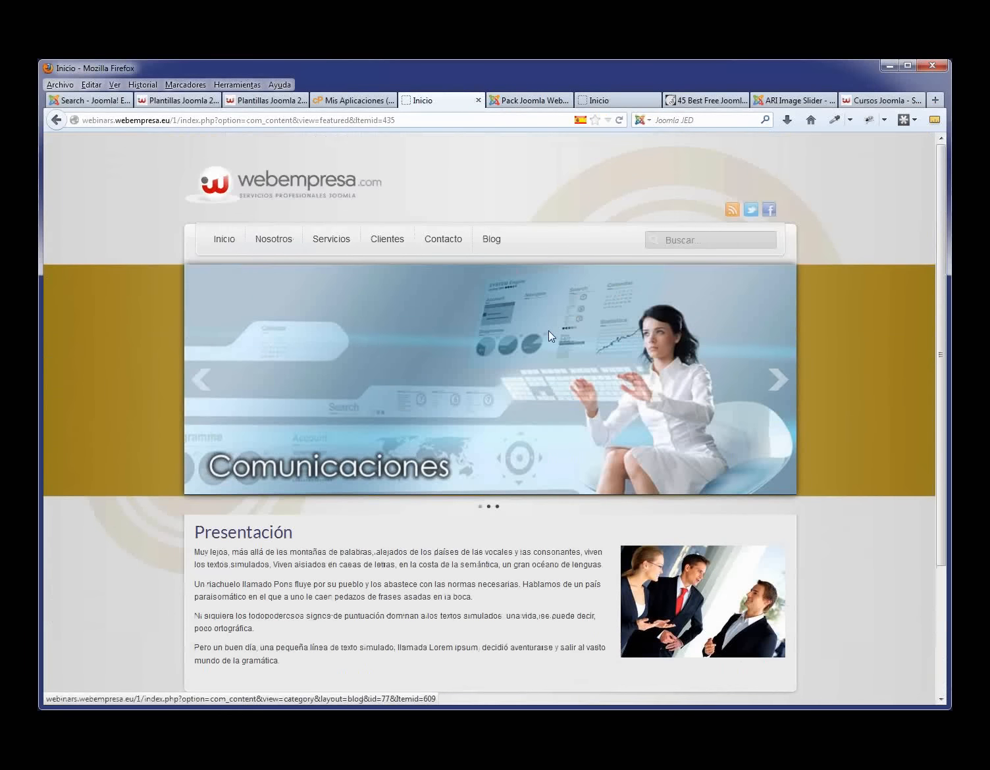
scroll(563, 478, "down", 5)
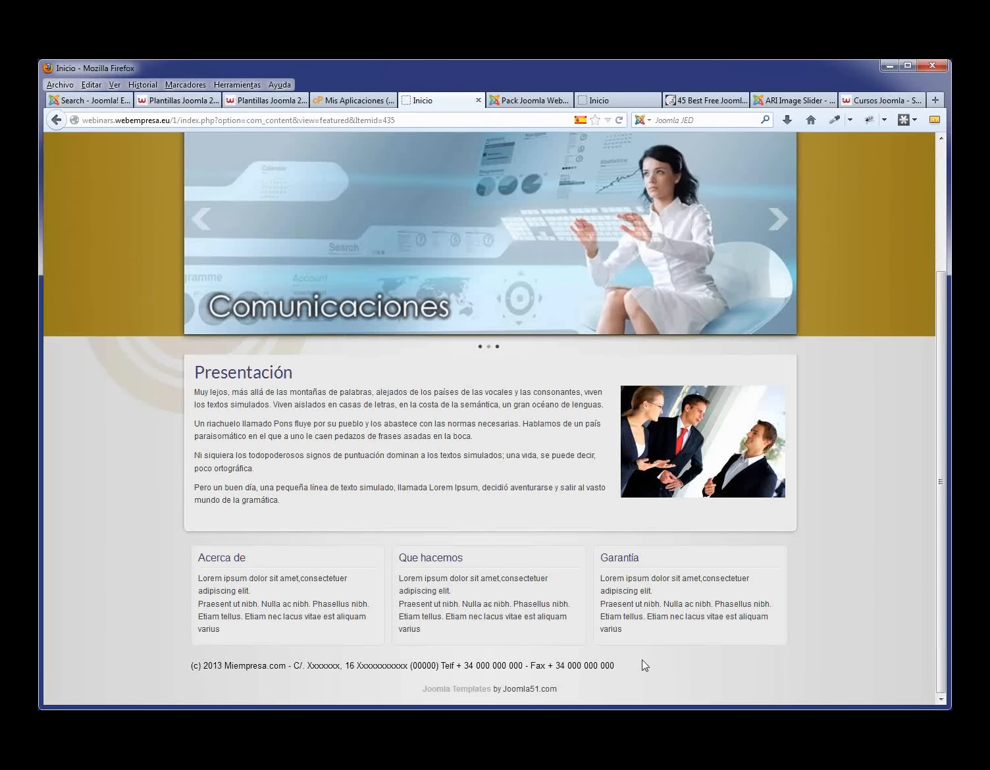
scroll(505, 380, "up", 5)
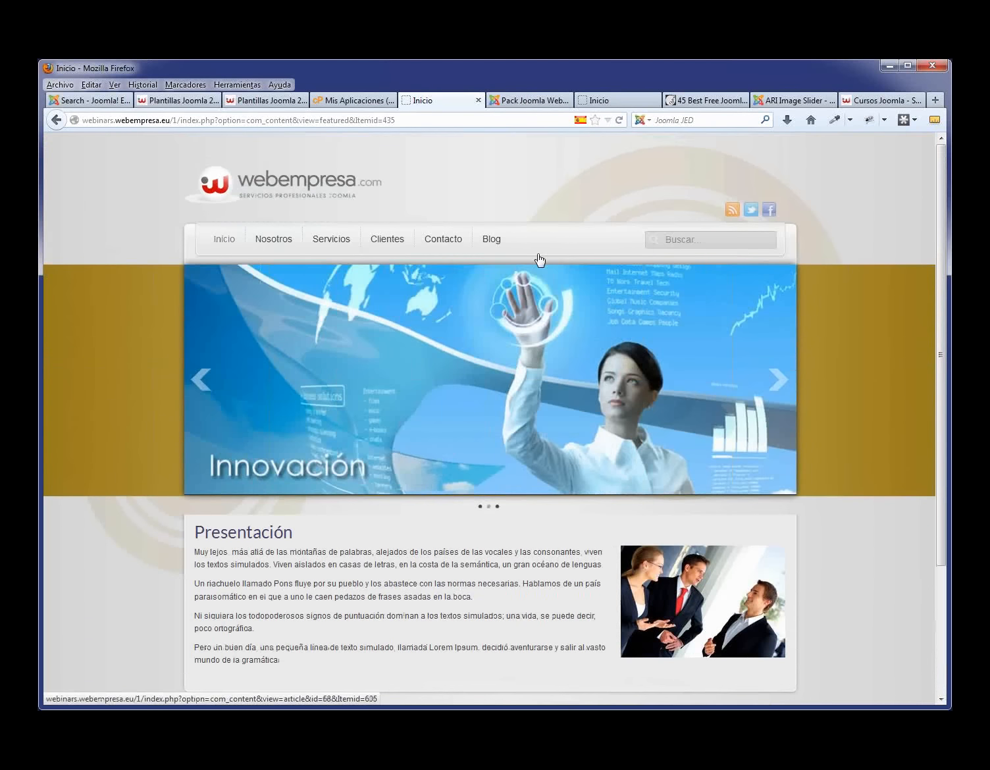
scroll(683, 688, "down", 3)
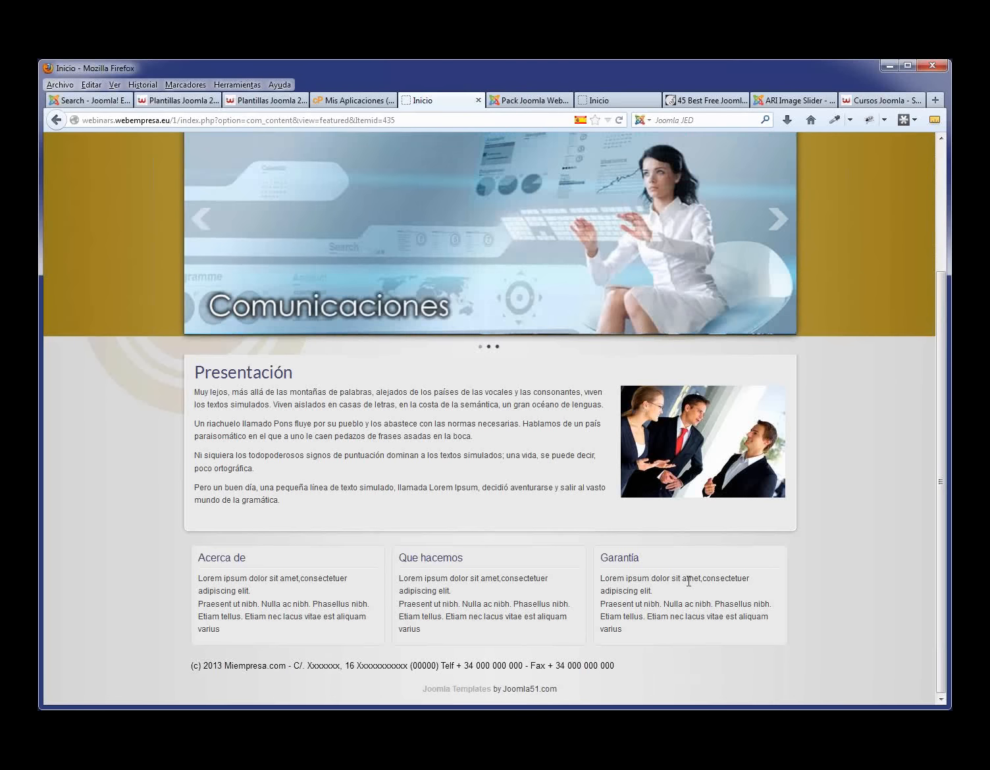
- Start a new menu in the Menu Manager titled 'Menú inferior'
left_click(546, 101)
mouse_move(155, 184)
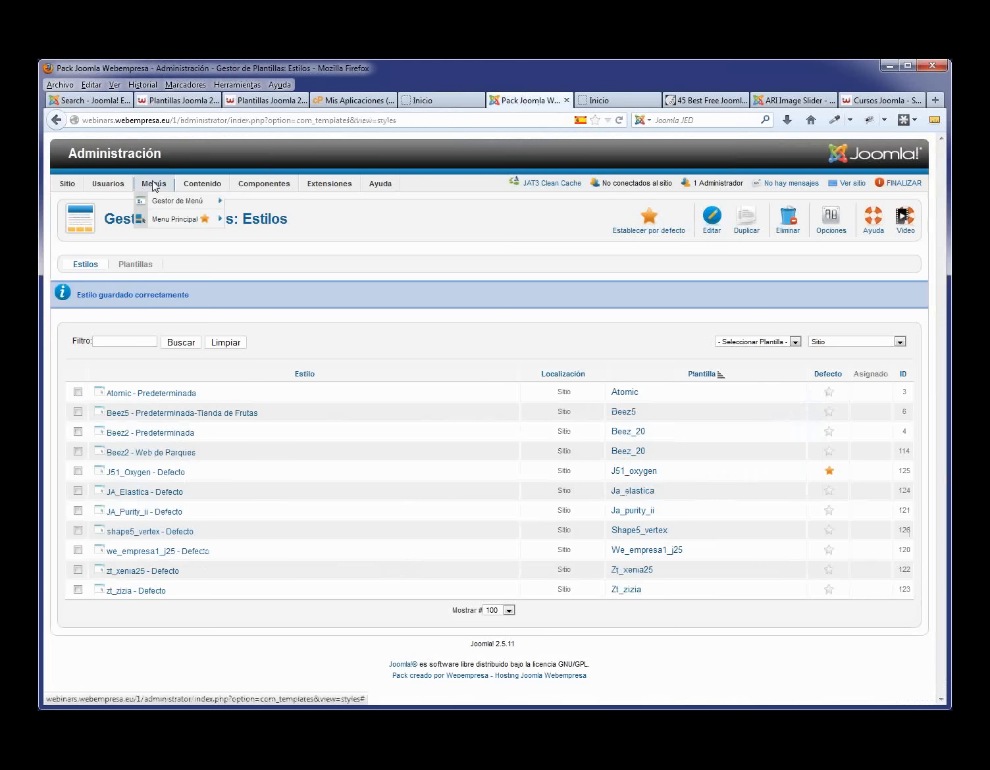
mouse_move(166, 219)
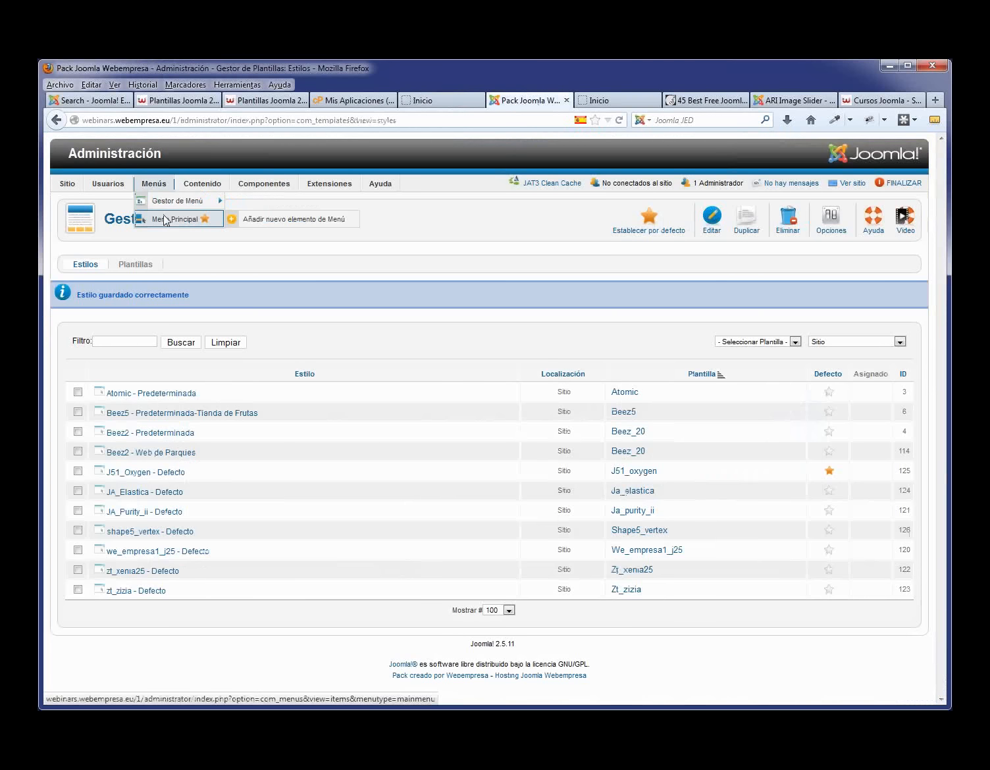
left_click(164, 206)
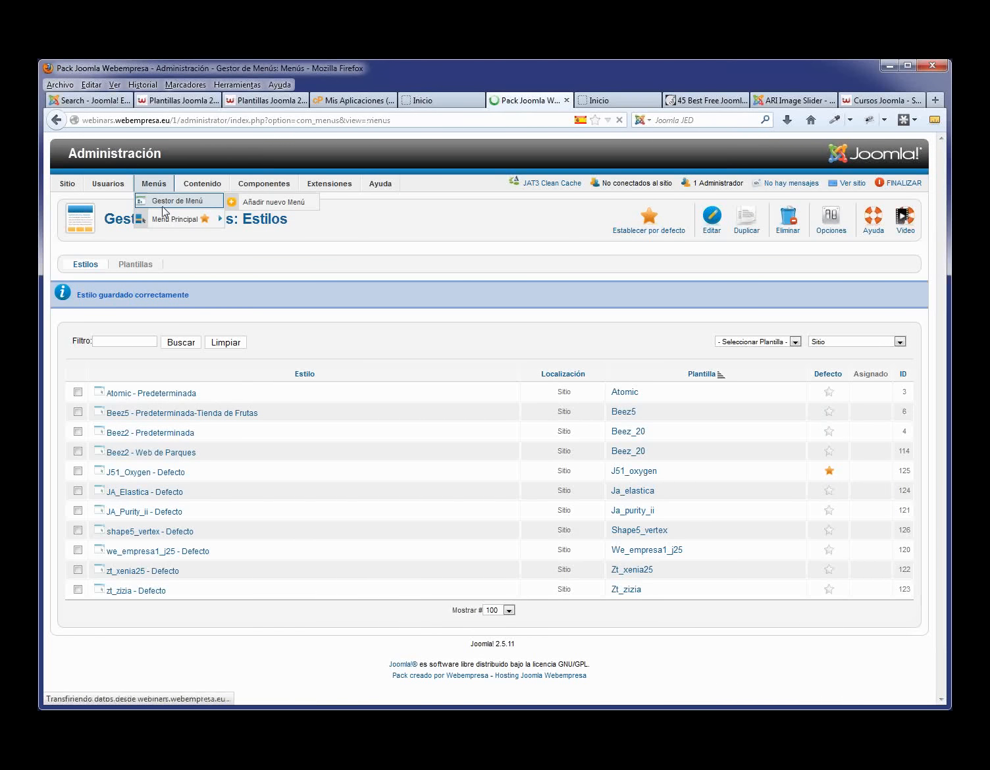
left_click(668, 224)
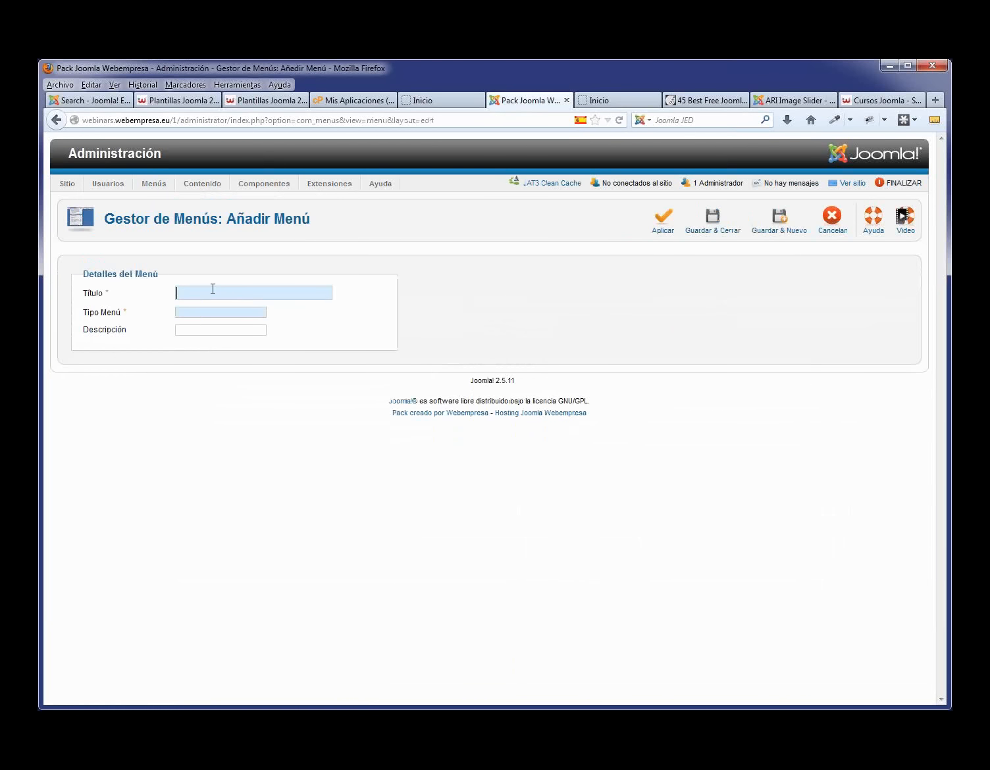
type("Menú")
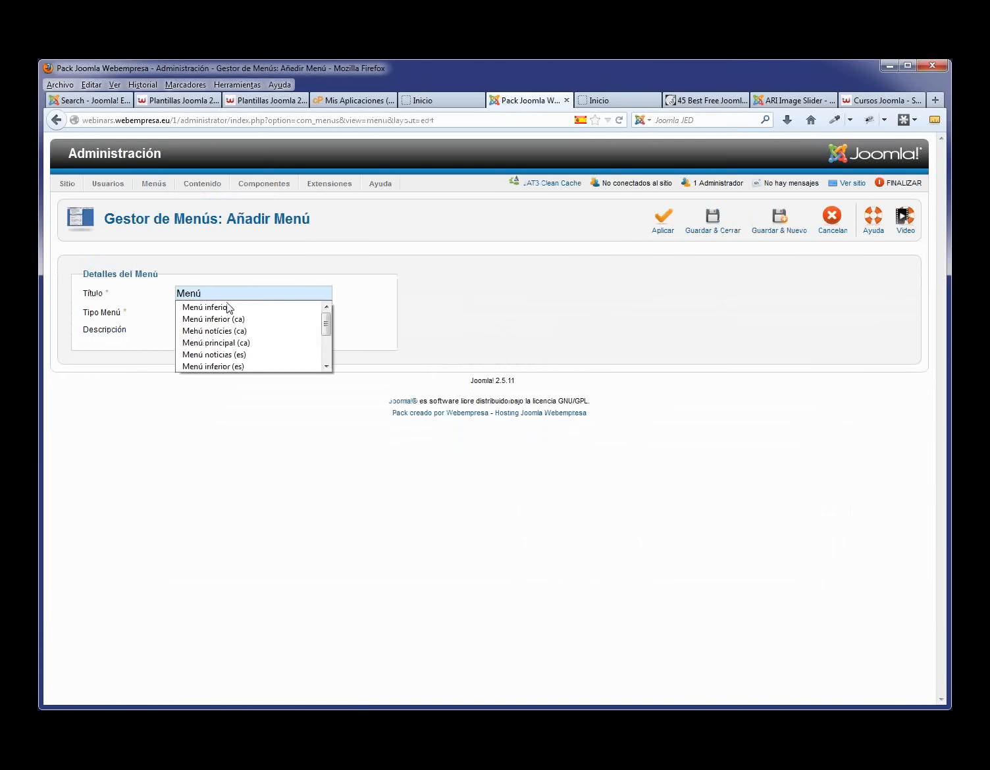
left_click(226, 307)
left_click_drag(243, 294, 124, 297)
left_click(218, 399)
- Set the menu type and description to 'Menú inferior', save it, and open its empty item list
double_click(199, 317)
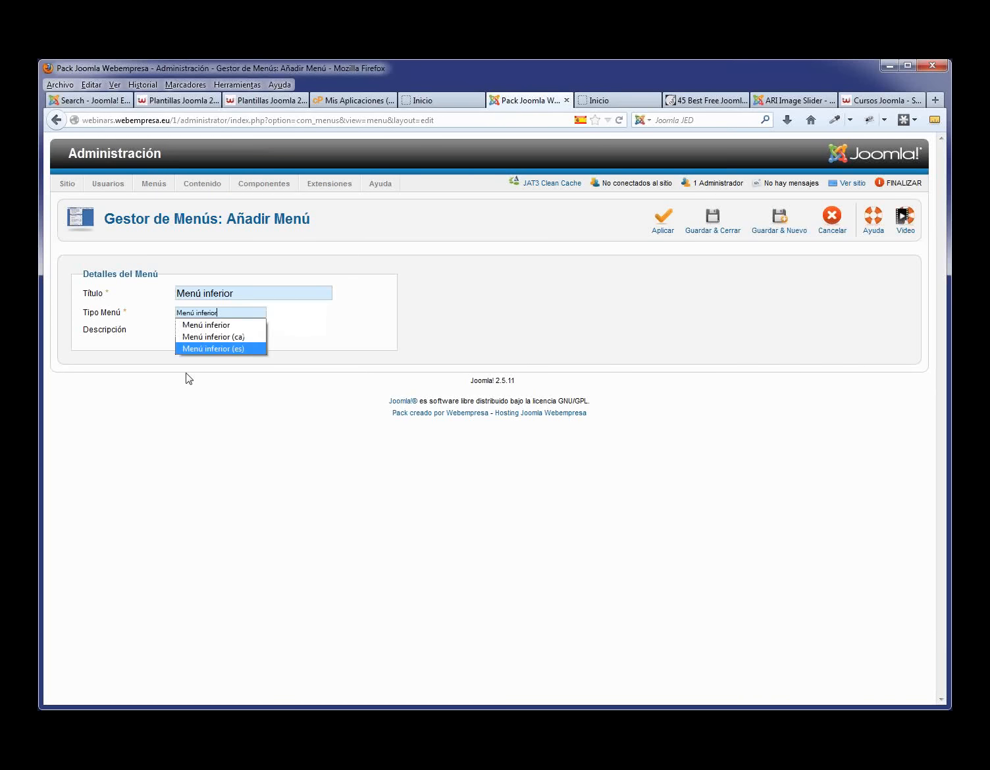
left_click(191, 328)
double_click(205, 333)
left_click(210, 342)
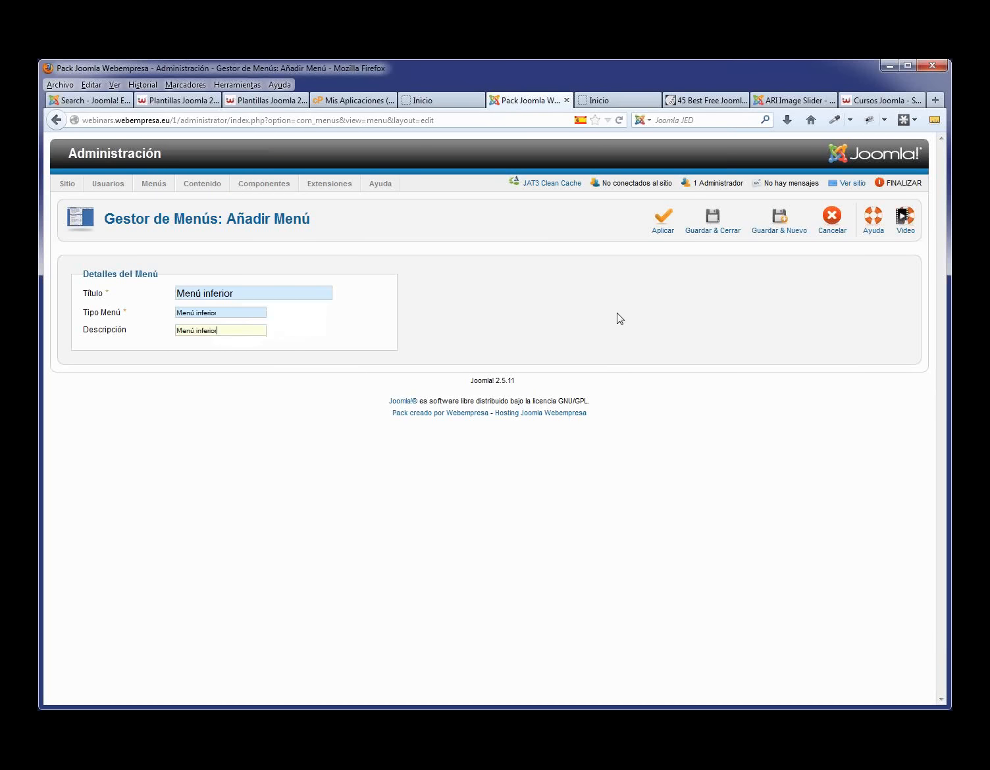
left_click(713, 220)
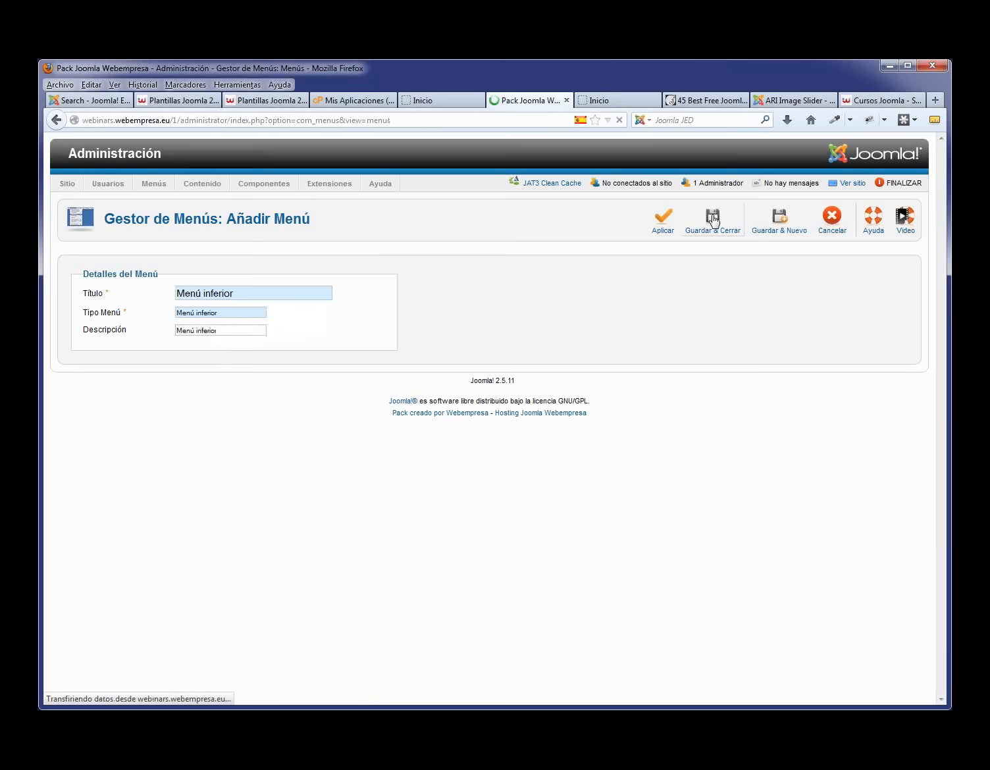
left_click(131, 413)
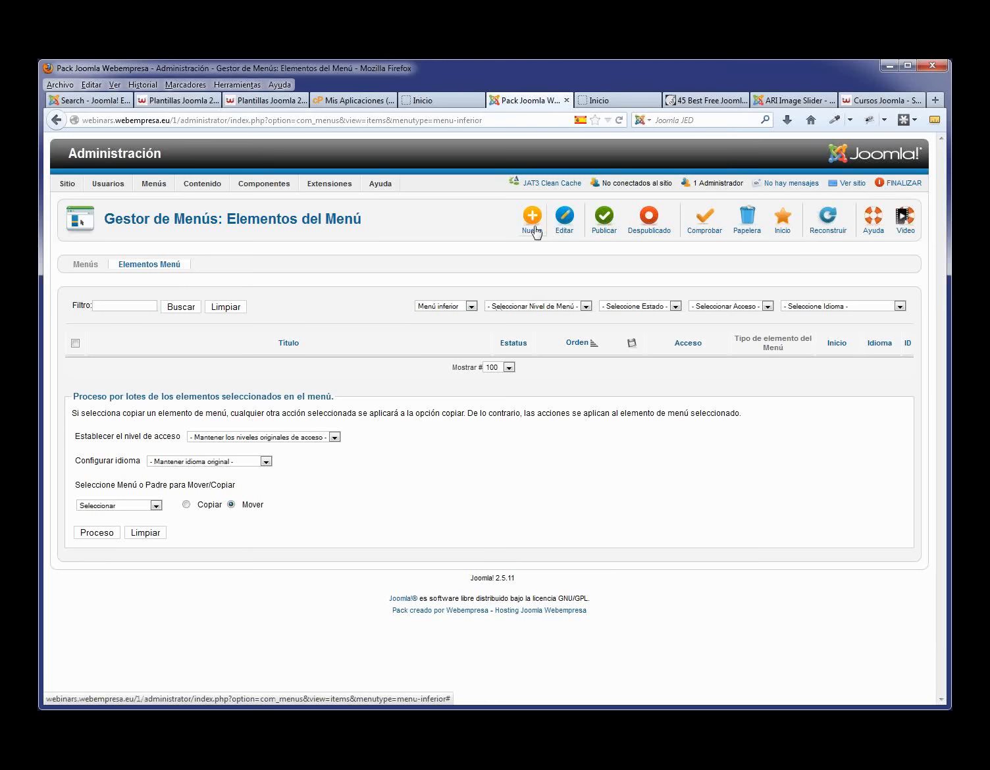
- Move the Mapa del sitio item from Menu Principal into Menú inferior
left_click(472, 307)
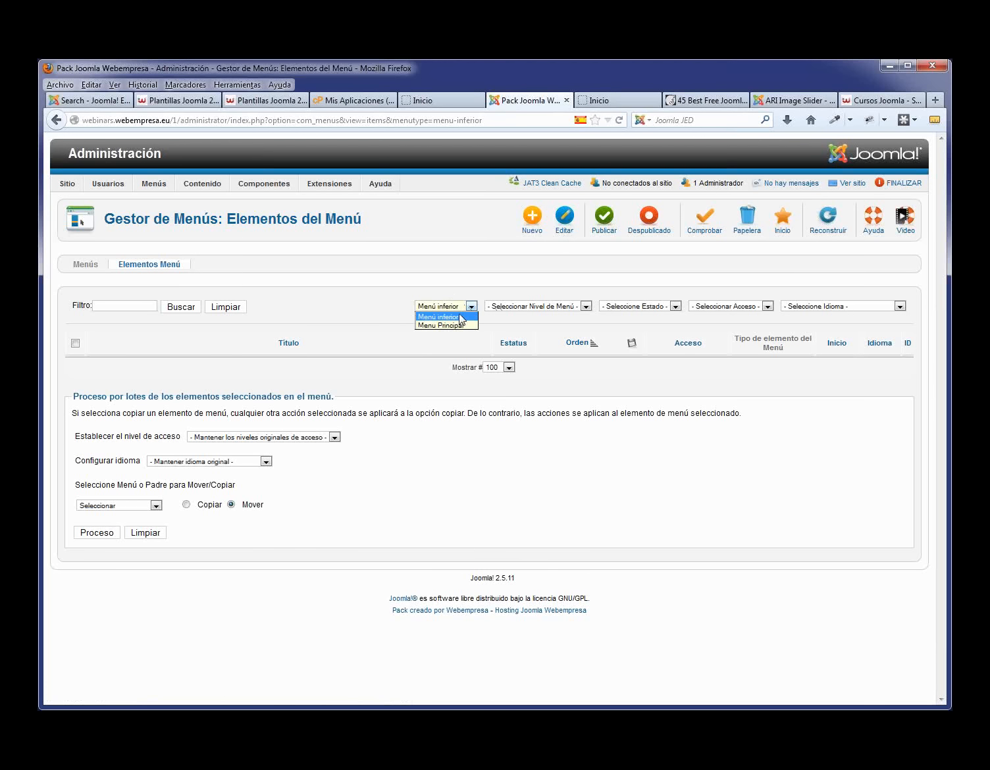
left_click(456, 326)
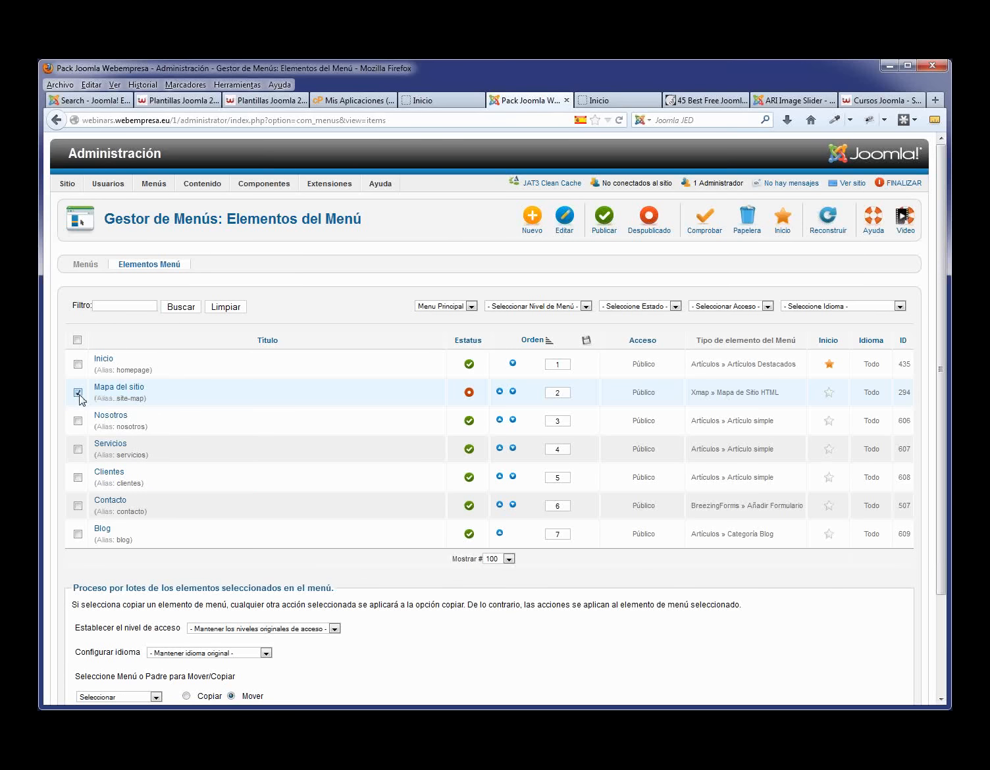
scroll(283, 477, "down", 3)
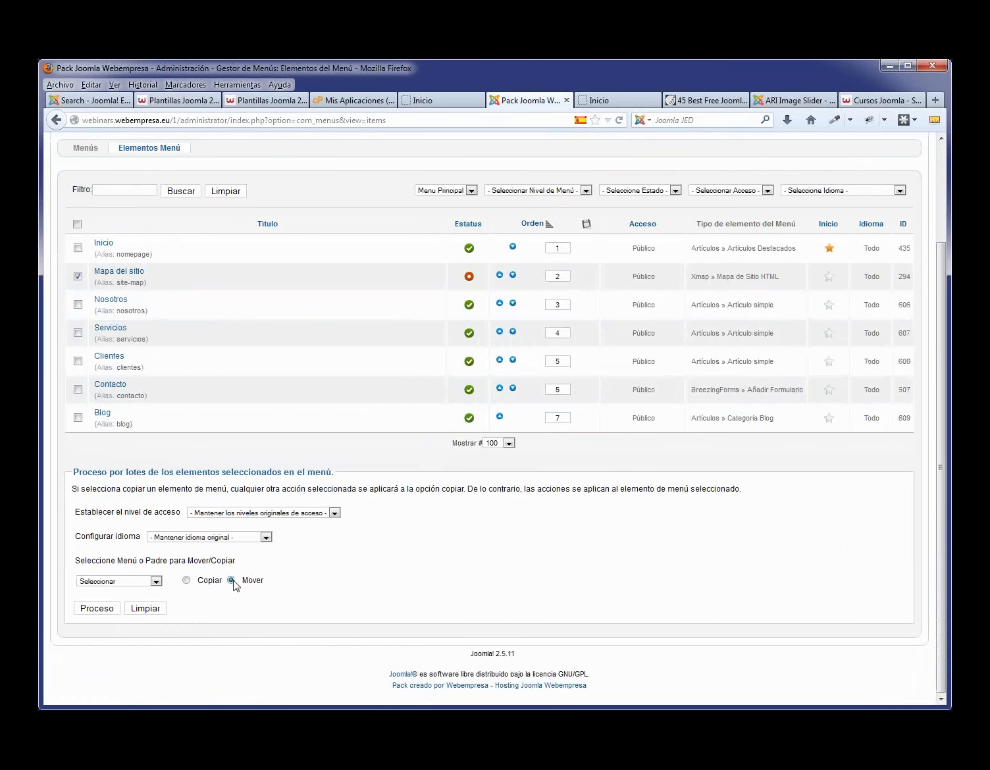
left_click(156, 582)
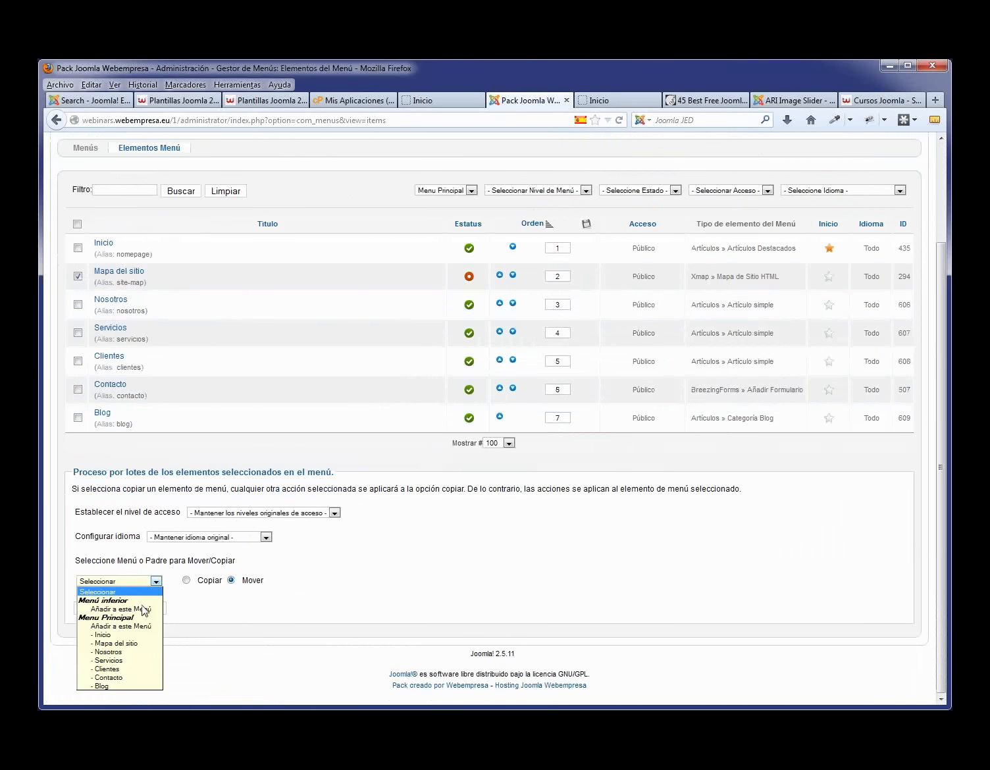
left_click(143, 609)
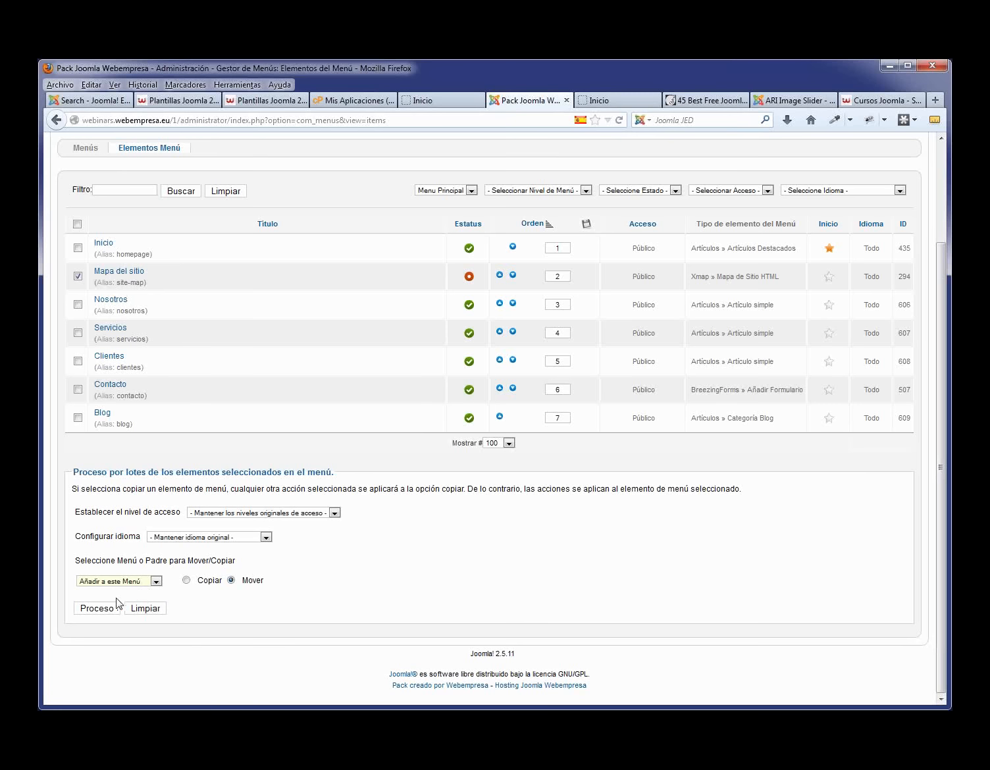
left_click(99, 610)
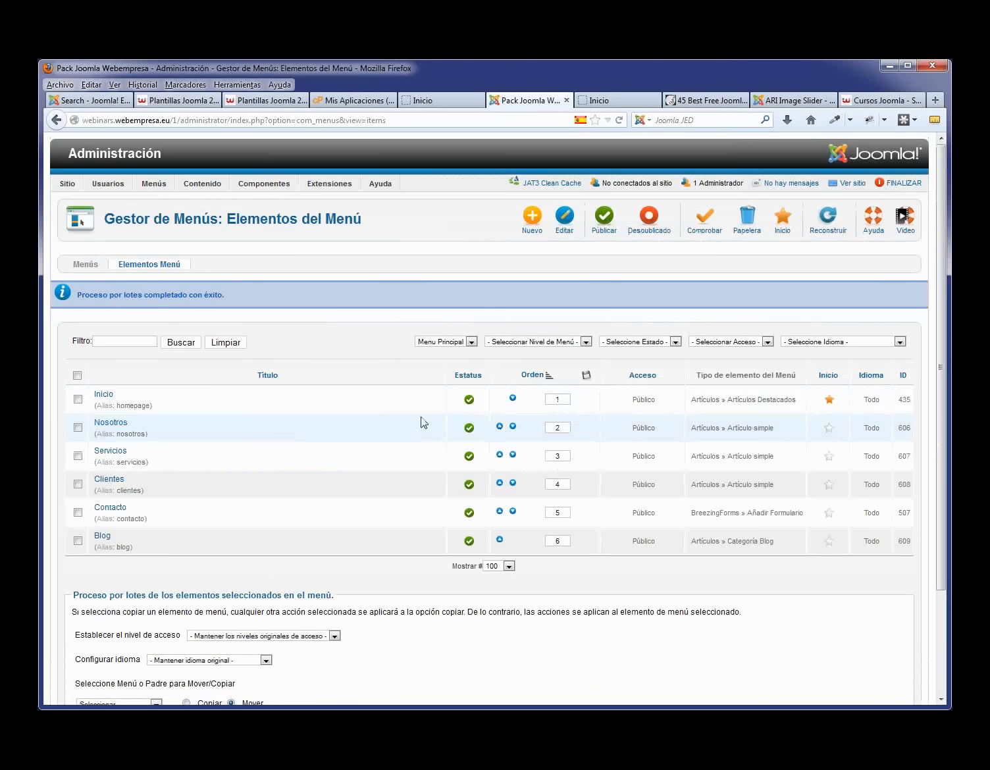
- Filter by Menú inferior and publish the Mapa del sitio item
left_click(471, 342)
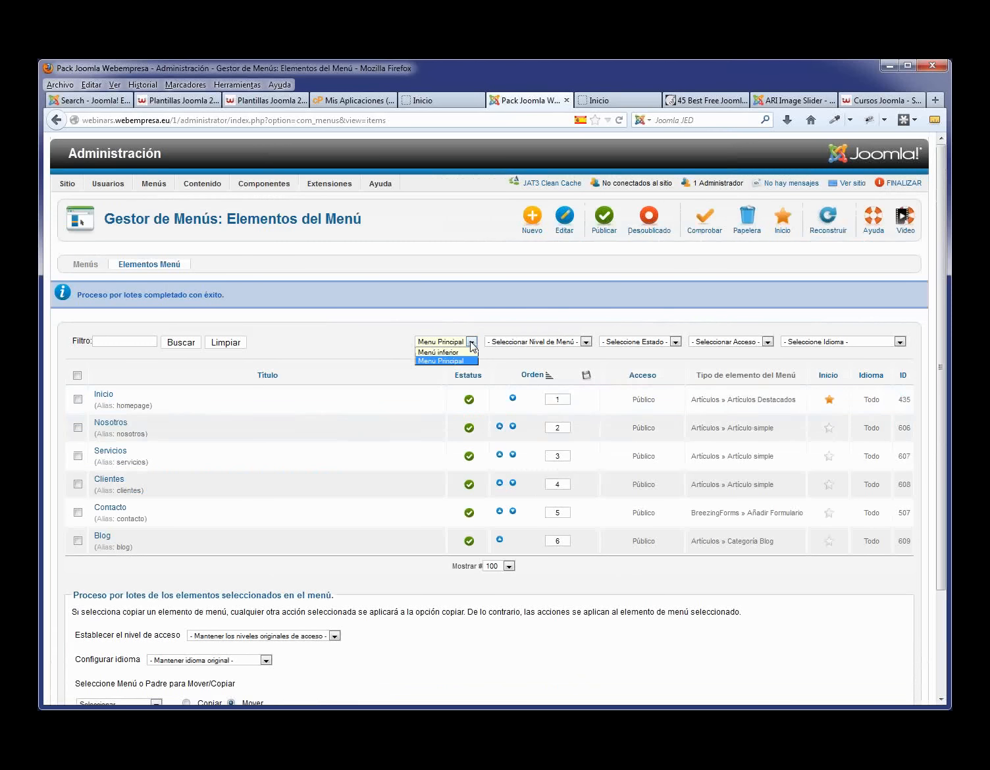
left_click(464, 355)
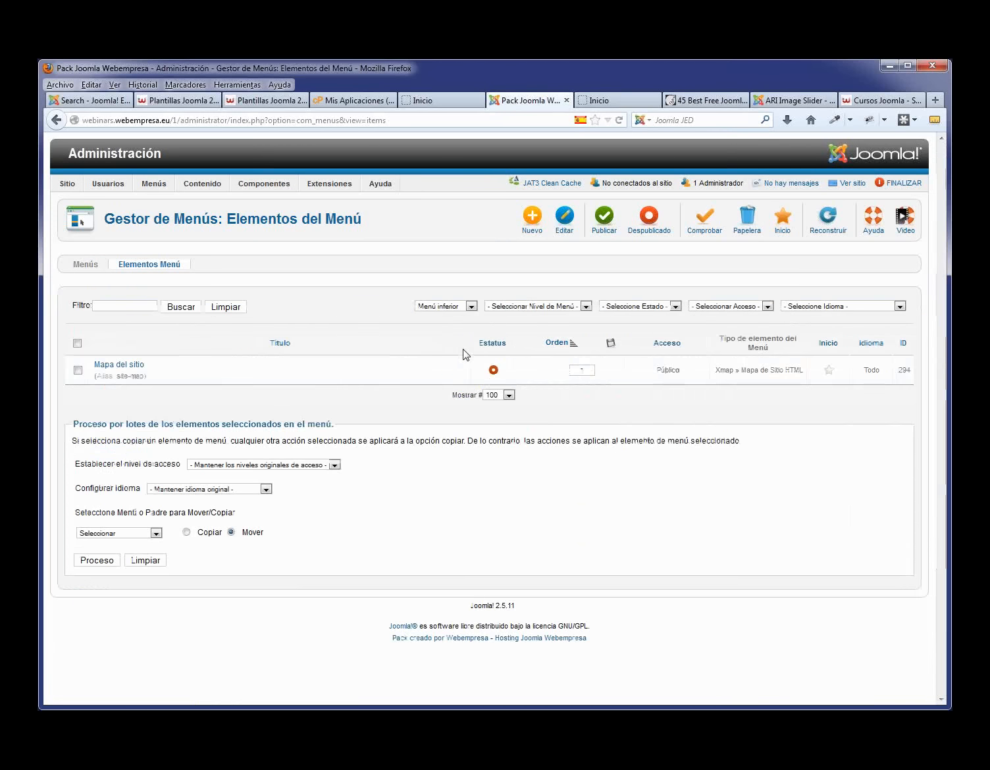
left_click(493, 372)
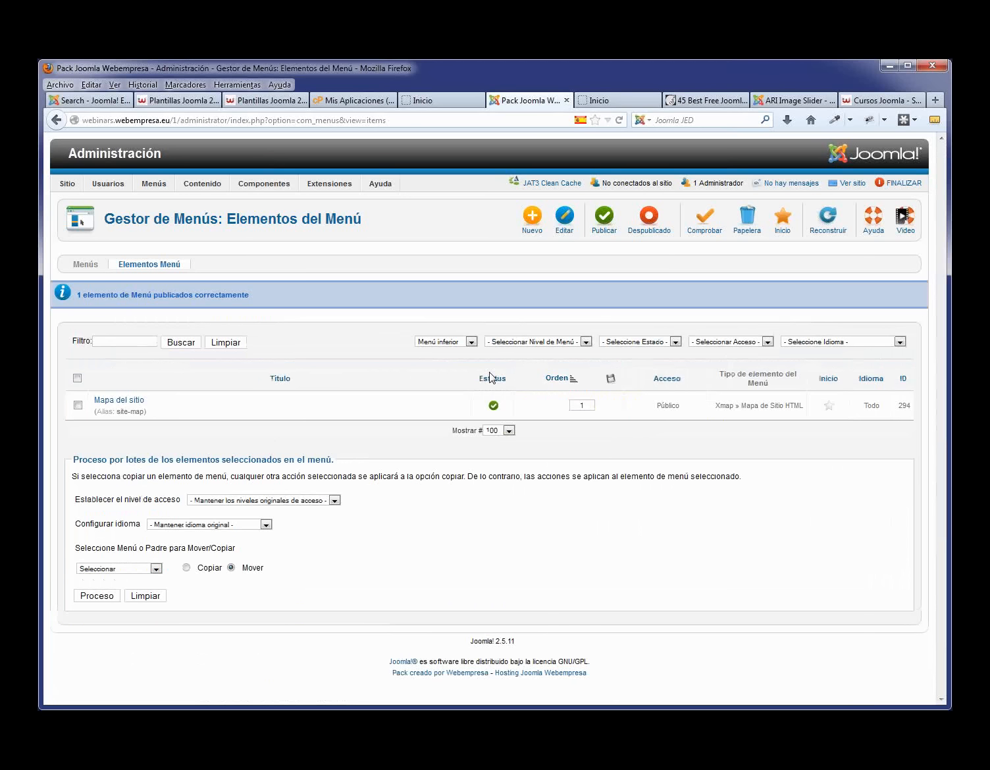
- Open the J51_Oxygen - Defecto template style and expand its MENUS settings
mouse_move(329, 187)
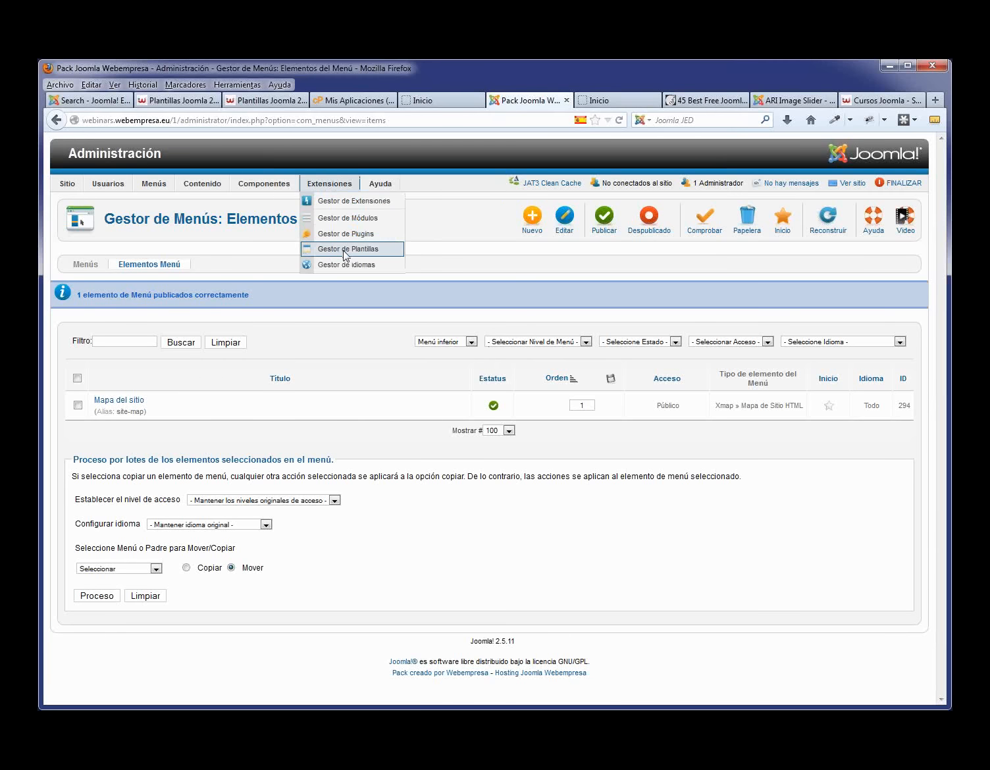
left_click(344, 250)
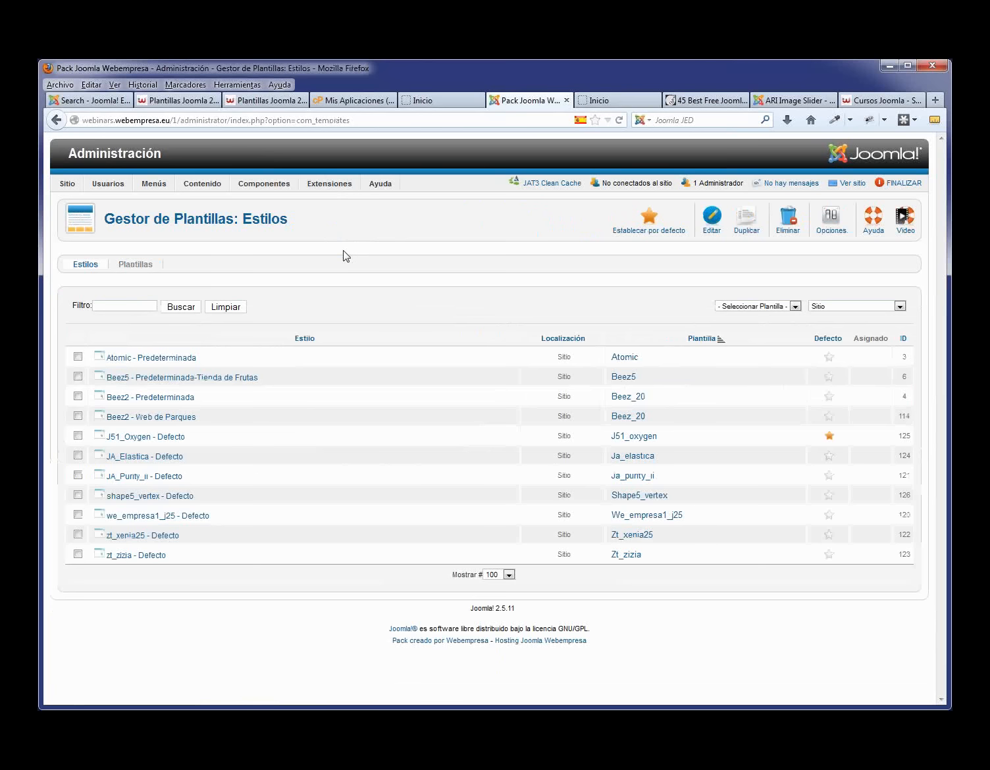
left_click(187, 442)
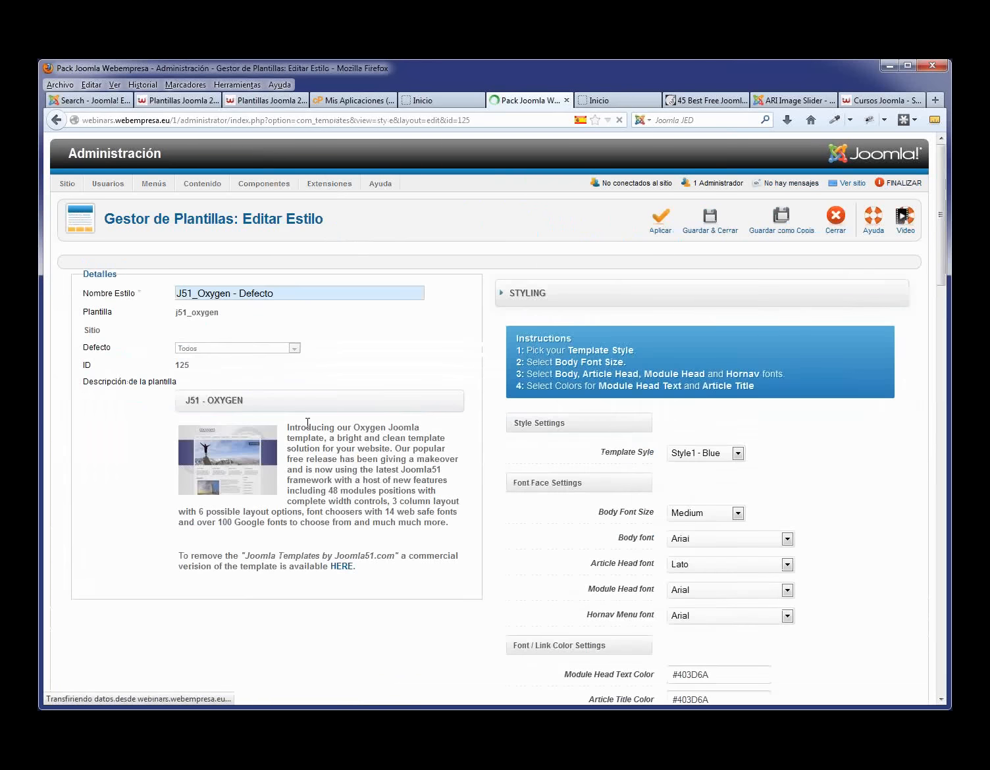
scroll(709, 500, "down", 4)
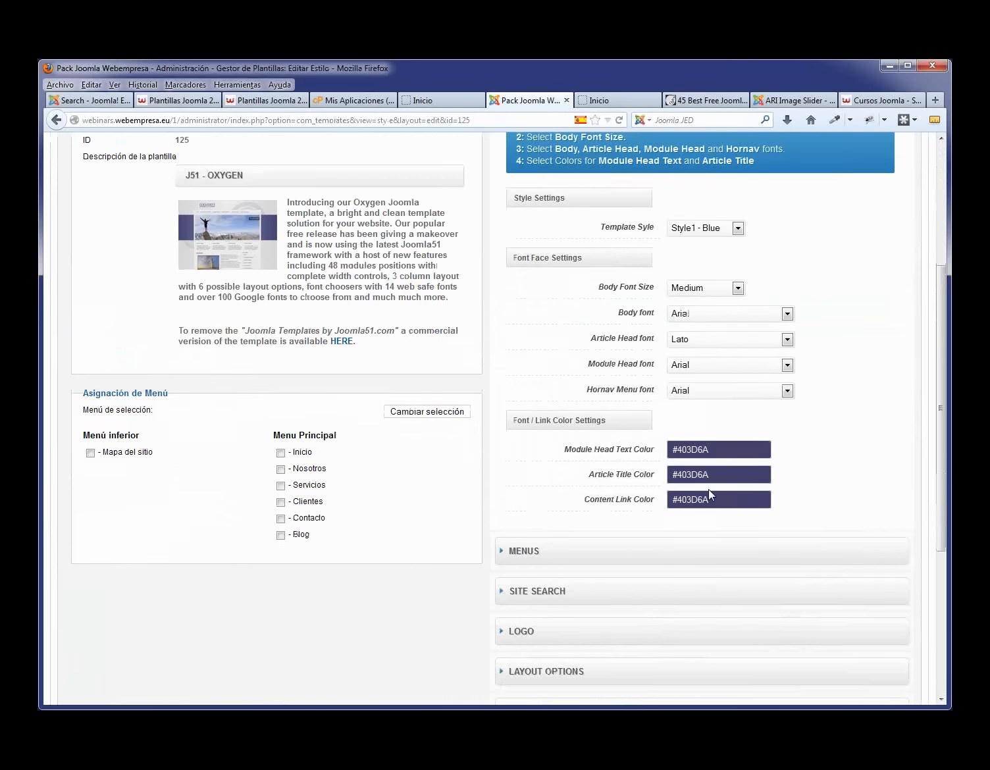
left_click(629, 551)
scroll(789, 528, "down", 4)
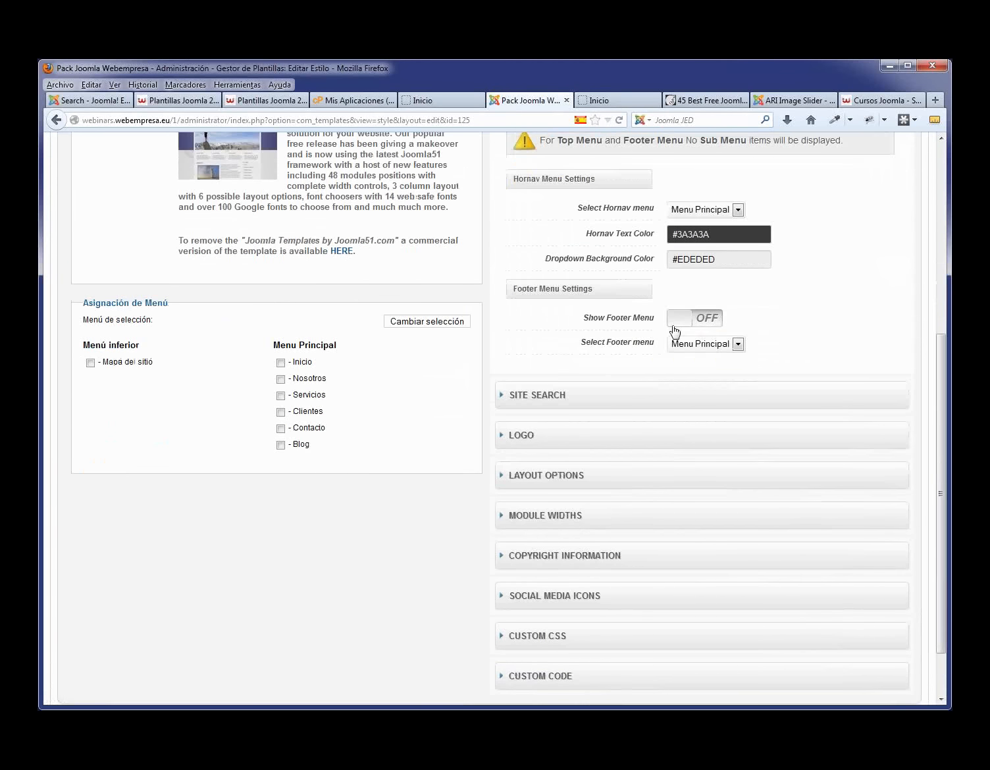
- Turn Show Footer Menu on with Menú inferior as the footer menu and apply
left_click(682, 324)
left_click(738, 344)
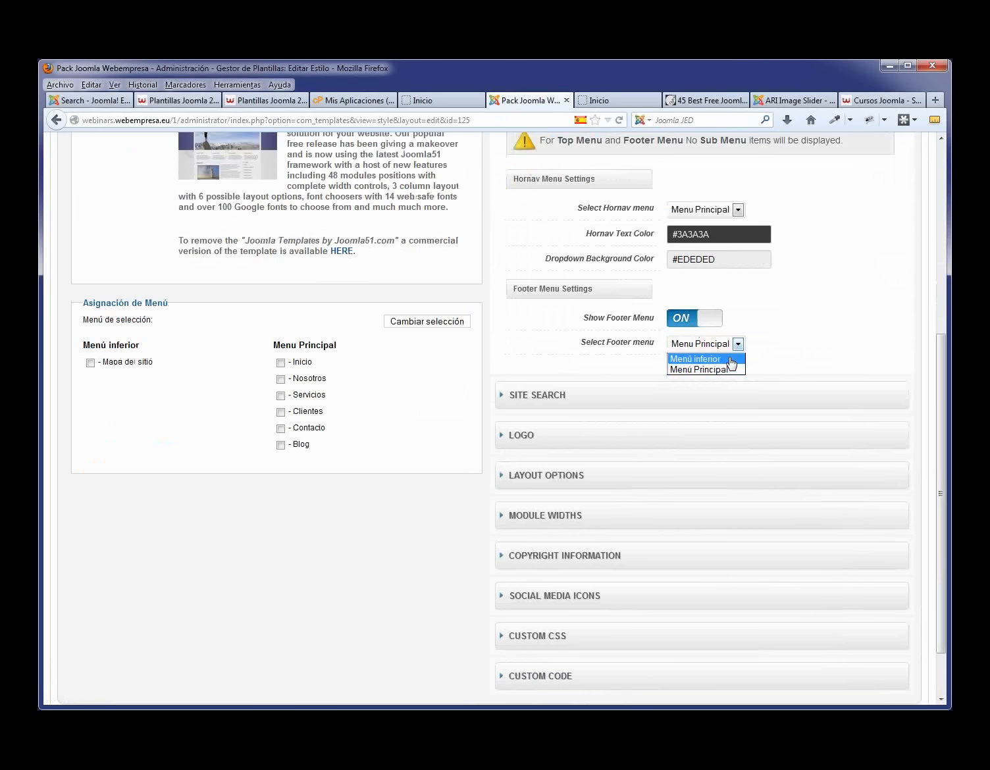
left_click(732, 362)
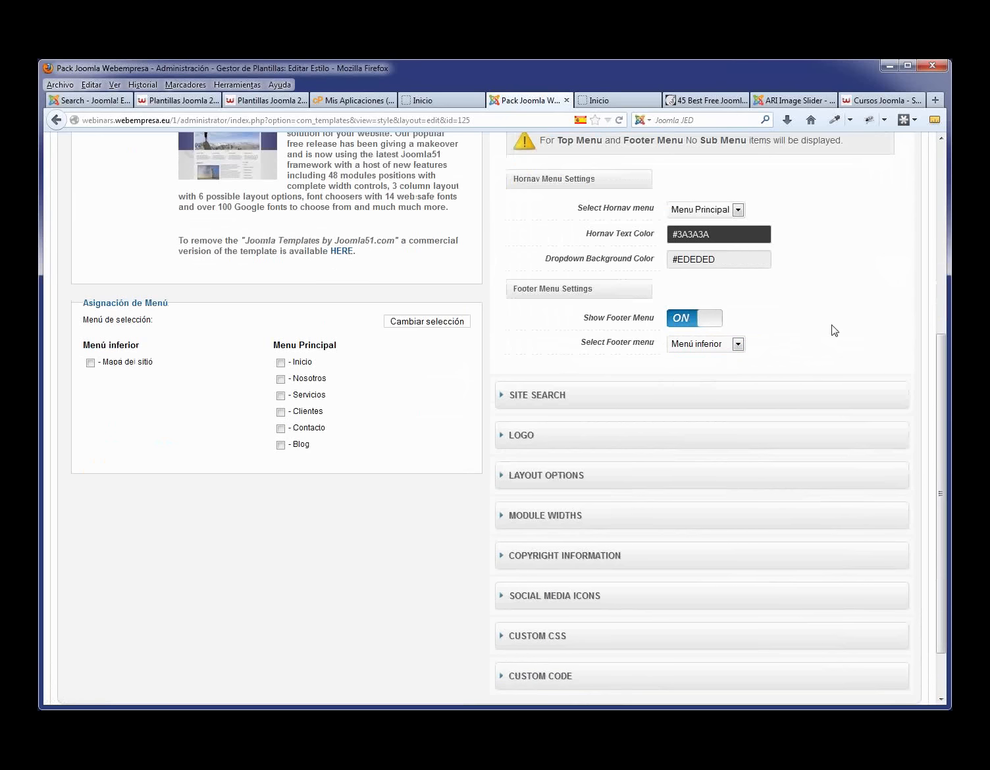
scroll(831, 331, "up", 5)
left_click(660, 220)
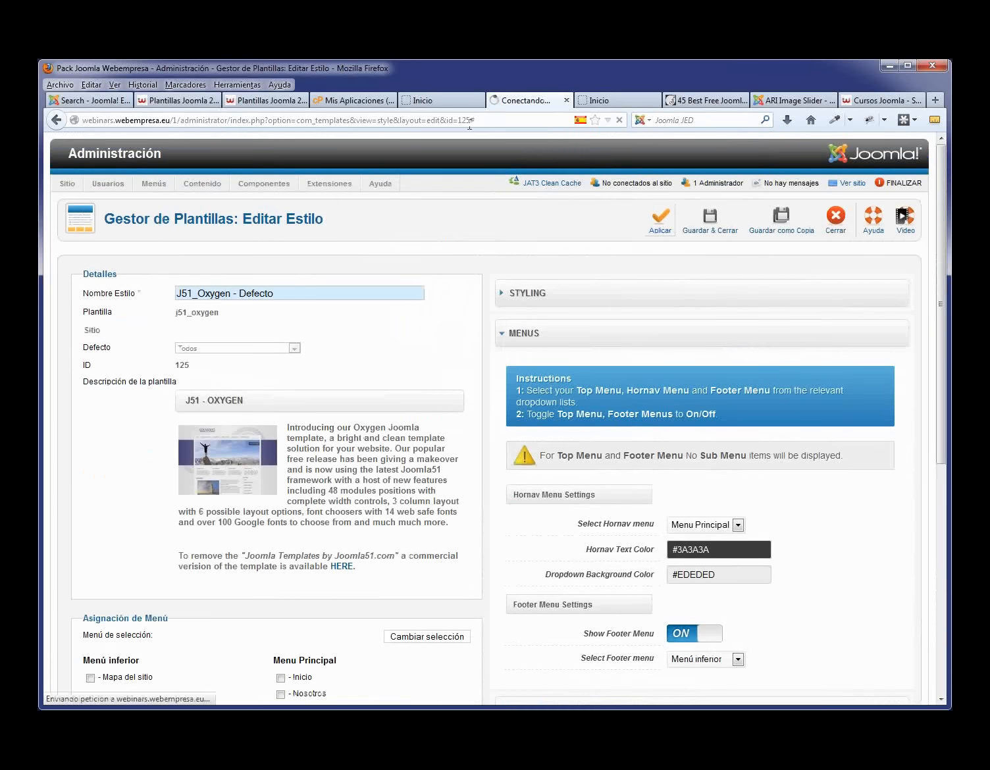
left_click(431, 103)
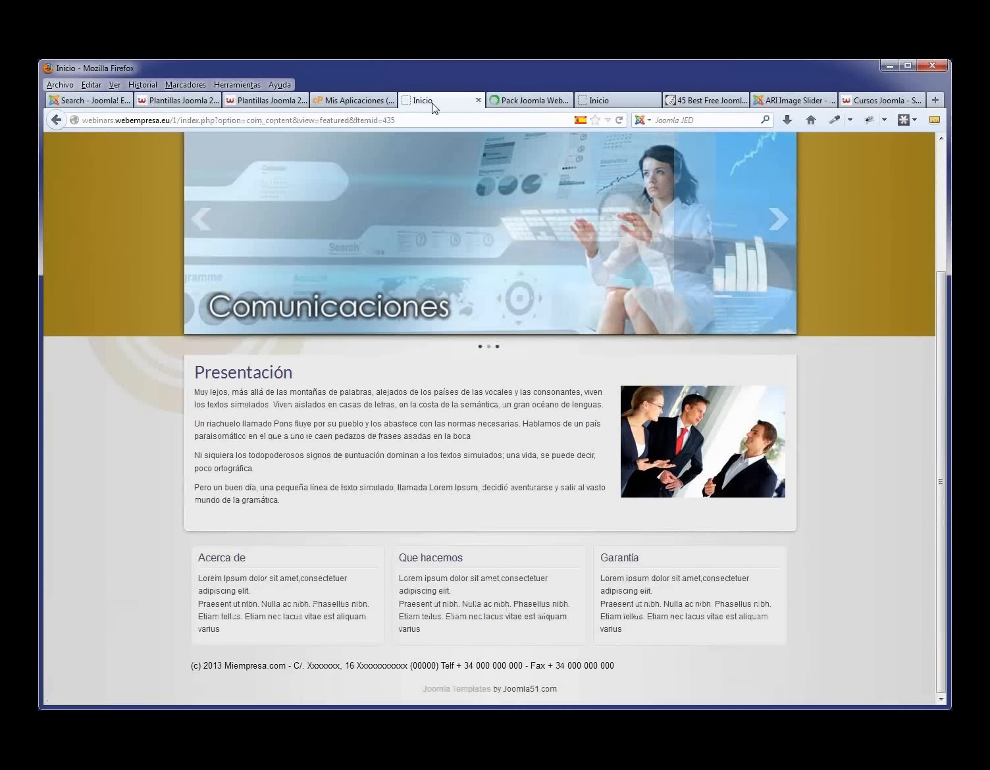
- Reload the site and follow the Mapa del sitio footer link, then save and close the J51_Oxygen style
key("F5")
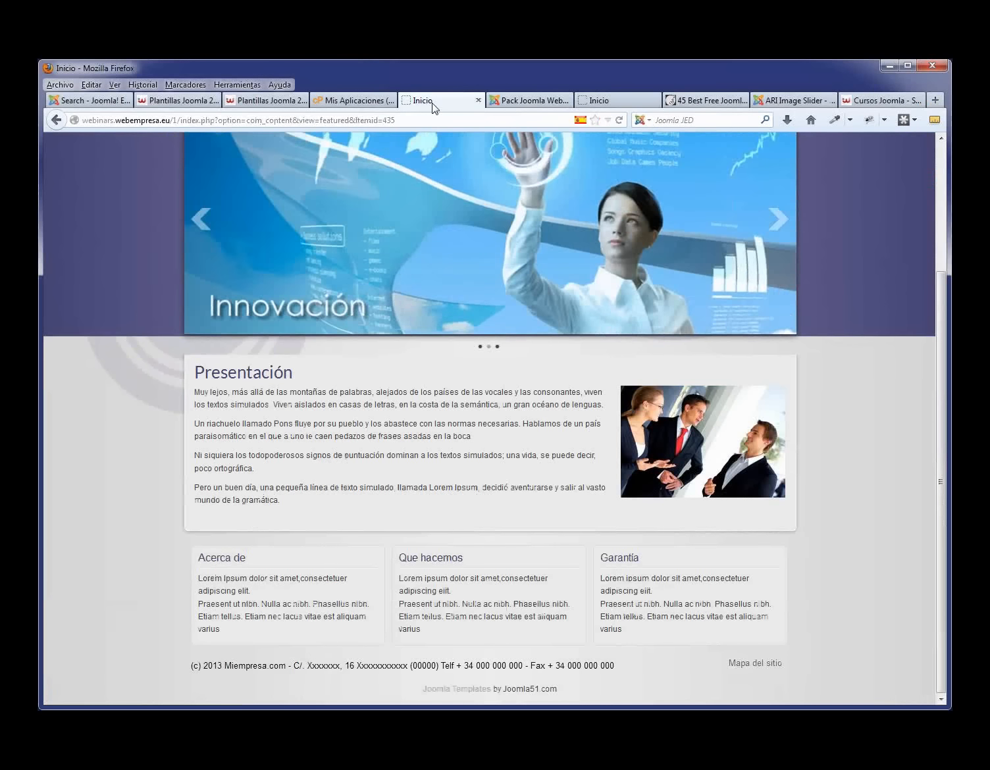
left_click(753, 666)
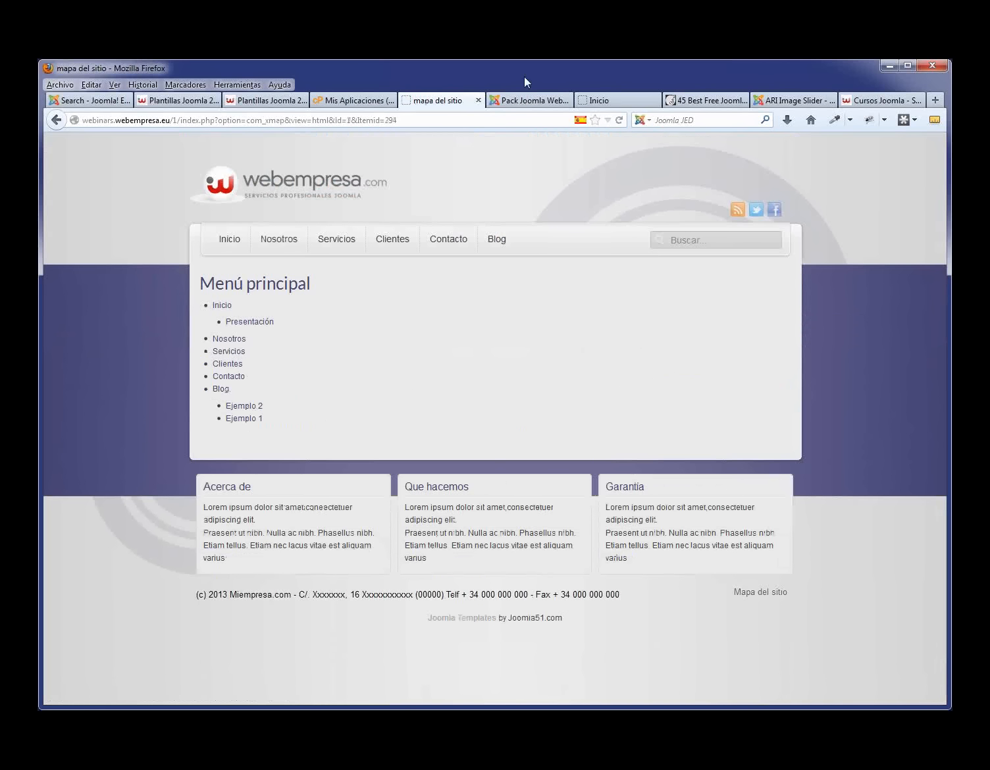
left_click(527, 100)
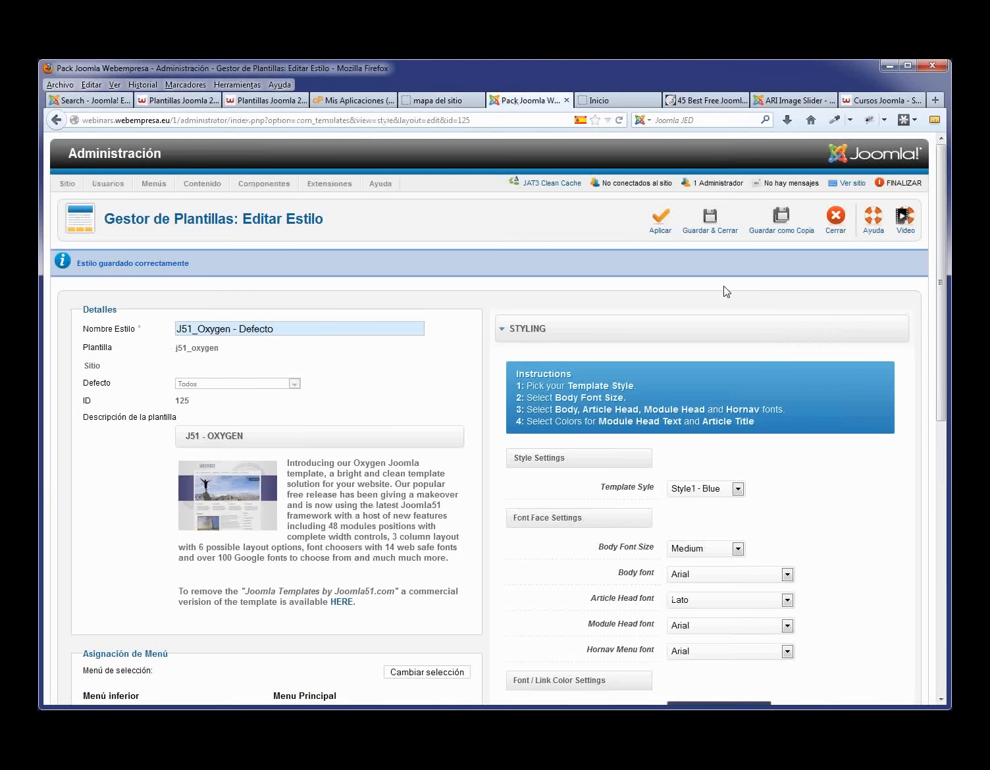
scroll(707, 311, "down", 2)
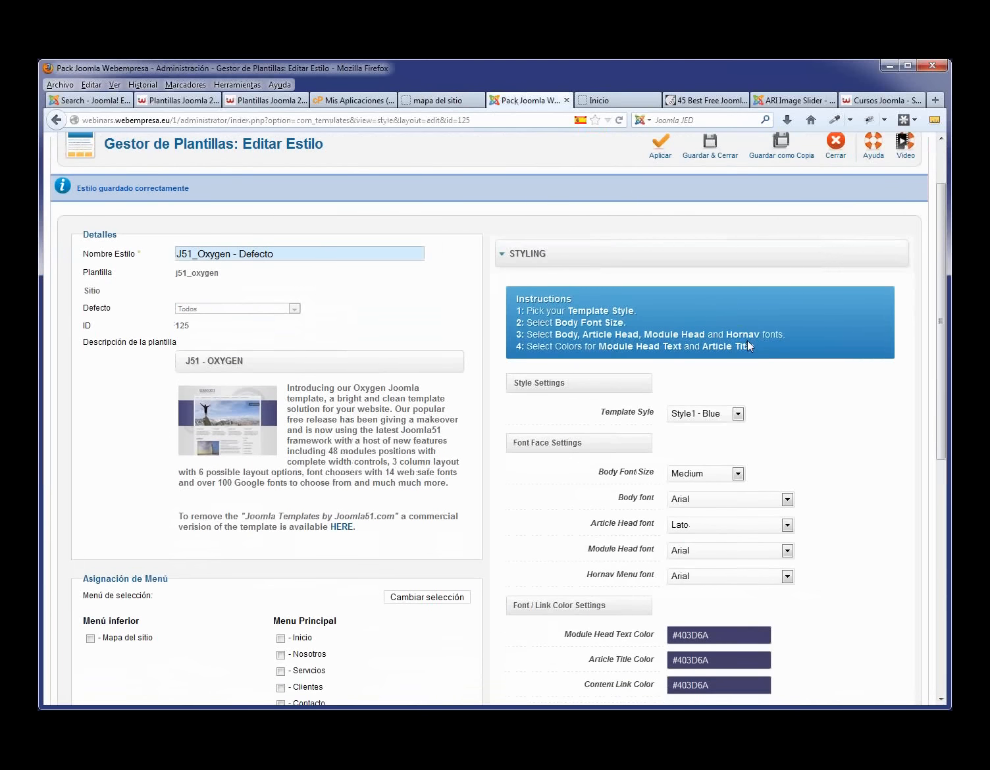
scroll(747, 340, "up", 2)
left_click(718, 225)
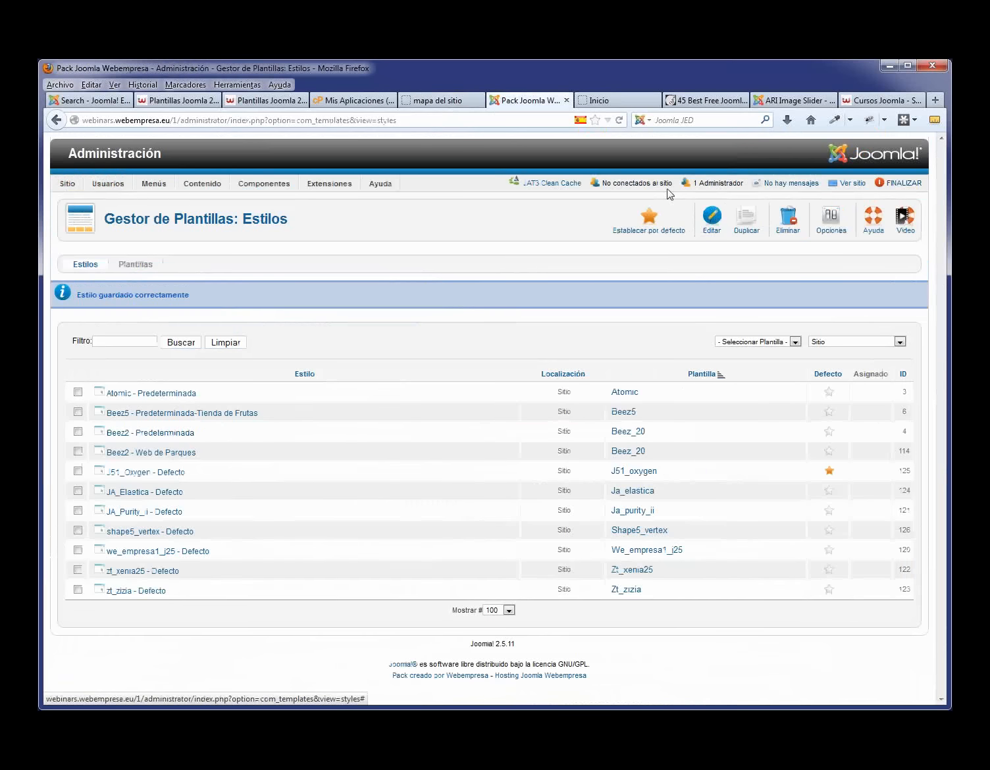
left_click(438, 100)
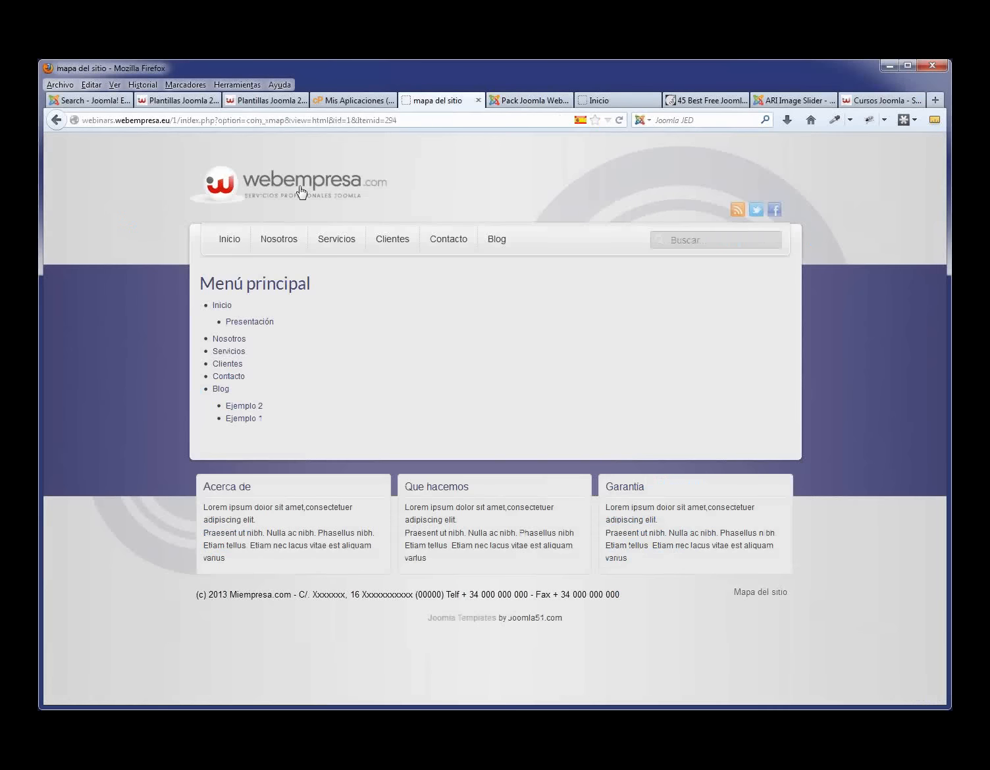
- Browse the site's Inicio, Nosotros and Servicios pages, then return to the administrator
left_click(239, 243)
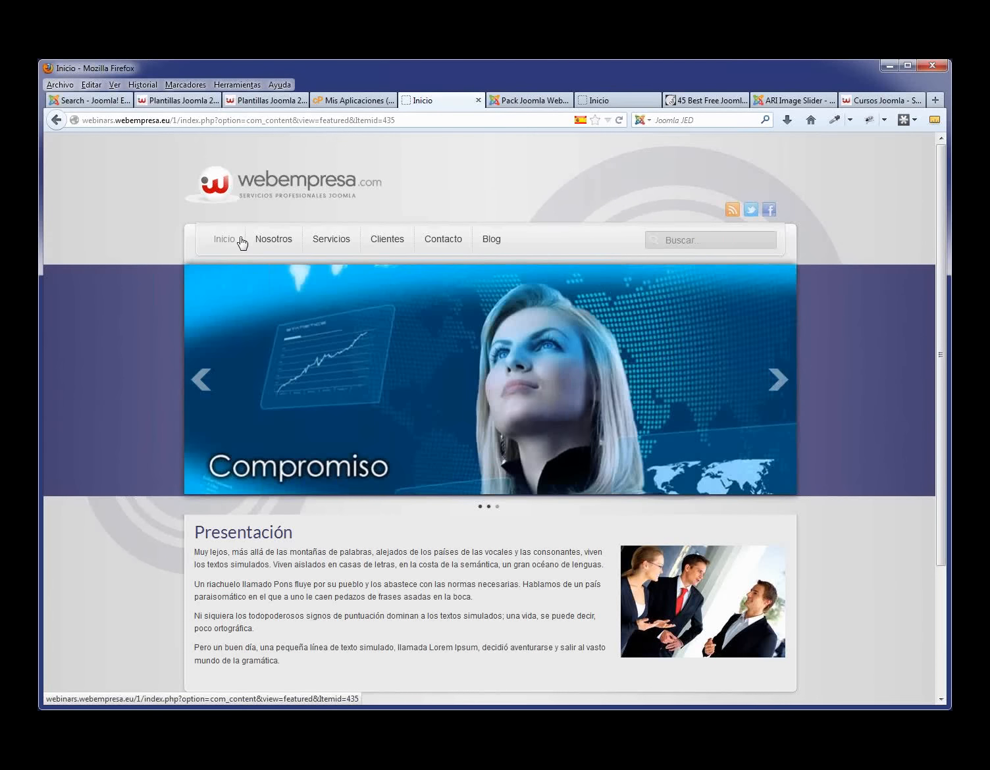
scroll(259, 241, "down", 5)
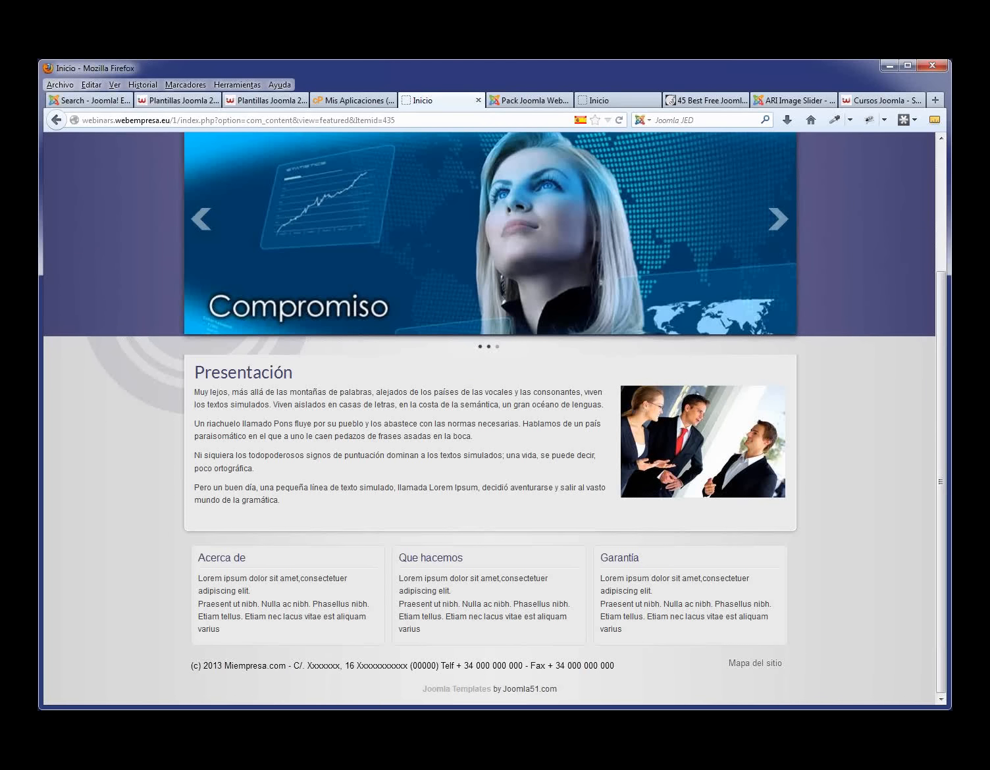
scroll(261, 349, "up", 4)
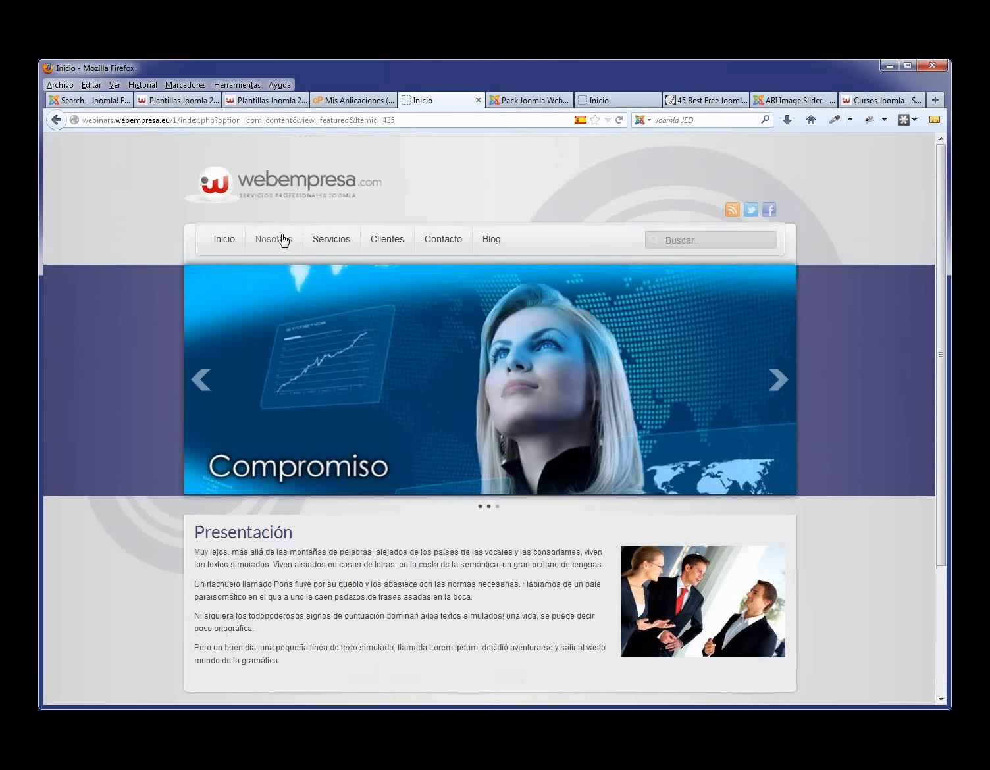
left_click(283, 240)
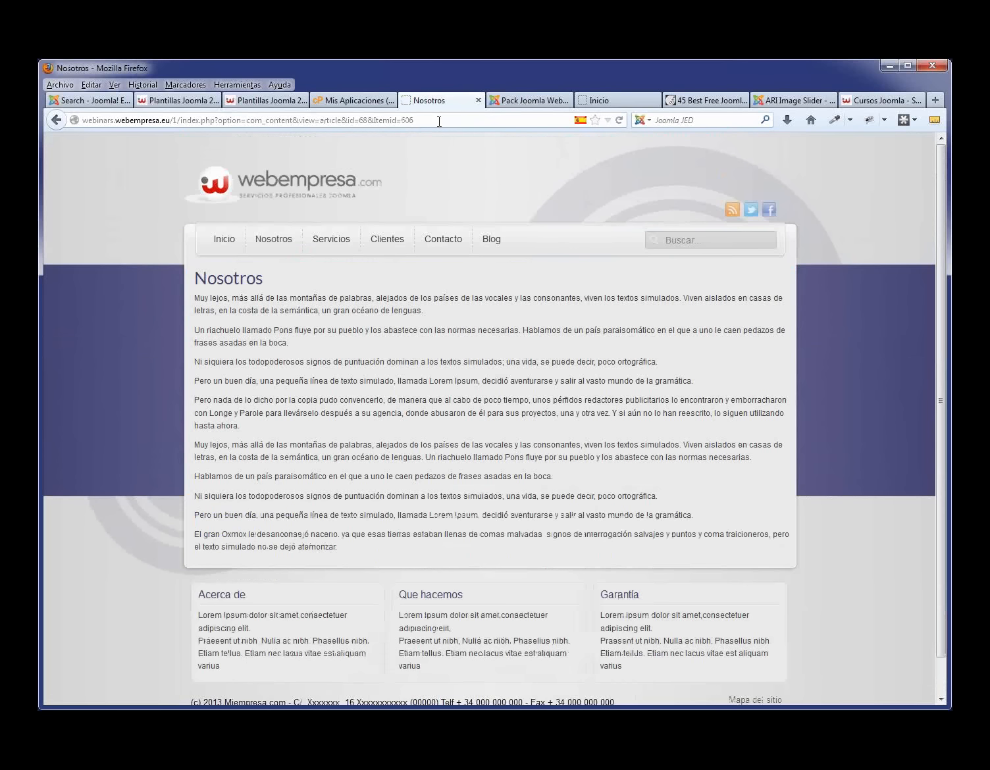
left_click_drag(439, 121, 219, 117)
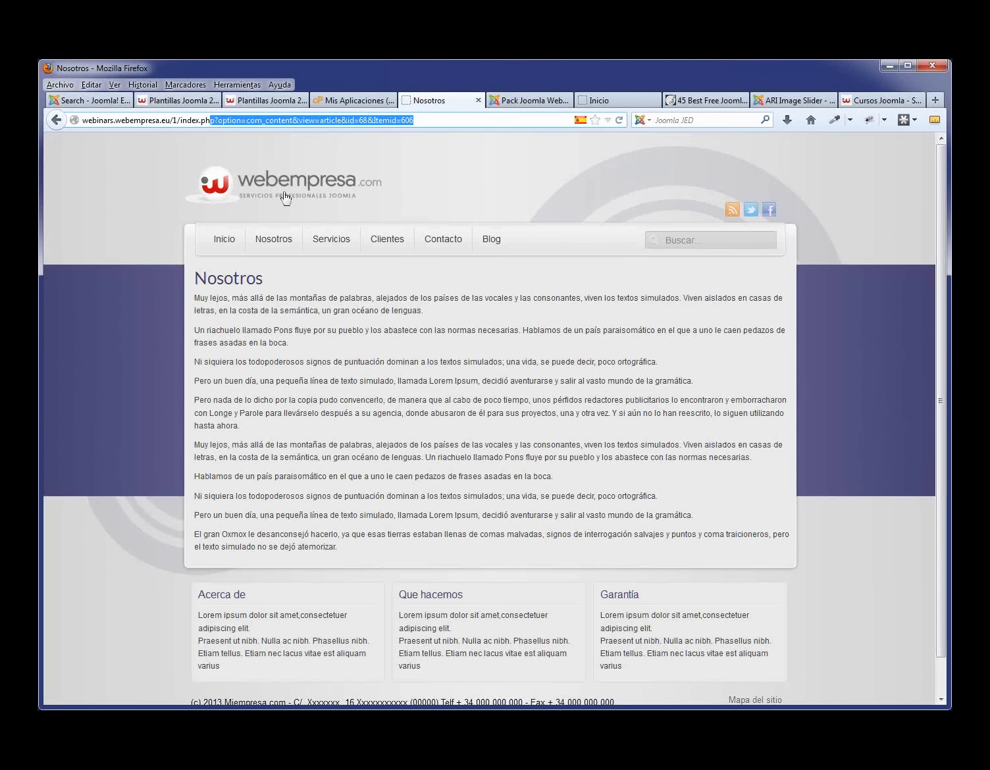
left_click(324, 244)
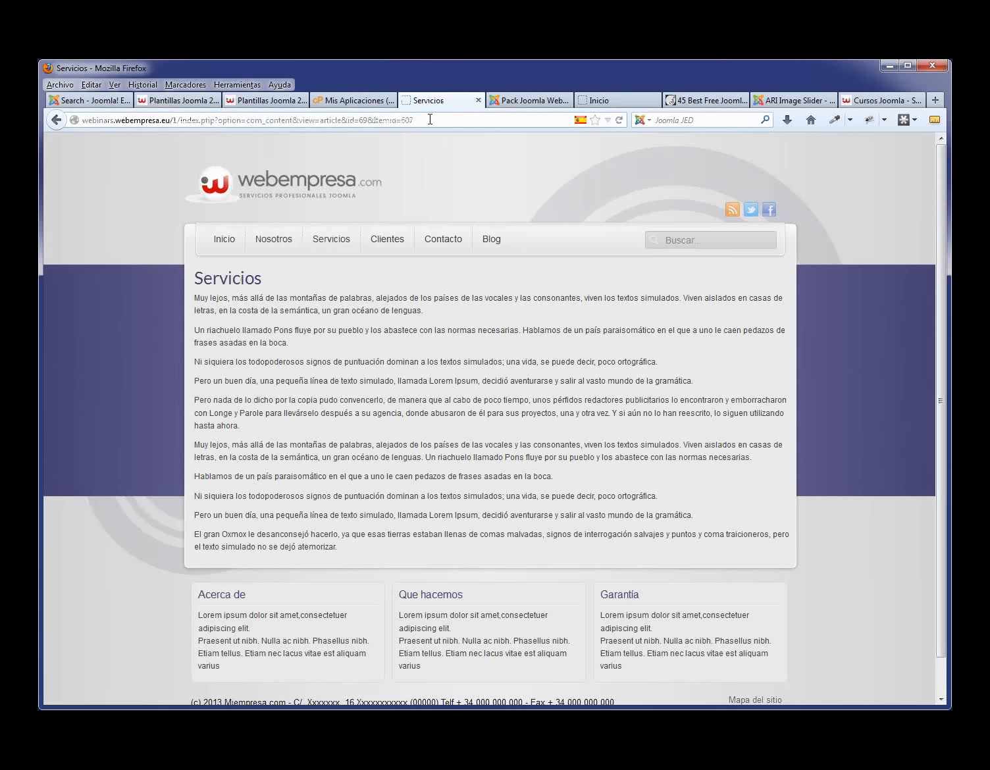
left_click(527, 101)
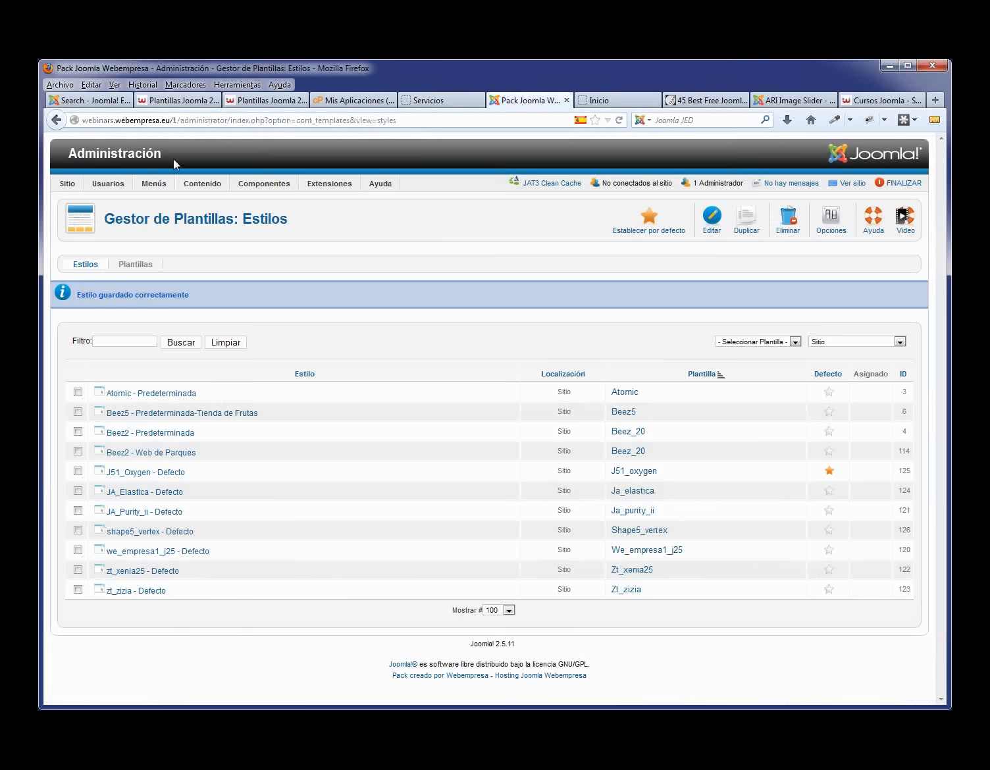
- In Global Configuration, set friendly URLs and URL rewriting to Sí and apply
mouse_move(67, 184)
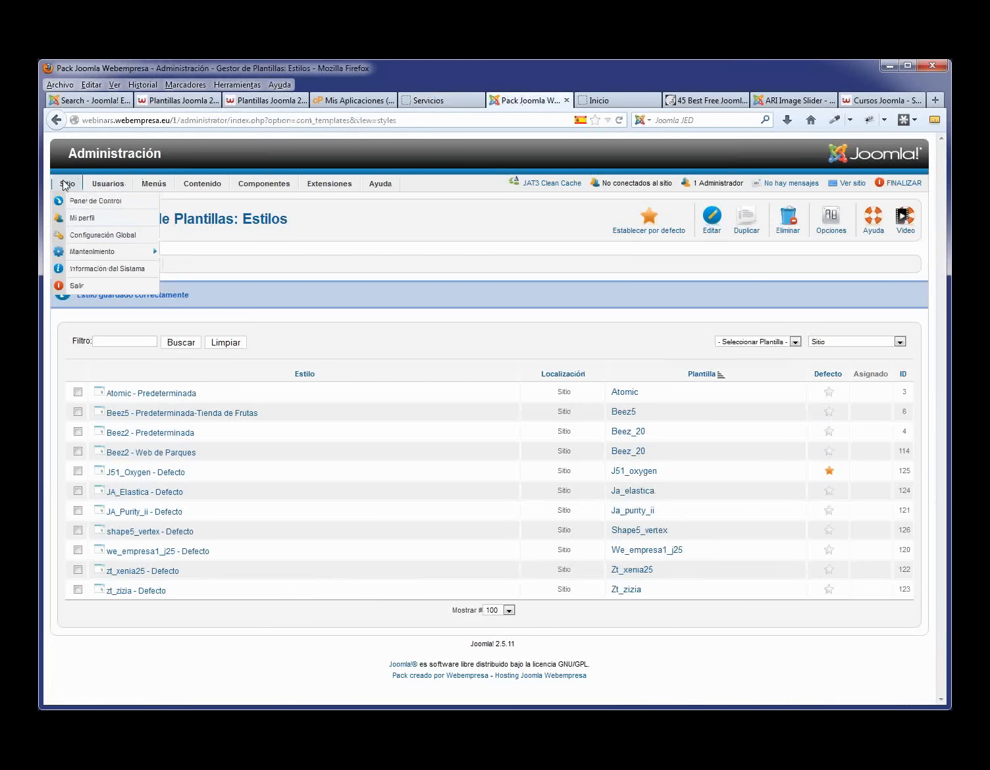
left_click(99, 235)
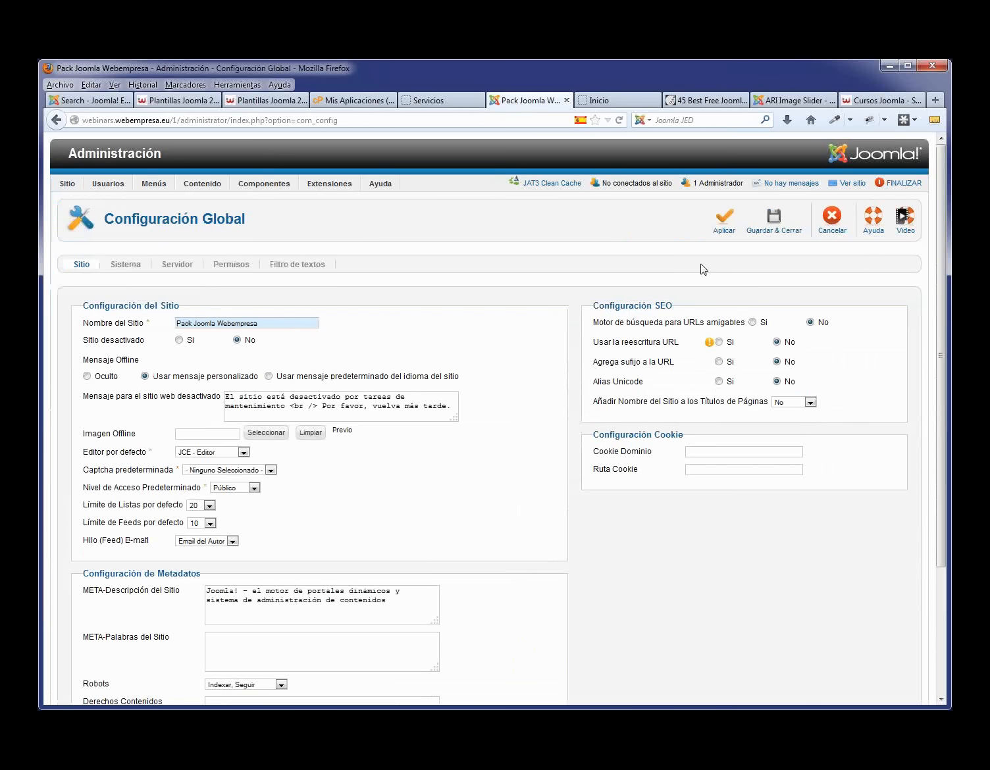
mouse_move(700, 326)
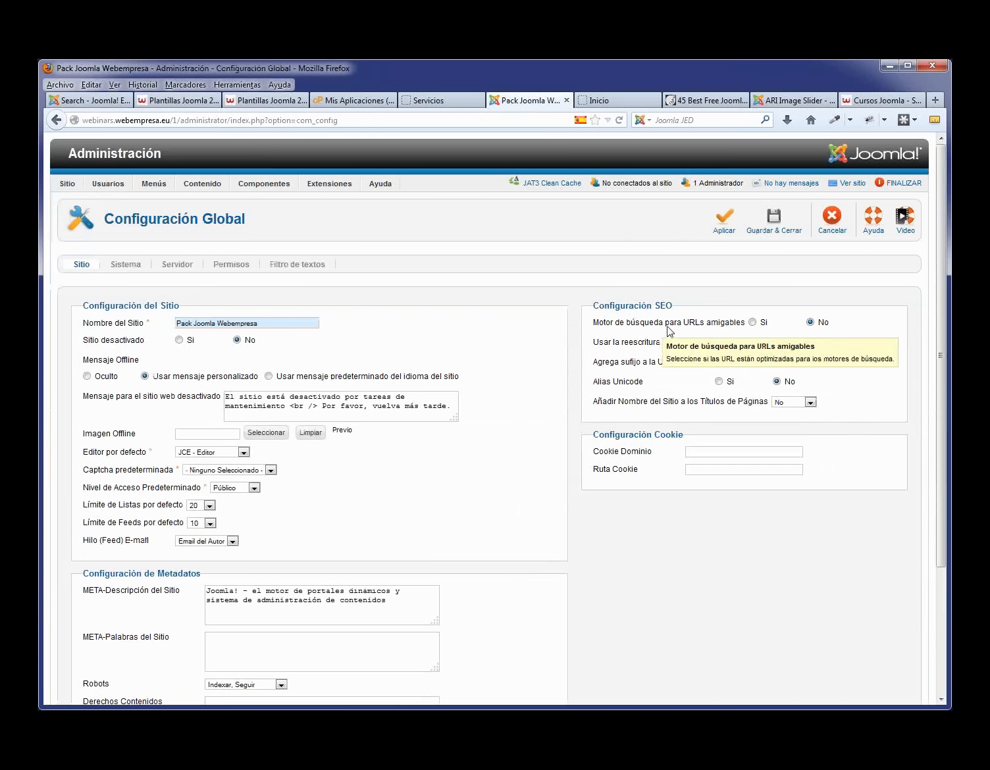
left_click(752, 322)
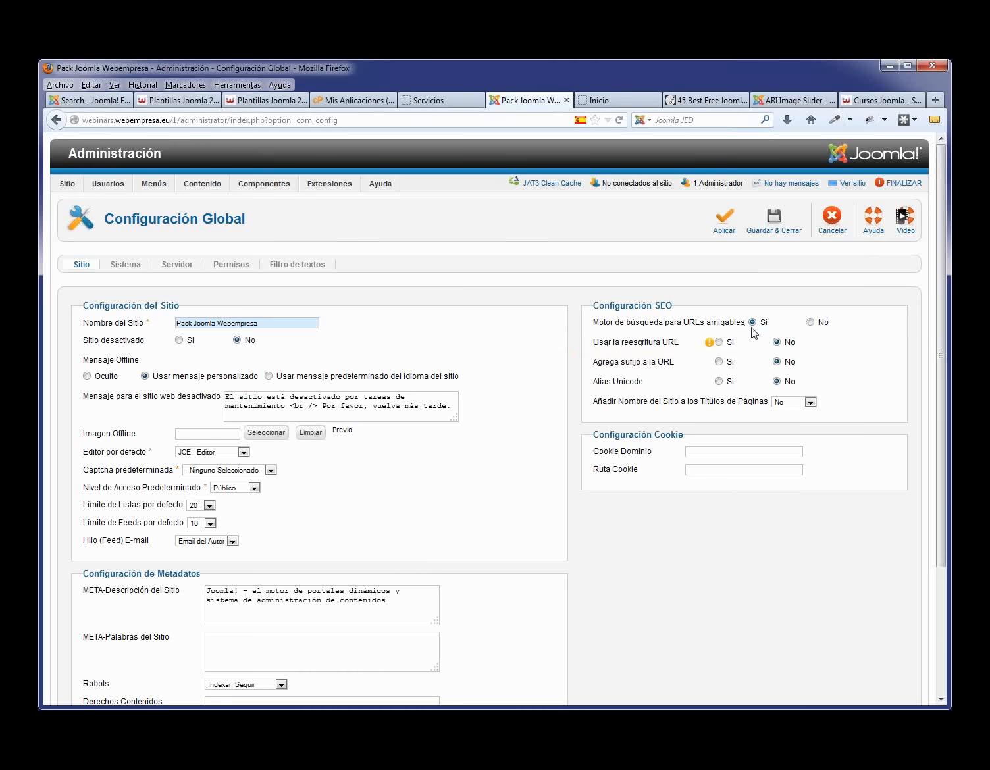
left_click(719, 342)
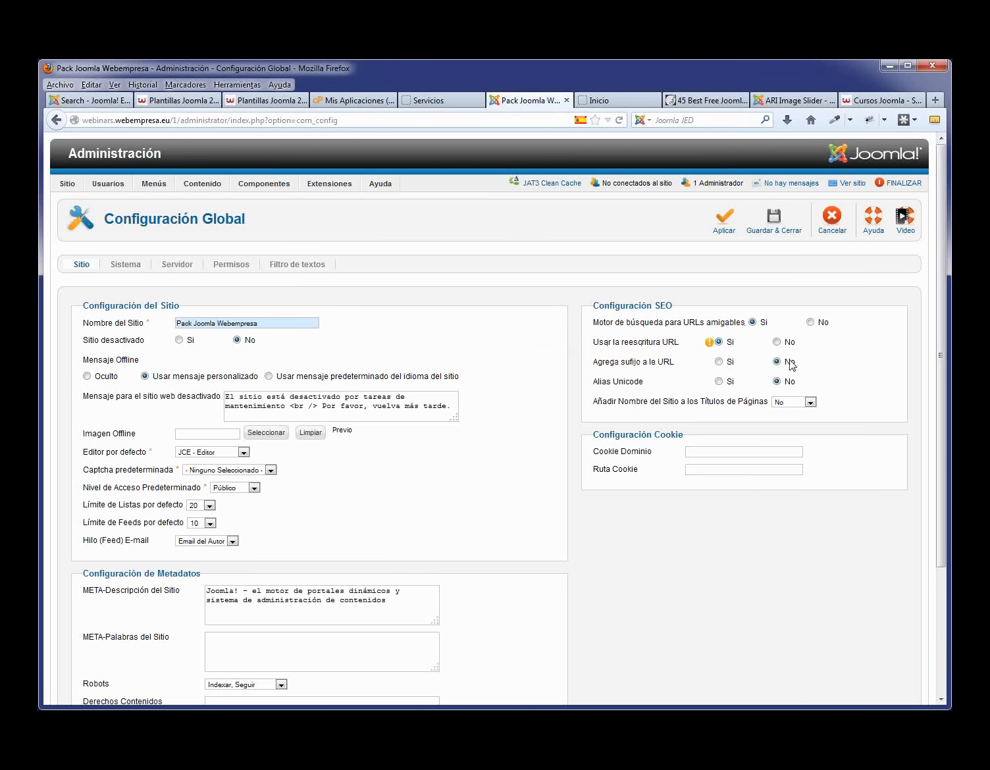
left_click(725, 221)
left_click(449, 96)
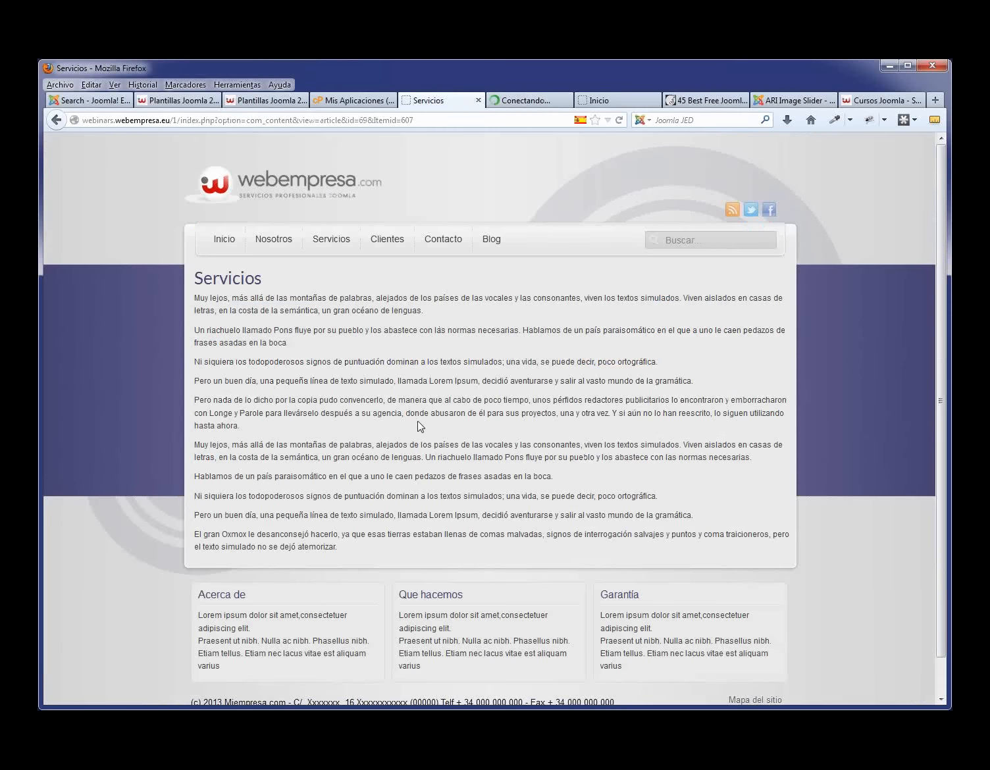
- Visit Inicio, Servicios, Clientes and Contacto, checking addresses like /1/servicios, /1/clientes and /1/contacto
left_click(226, 241)
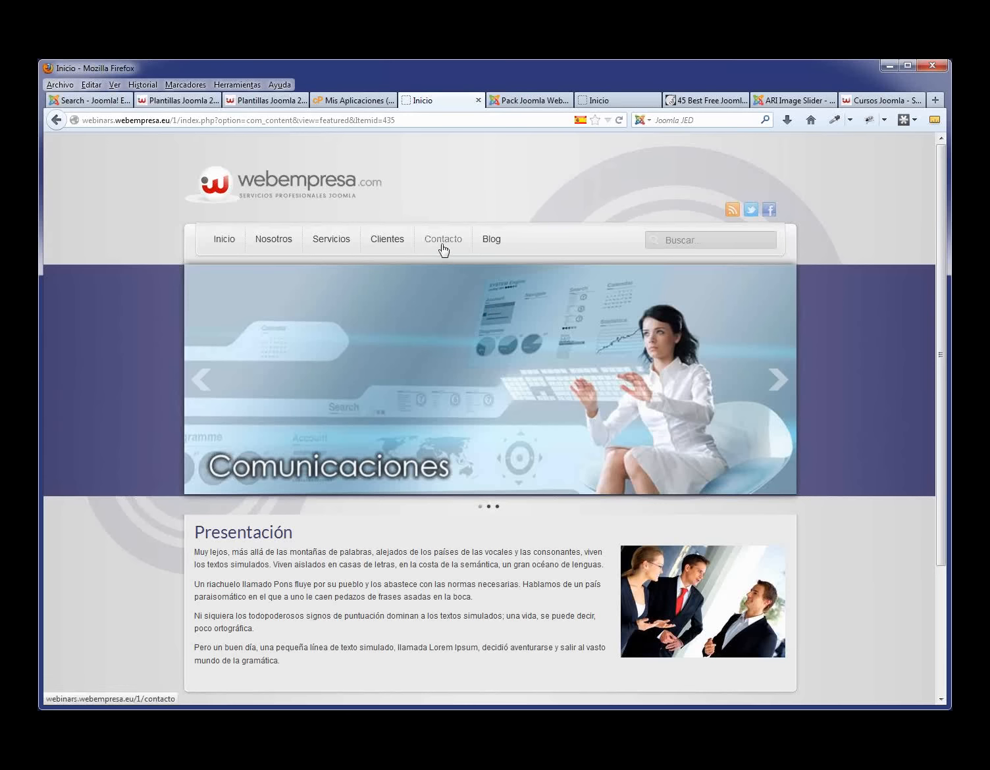
left_click(345, 247)
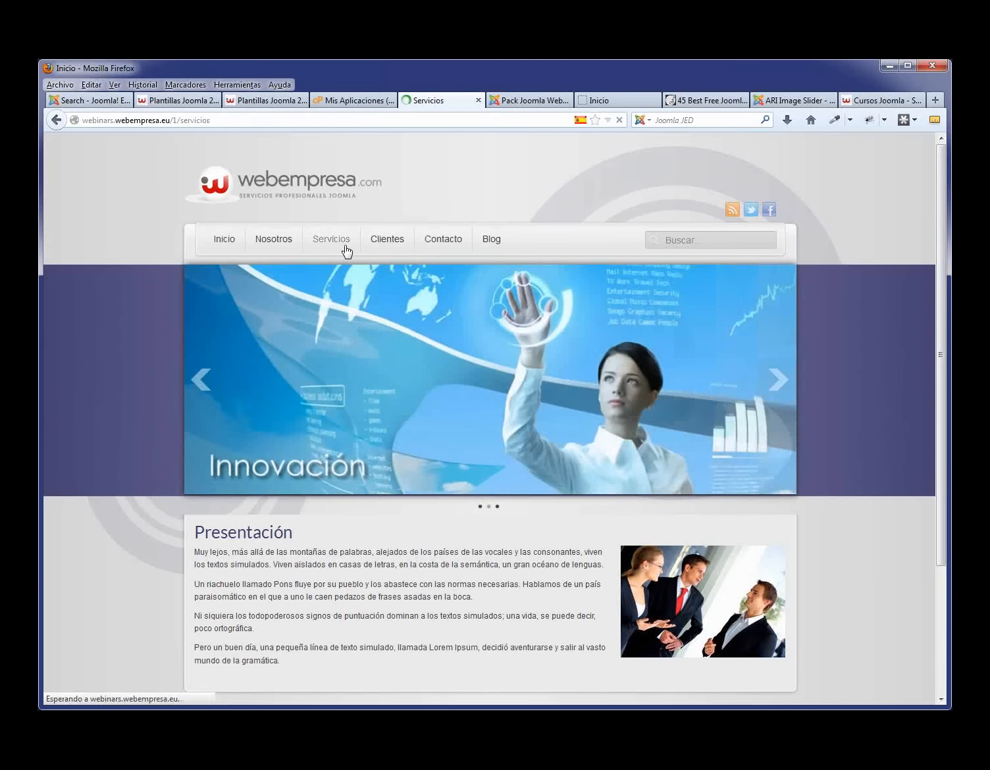
double_click(194, 120)
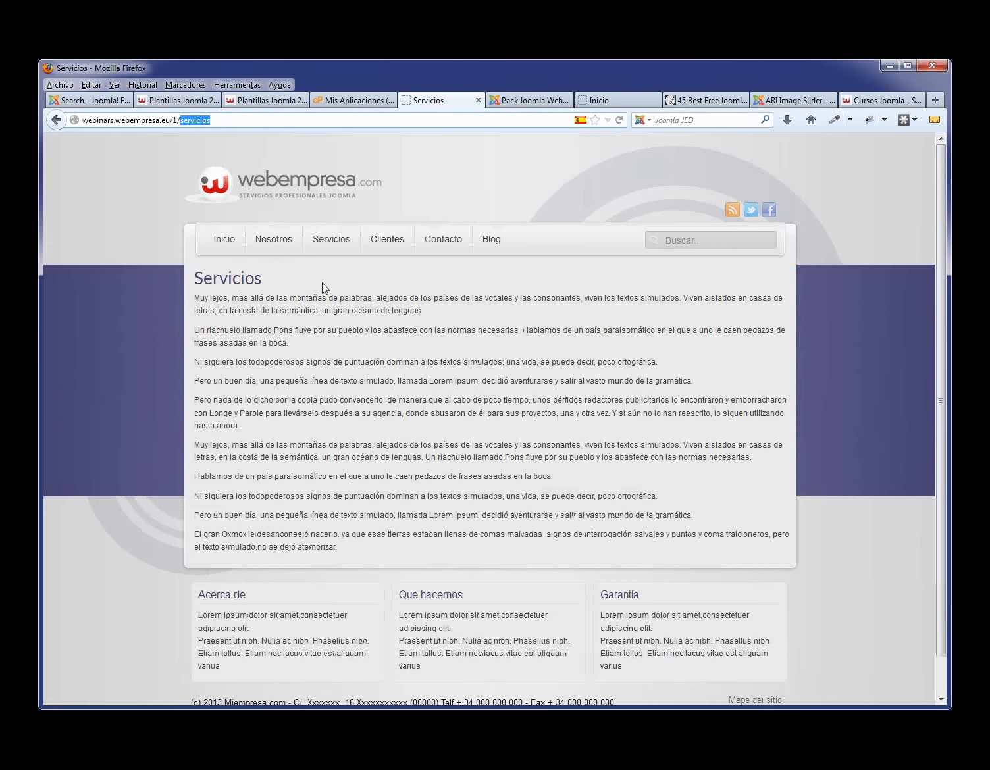
left_click(392, 248)
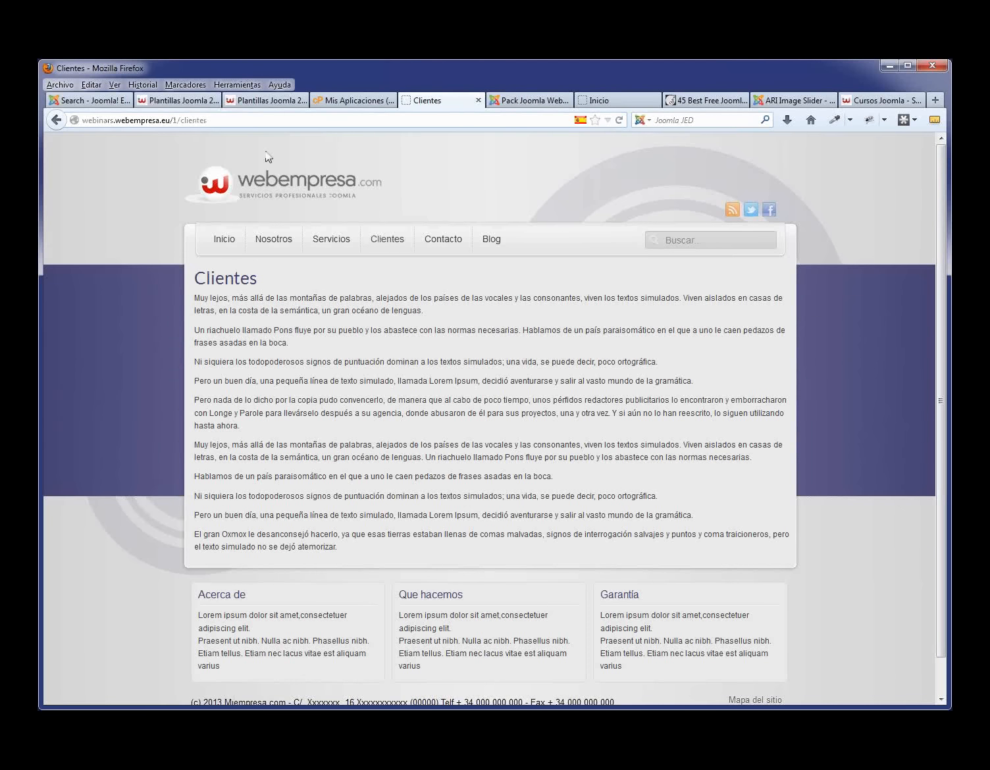
double_click(197, 120)
left_click(441, 237)
left_click(202, 121)
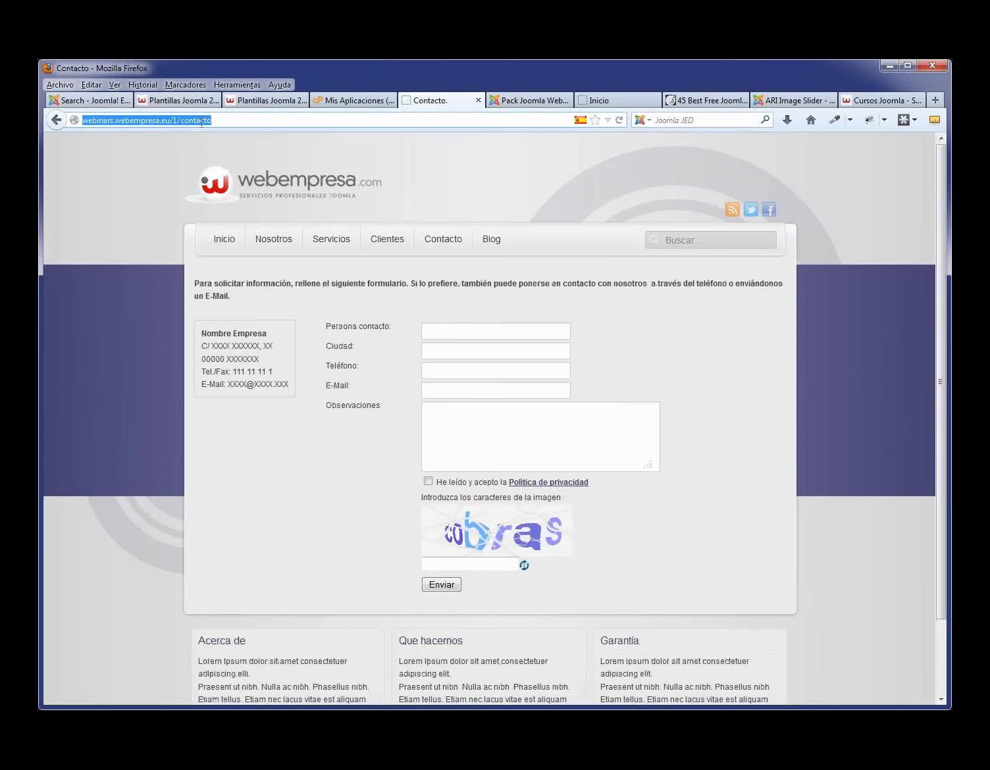
double_click(203, 121)
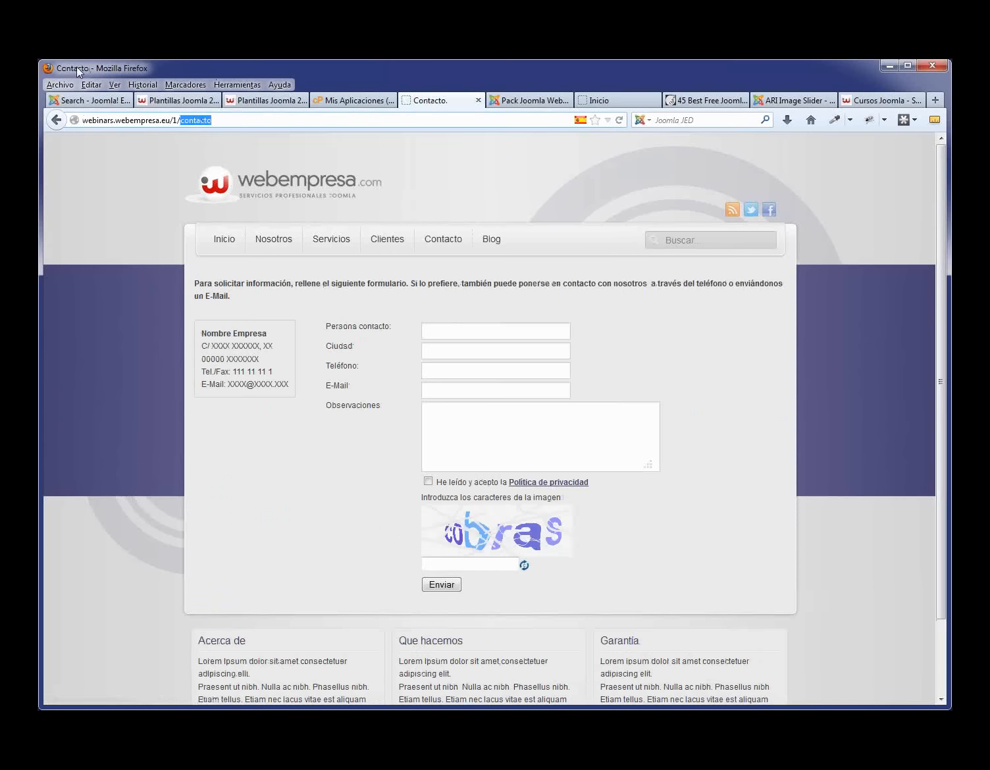
- Review the site META-Descripción text under Configuración de Metadatos, then save and close the configuration
left_click(540, 99)
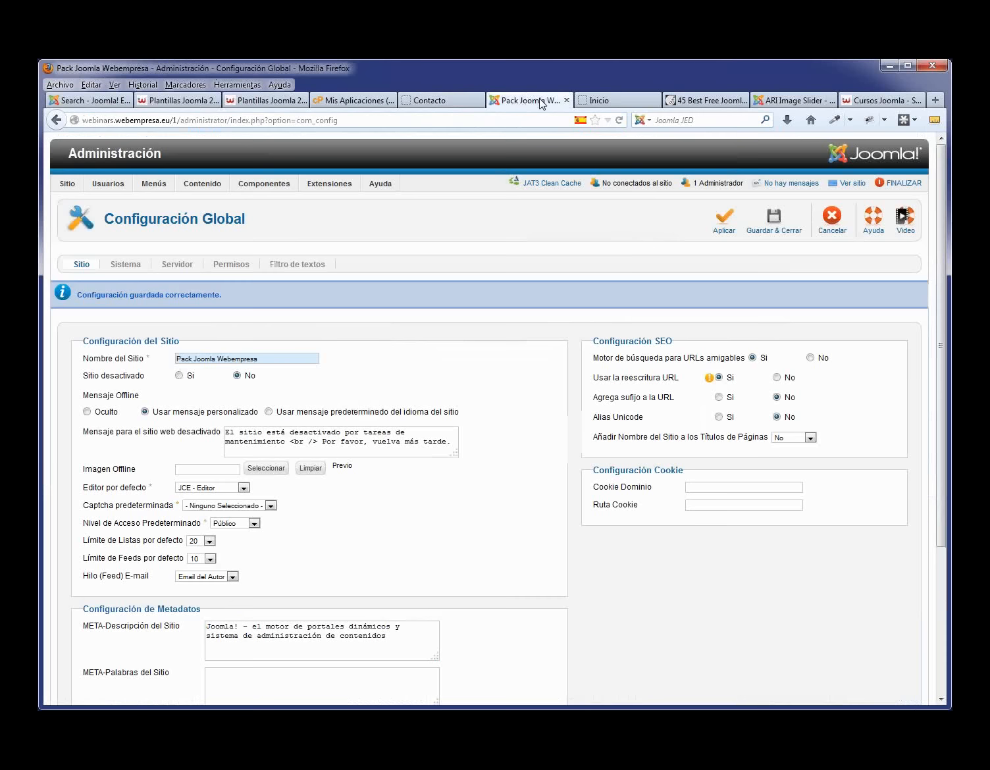
scroll(467, 440, "down", 2)
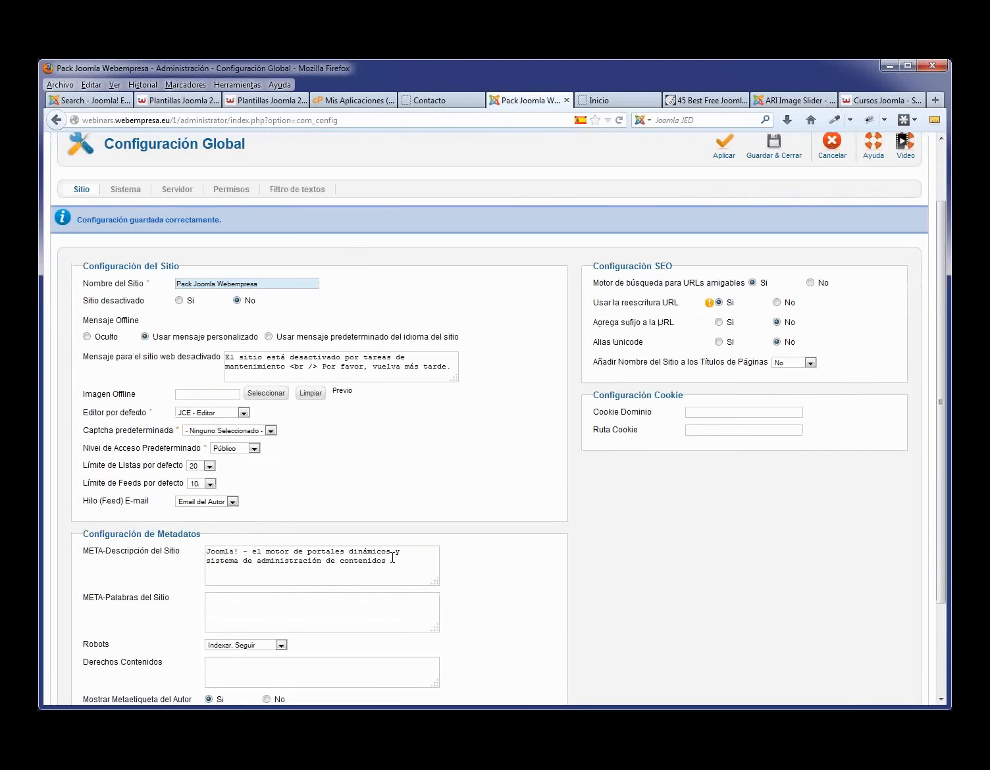
left_click_drag(393, 562, 198, 540)
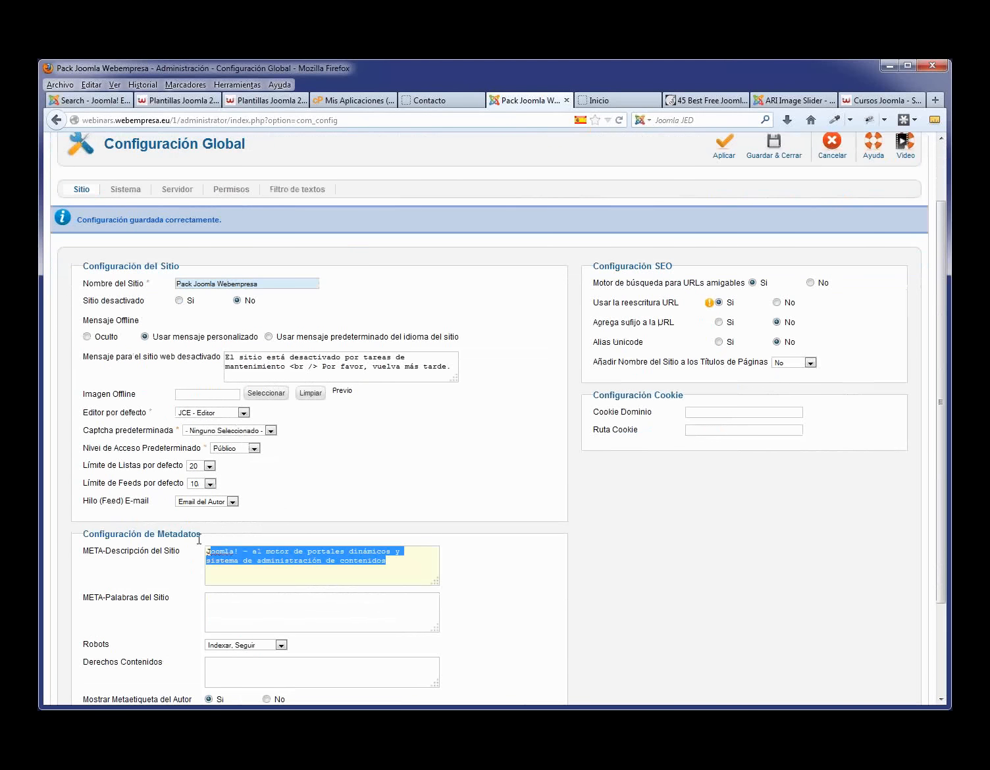
left_click(491, 557)
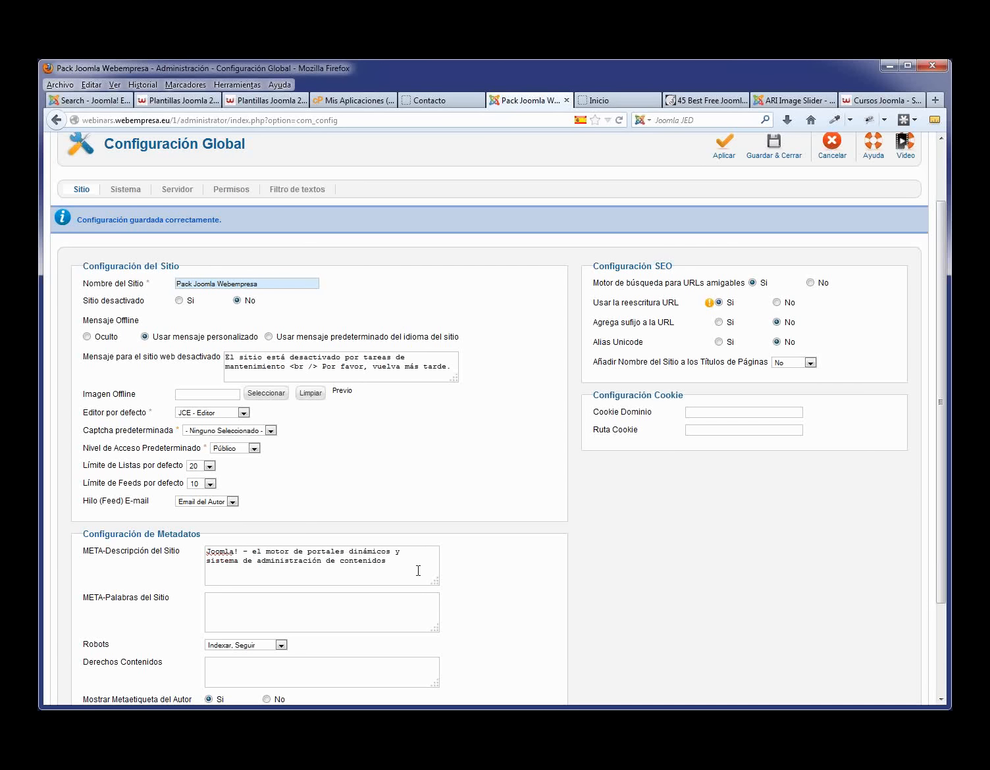
left_click_drag(406, 566, 260, 548)
left_click(259, 551)
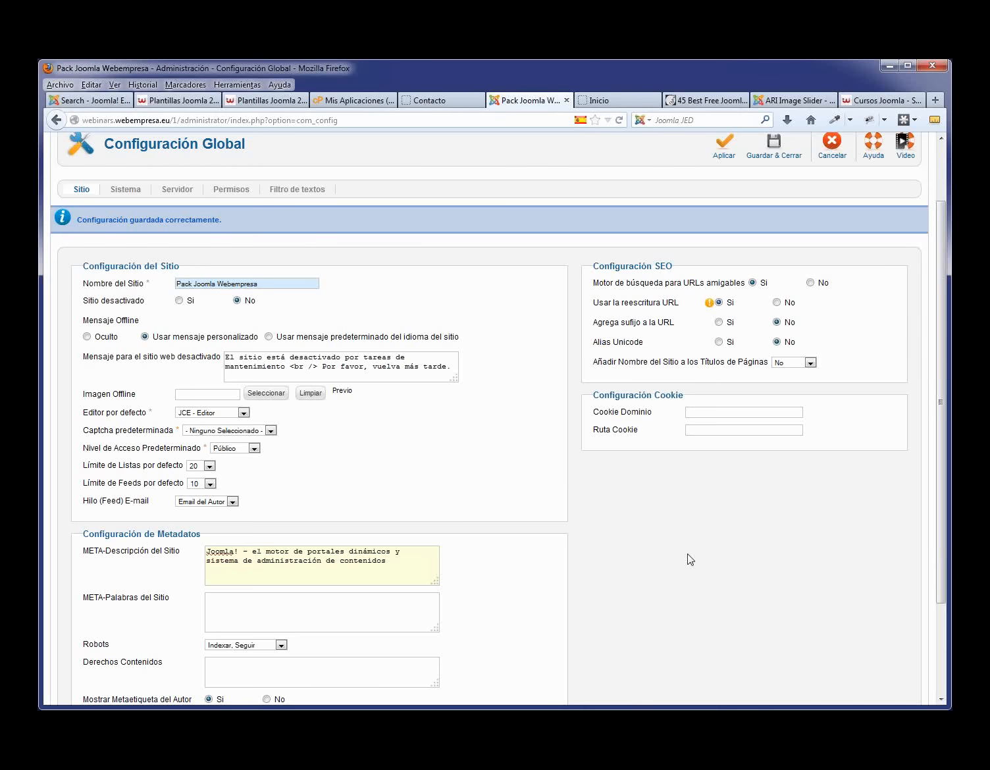
left_click(772, 154)
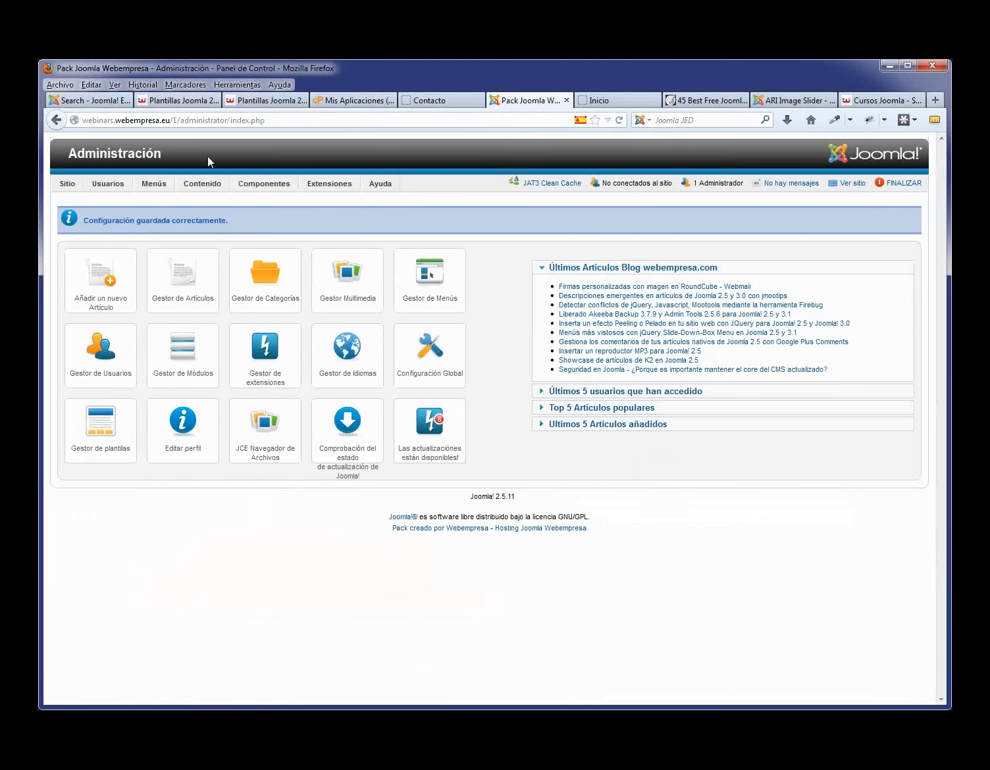
- Open the Servicios menu item's Opciones Metadatos and check the Robots choices, keeping the global setting
mouse_move(154, 184)
left_click(162, 220)
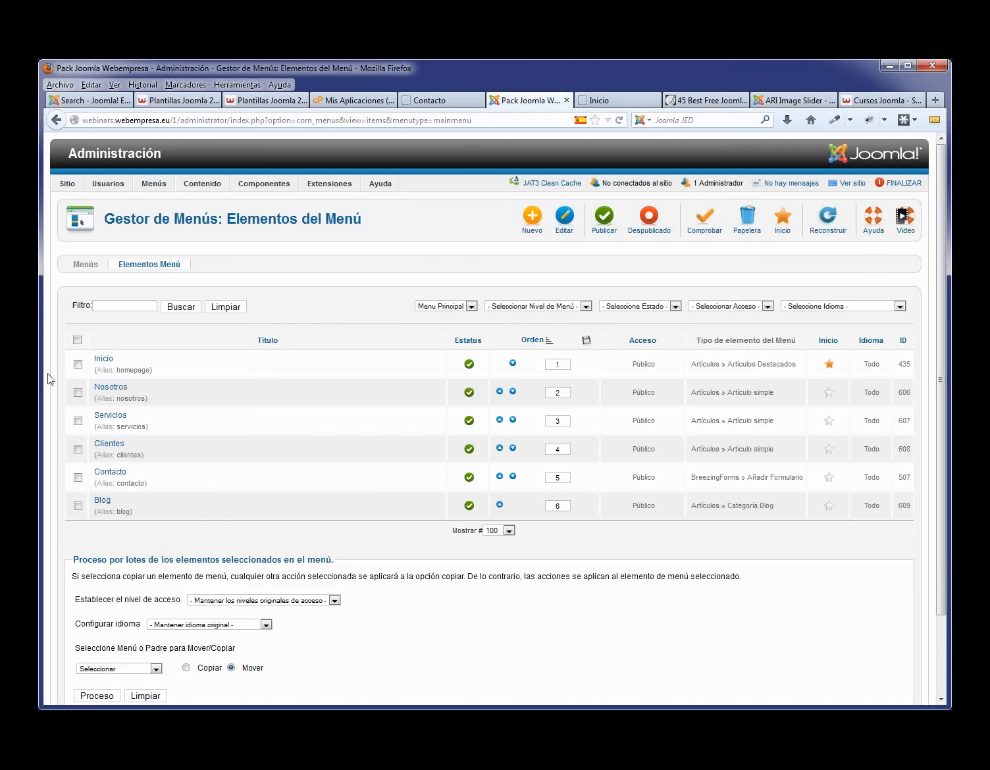
left_click(111, 424)
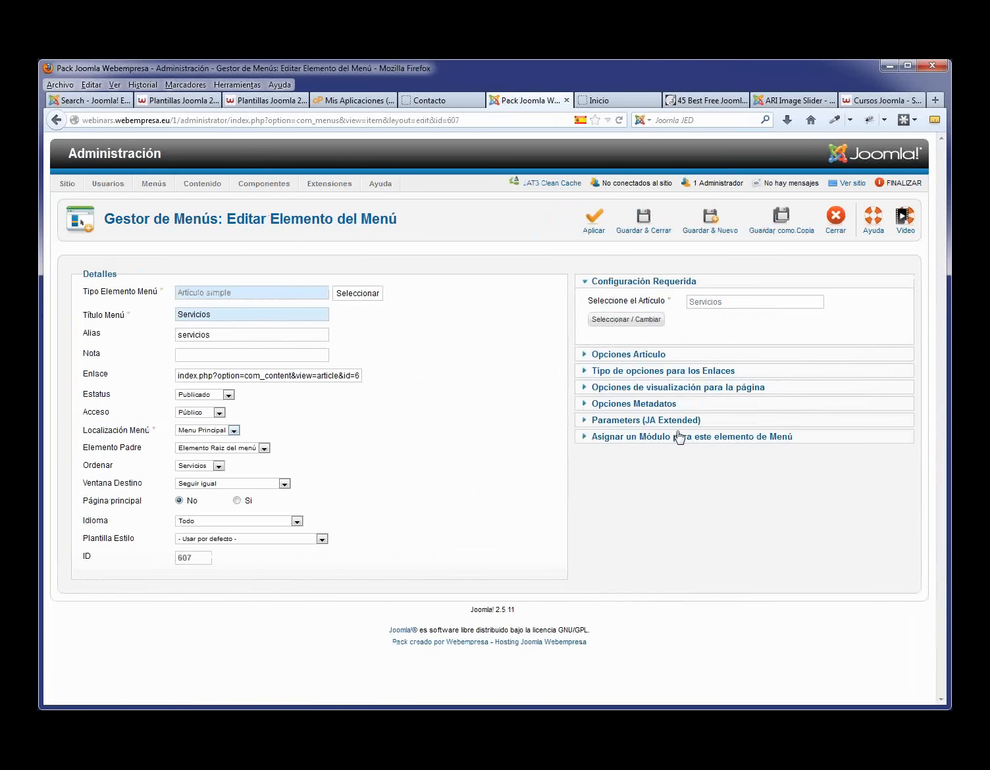
left_click(639, 403)
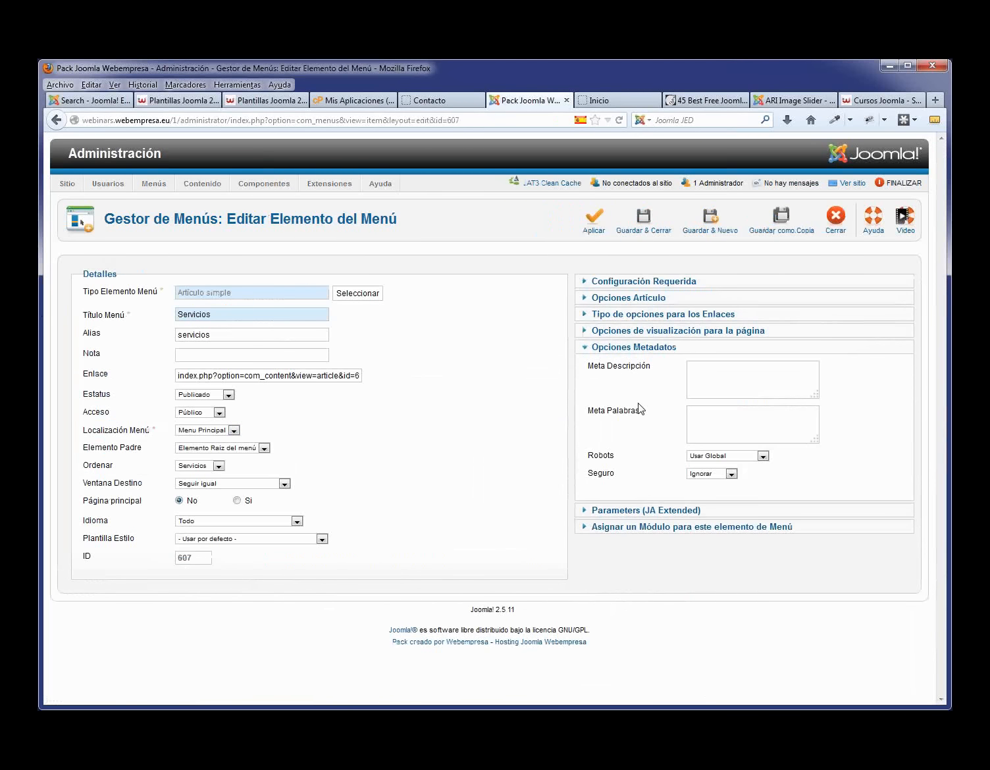
left_click(727, 376)
left_click(711, 420)
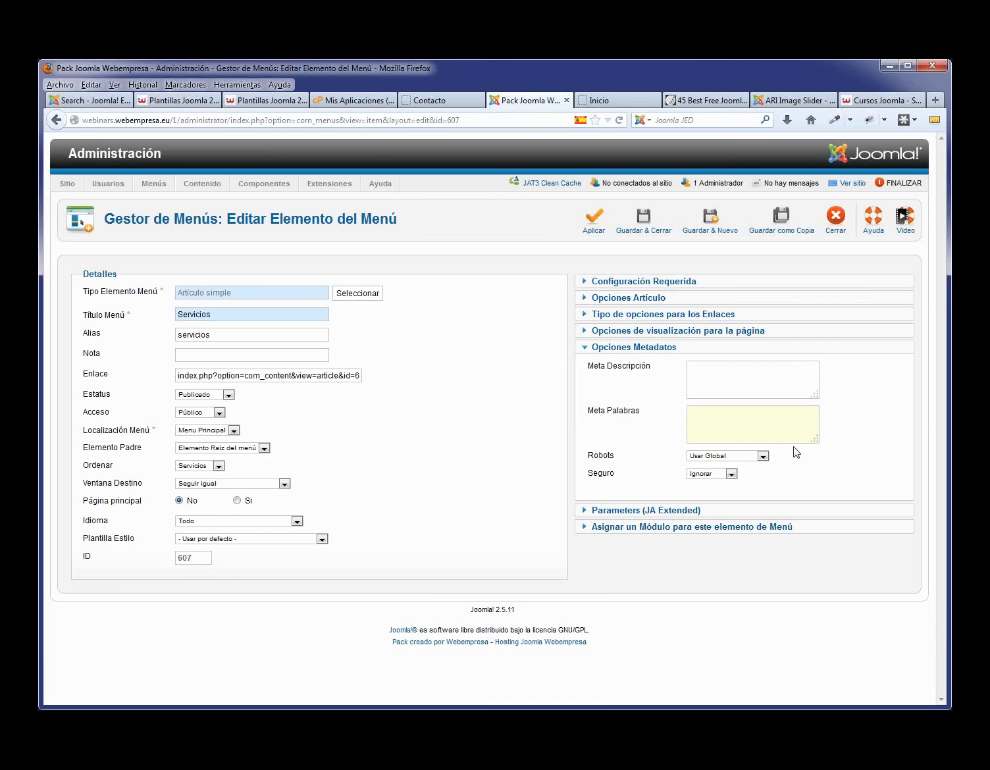
left_click(763, 456)
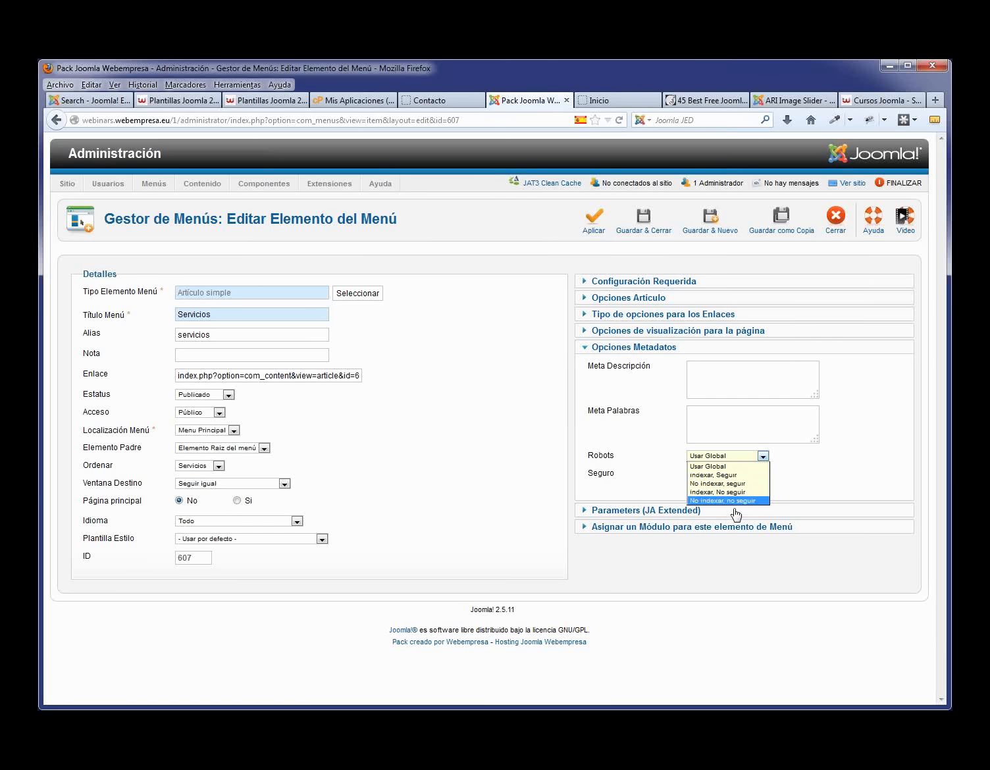
left_click(826, 485)
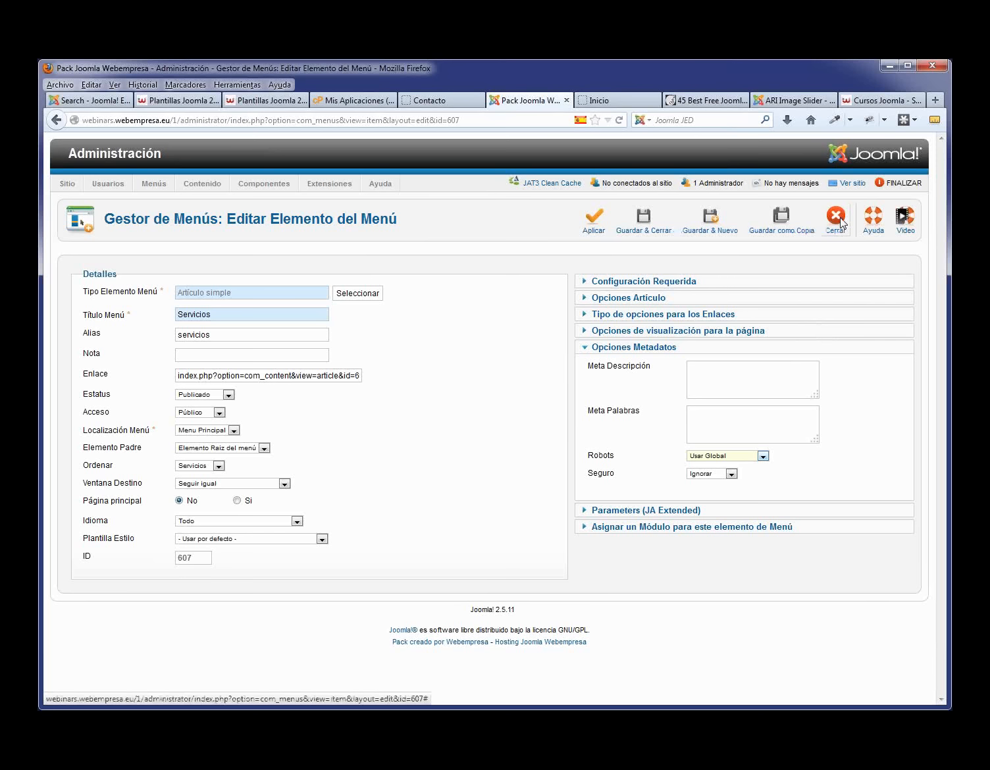
- Enter 'sfsdfds' as Meta Descripción and 'sfsdfs' as Meta Palabras, then close without saving
left_click(722, 385)
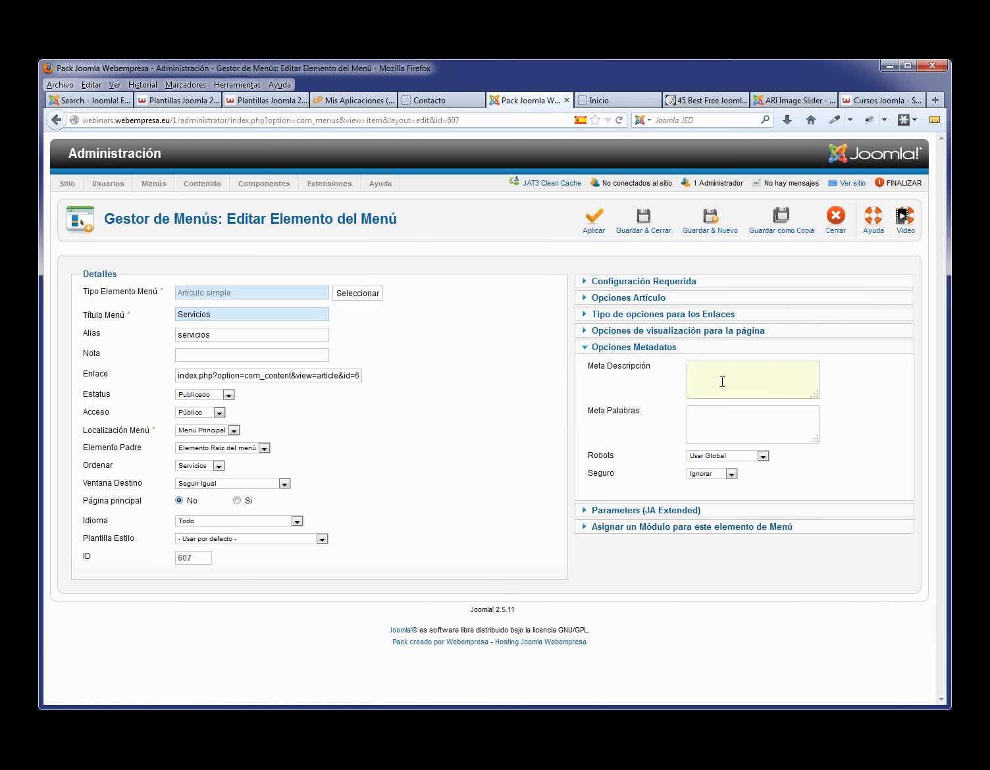
type("sfsdfds")
left_click(717, 437)
type("sfsdfs")
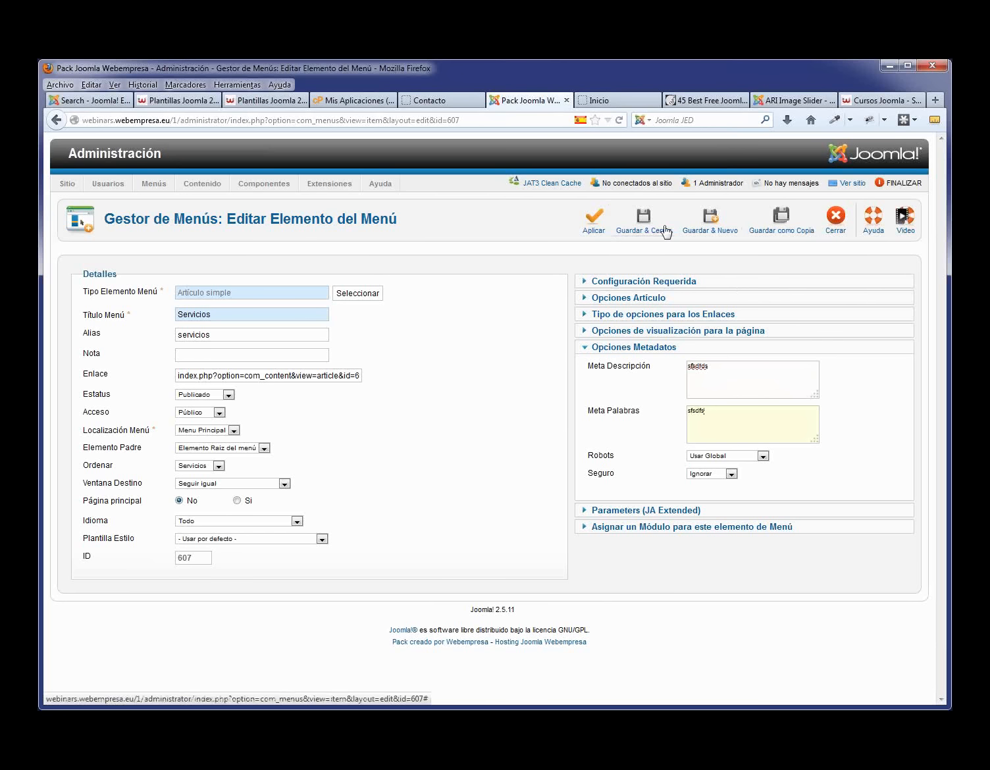
left_click(837, 217)
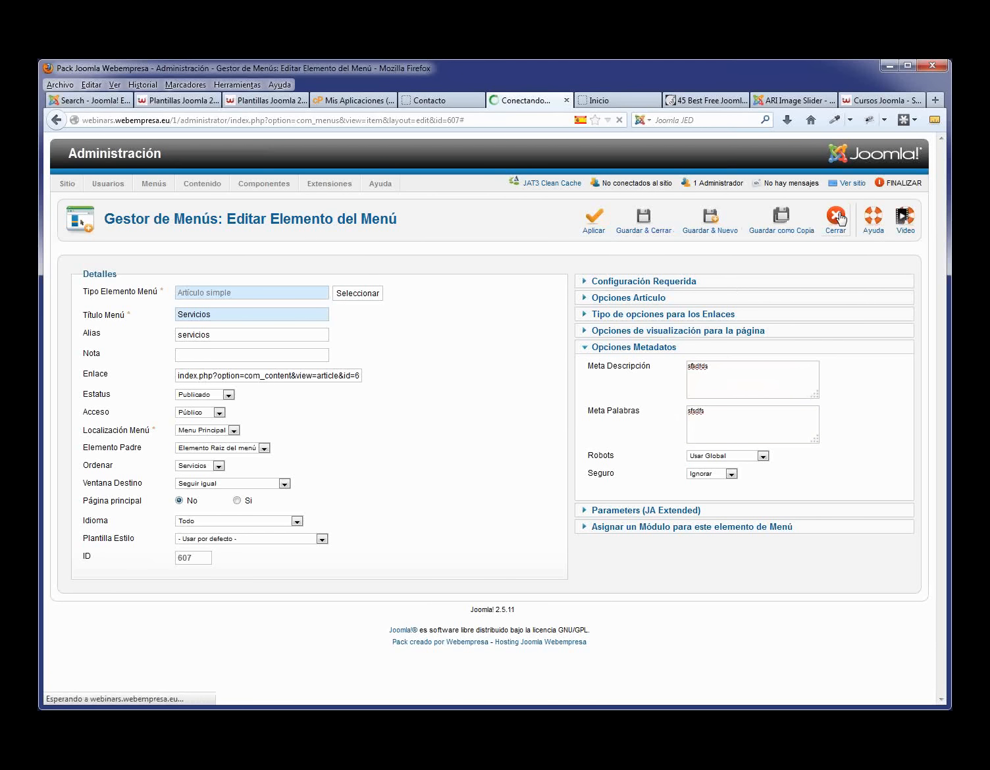
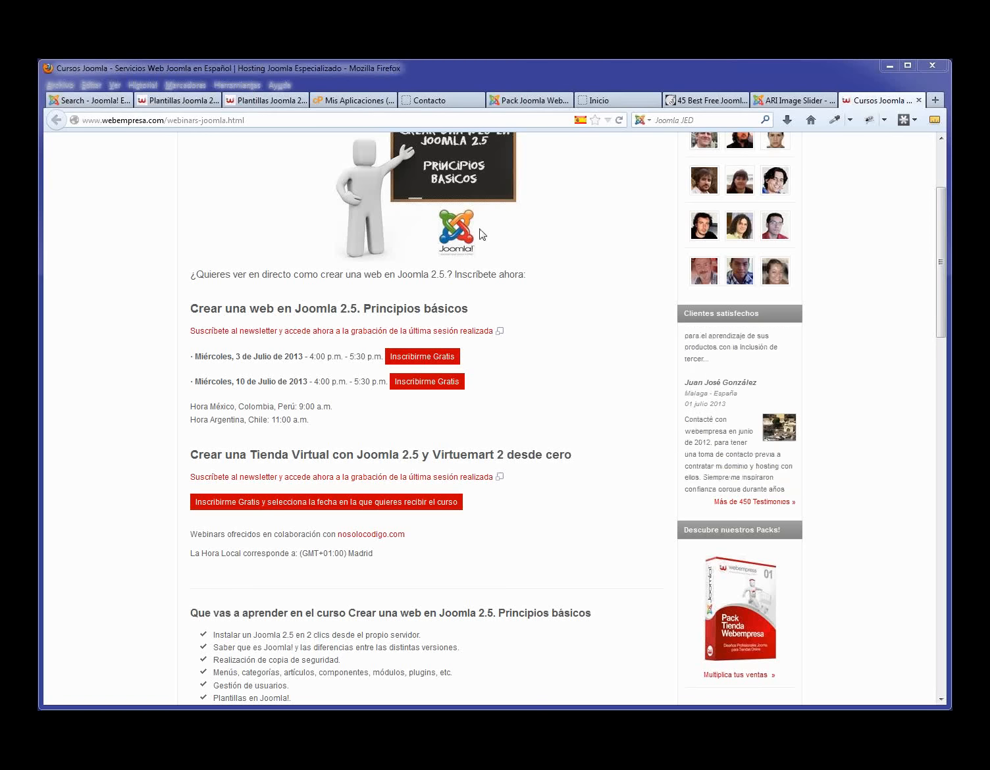
- Glance at the site's Contacto page and the admin Componentes menu, then return to the gallery search results
left_click(431, 99)
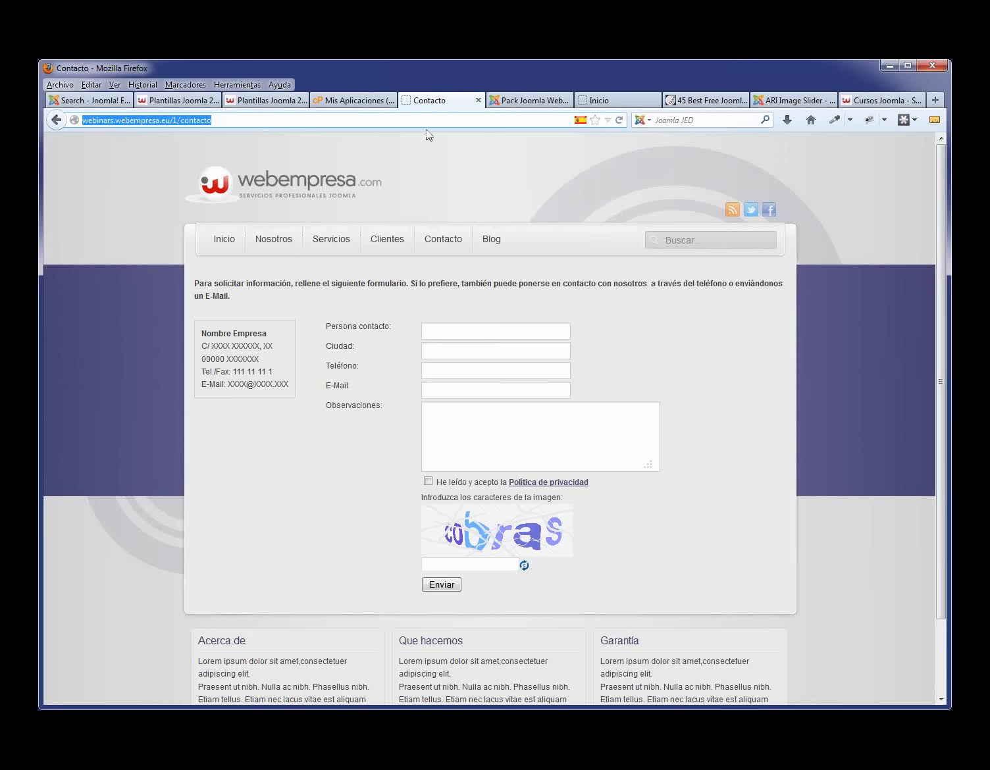
left_click(526, 100)
mouse_move(230, 205)
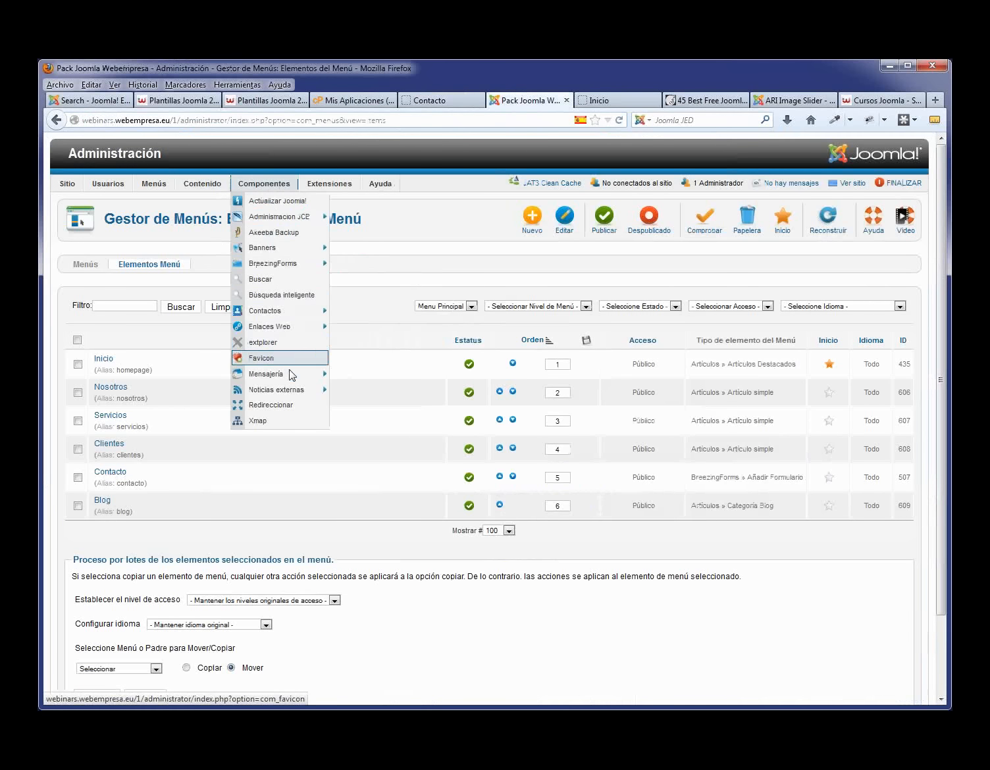
mouse_move(287, 252)
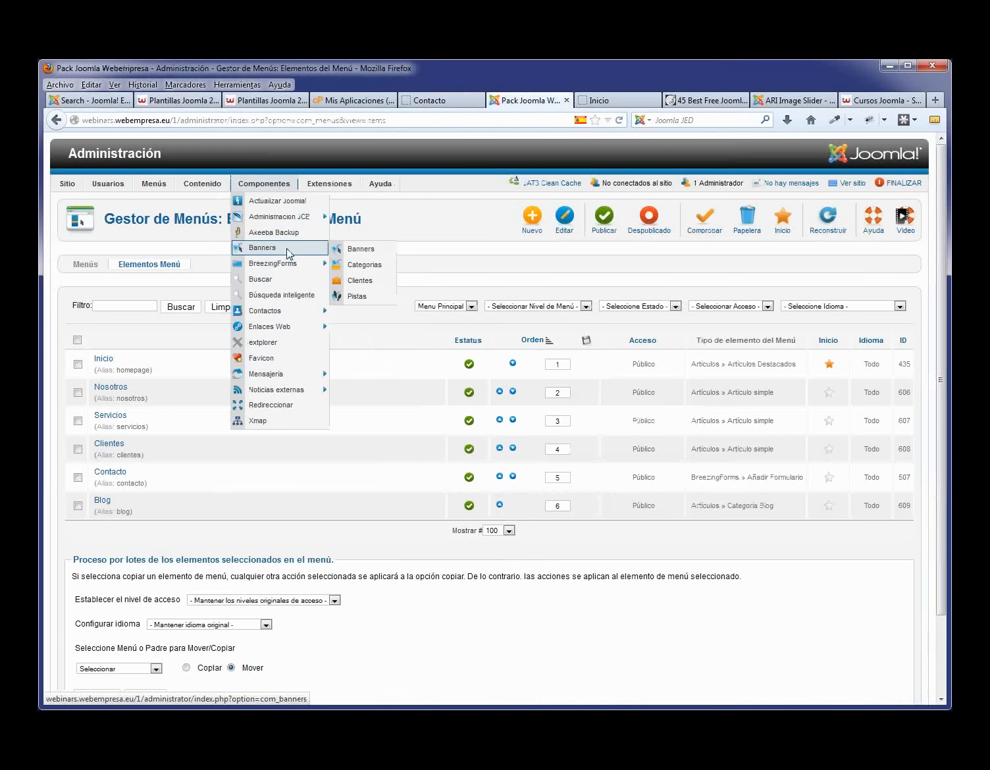
mouse_move(288, 313)
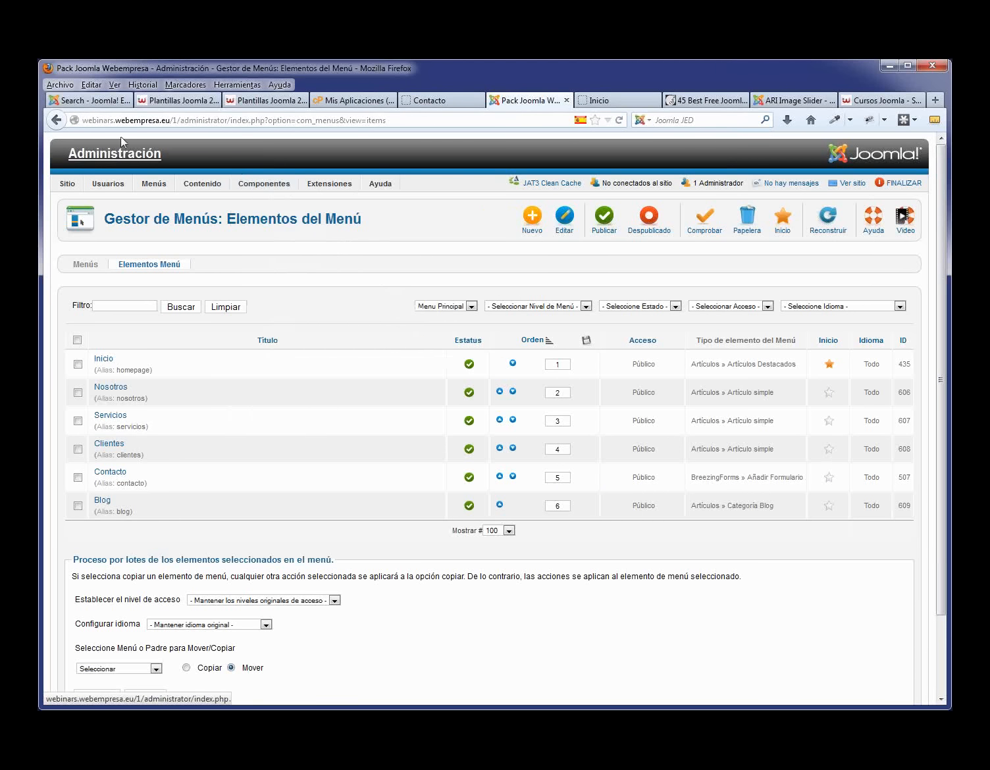
left_click(86, 102)
- Search the Joomla Extensions Directory for breezingforms using the suggested term
scroll(690, 285, "up", 15)
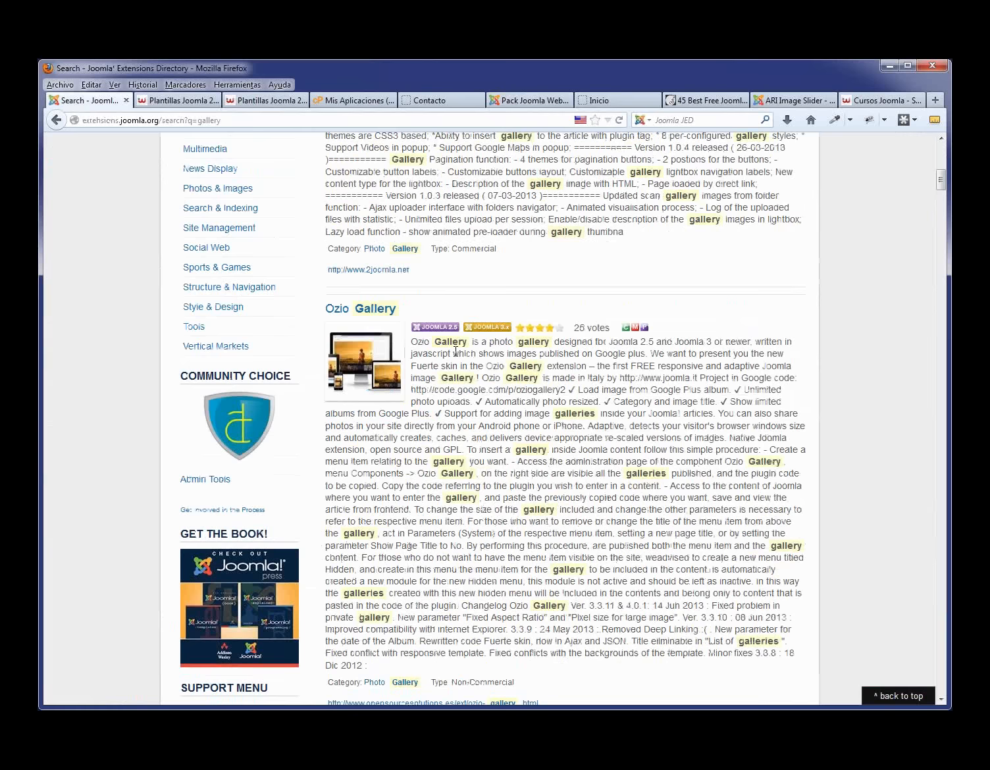
left_click(653, 147)
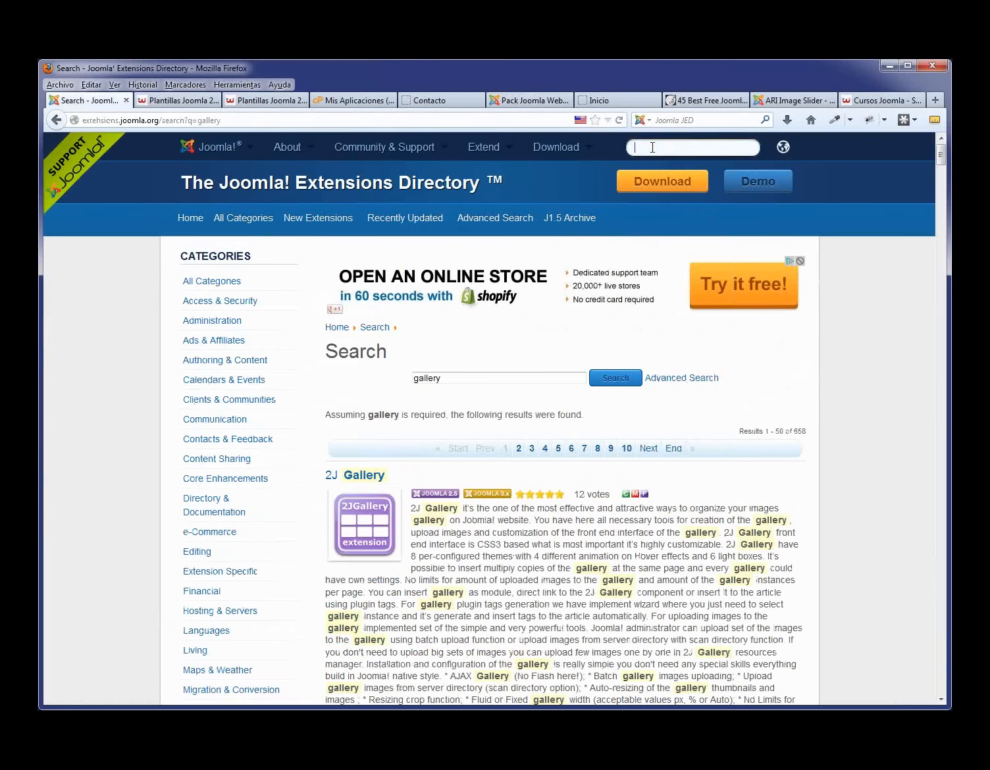
type("breezin")
key("BackSpace")
key("BackSpace")
key("BackSpace")
key("BackSpace")
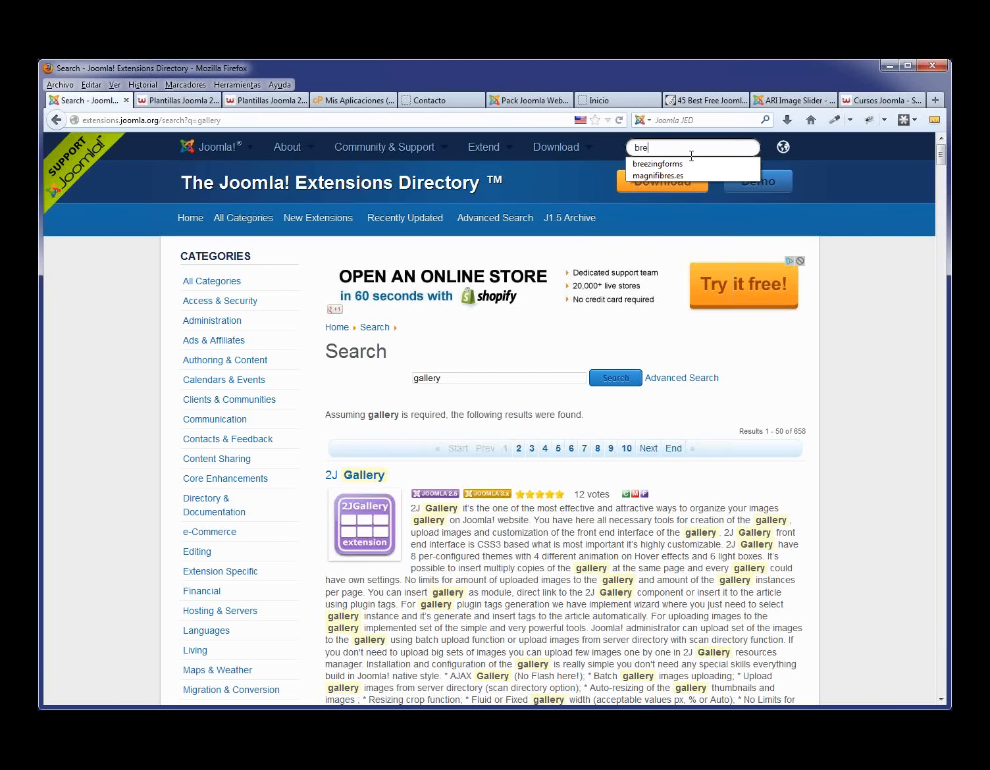
left_click(745, 164)
key("Return")
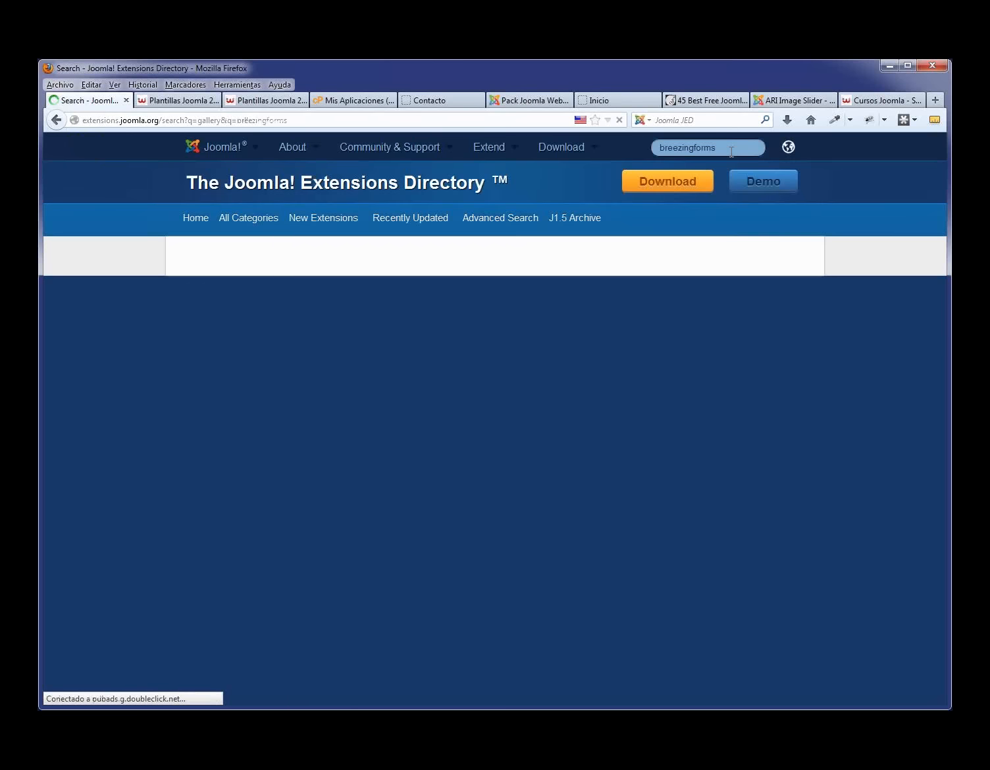
- Browse the breezingforms results, then switch to the ARI Image Slider extension page
scroll(553, 369, "down", 3)
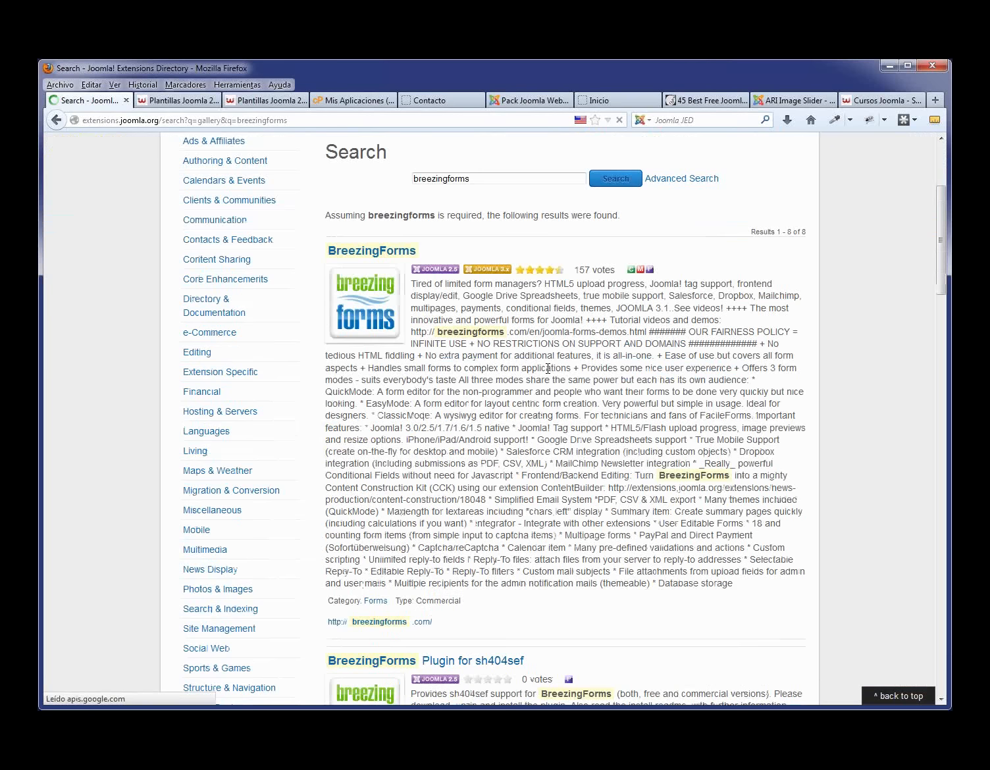
scroll(481, 395, "down", 3)
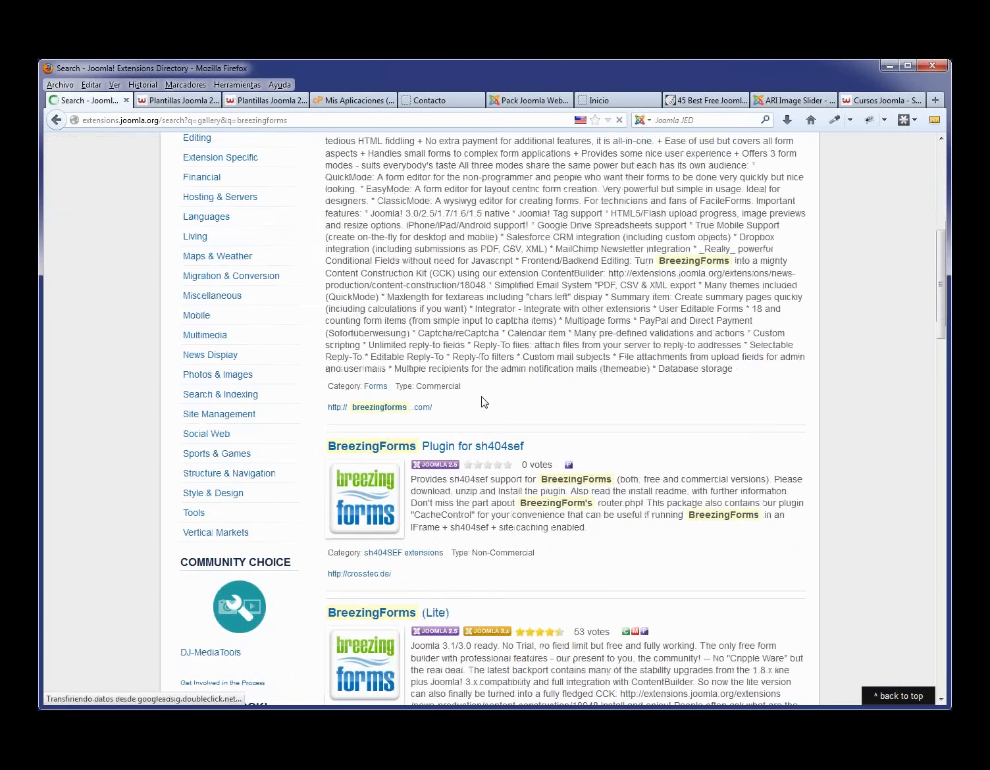
scroll(484, 402, "down", 2)
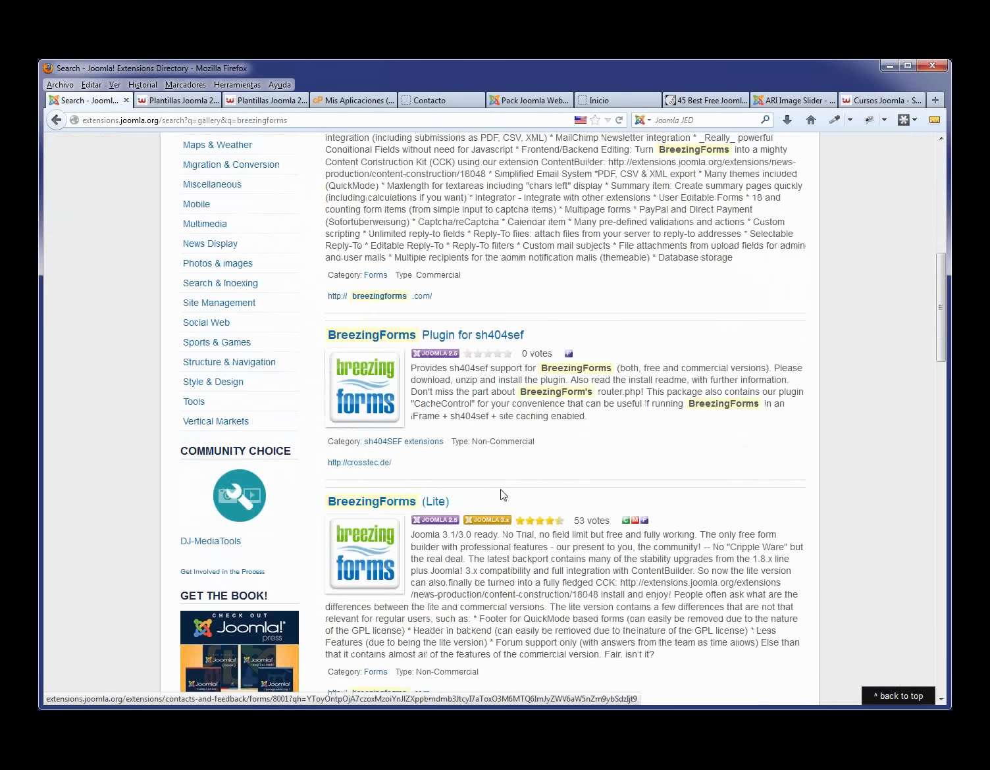
scroll(502, 496, "down", 2)
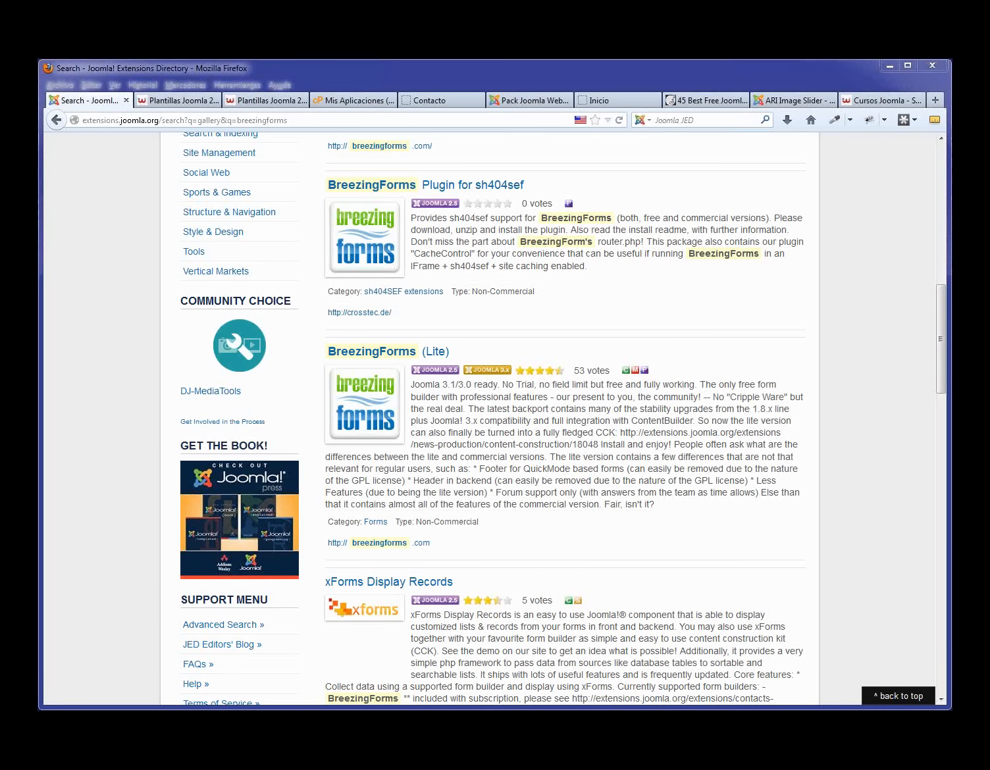
left_click(796, 100)
mouse_move(781, 160)
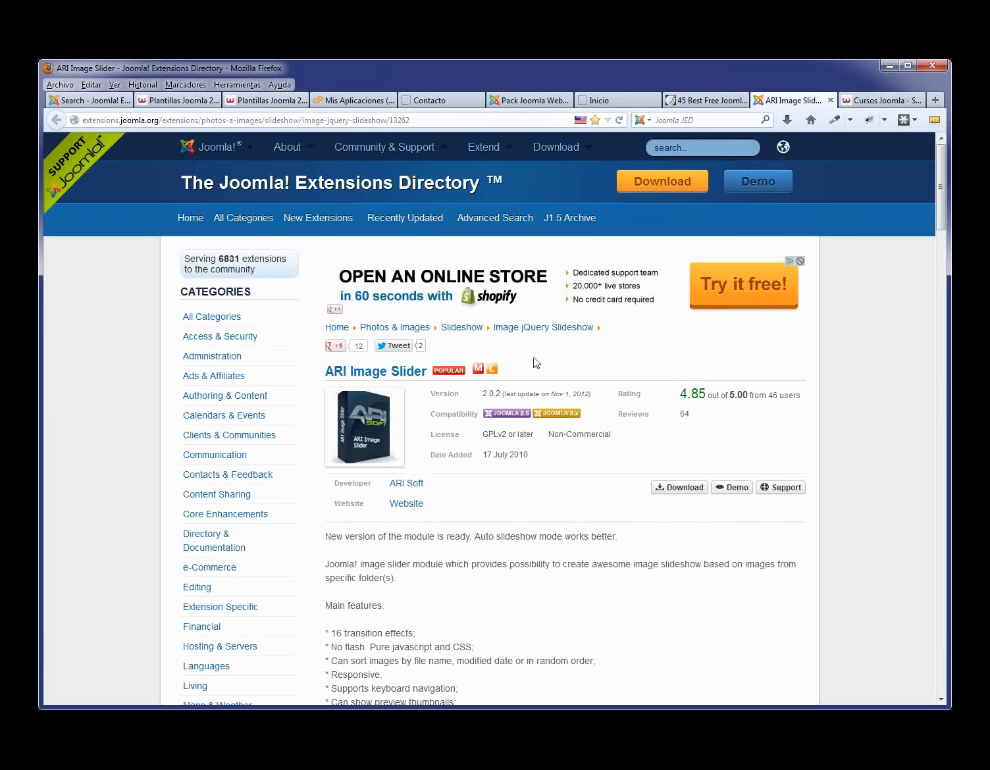
- Read through the ARI Image Slider licence and features, then go back to the admin Menu Items list
scroll(727, 455, "down", 2)
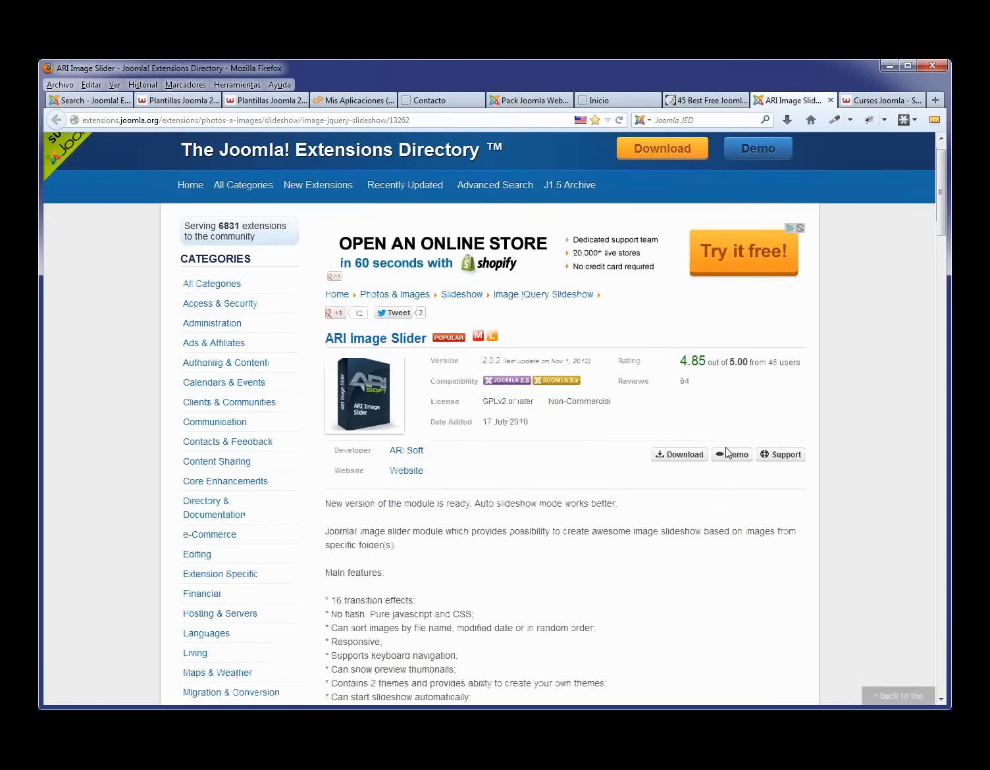
scroll(727, 454, "down", 1)
left_click_drag(617, 367, 597, 359)
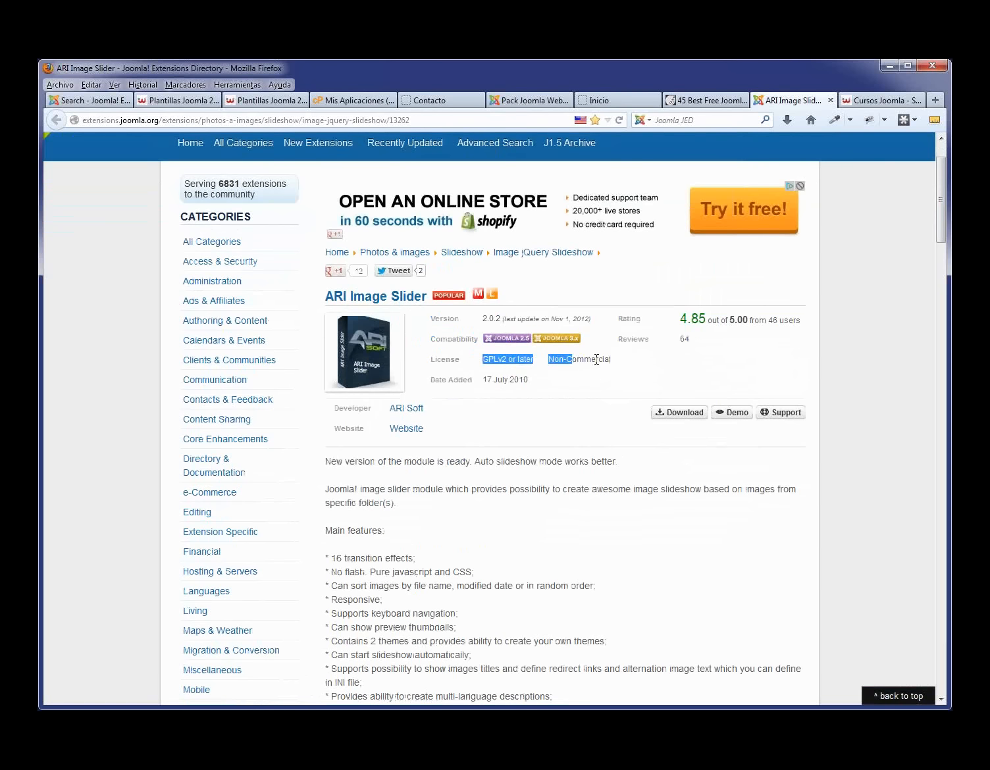
left_click(611, 360)
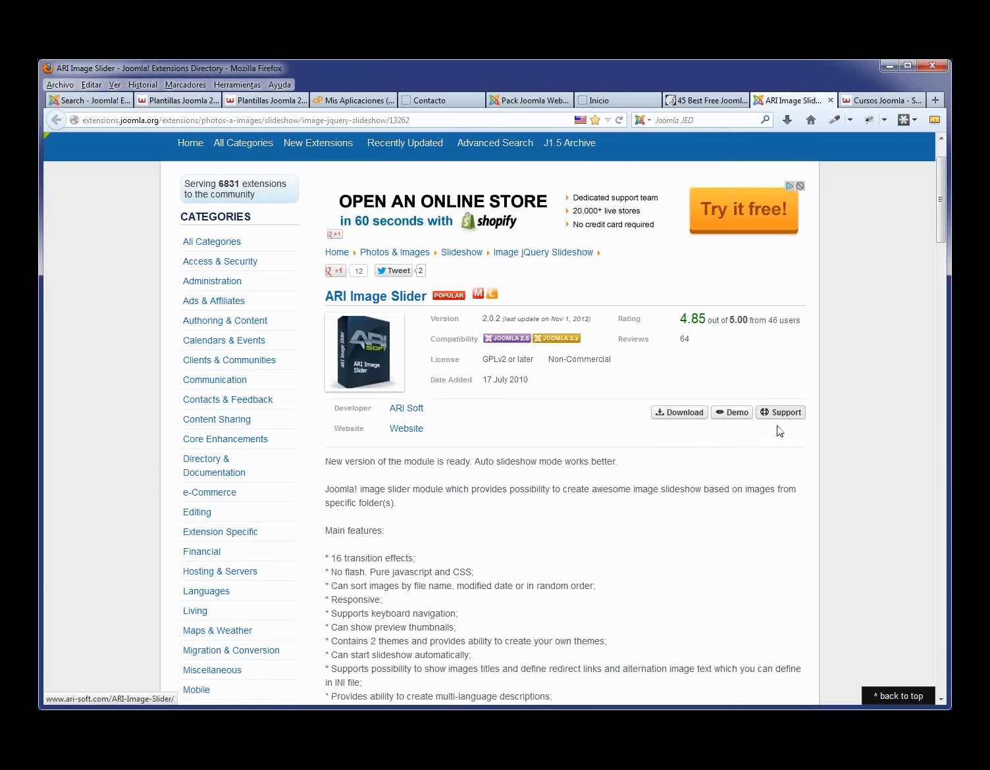
scroll(777, 428, "down", 2)
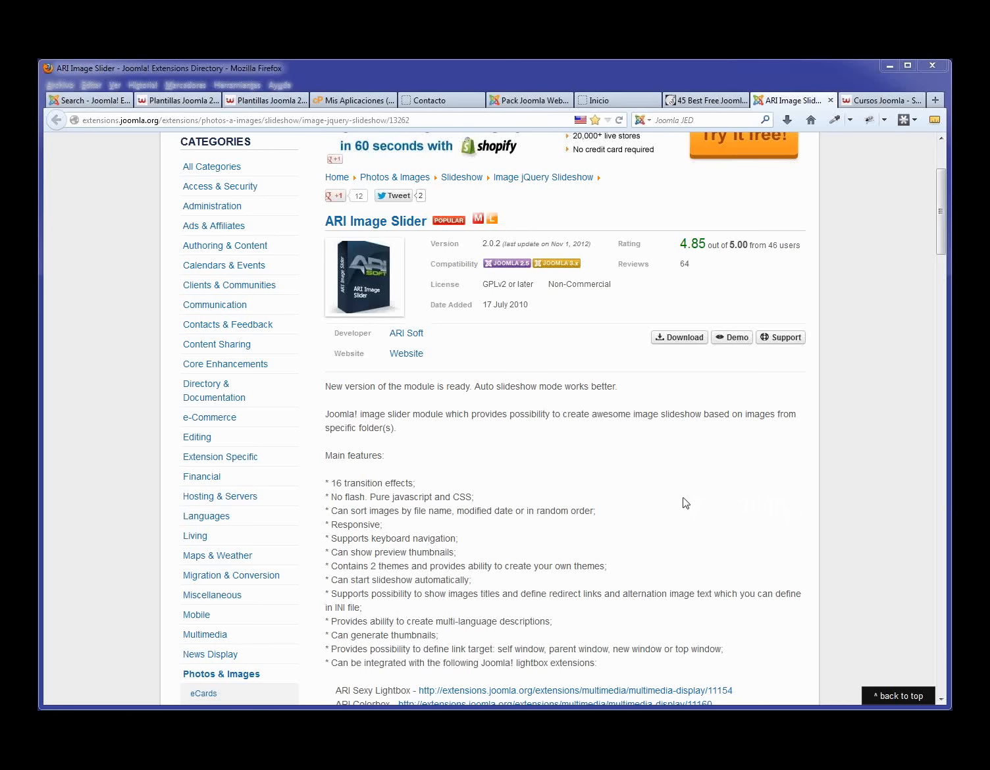
left_click(526, 102)
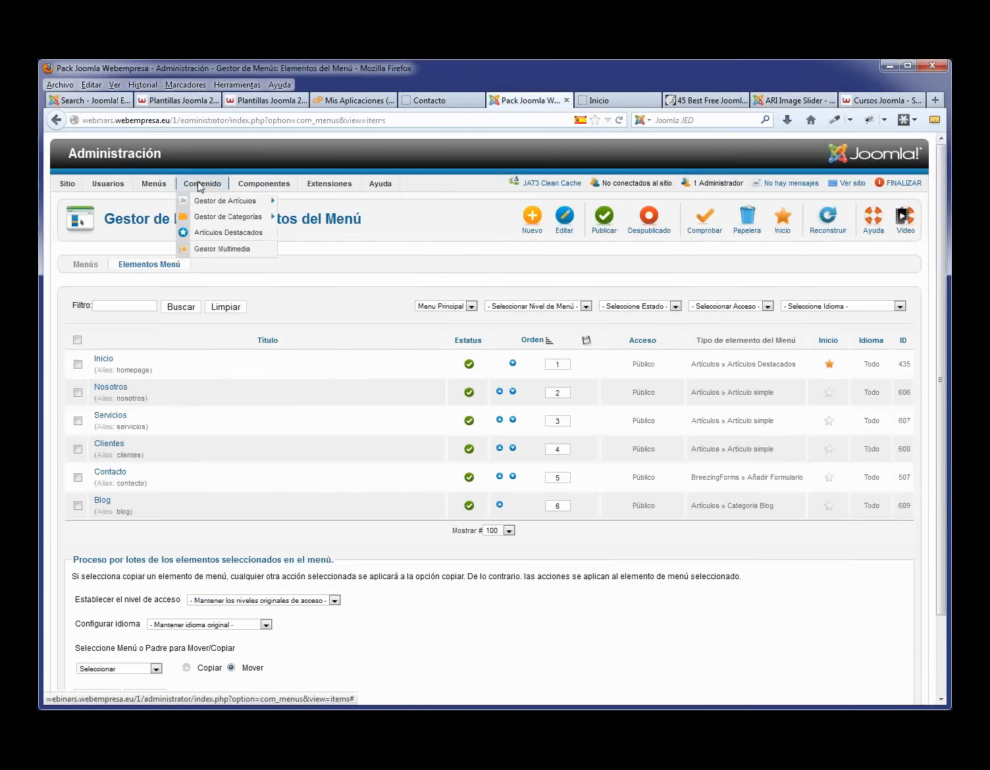
- Open Ejemplo 1 from the Article Manager for editing and load the site's Blog page alongside
left_click(204, 201)
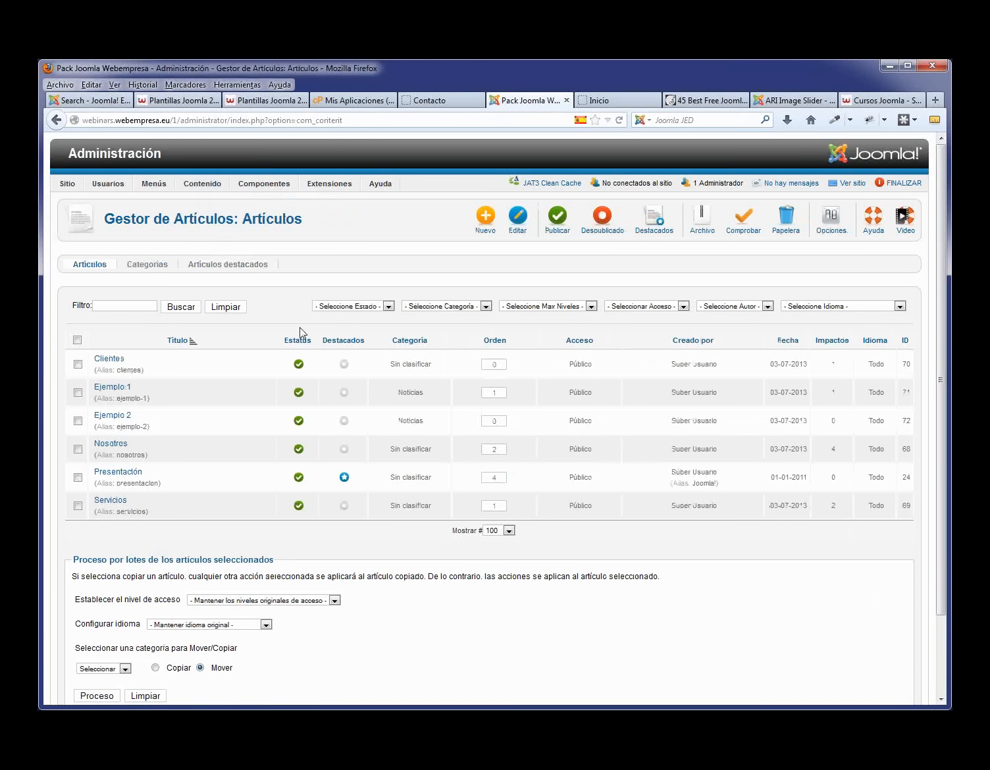
mouse_move(195, 189)
left_click(113, 388)
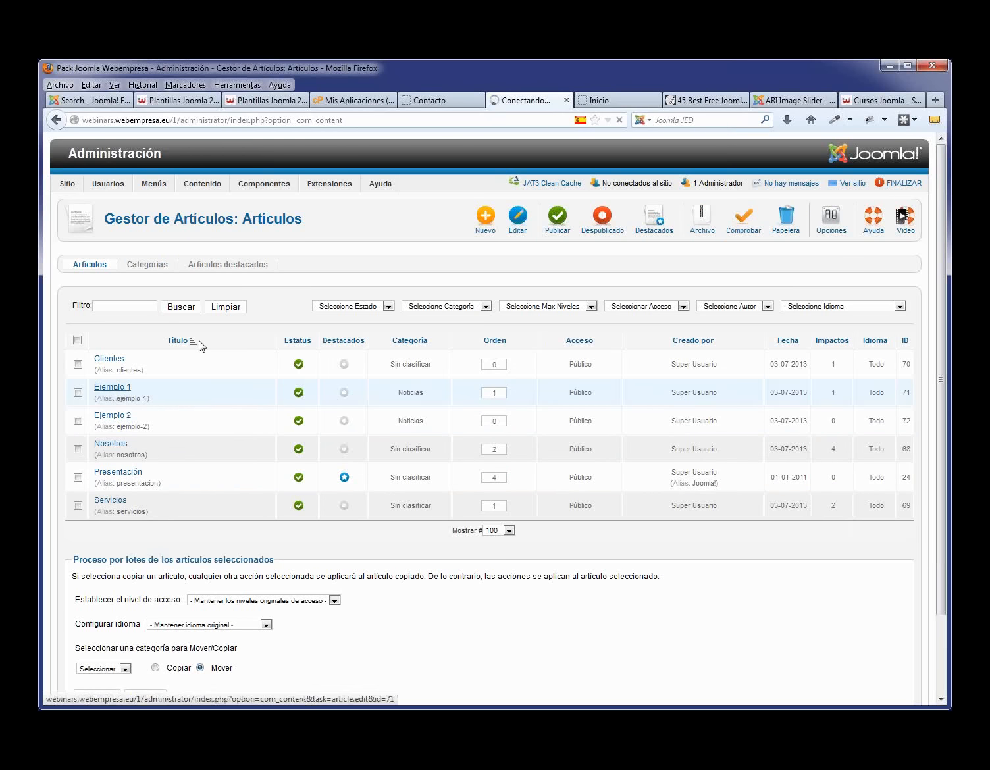
left_click(429, 101)
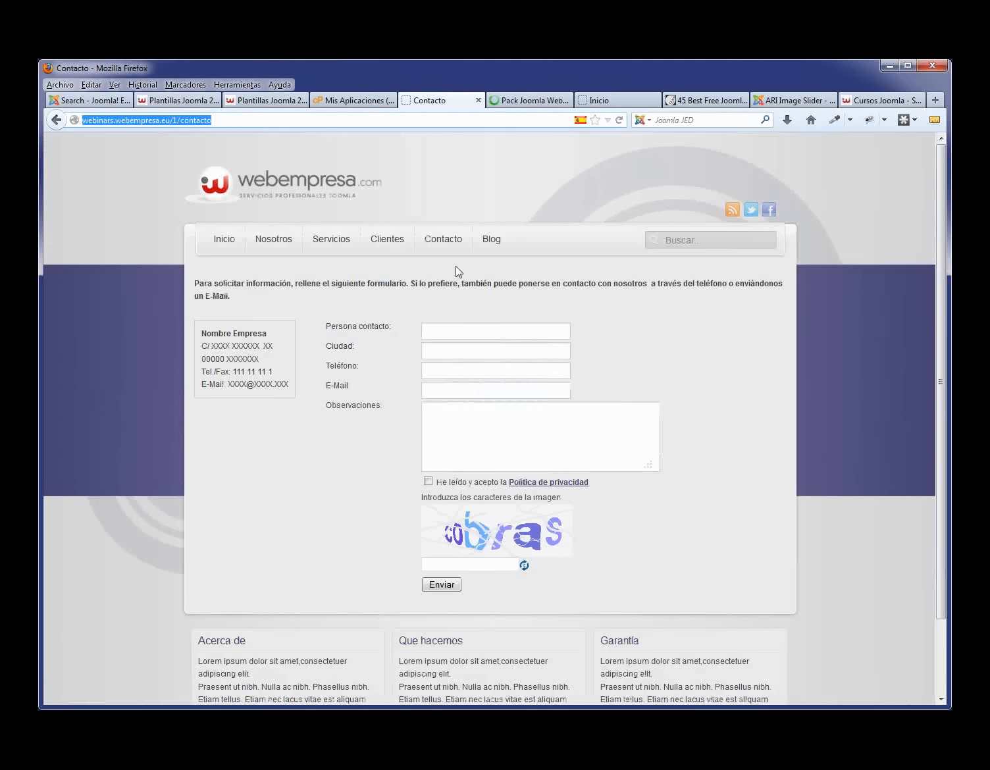
left_click(498, 241)
left_click(524, 101)
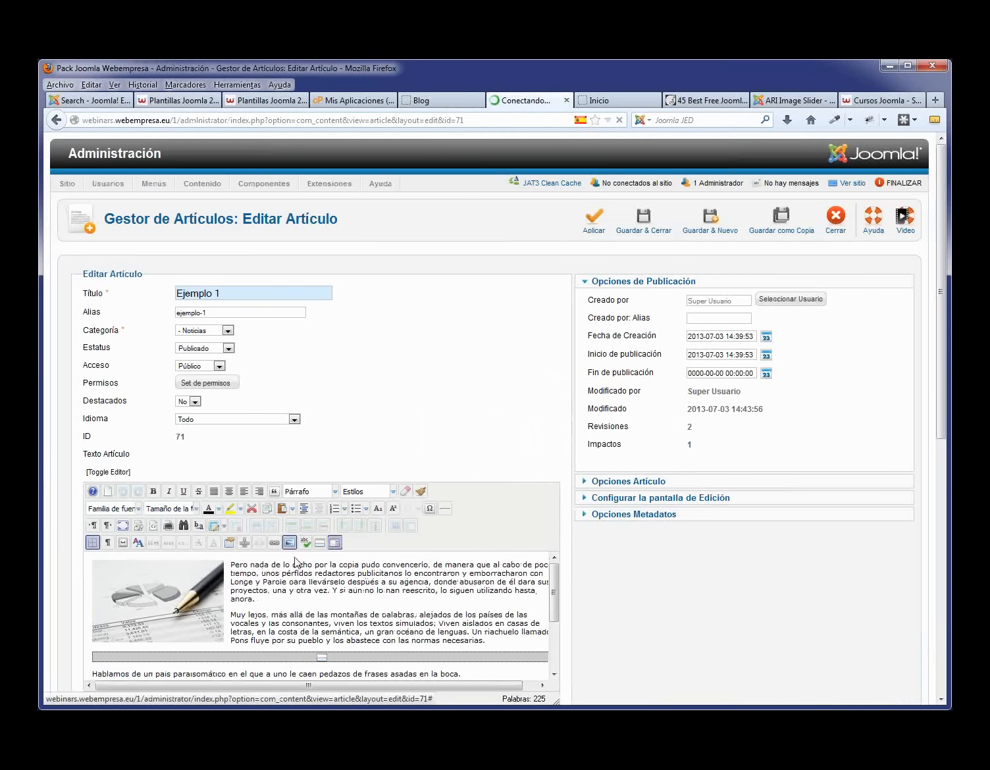
- Shrink Ejemplo 1's pie-chart image to about 141 × 89, apply the change, and view the Blog page
left_click(193, 583)
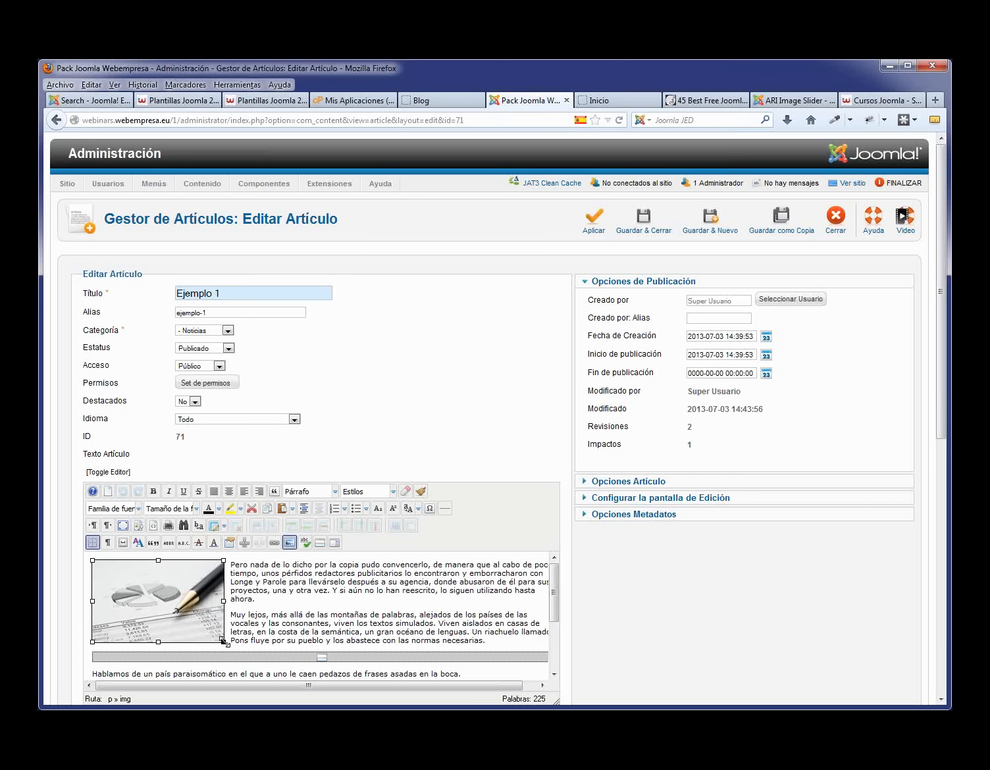
left_click_drag(224, 642, 244, 671)
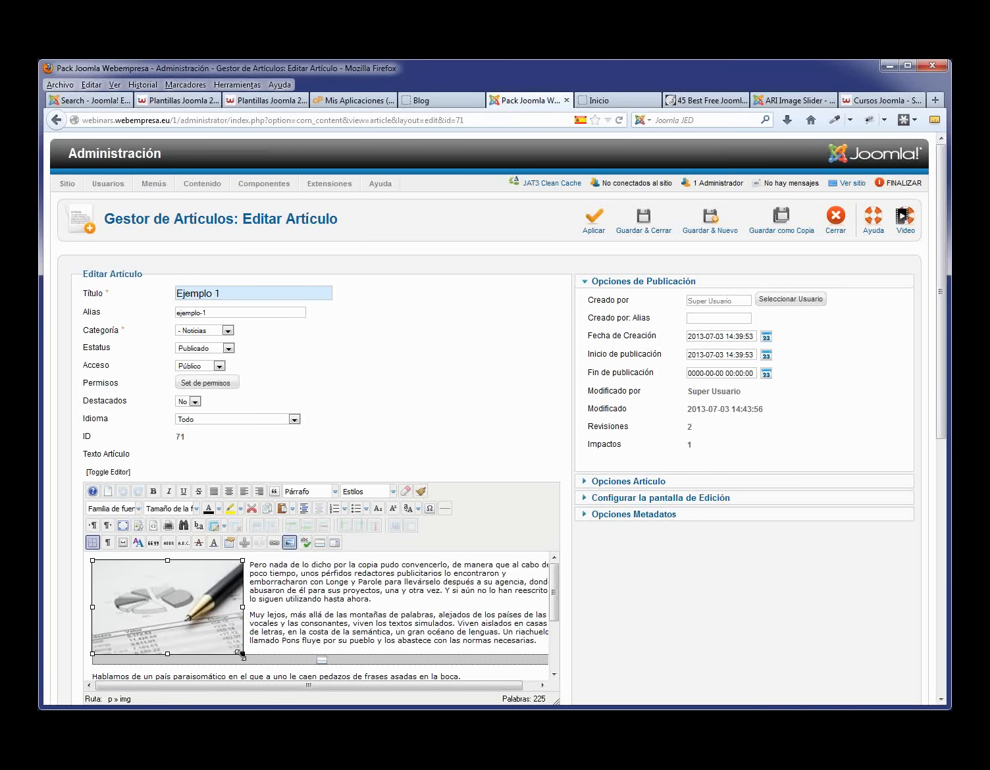
left_click_drag(241, 654, 185, 619)
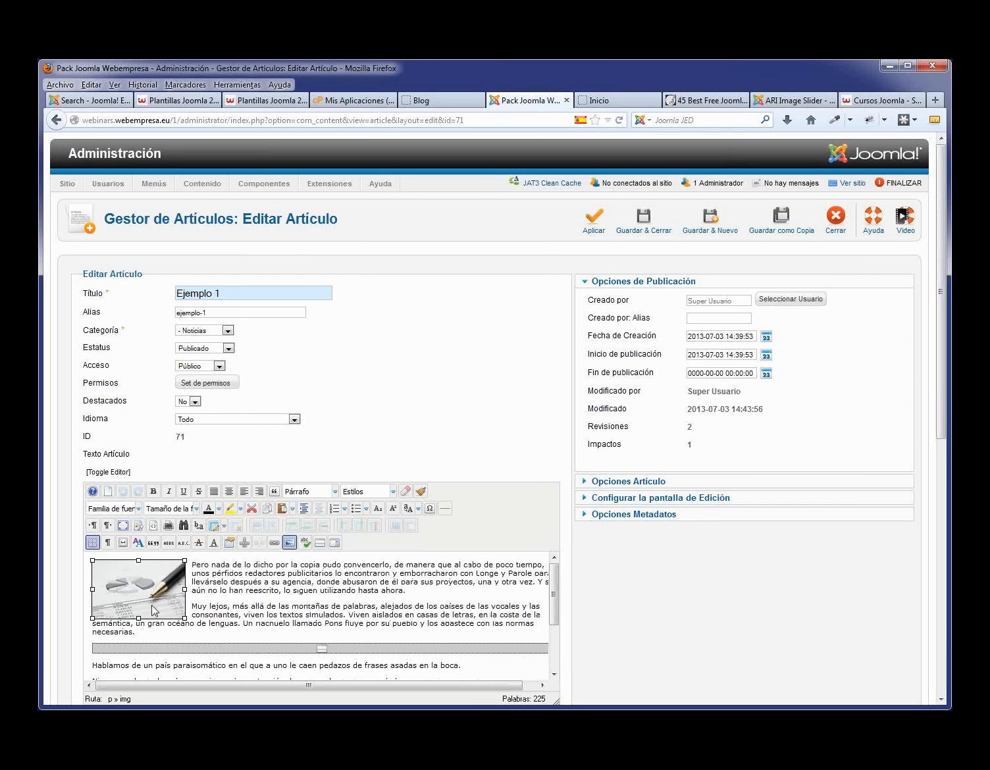
left_click(594, 221)
left_click(445, 99)
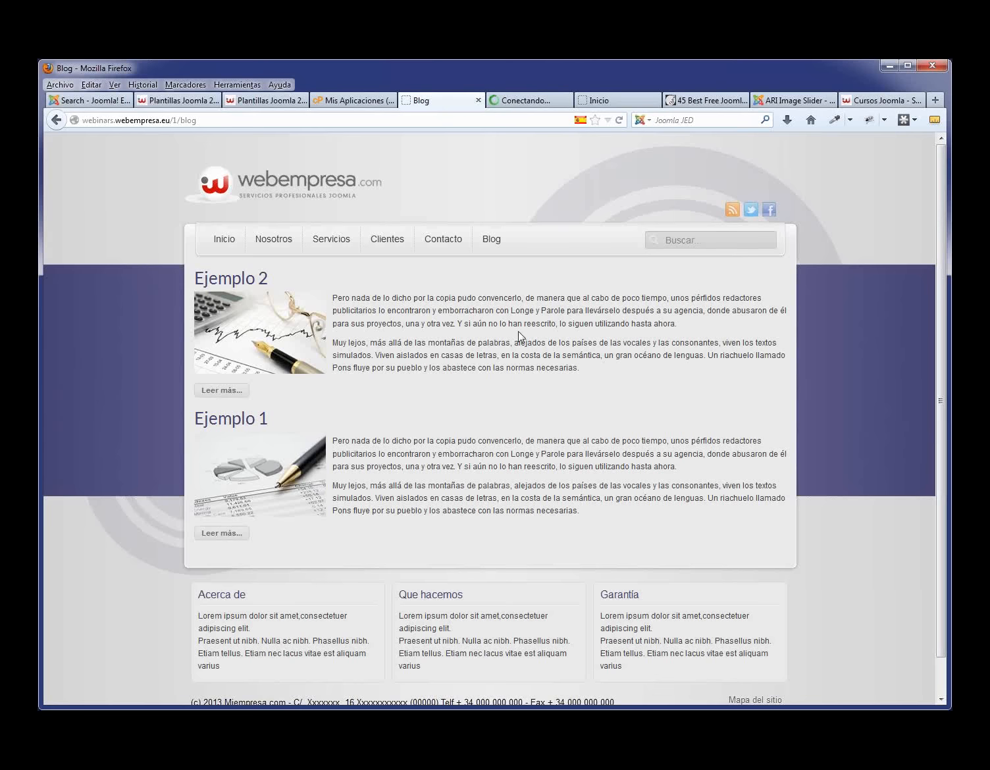
- Reload the Blog to check the smaller image, clear the directory search, and return to the Ejemplo 1 editor
key("F5")
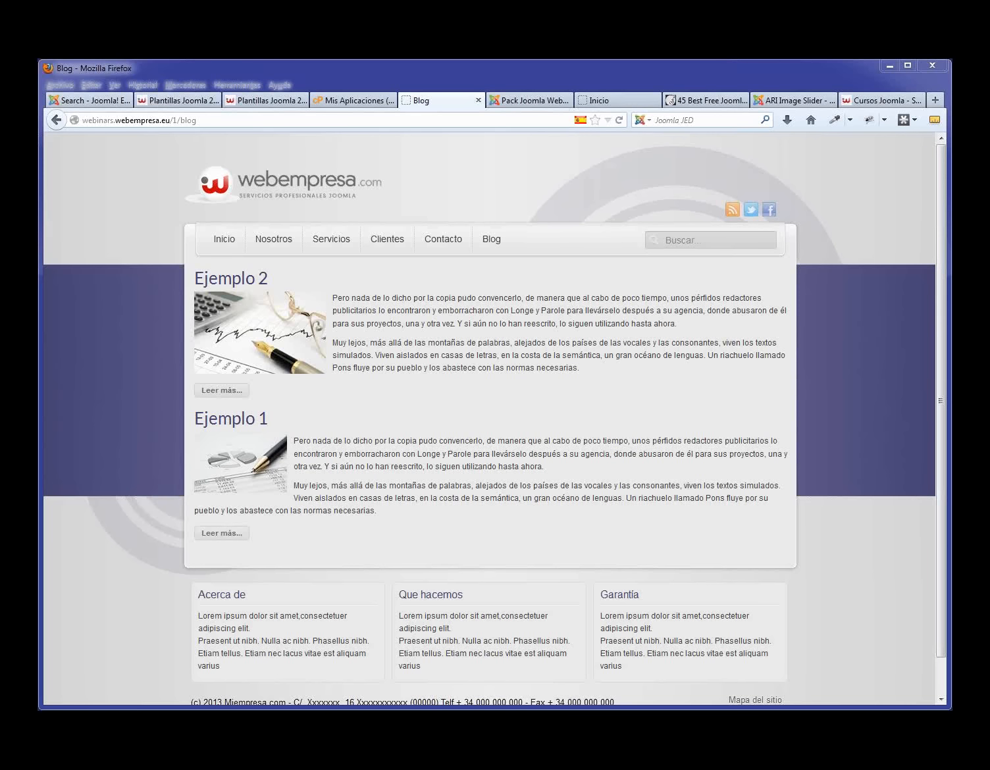
left_click(96, 100)
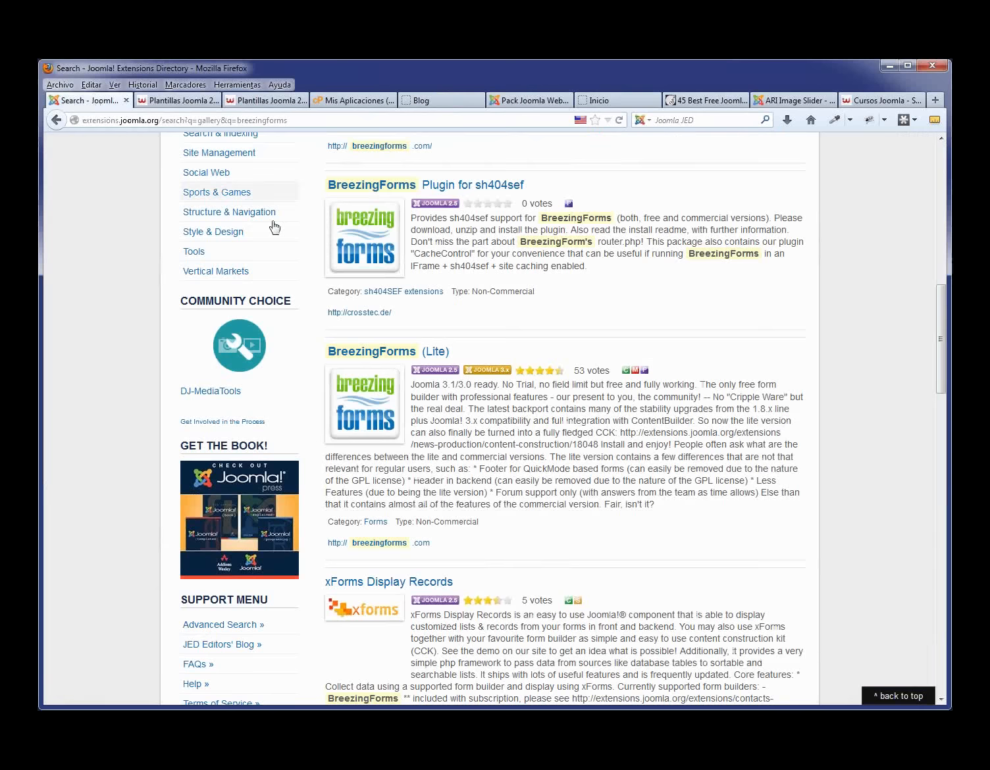
scroll(466, 338, "up", 10)
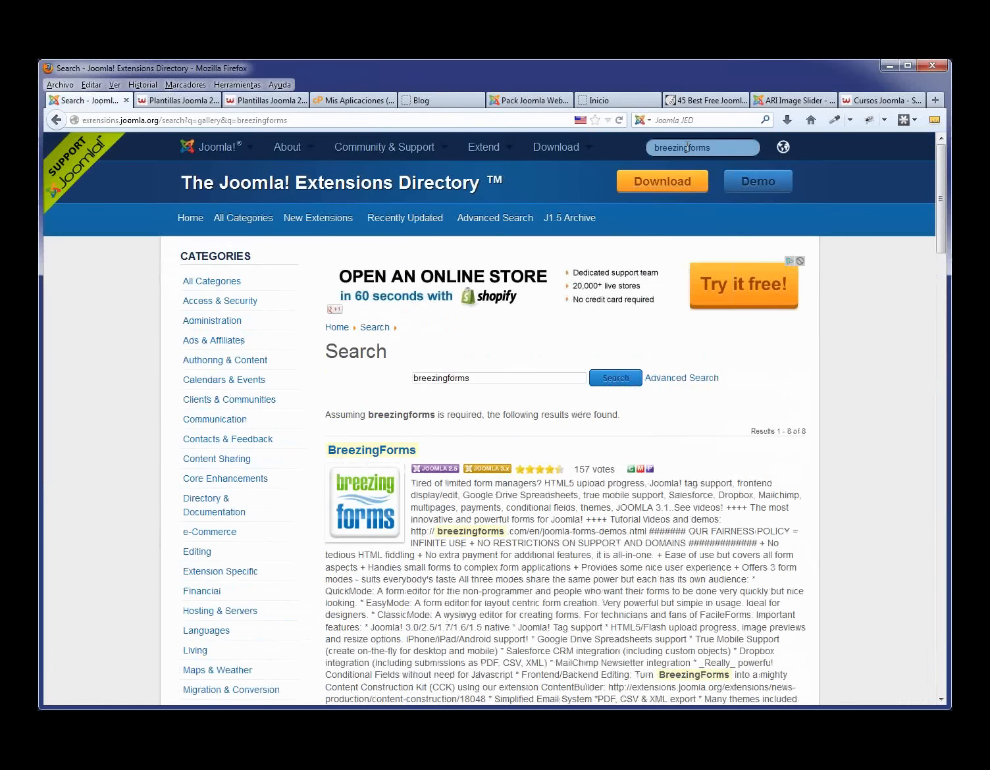
left_click(687, 147)
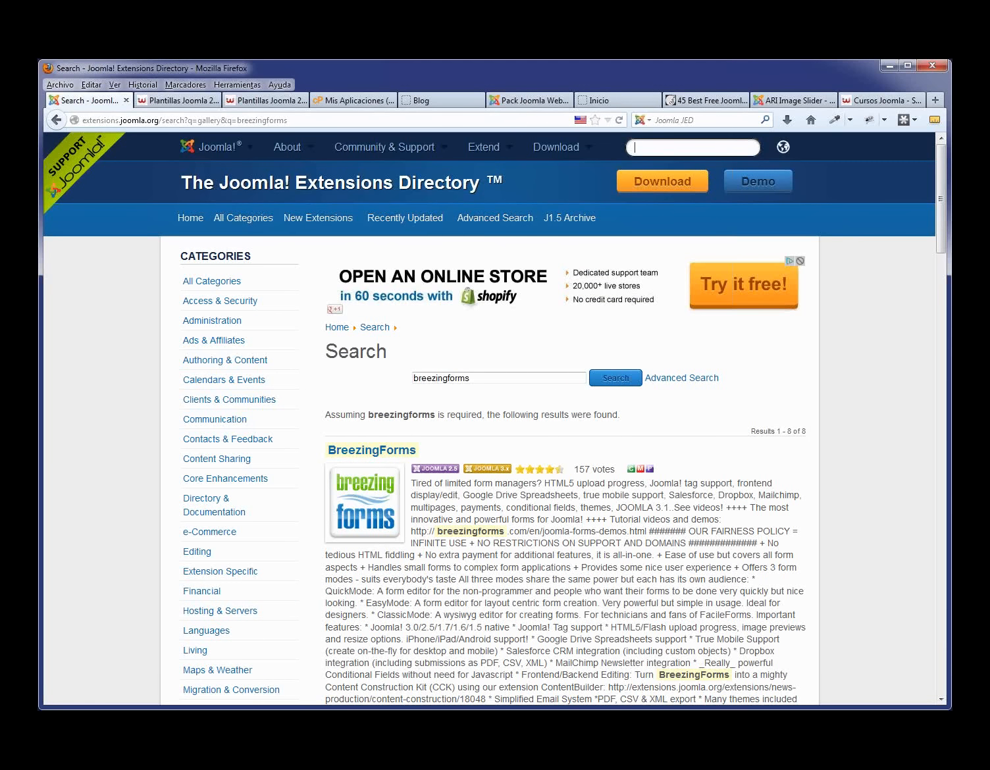
left_click(355, 100)
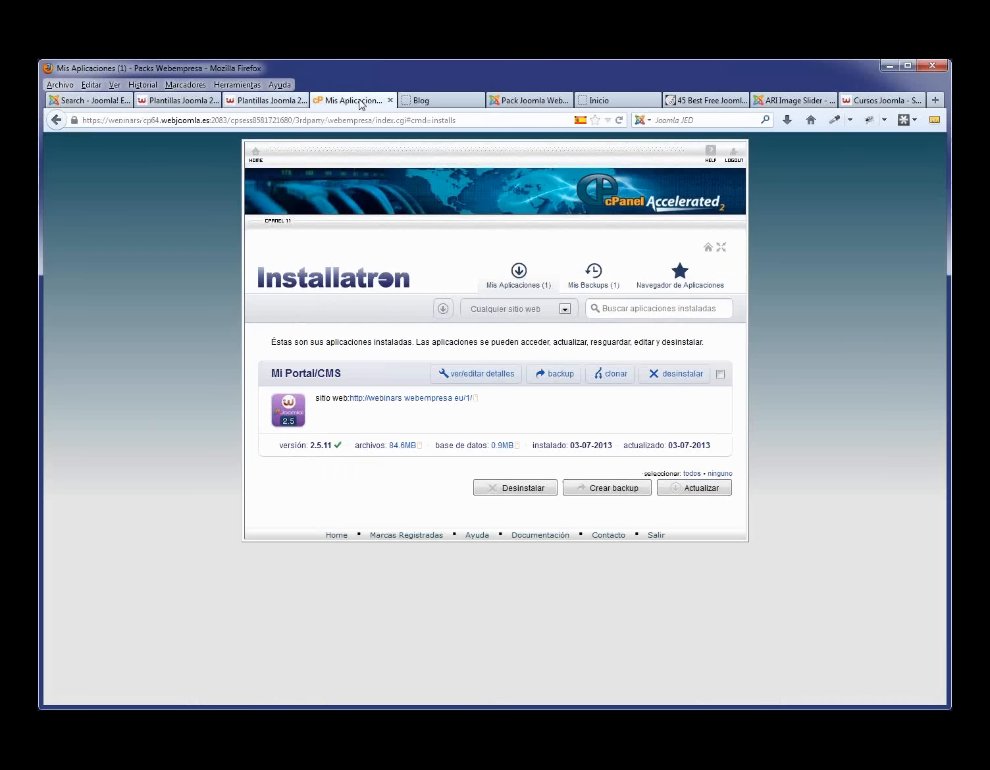
left_click(541, 101)
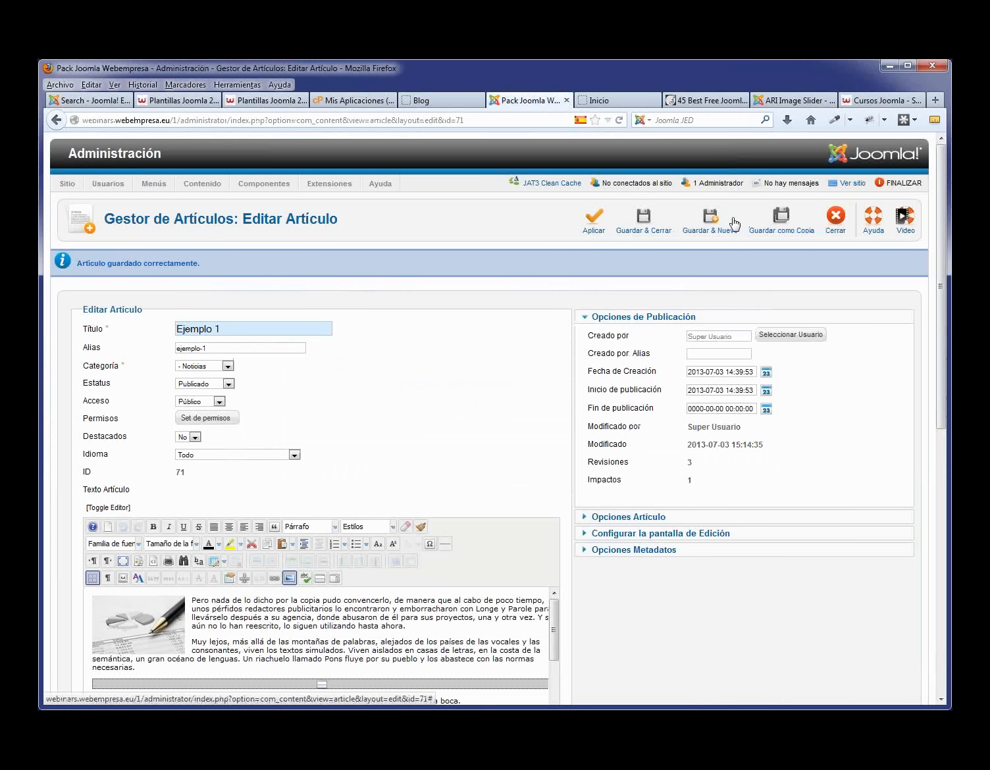
- Save and close Ejemplo 1, then install the plg_jw_simpleImageGallery zip from the extensiones folder
left_click(659, 228)
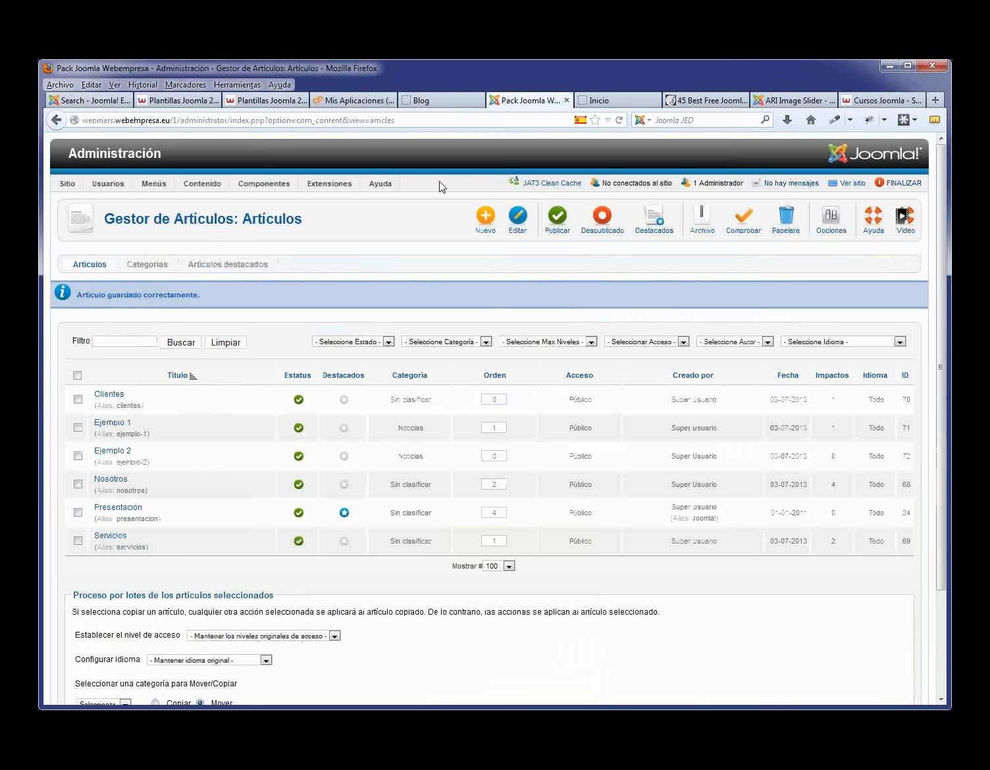
mouse_move(339, 188)
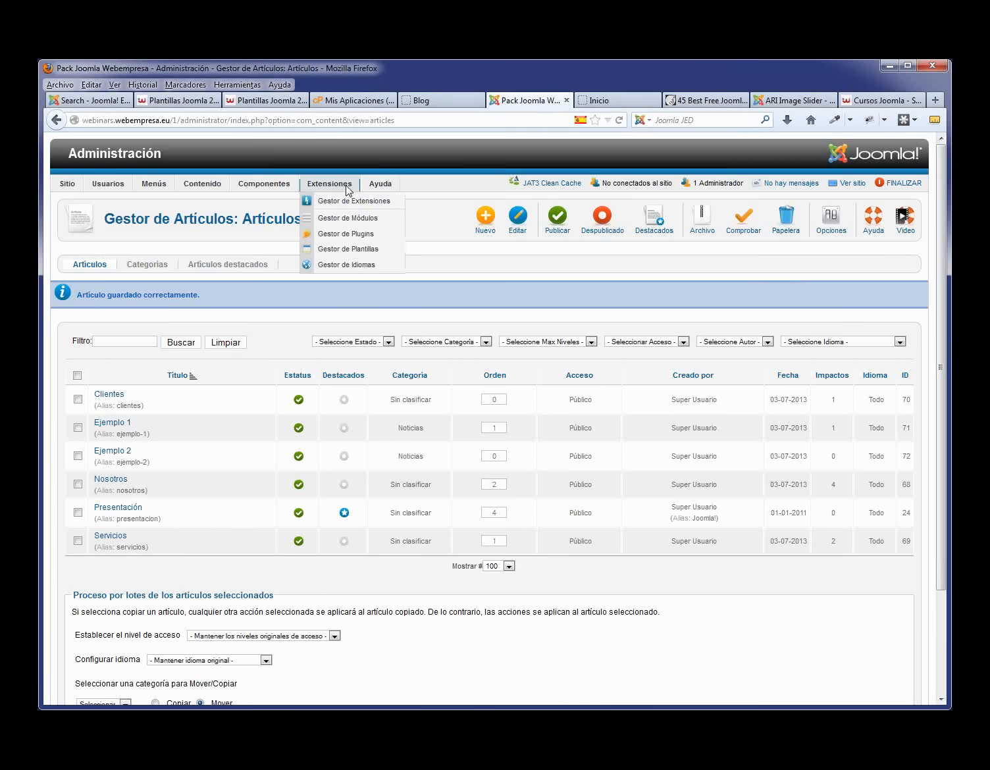
left_click(339, 202)
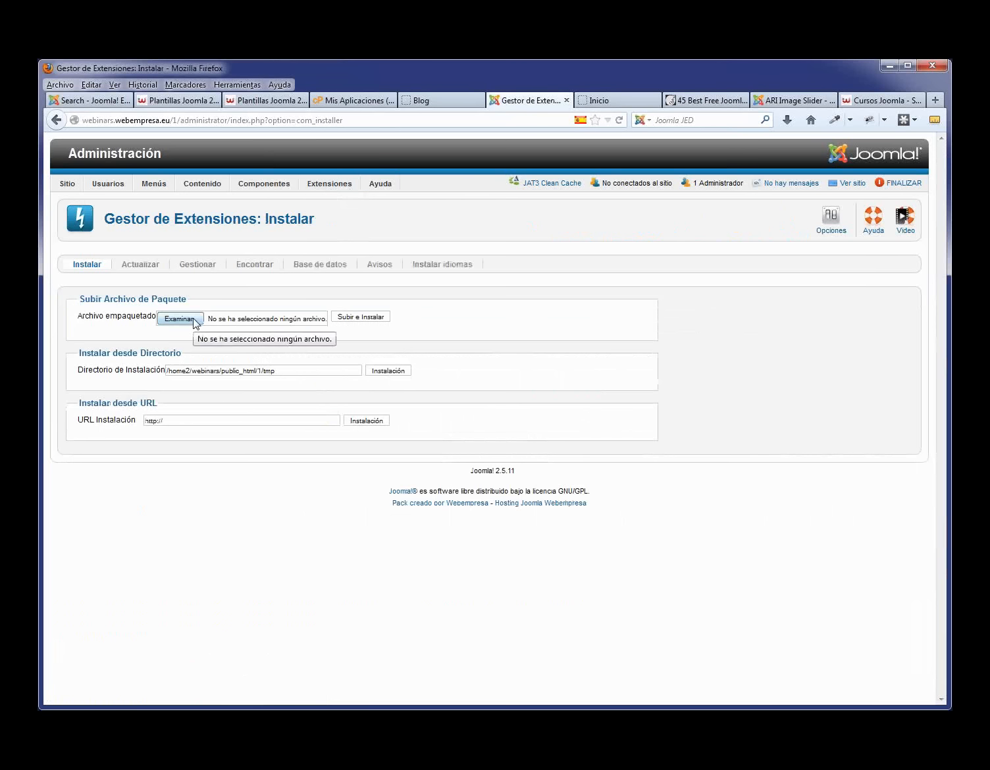
left_click(194, 320)
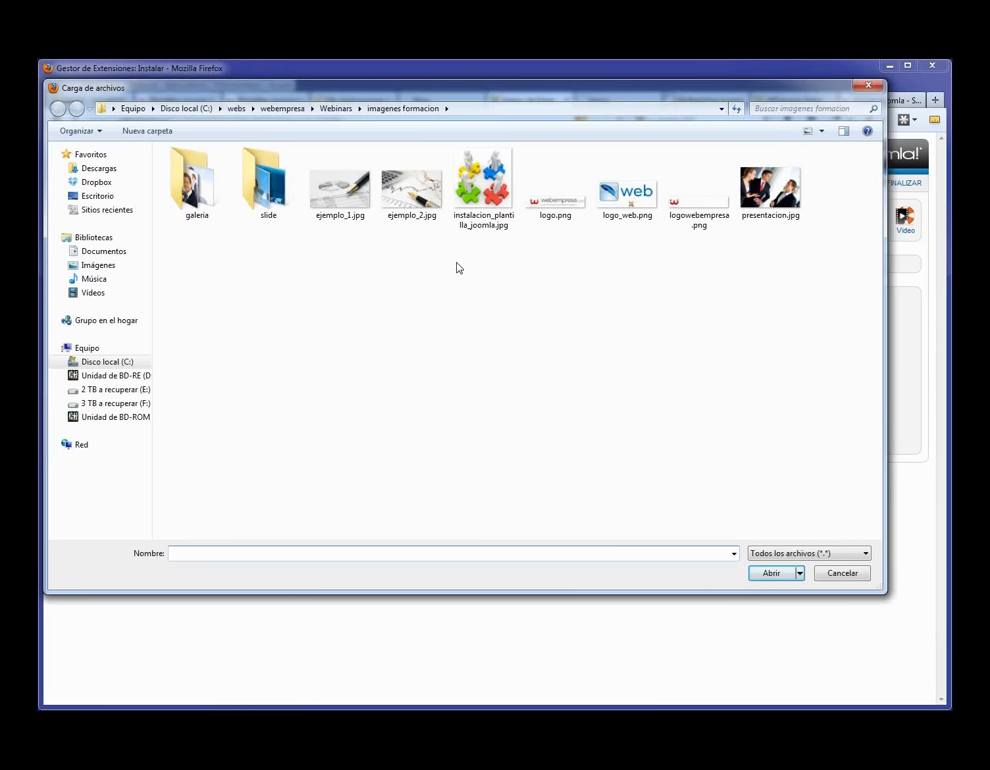
left_click(348, 110)
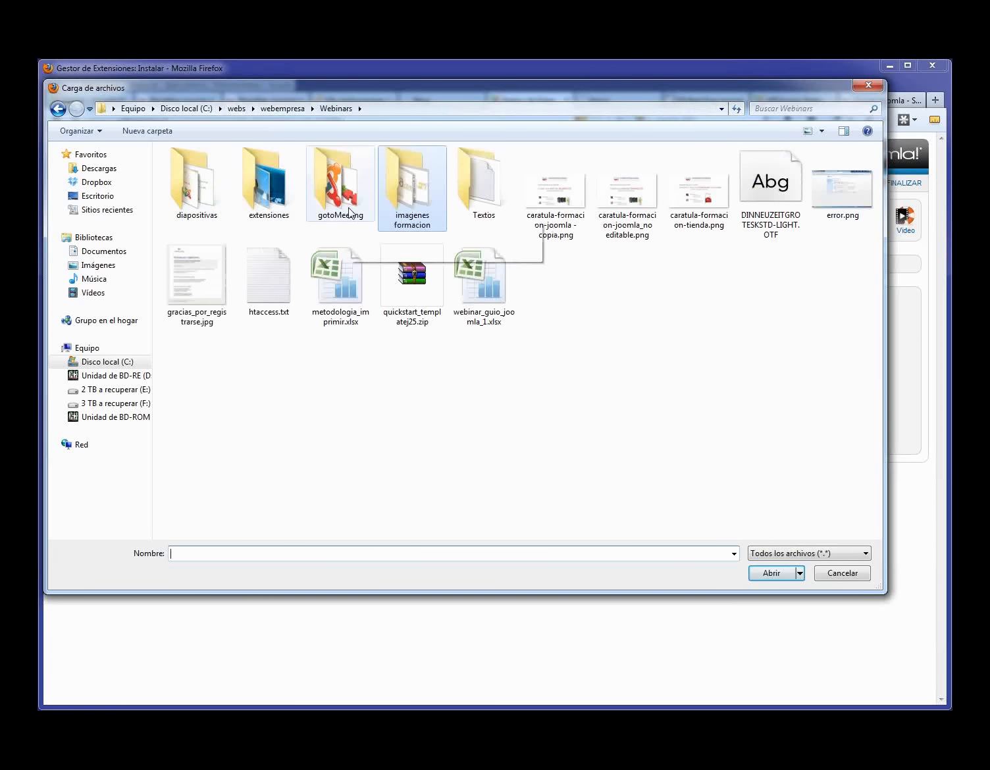
double_click(275, 195)
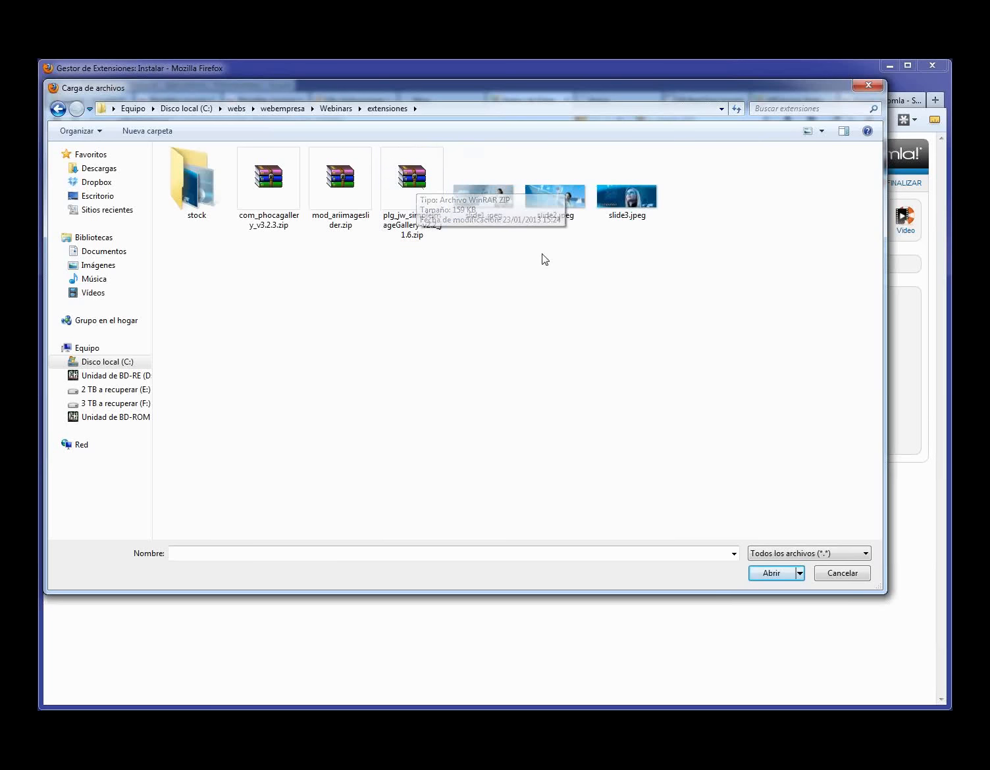
left_click(427, 191)
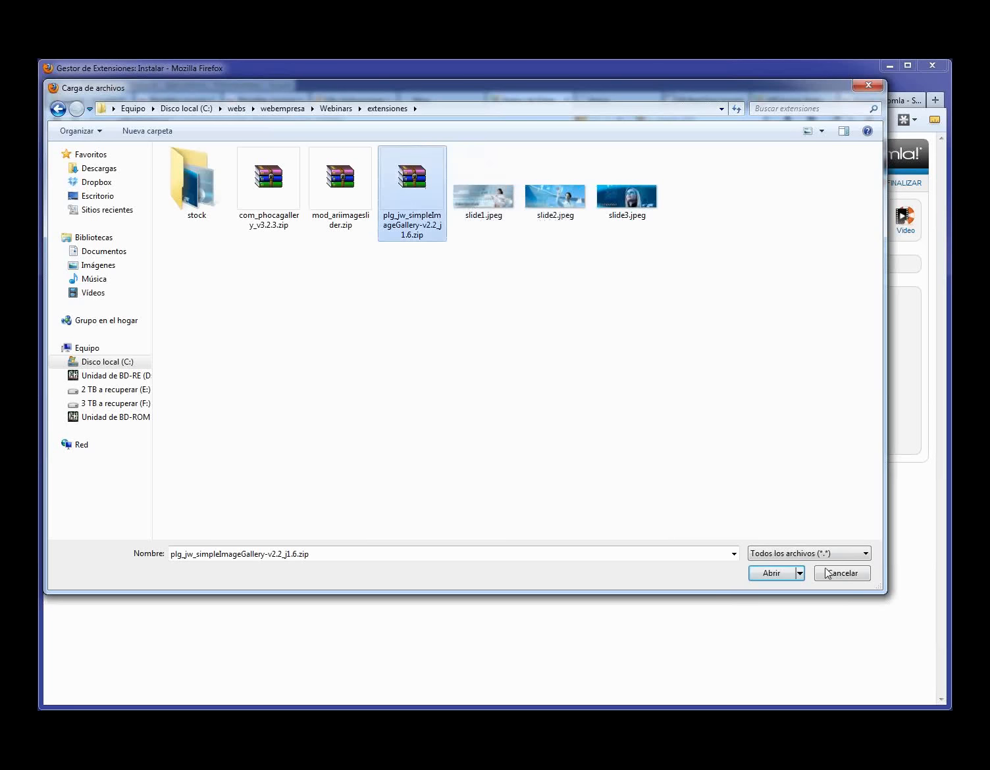
left_click(784, 576)
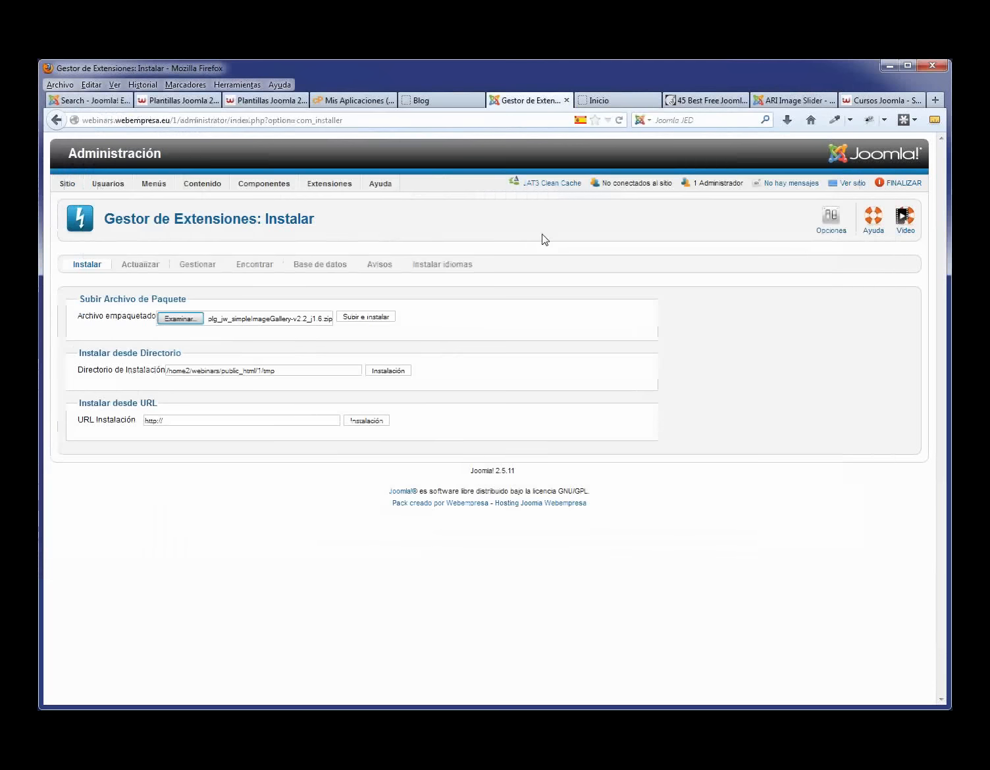
left_click(374, 317)
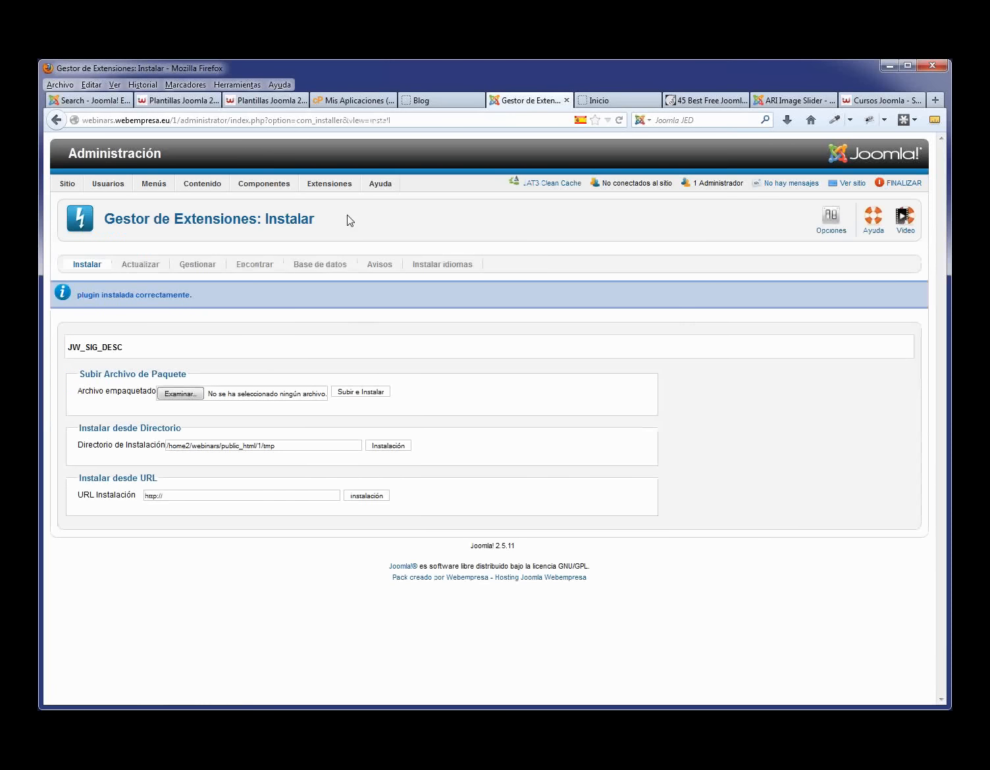
- Scroll through the Plugin Manager list, then view the public Blog page with Ejemplo 1 and 2
mouse_move(333, 190)
left_click(349, 238)
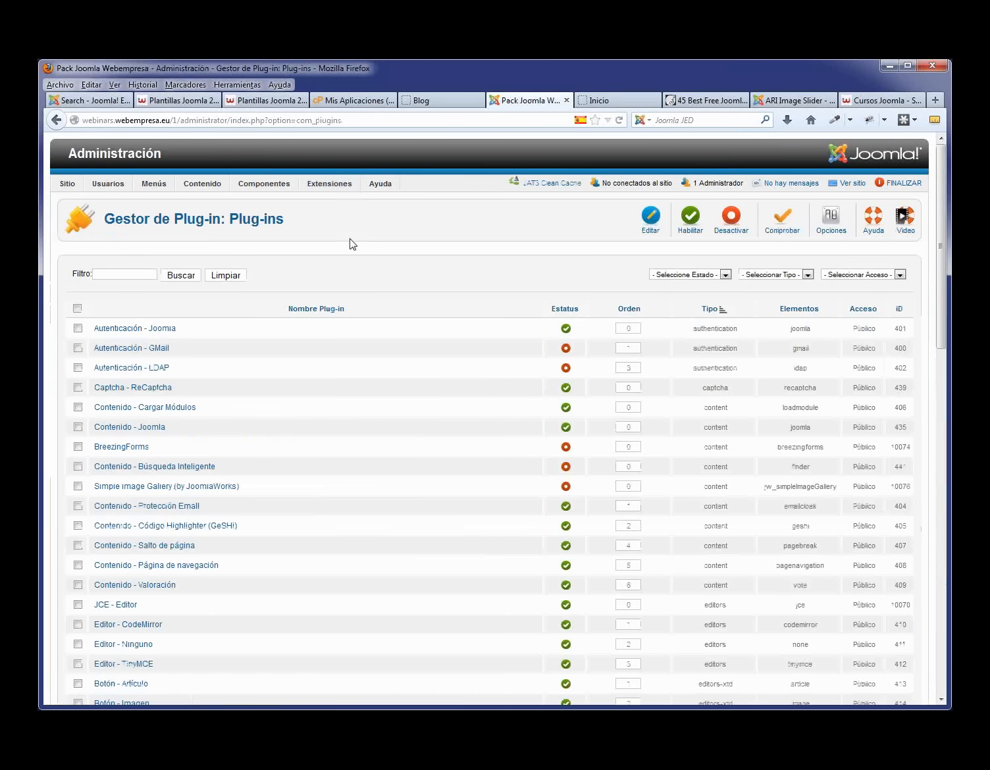
scroll(305, 356, "down", 2)
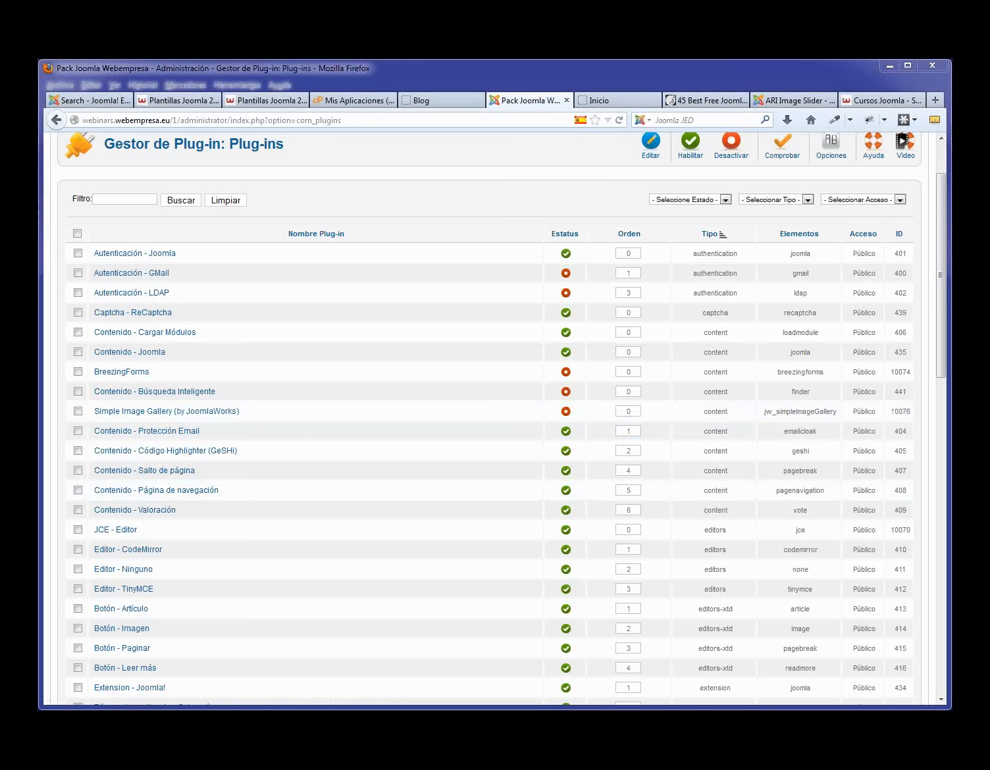
left_click(441, 98)
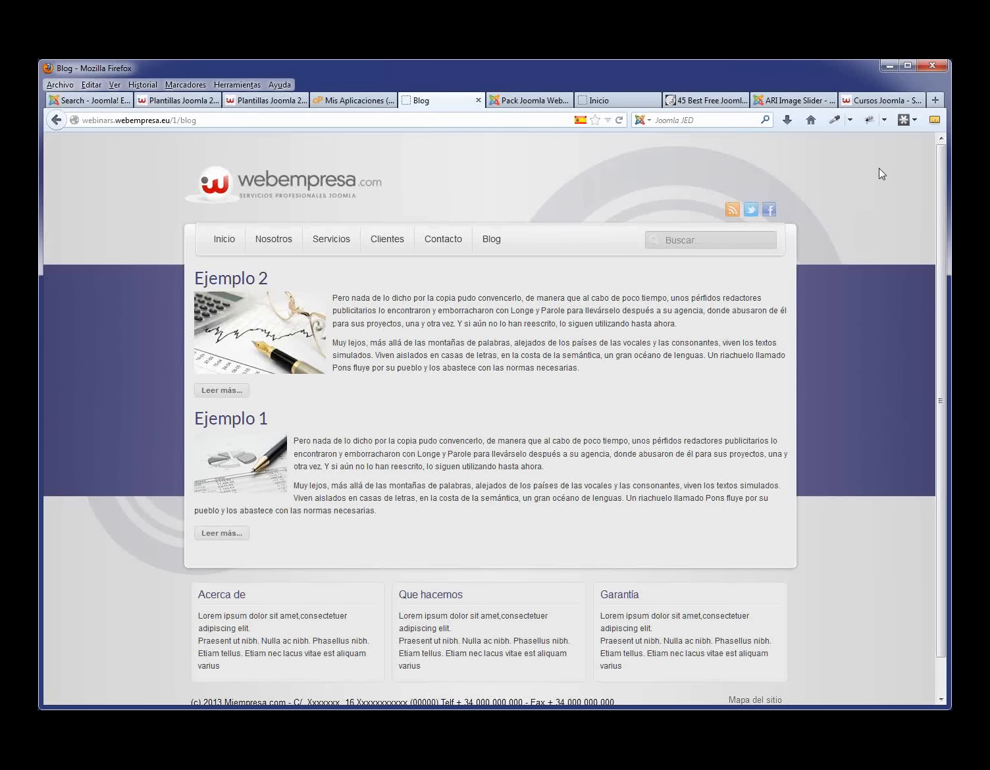
- In Firebug, change the Acerca de heading's .module h3 colour from #403D6A to #000000
left_click(870, 122)
scroll(925, 292, "down", 3)
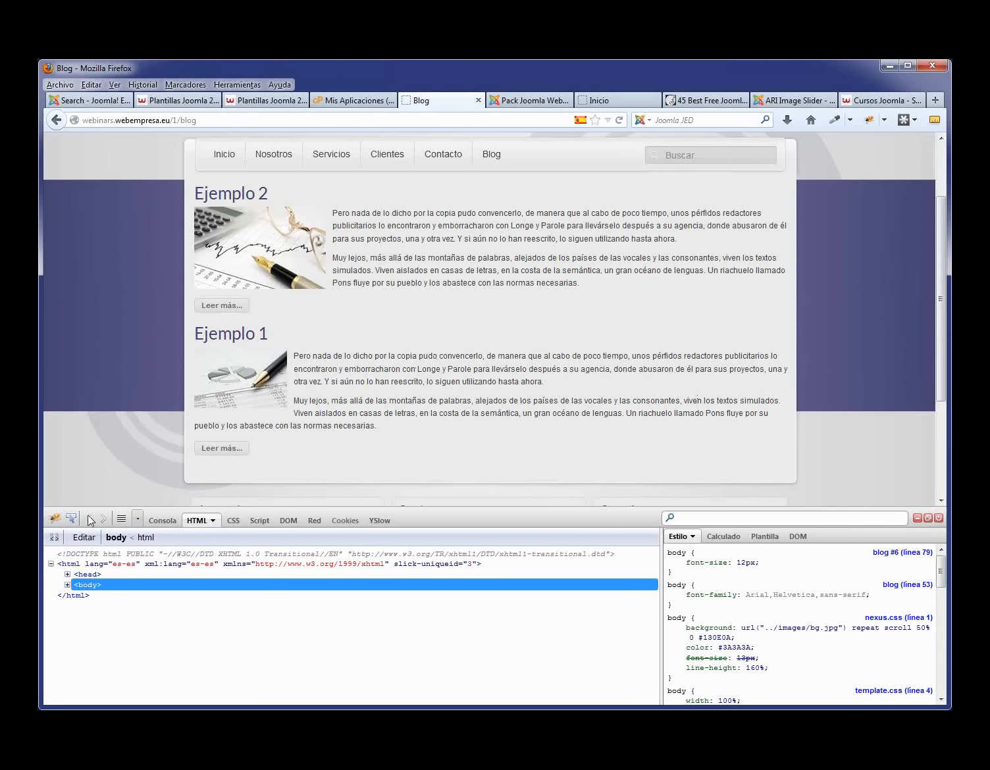
scroll(680, 353, "down", 4)
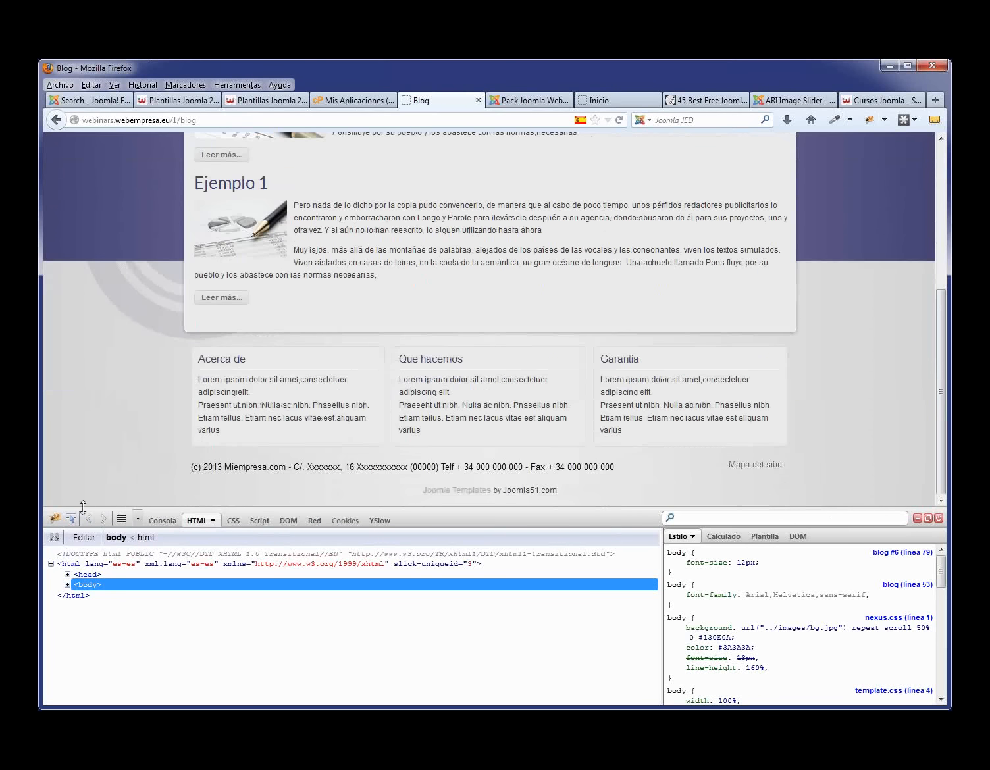
left_click(72, 520)
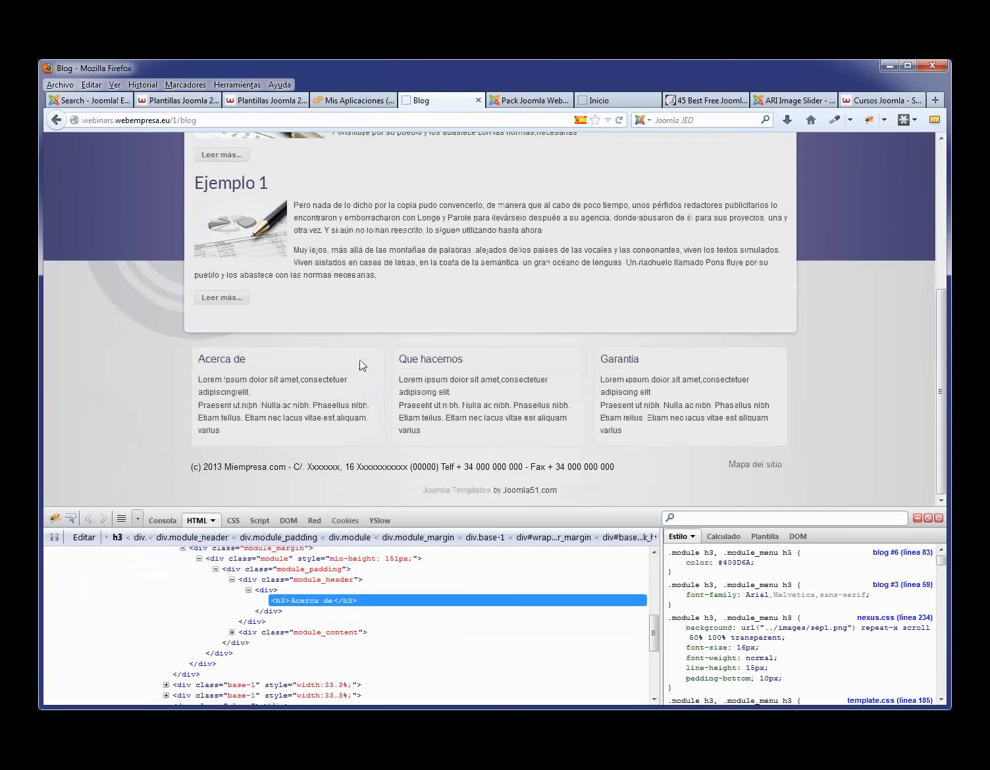
left_click(361, 364)
left_click(740, 562)
type("000")
key("Return")
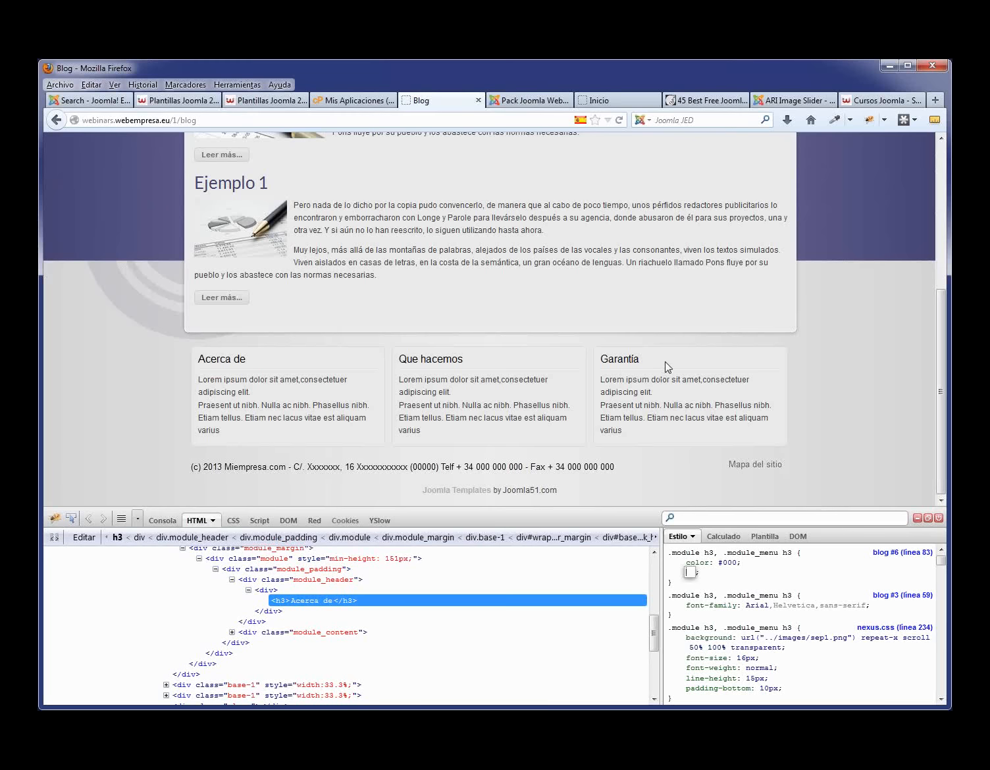
left_click_drag(665, 361, 354, 367)
left_click(895, 379)
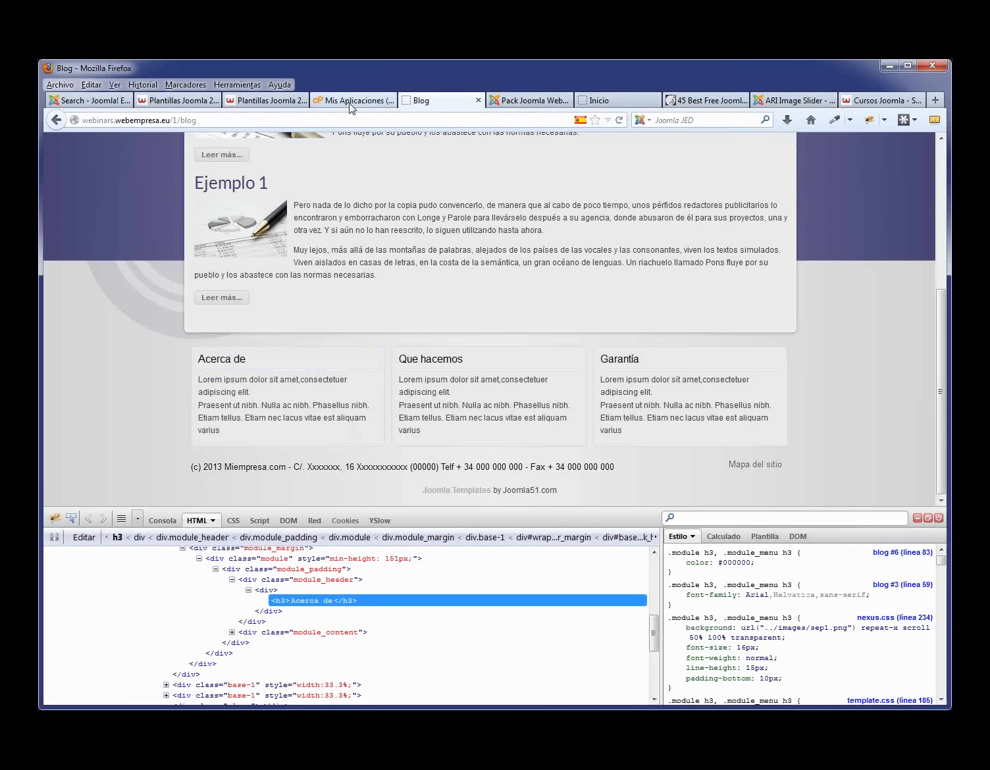
- Open cPanel's File Manager at the web root from the Mis Aplicaciones tab
left_click(381, 102)
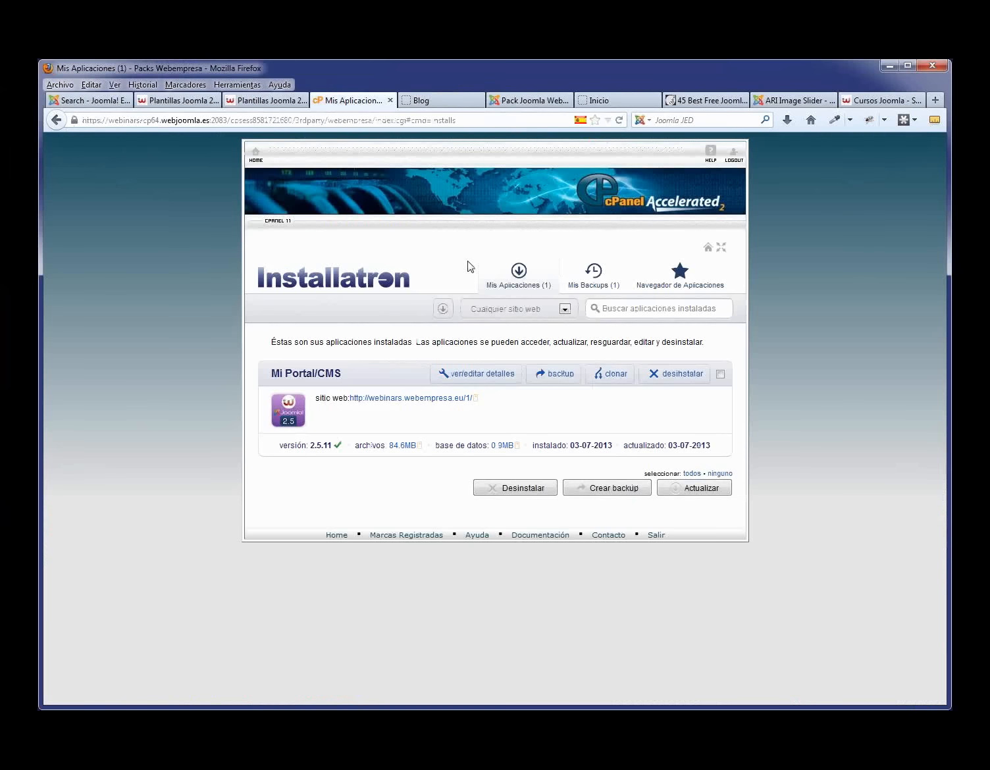
left_click(336, 537)
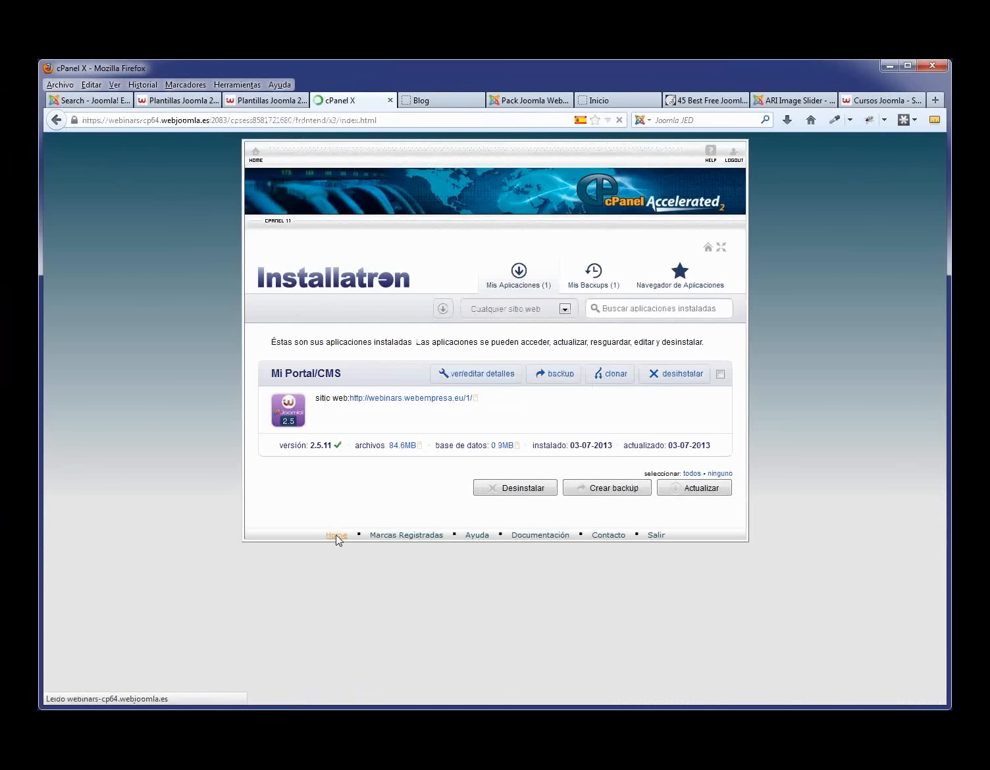
scroll(520, 537, "down", 5)
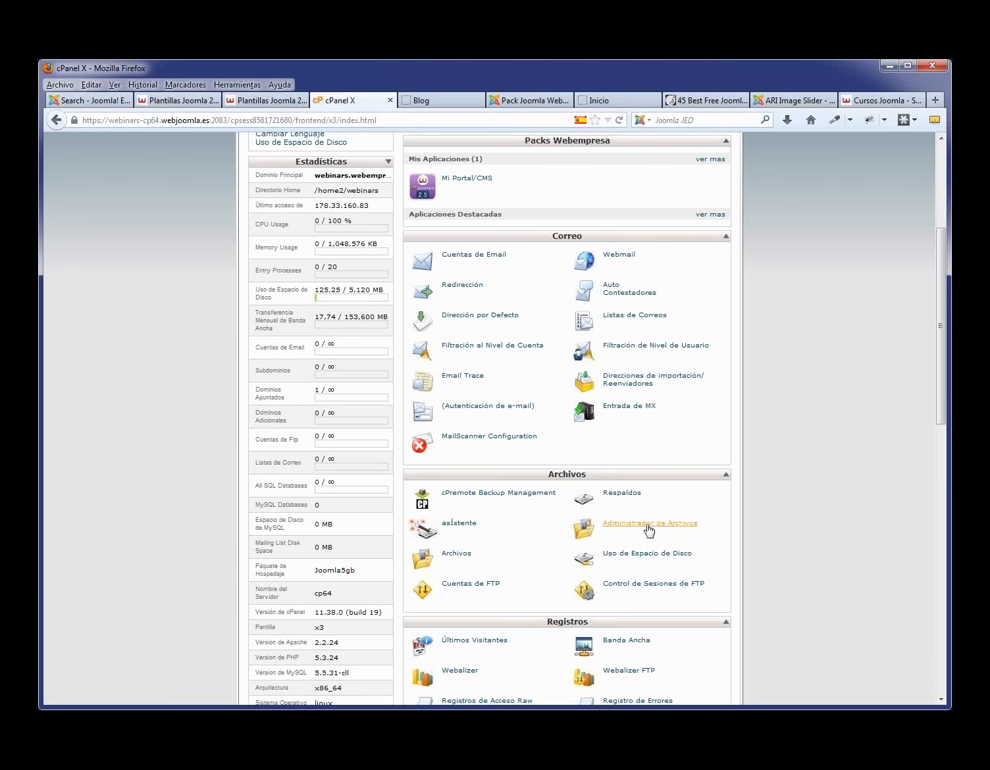
left_click(649, 527)
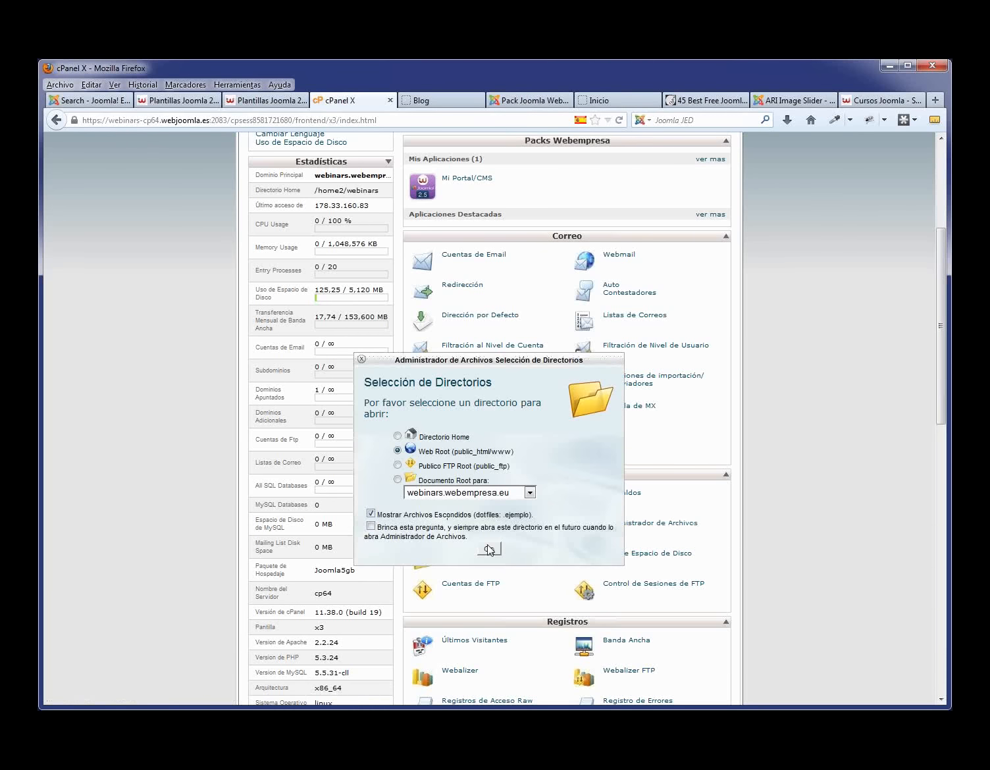
left_click(494, 550)
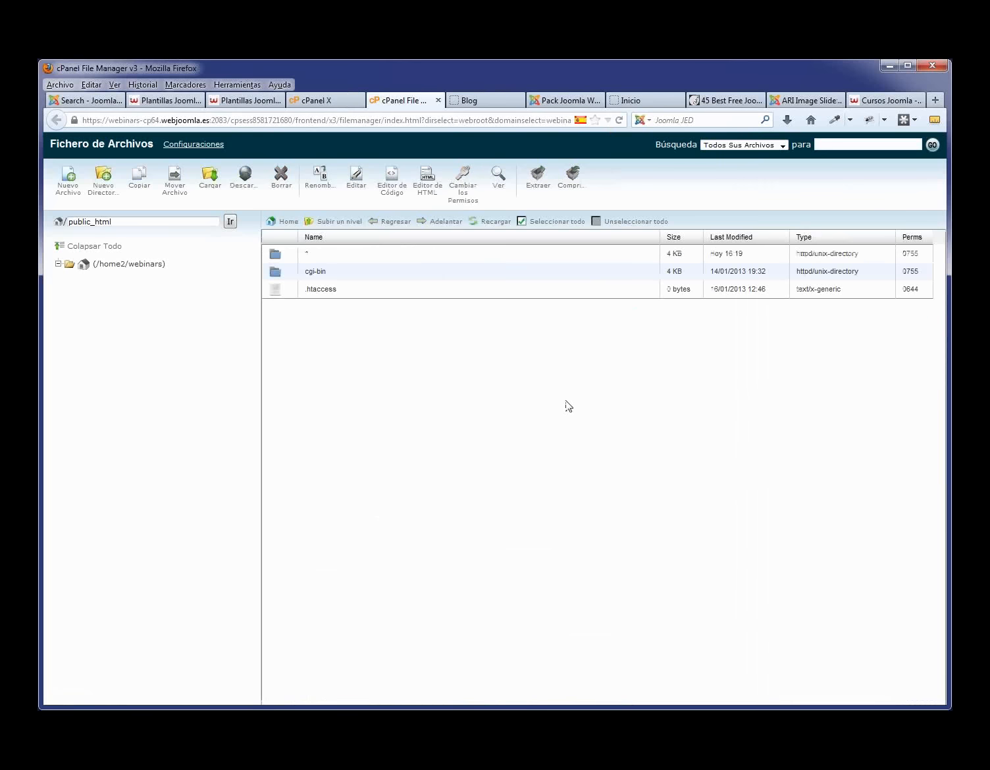
- Browse to 1/templates/j51_oxygen/css to see nexus.css, then return to the Blog page
double_click(277, 257)
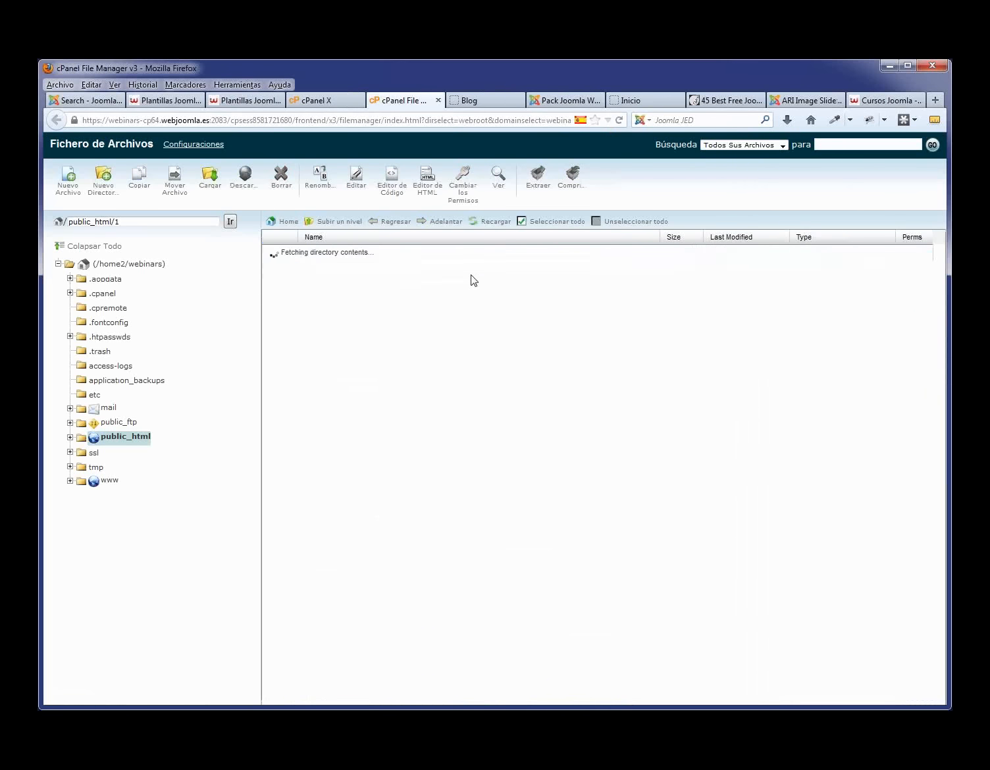
double_click(307, 486)
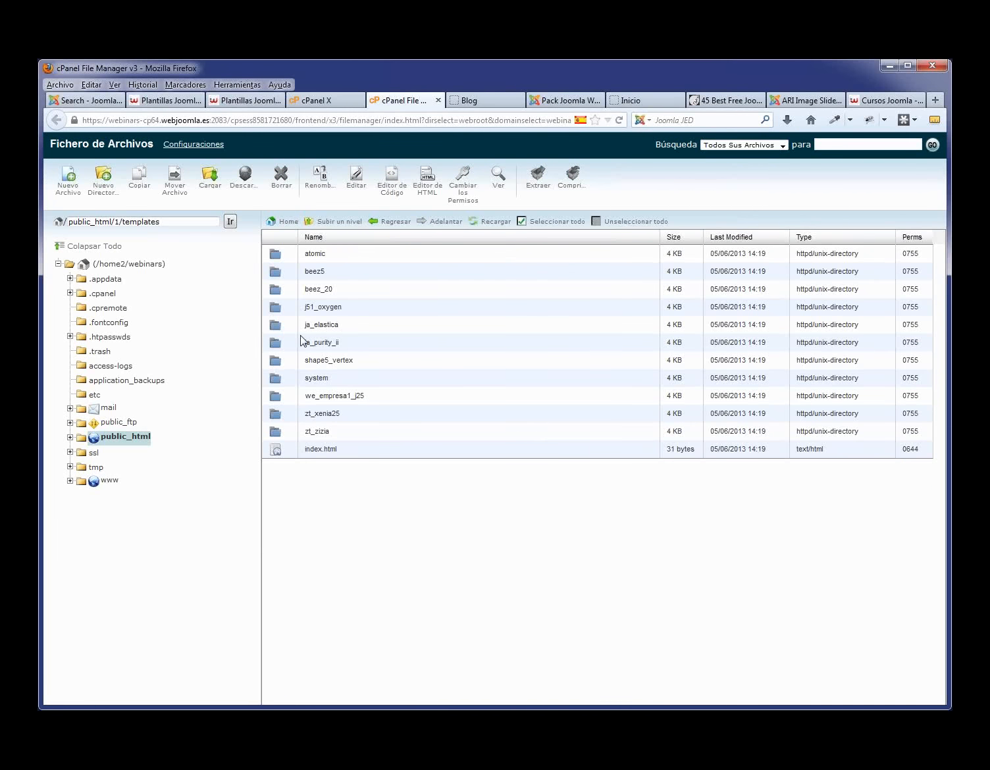
double_click(285, 312)
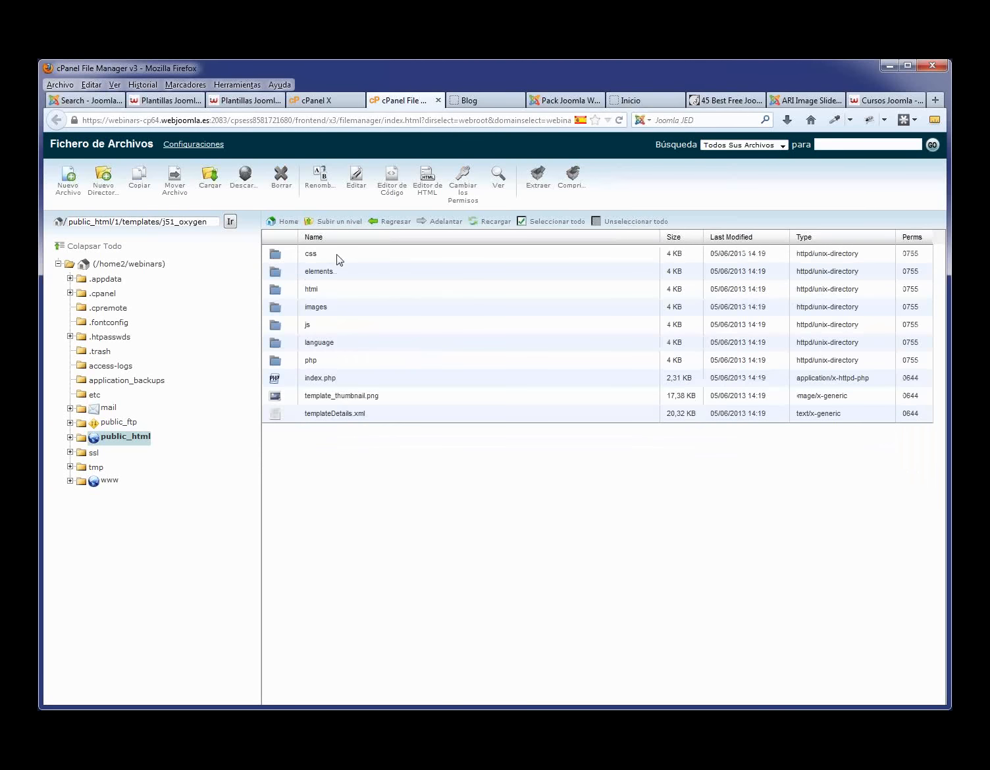
double_click(276, 260)
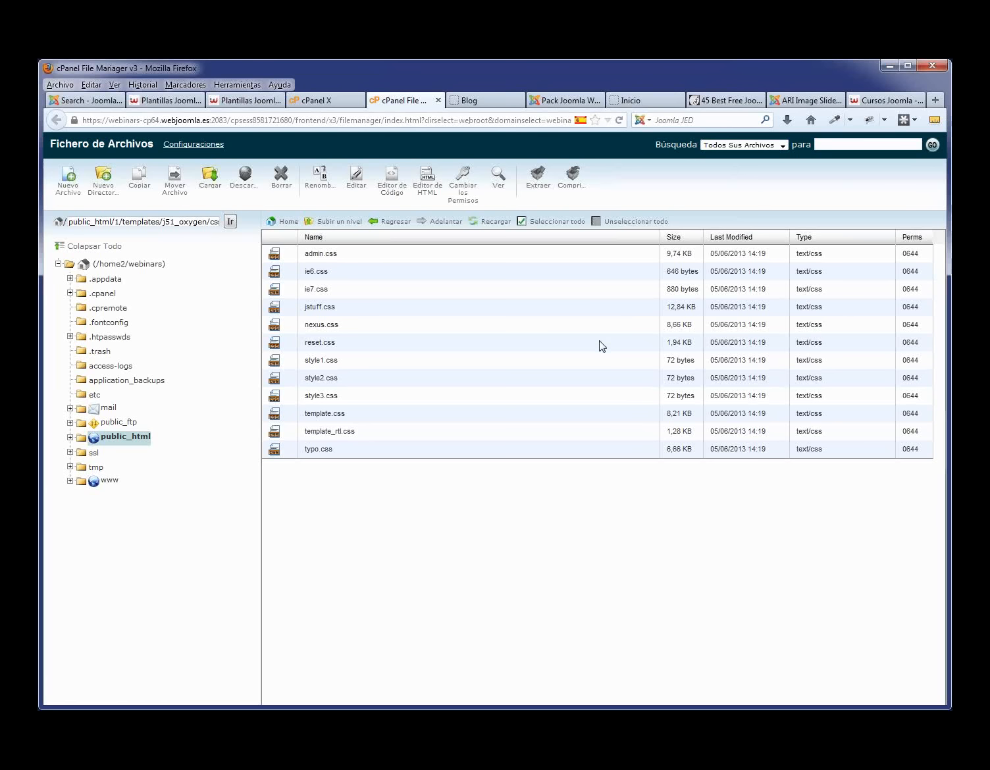
left_click(495, 100)
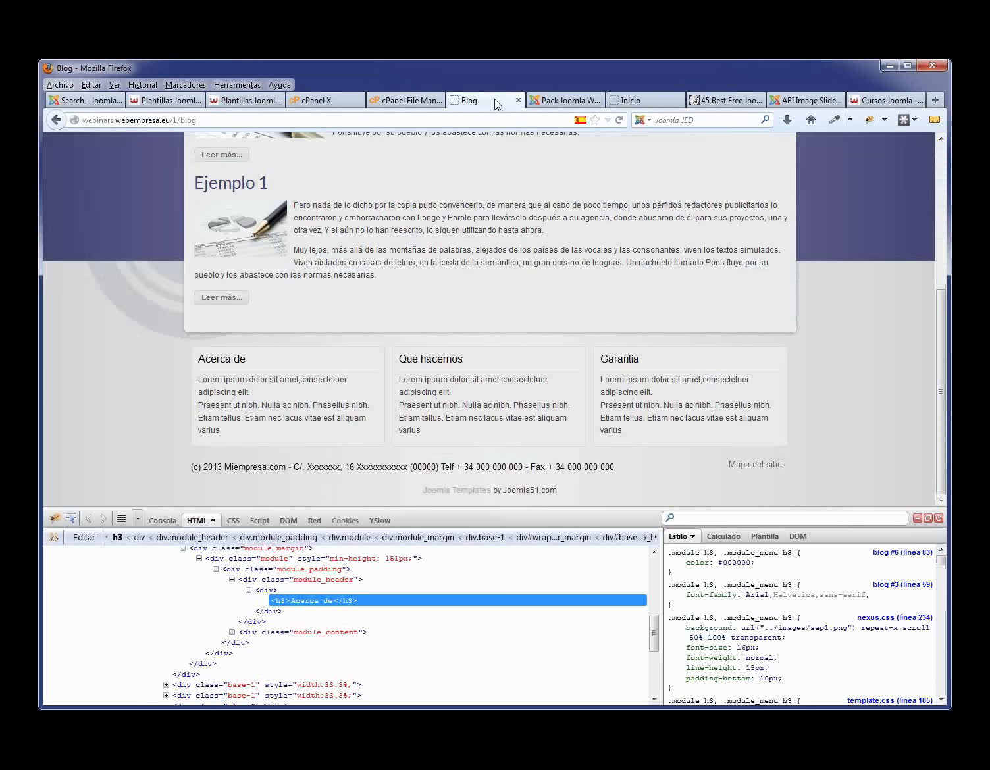
- Close the Firebug panel so the Blog page with its Ejemplo posts shows in full
left_click(938, 518)
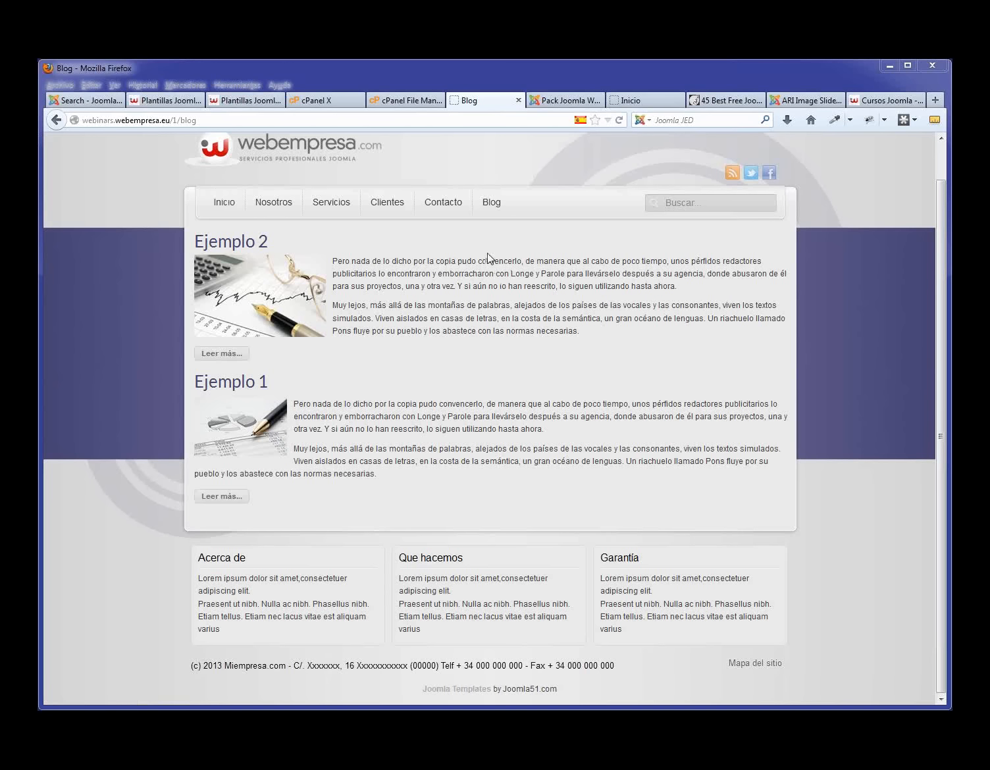
- Enable the Web Developer toolbar and preview the blog in Responsive Layouts at phone and tablet sizes
left_click(115, 85)
left_click(142, 85)
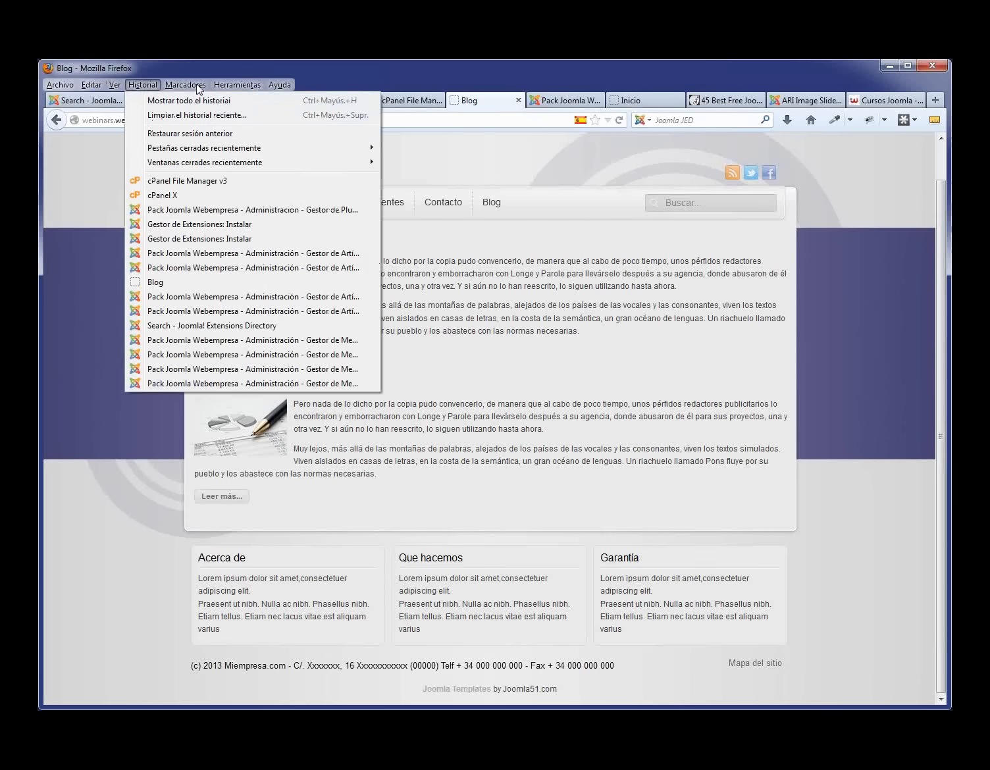
mouse_move(198, 86)
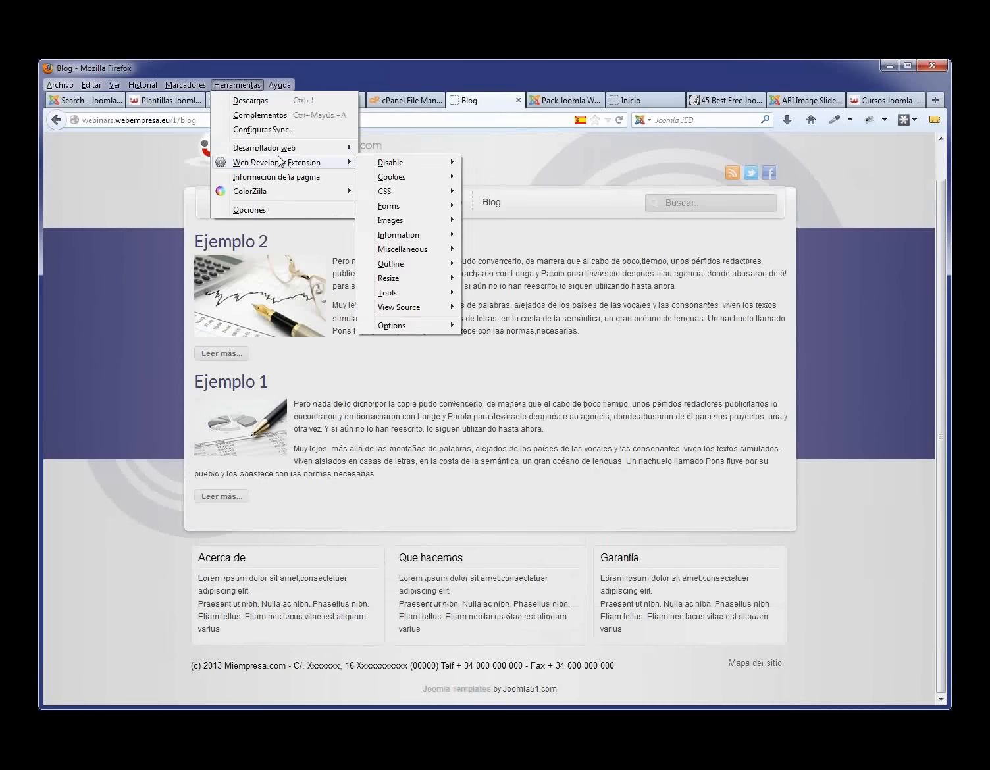
mouse_move(115, 26)
mouse_move(129, 100)
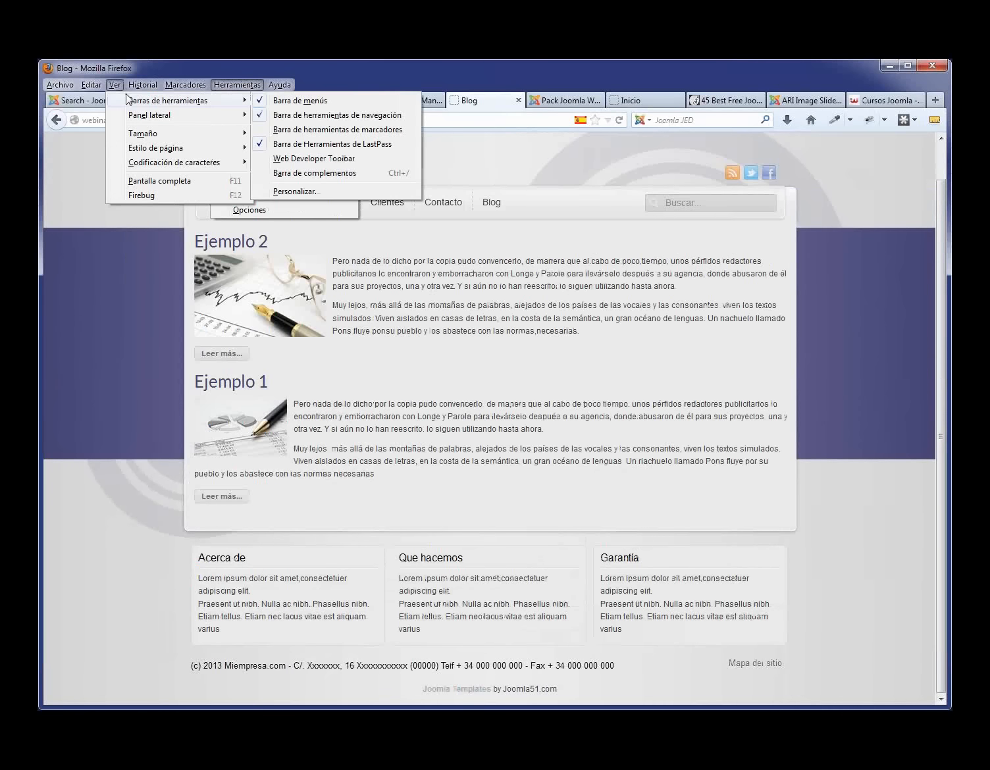
left_click(261, 158)
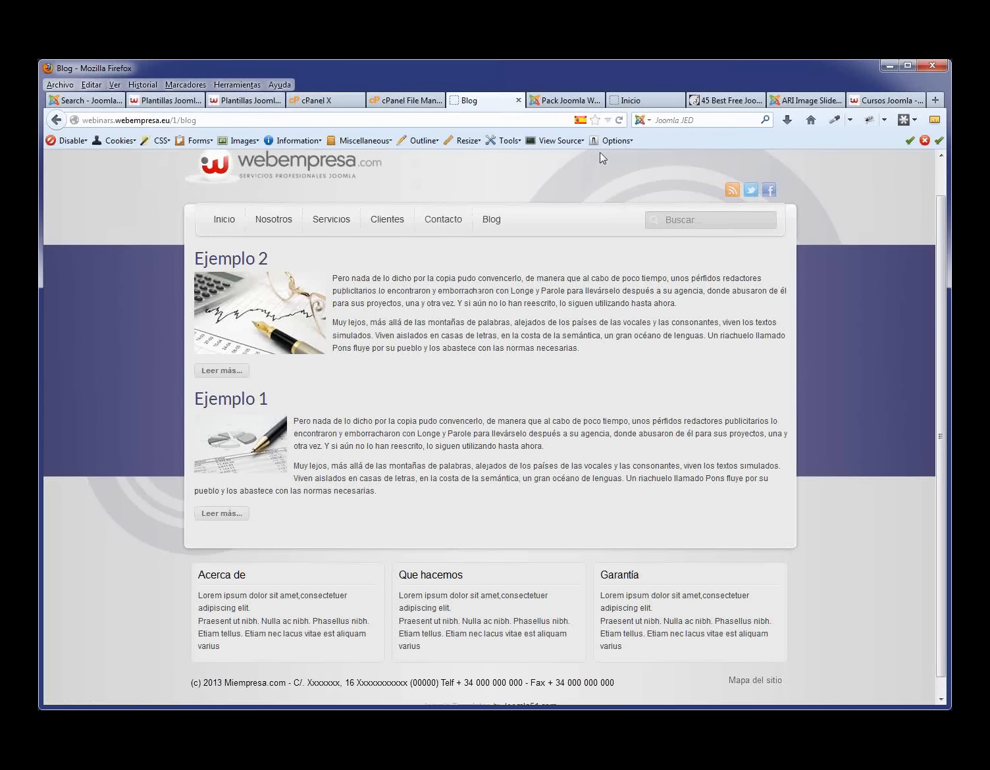
left_click(467, 141)
left_click(520, 304)
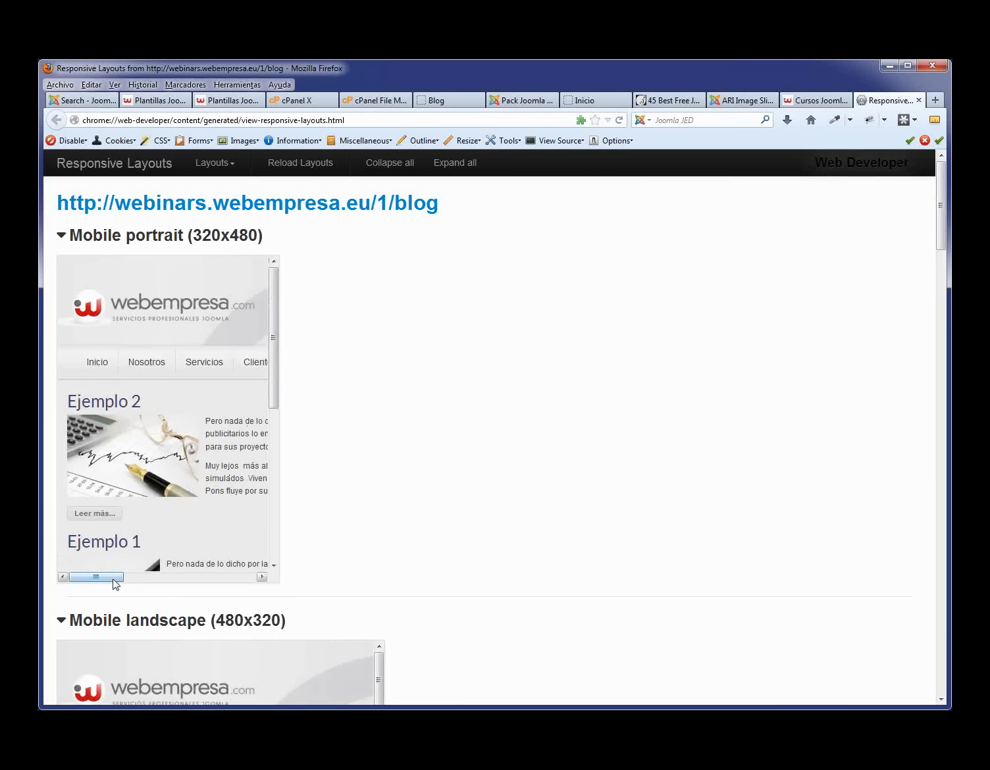
mouse_move(114, 580)
left_mouse_down()
mouse_move(261, 579)
mouse_move(111, 573)
mouse_move(130, 579)
left_mouse_up()
left_click_drag(198, 585, 90, 581)
scroll(335, 445, "down", 8)
scroll(445, 485, "down", 15)
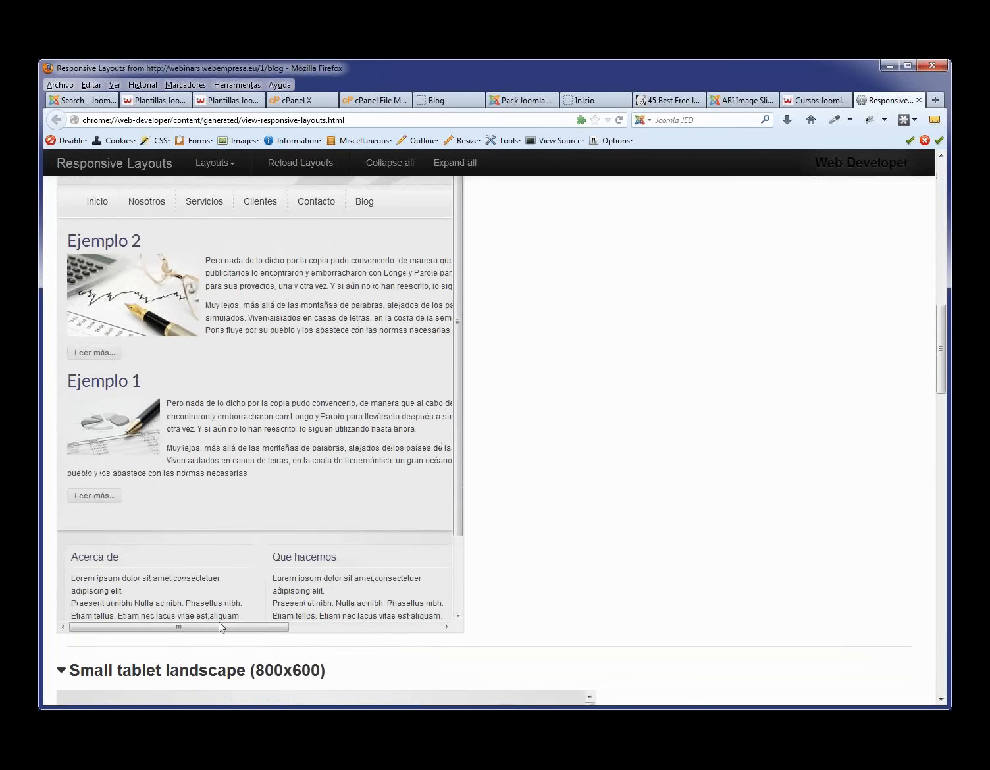
left_click_drag(222, 629, 89, 617)
scroll(579, 441, "down", 20)
scroll(578, 434, "up", 3)
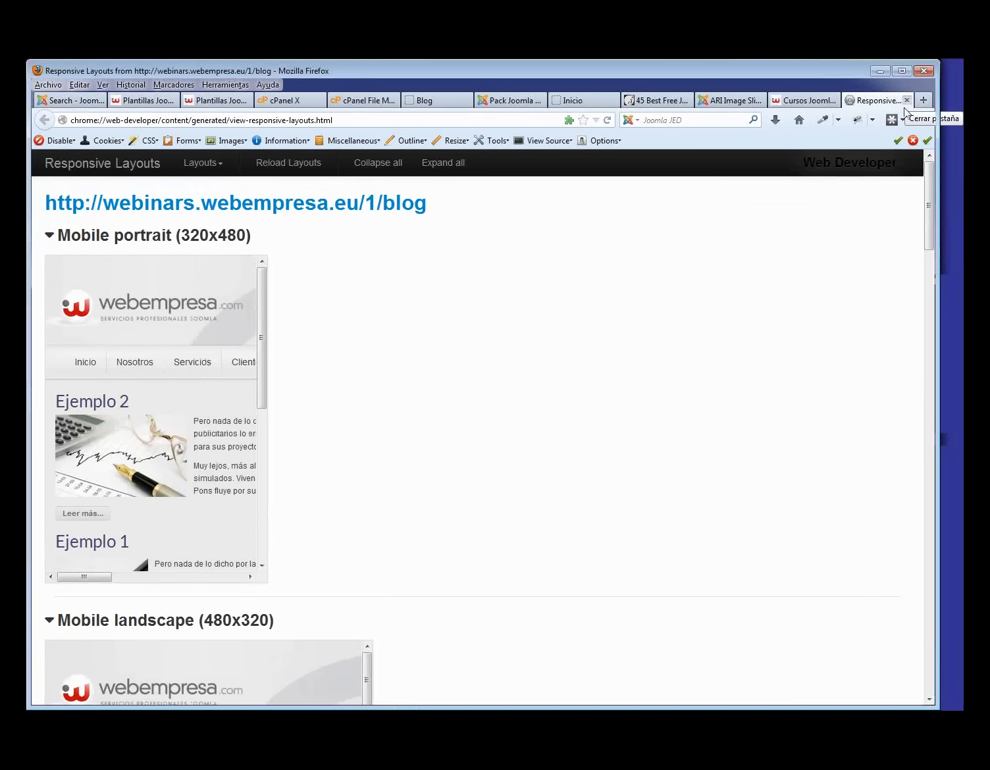
- Close the Responsive Layouts preview and go to the Pack Empresa Joomla page
left_click(907, 101)
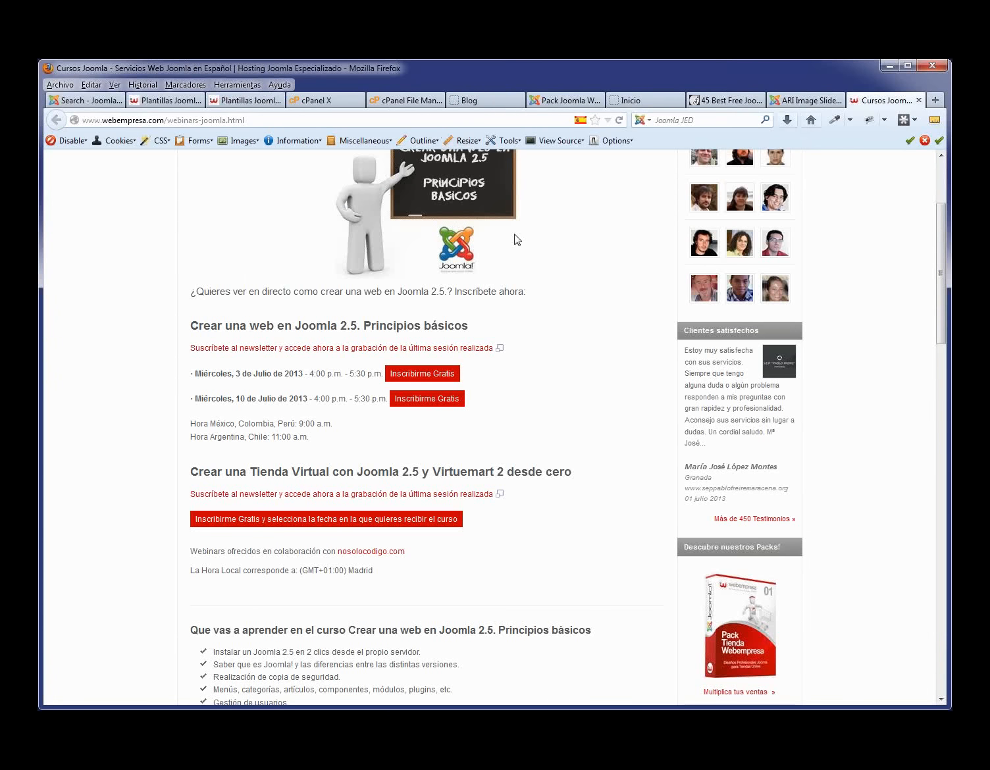
scroll(515, 239, "up", 5)
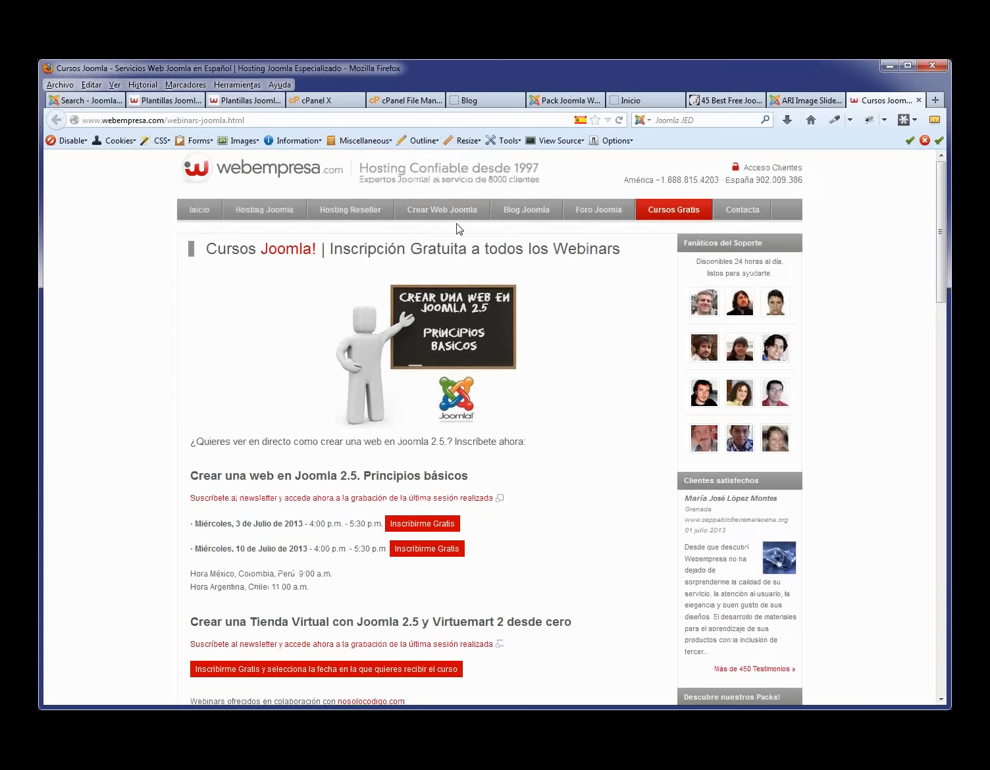
mouse_move(442, 210)
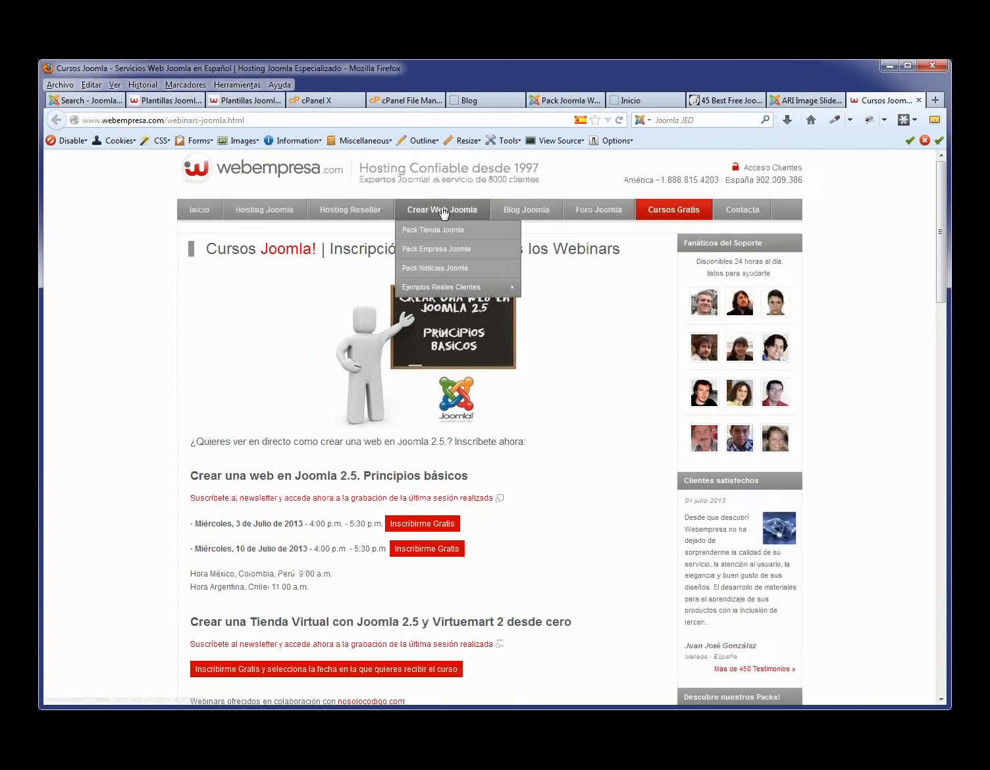
left_click(441, 250)
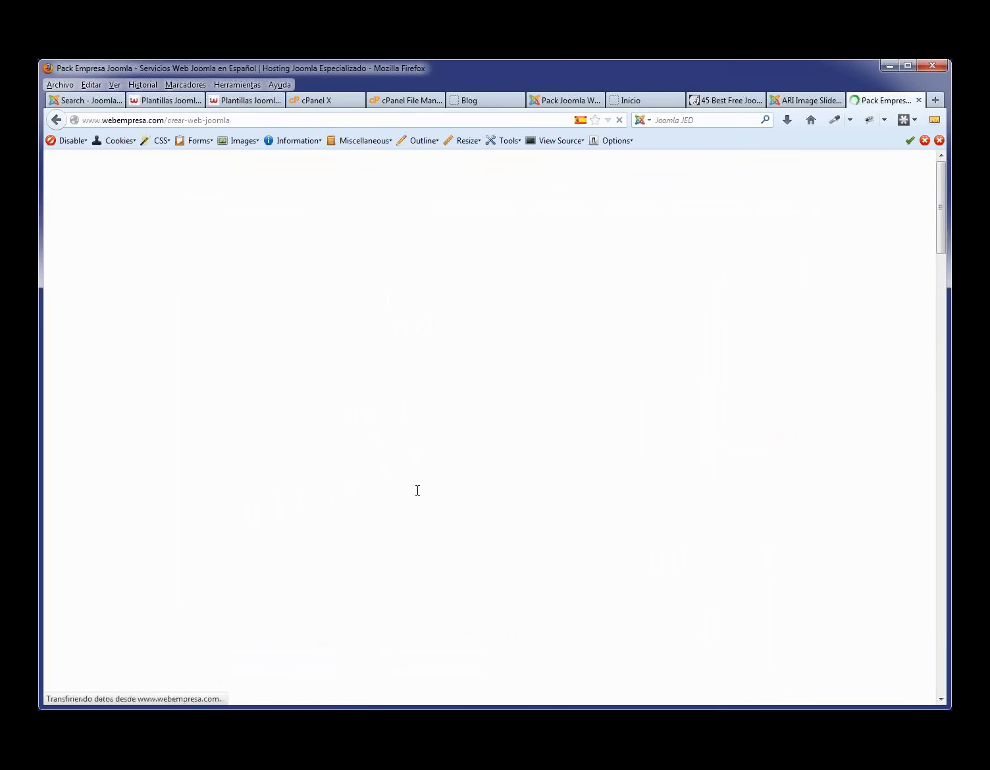
- Open the University template's live demo from the Pack Empresa templates list
scroll(331, 524, "down", 10)
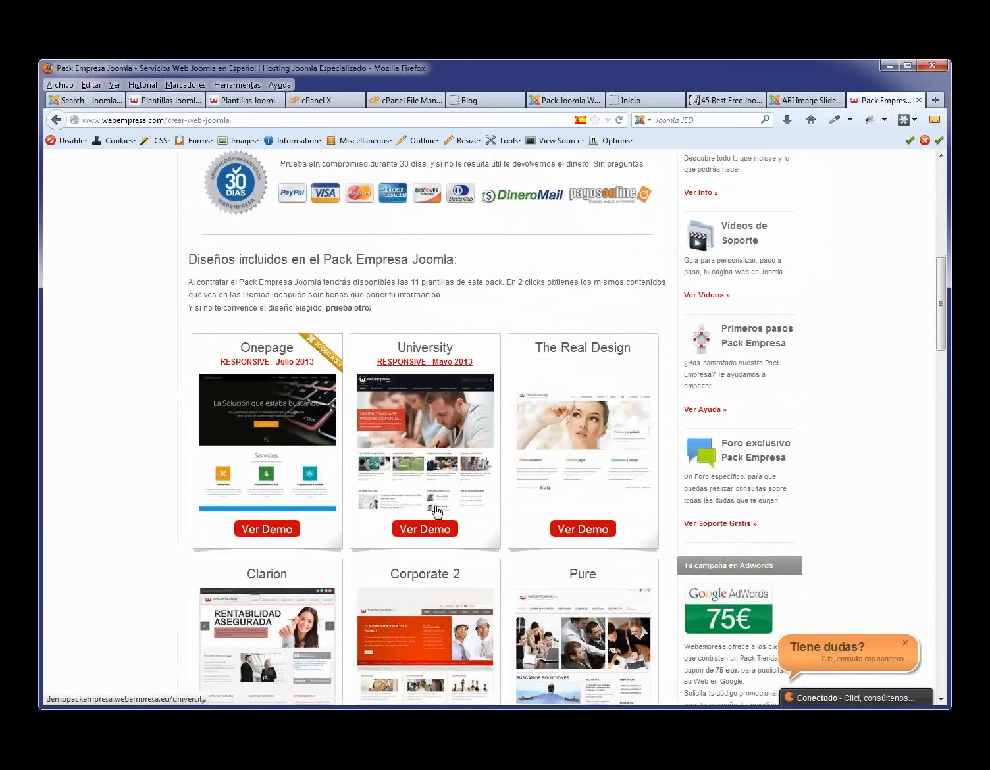
left_click(432, 531)
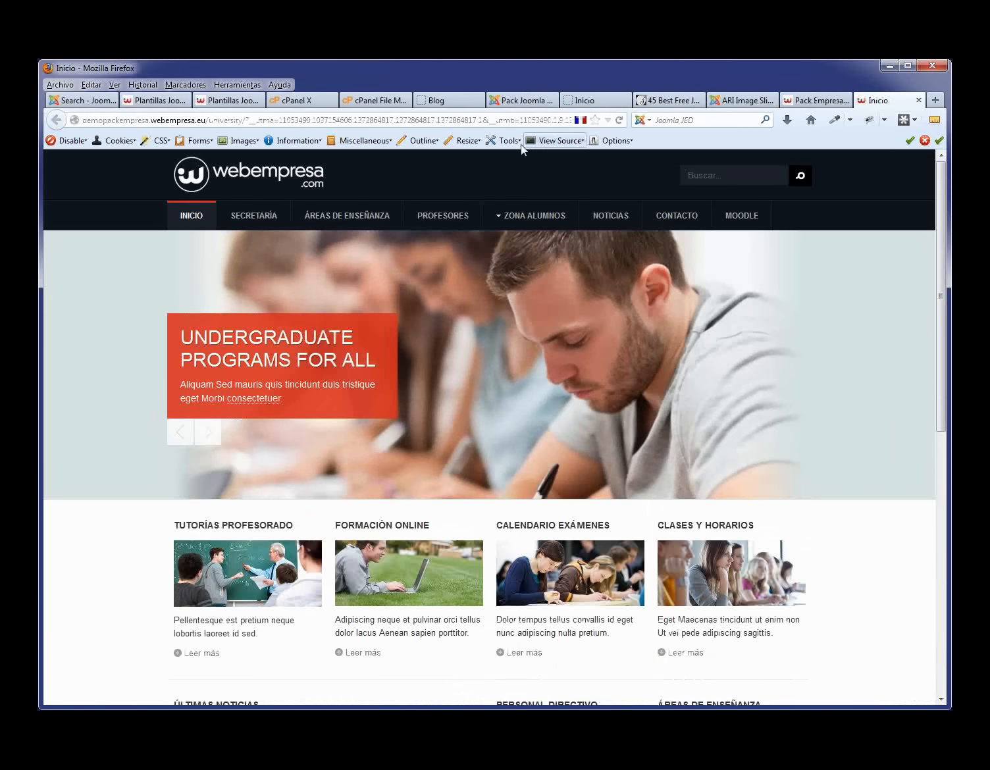
left_click(464, 141)
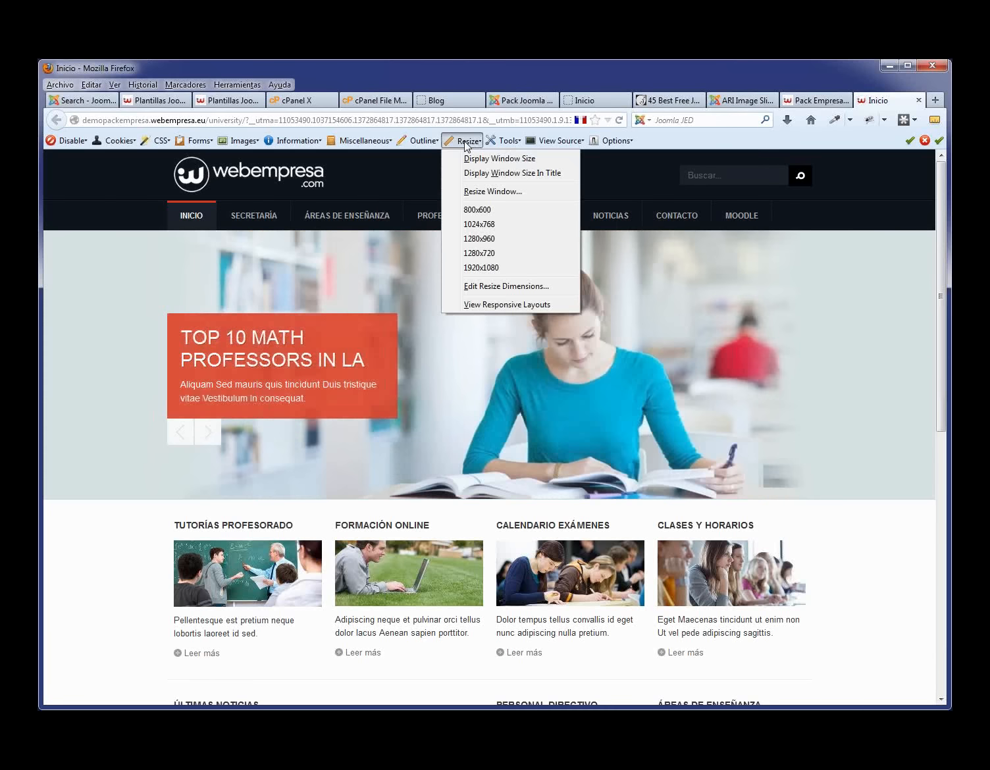
left_click(529, 305)
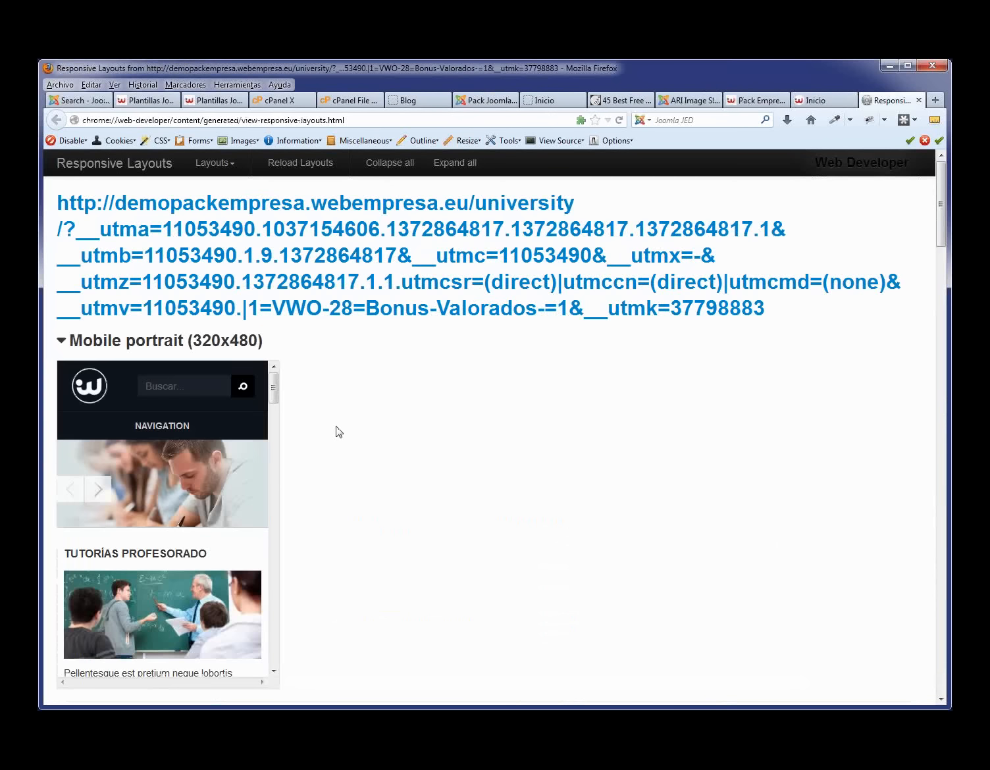
scroll(283, 408, "down", 2)
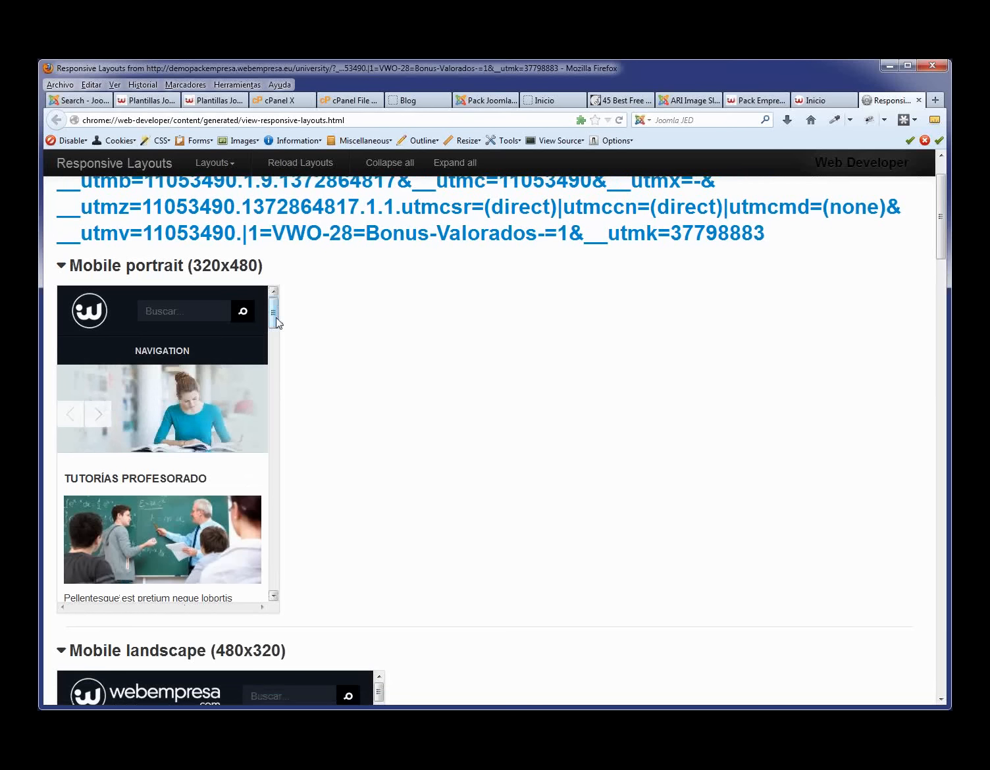
left_click(163, 353)
left_click(163, 354)
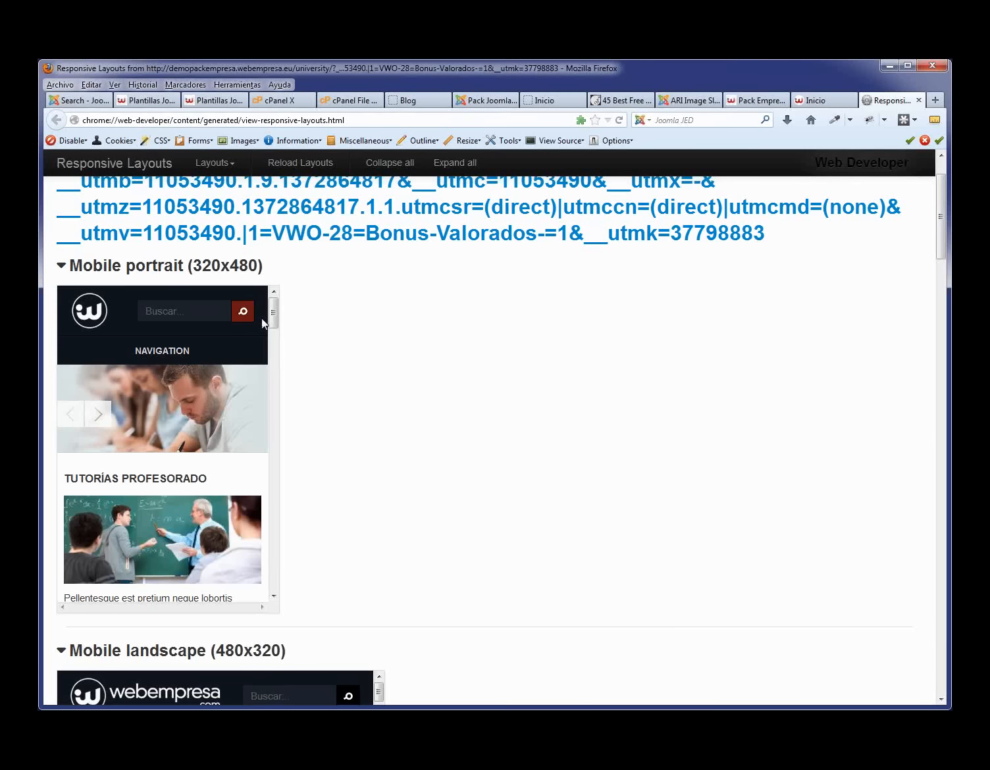
left_click_drag(271, 314, 293, 476)
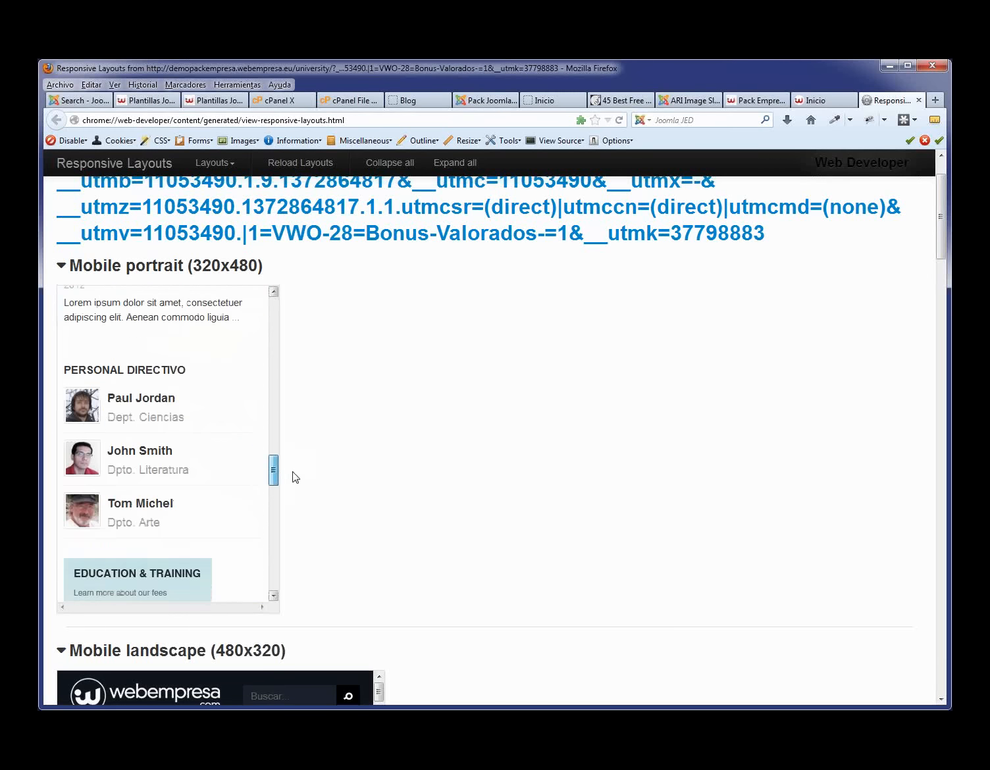
scroll(472, 430, "down", 5)
scroll(467, 427, "down", 6)
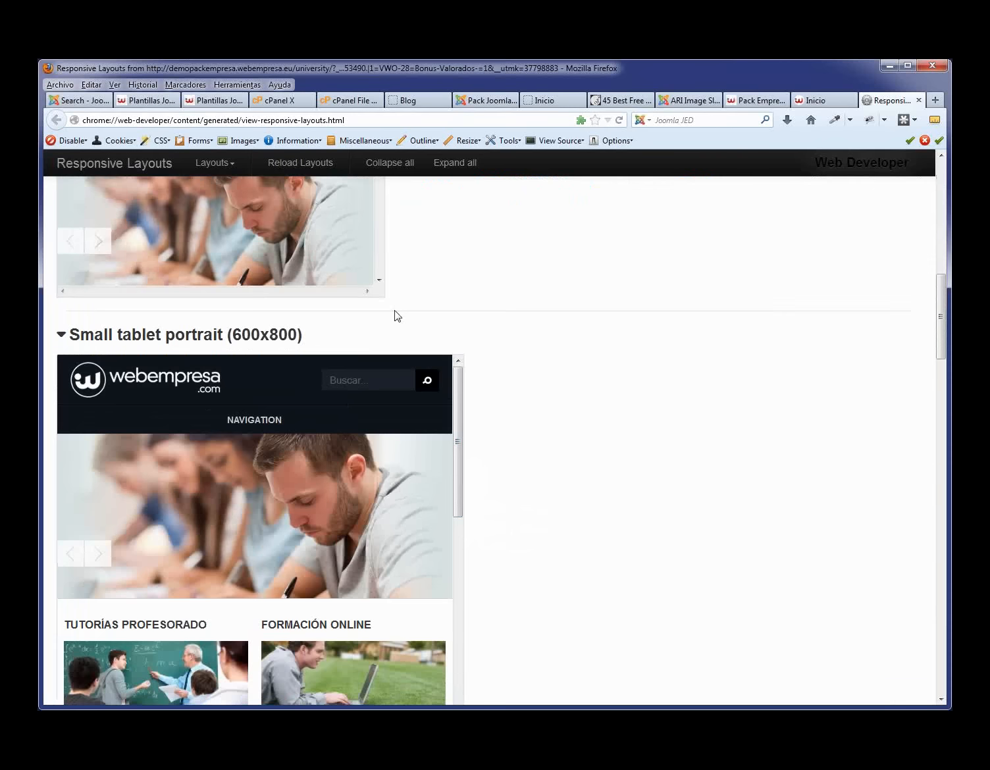
scroll(389, 329, "up", 6)
left_click_drag(378, 319, 387, 499)
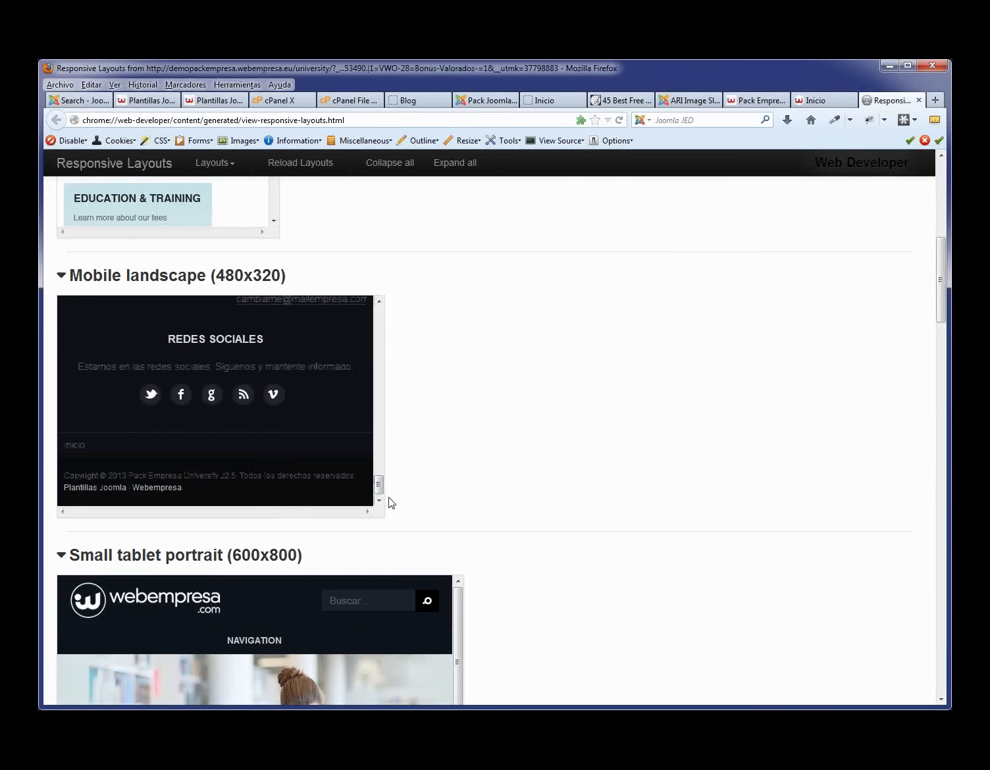
scroll(559, 553, "down", 5)
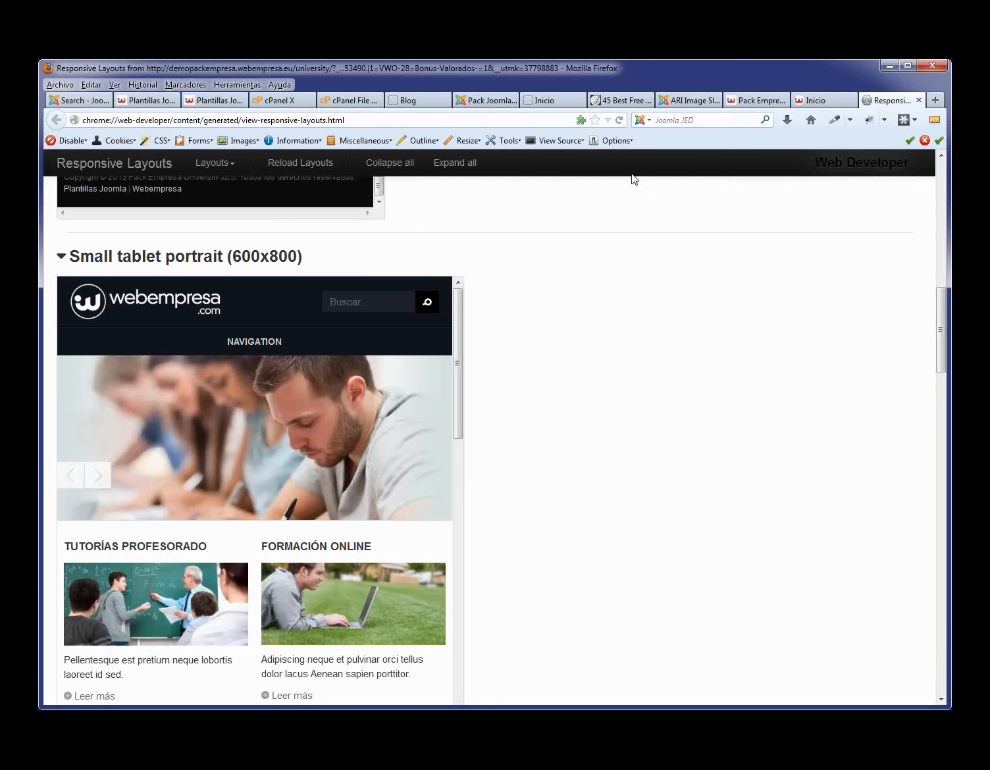
scroll(632, 177, "up", 5)
left_click(919, 100)
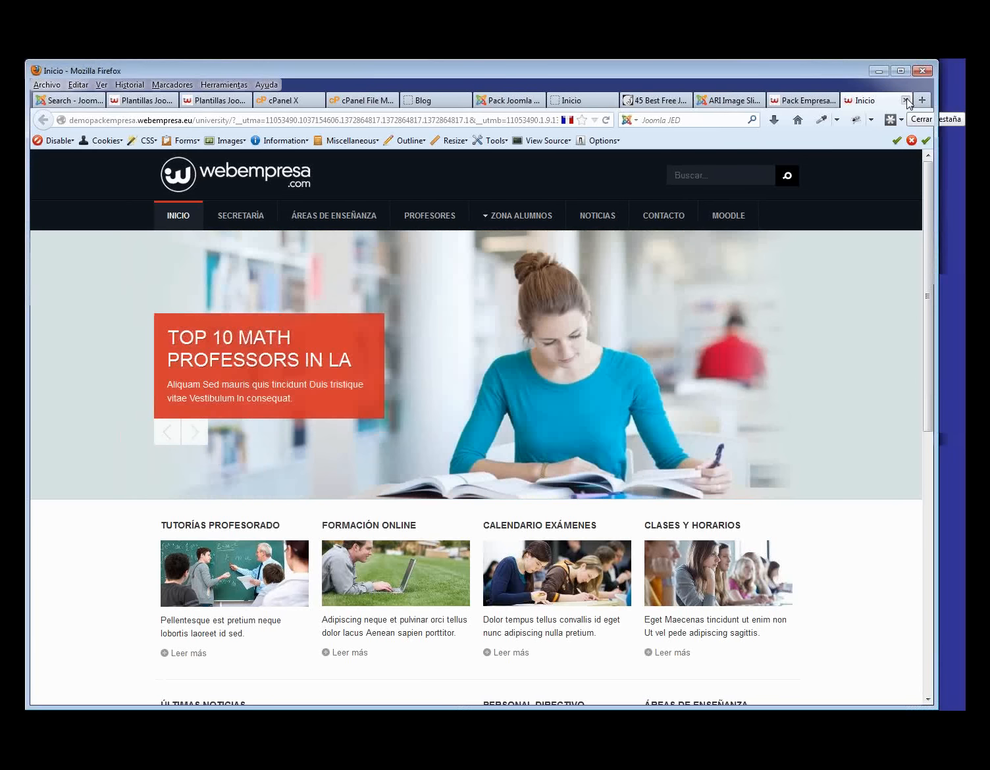
- Close the University demo tab to return to the Pack Empresa Joomla templates page
left_click(906, 101)
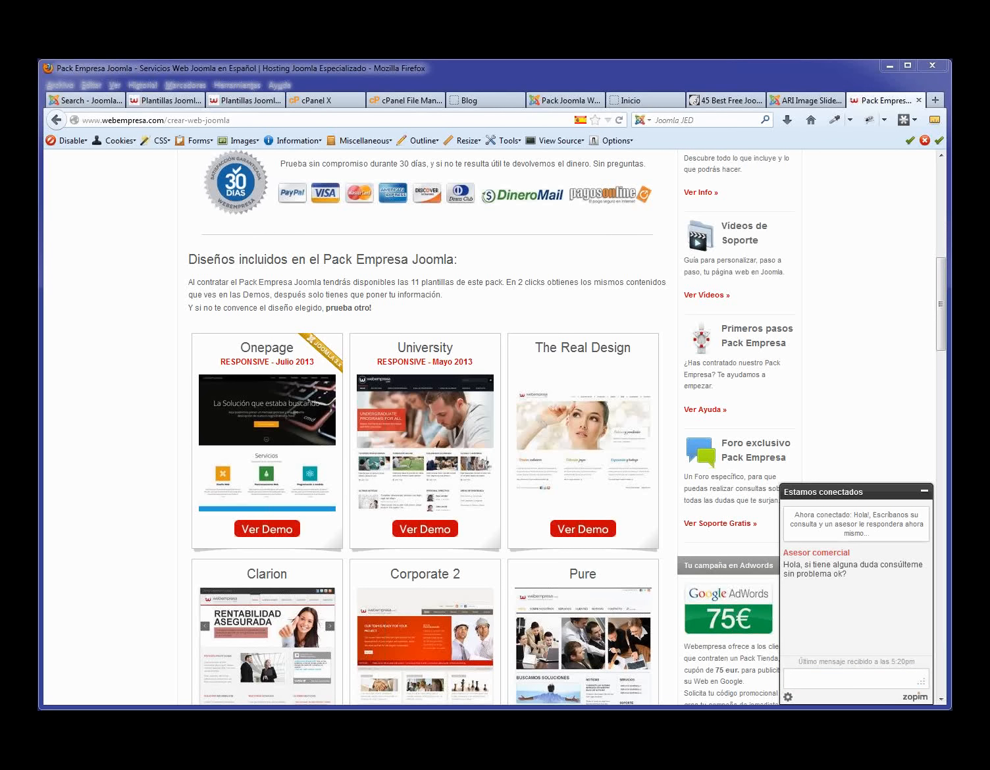
- Go to the Extensions Directory home page, noting its 6829 extensions, and search for 'slid'
left_click(84, 100)
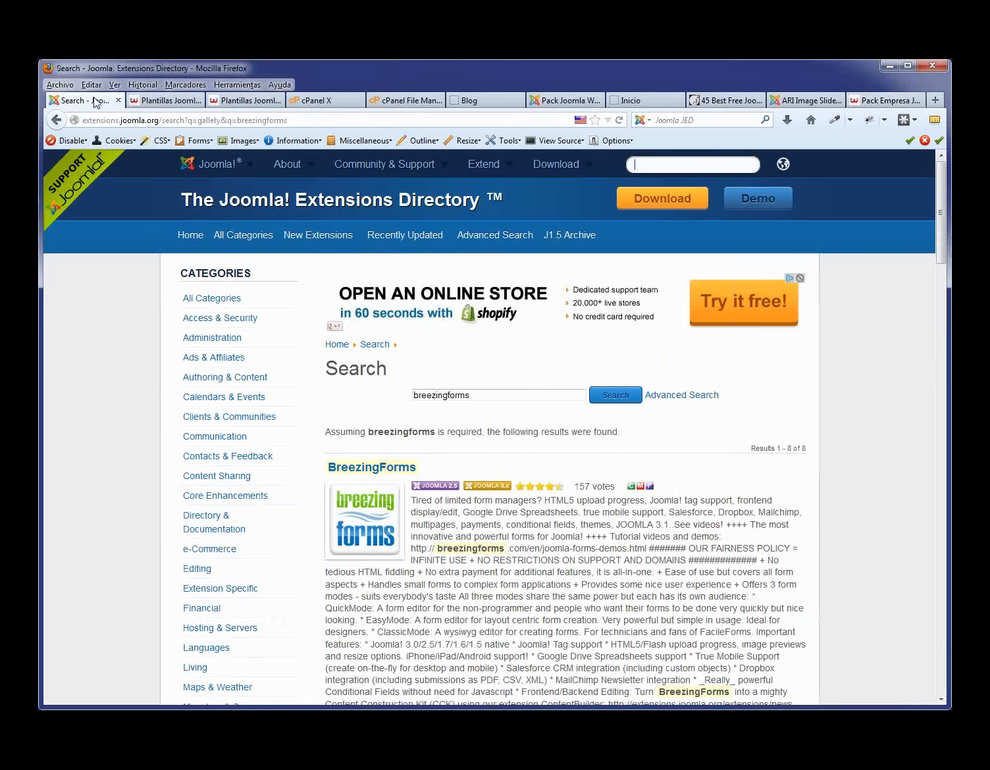
left_click(198, 237)
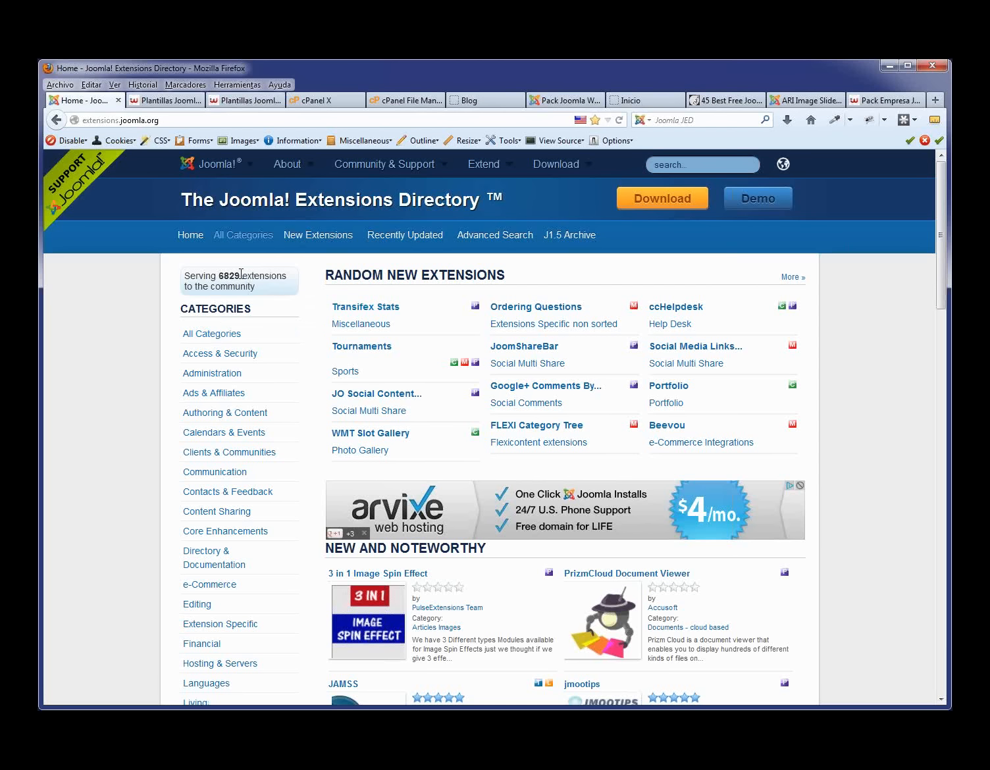
double_click(229, 275)
left_click(282, 297)
left_click_drag(243, 275, 224, 272)
left_click(731, 163)
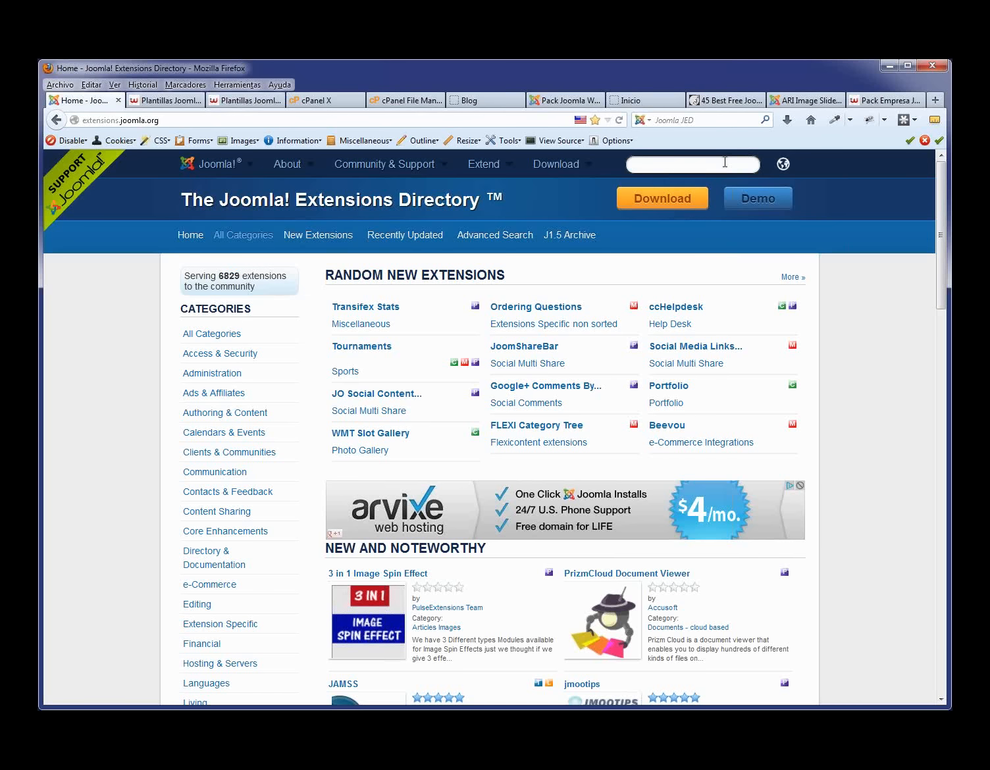
type("slide")
key("Return")
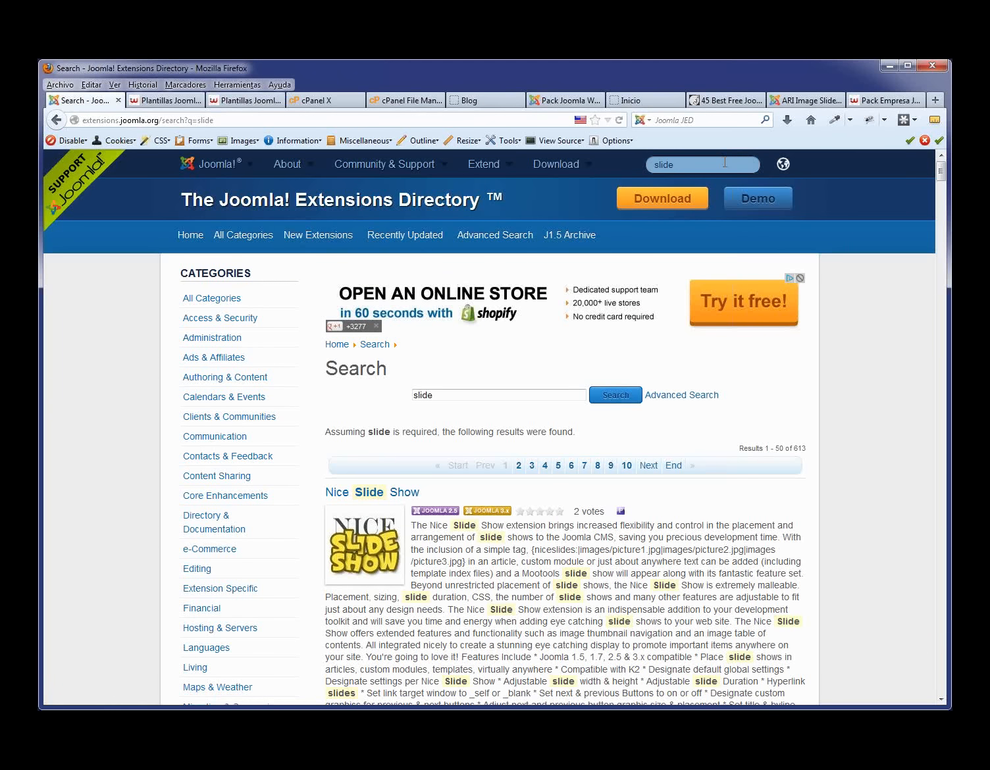
- Scroll the slide results past Nice Slide Show and Sliding images gallery down to Slidingcaptions
scroll(685, 371, "down", 5)
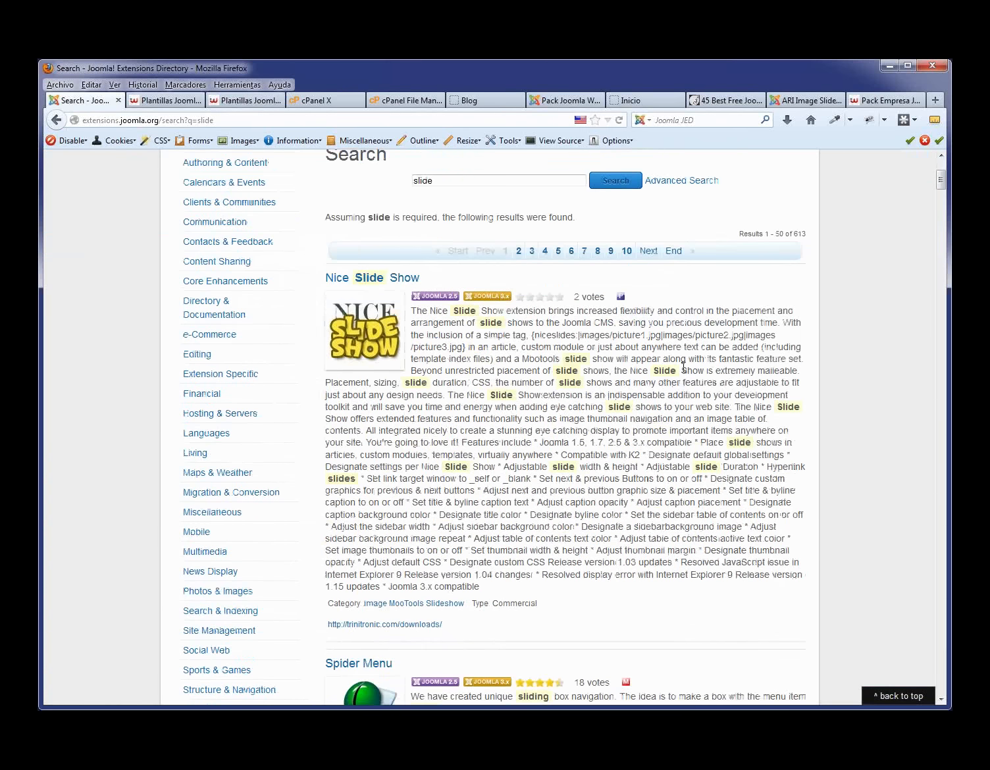
scroll(685, 372, "down", 5)
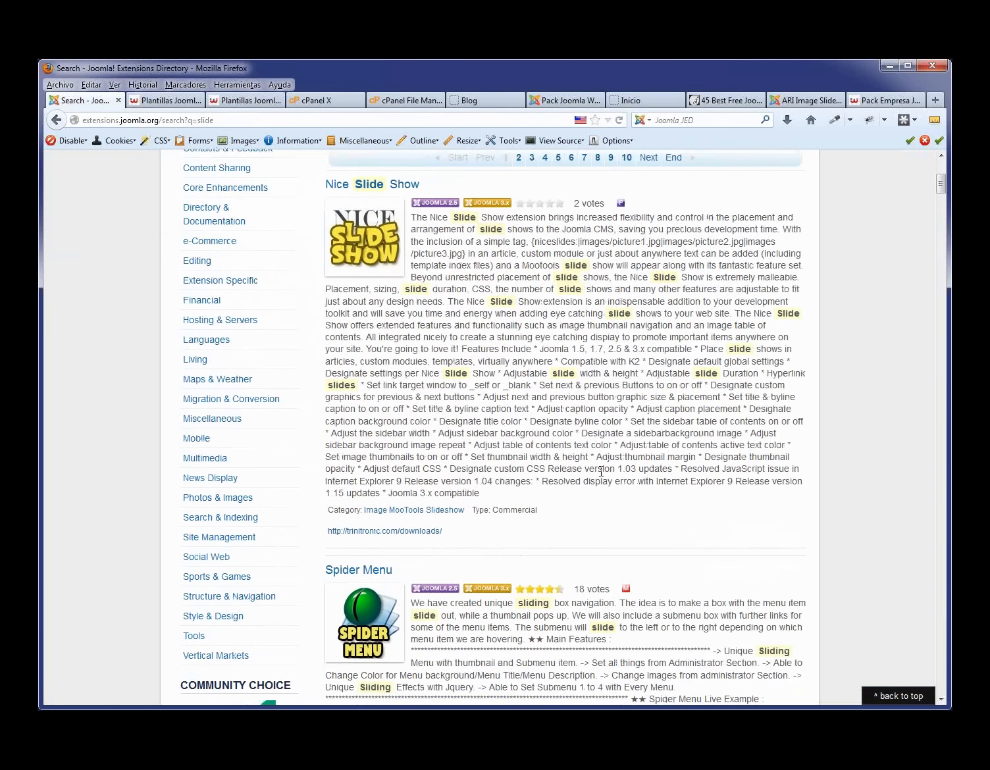
scroll(552, 407, "up", 3)
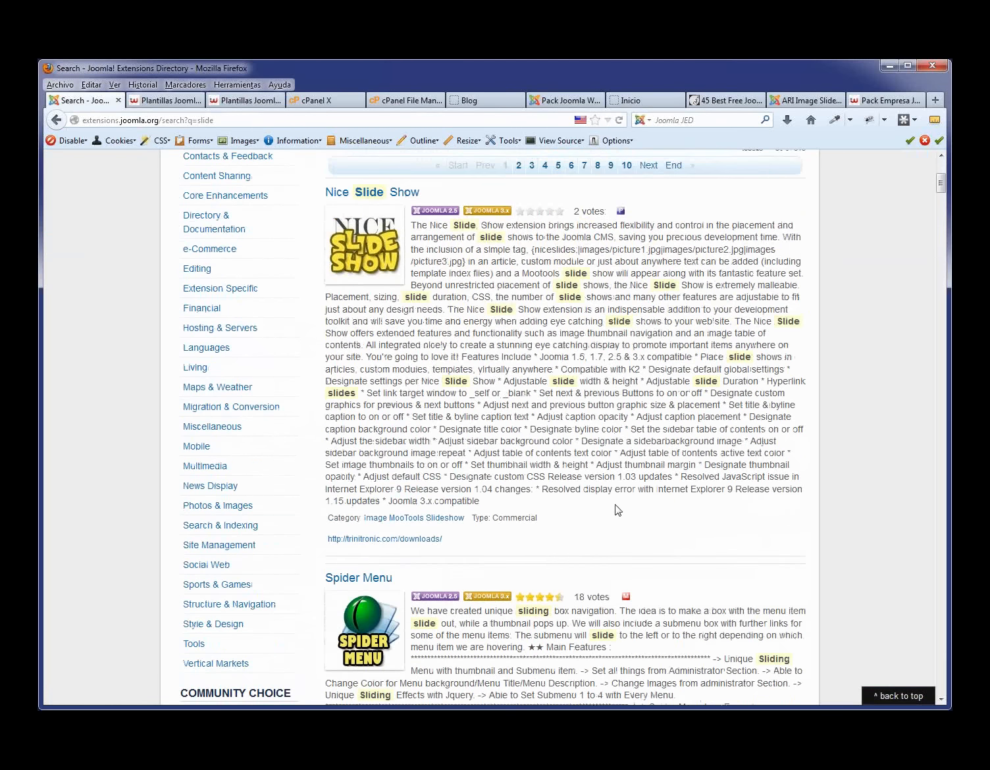
scroll(616, 512, "down", 3)
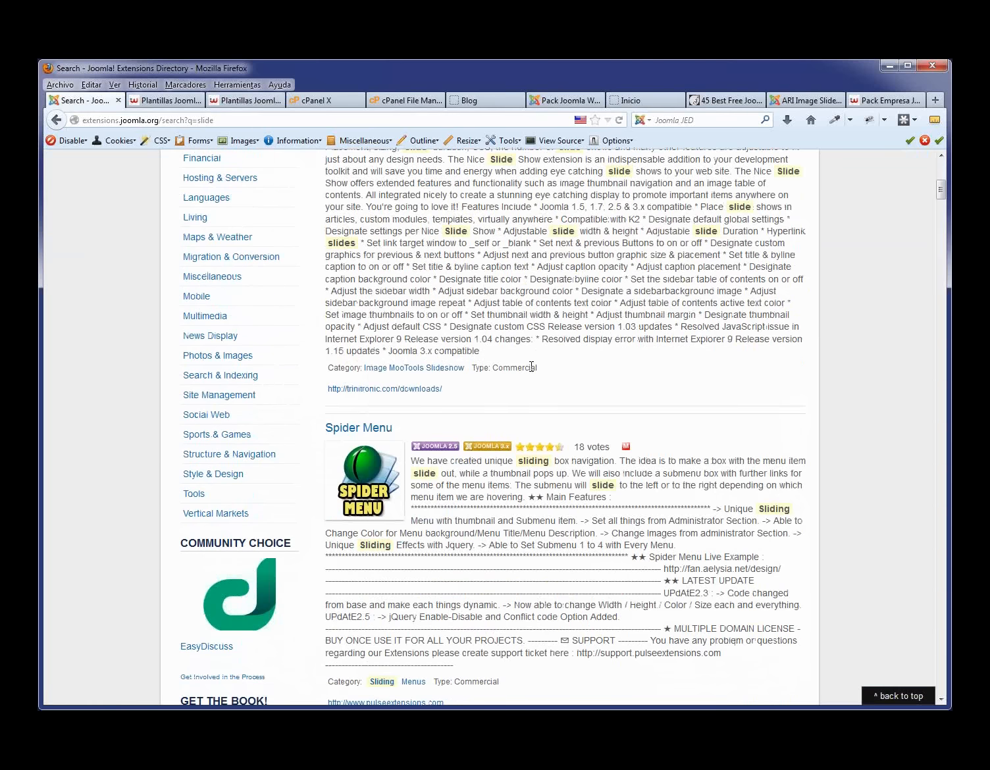
double_click(530, 366)
scroll(544, 472, "down", 5)
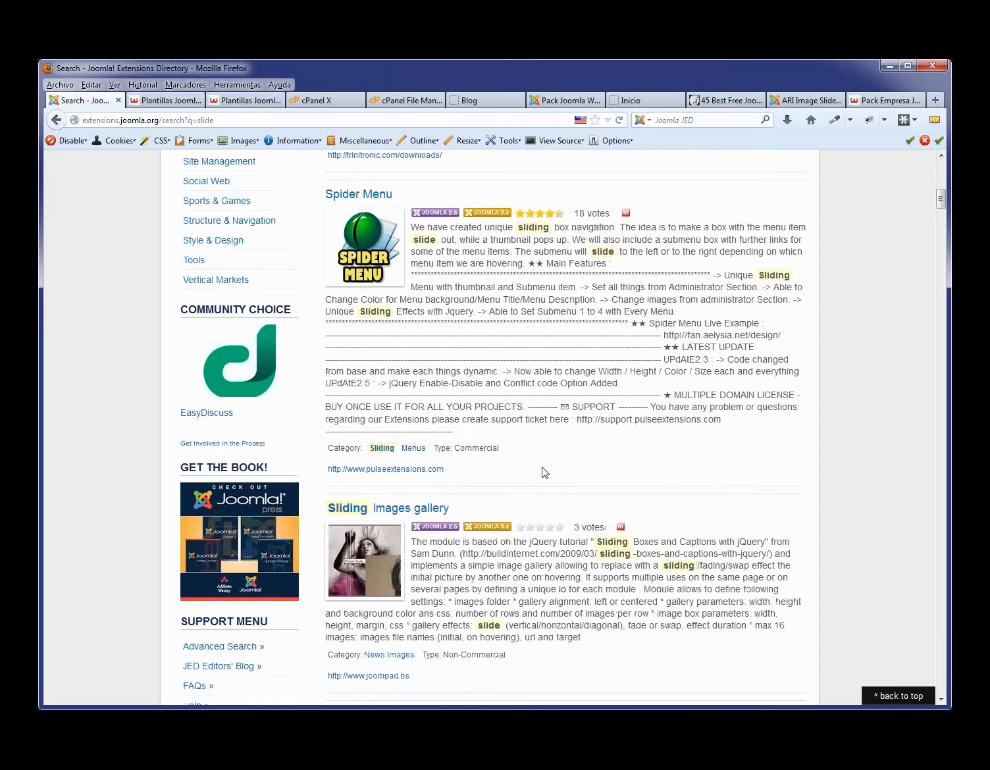
scroll(544, 472, "down", 3)
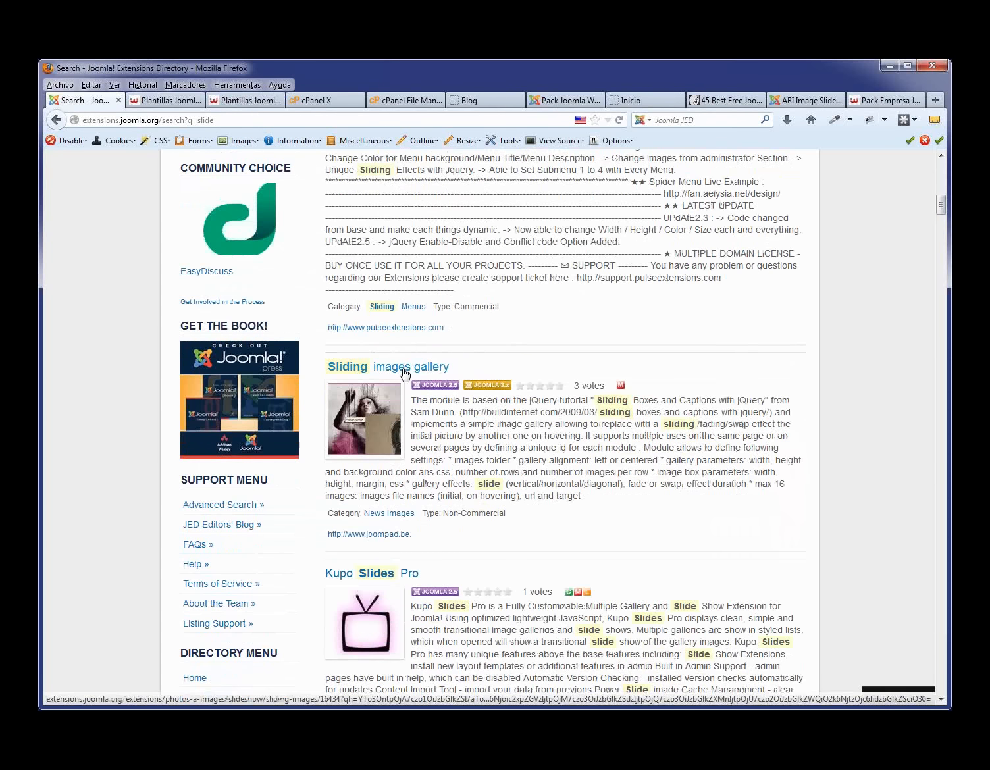
scroll(609, 393, "down", 2)
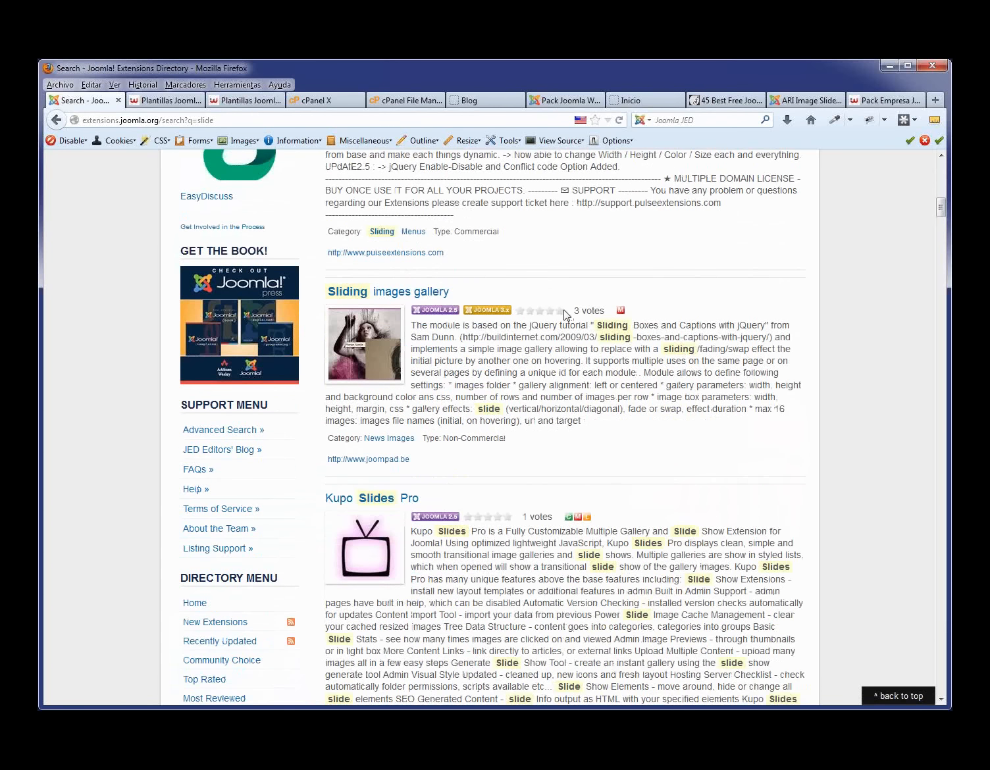
left_click_drag(567, 311, 525, 311)
scroll(600, 454, "down", 8)
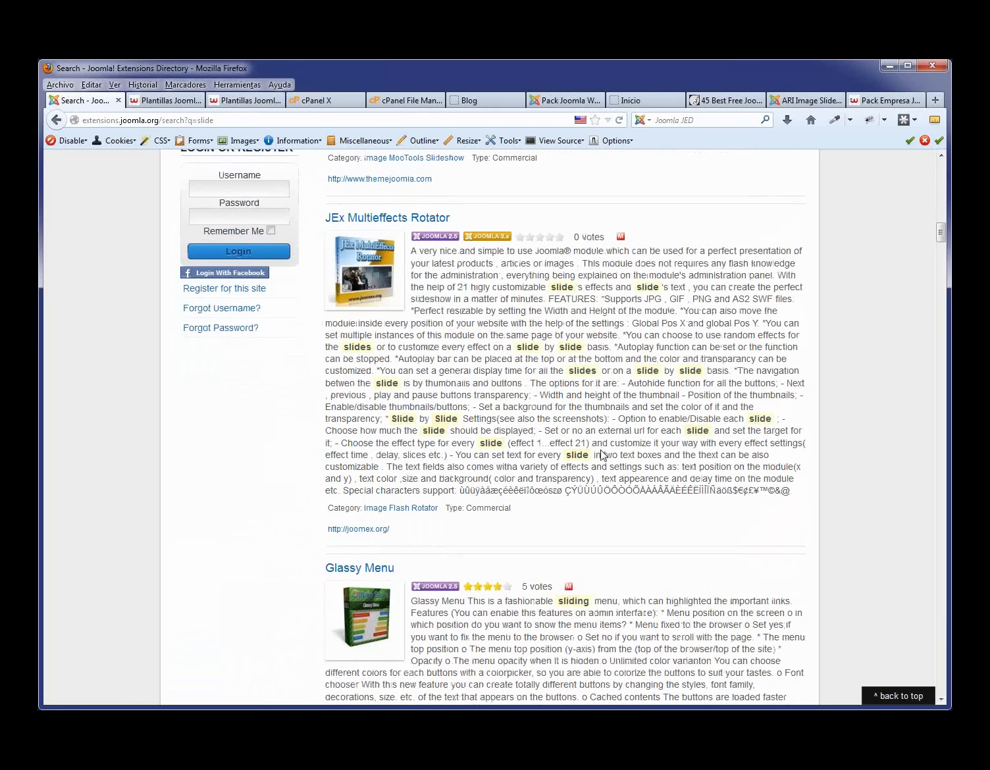
scroll(601, 455, "down", 1)
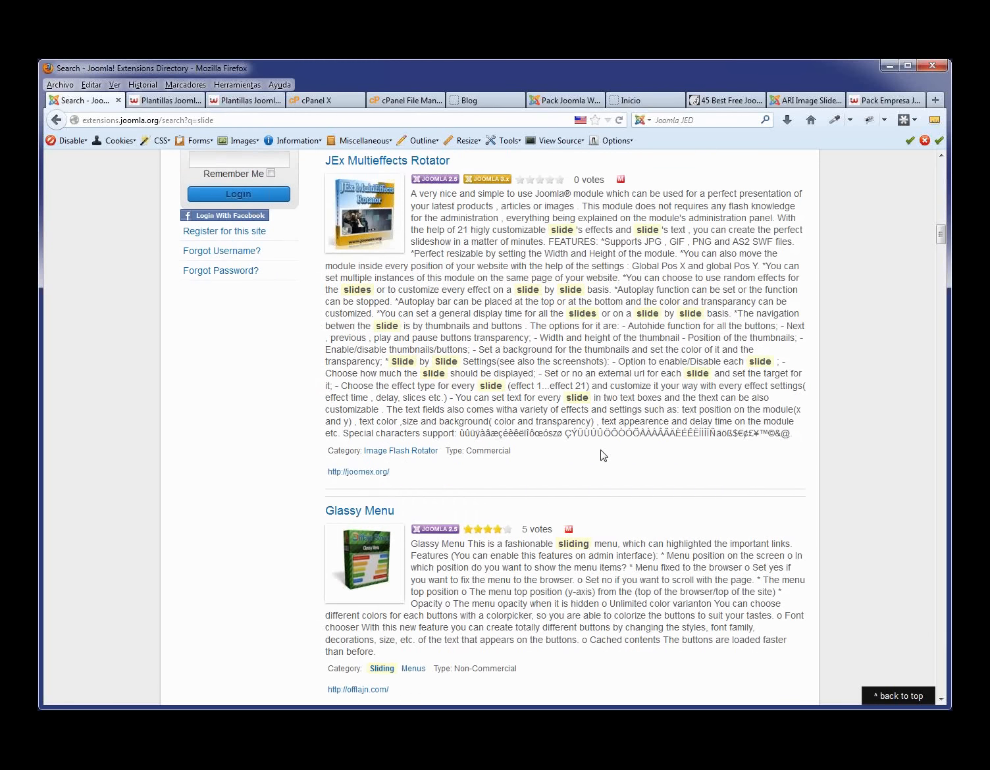
scroll(603, 455, "down", 5)
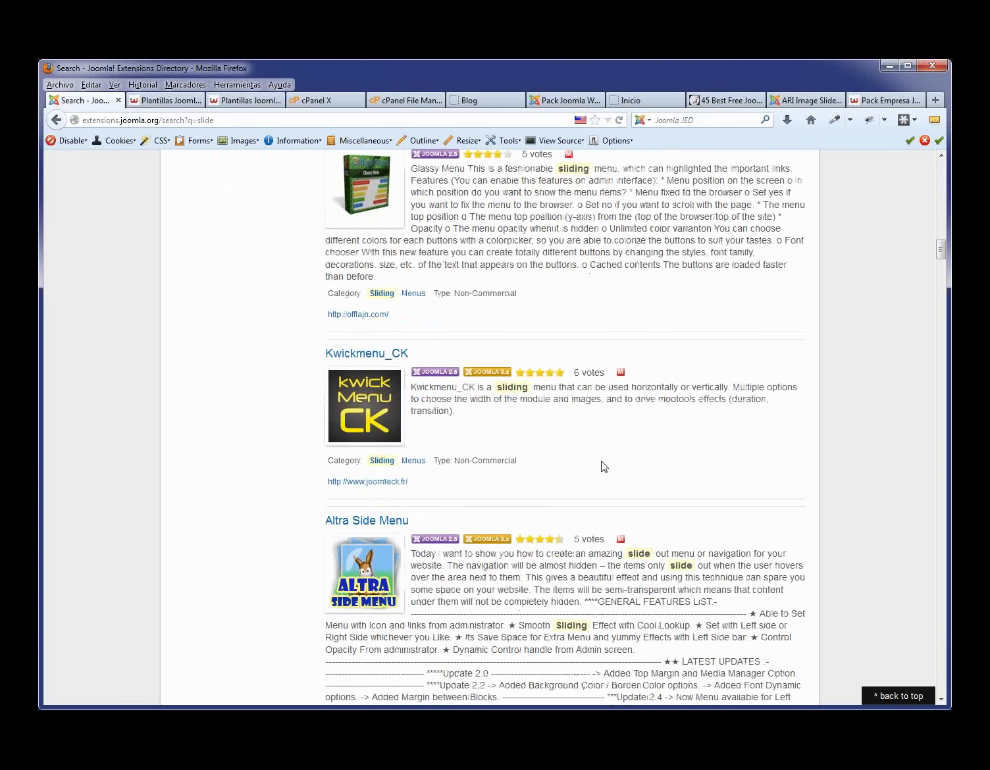
scroll(494, 430, "down", 3)
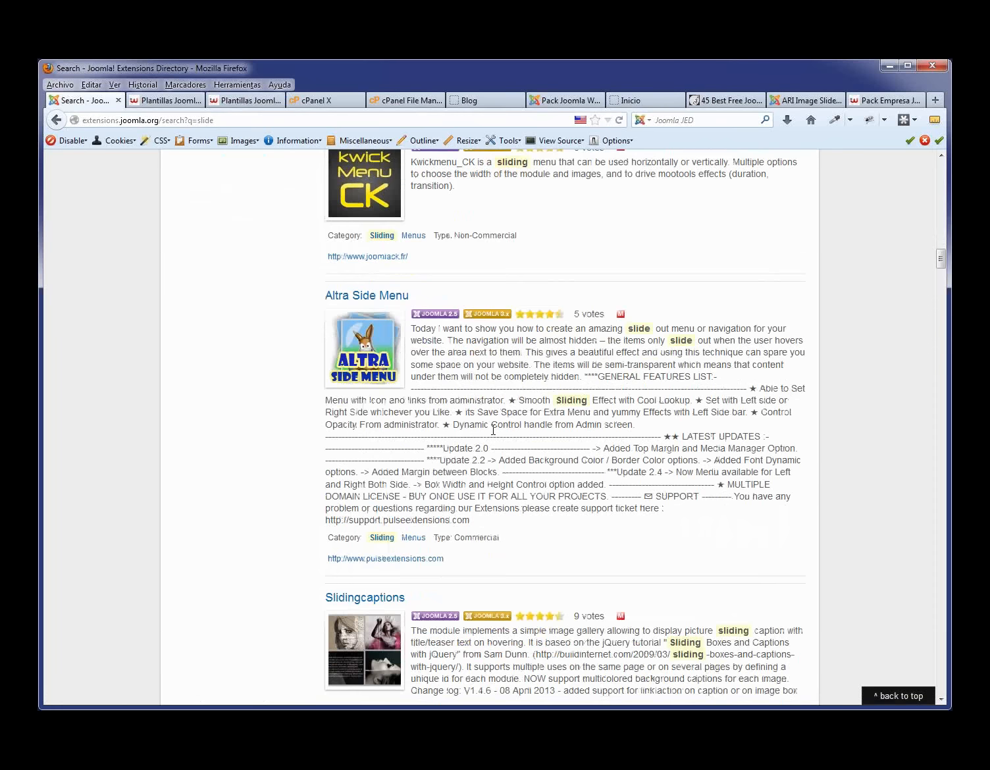
scroll(494, 430, "down", 4)
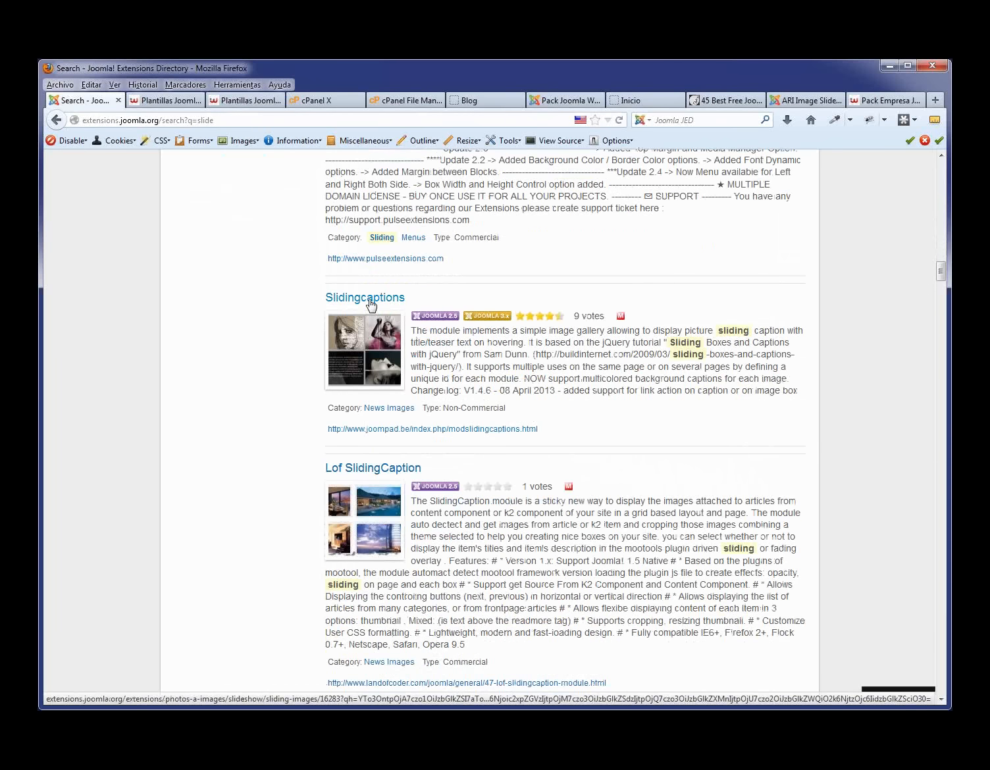
- Open the Slidingcaptions page and check its Non-Commercial licence and 4.89/5.00 rating
left_click(371, 305)
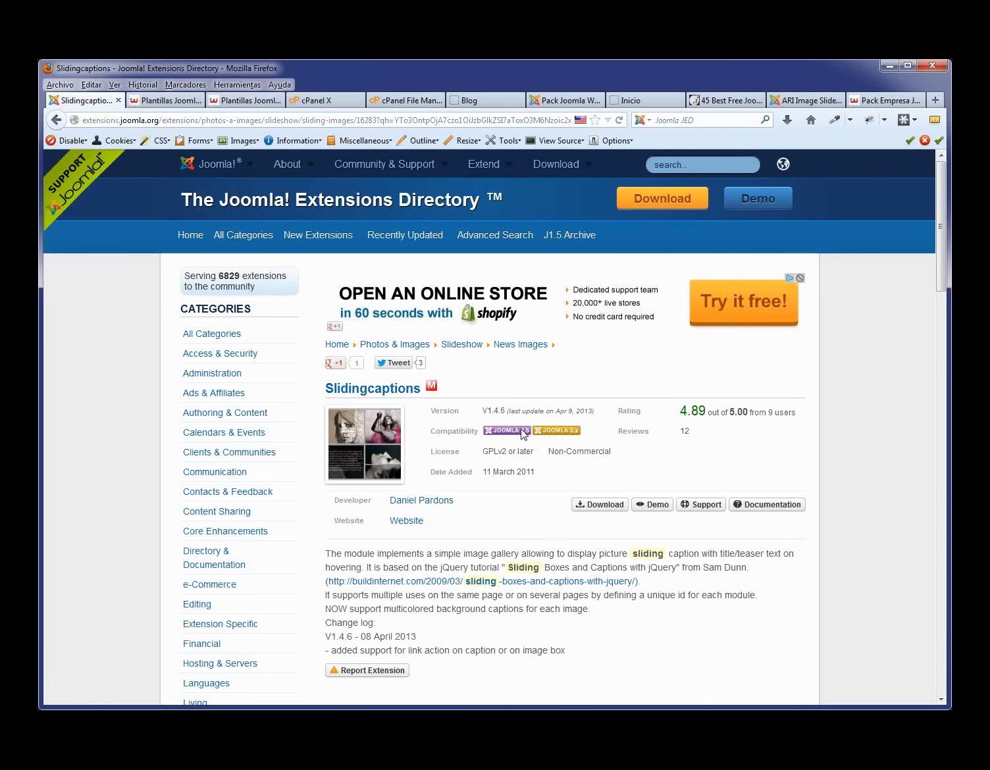
left_click_drag(619, 453, 561, 447)
scroll(590, 445, "down", 4)
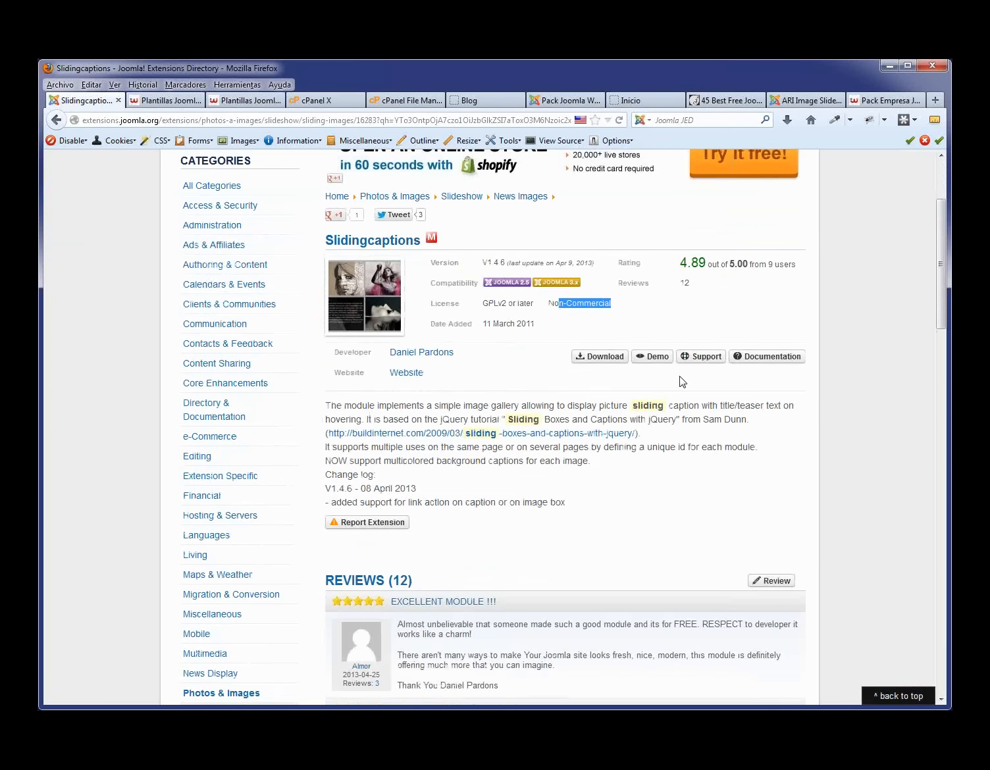
scroll(681, 383, "up", 4)
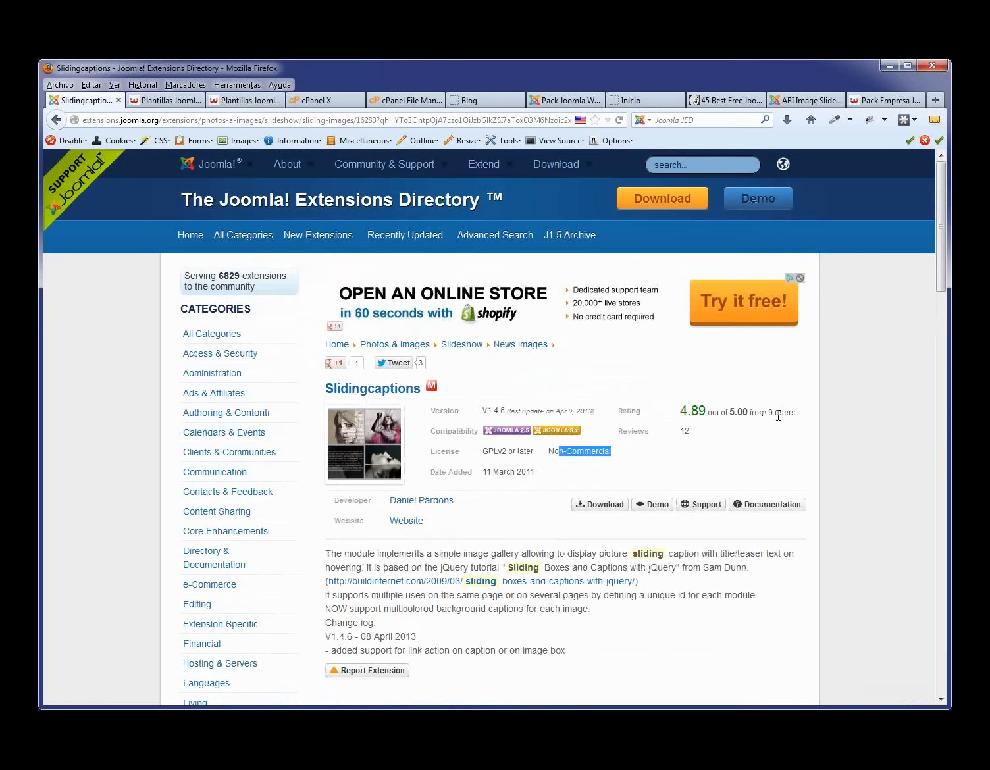
left_click_drag(793, 413, 685, 415)
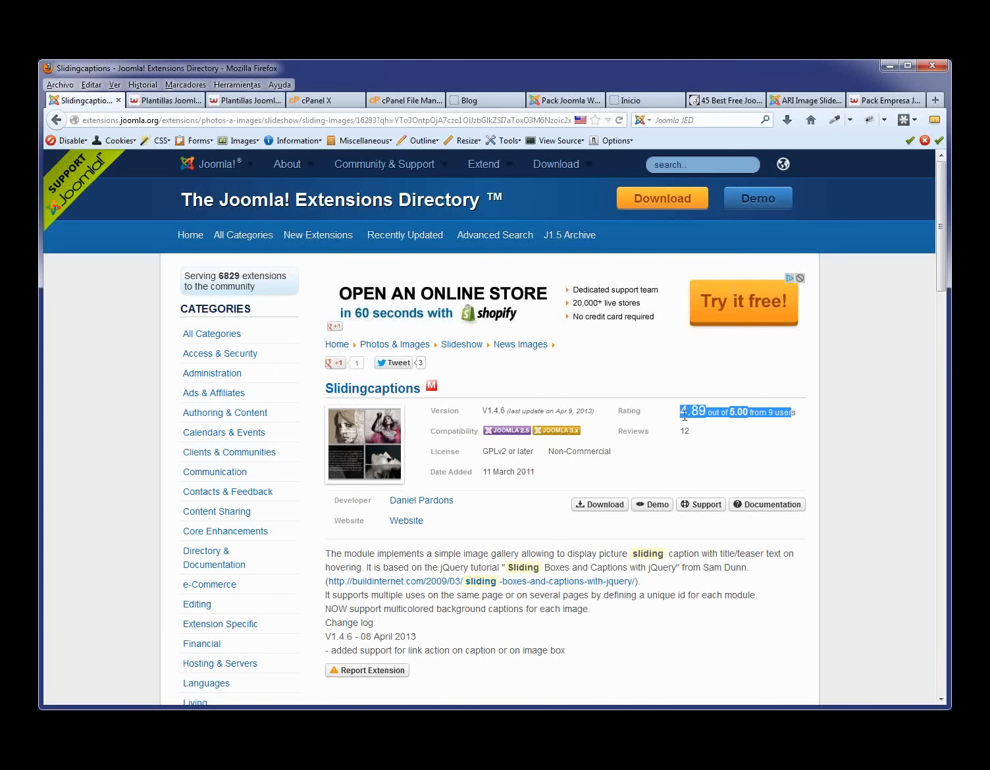
left_click(729, 436)
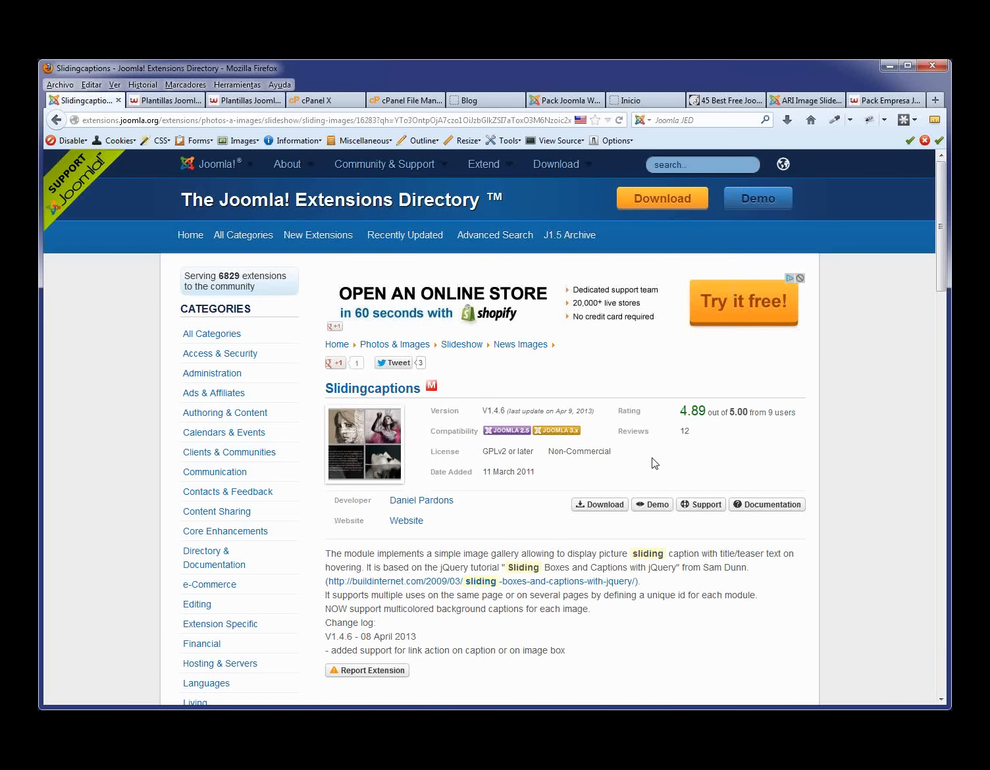
- Read through the Slidingcaptions reviews, then open its live demo site
scroll(655, 464, "down", 9)
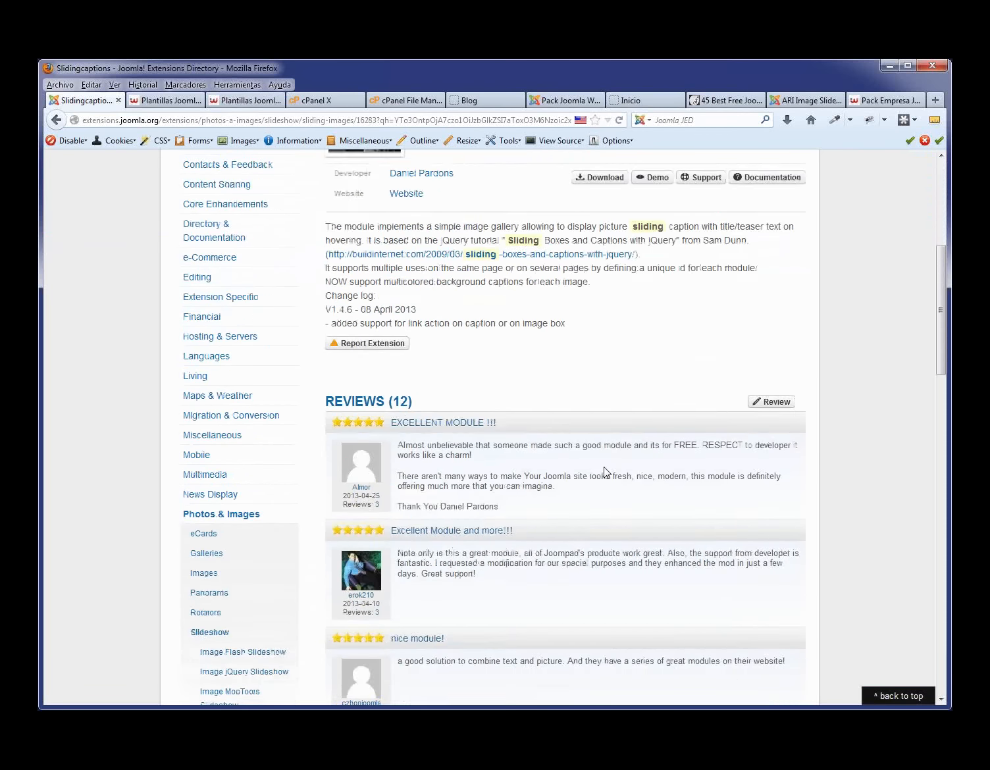
scroll(607, 473, "down", 1)
scroll(404, 524, "down", 10)
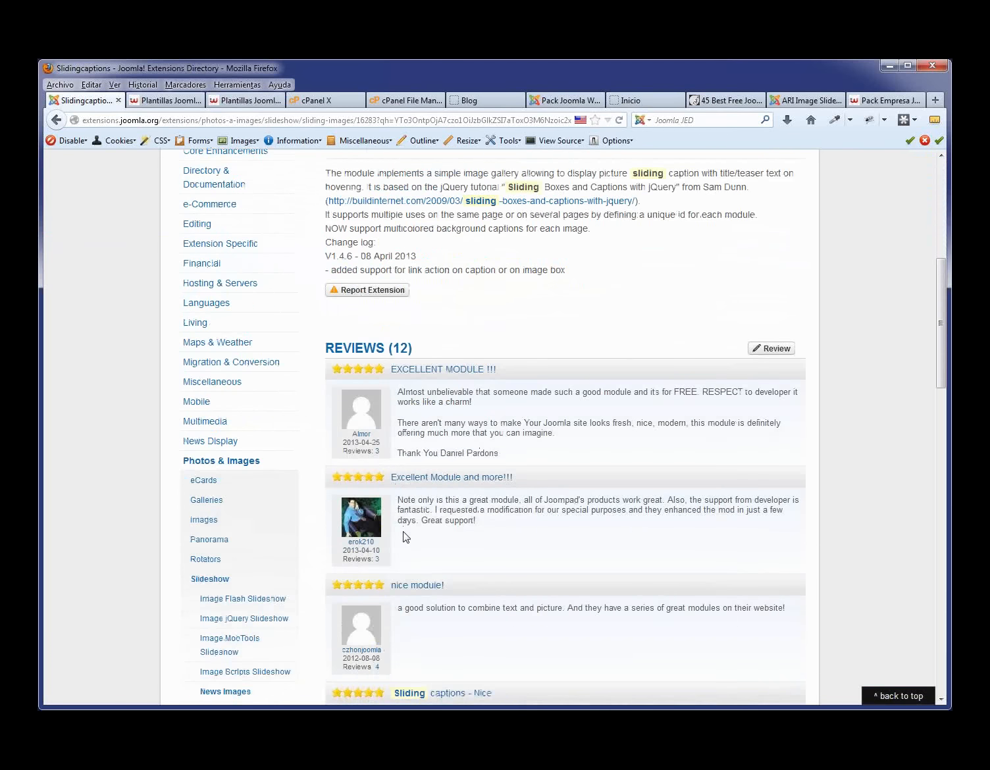
scroll(403, 544, "down", 10)
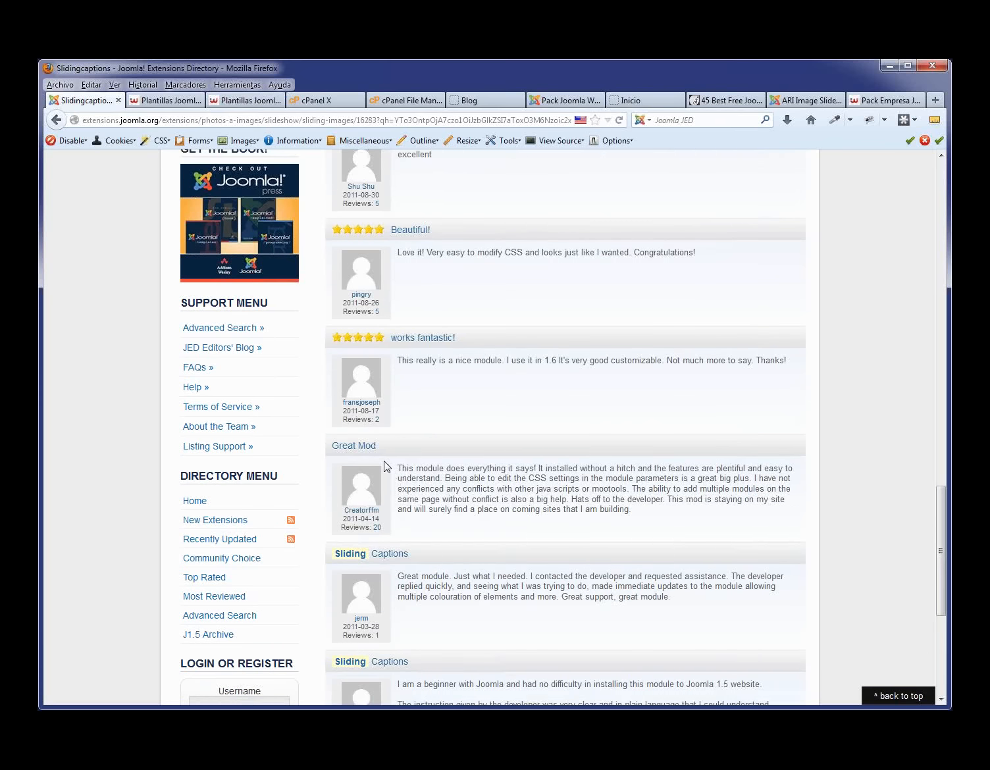
scroll(385, 469, "up", 12)
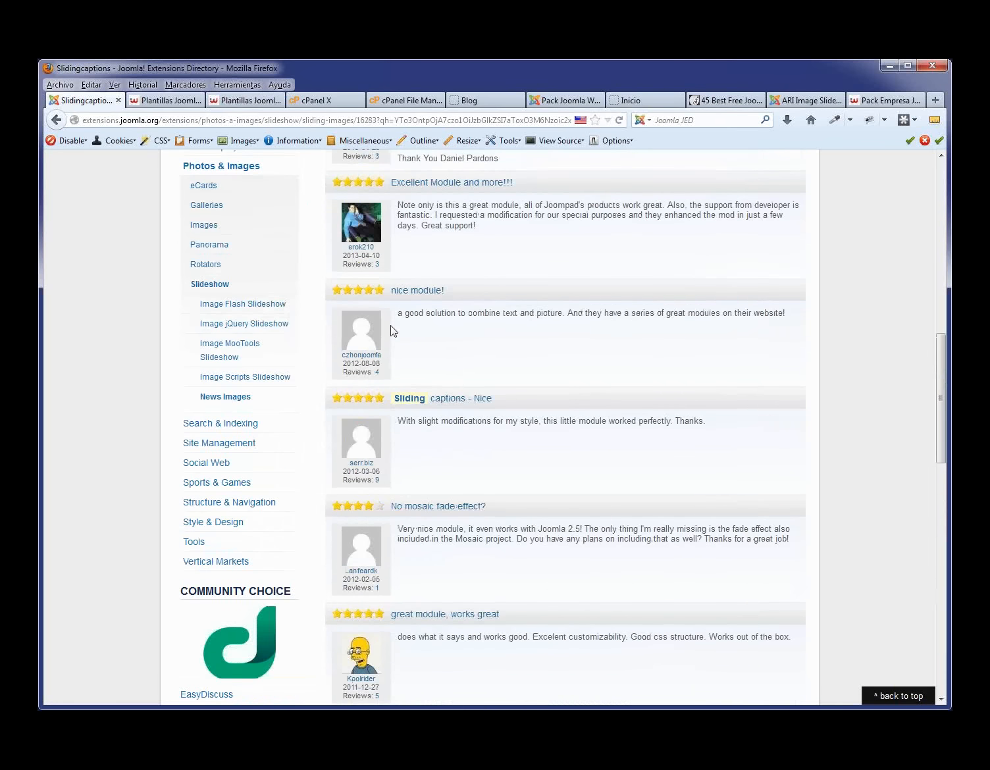
scroll(462, 380, "up", 8)
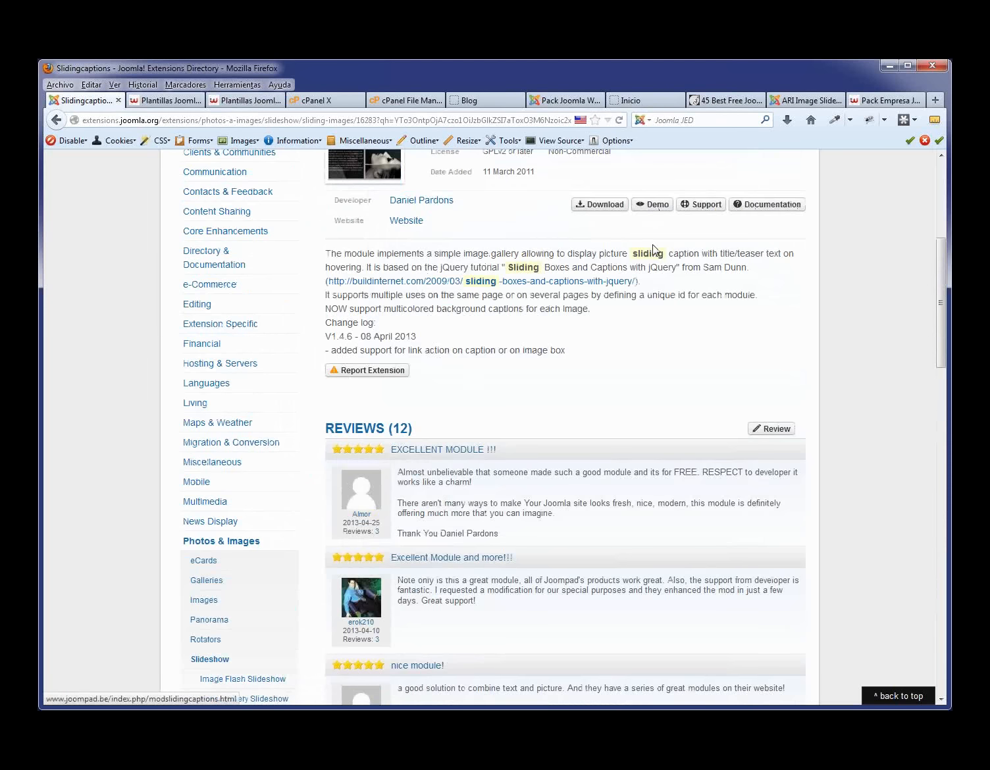
scroll(653, 244, "up", 5)
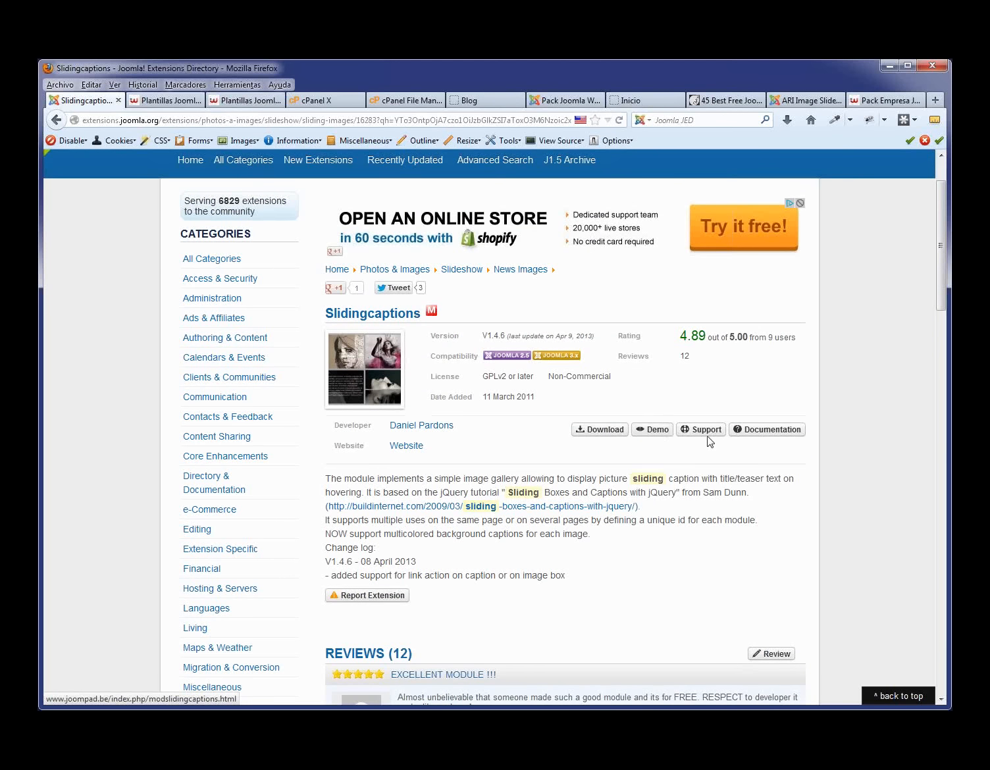
left_click(658, 430)
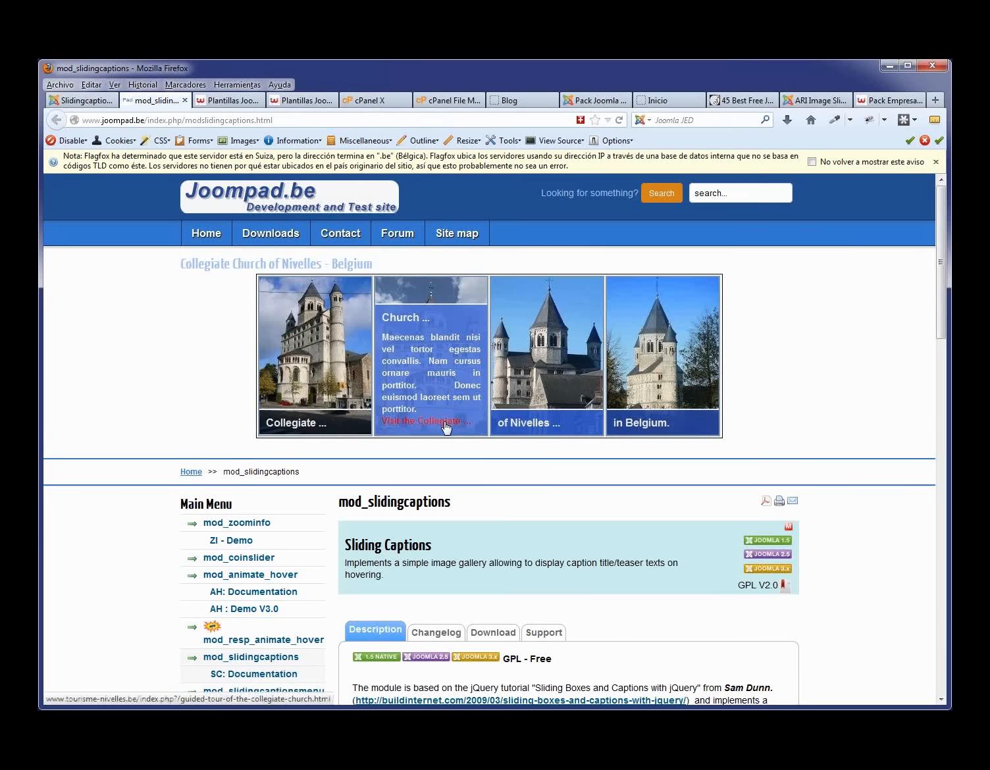
- Follow a church caption link, close both Joompad demo tabs, and return to Slidingcaptions
left_click(443, 421)
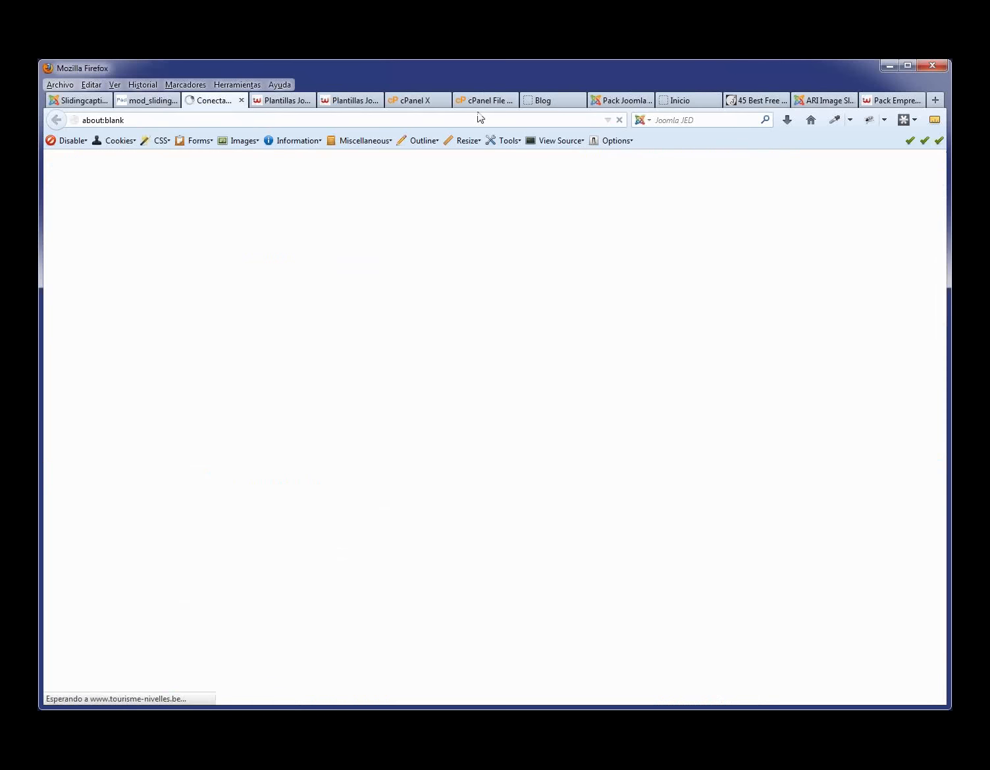
left_click(242, 101)
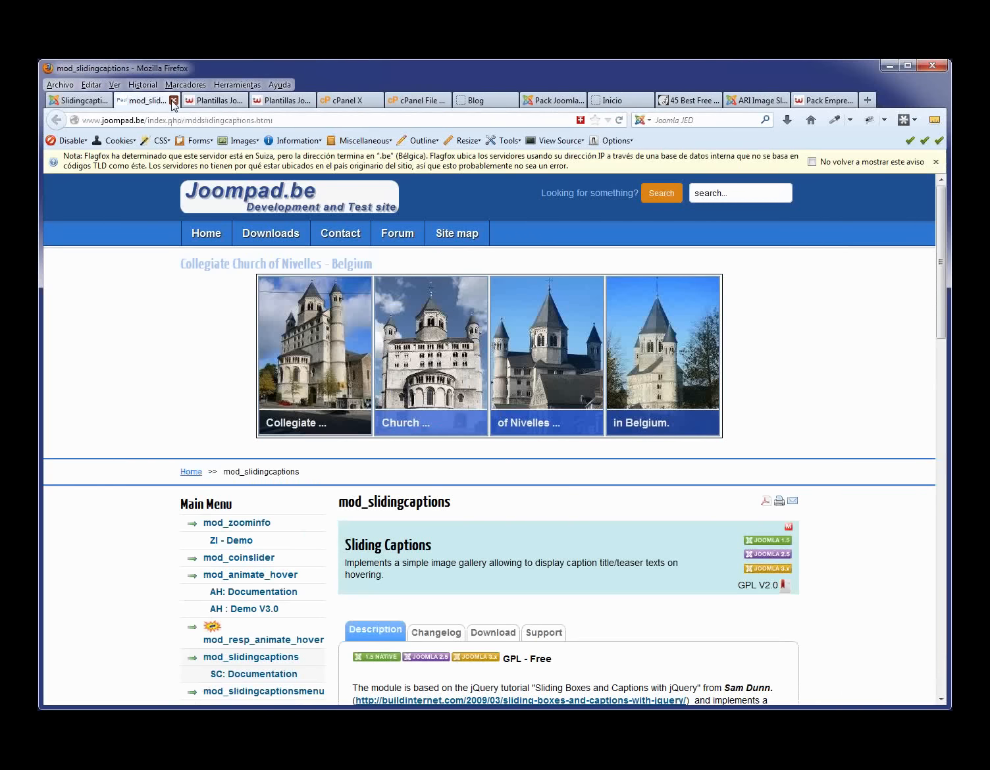
left_click(173, 101)
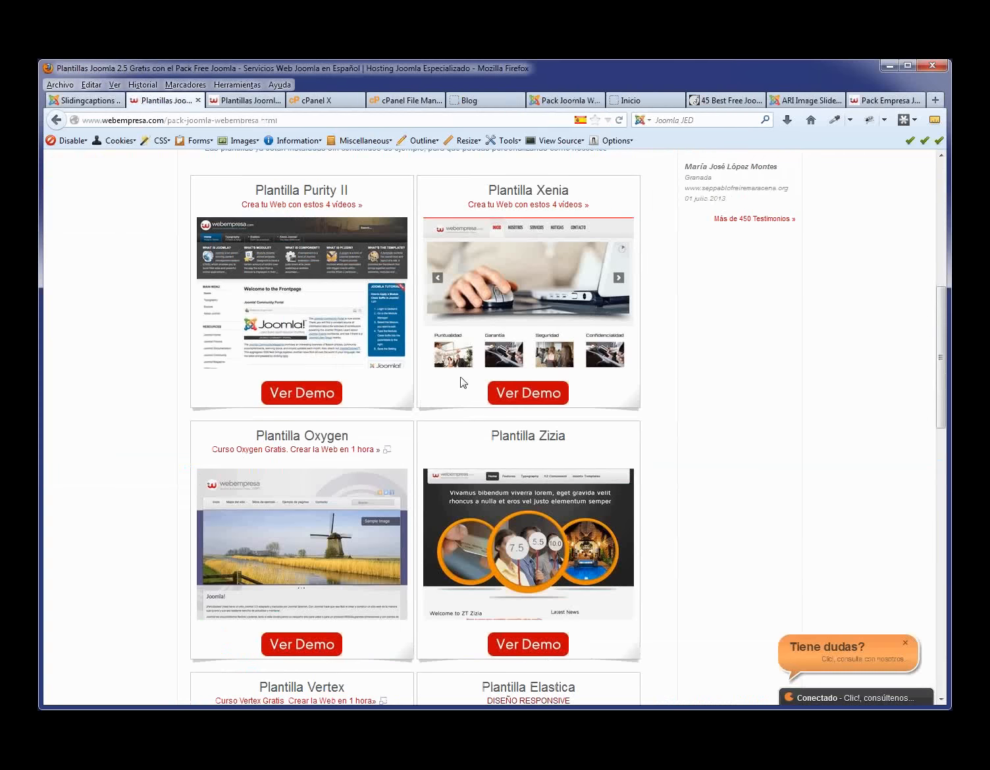
scroll(464, 383, "up", 7)
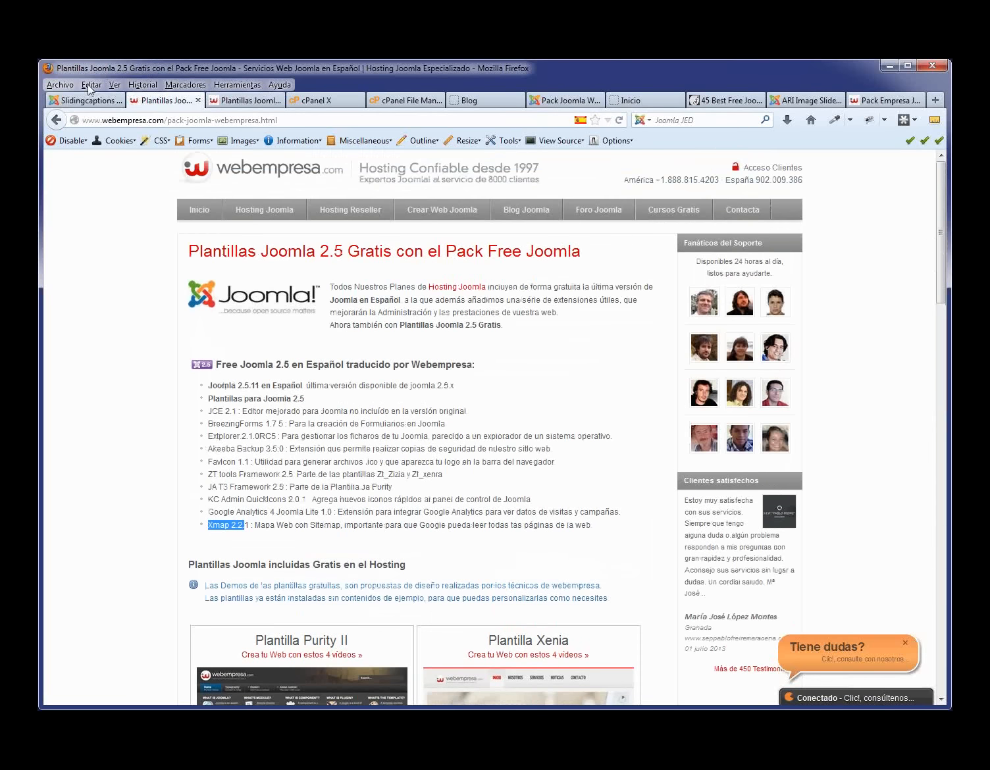
left_click(89, 101)
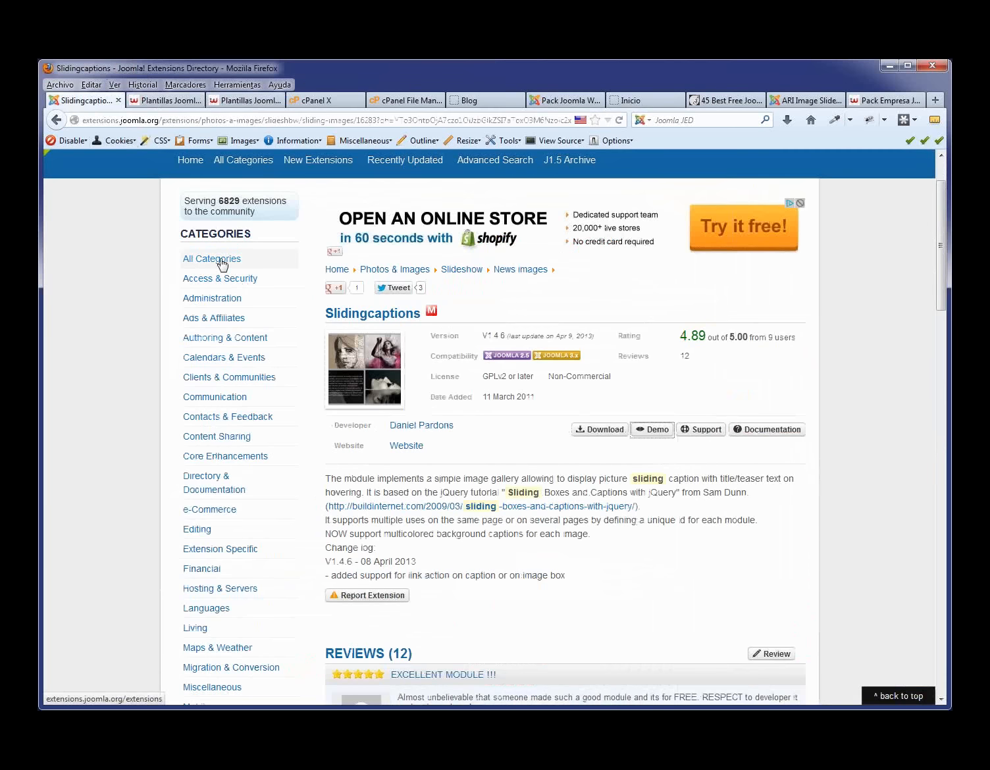
left_click(261, 162)
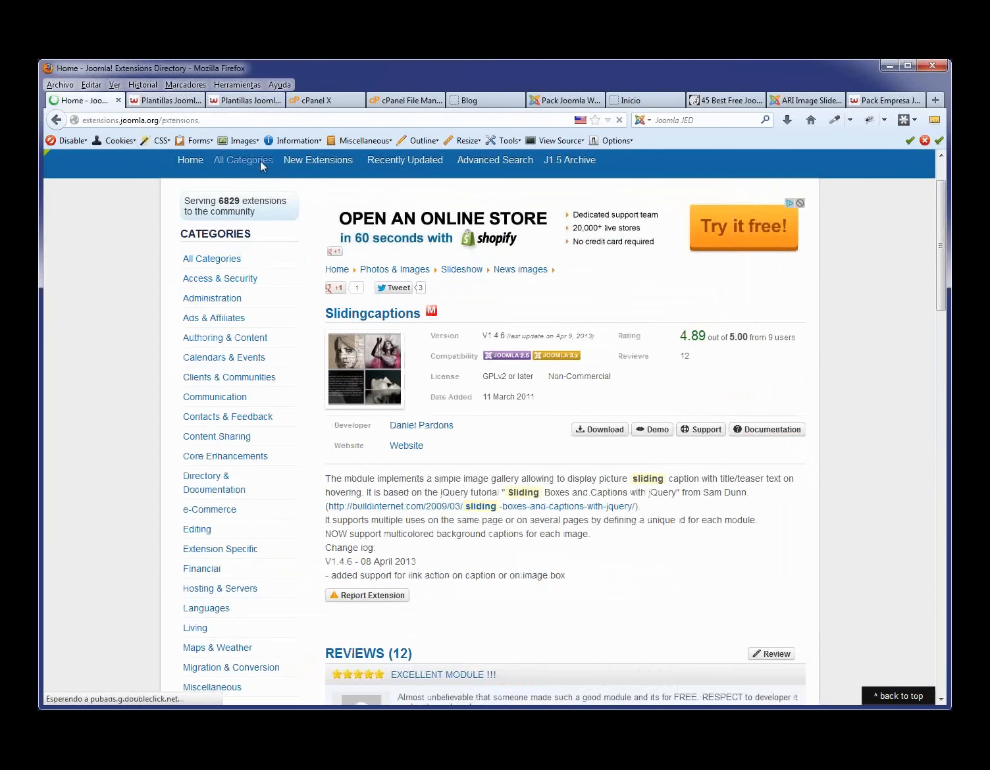
scroll(501, 415, "down", 4)
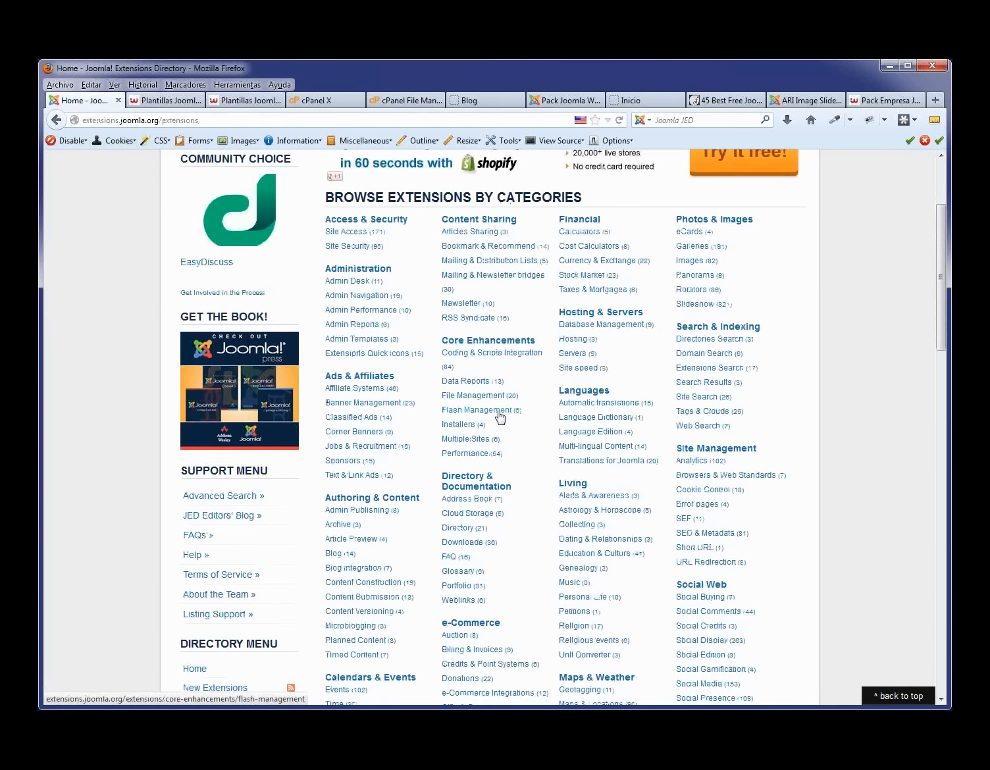
scroll(501, 416, "down", 3)
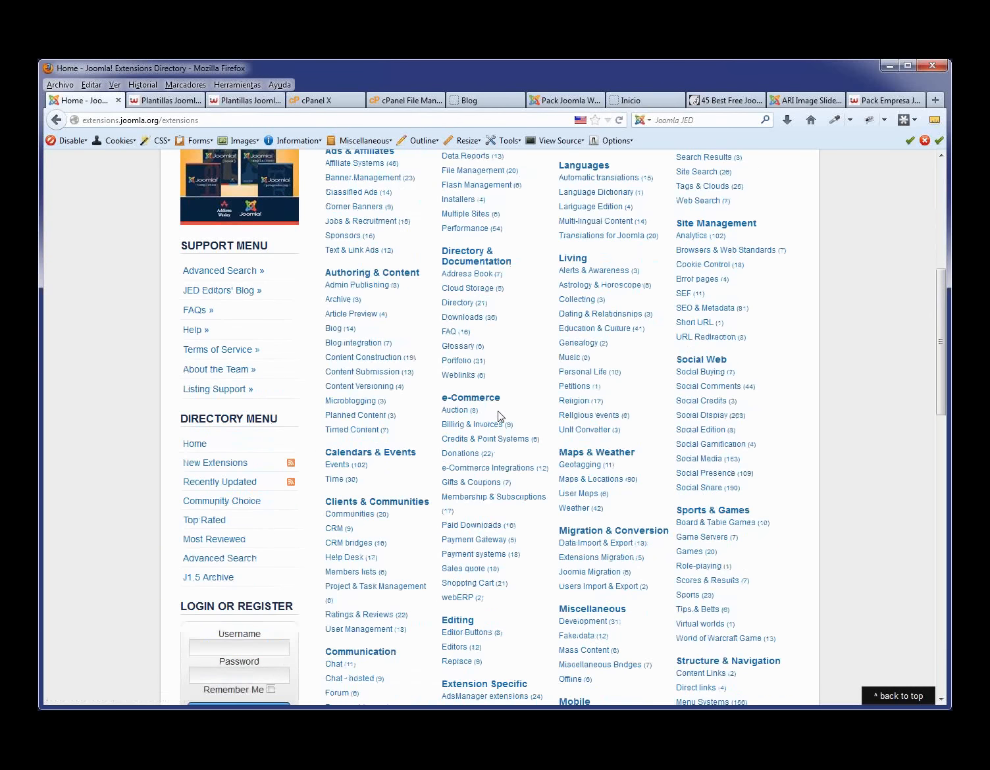
scroll(501, 417, "down", 5)
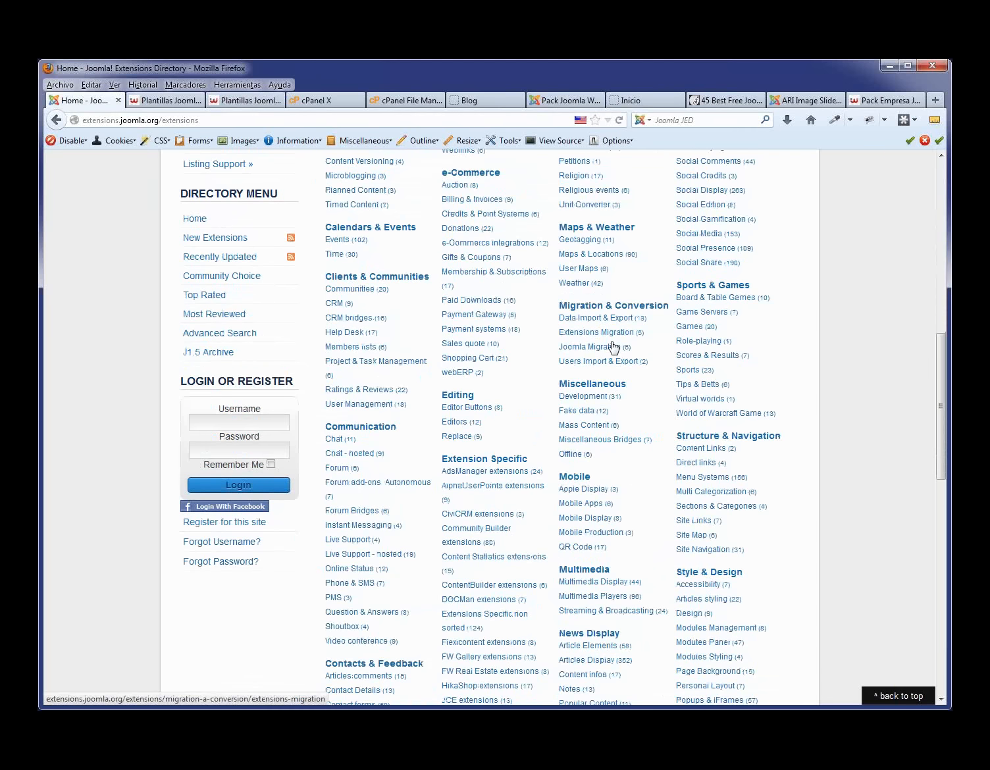
scroll(612, 347, "down", 6)
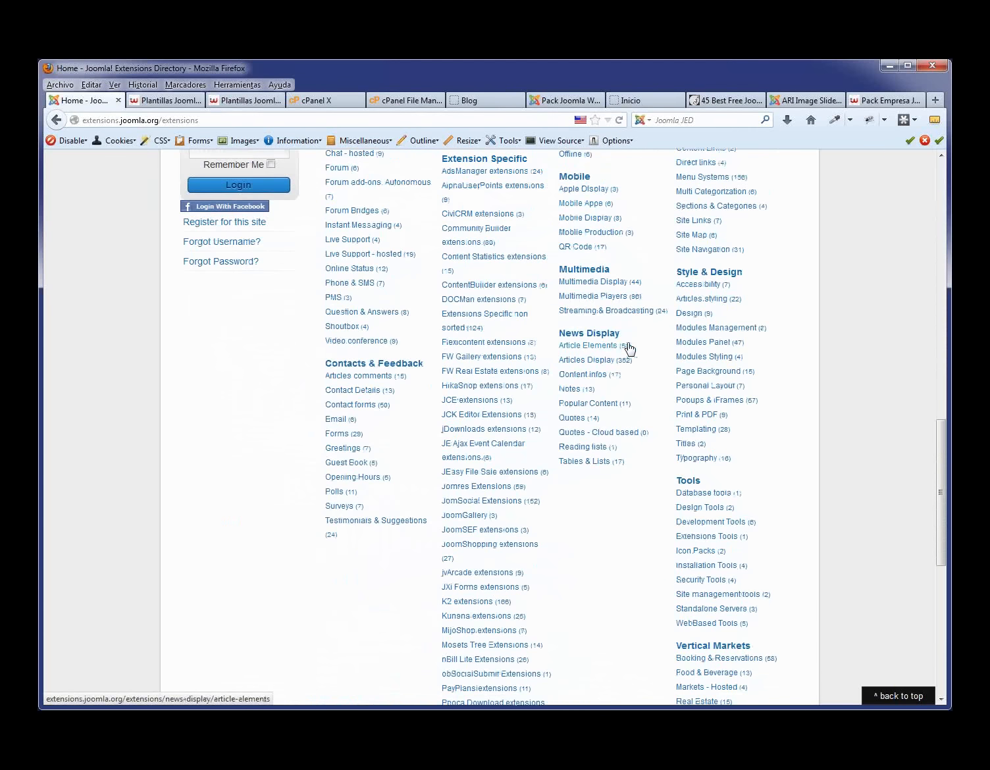
scroll(591, 424, "up", 5)
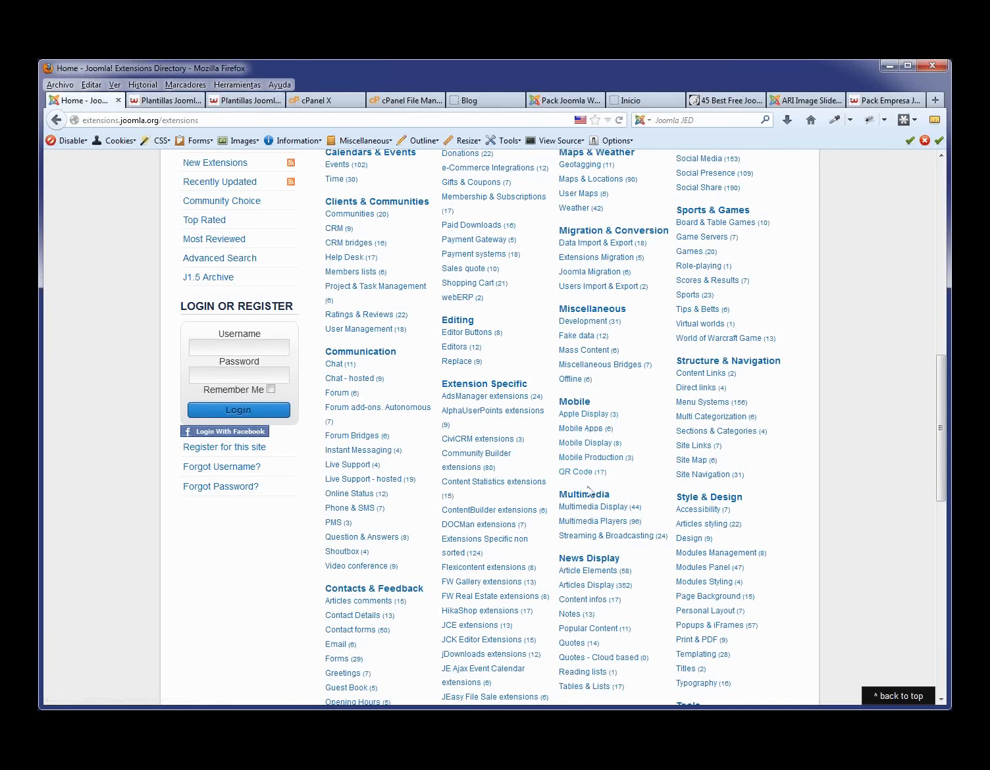
scroll(602, 415, "up", 6)
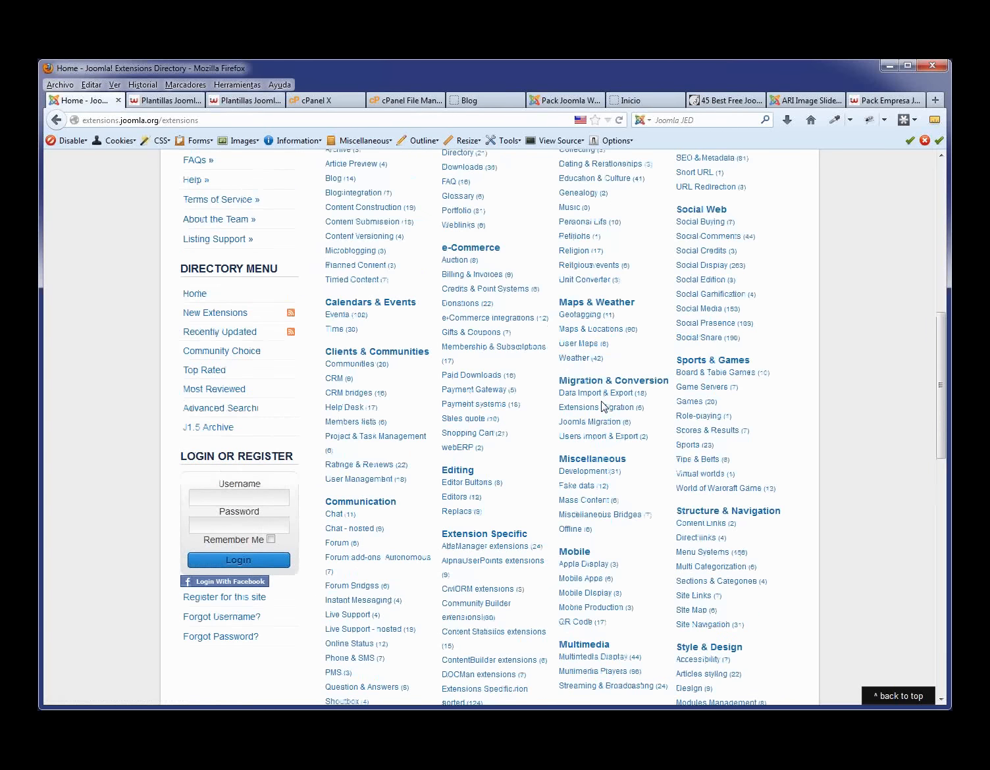
scroll(602, 408, "up", 3)
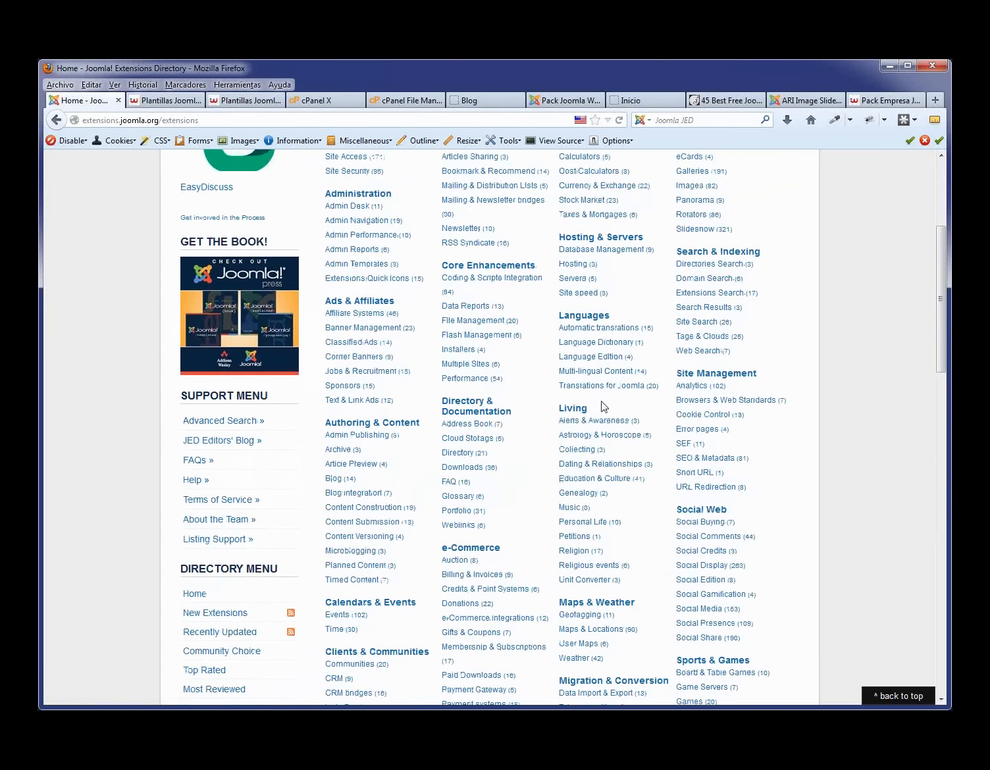
scroll(603, 406, "up", 2)
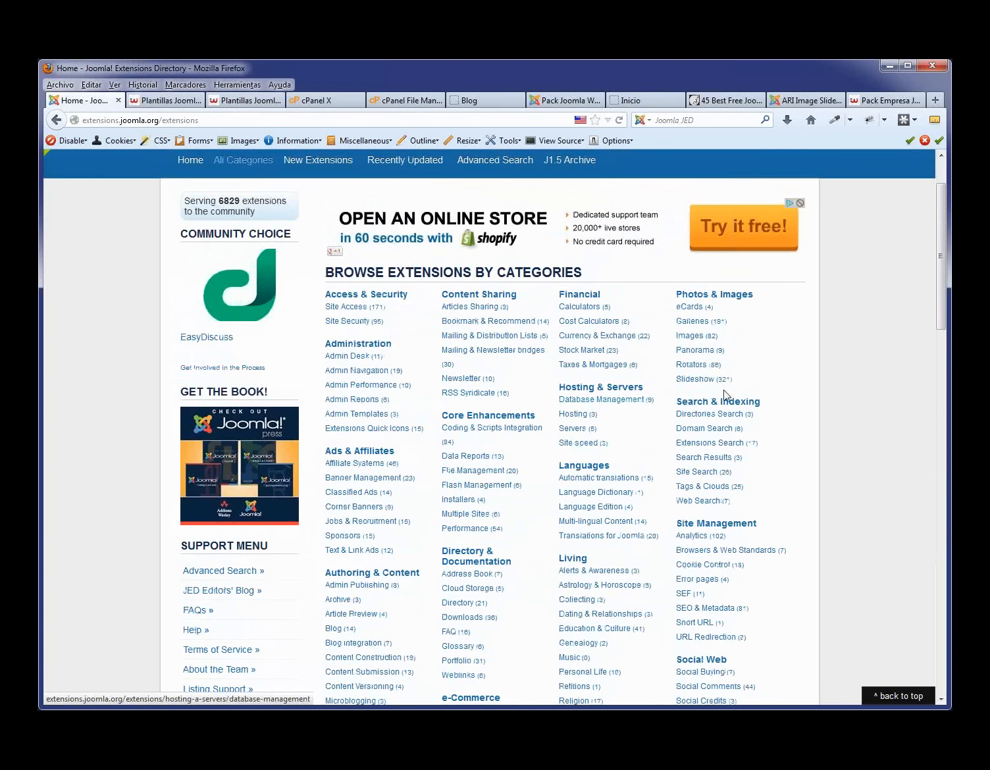
- Open the Photos & Images Galleries category, then its related Slideshow category
left_click(699, 322)
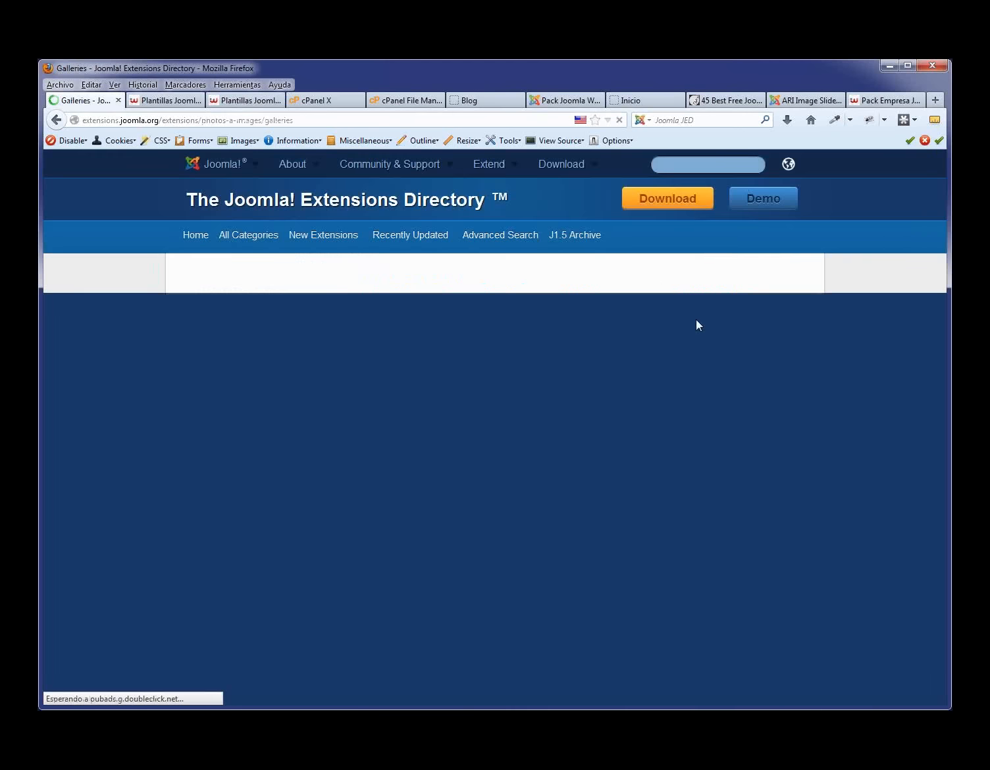
scroll(461, 432, "down", 2)
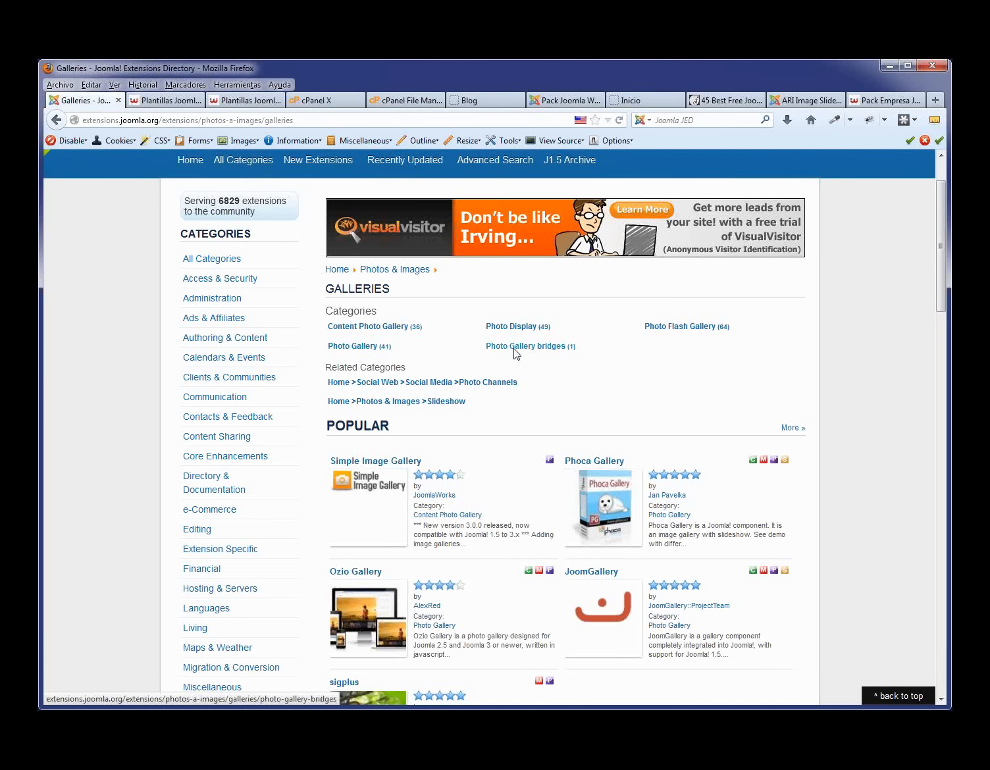
left_click(450, 403)
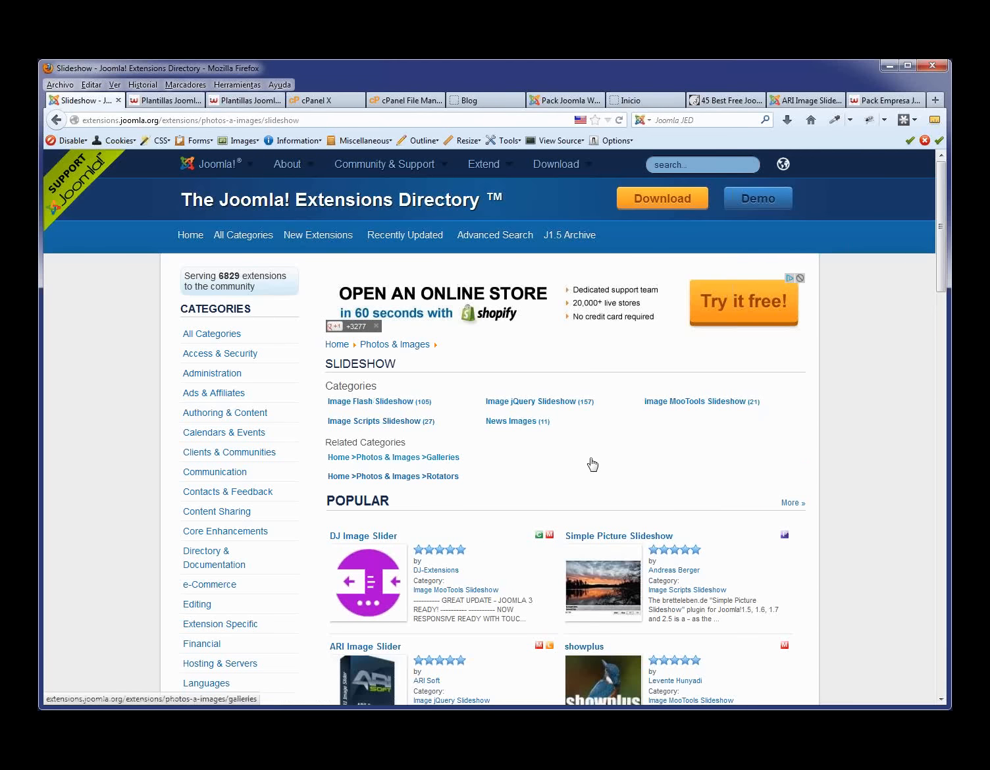
scroll(590, 464, "down", 10)
scroll(478, 393, "up", 5)
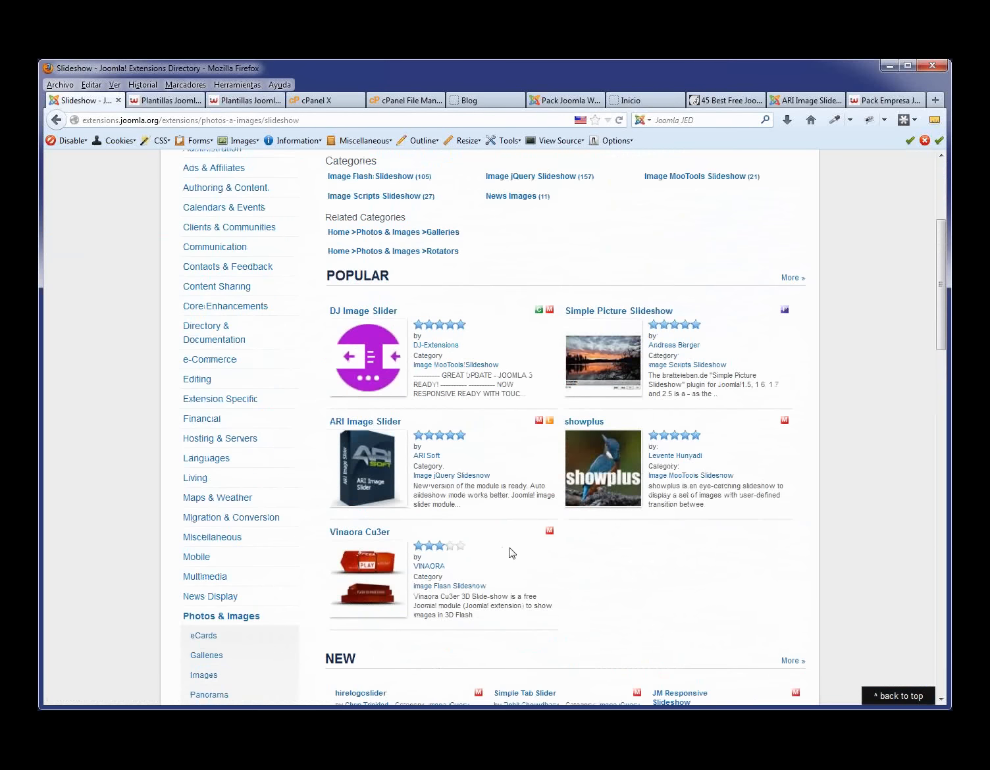
scroll(510, 553, "down", 6)
scroll(539, 519, "down", 3)
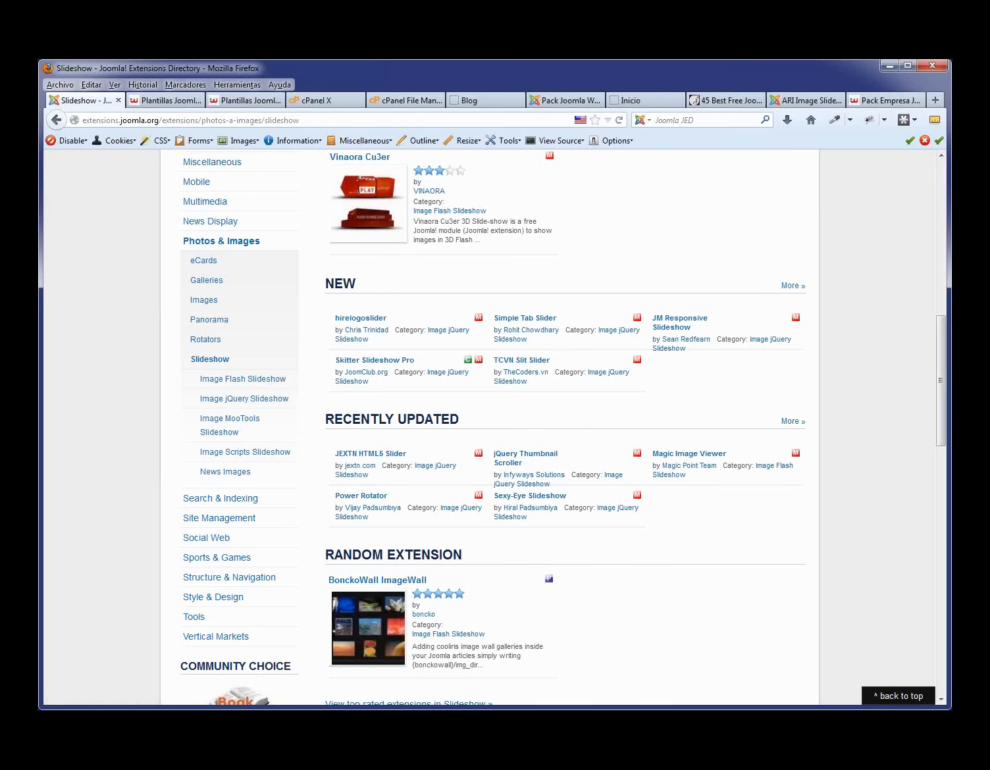
scroll(864, 525, "up", 5)
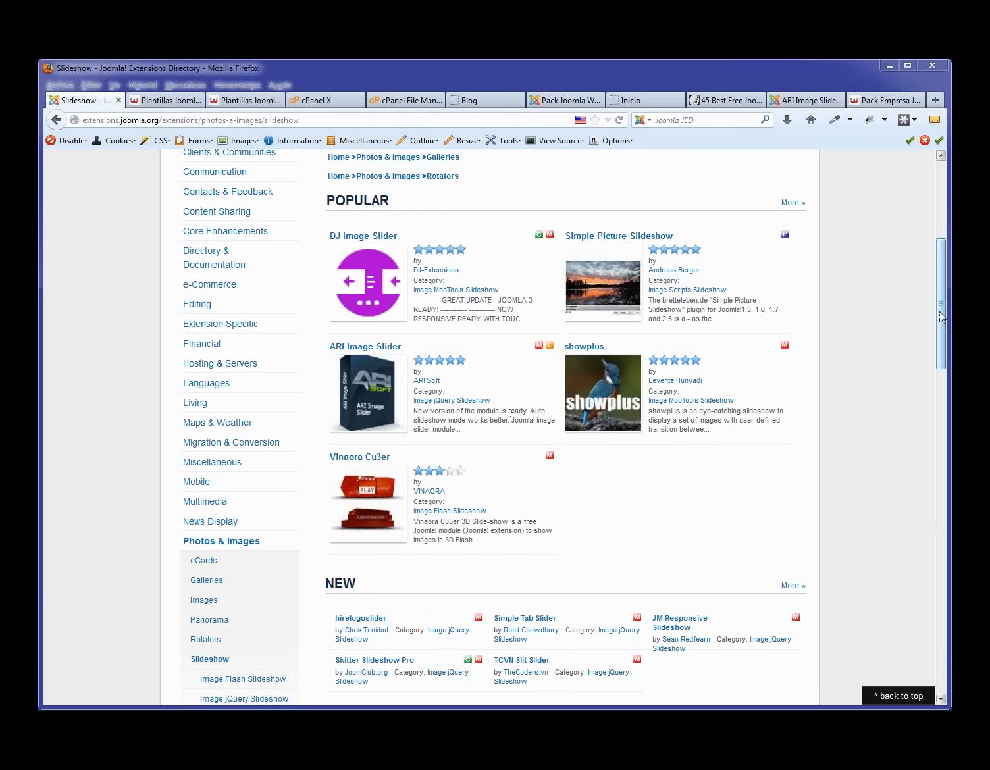
left_click_drag(941, 316, 941, 235)
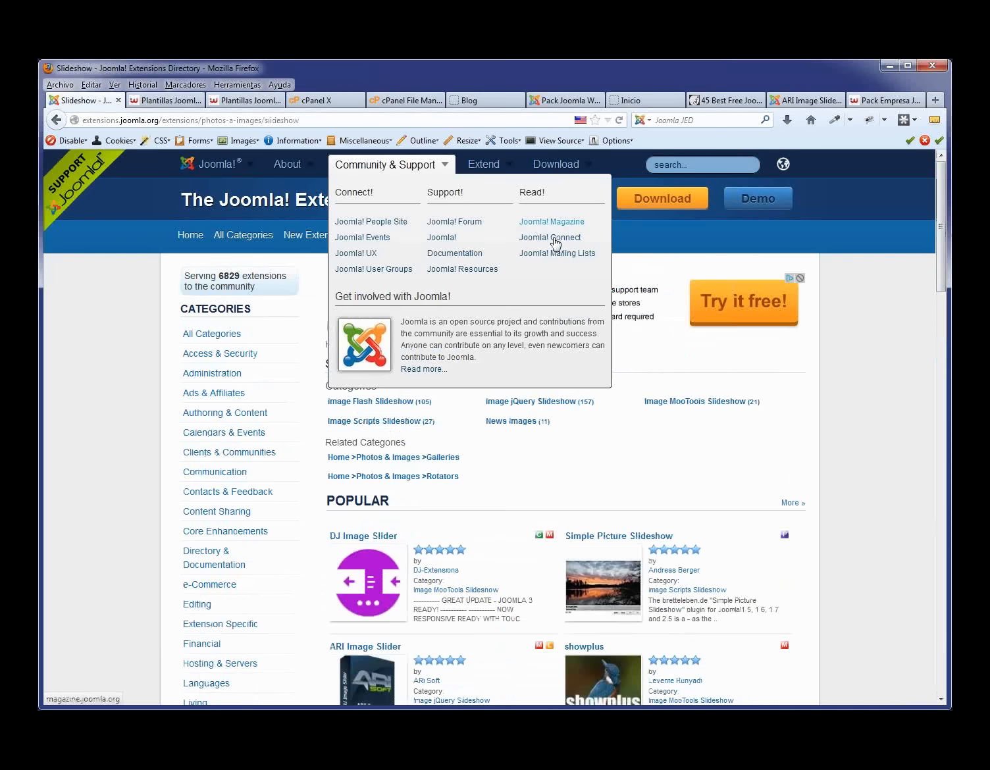
- Open the Simple Image Gallery plugin in the Plug-in Manager and toggle its advanced and basic options
left_click(564, 102)
scroll(305, 240, "up", 1)
scroll(322, 294, "down", 5)
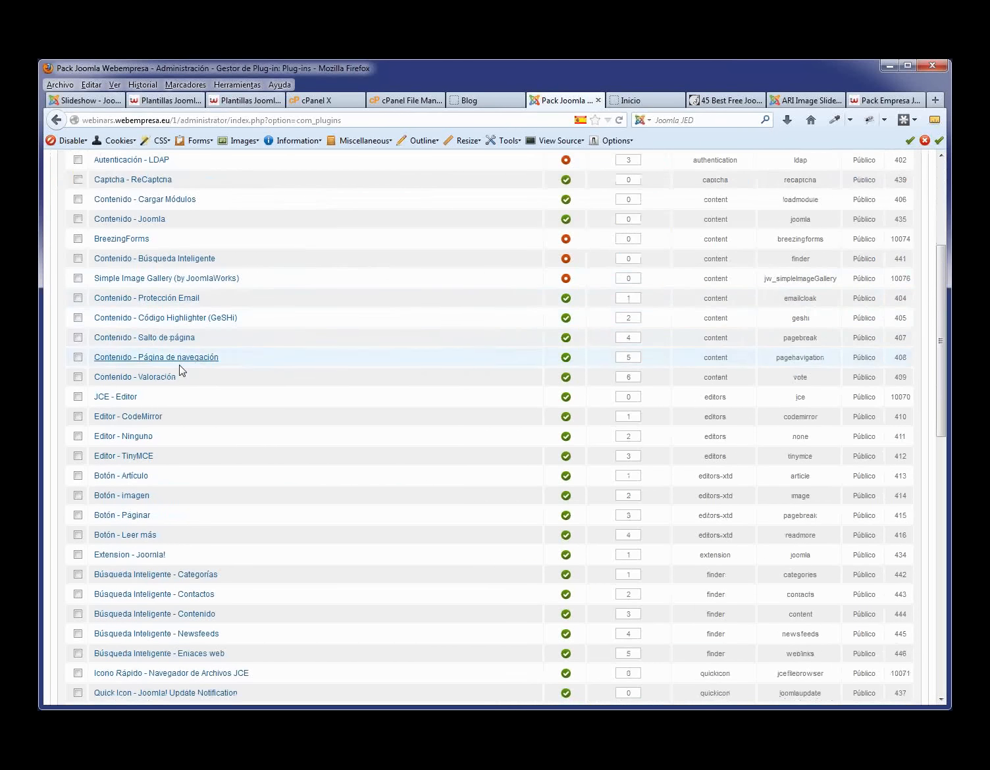
left_click(207, 280)
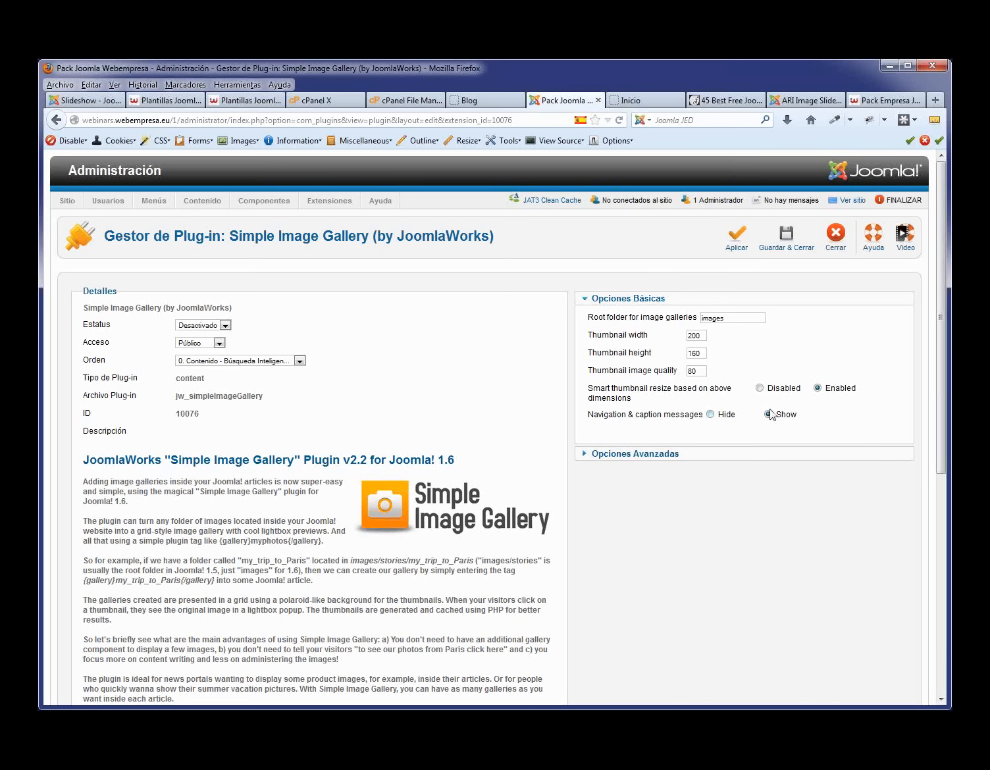
left_click(668, 453)
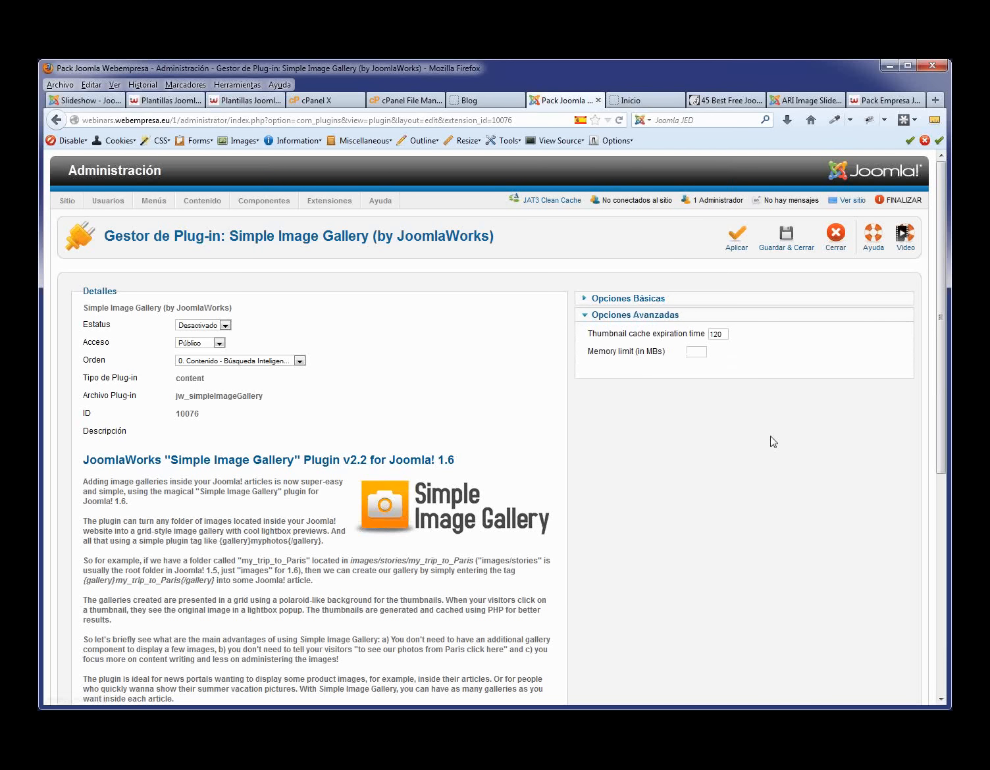
left_click(654, 301)
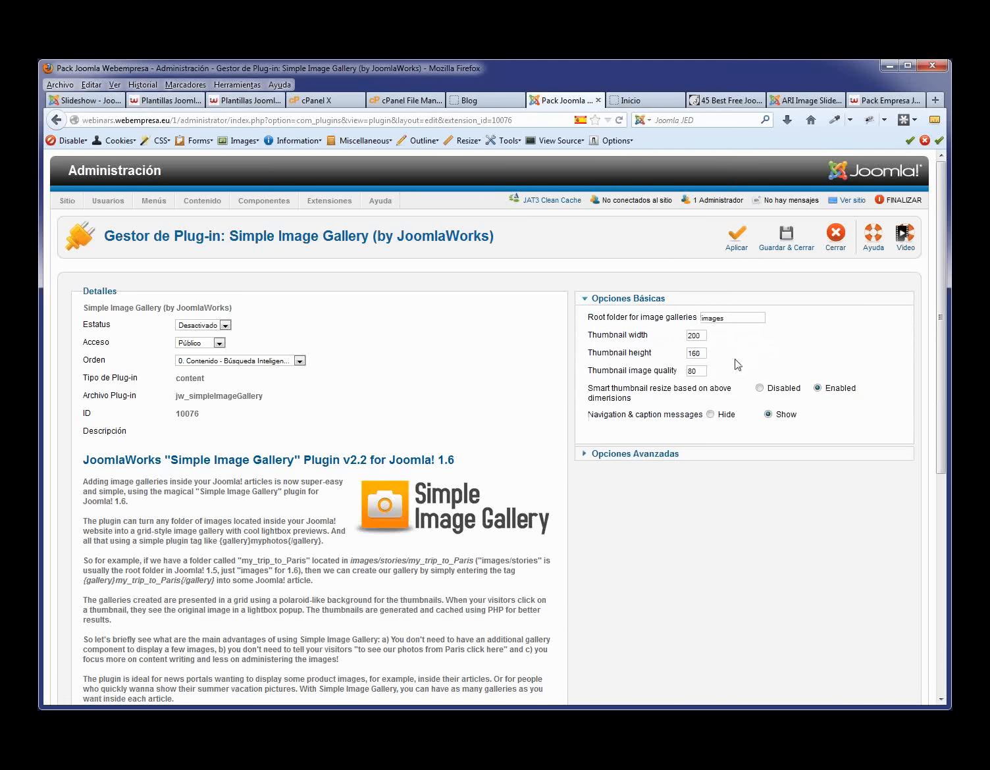
- Select the description's lightbox lines and the {gallery}myphotos{/gallery} example tag
scroll(703, 409, "down", 6)
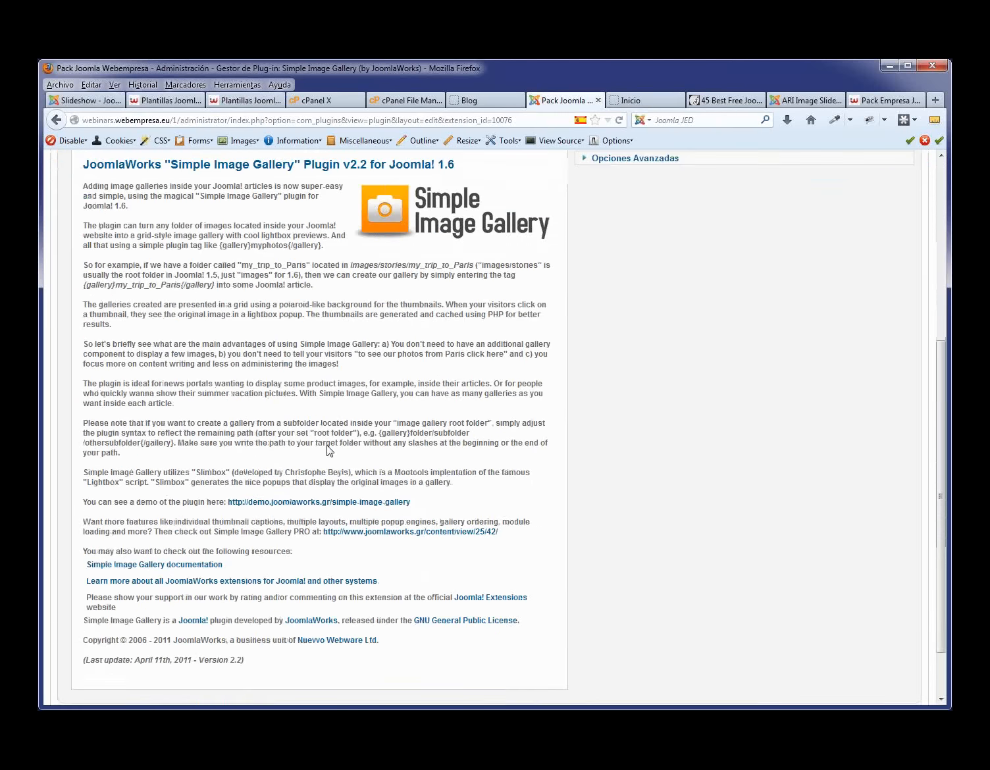
scroll(319, 451, "up", 3)
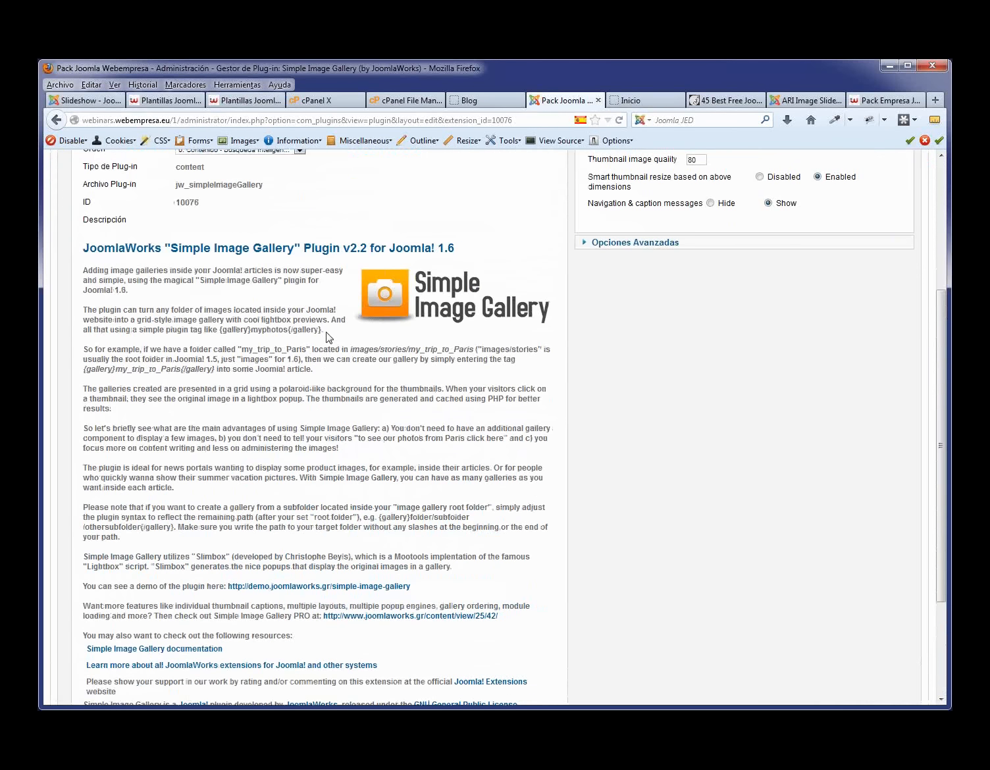
left_click_drag(326, 332, 257, 320)
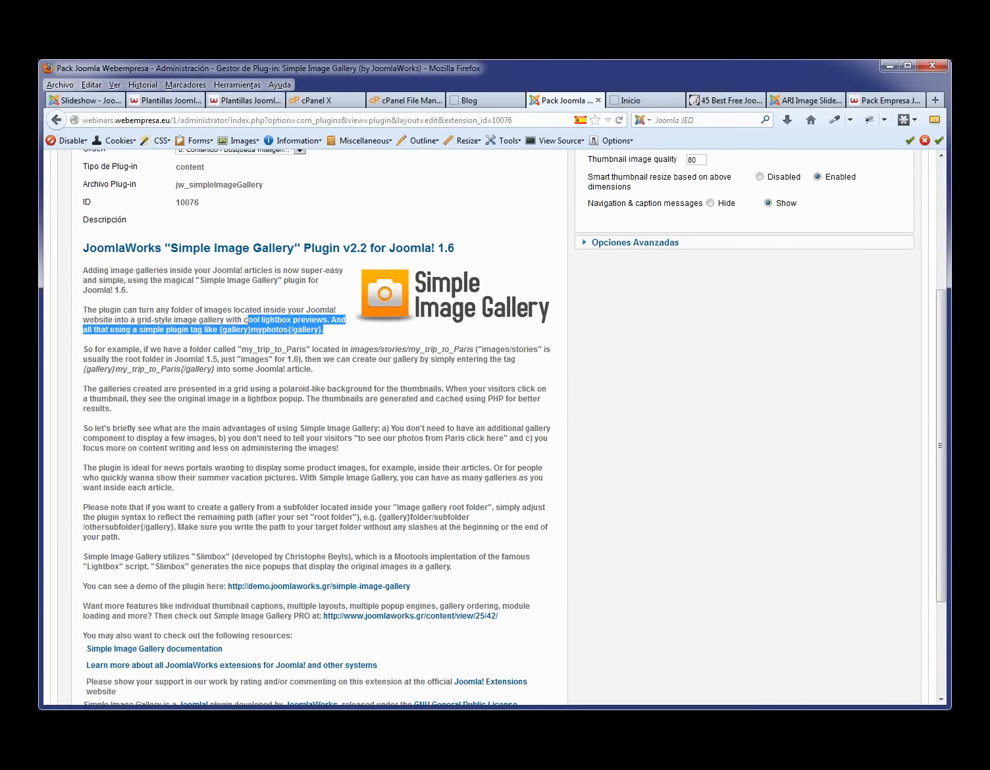
left_click(272, 322)
left_click_drag(245, 320, 218, 329)
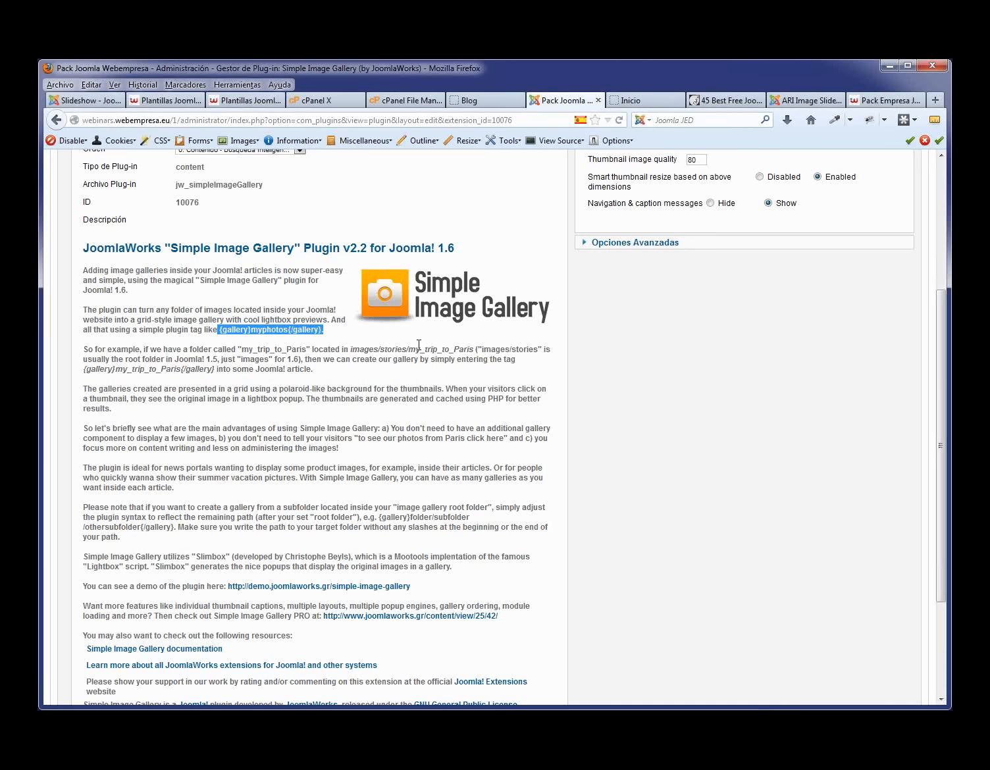
scroll(632, 474, "up", 4)
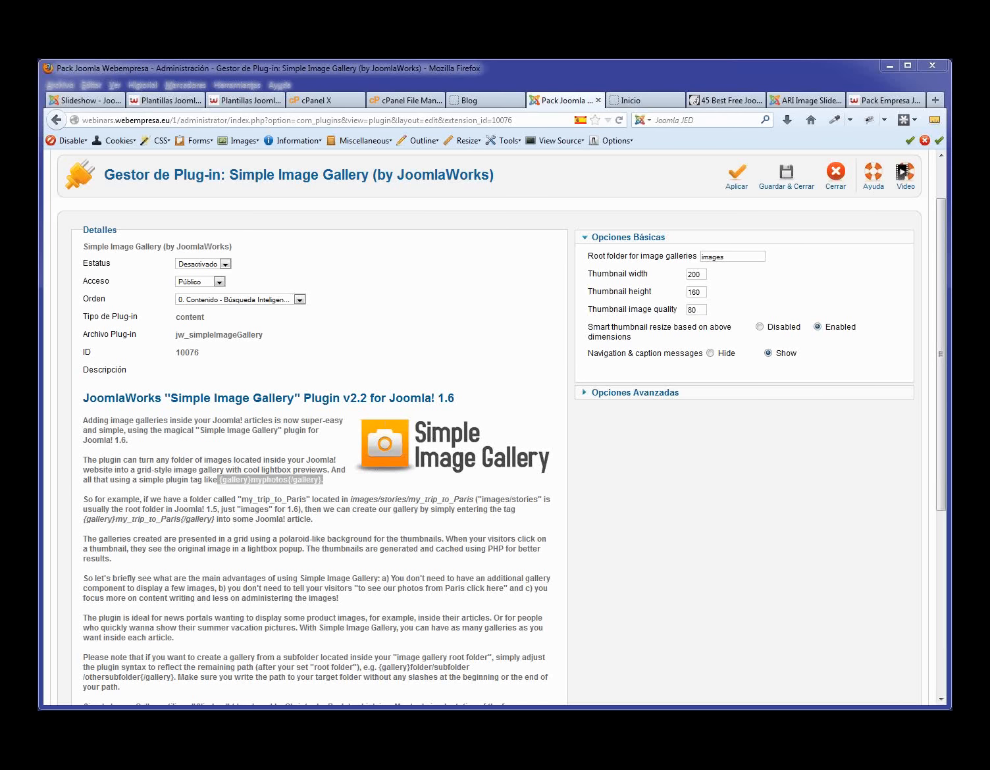
- Close the plugin and upload com_phocagallery_v3.2.3.zip via Extension Manager's Subir e Instalar
left_click(837, 173)
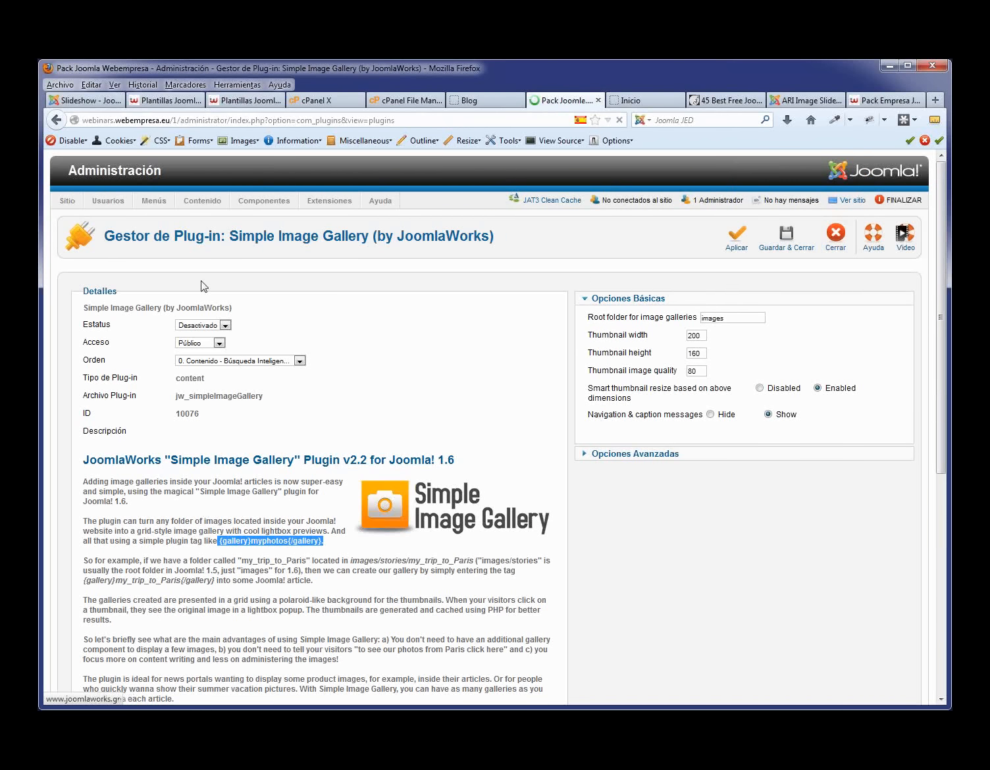
left_click(330, 218)
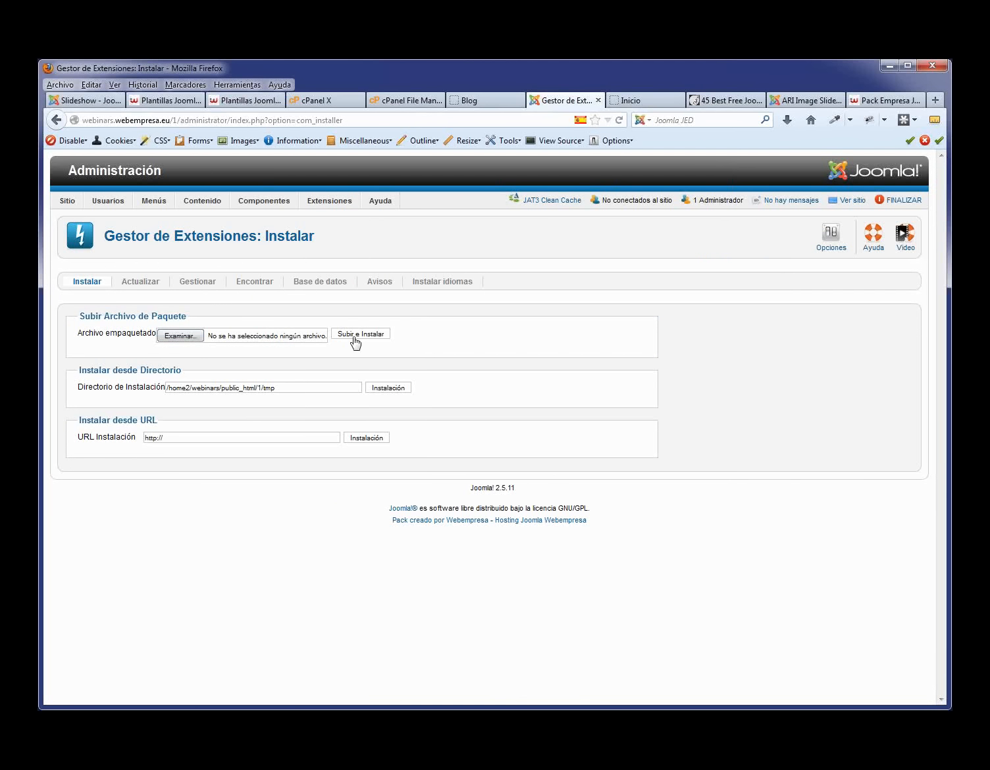
left_click(184, 340)
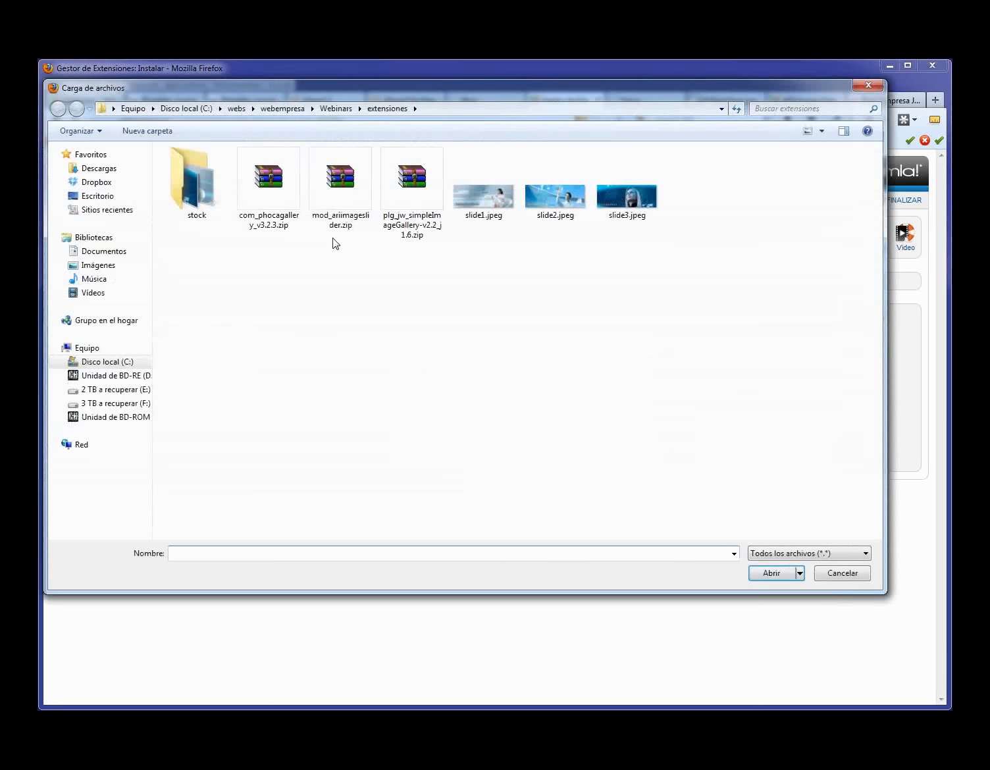
left_click(260, 197)
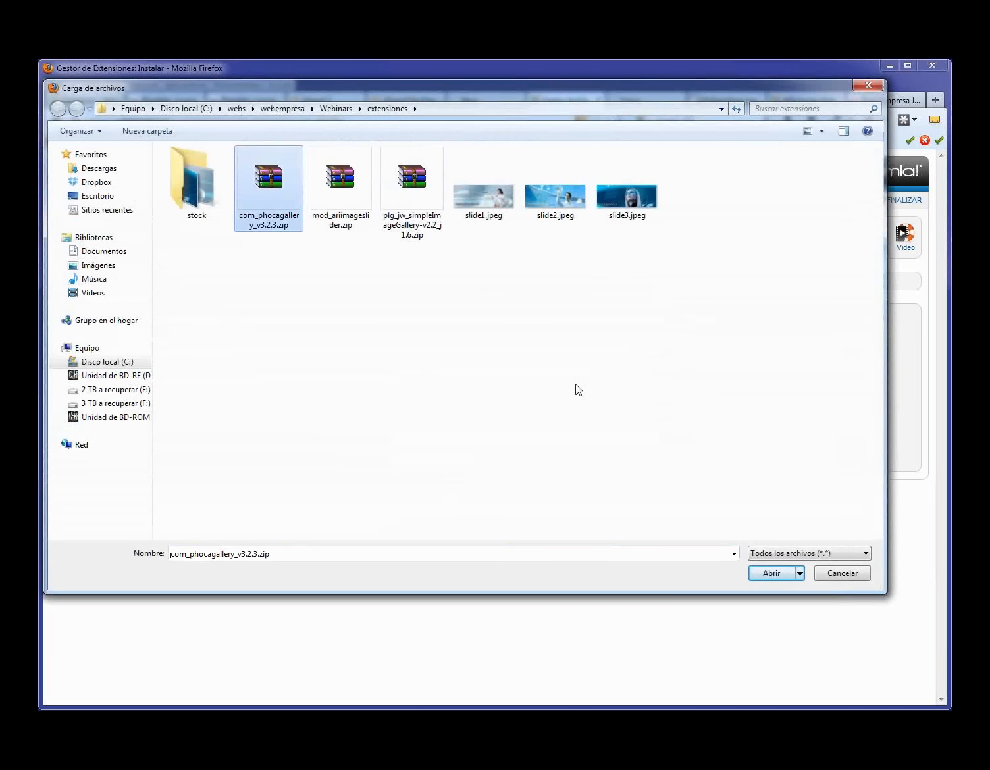
left_click(774, 573)
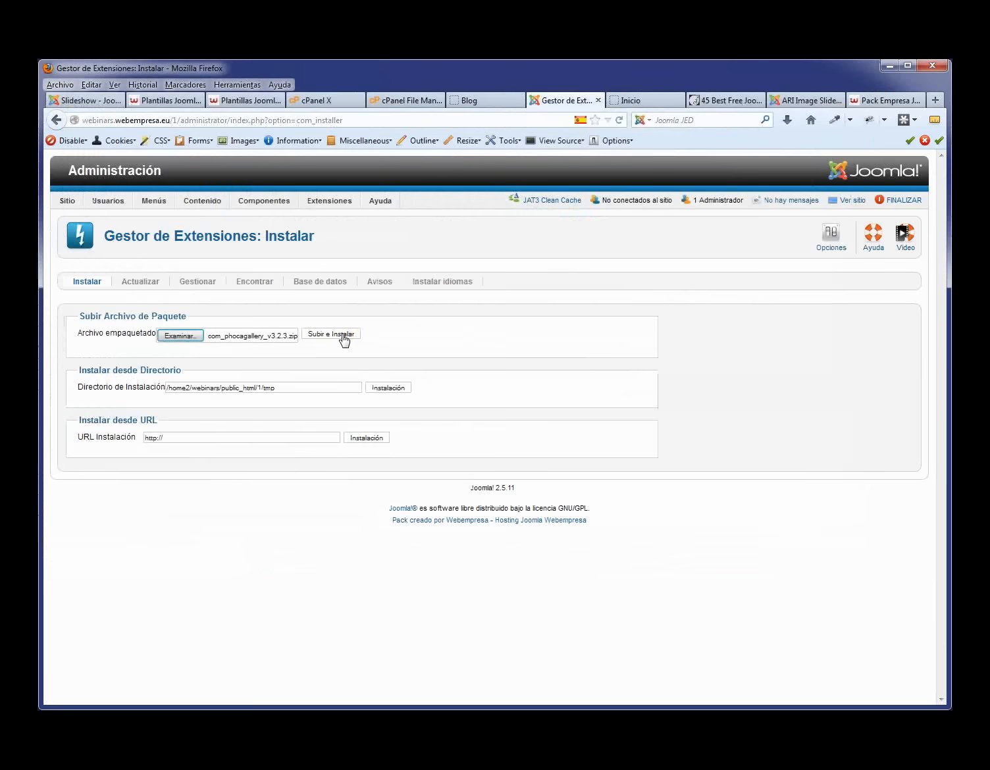
left_click(331, 335)
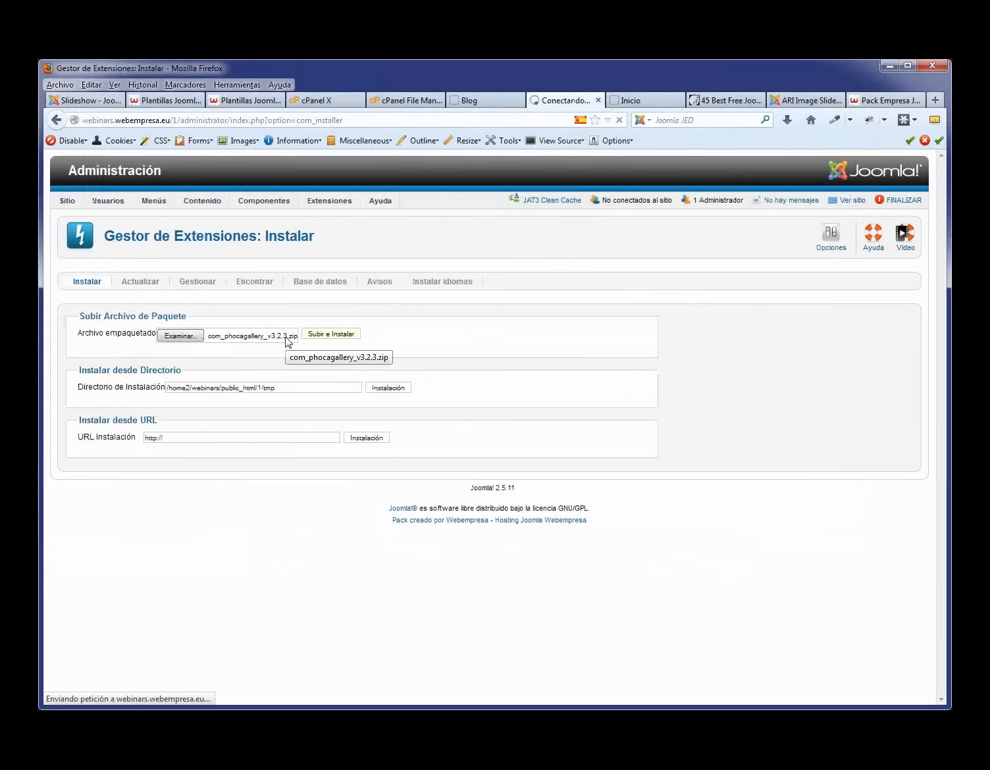